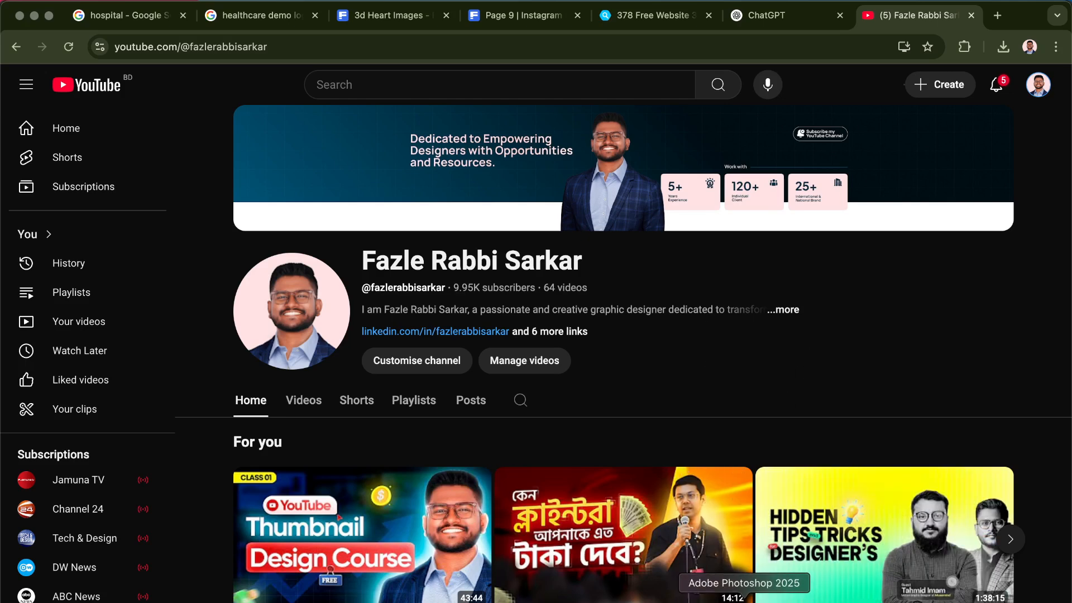
- Switch to Photoshop and look over the sample designs in static 01.psd, Untitled-1 and Untitled-2
click(744, 601)
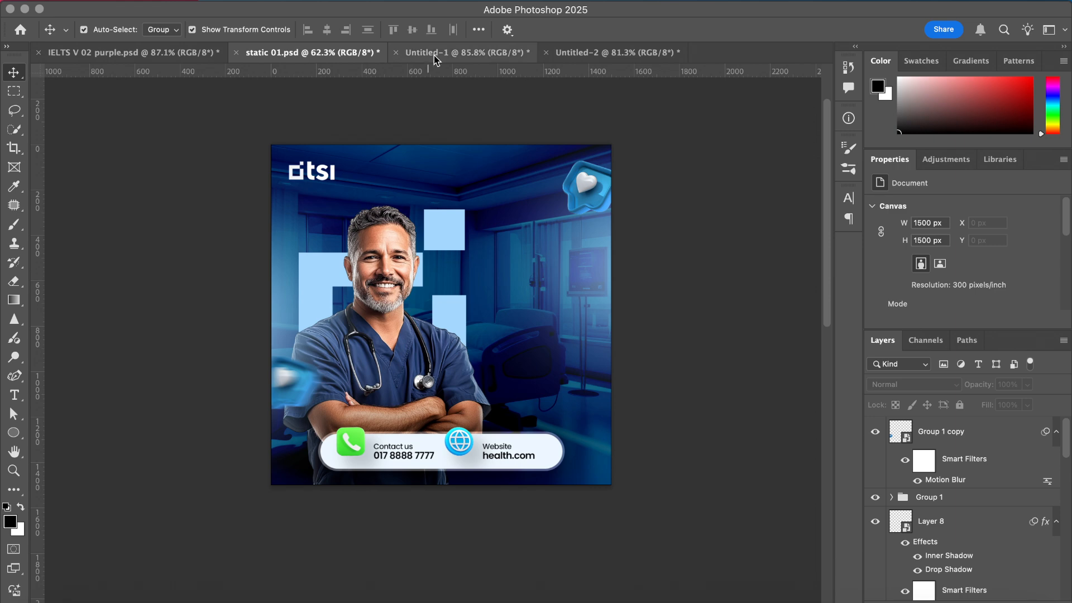
click(494, 53)
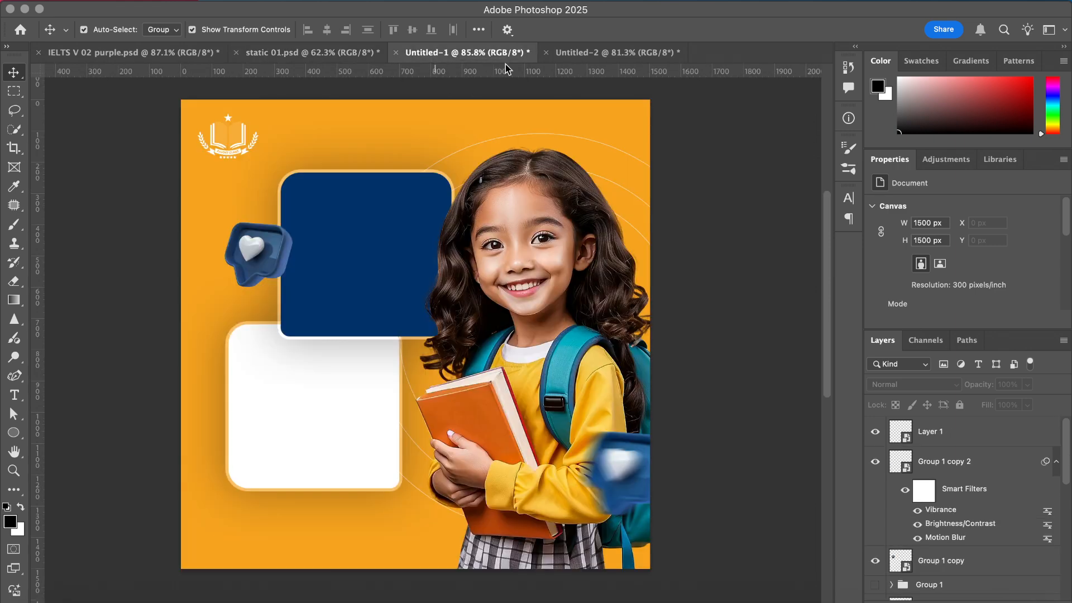
click(596, 53)
click(320, 56)
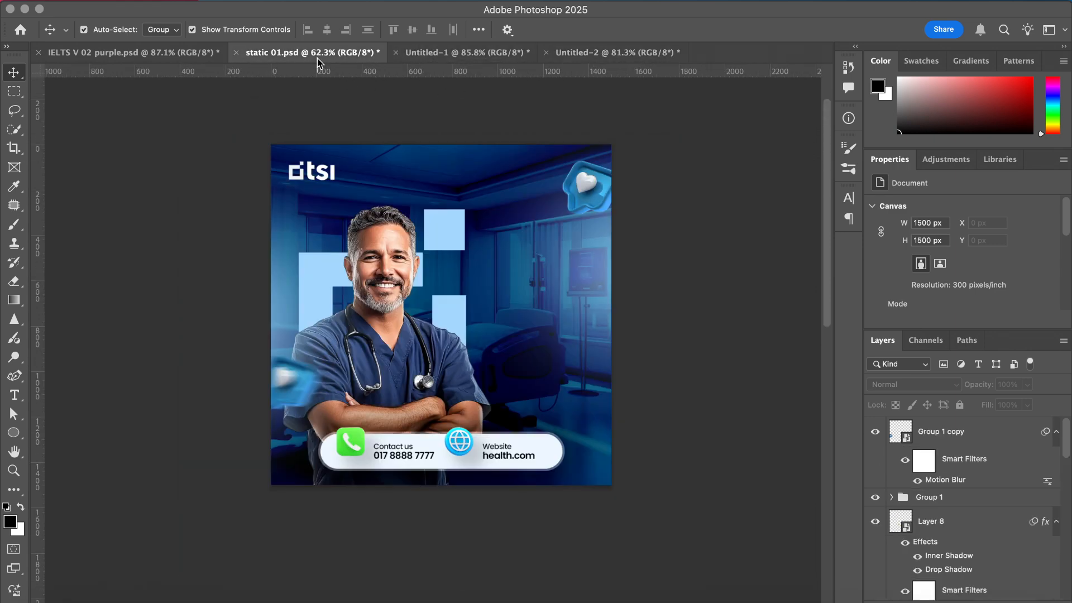
click(455, 59)
click(559, 56)
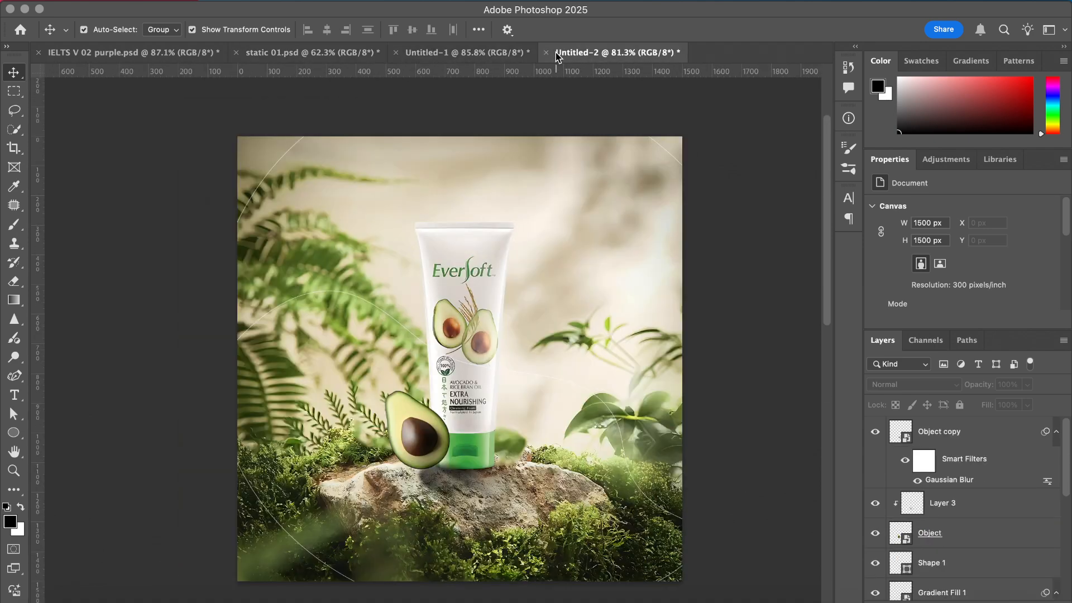
click(309, 56)
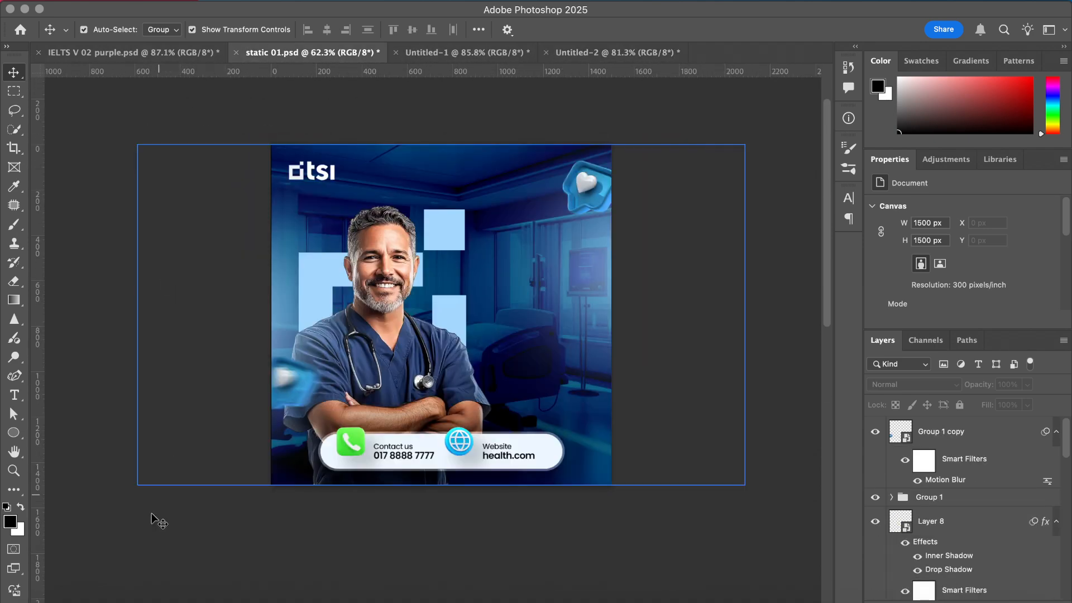
click(88, 598)
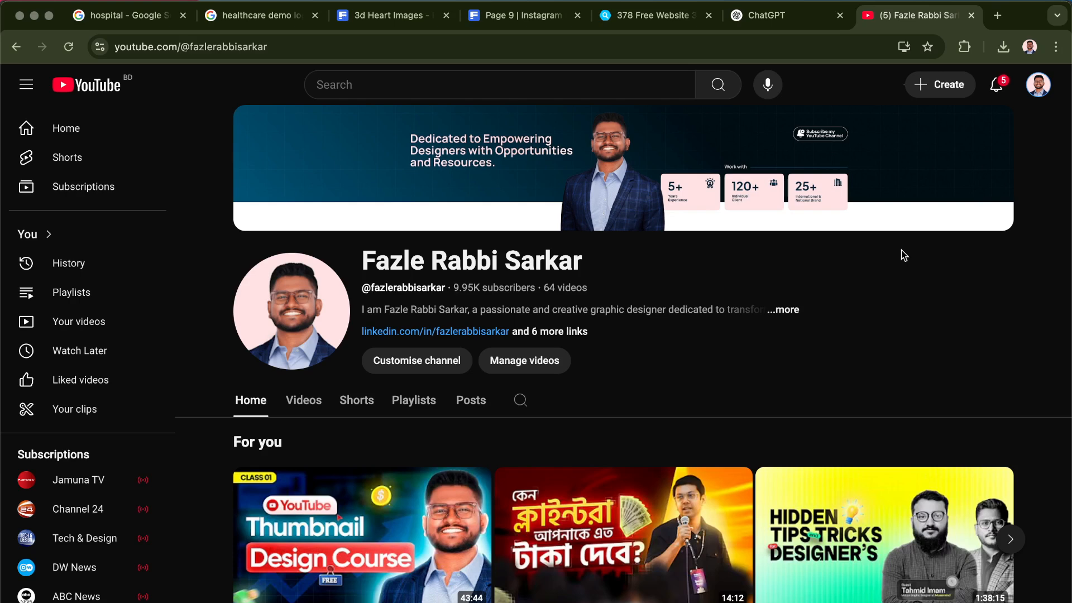
- Return to Photoshop and create a new 1500 x 1500 px document at 300 pixels/inch in RGB Color with a white background
click(758, 599)
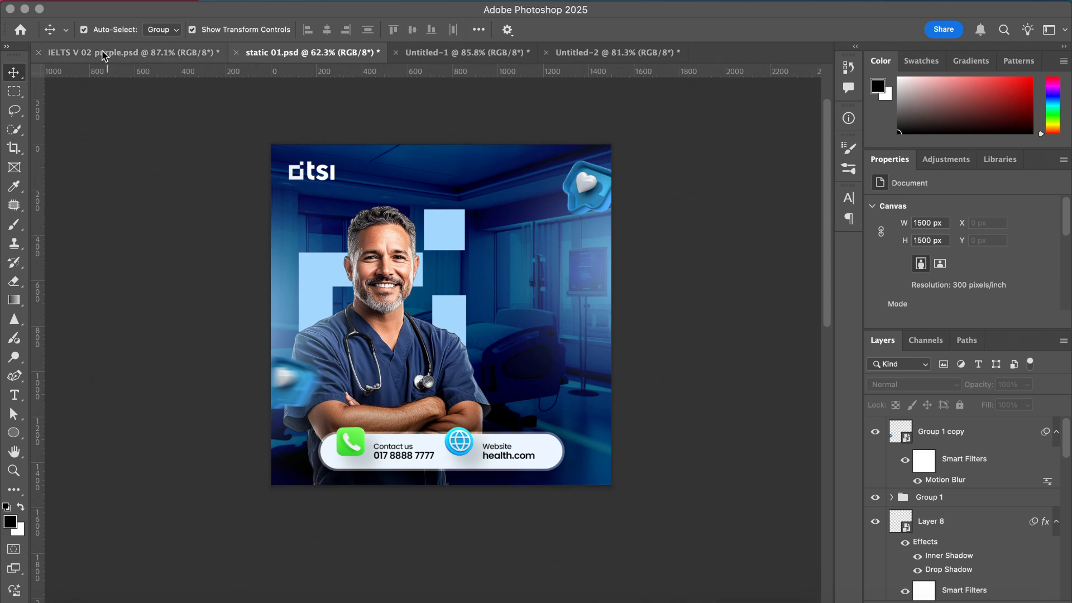
click(20, 30)
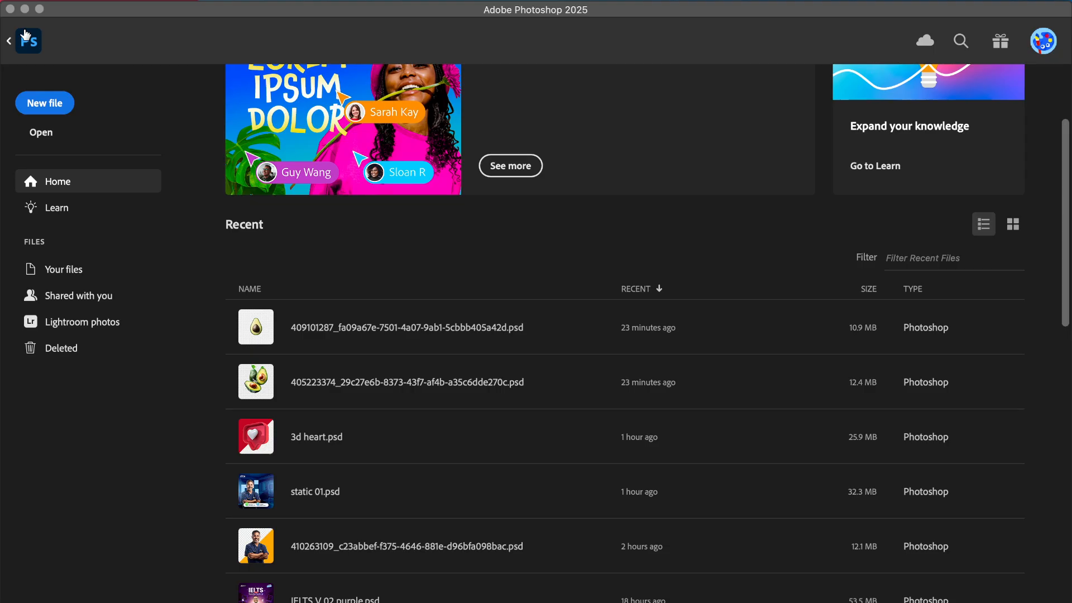
click(50, 104)
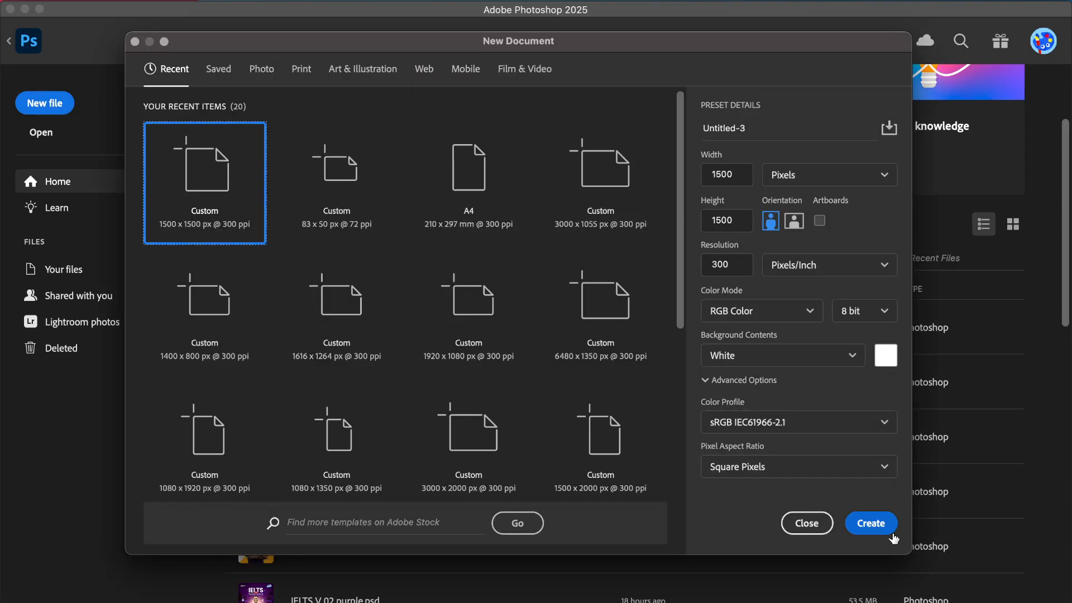
click(892, 534)
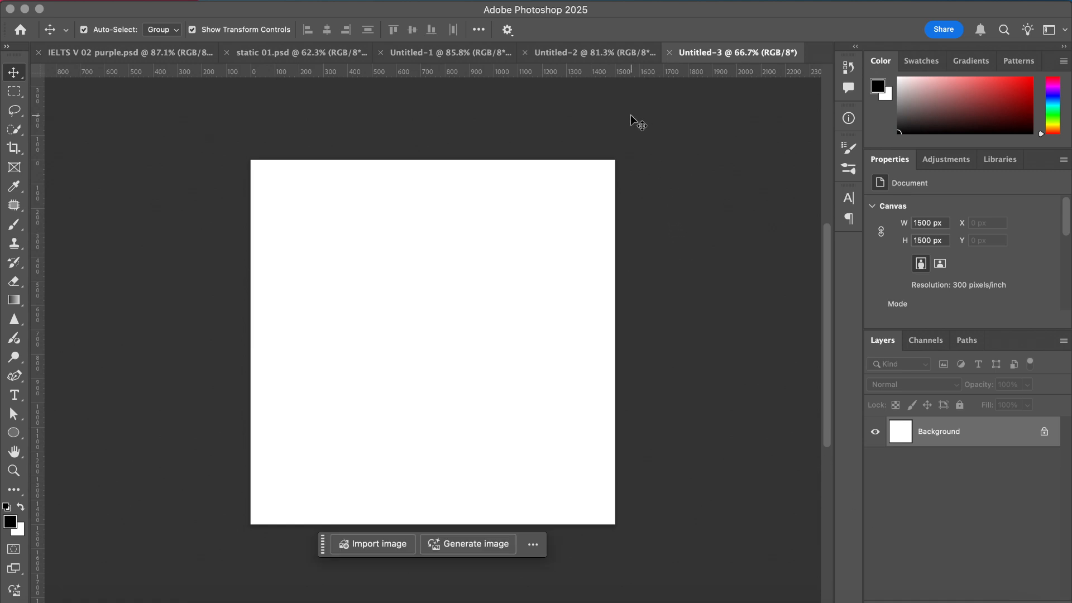
- Copy the blue hospital ward image from the Google hospital results in Chrome and paste it into the new Photoshop document
click(25, 584)
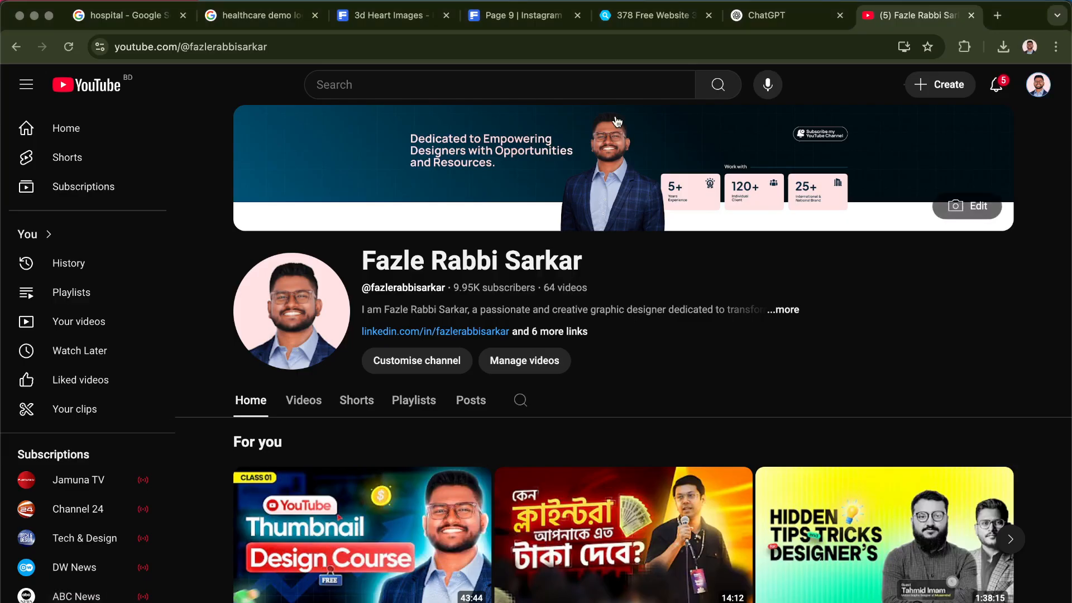
click(158, 18)
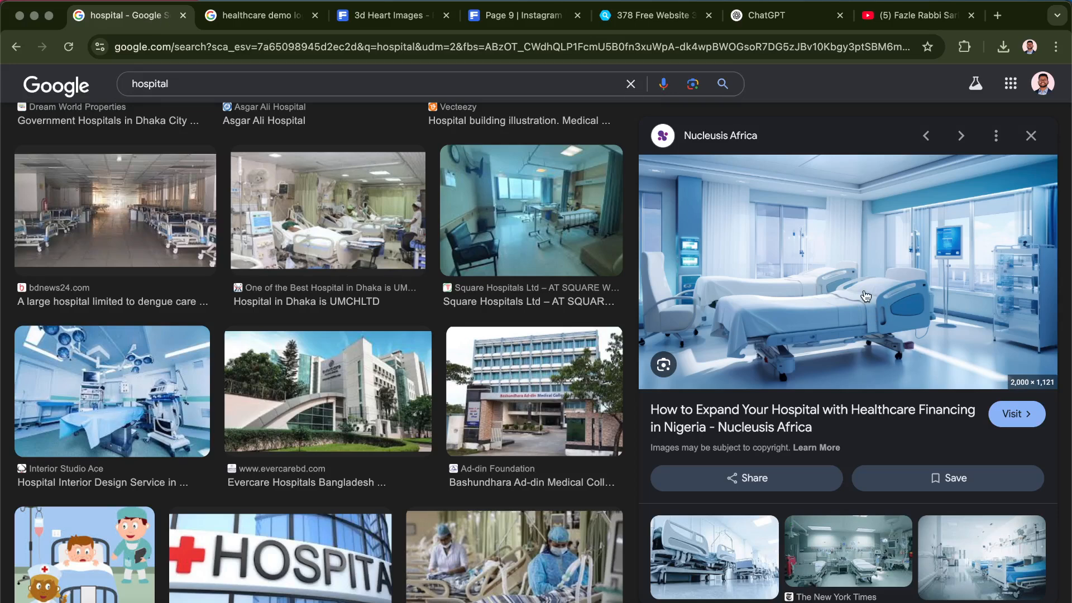
right_click(830, 294)
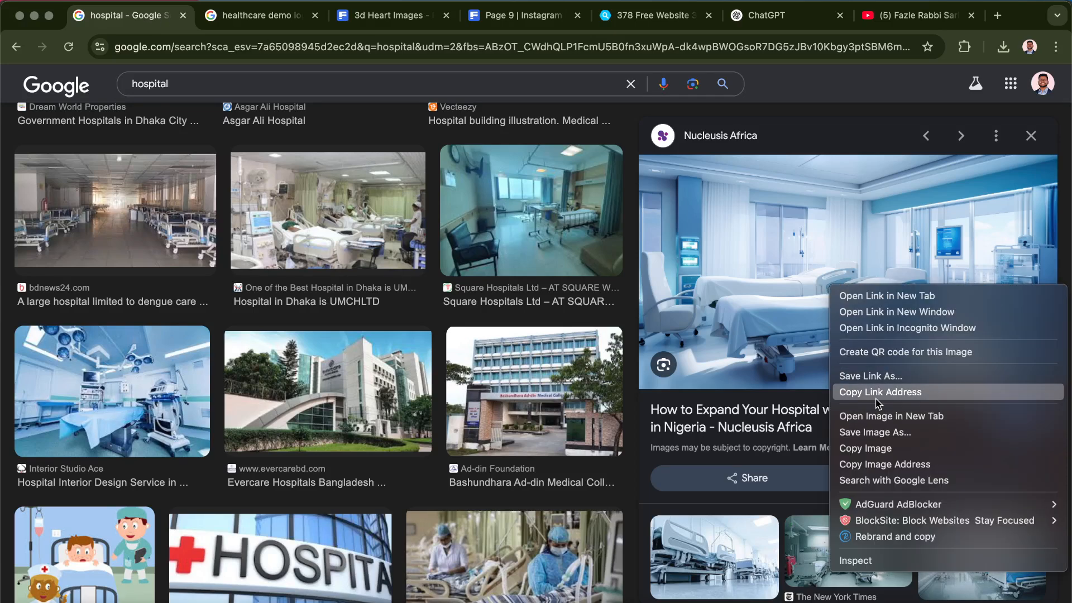
click(843, 448)
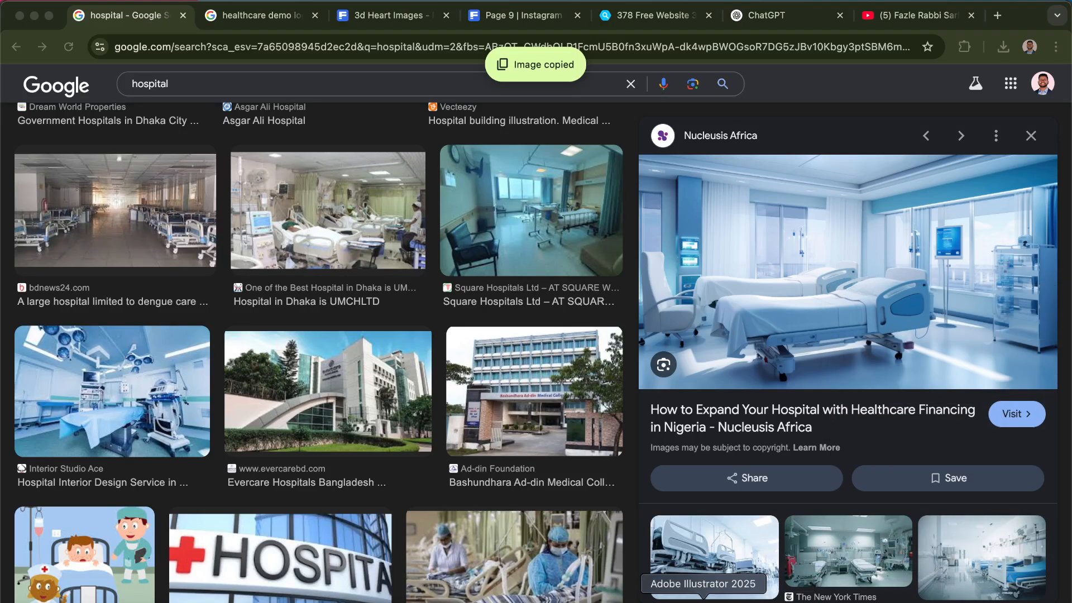
click(750, 592)
key(super+v)
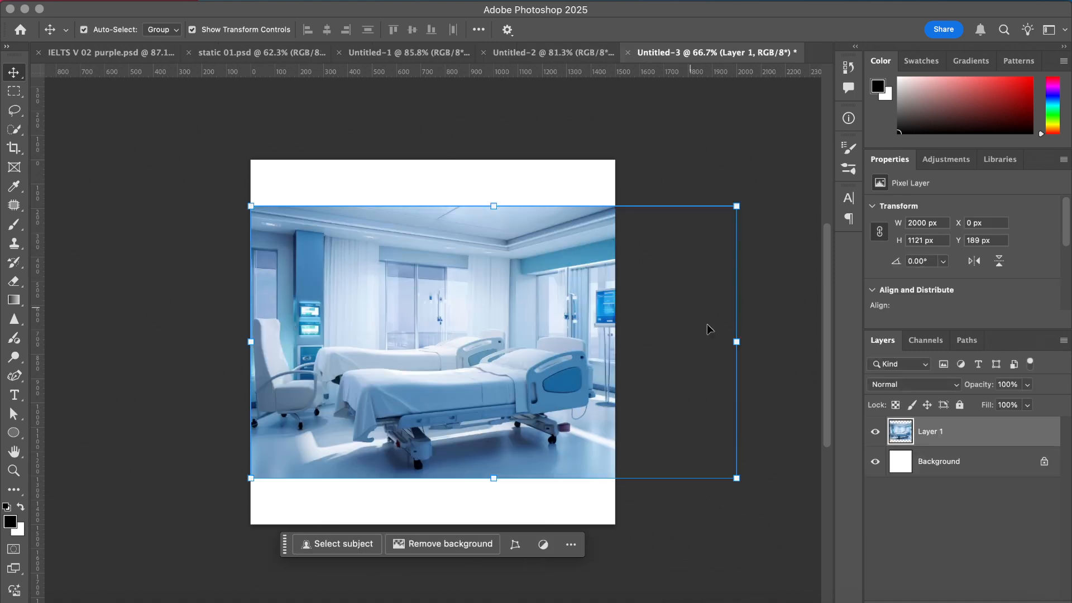
- Centre the pasted hospital image on the canvas and convert its layer to a Smart Object
drag(546, 328, 490, 336)
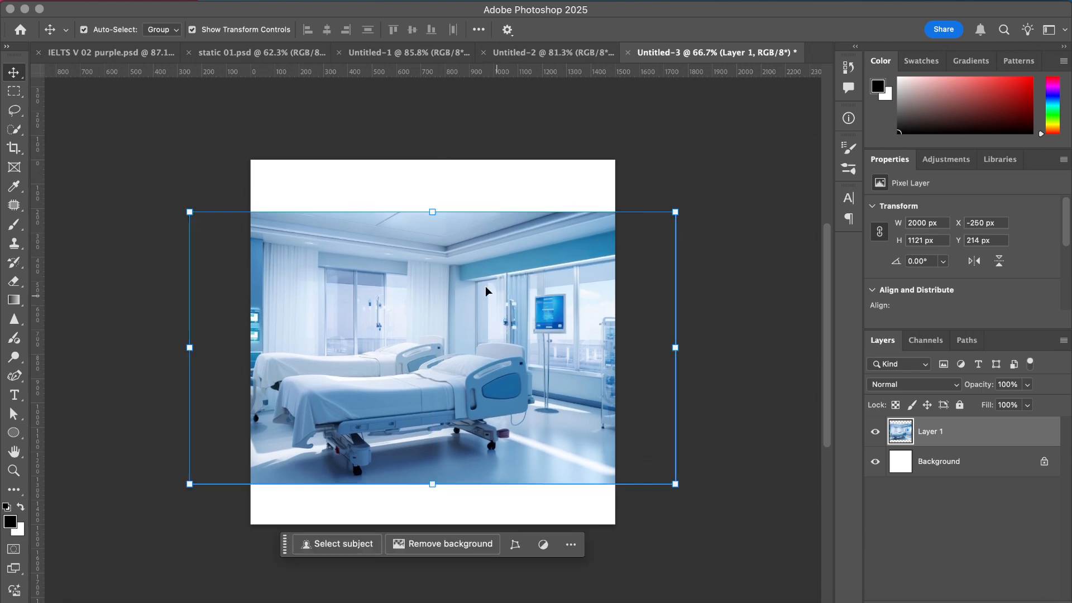
right_click(980, 420)
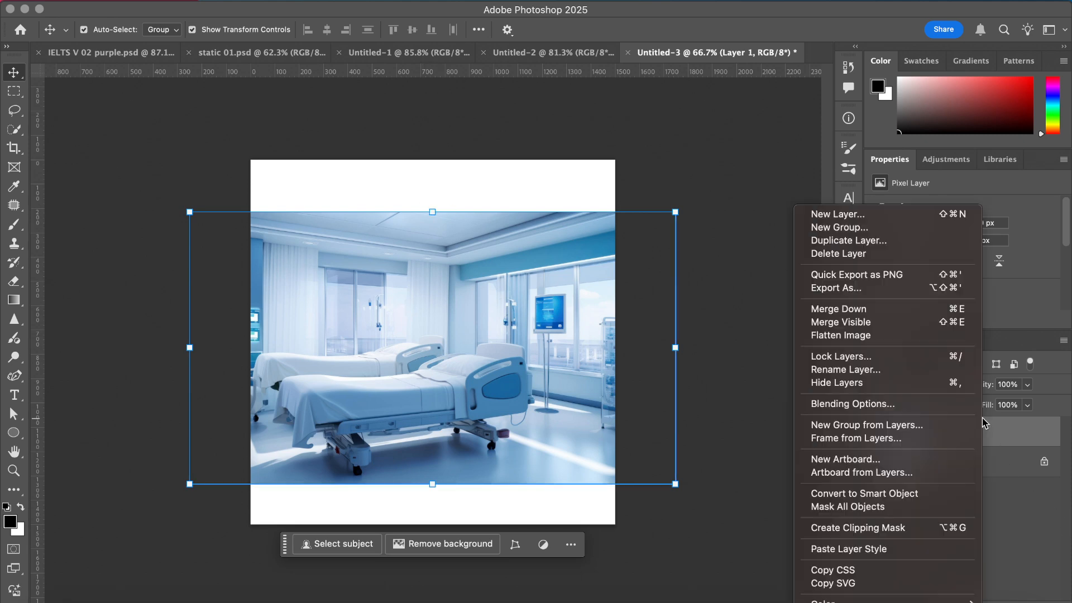
click(895, 493)
- Scale the hospital image proportionally to about 133.81% so it fills the canvas from top to bottom edge
drag(452, 207, 434, 160)
drag(432, 484, 435, 527)
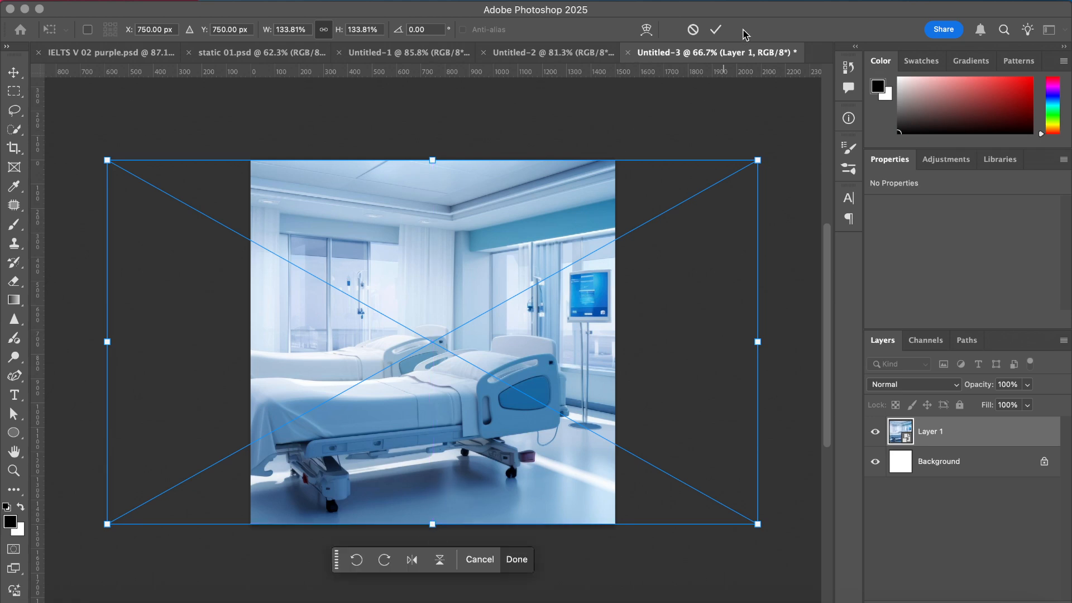
click(716, 29)
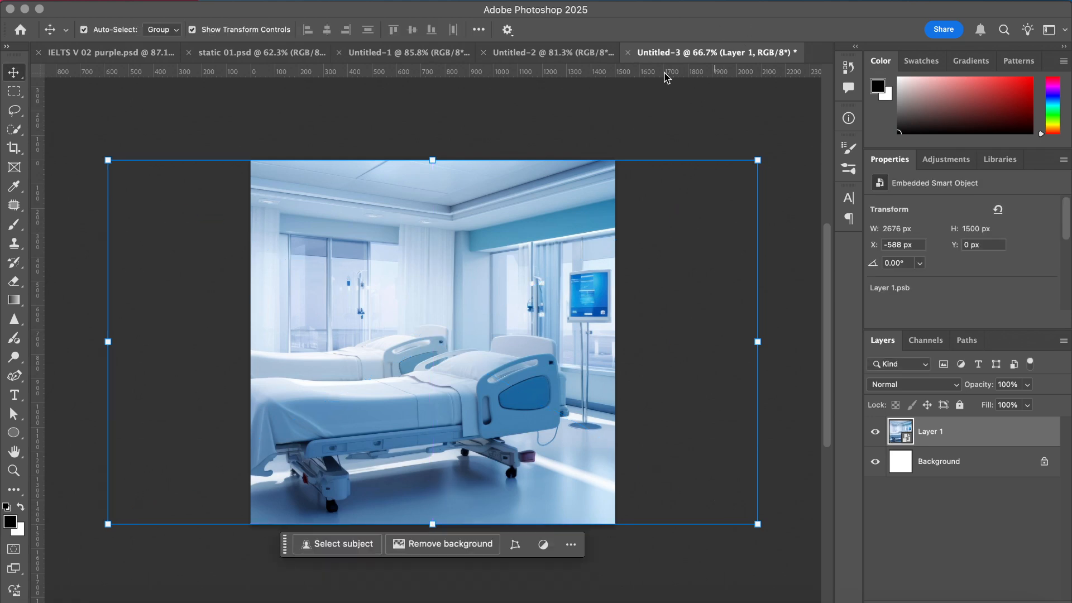
click(634, 106)
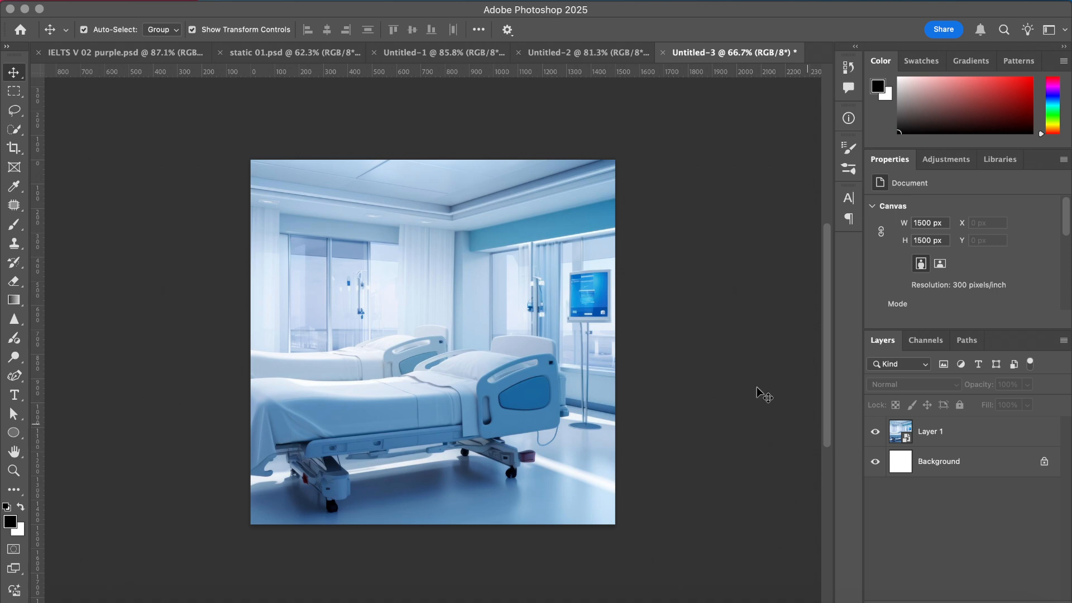
- Add a dark blue Solid Color fill layer with a hue of 226° above the hospital image
click(1010, 436)
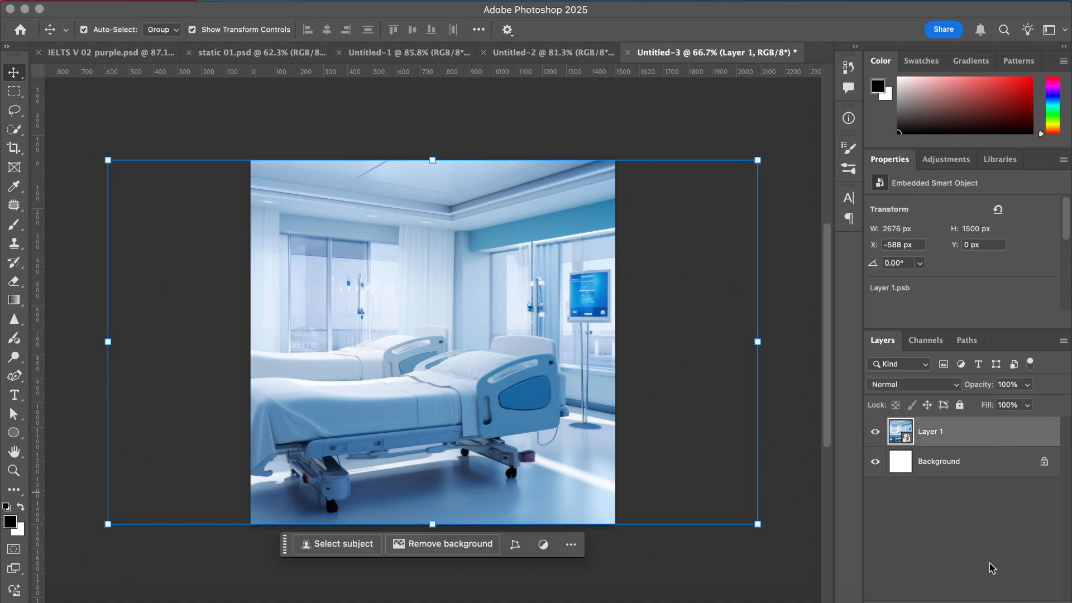
click(988, 602)
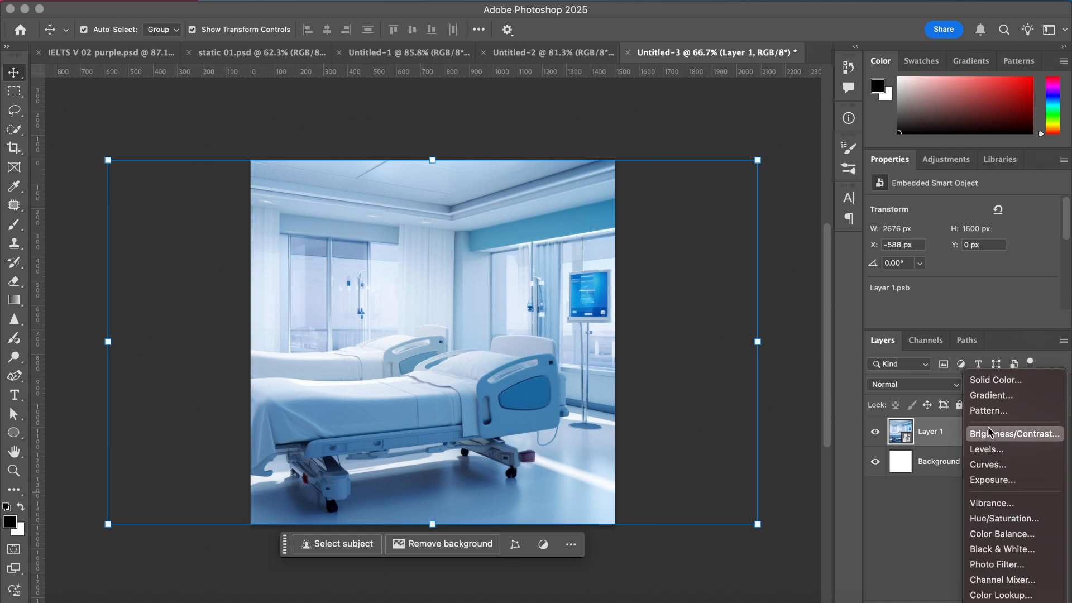
click(983, 385)
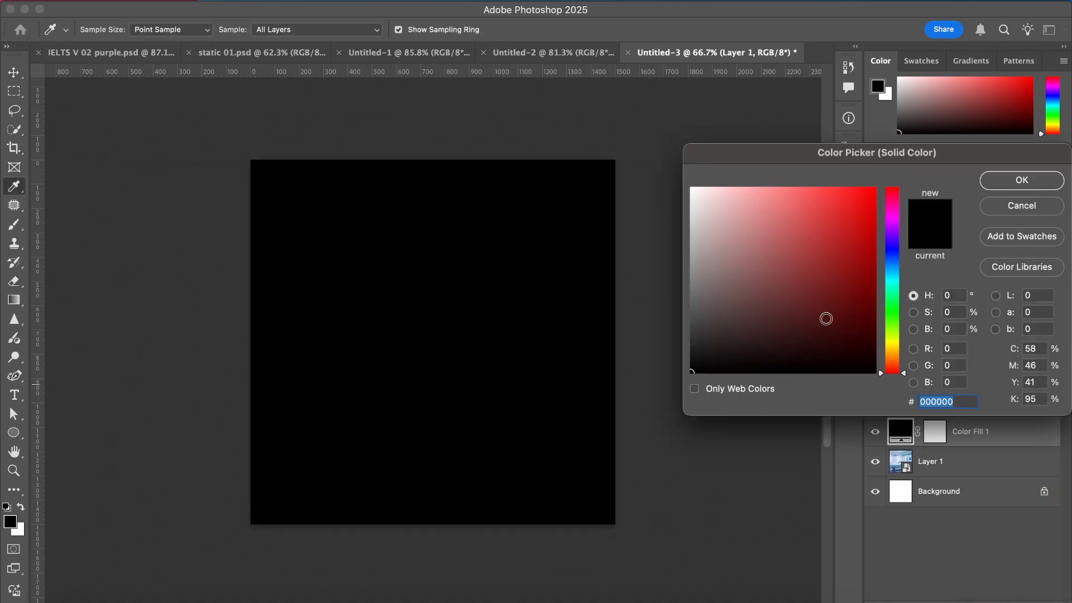
click(893, 256)
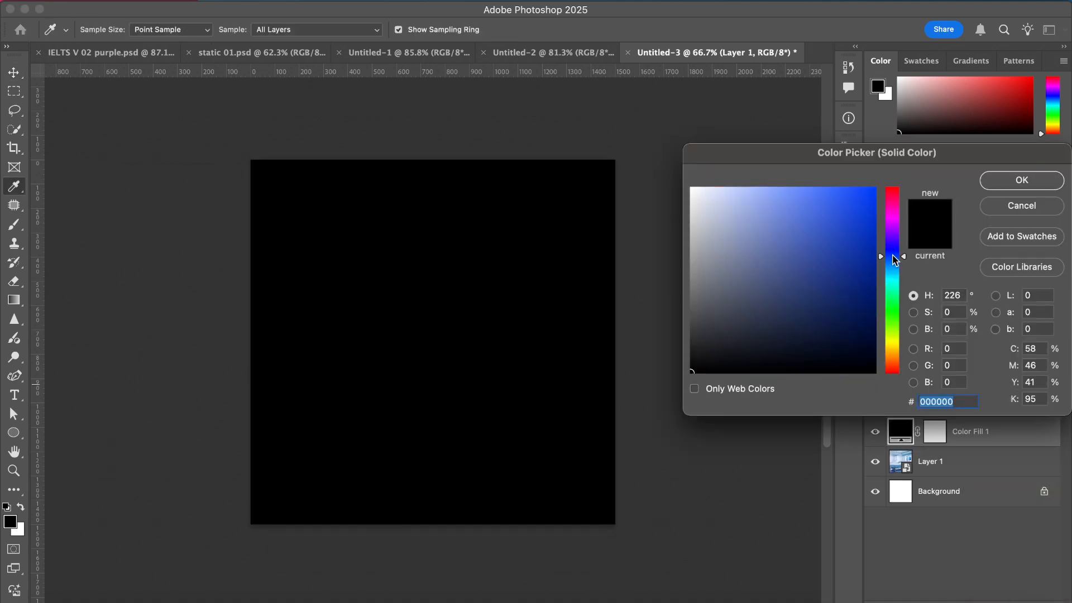
click(840, 263)
drag(839, 262, 854, 285)
click(1015, 181)
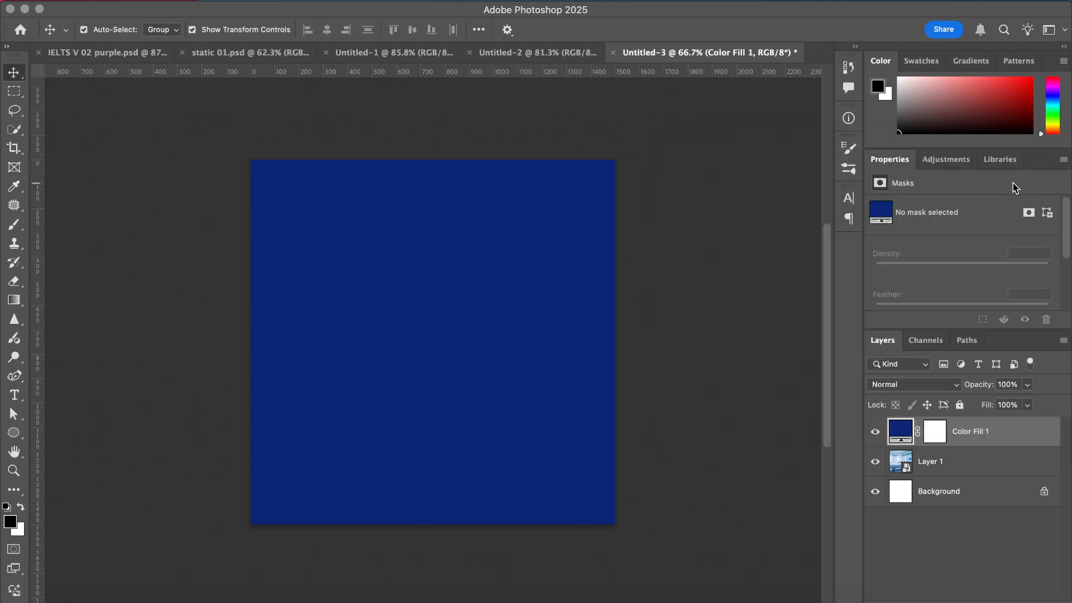
- Compare the backgrounds of the other open designs, including static 01.psd, Untitled-1 and Untitled-2, and return to Untitled-3
click(241, 54)
click(400, 53)
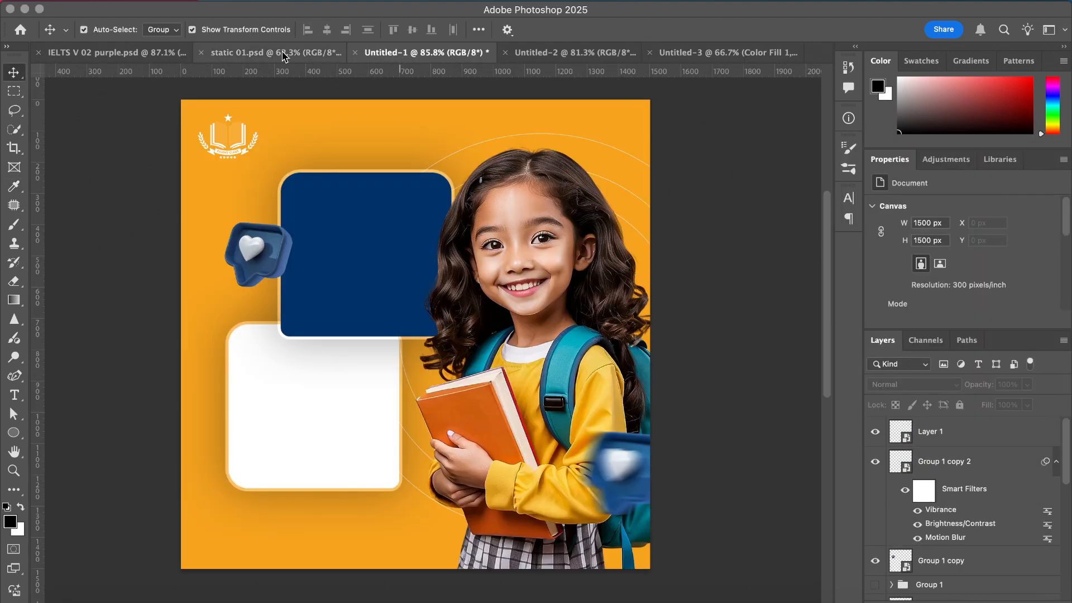
click(318, 53)
click(430, 52)
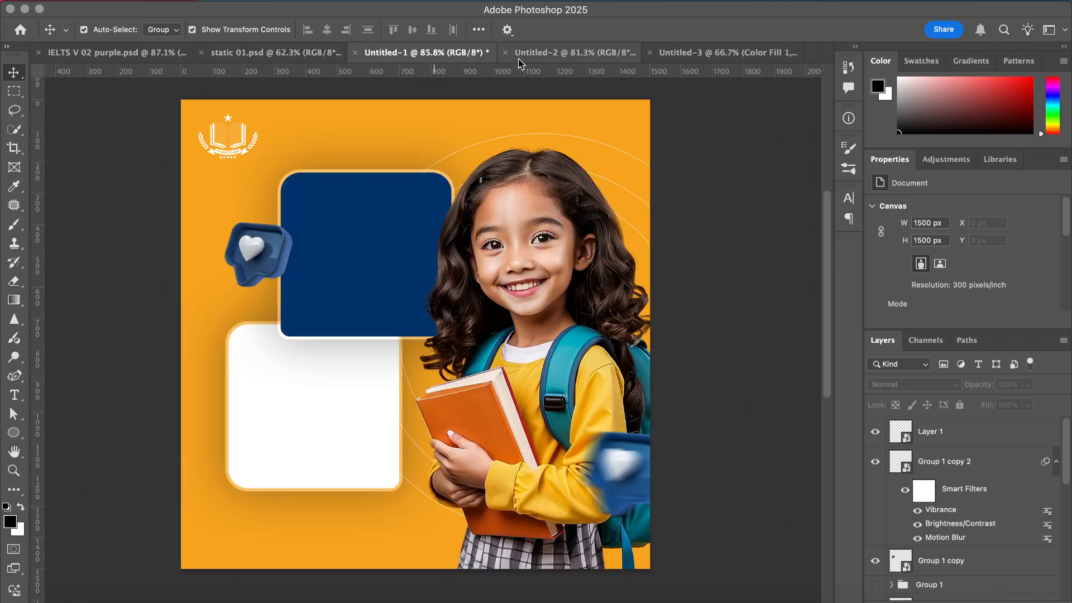
click(546, 55)
click(670, 52)
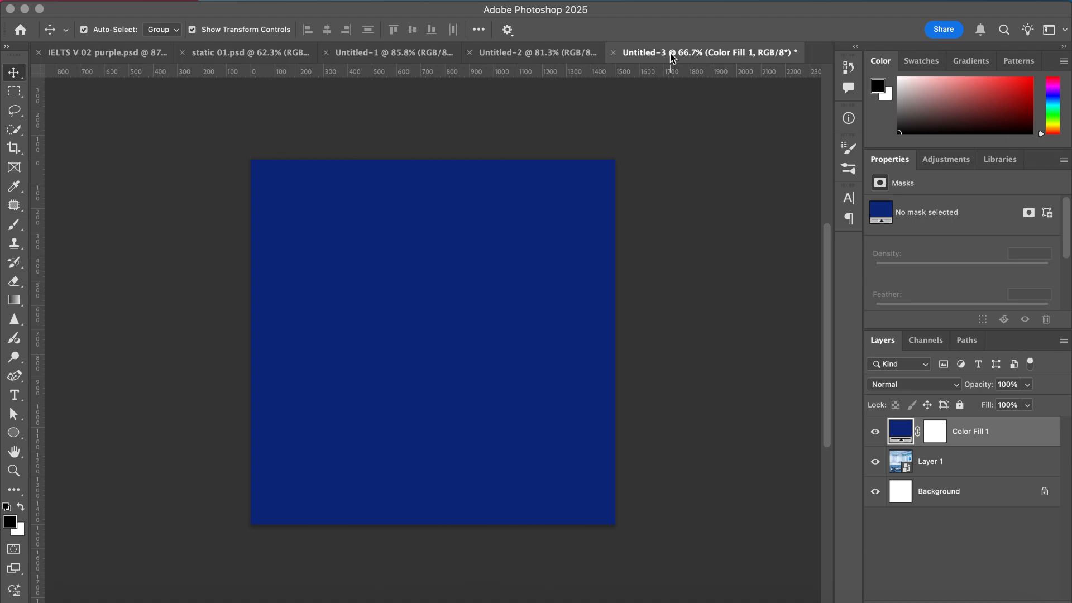
- Set the blend mode of the blue color fill layer to Linear Burn and deselect the layer
click(905, 385)
click(925, 387)
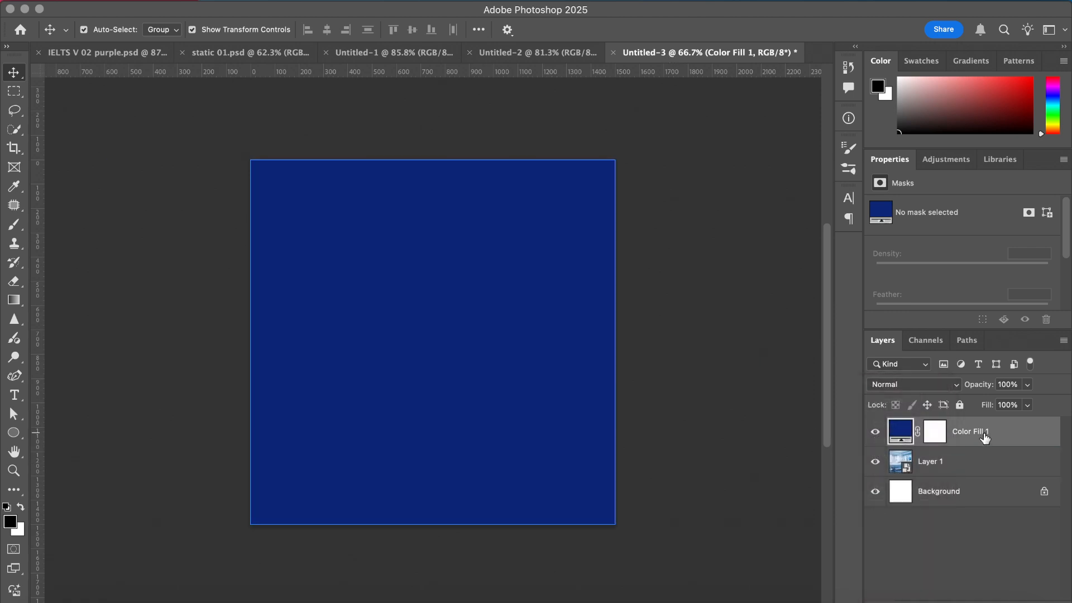
click(905, 387)
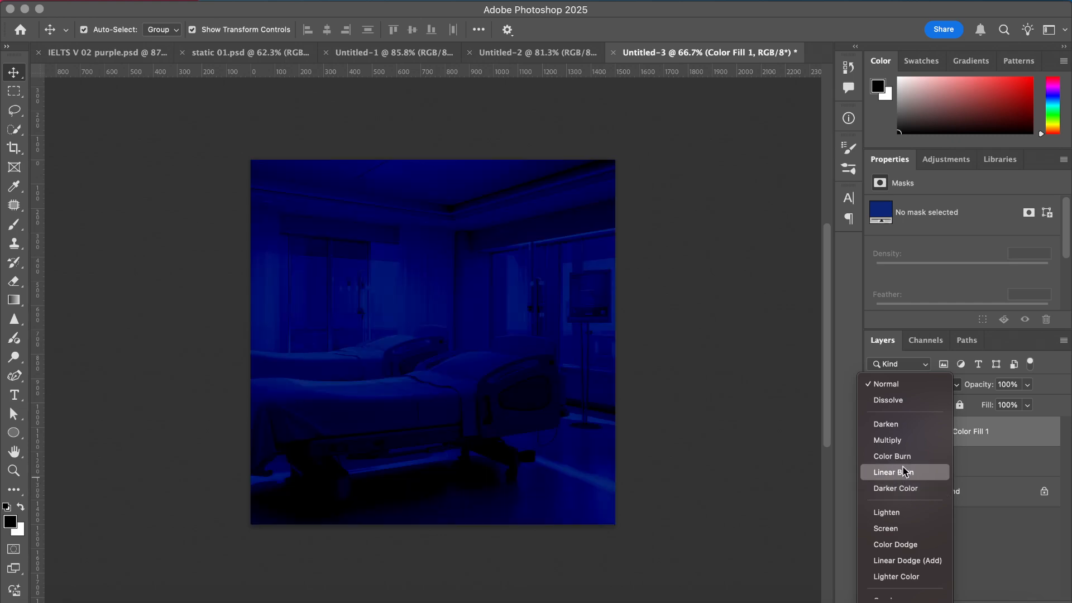
click(904, 472)
click(775, 402)
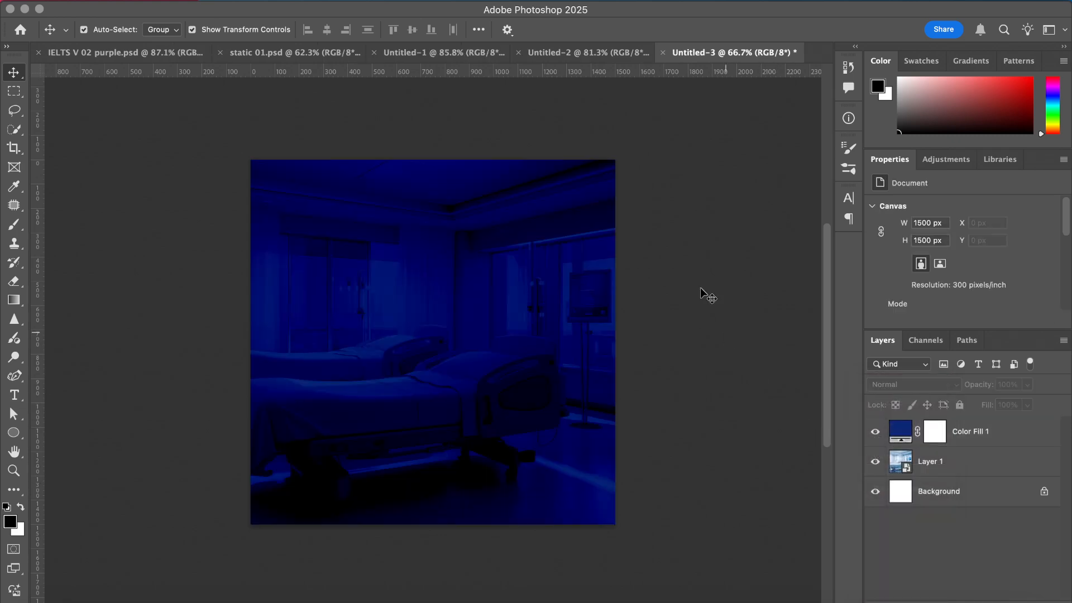
click(53, 601)
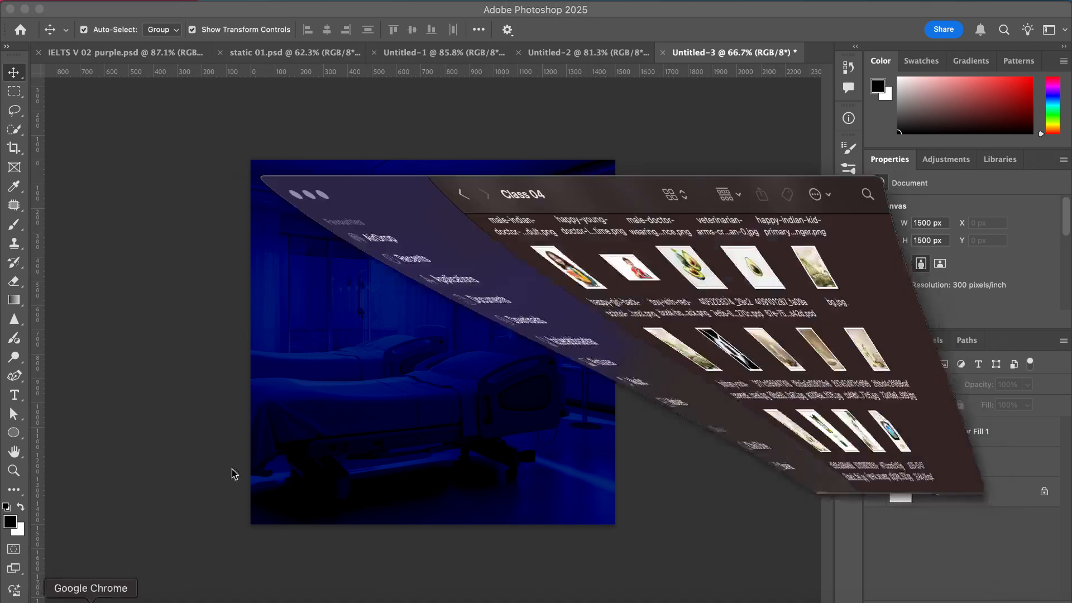
scroll(541, 212, up, 2)
scroll(541, 212, up, 5)
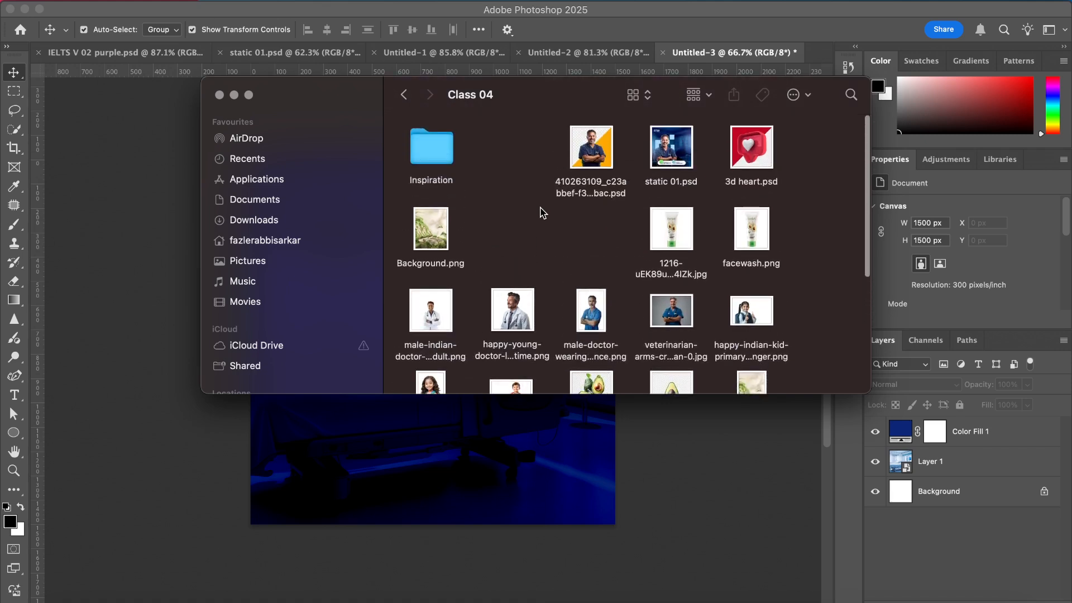
click(607, 148)
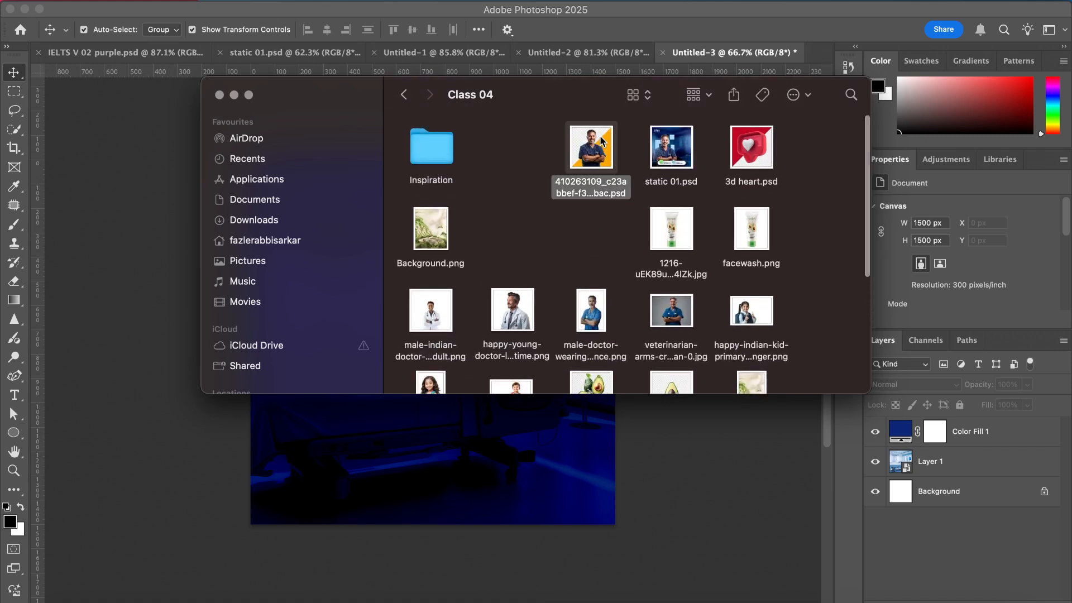
right_click(605, 140)
mouse_move(694, 161)
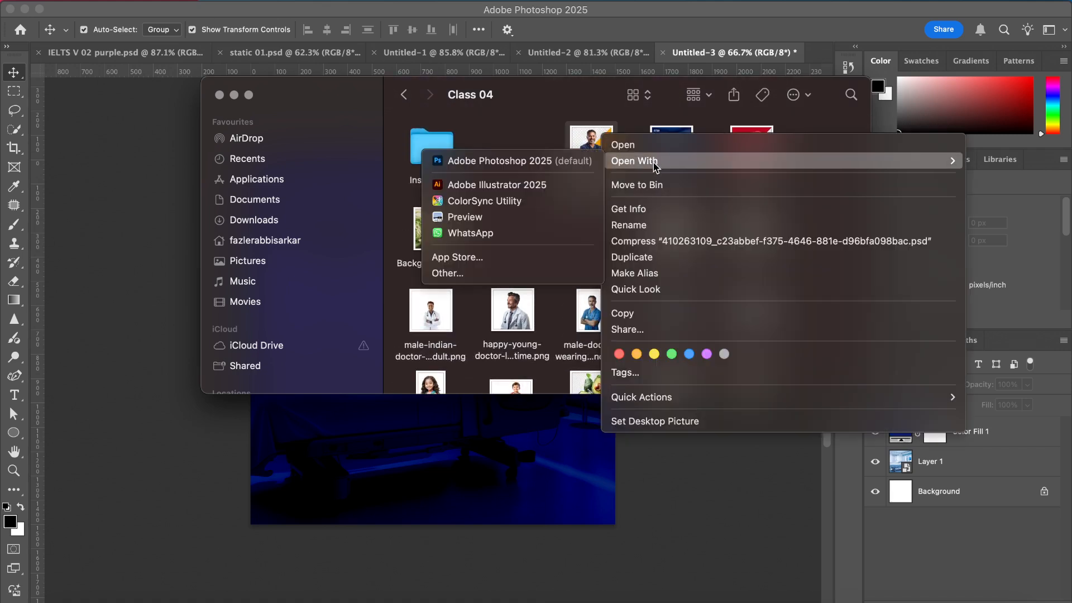
click(549, 162)
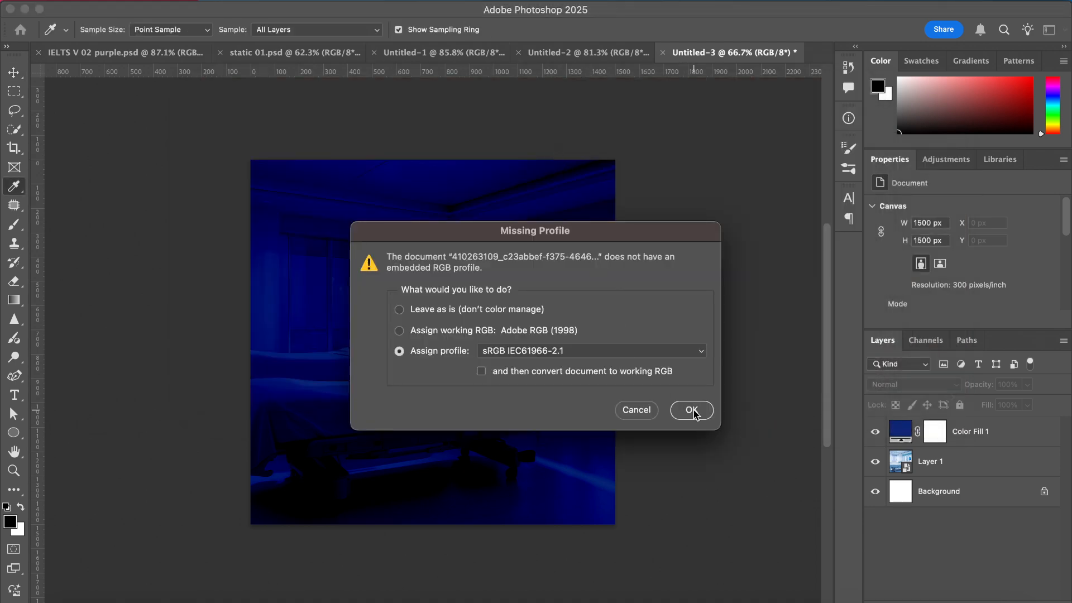
click(692, 410)
- Bring the cut-out doctor layer into Untitled-3 above the color fill and convert it to a smart object
key(v)
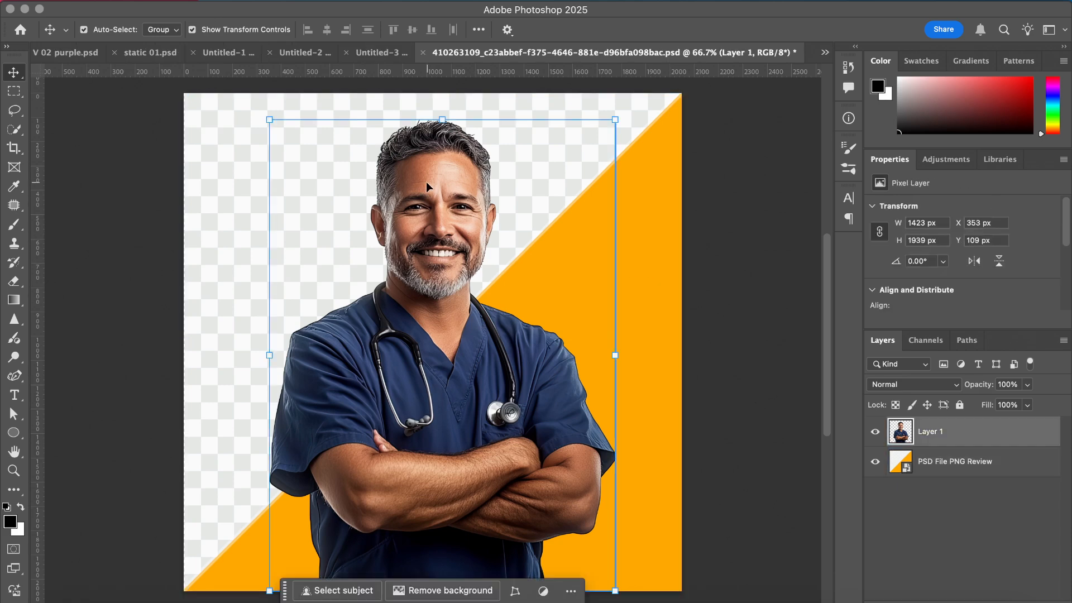
drag(427, 182, 426, 285)
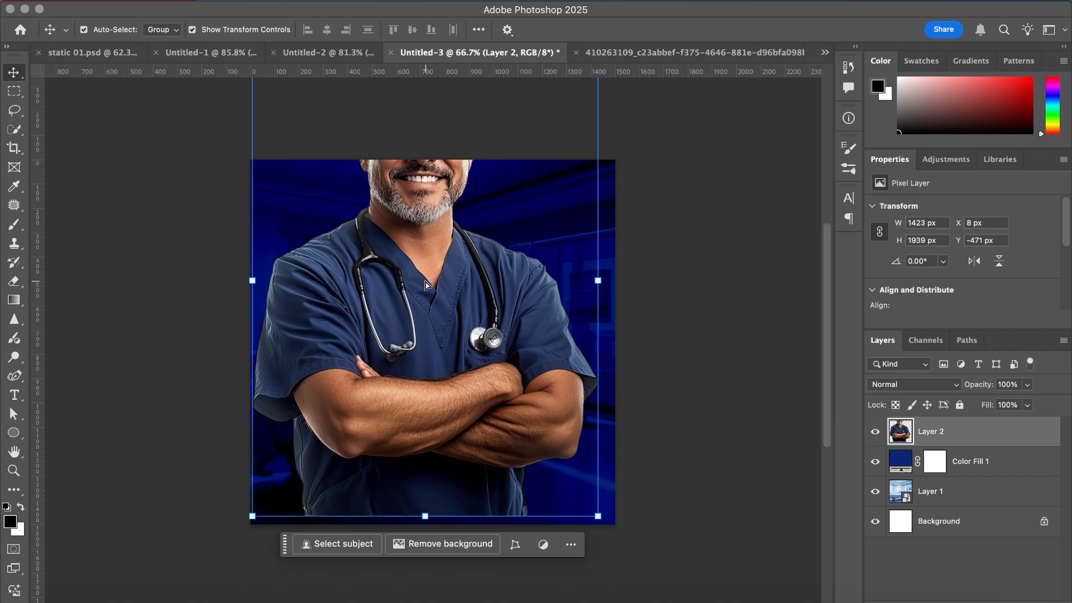
right_click(988, 439)
click(736, 388)
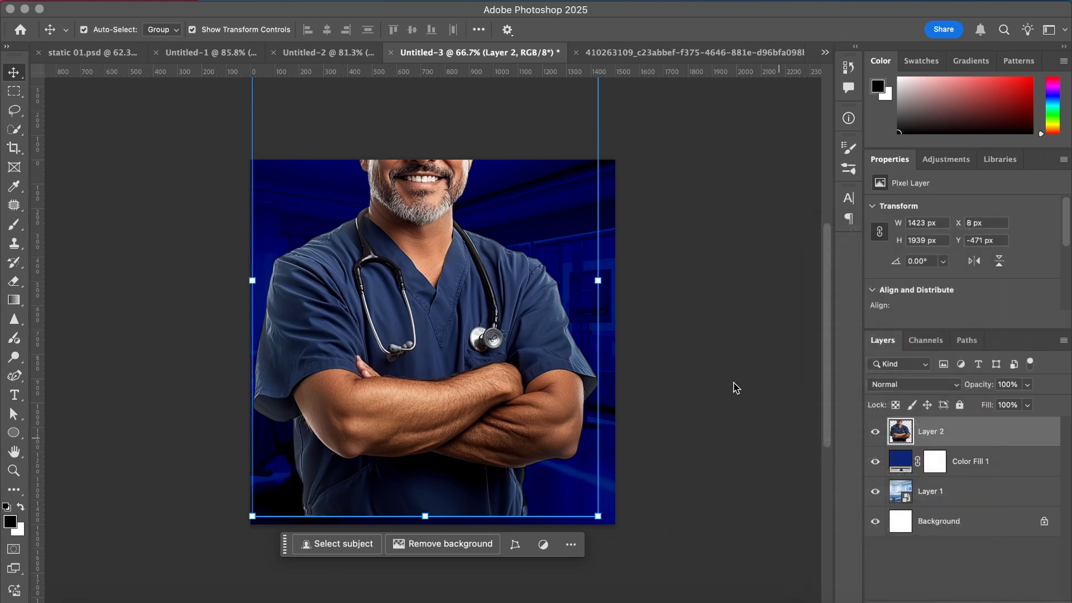
- Scale the doctor proportionally to about 67.36%, rest him on the canvas's bottom edge left of centre, and deselect
drag(599, 281, 485, 282)
drag(378, 267, 383, 341)
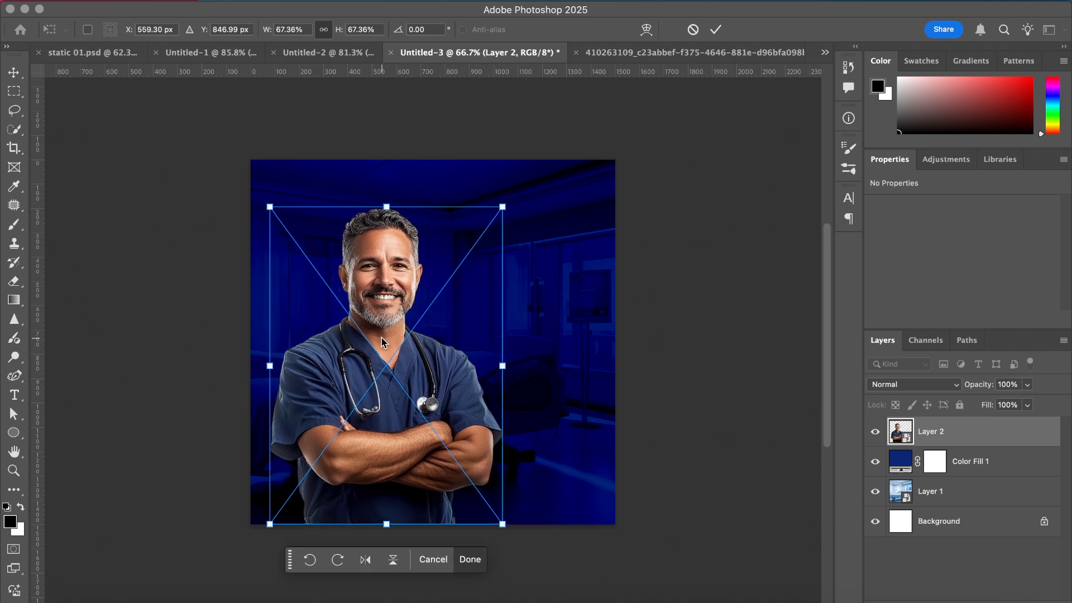
click(716, 29)
click(726, 173)
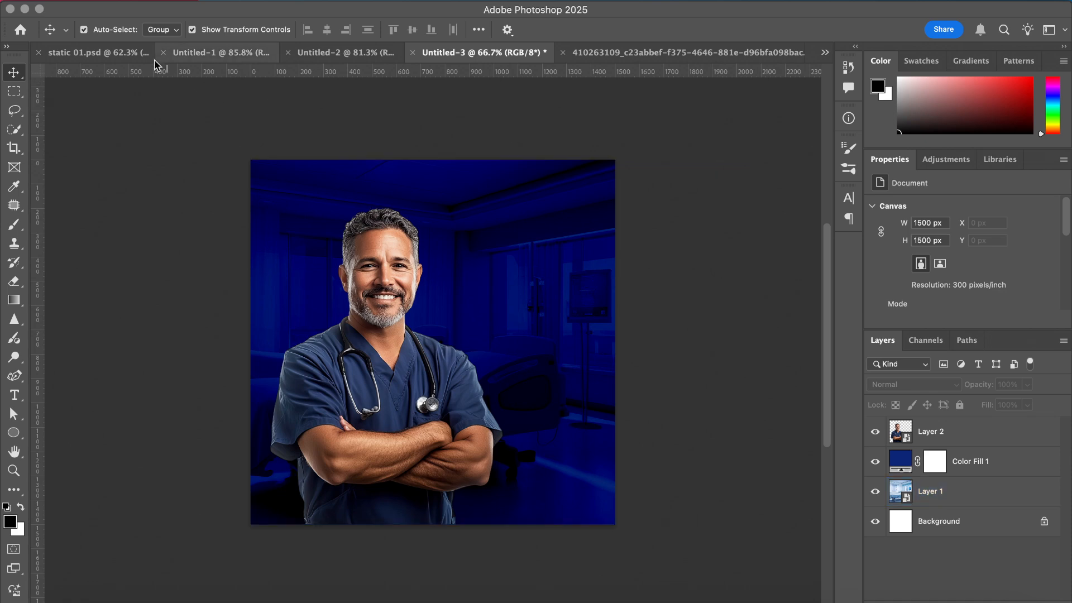
- Copy the hex code of the blue Color Fill 1 layer in static 01.psd, leaving its color unchanged
click(190, 55)
click(95, 52)
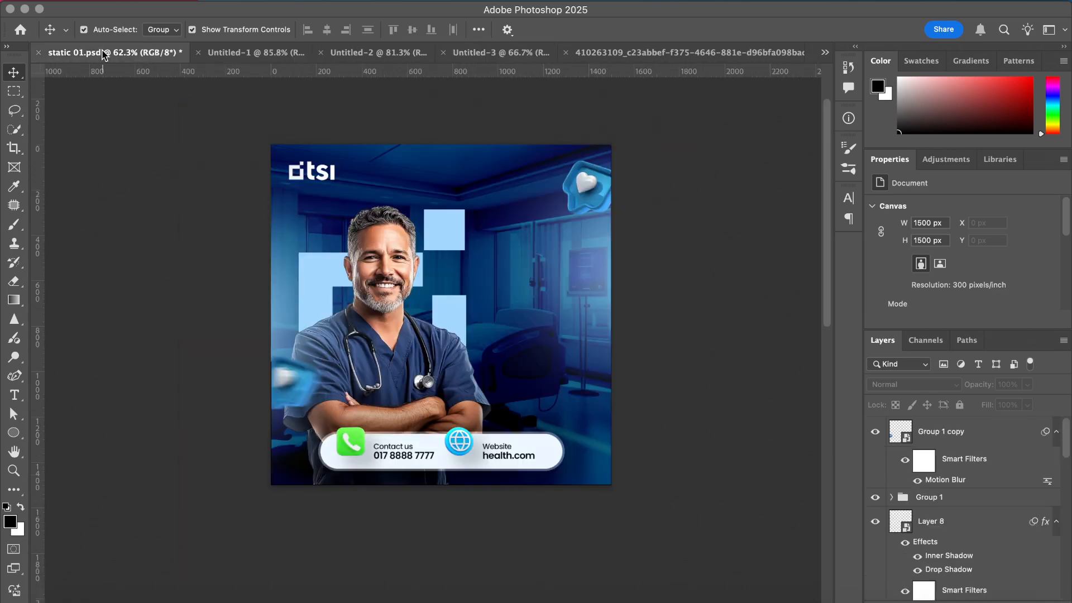
click(524, 278)
scroll(977, 548, down, 5)
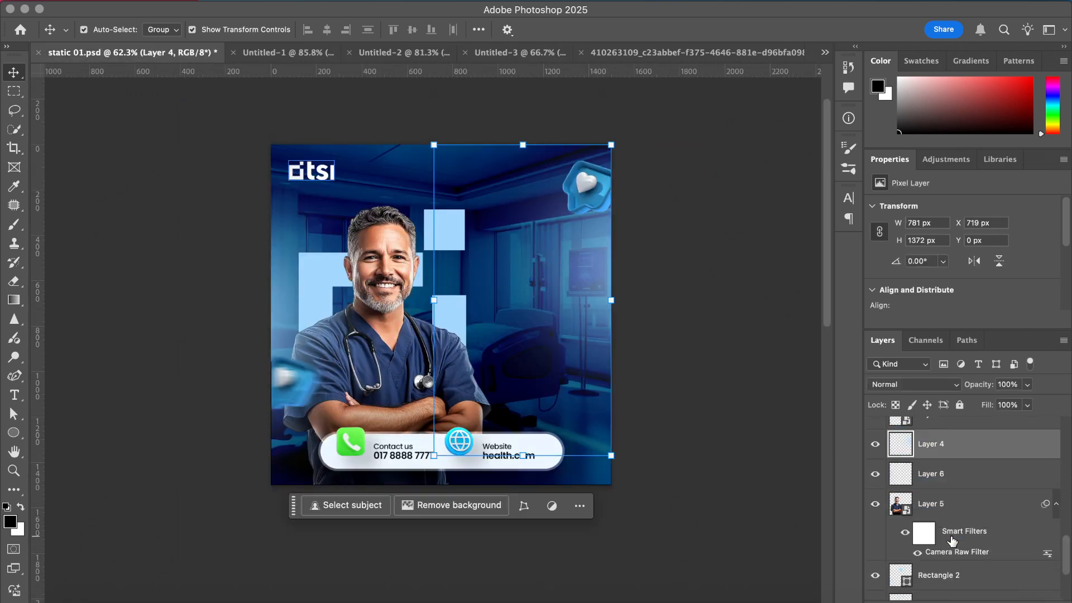
click(952, 539)
click(906, 538)
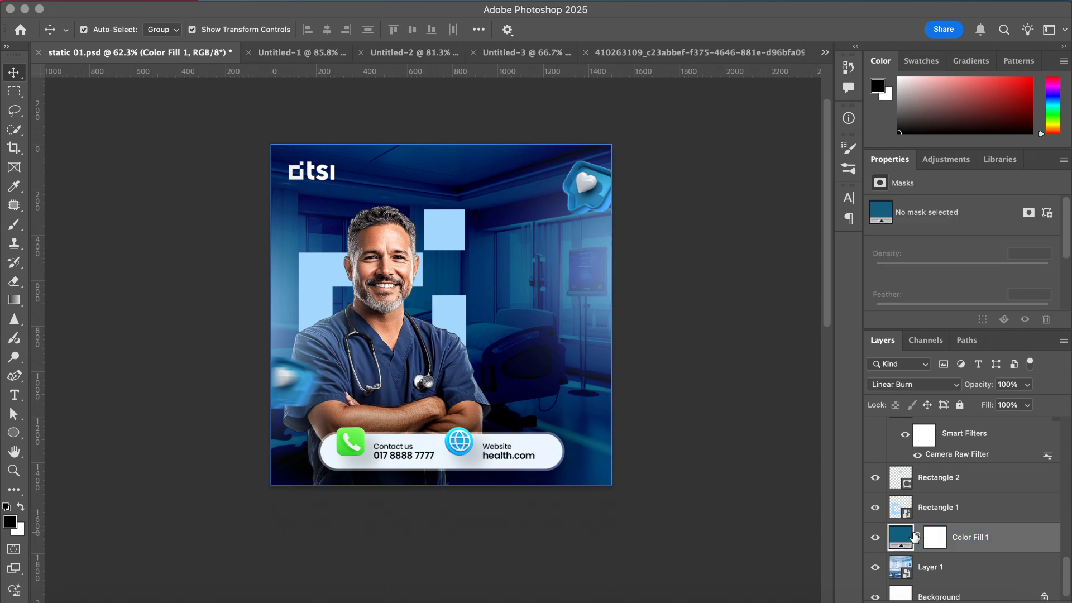
double_click(906, 537)
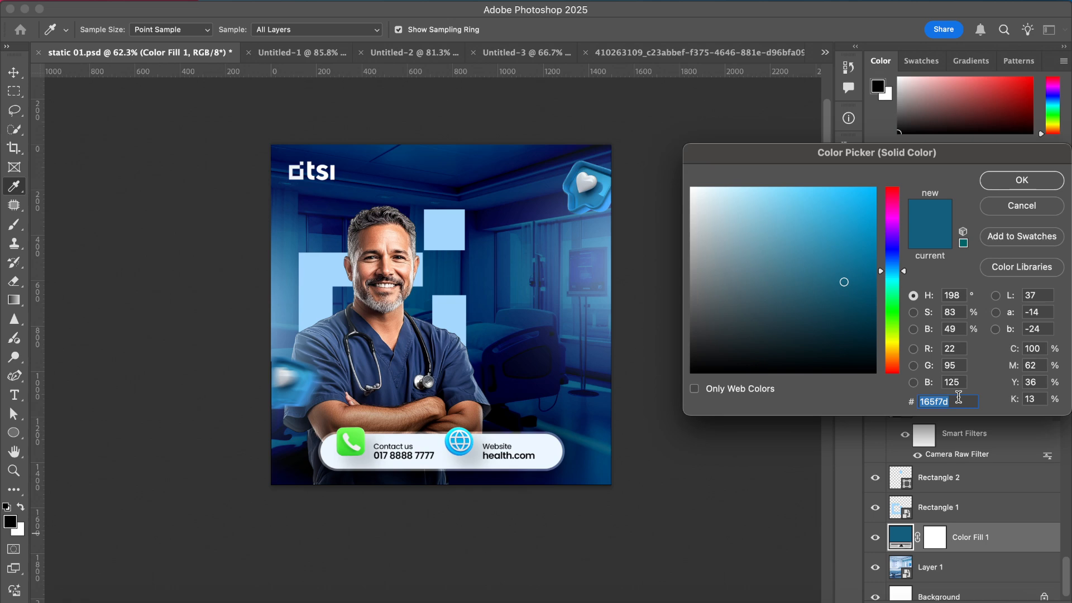
click(1023, 181)
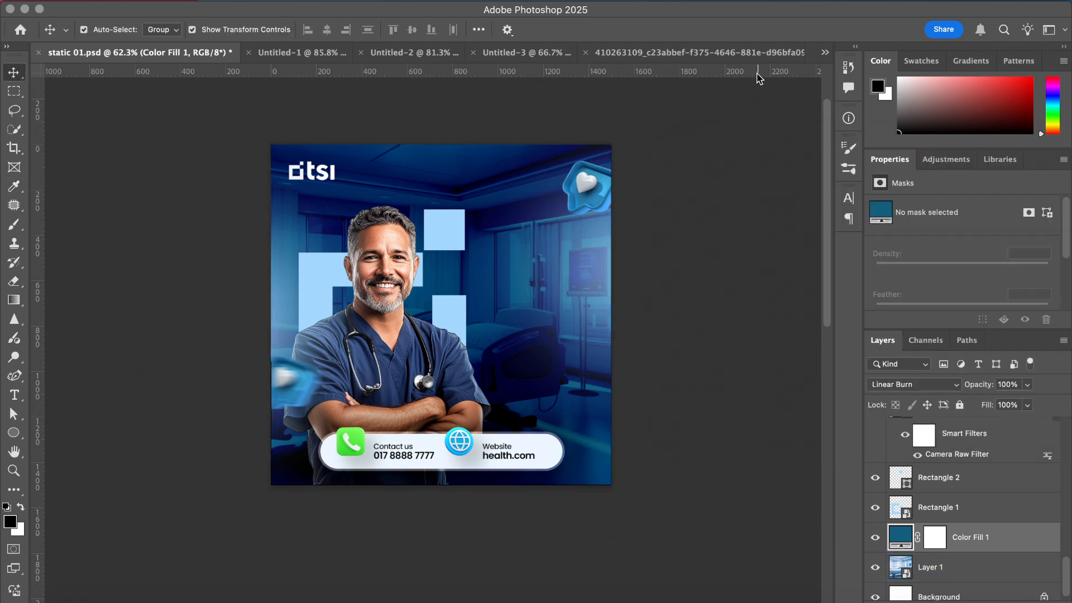
- Set the blue color fill layer in Untitled-3 to hex 165f7d and deselect it
click(826, 54)
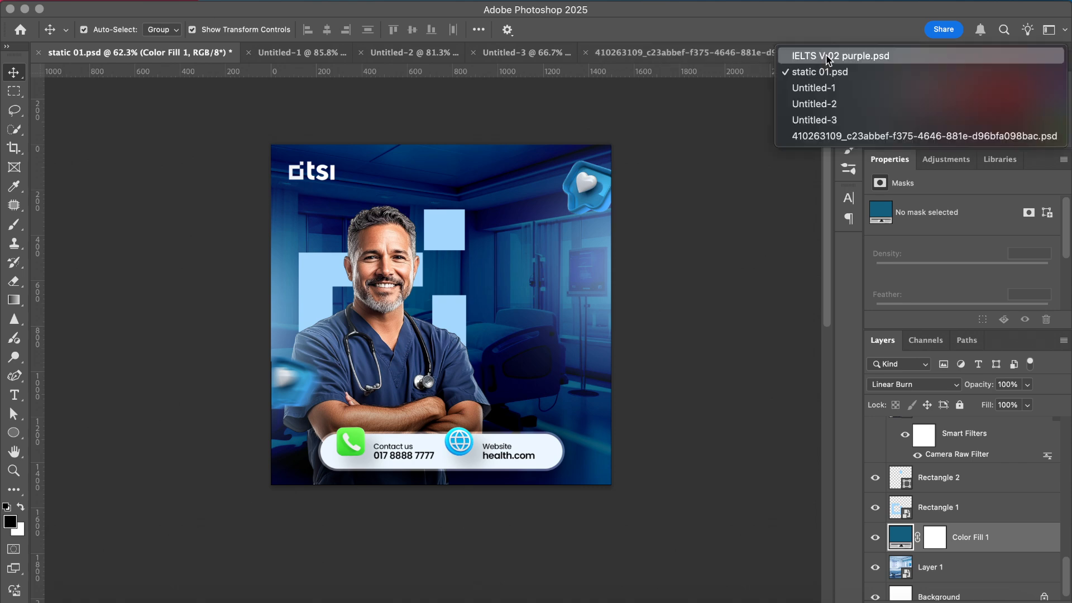
click(534, 54)
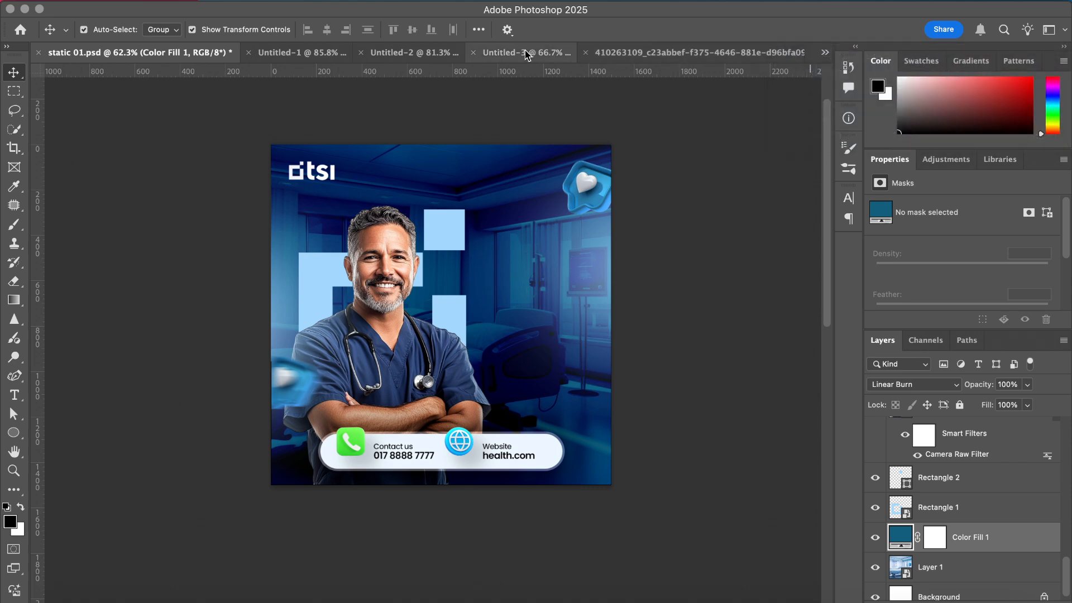
click(944, 433)
double_click(900, 461)
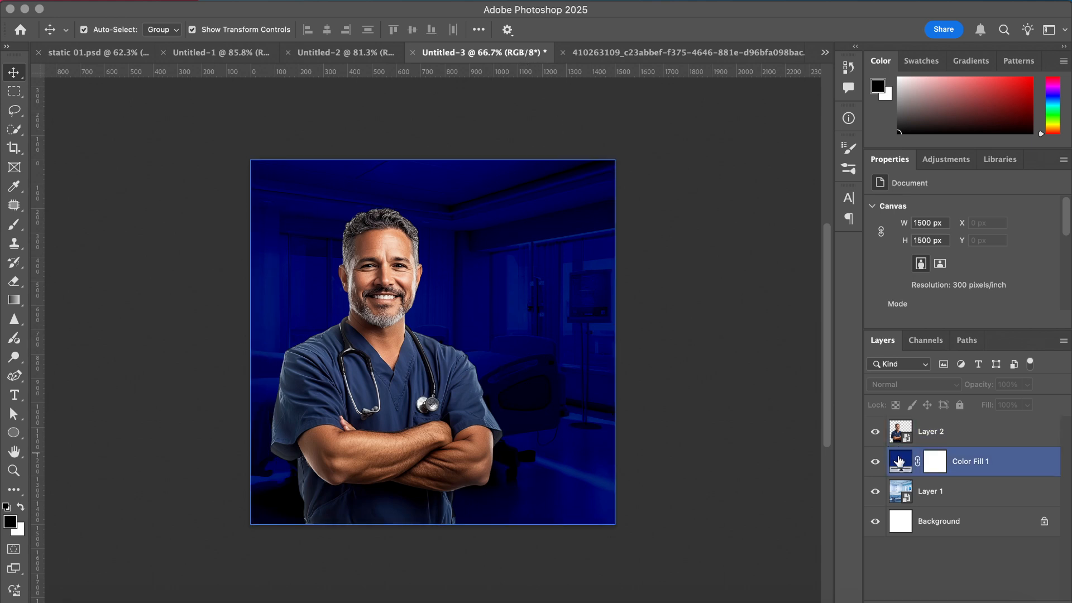
text(165f7d)
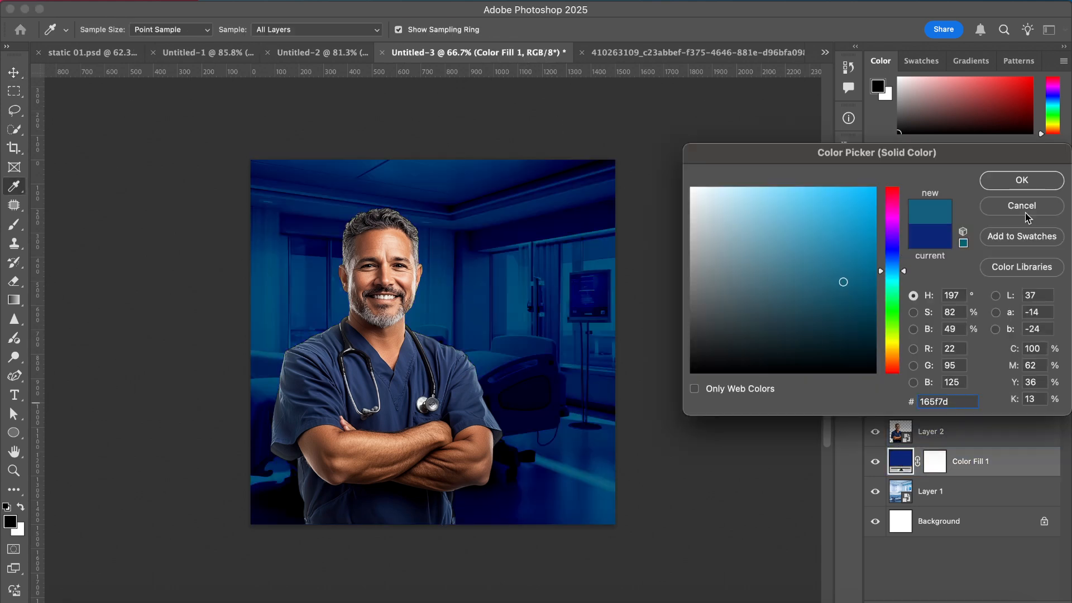
click(1028, 183)
click(741, 186)
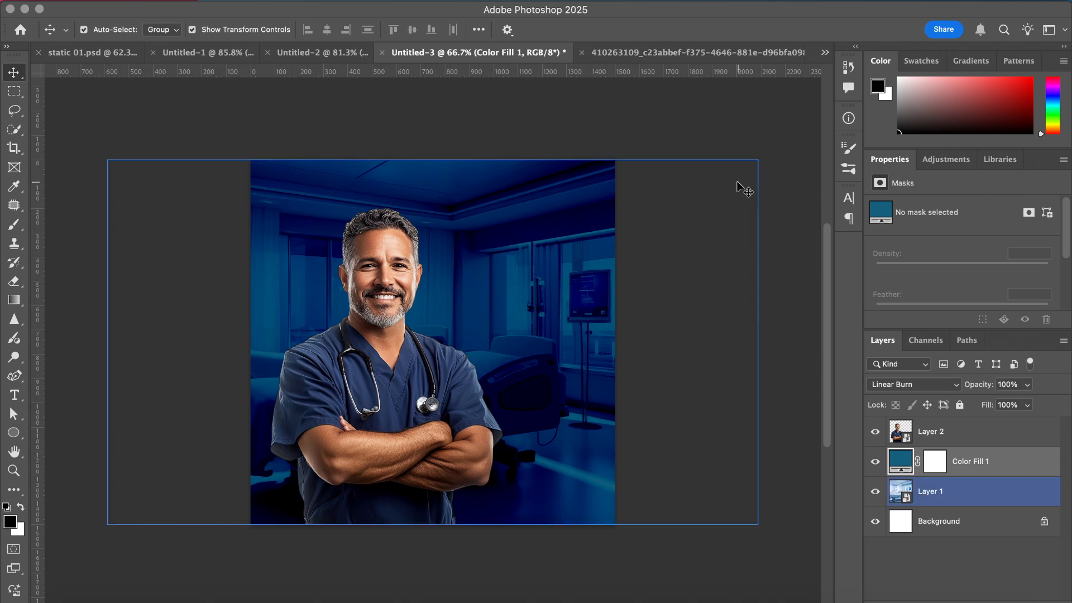
- Scale the doctor in Untitled-3 proportionally down to about 61.86%, keeping him on the canvas's bottom edge
click(422, 361)
key(super+t)
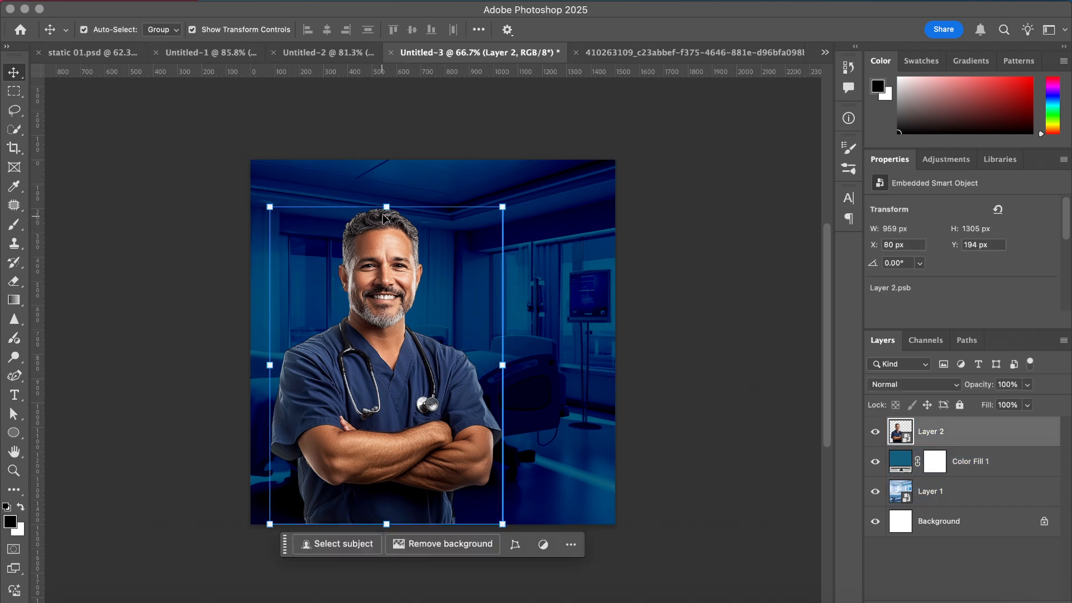
drag(387, 207, 395, 228)
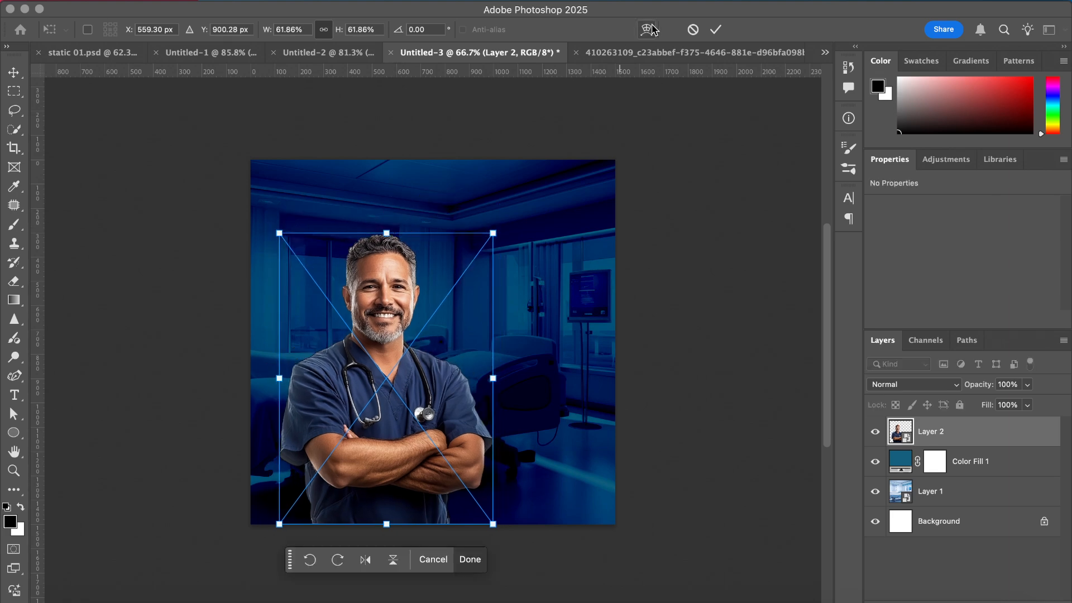
click(715, 29)
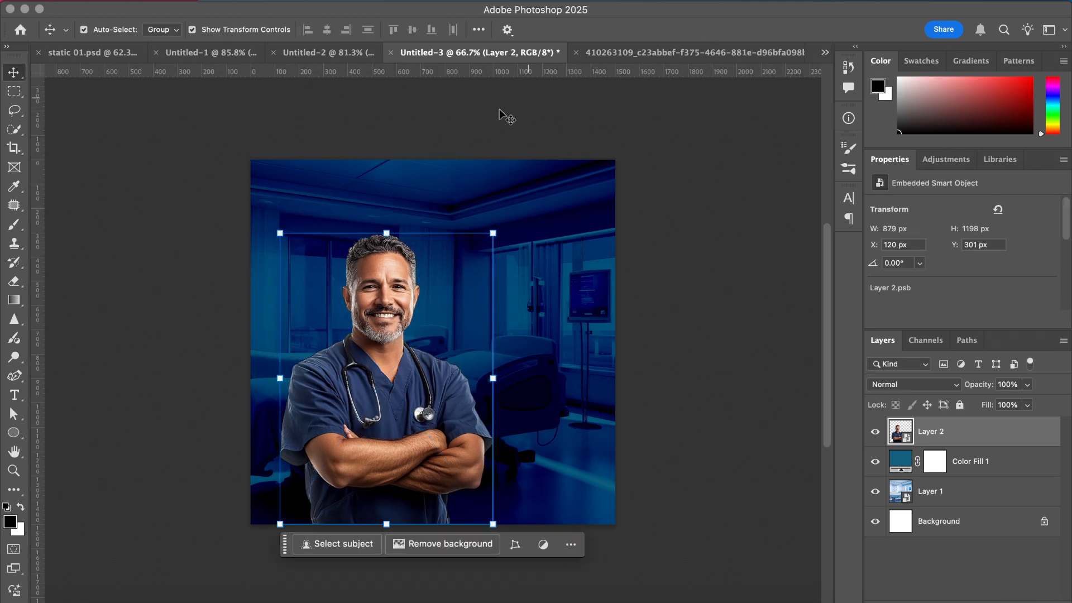
- Check the logo in static 01.psd, then browse the healthcare demo logo results in Chrome and copy the TSI logo image
click(215, 54)
click(108, 53)
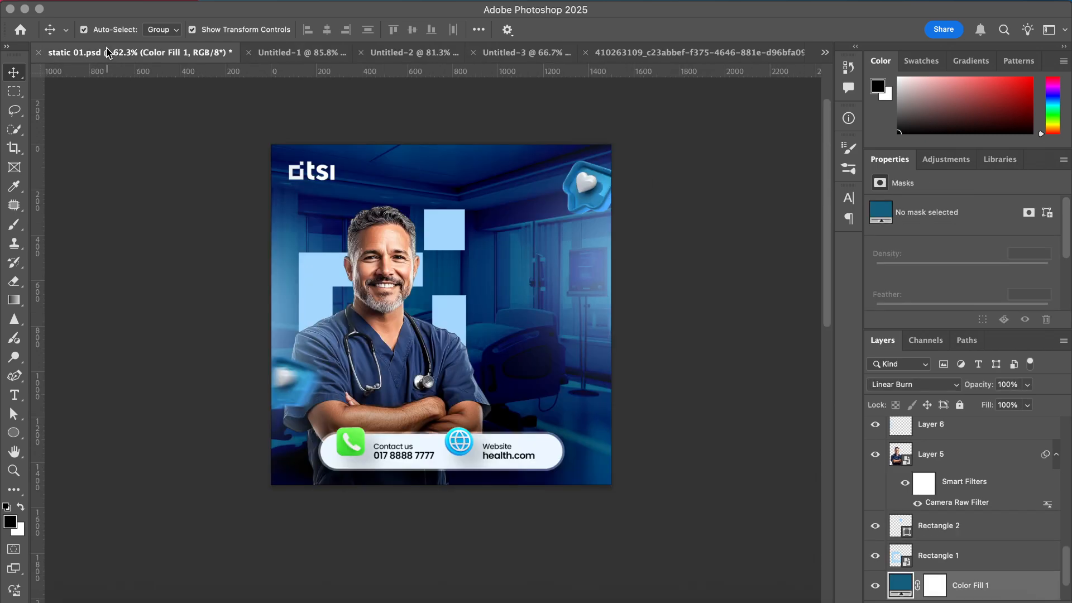
click(103, 596)
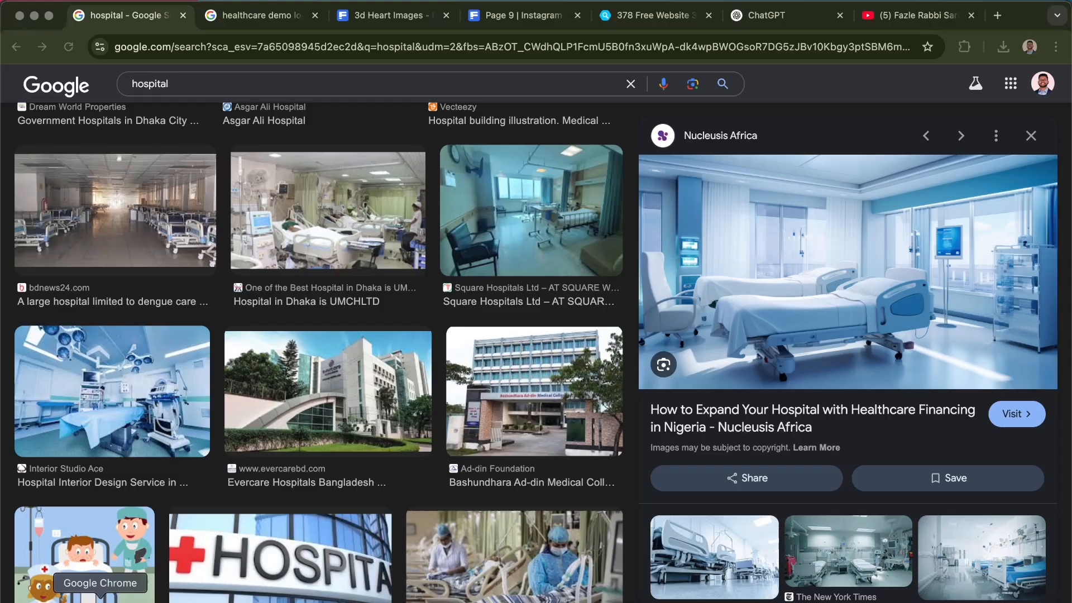
click(246, 17)
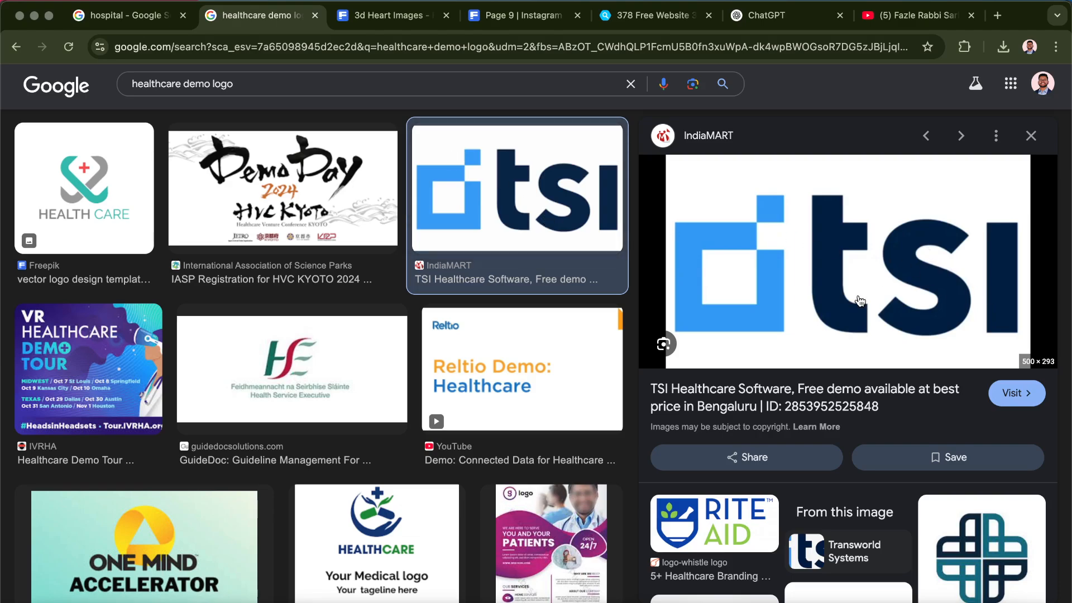
scroll(410, 319, up, 20)
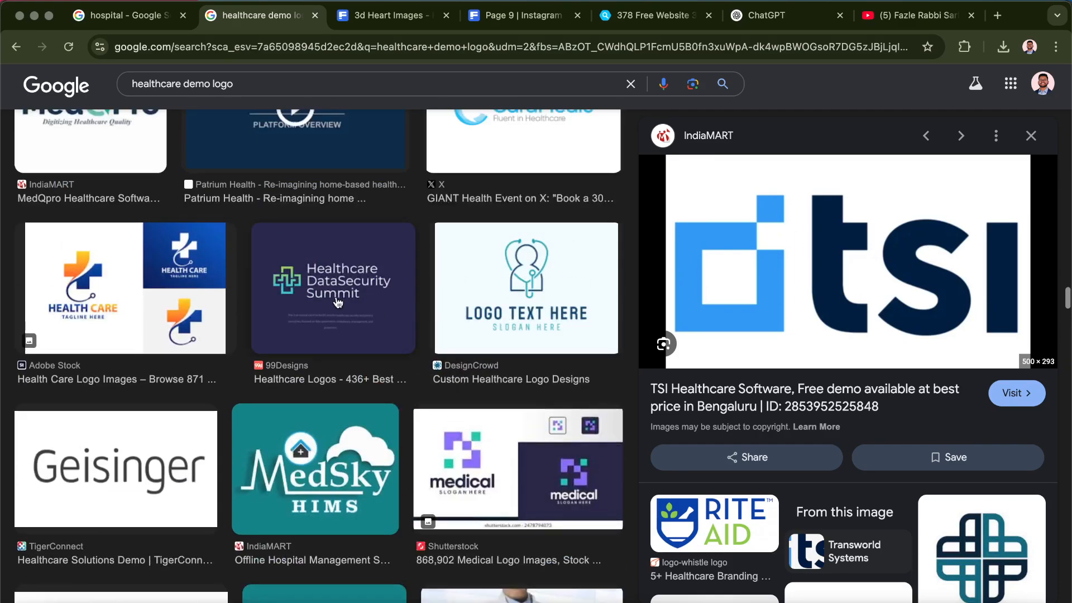
scroll(337, 206, down, 10)
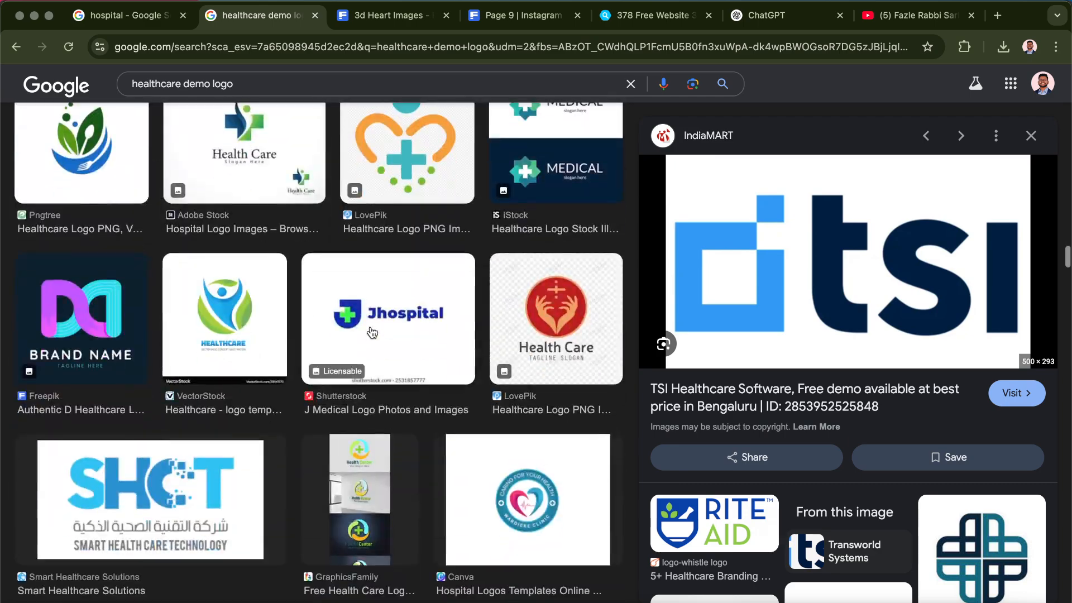
scroll(372, 333, down, 20)
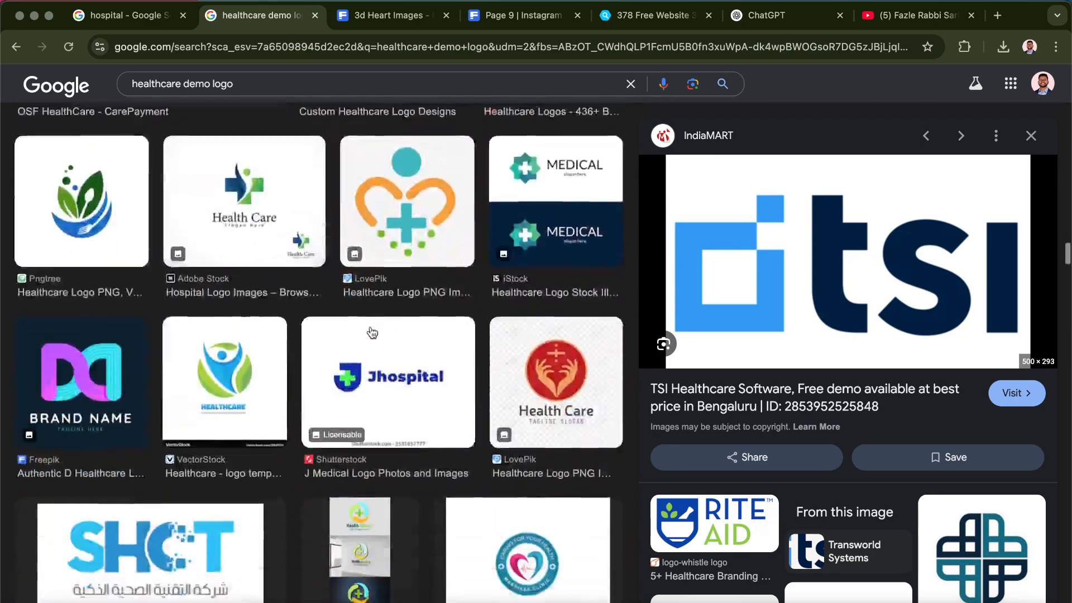
scroll(372, 333, down, 15)
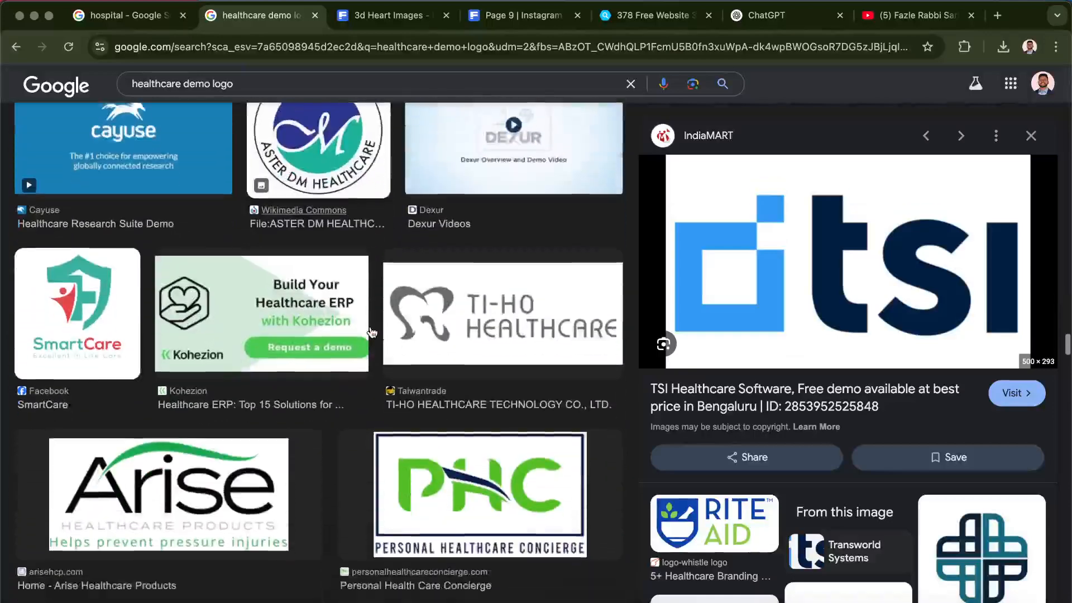
scroll(372, 333, down, 1)
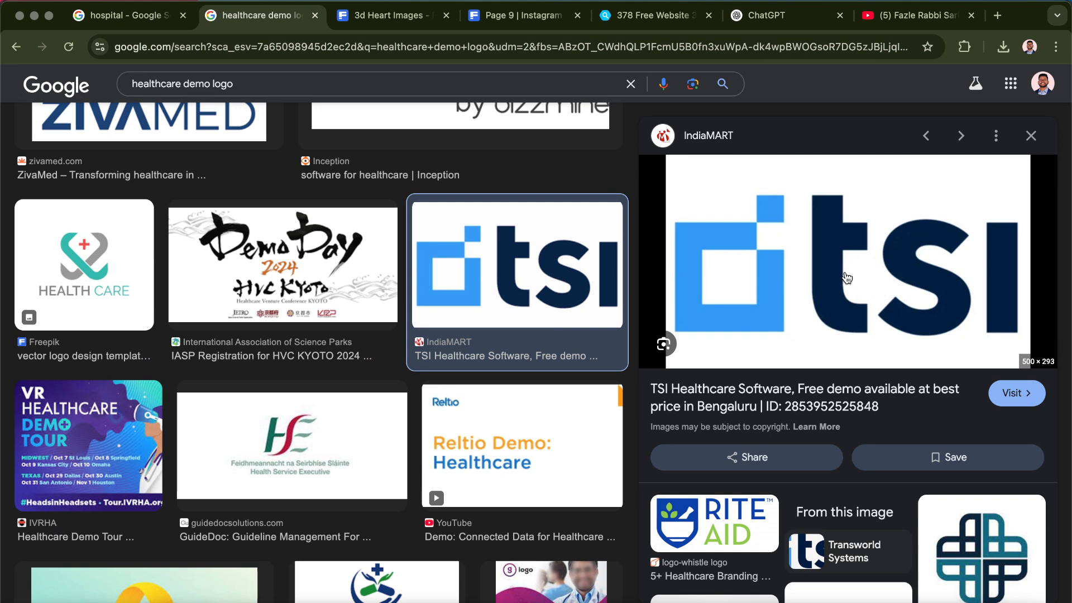
right_click(852, 269)
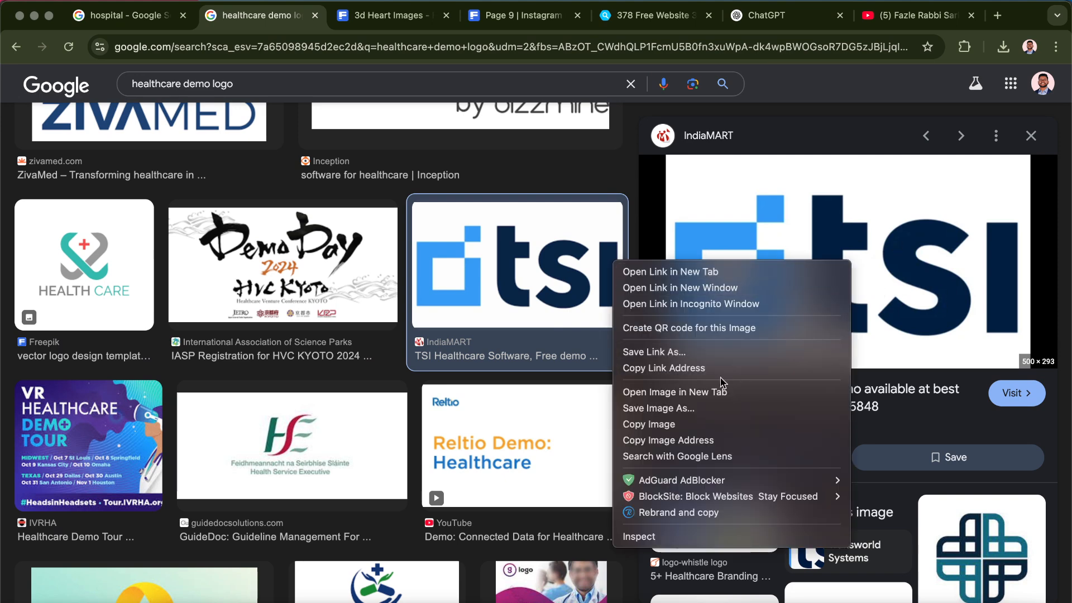
click(665, 426)
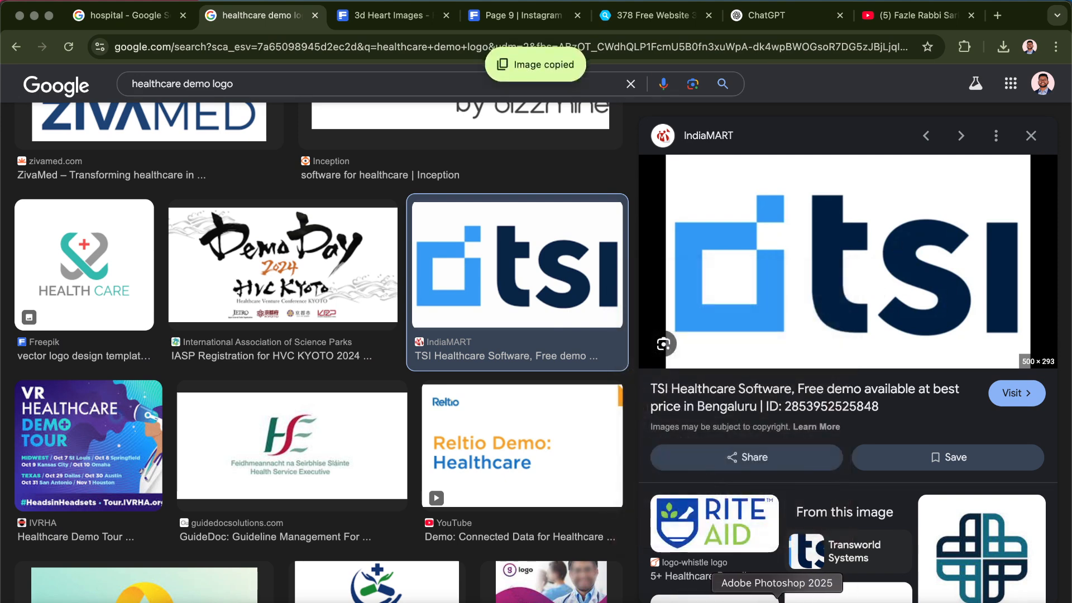
- Return to Untitled-3 in Photoshop and paste the TSI logo above the doctor layer
click(665, 596)
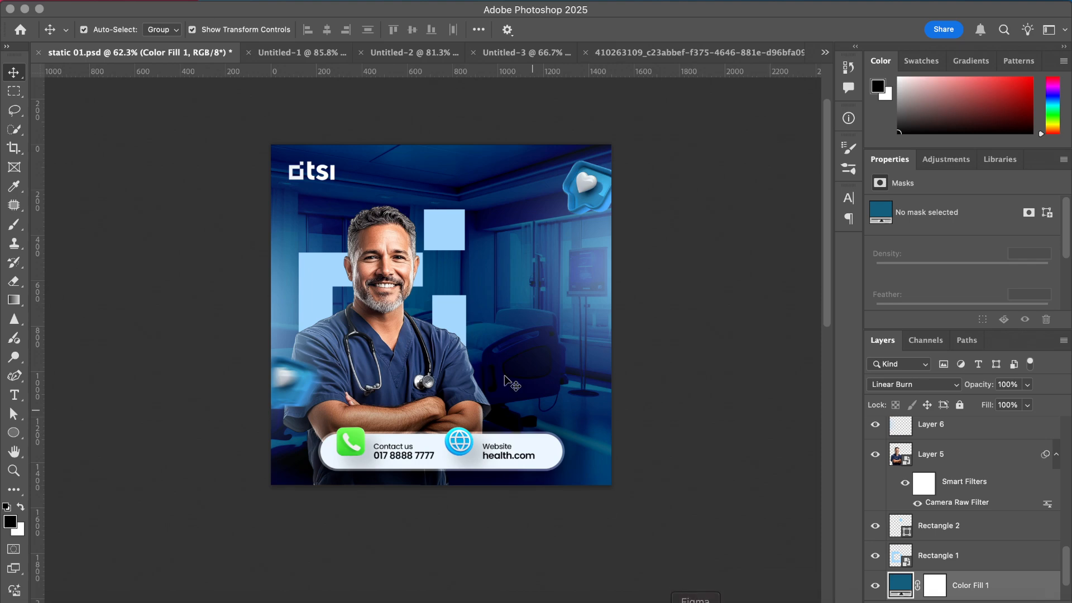
click(530, 54)
key(super+v)
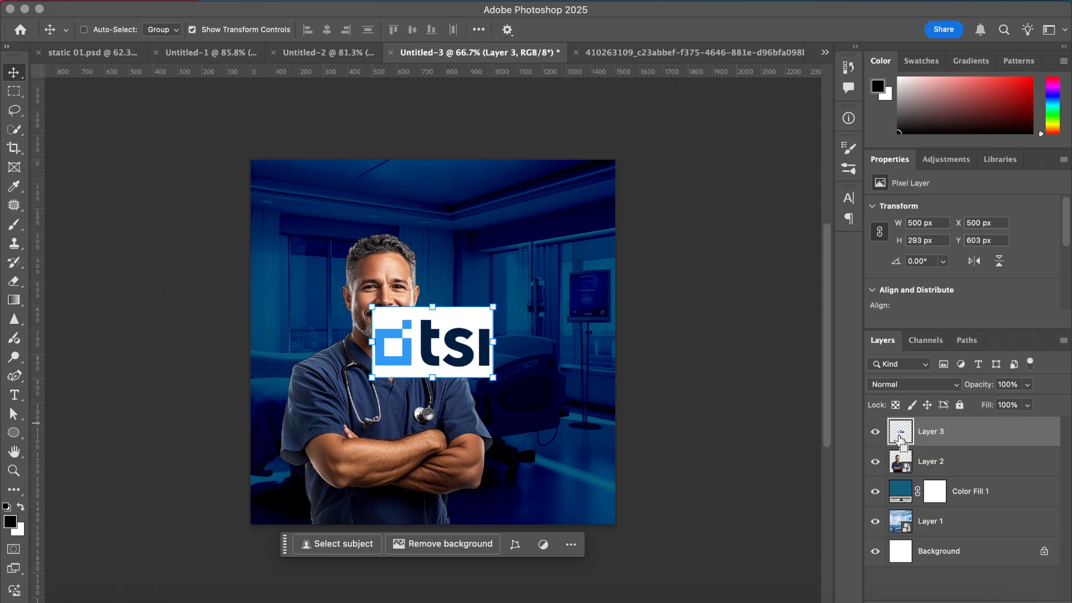
- Delete the white background from the pasted TSI logo layer using a Color Range selection sampled on its white area, clearing the selection
super+click(900, 436)
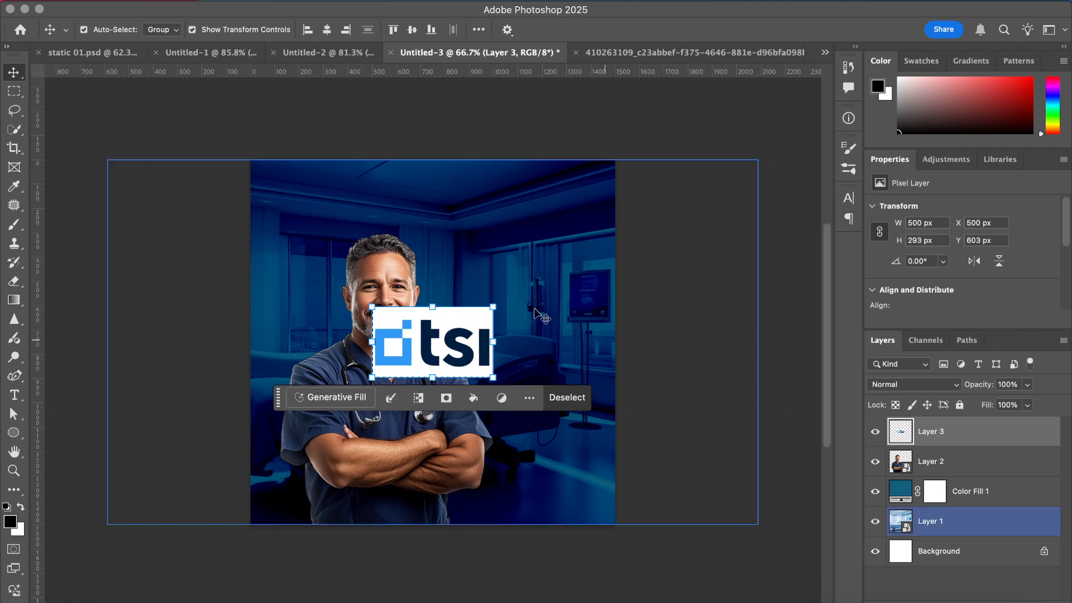
key(super+equal)
key(super+equal)
key(super+equal)
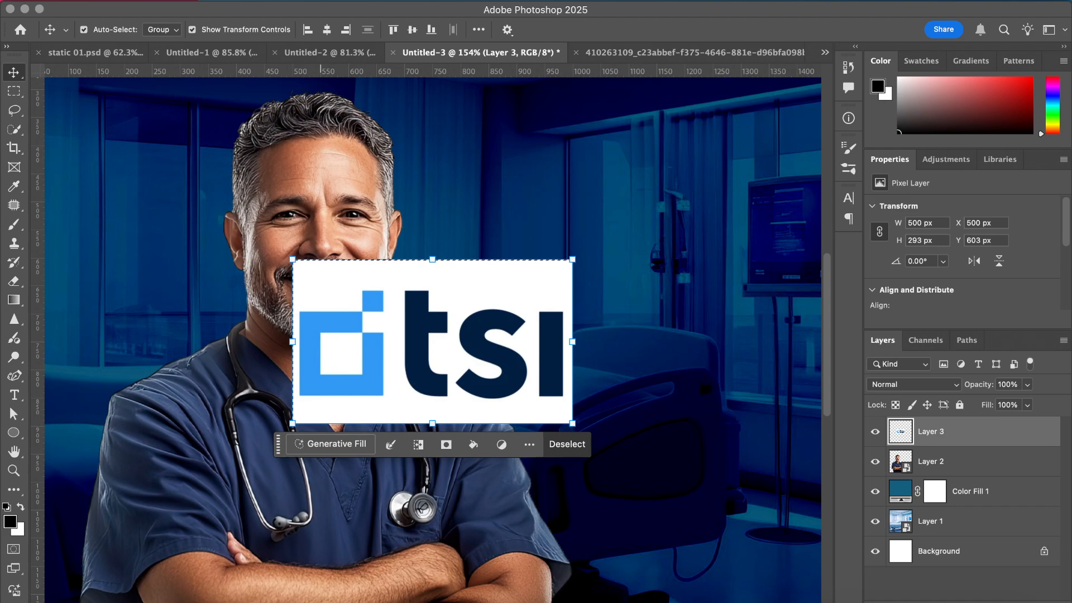
click(363, 2)
click(366, 134)
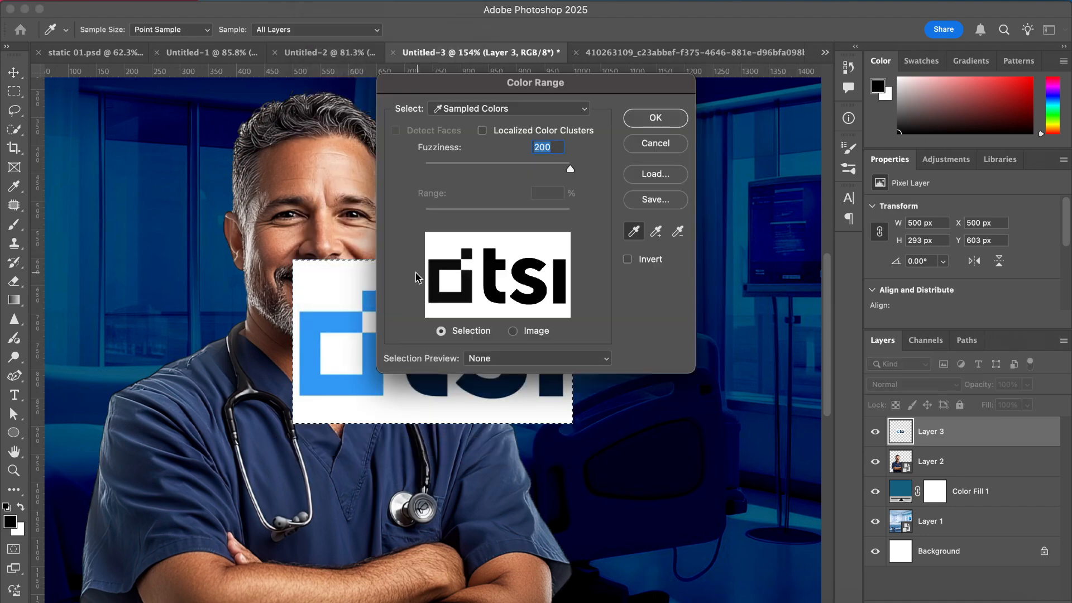
click(342, 274)
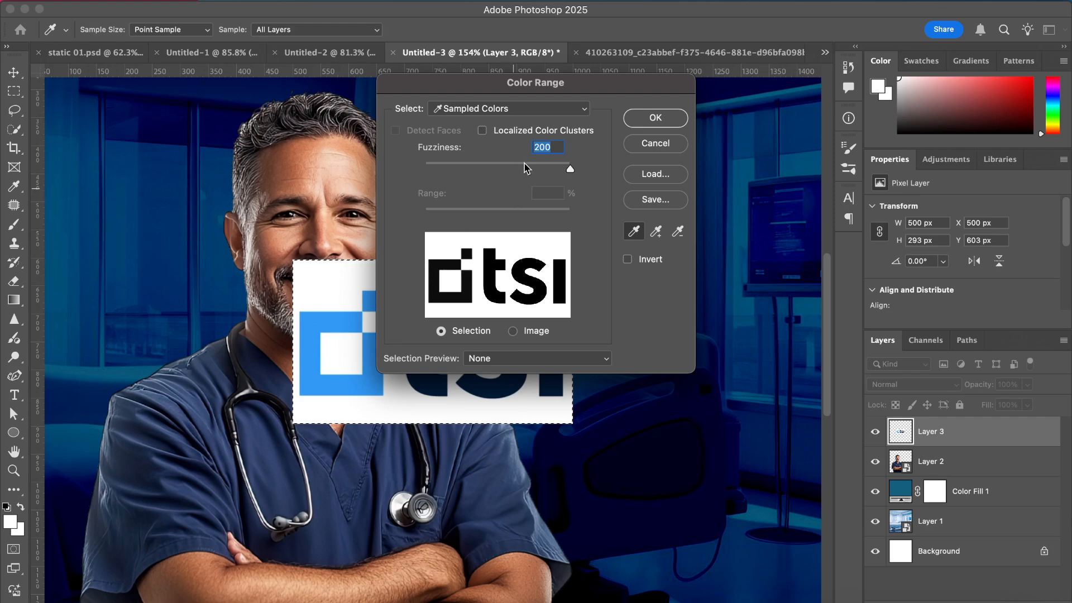
click(656, 117)
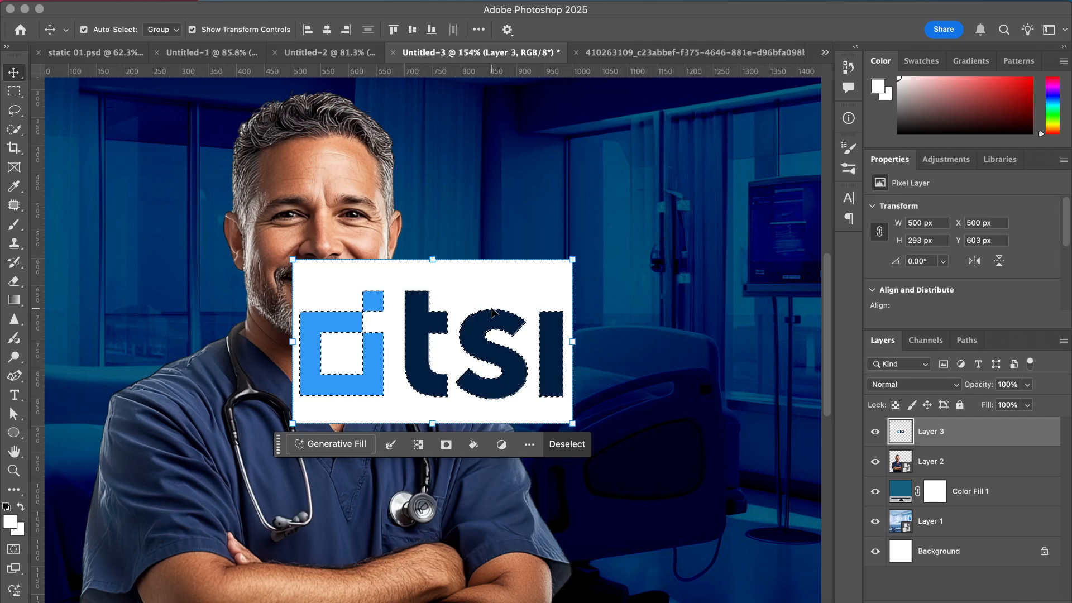
key(Delete)
key(super+d)
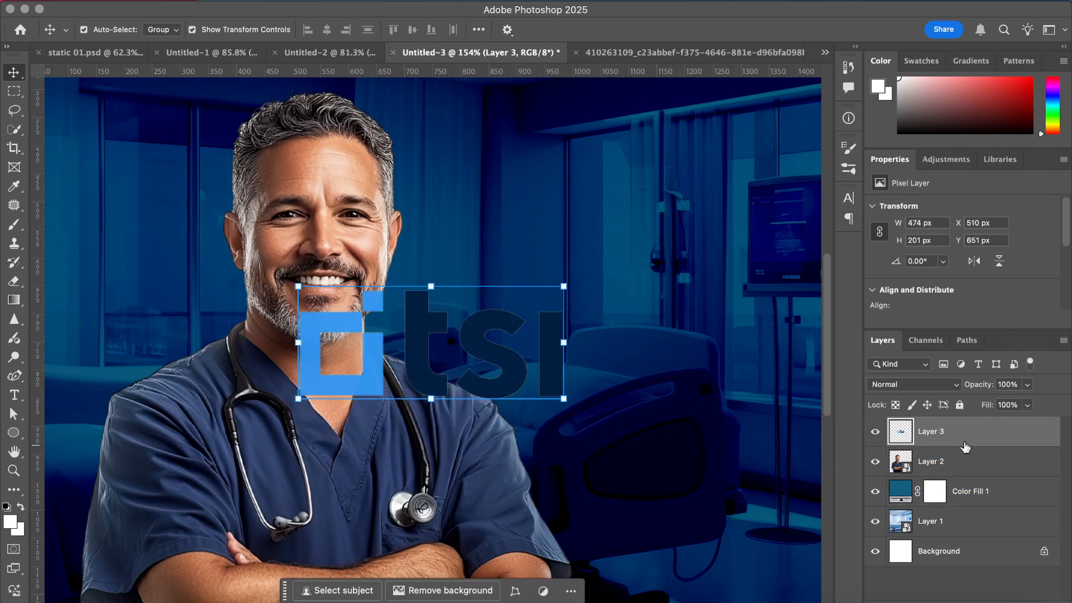
- Convert the TSI logo layer to a smart object and give it a white ffffff Color Overlay
right_click(960, 441)
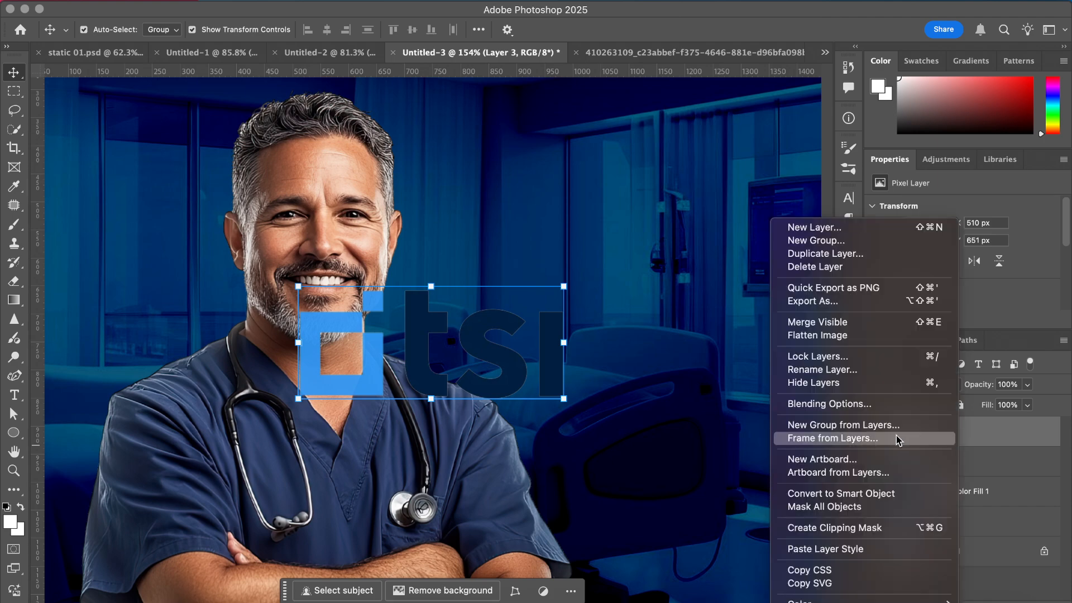
click(875, 493)
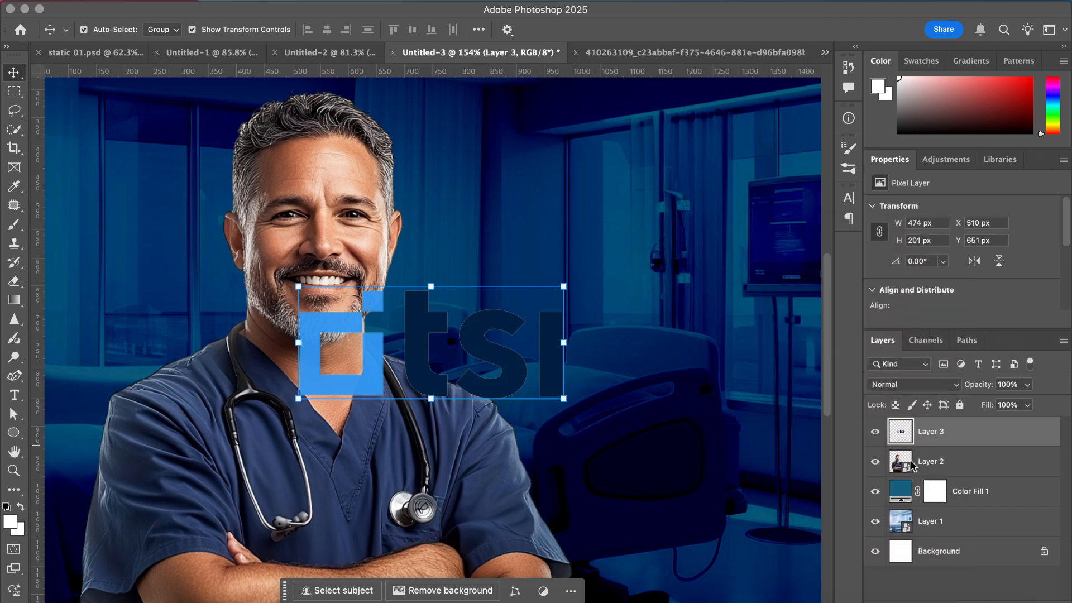
right_click(976, 442)
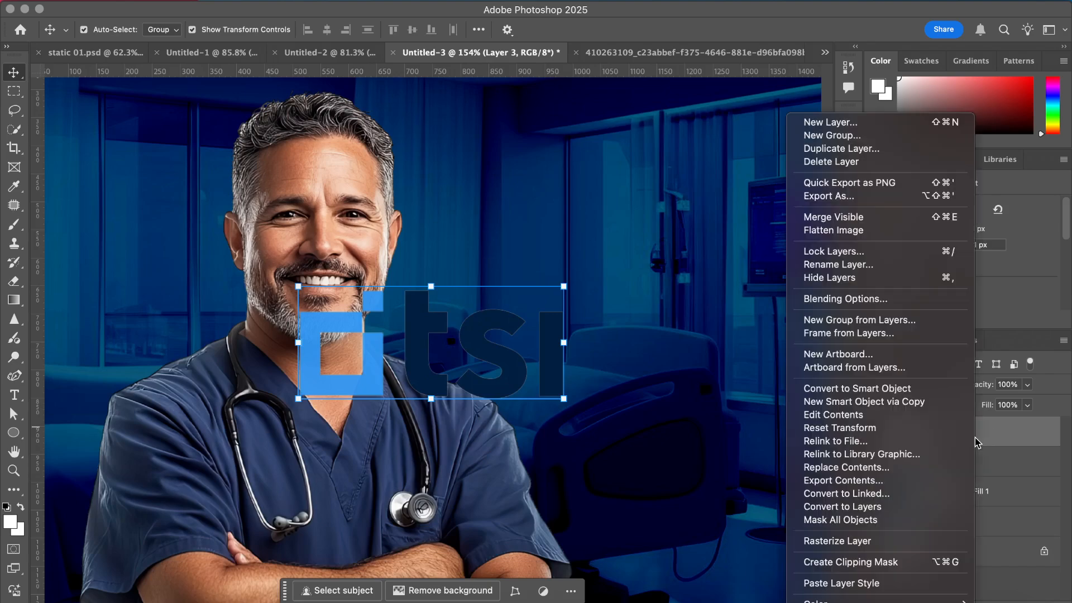
click(857, 301)
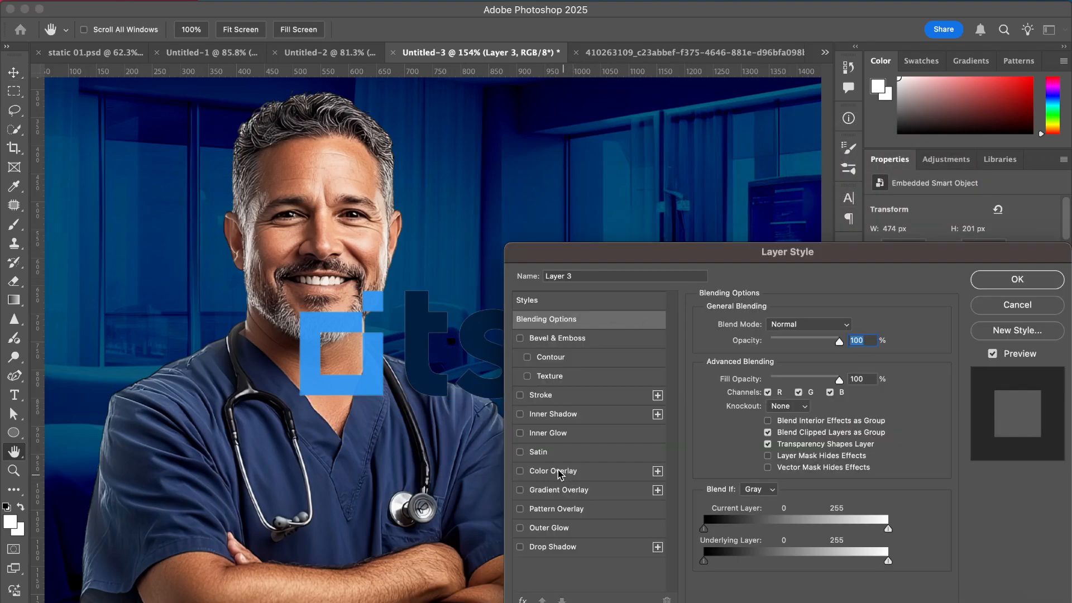
click(560, 471)
click(848, 327)
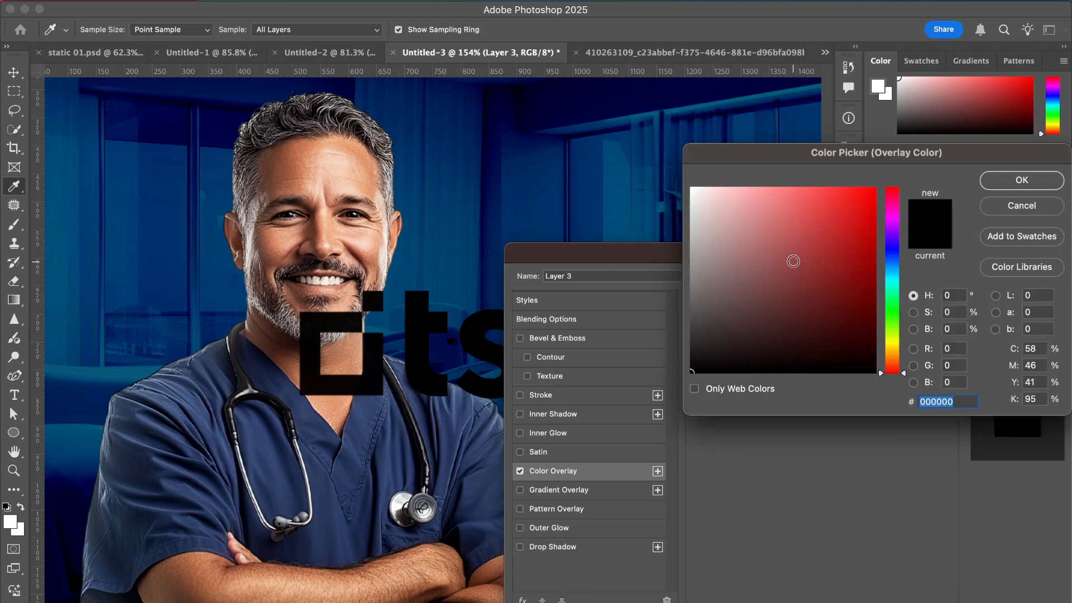
click(692, 190)
click(1009, 193)
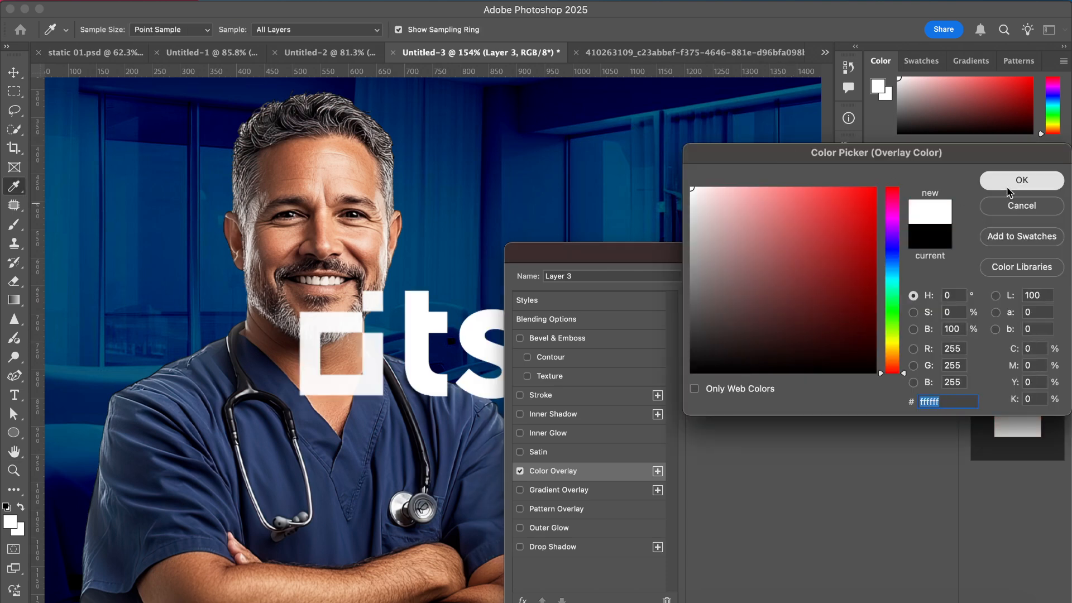
click(1030, 282)
- Scale the TSI logo proportionally to about 49.17% and place it near the canvas's upper-left corner
scroll(423, 272, left, 7)
scroll(423, 271, up, 4)
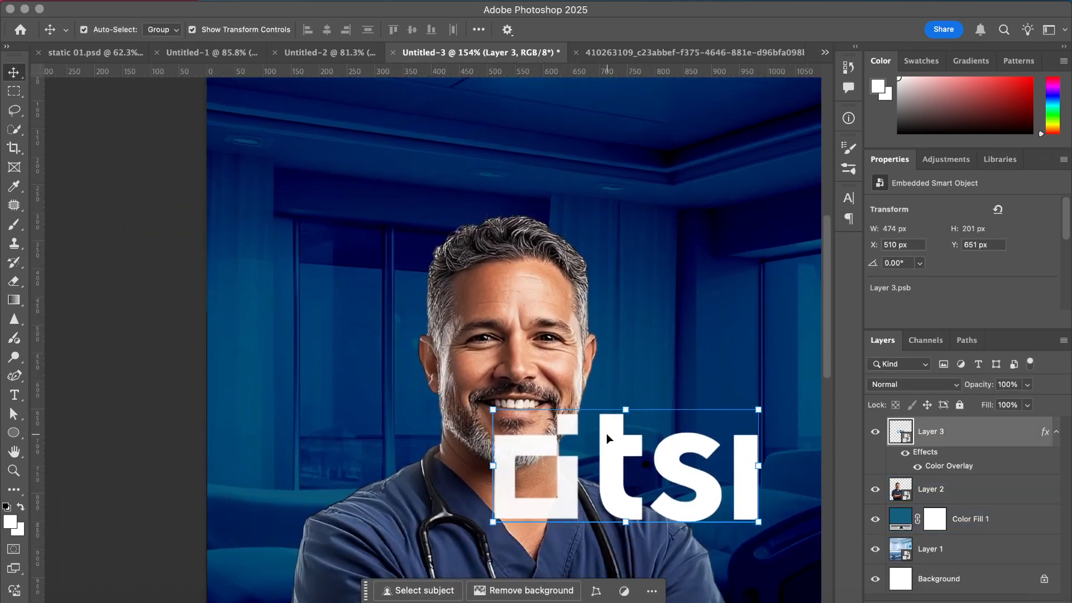
drag(607, 434, 396, 173)
scroll(397, 176, up, 4)
scroll(396, 176, left, 1)
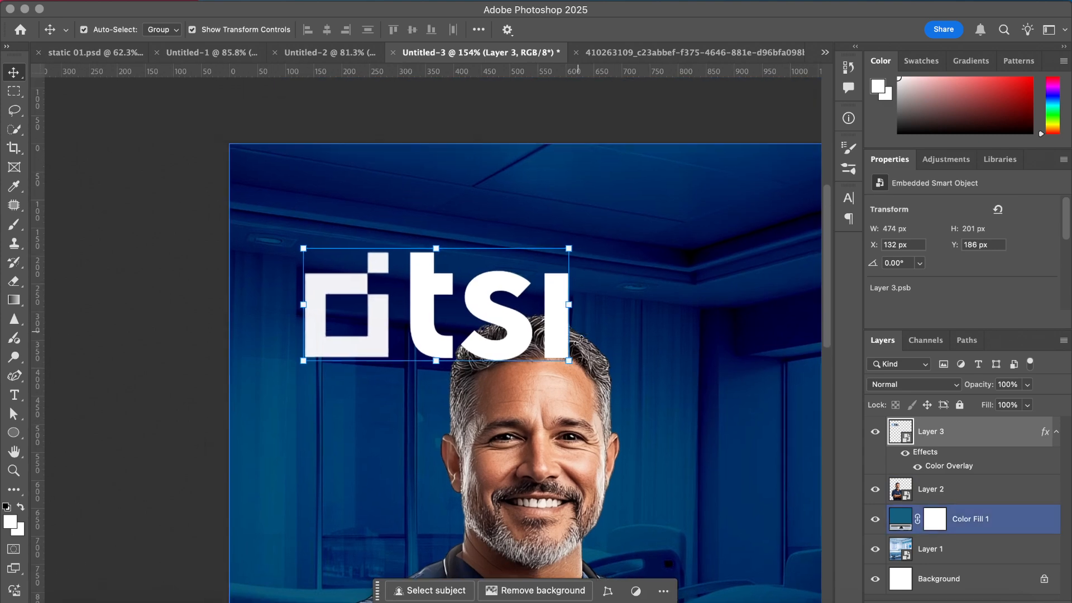
drag(571, 358, 441, 297)
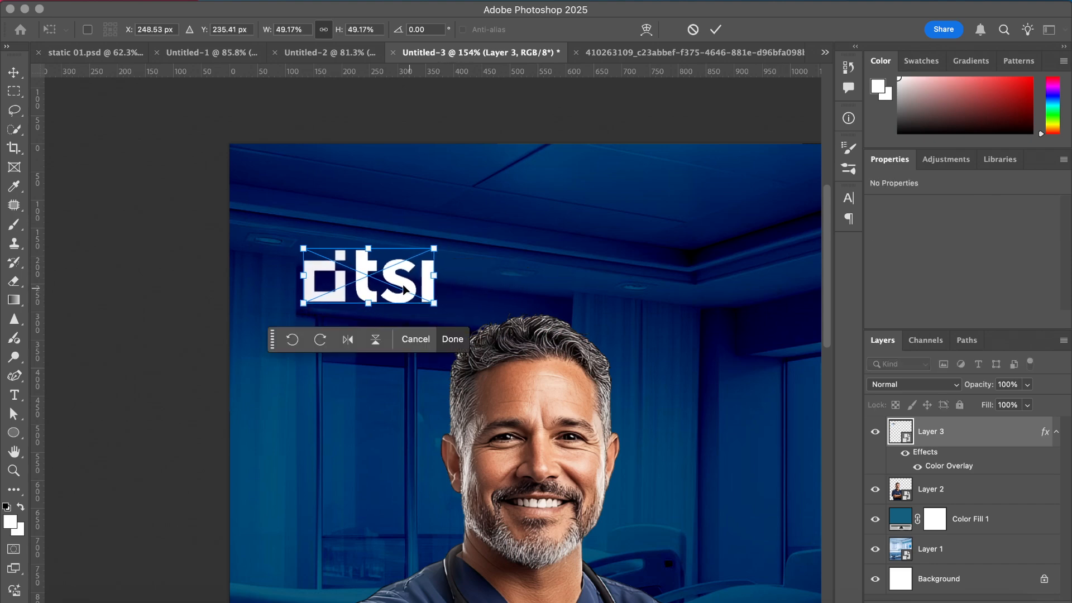
drag(376, 280, 346, 207)
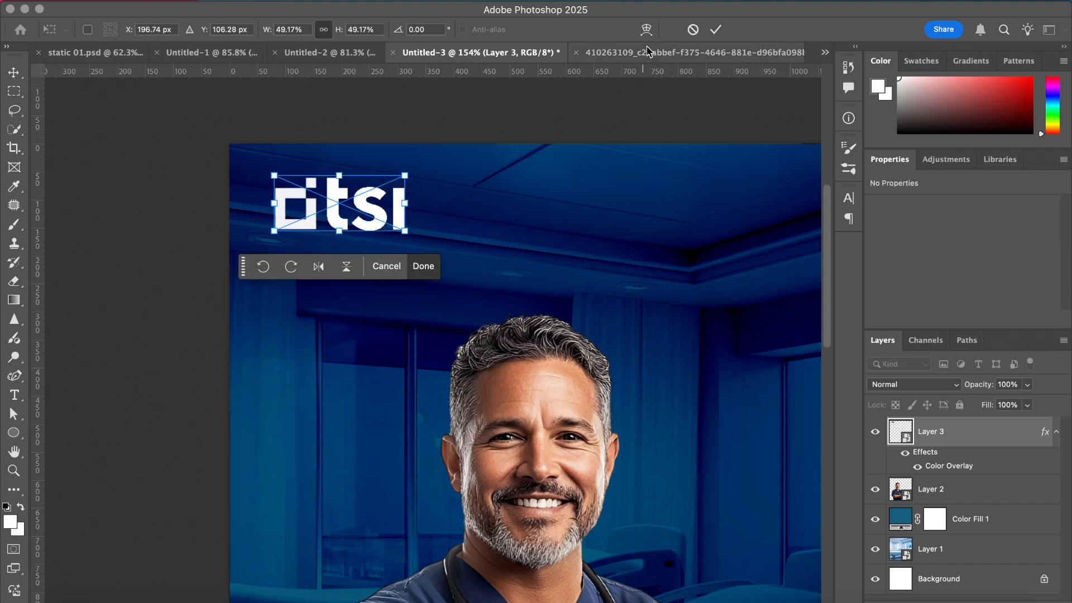
click(715, 29)
- Examine the white logo's edges and its placement up close, and check it against the whole composition
scroll(200, 138, down, 5)
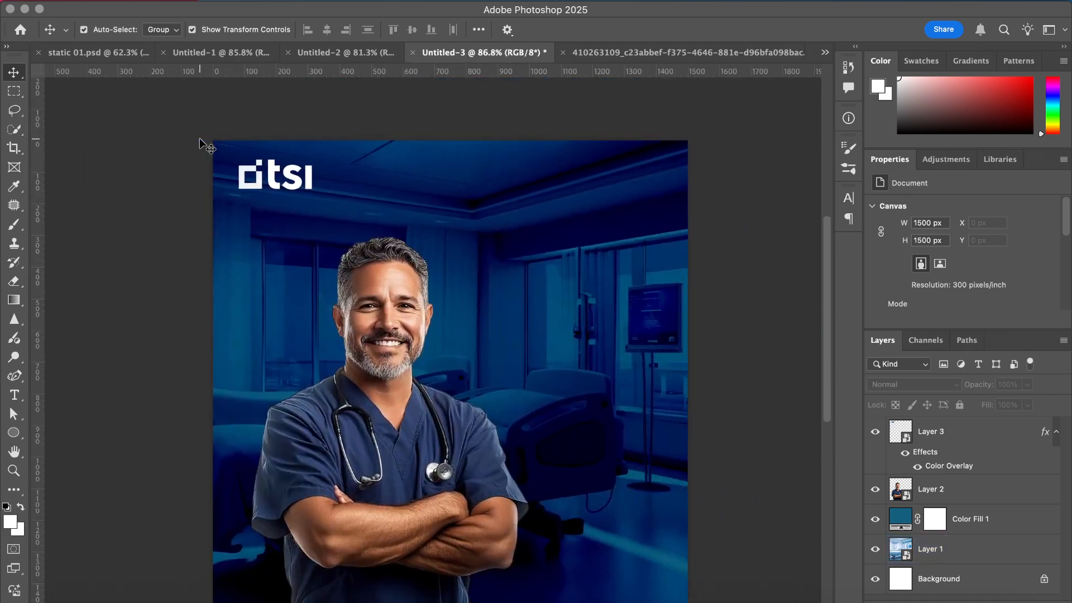
click(318, 181)
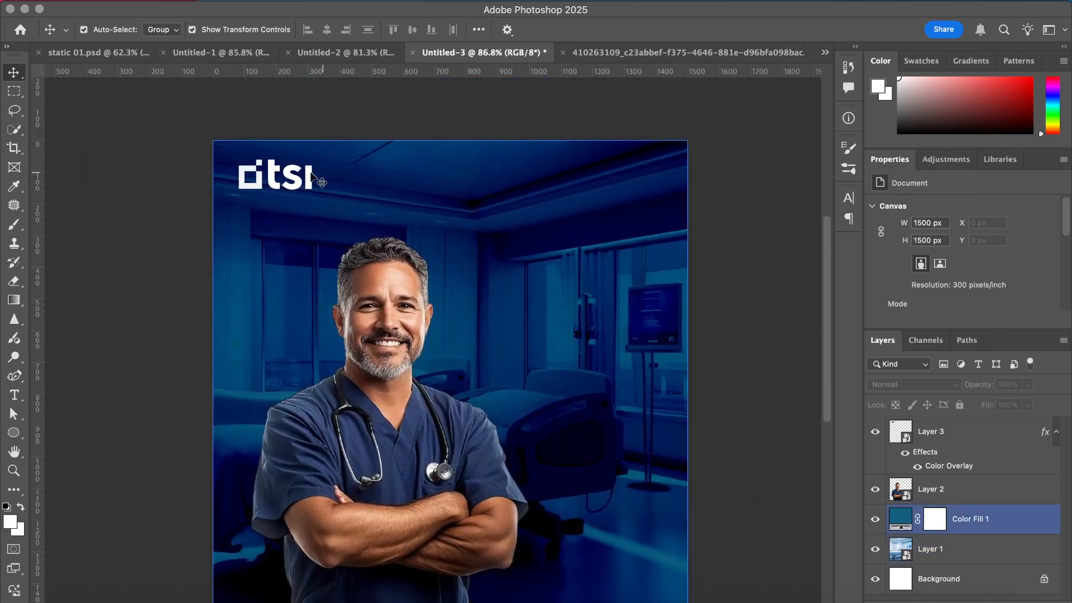
click(295, 179)
click(235, 173)
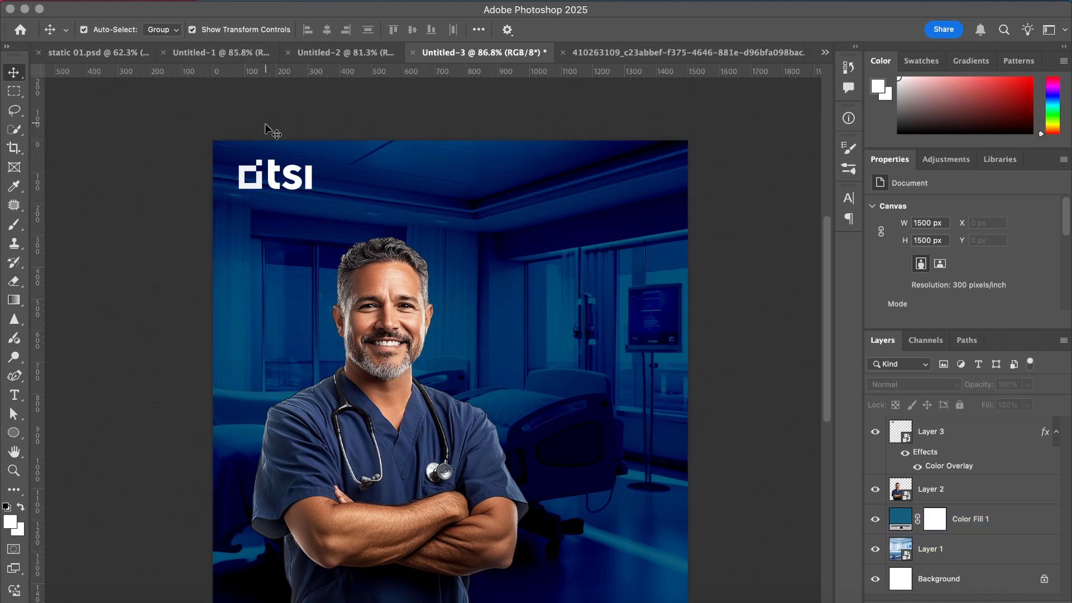
key(super+plus)
key(super+plus)
scroll(251, 174, down, 3)
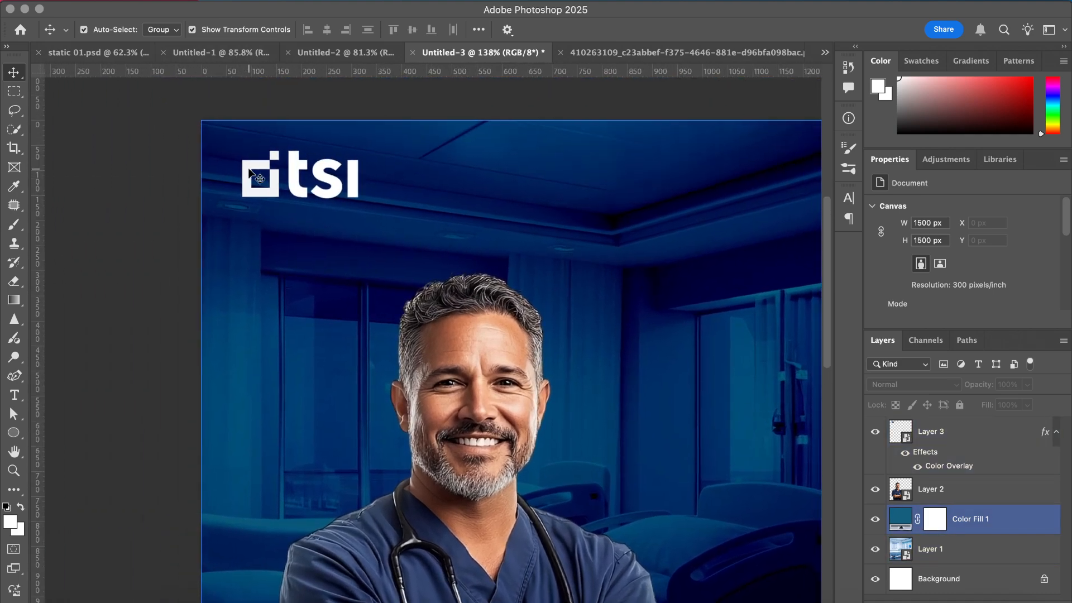
scroll(251, 174, up, 6)
scroll(252, 174, up, 5)
scroll(251, 175, left, 4)
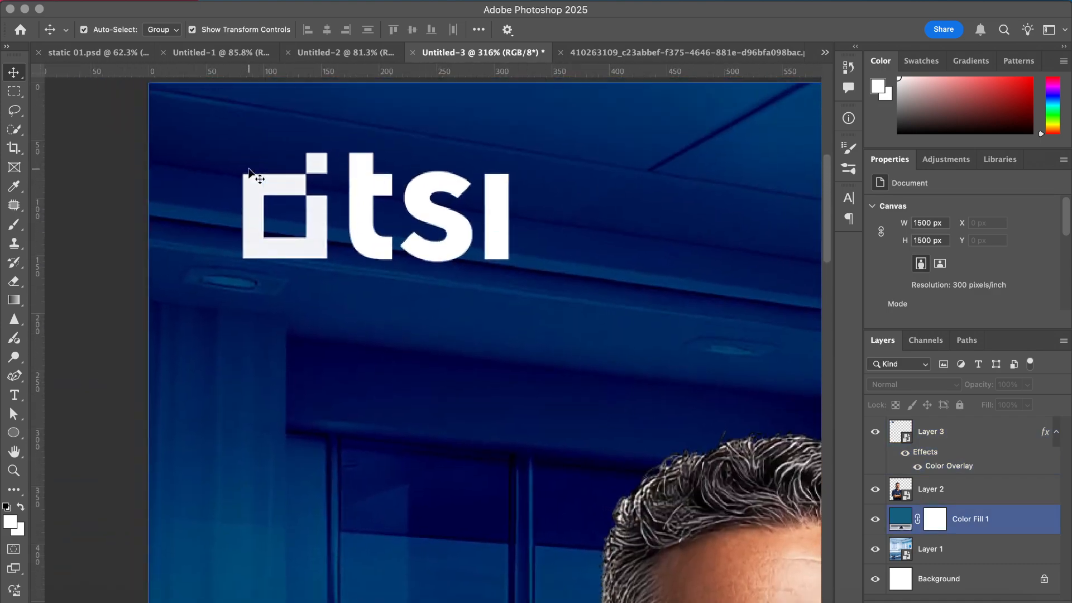
click(312, 205)
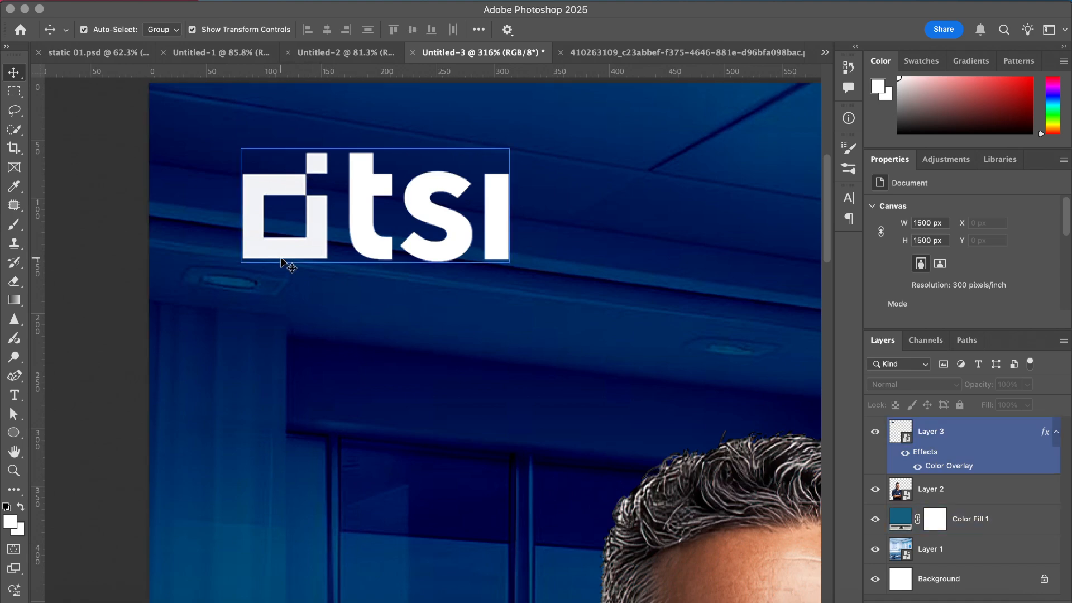
key(super+minus)
key(super+minus)
scroll(281, 258, down, 10)
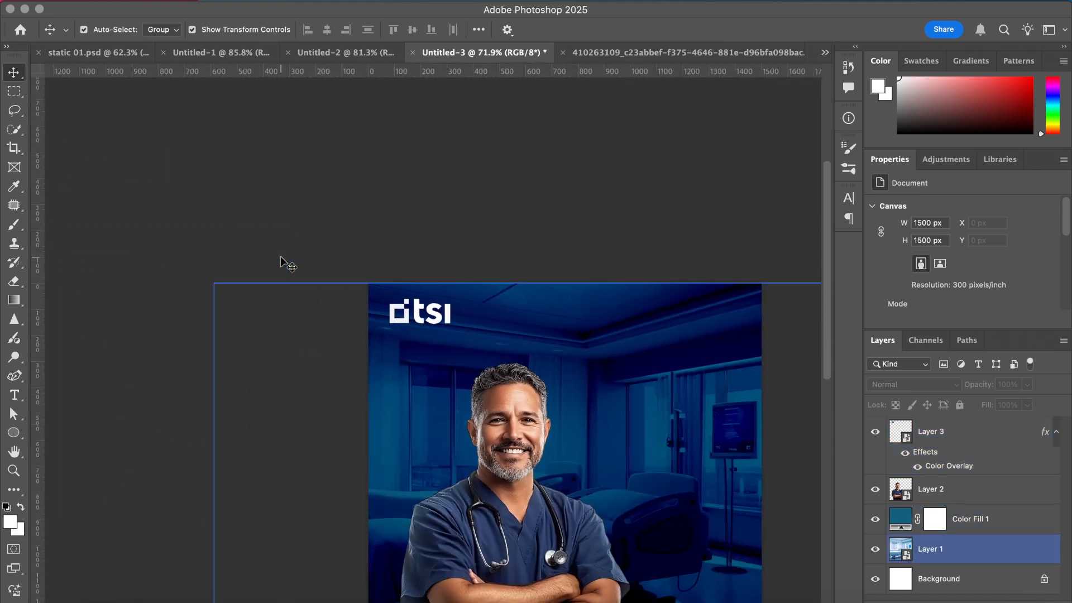
scroll(281, 258, right, 5)
scroll(281, 258, down, 4)
scroll(281, 257, left, 5)
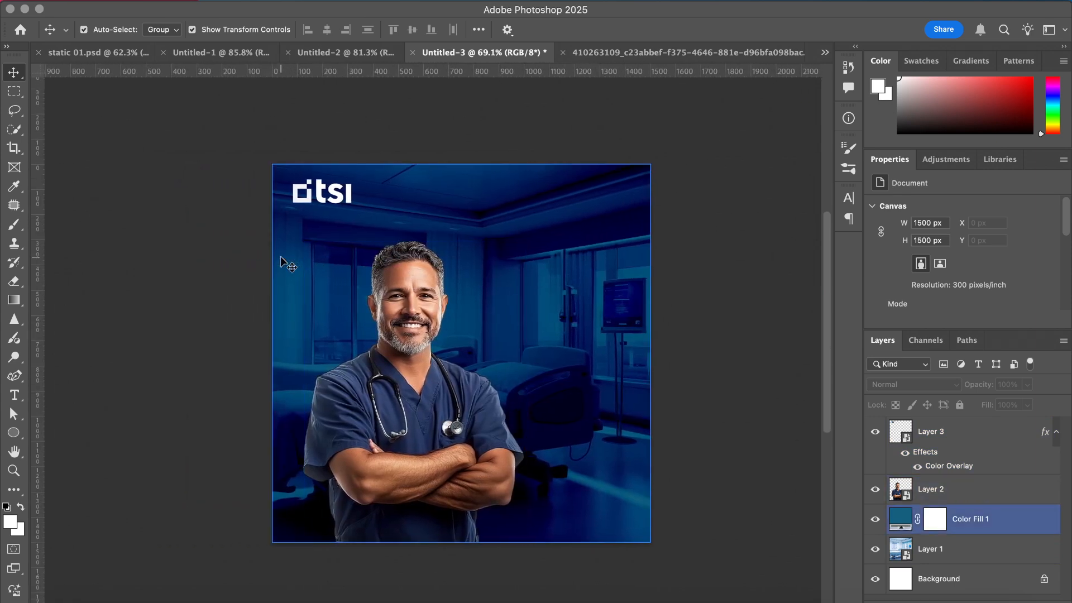
scroll(281, 257, up, 4)
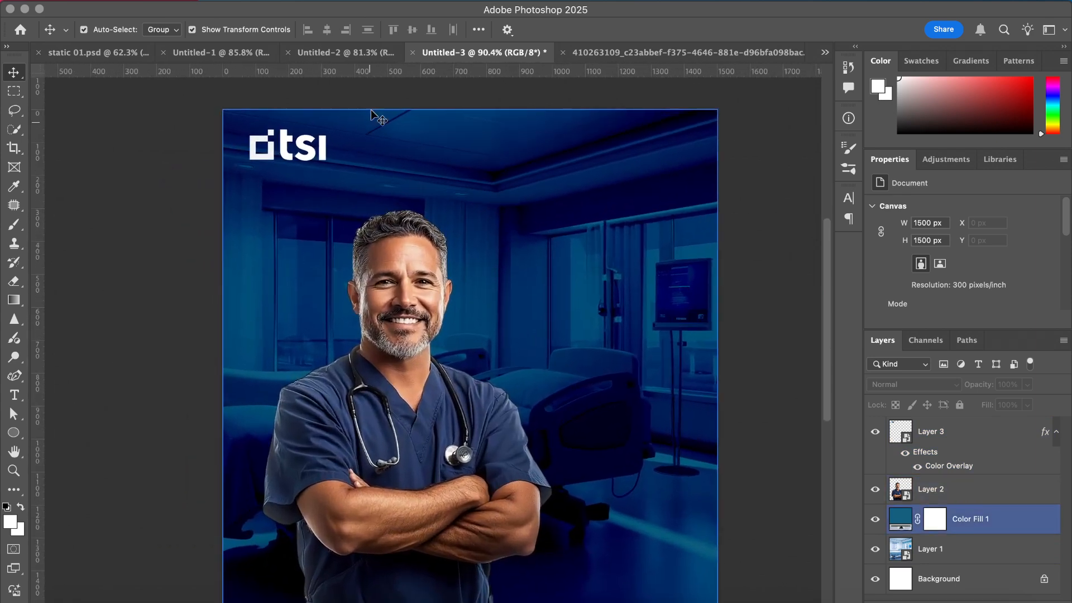
- Duplicate the TSI logo onto the hospital bed area beside the doctor and rasterize the copy
click(286, 147)
alt+drag(286, 146, 589, 368)
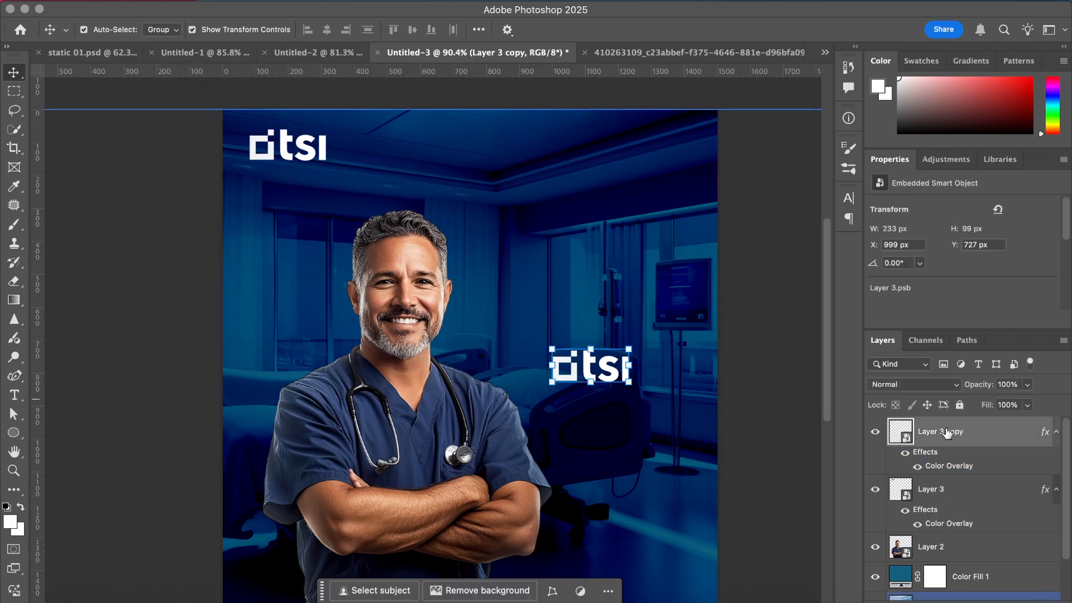
right_click(1003, 434)
click(881, 500)
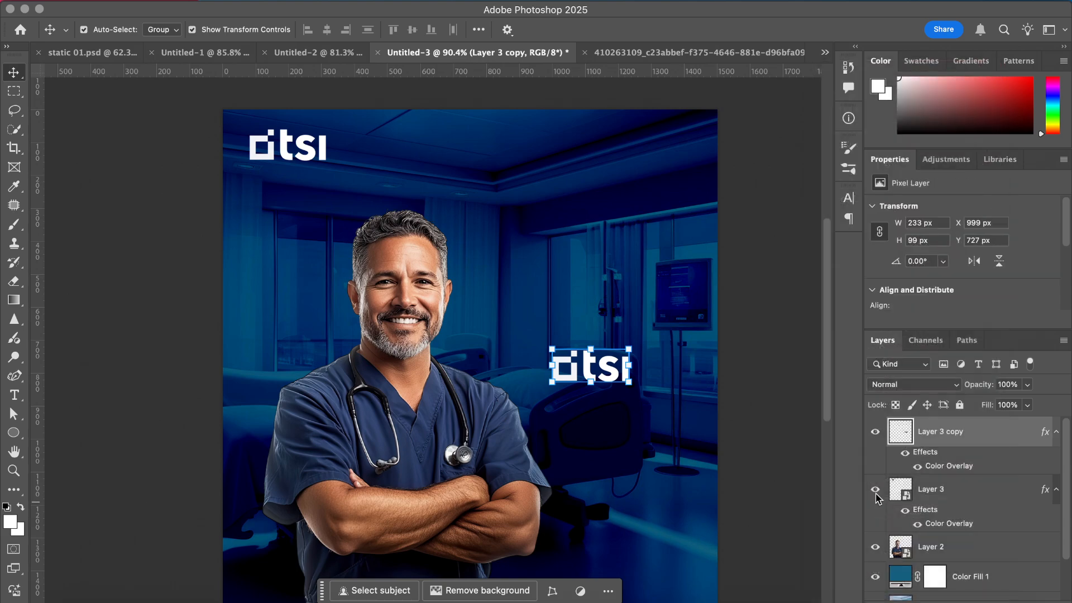
- Delete the letters "tsi" from the logo copy with a rectangular selection and convert the remaining square symbol to a smart object
click(13, 92)
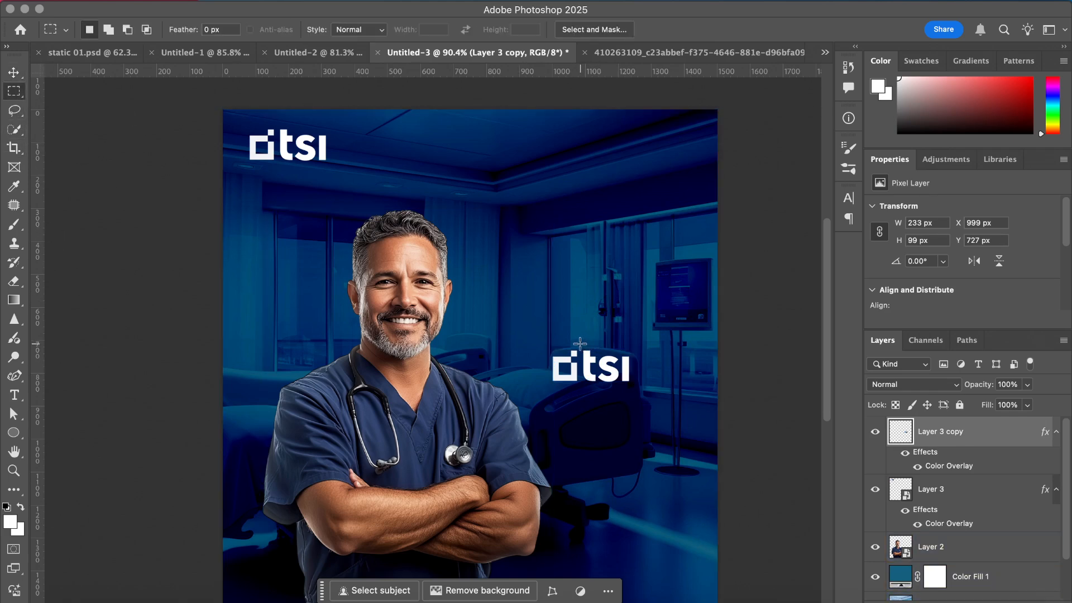
drag(580, 344, 646, 397)
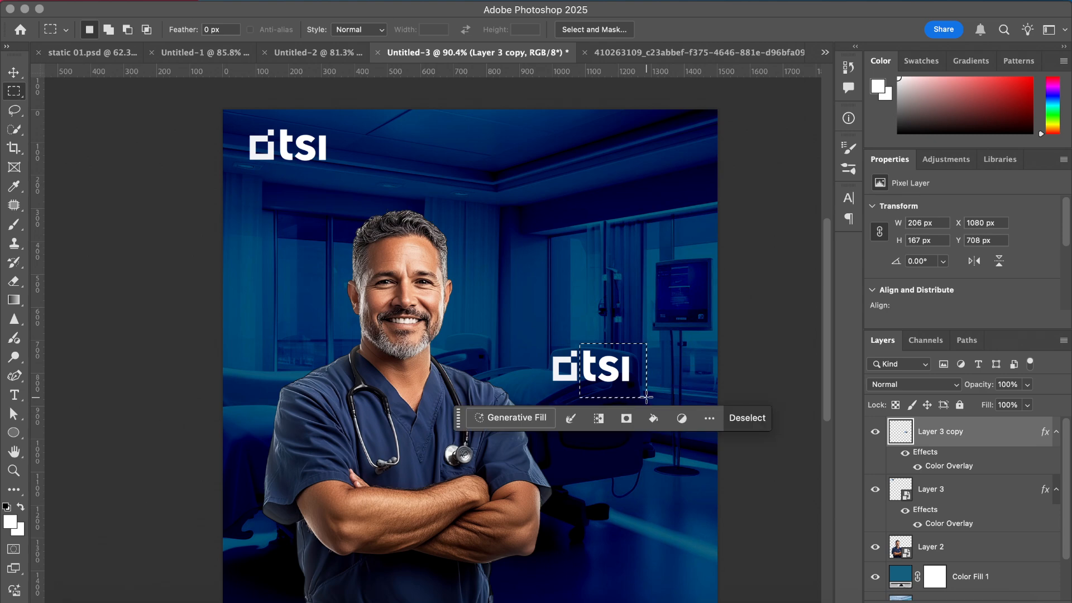
key(Delete)
key(super+d)
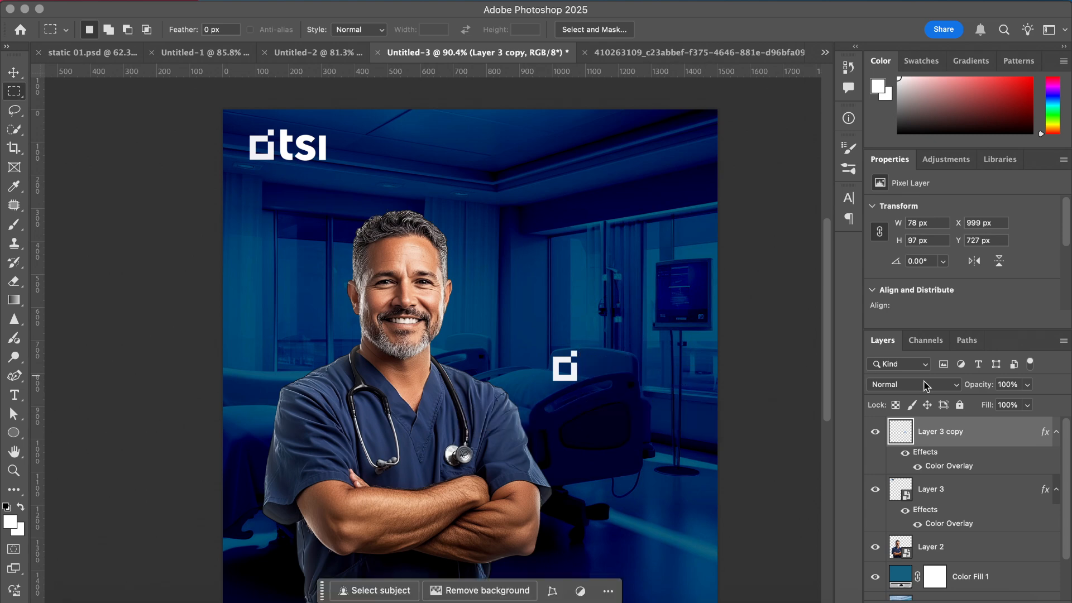
right_click(986, 441)
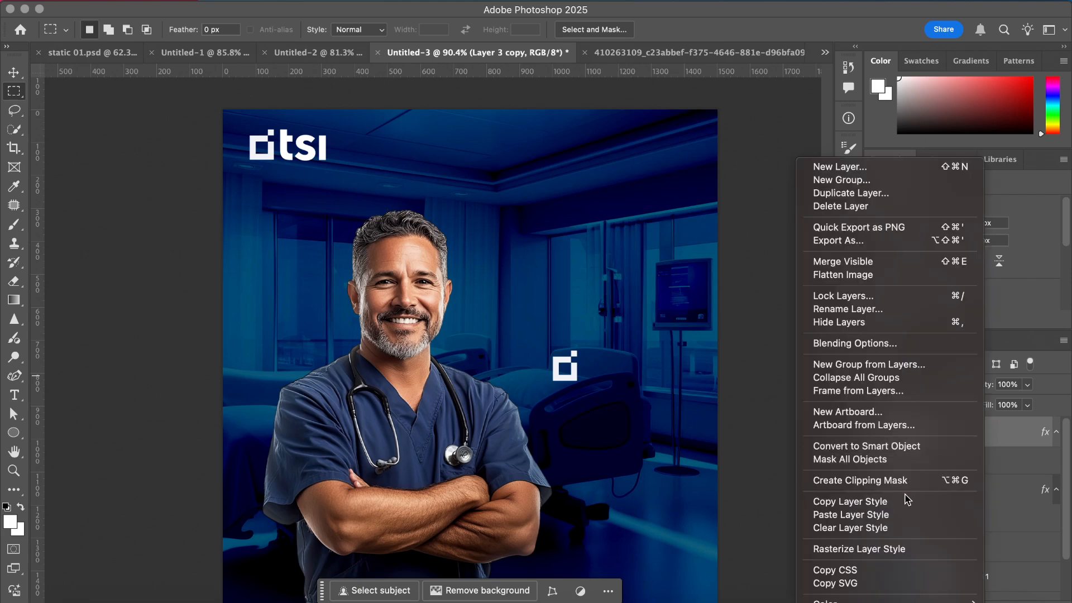
click(873, 447)
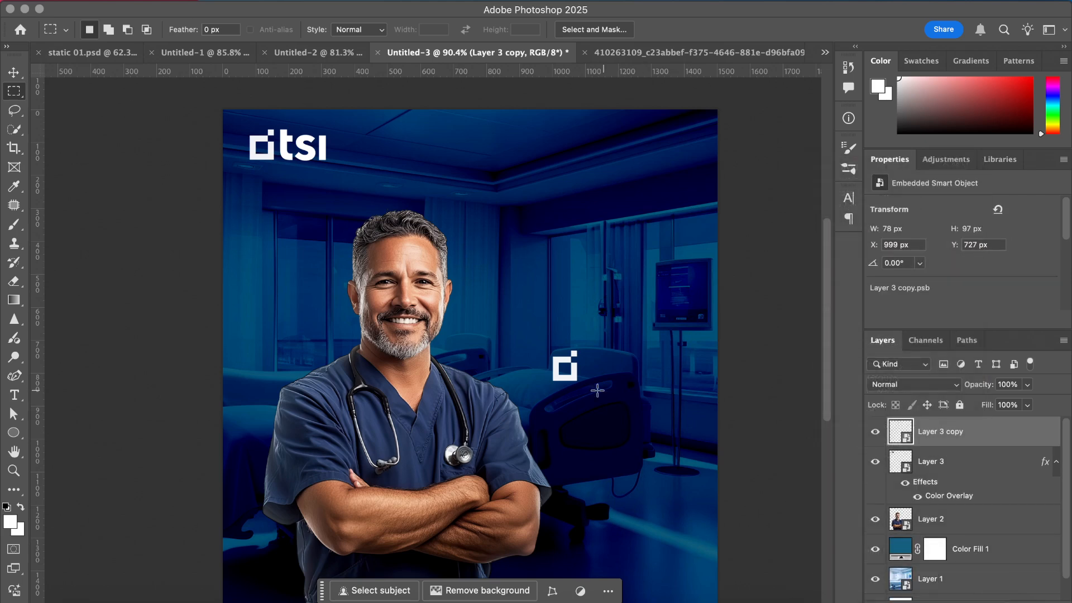
- Enlarge the white square logo symbol proportionally to about 1018.83% across the doctor
key(v)
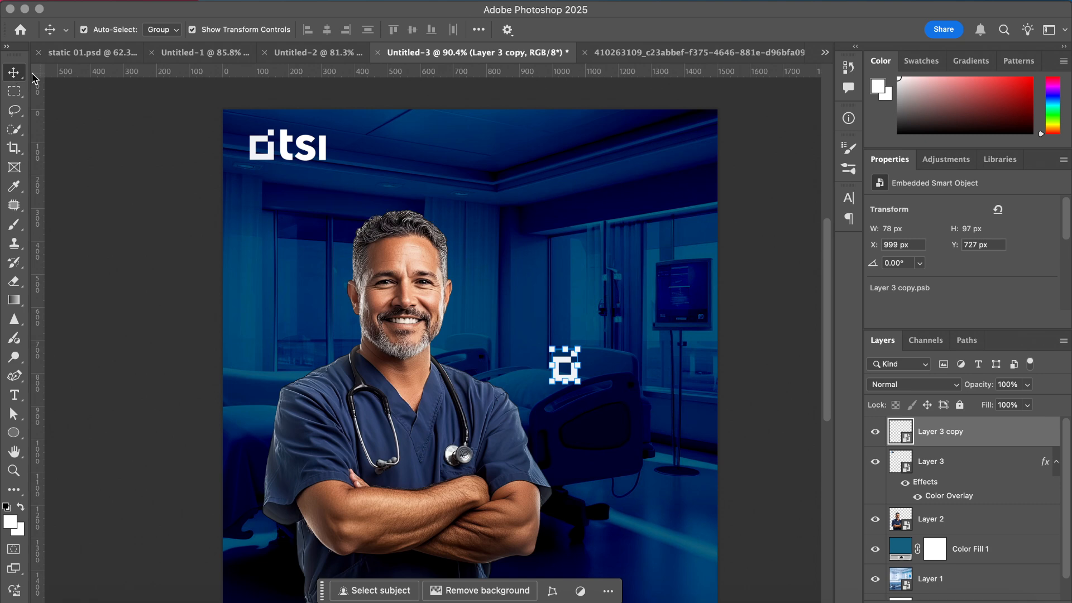
key(super+t)
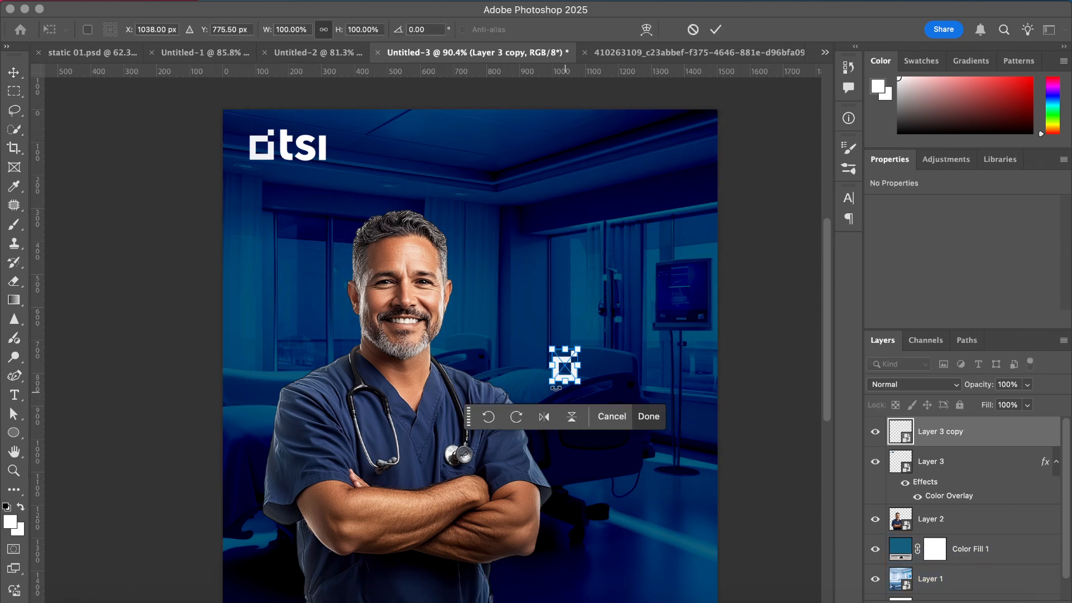
drag(547, 384, 381, 593)
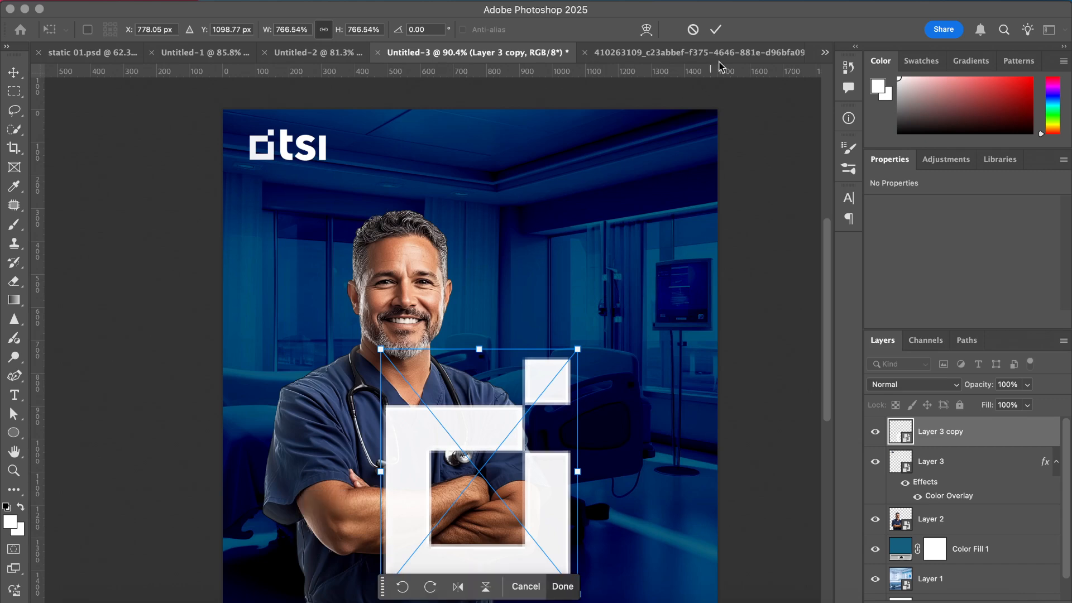
click(716, 30)
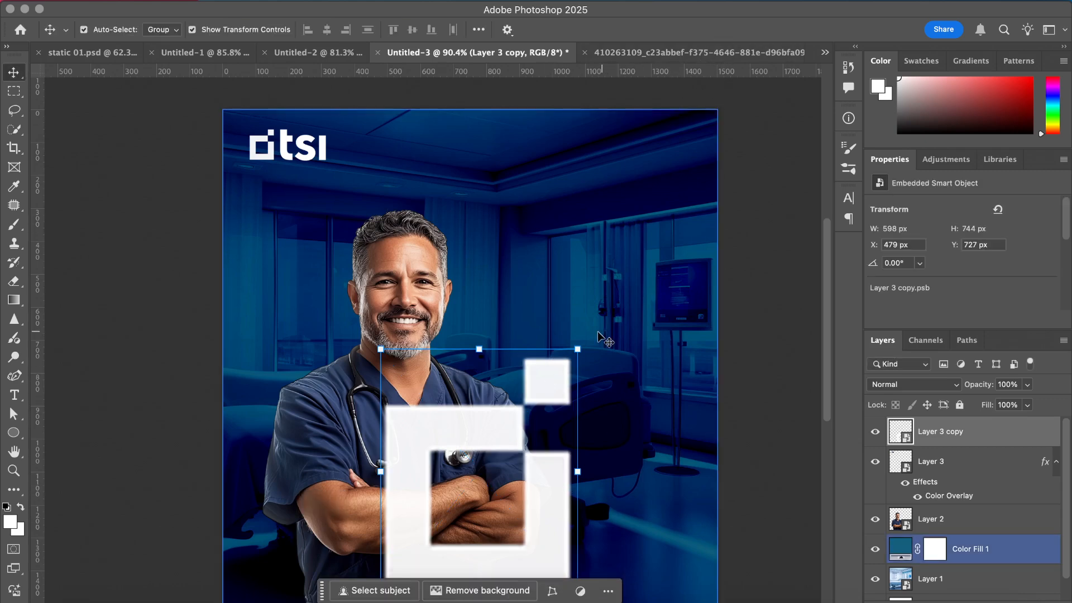
drag(577, 348, 642, 269)
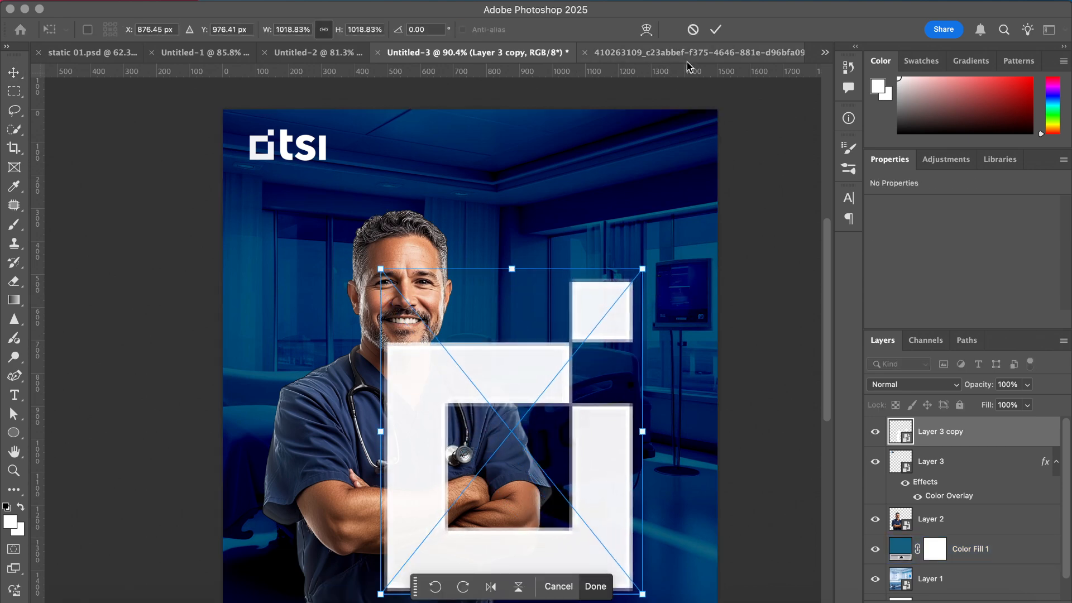
click(717, 29)
click(781, 221)
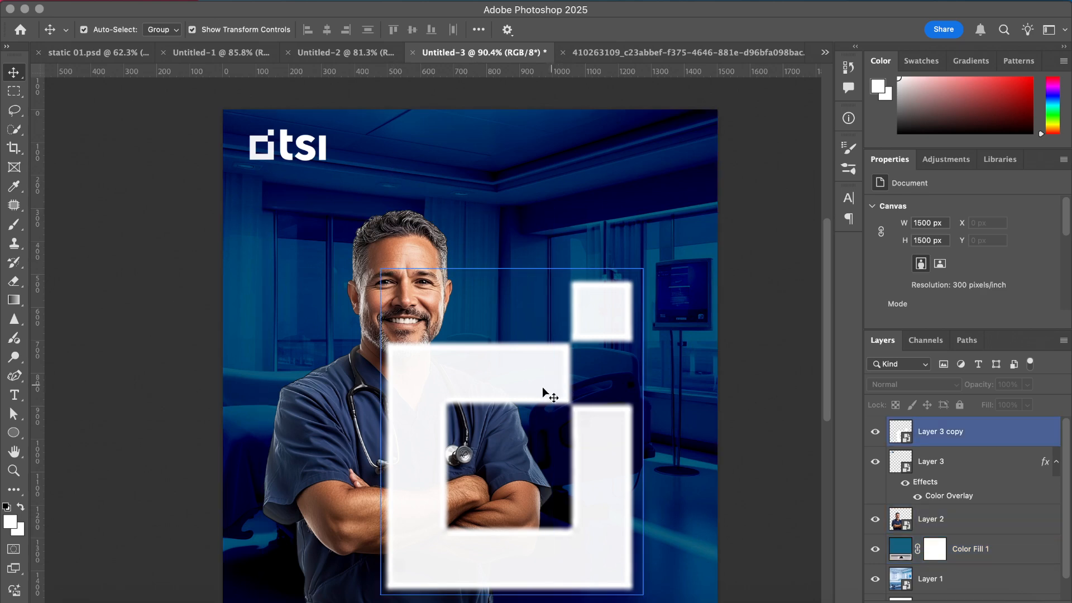
- Shift the enlarged symbol over the doctor's face and chest and delete its layer
drag(533, 391, 428, 336)
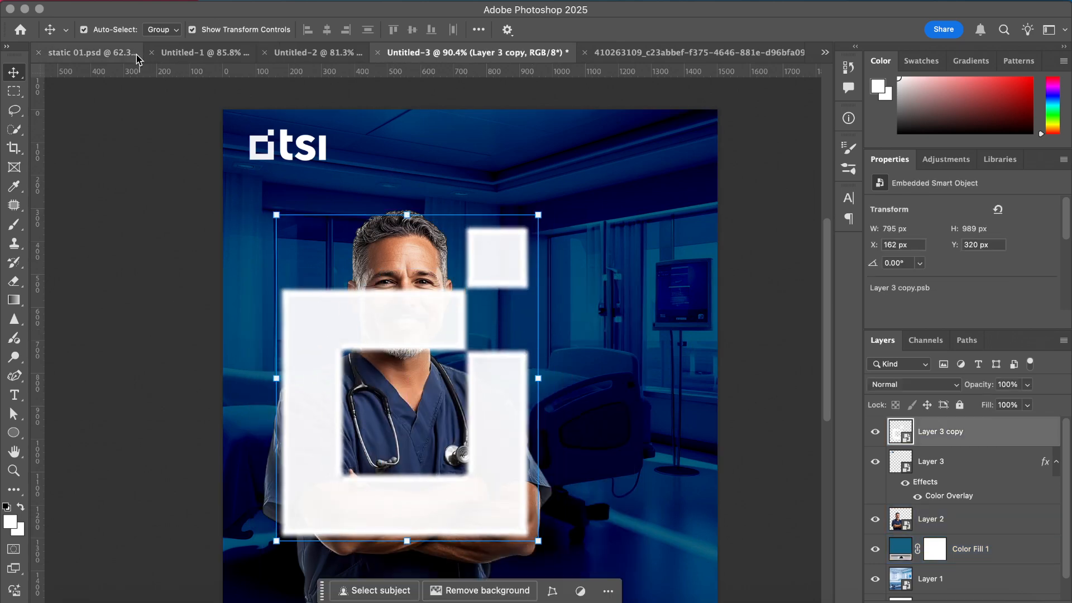
key(BackSpace)
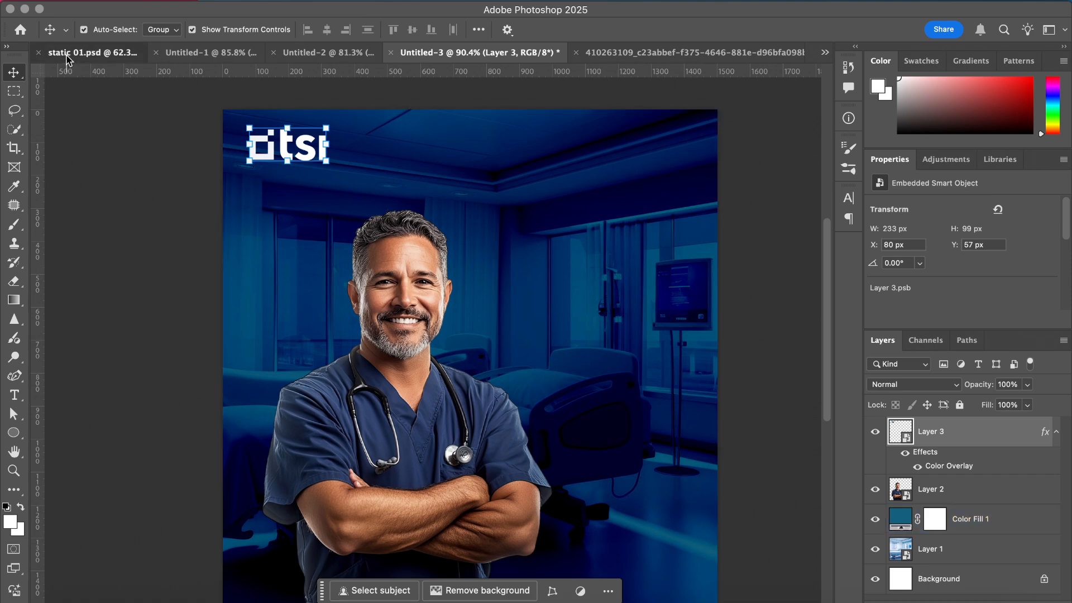
- Copy the light-blue Rectangle 1 and Rectangle 2 shapes from static 01.psd into Untitled-3, placing them together over the doctor
click(84, 52)
click(453, 234)
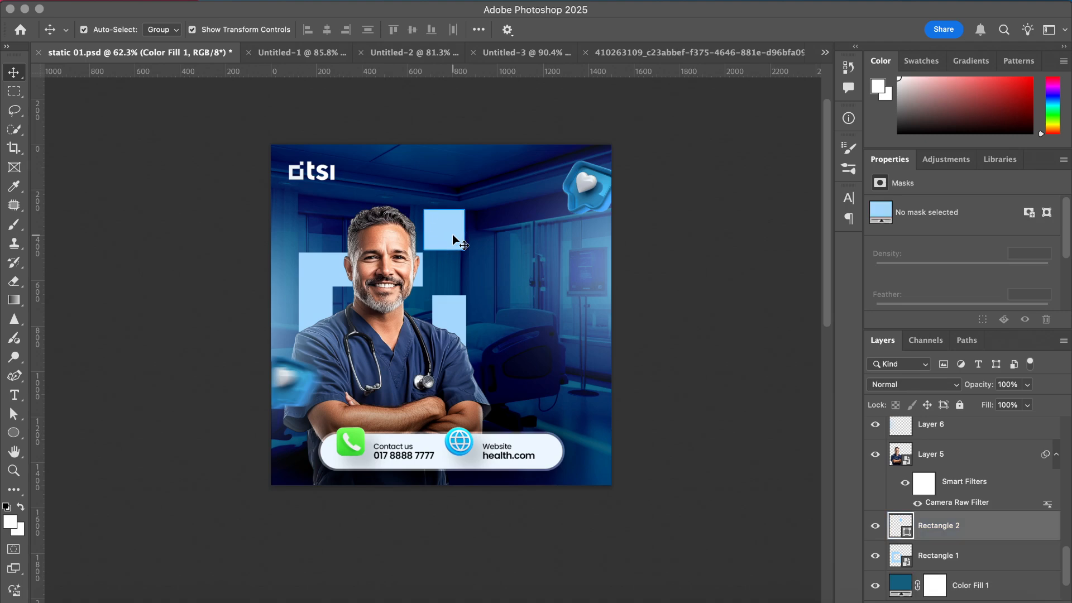
scroll(453, 234, up, 4)
scroll(262, 130, up, 3)
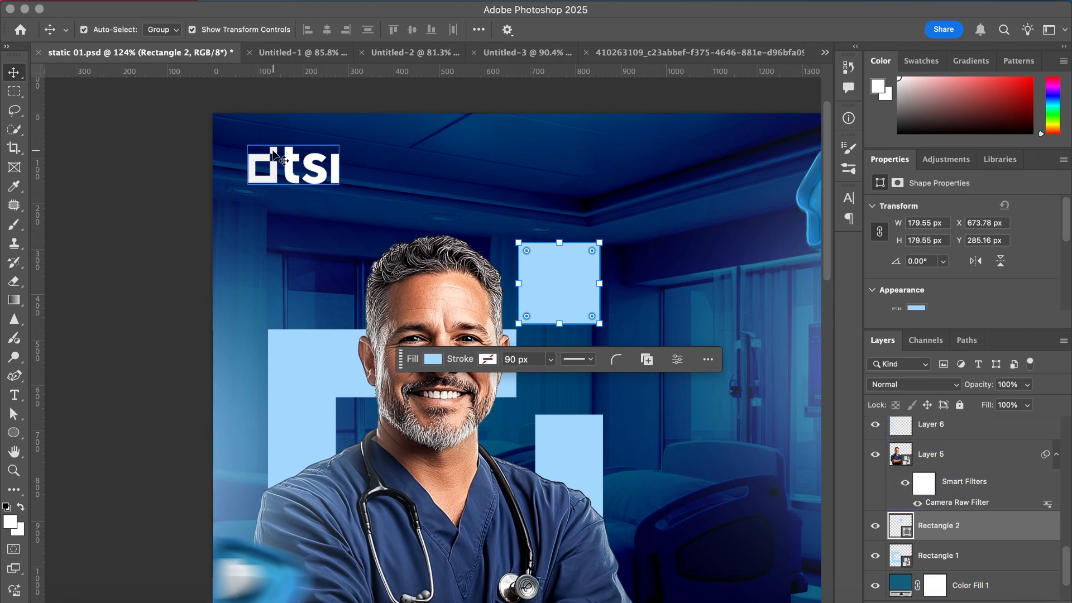
click(1000, 565)
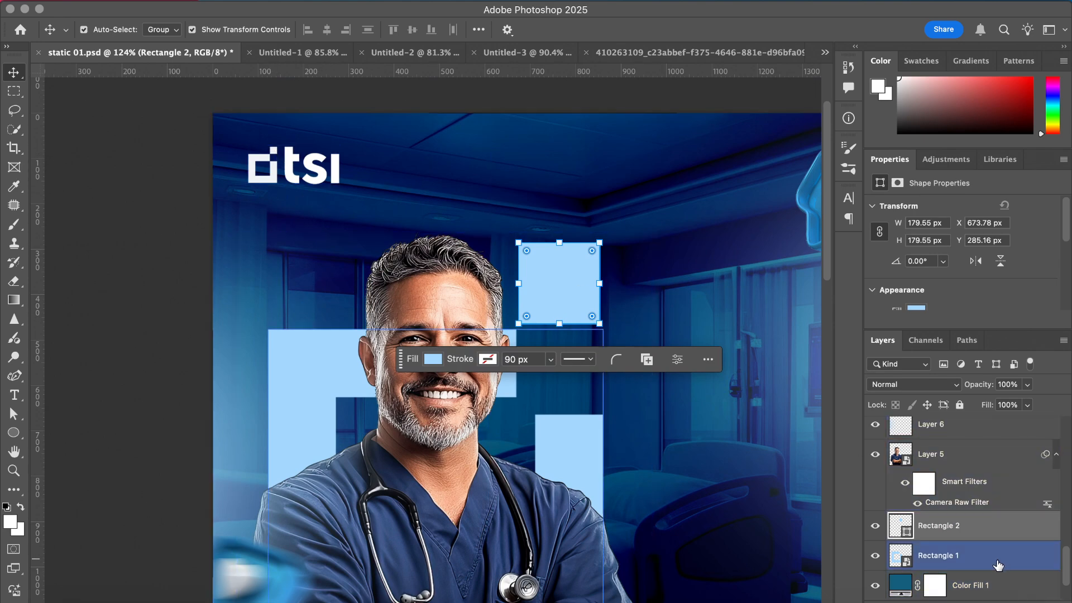
shift+click(998, 565)
drag(992, 537, 479, 287)
drag(557, 166, 471, 269)
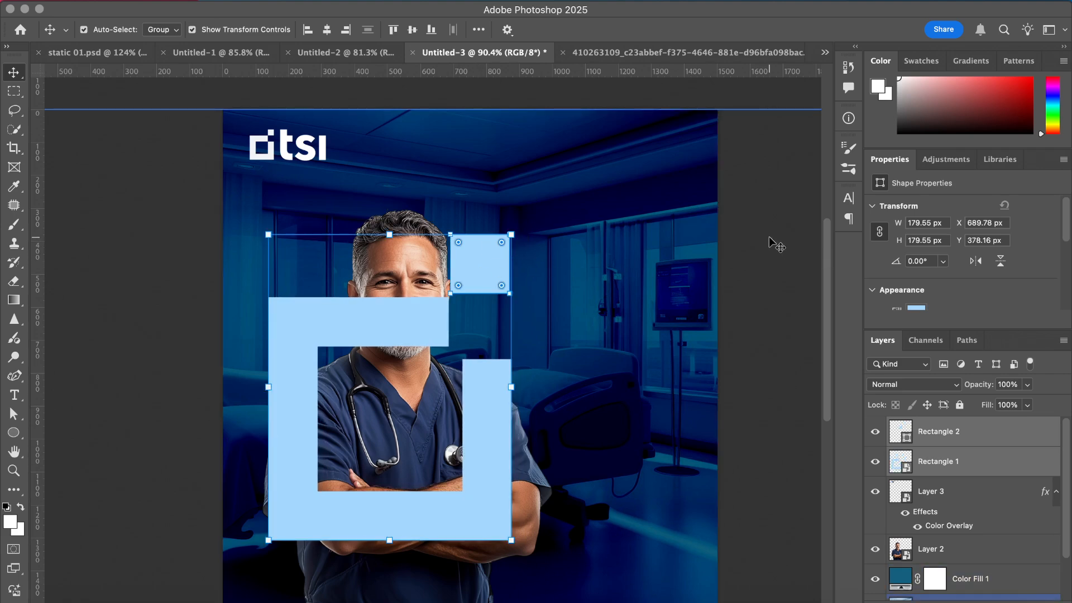
click(771, 99)
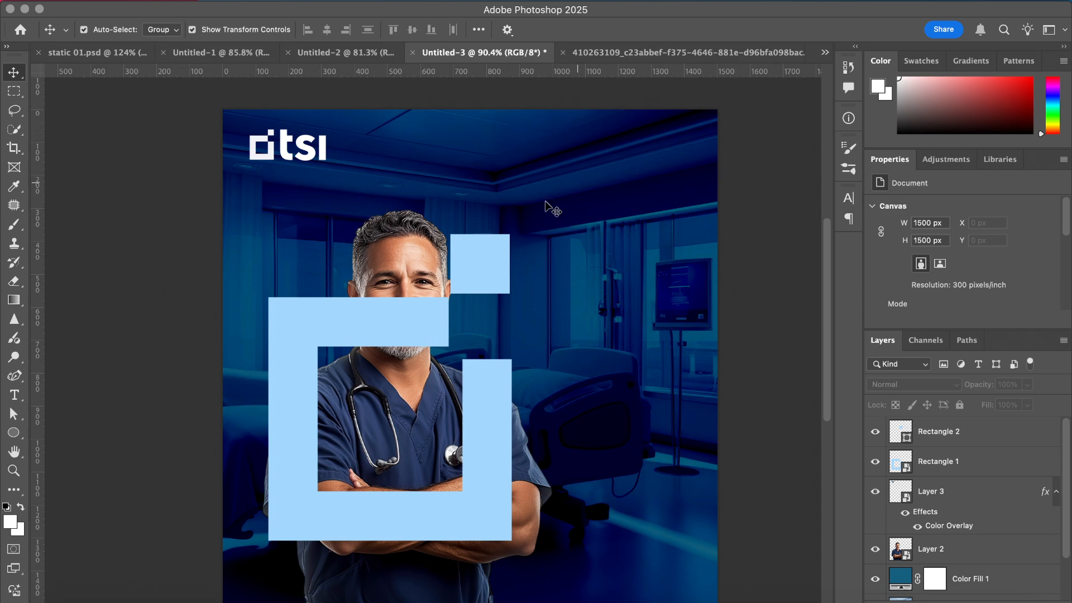
- Hide the open light-blue frame layer, Rectangle 1, leaving the small square shown
click(481, 258)
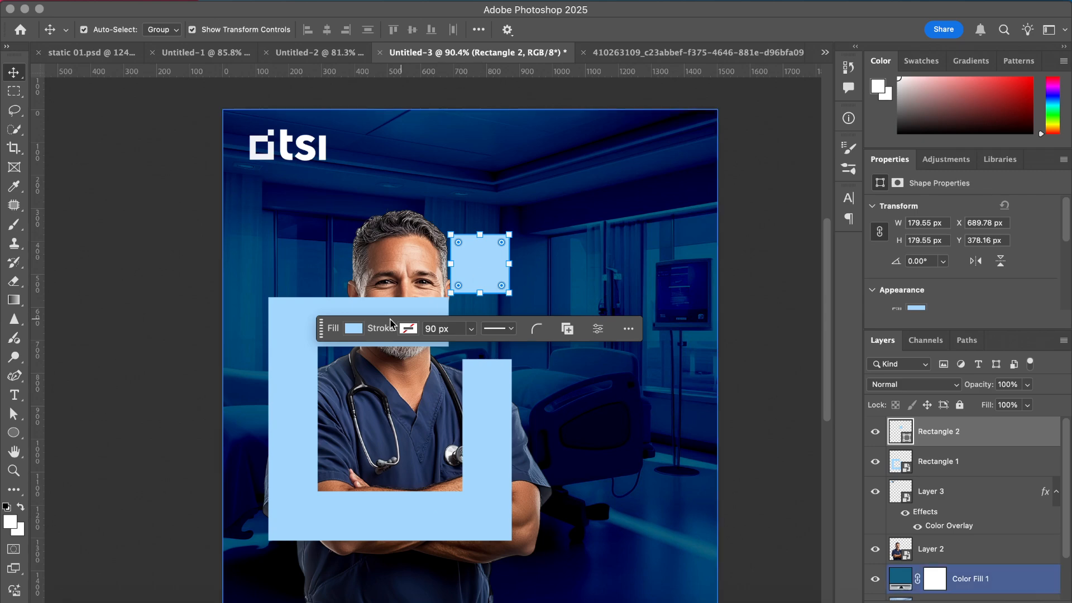
click(281, 307)
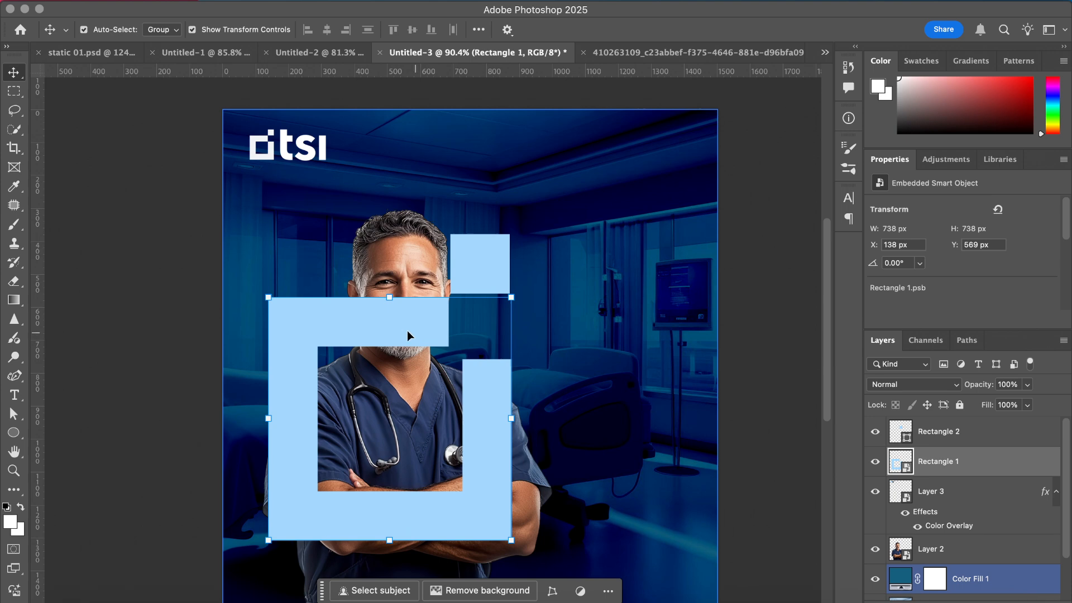
click(875, 462)
click(875, 463)
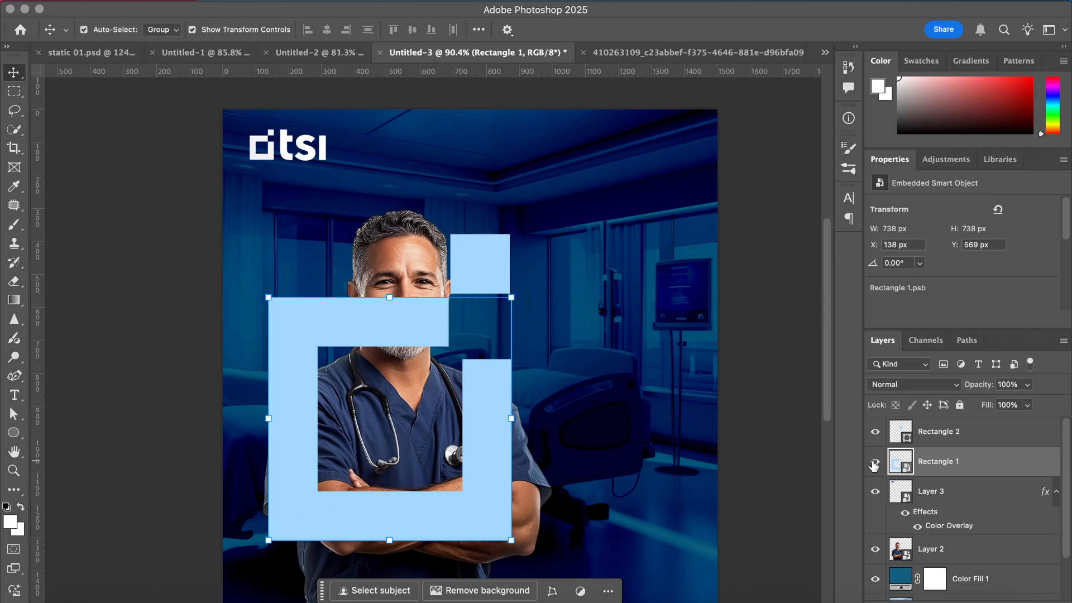
click(875, 464)
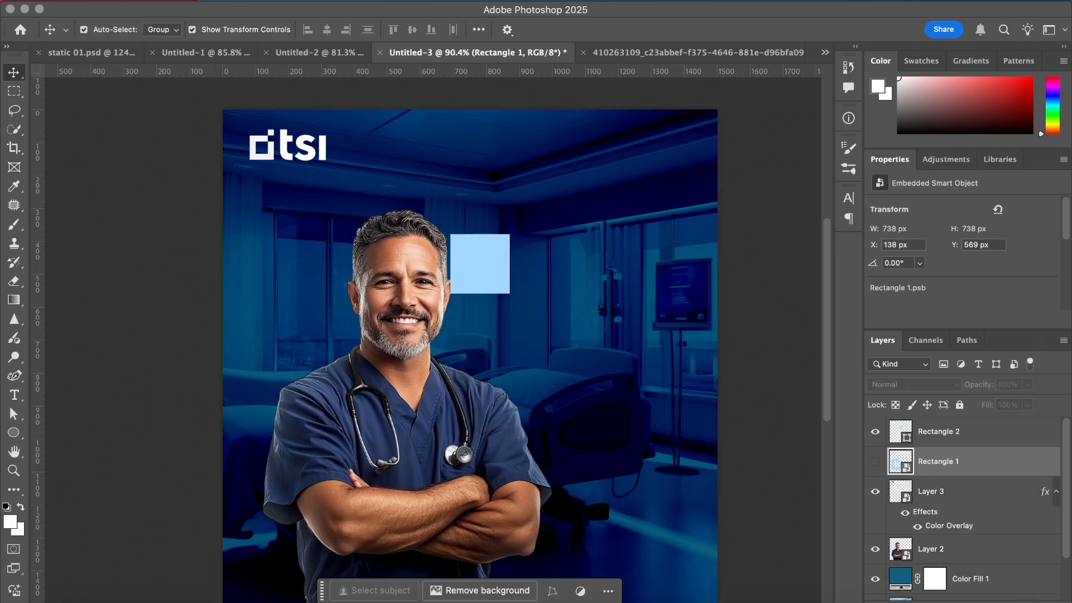
- Add a new layer and draw an unfilled 747 by 747 px square with a 1 px white stroke over the doctor's torso
click(1009, 602)
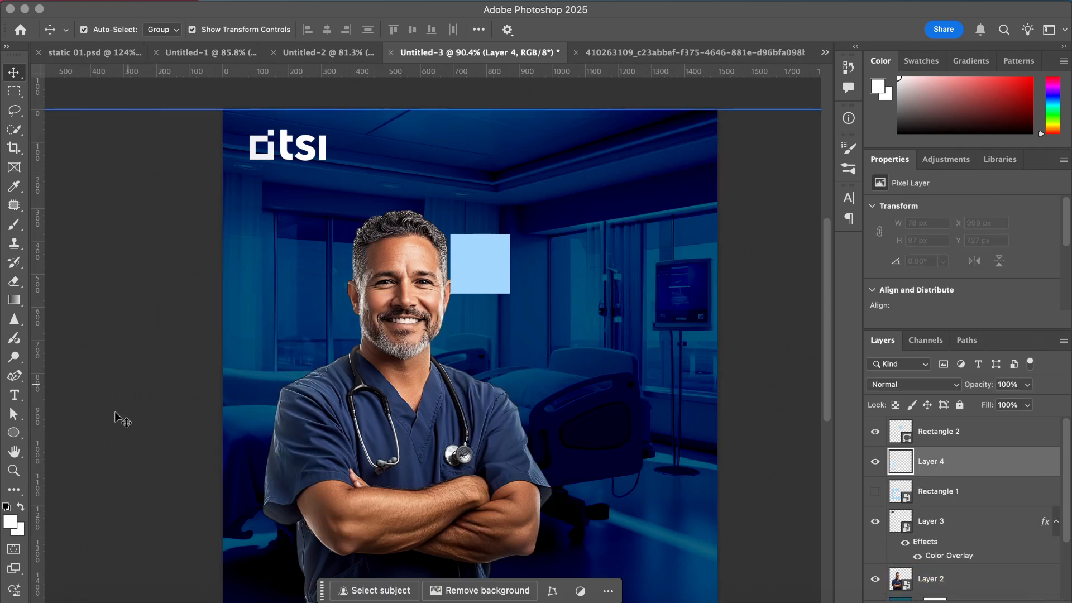
click(15, 436)
right_click(15, 439)
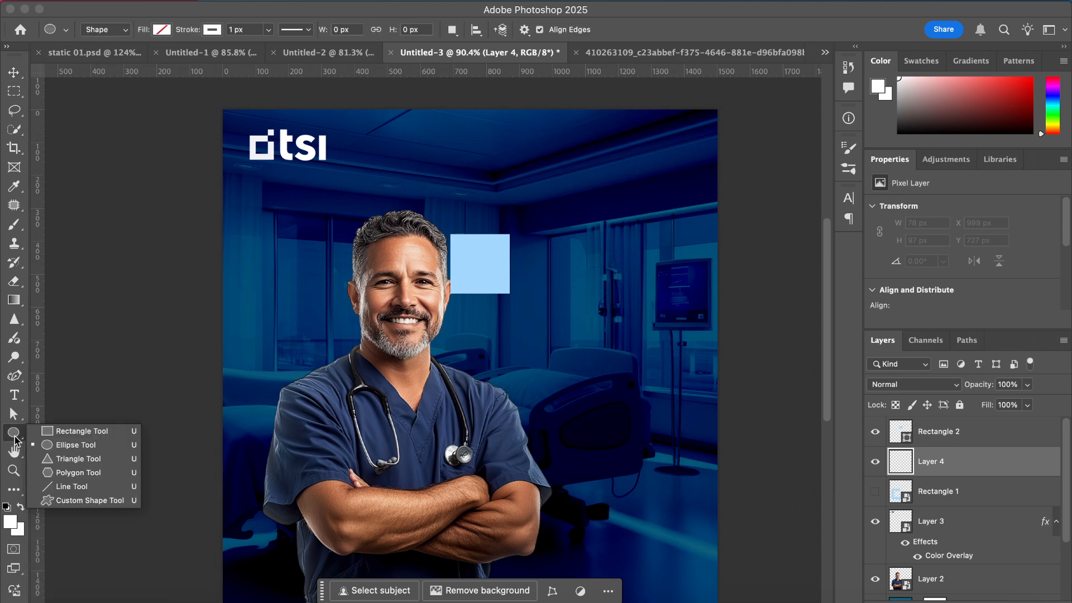
click(90, 434)
click(486, 285)
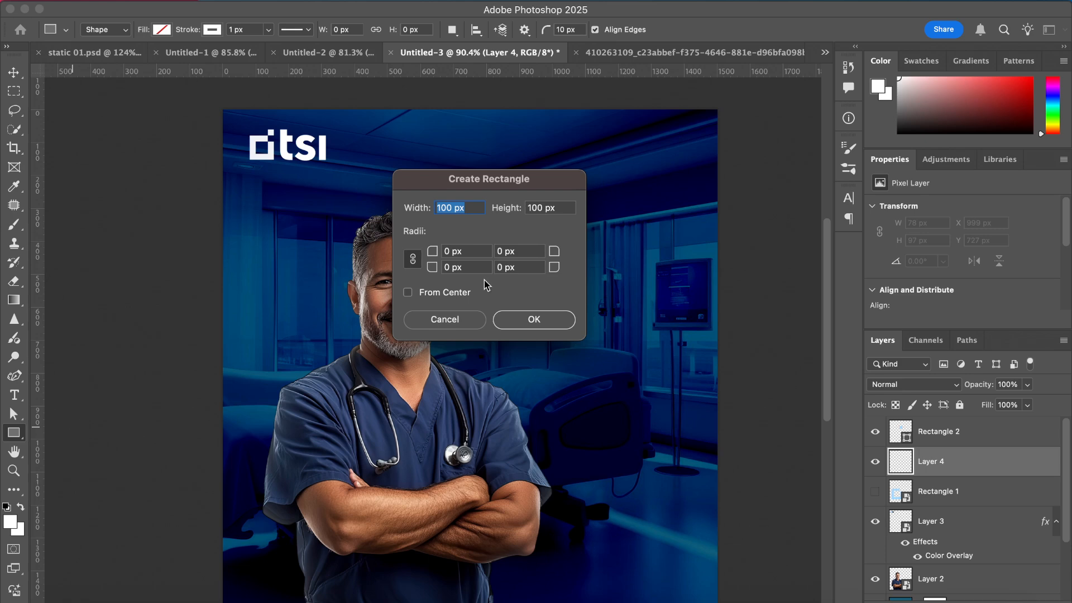
click(447, 320)
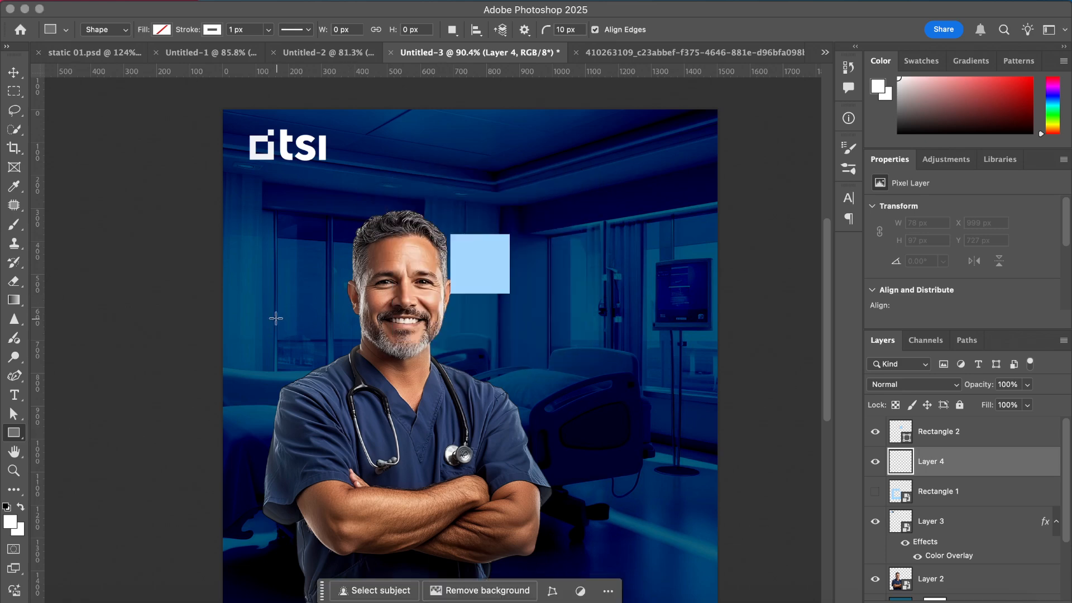
drag(264, 313, 574, 558)
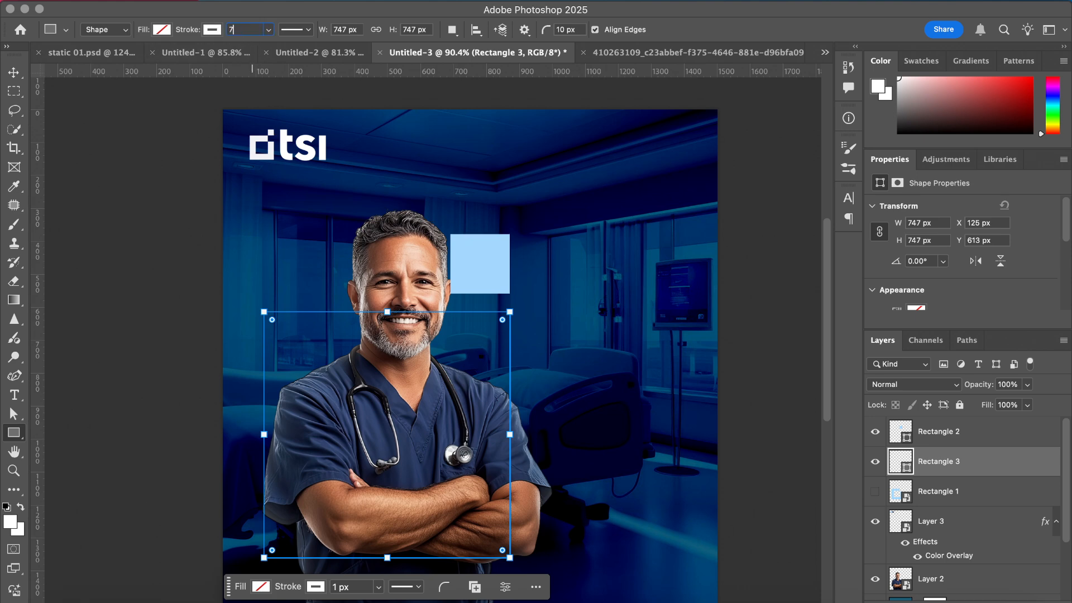
- Give the new square a 90 px stroke and align the stroke to the inside of its path
text(0)
key(Return)
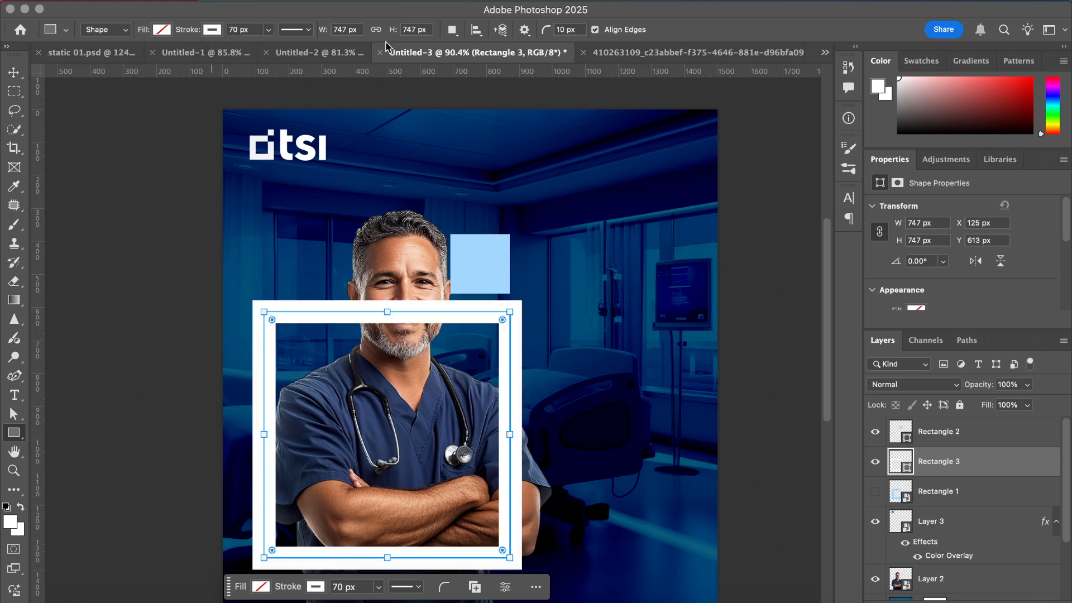
click(250, 30)
text(90)
key(Return)
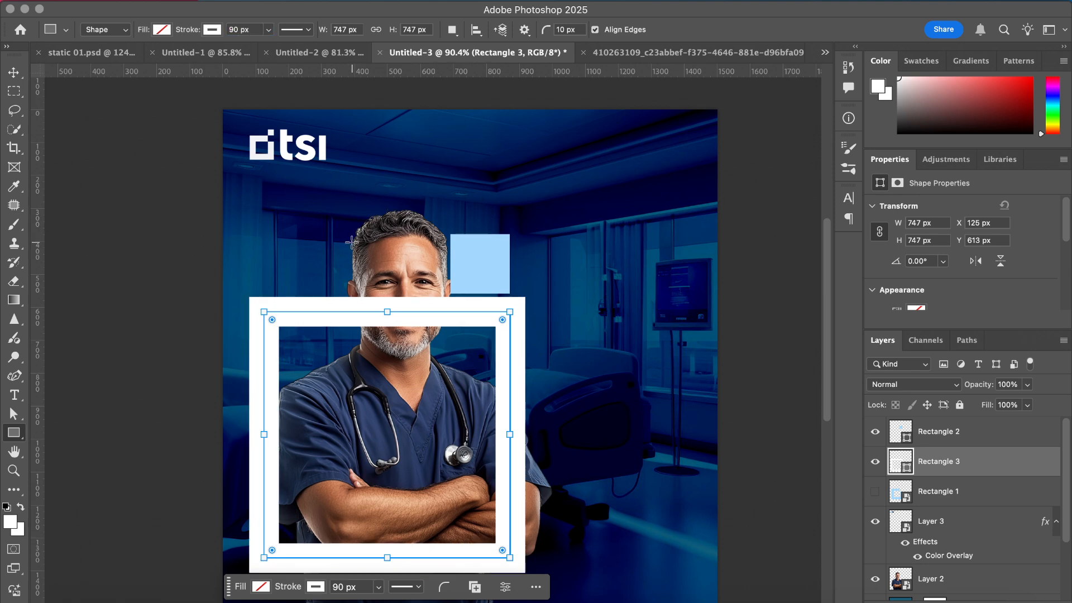
scroll(289, 324, up, 5)
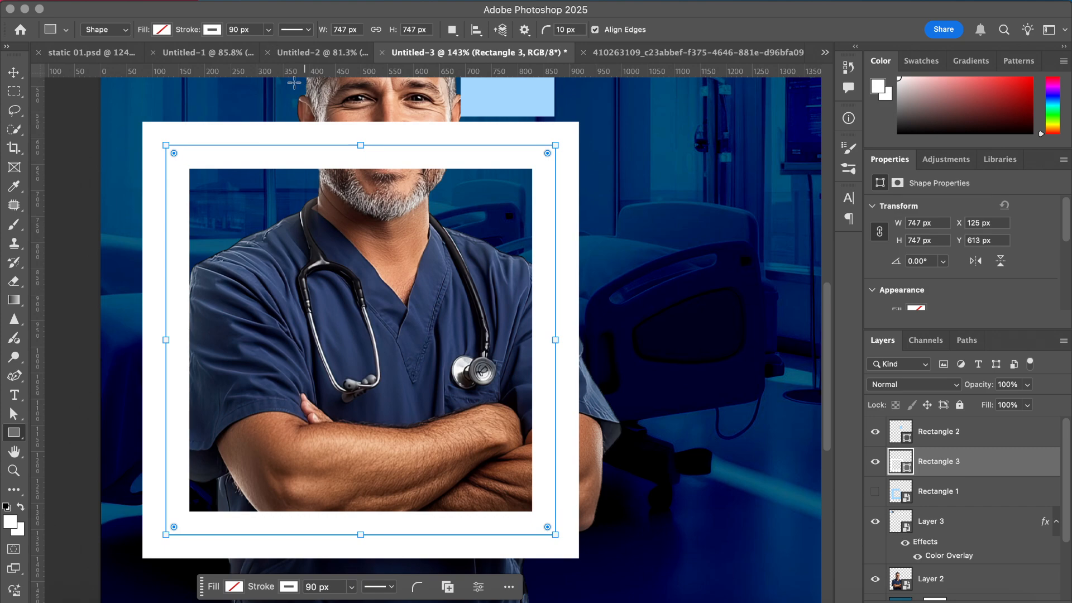
click(308, 31)
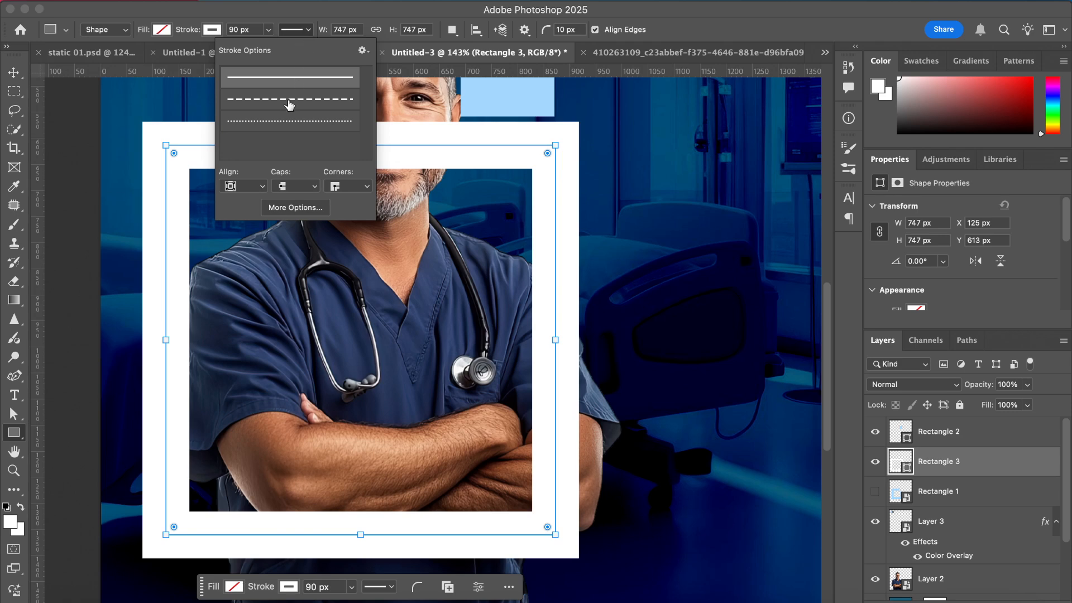
click(261, 189)
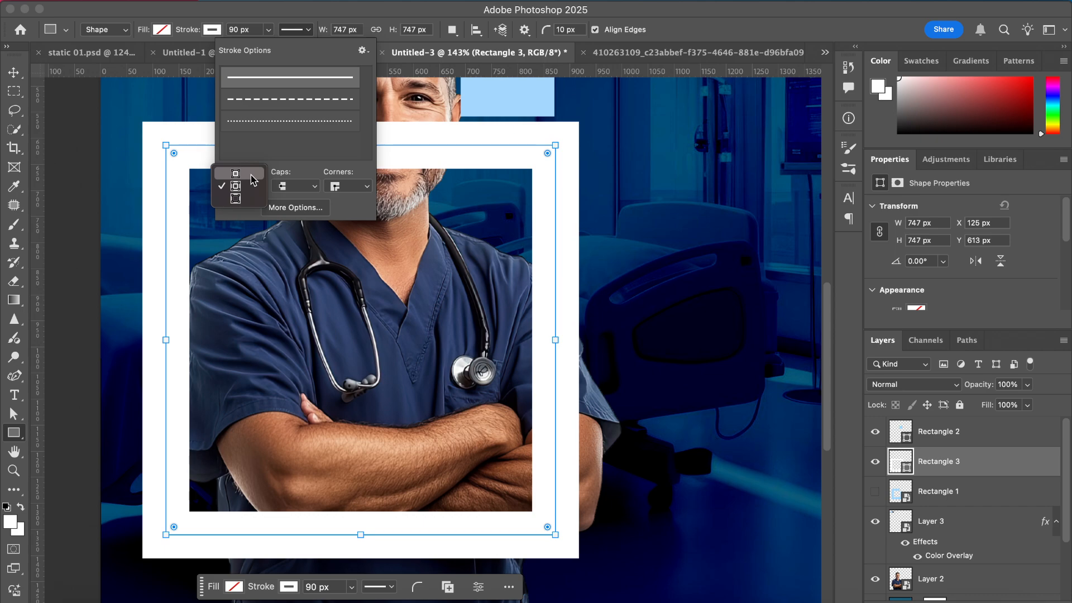
click(250, 177)
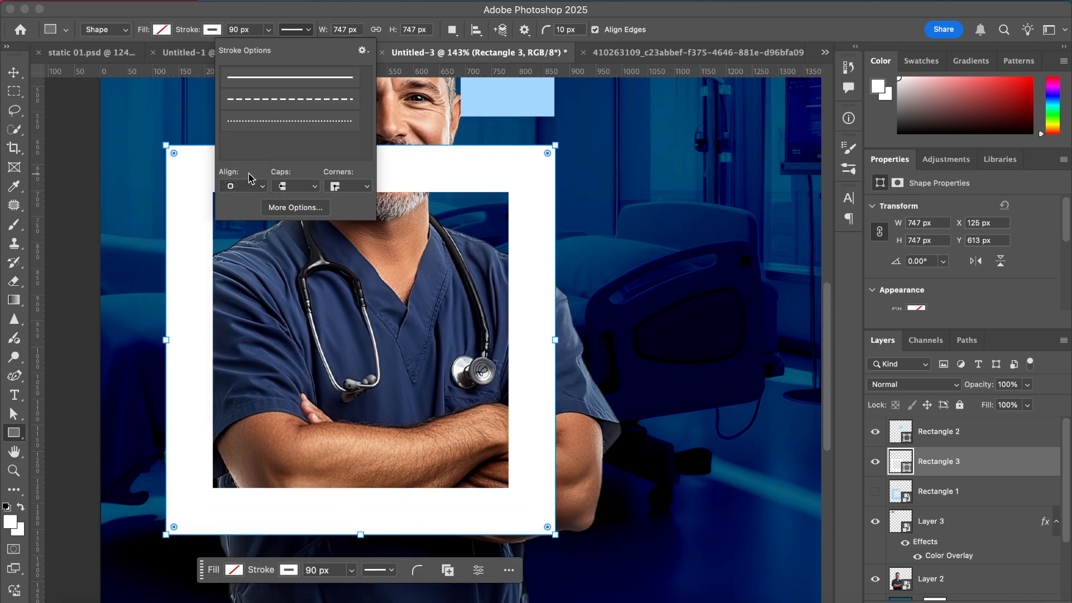
click(14, 72)
- Thicken the white square's stroke to 150 px and select the Rectangle 3 layer on the canvas
scroll(602, 249, down, 4)
scroll(602, 249, right, 2)
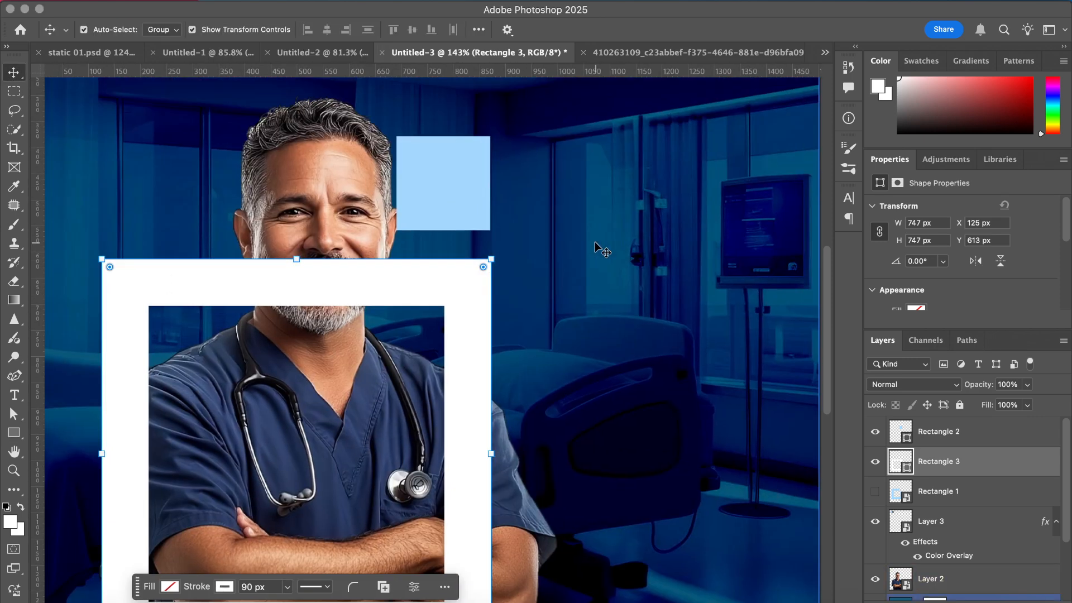
scroll(279, 250, down, 2)
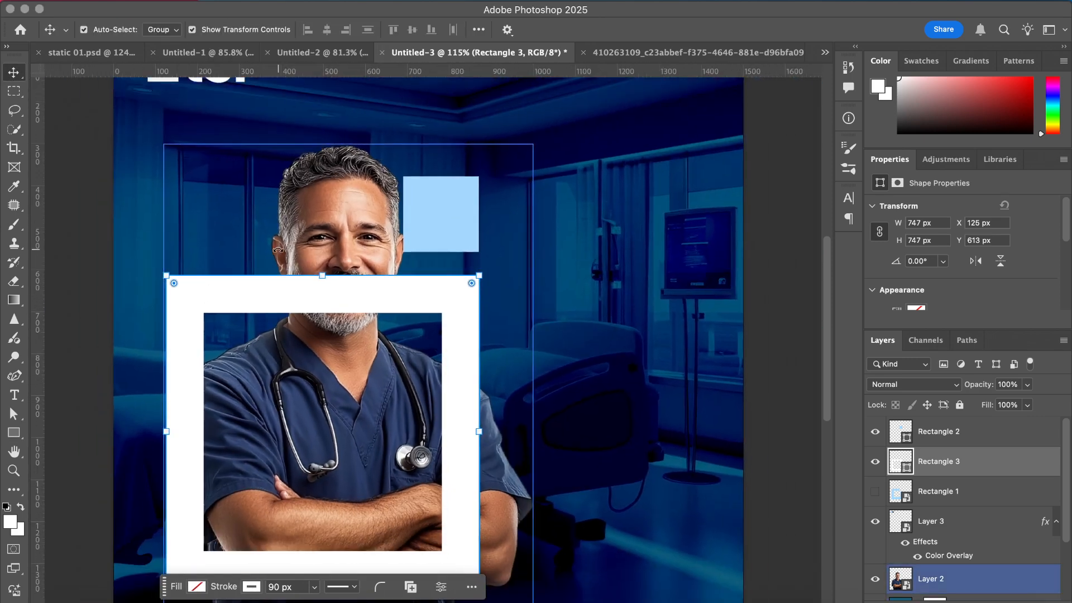
scroll(278, 250, left, 3)
scroll(278, 249, up, 2)
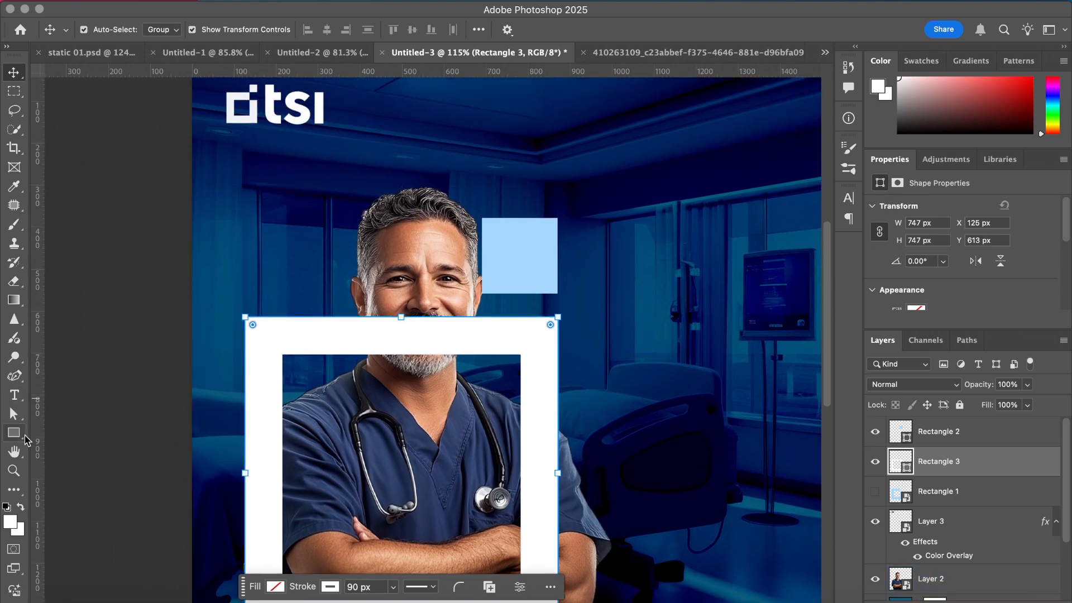
click(13, 433)
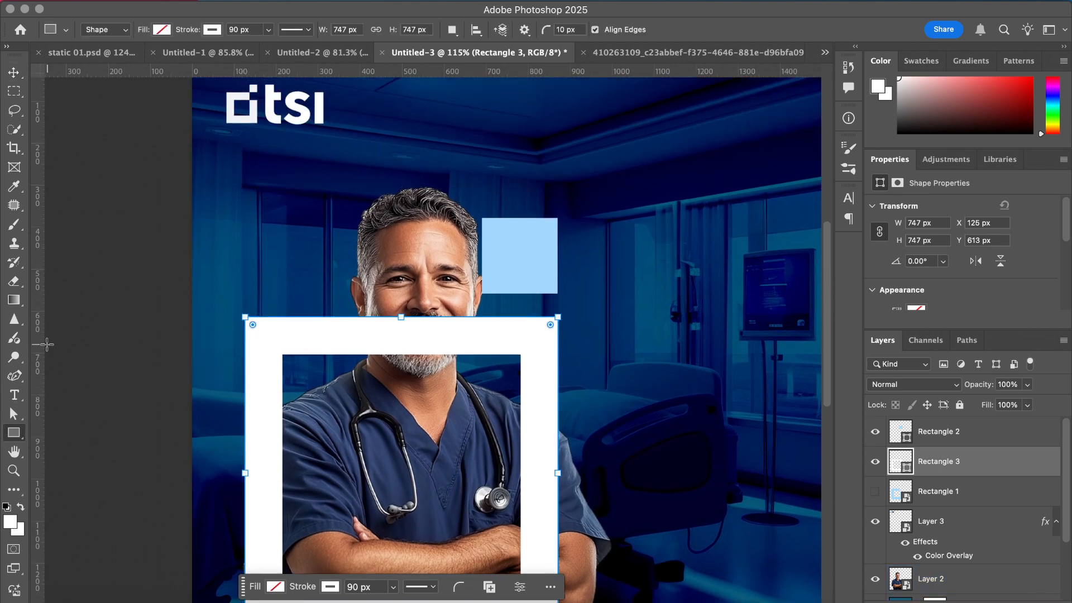
click(254, 28)
text(150)
key(Return)
scroll(484, 280, down, 3)
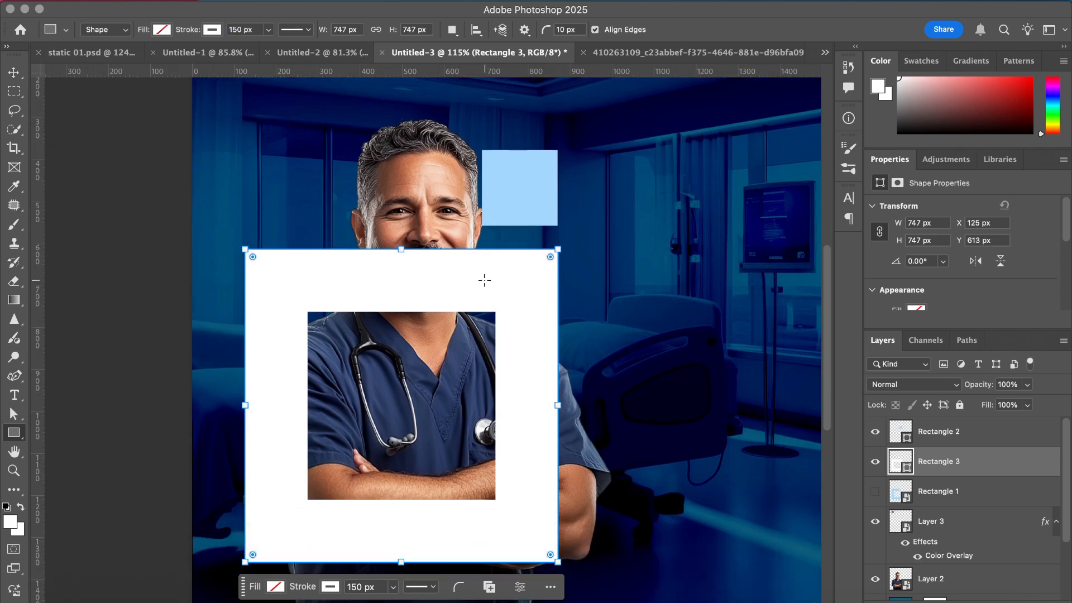
click(14, 72)
click(103, 161)
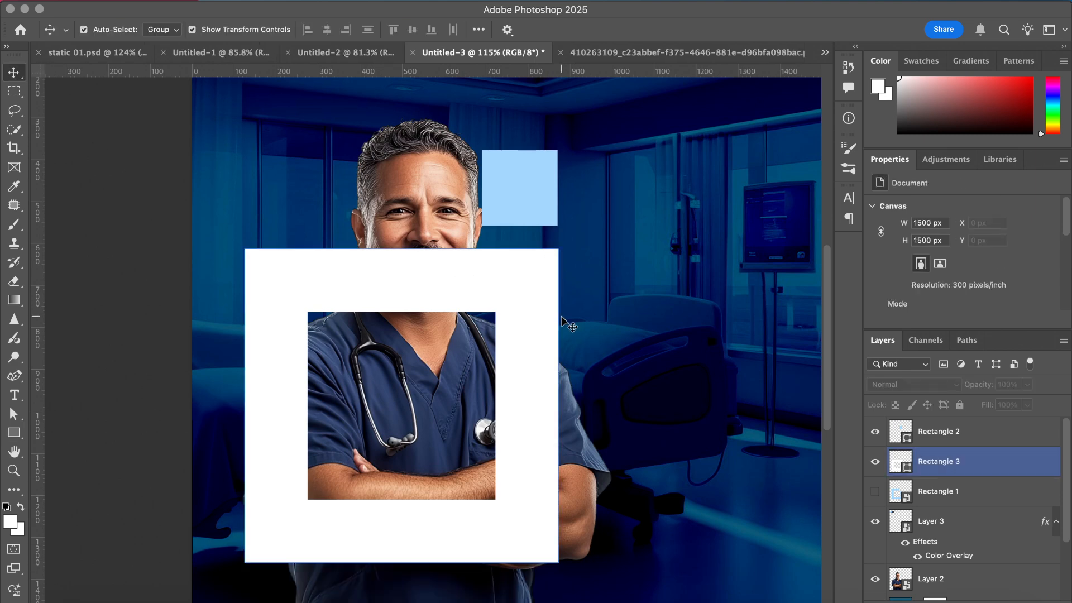
click(533, 307)
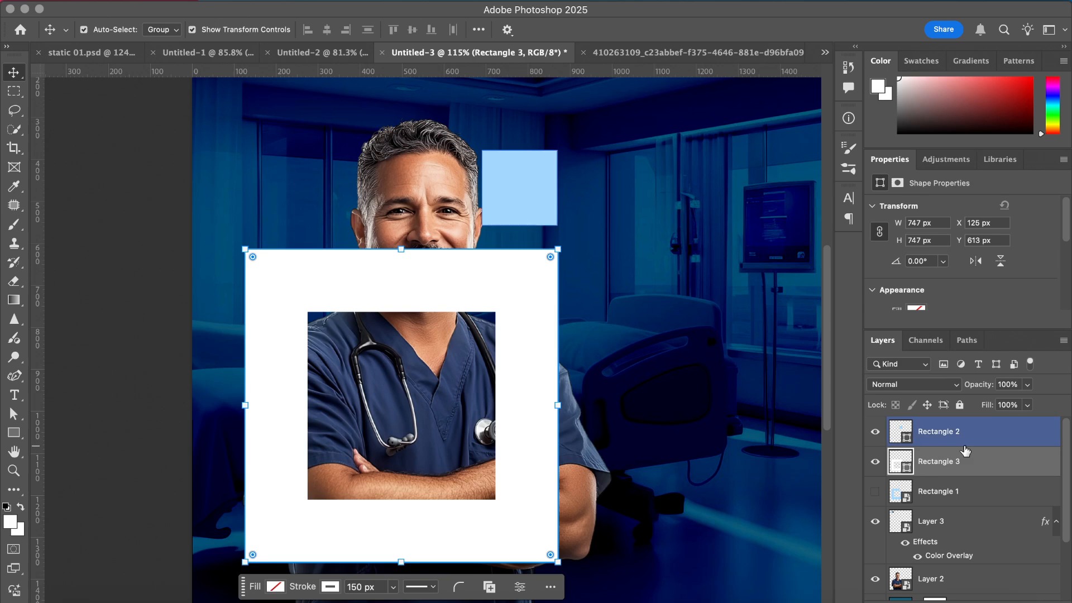
- Rasterize the Rectangle 3 layer and erase a block of about 216 by 212 px from the white square's upper-right corner
right_click(987, 468)
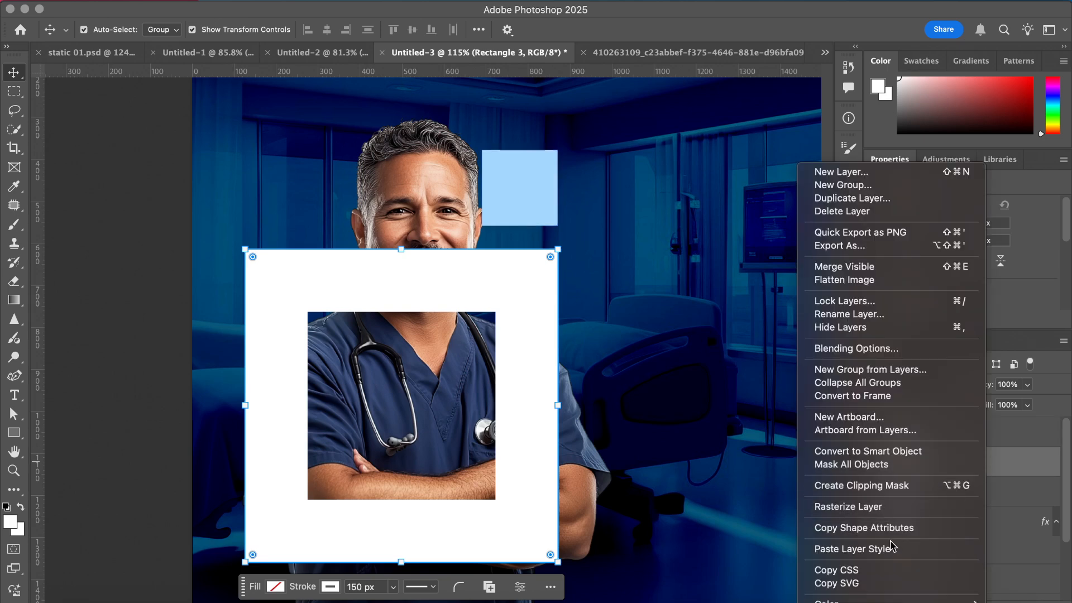
click(786, 463)
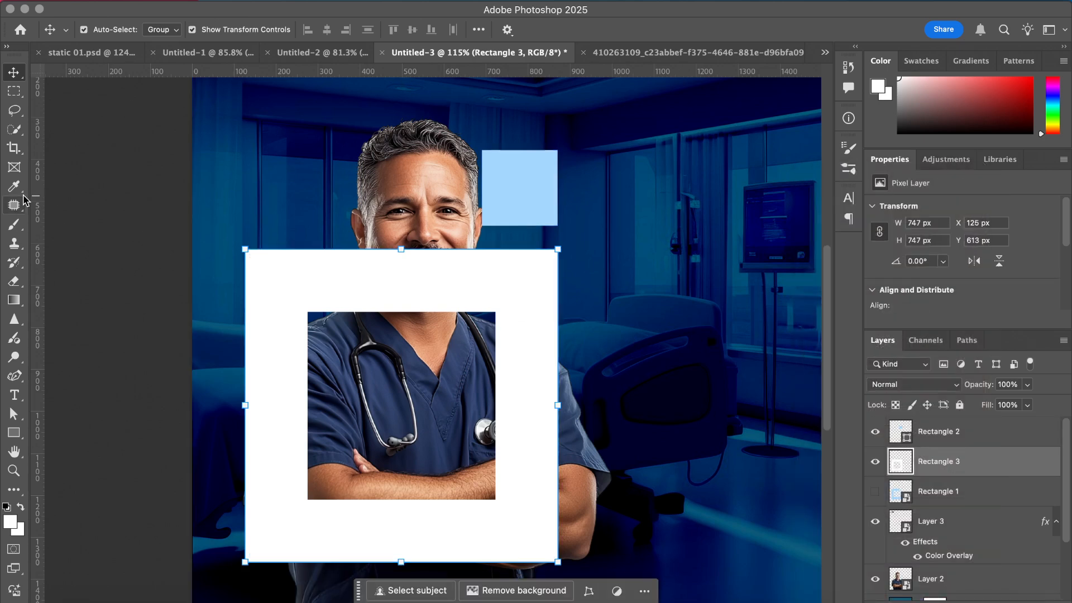
click(17, 95)
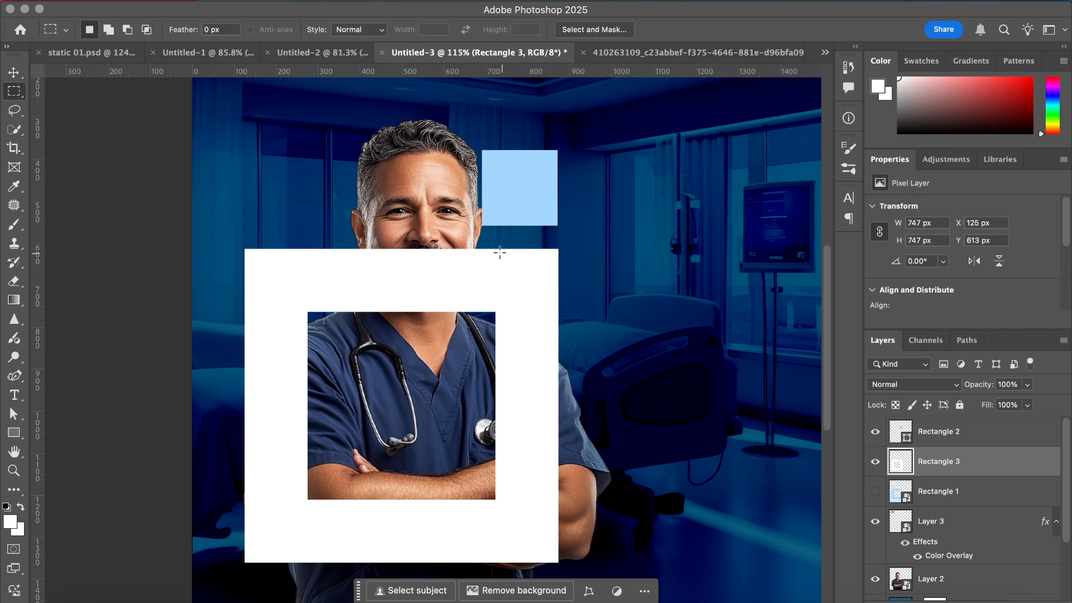
drag(478, 245, 568, 334)
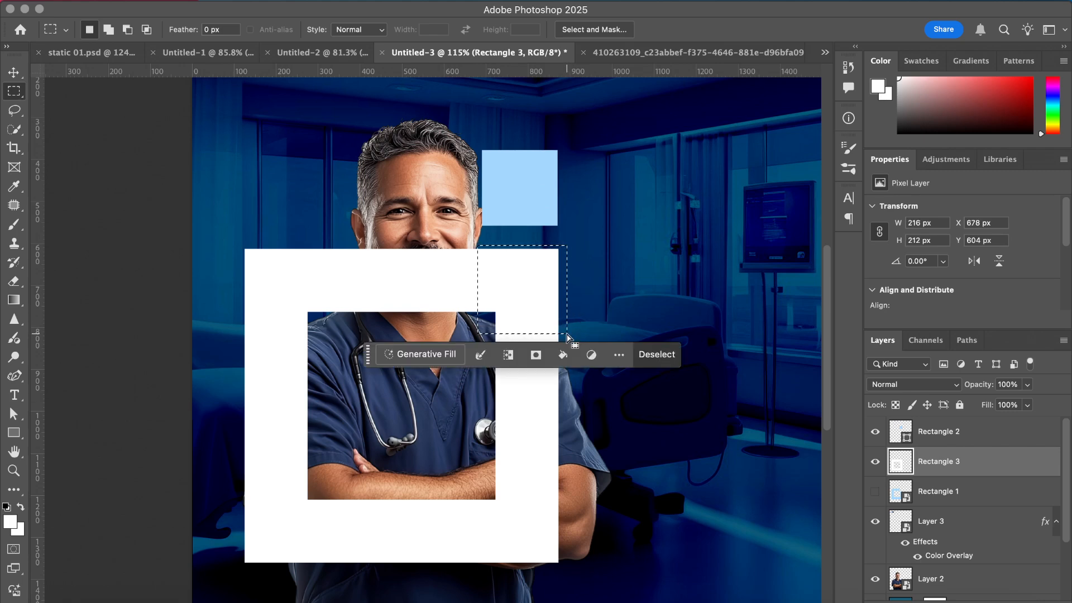
key(Delete)
key(super+d)
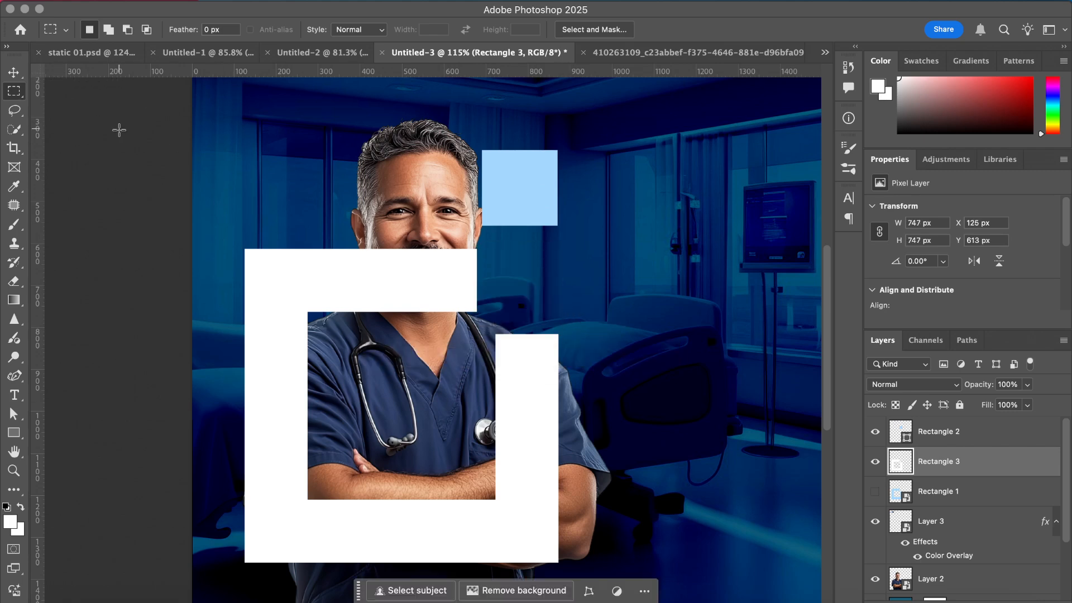
scroll(119, 128, down, 5)
scroll(352, 178, up, 4)
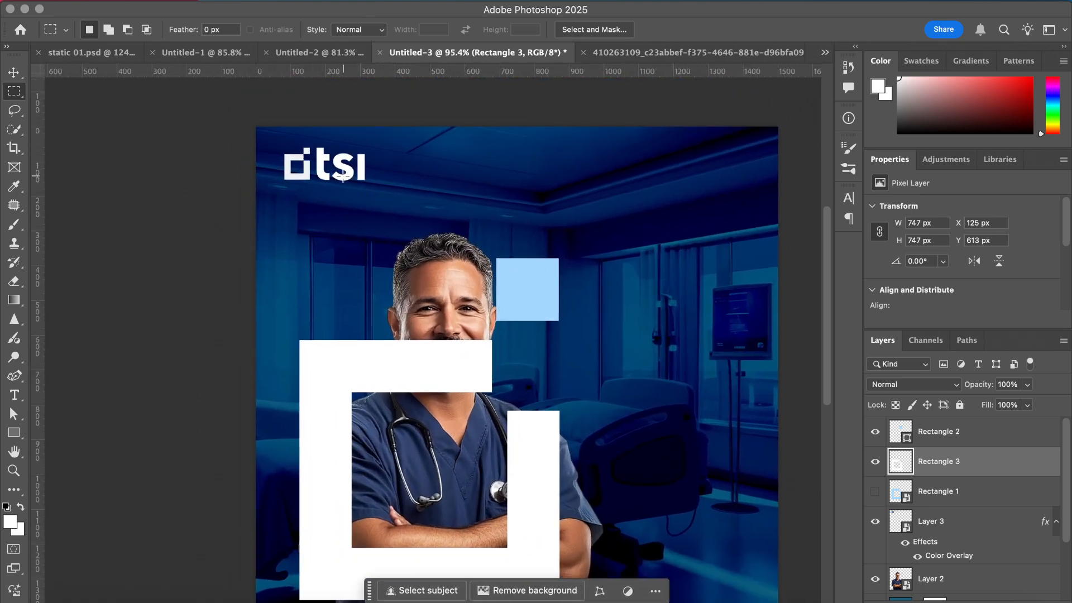
- Delete the Rectangle 3 layer and make the light-blue frame layer, Rectangle 1, visible again
click(14, 73)
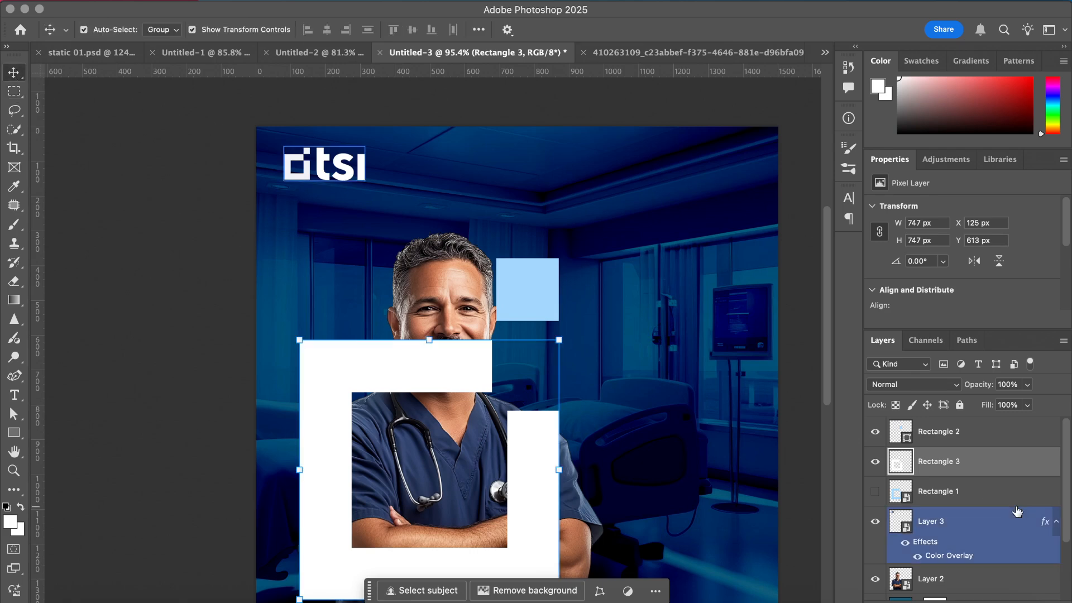
key(BackSpace)
click(933, 446)
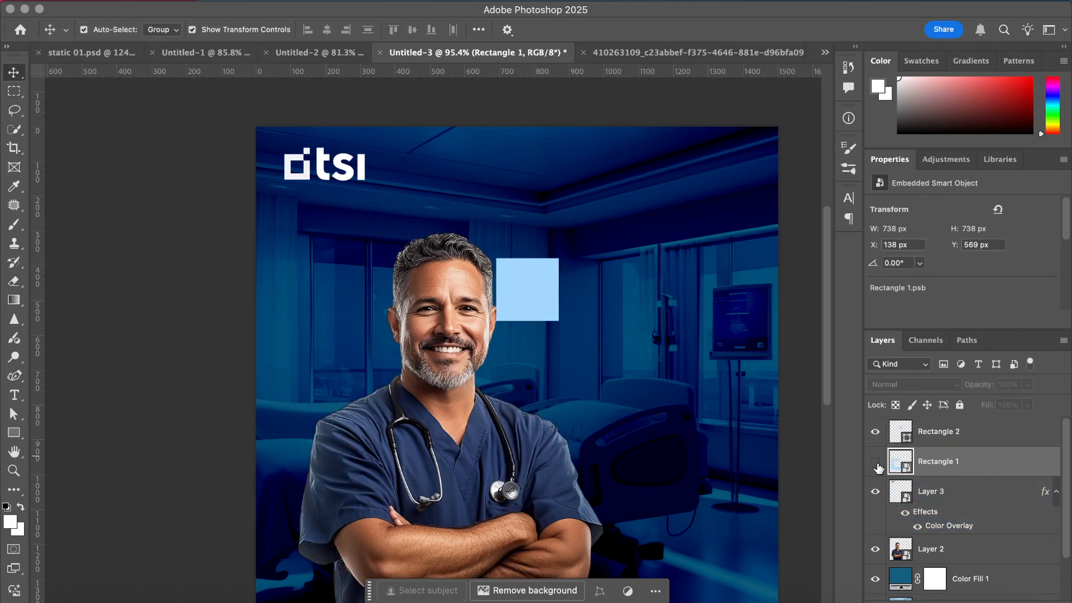
click(875, 463)
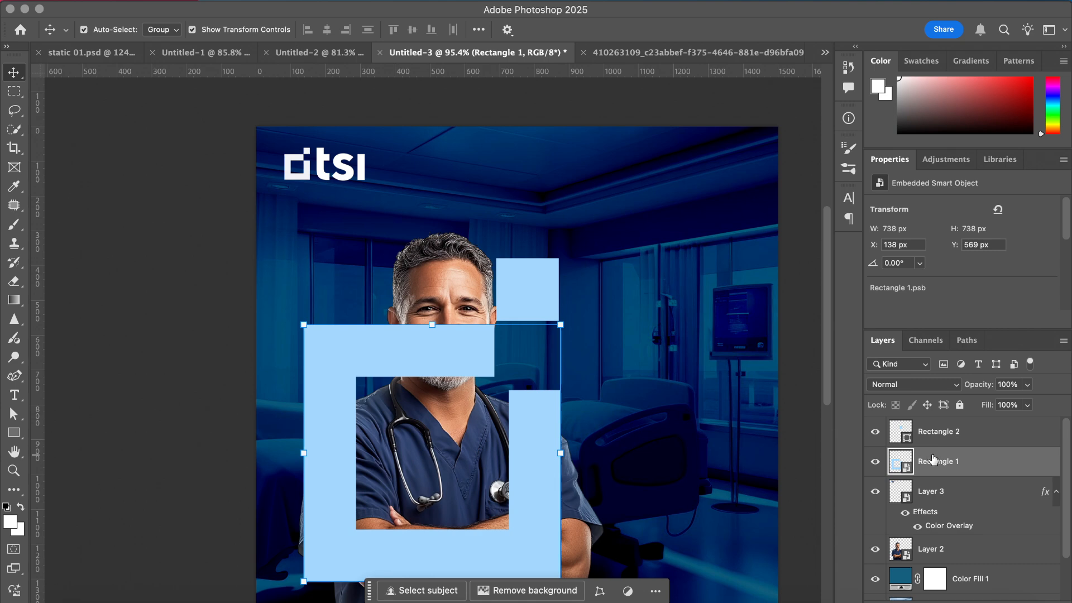
- Move the Rectangle 1 and Rectangle 2 layers together behind the doctor, directly below Layer 2, and deselect them
shift+click(967, 433)
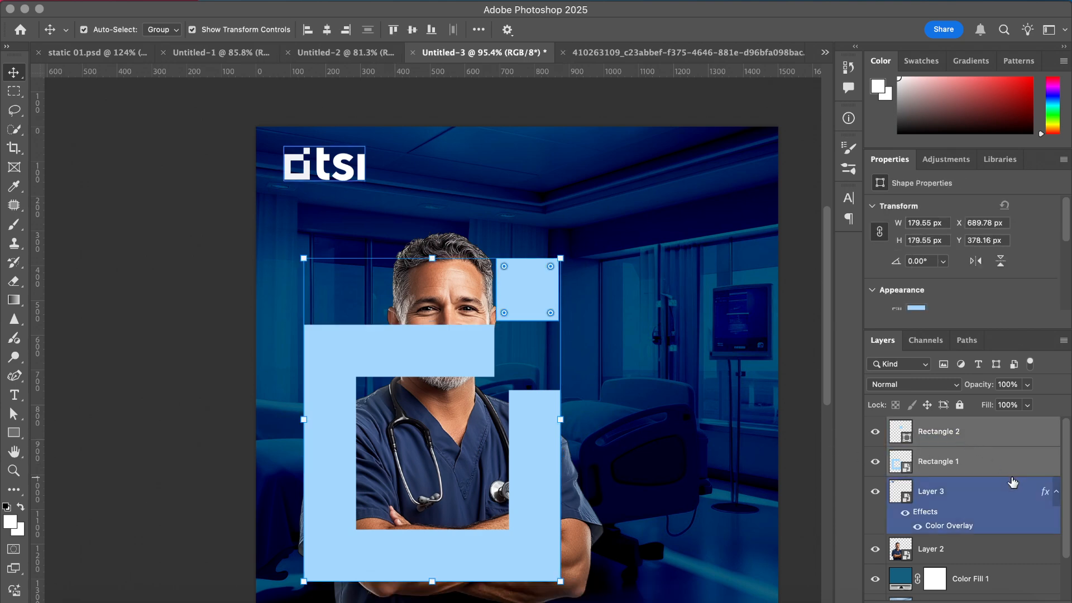
drag(995, 476, 989, 560)
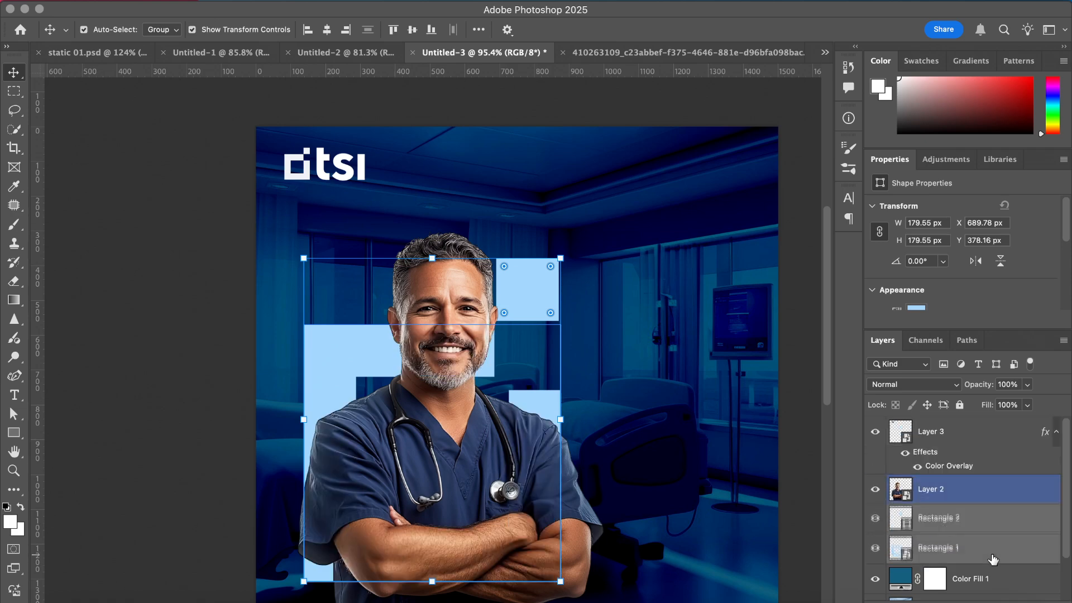
scroll(313, 211, down, 2)
click(188, 229)
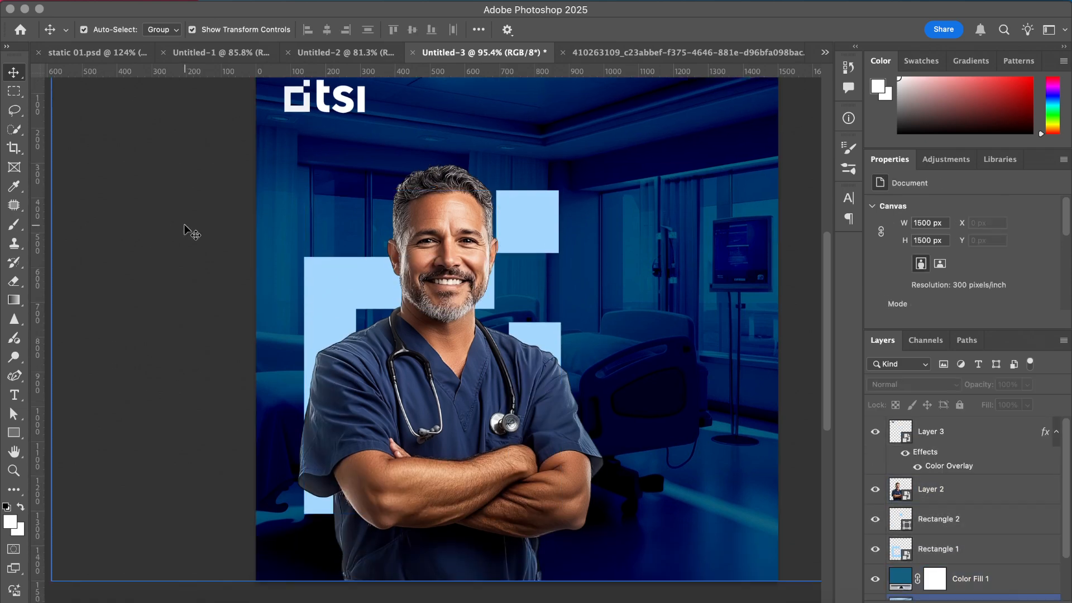
scroll(189, 231, up, 2)
scroll(189, 231, down, 2)
scroll(189, 231, down, 2)
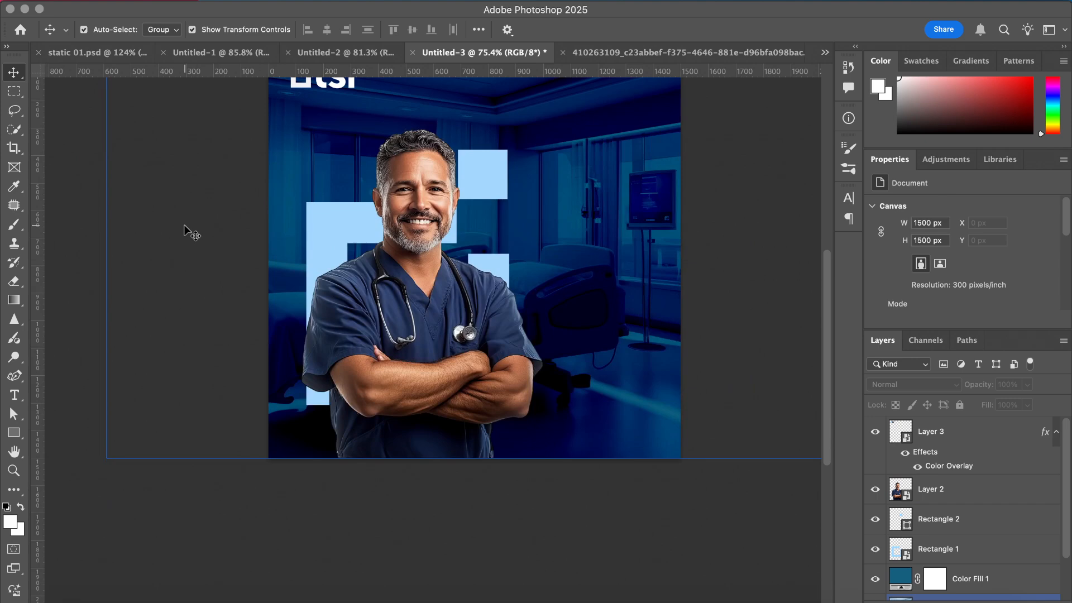
scroll(189, 231, up, 2)
click(545, 231)
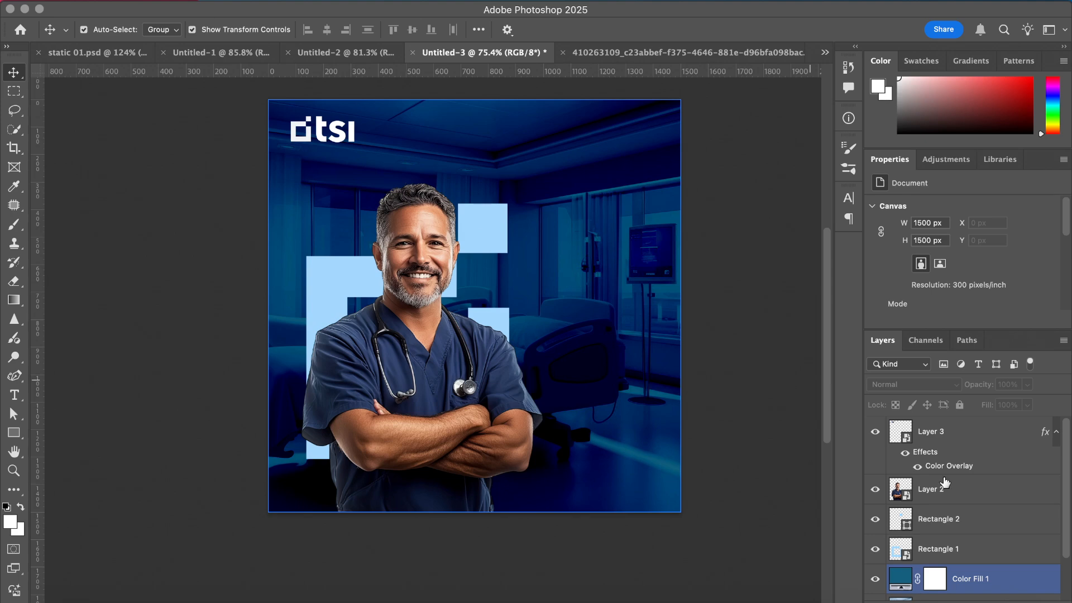
- Add a new layer above the logo layer and sample the frame's light blue as the Brush colour
click(945, 483)
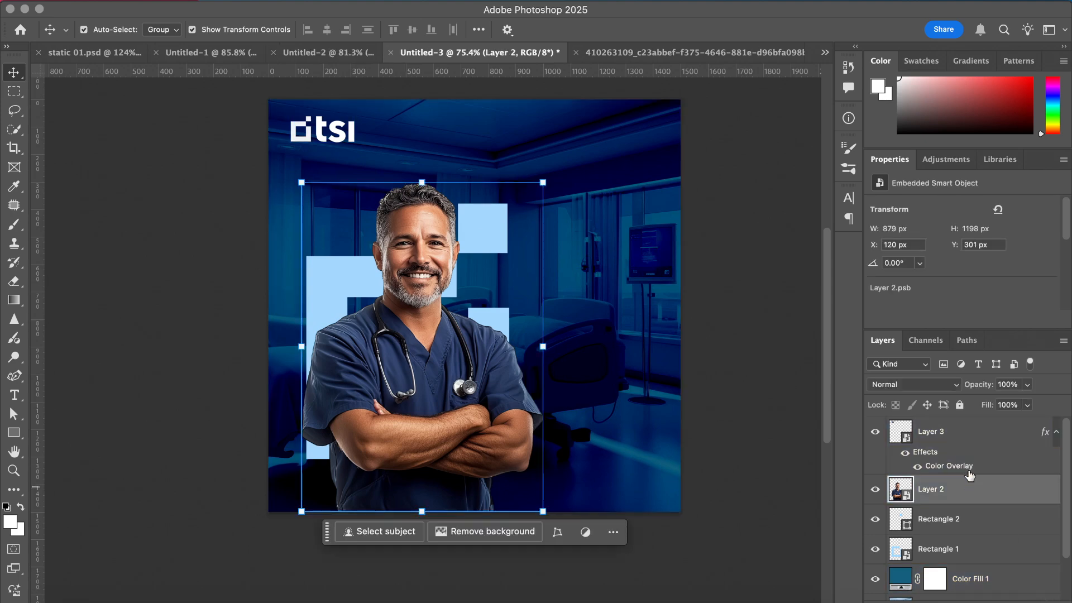
click(963, 458)
click(1010, 602)
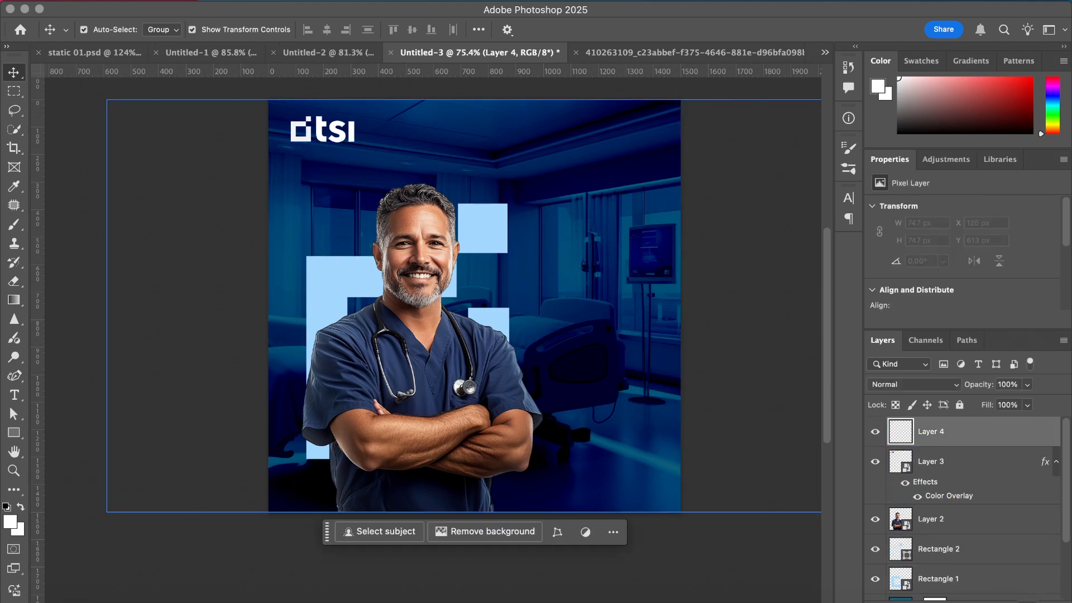
click(14, 225)
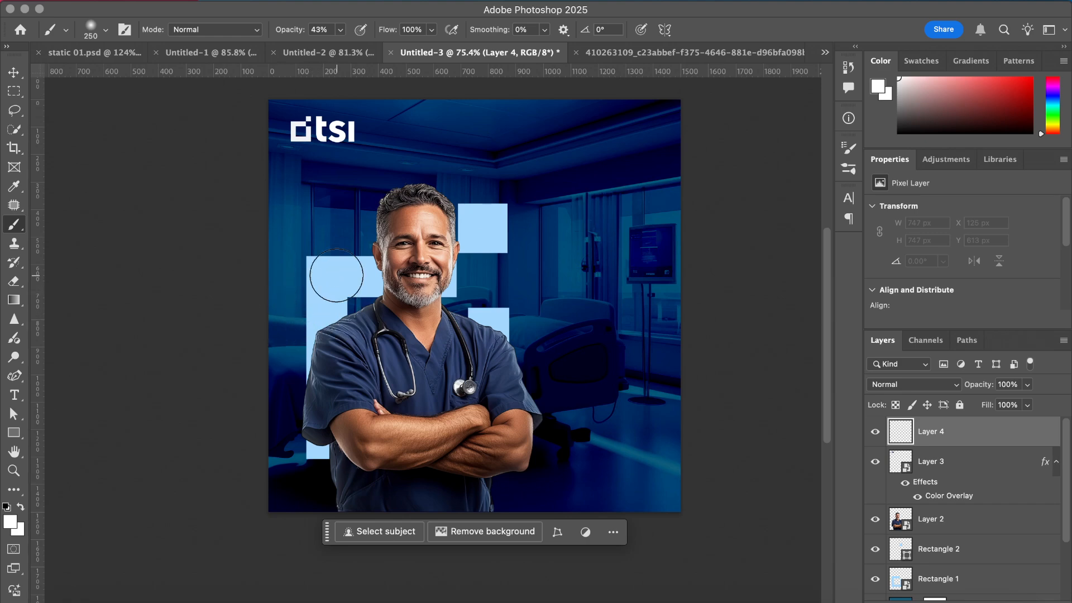
alt+click(337, 275)
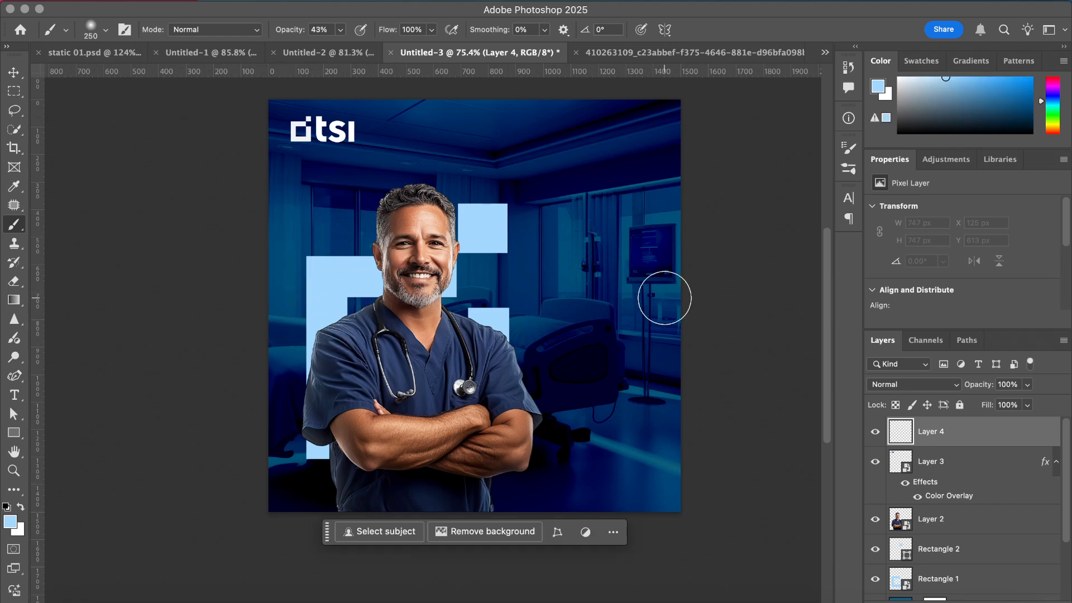
- Enlarge the soft brush to 1100 px and dab a light-blue glow over the right edge of the canvas
key(bracketright)
key(bracketright)
key(bracketright)
key(bracketright)
key(bracketright)
key(bracketright)
key(bracketright)
key(bracketright)
key(bracketright)
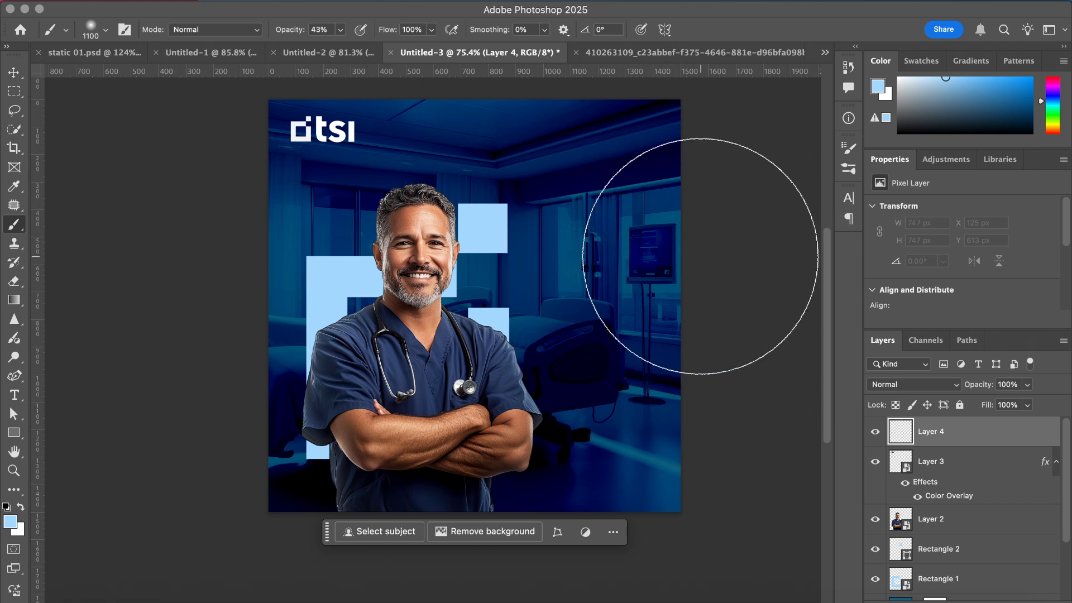
click(700, 256)
click(700, 249)
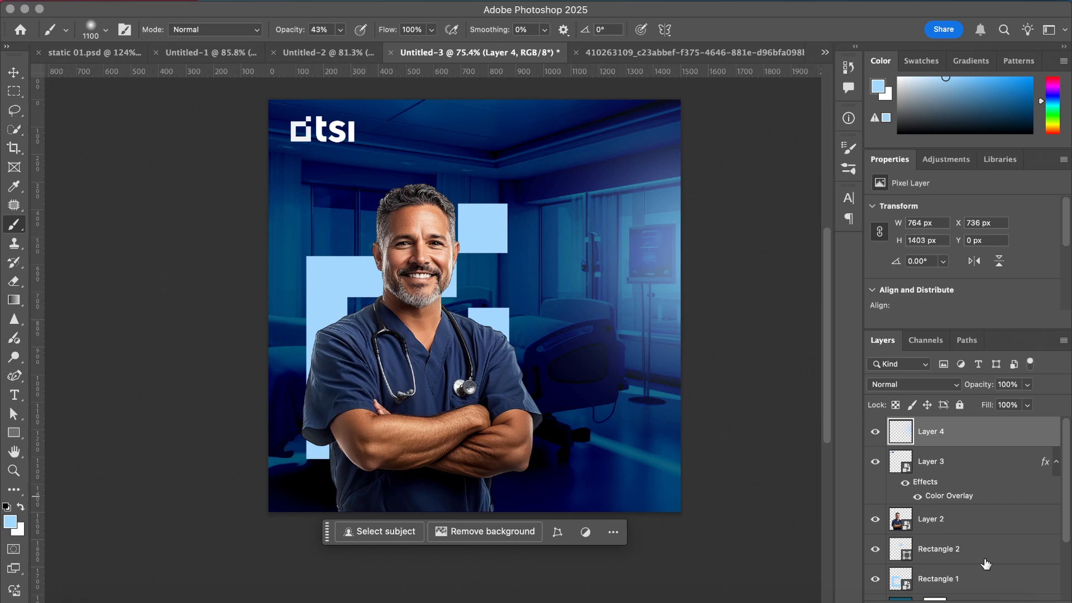
- Add another new layer and dab the same light-blue glow over the left edge of the canvas behind the doctor's shoulder
key(super+shift+alt+n)
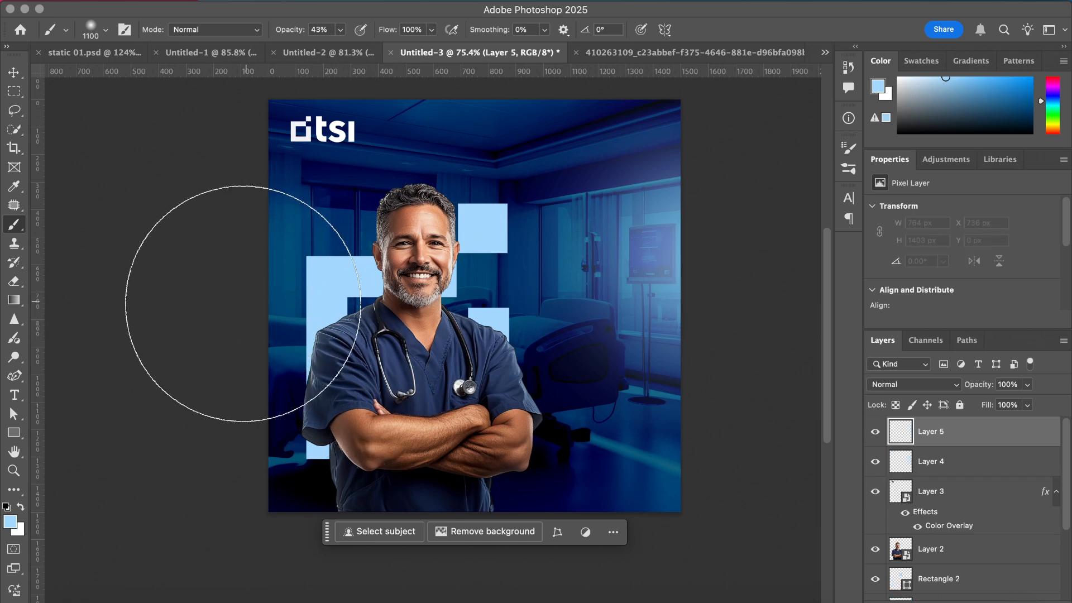
click(243, 305)
click(242, 304)
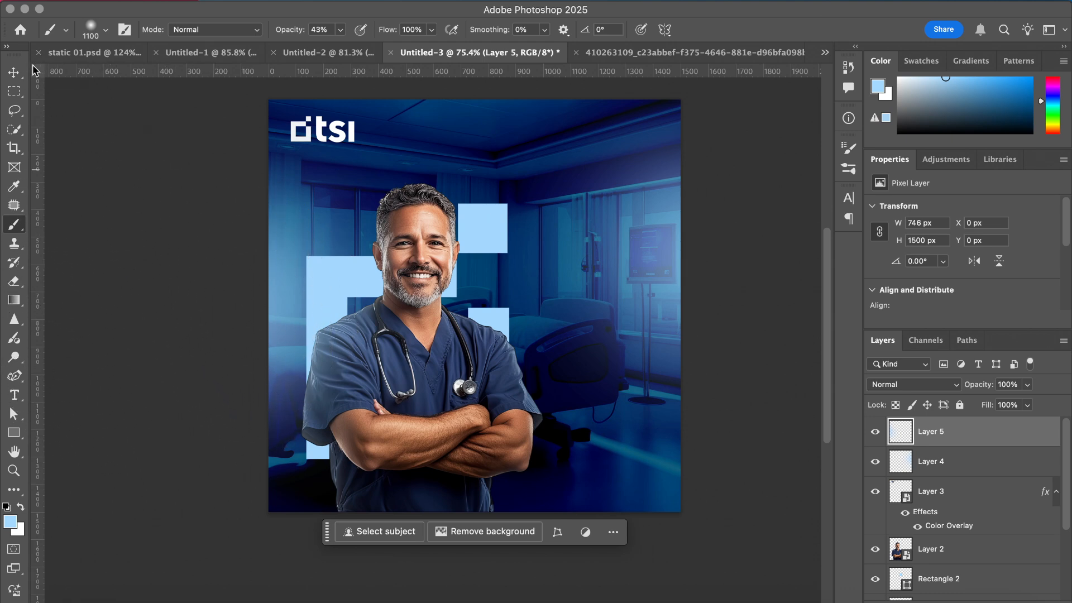
click(14, 72)
click(753, 525)
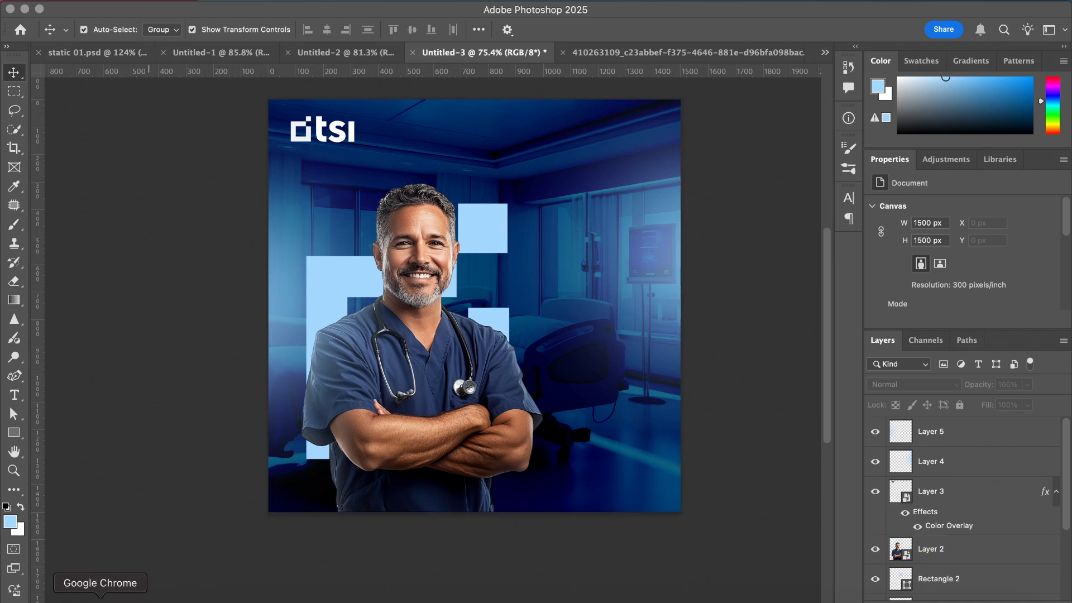
- Switch to Chrome, browse the 3d Heart images on Freepik and return to the page of the six-heart clip art set
click(101, 599)
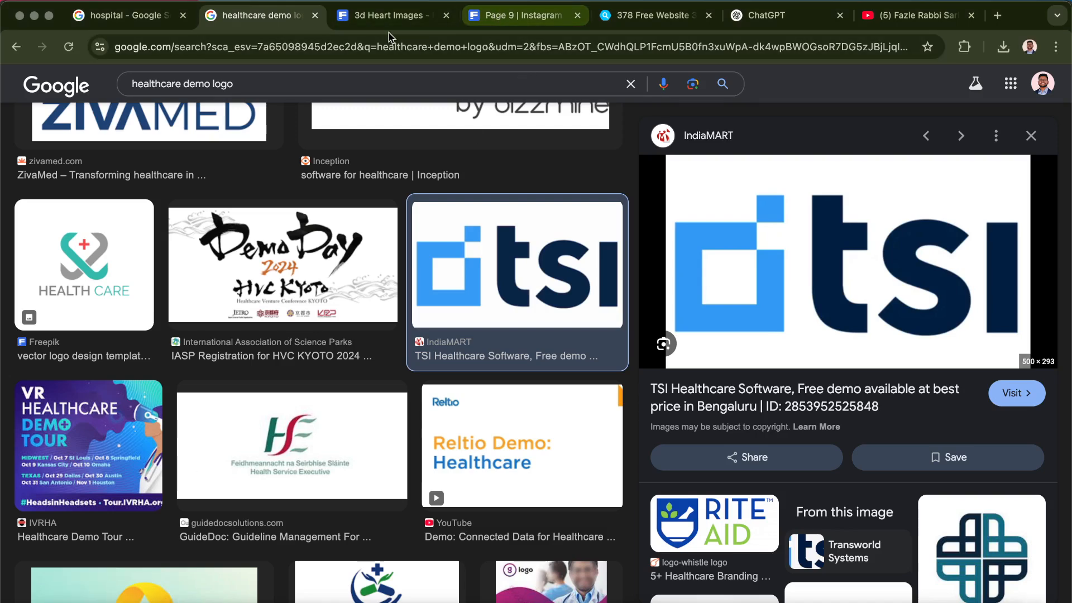
click(389, 15)
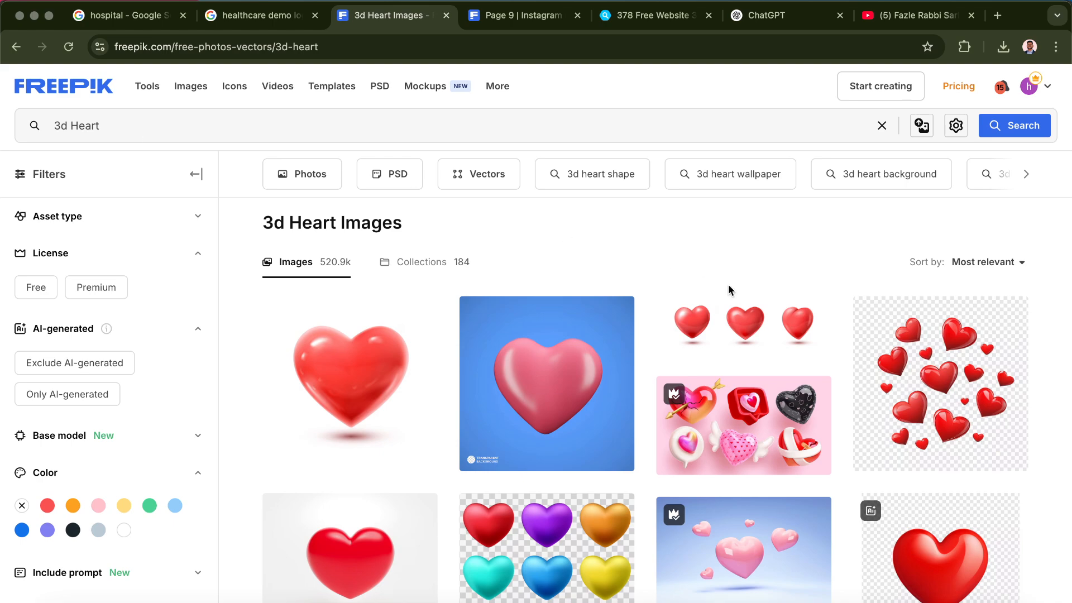
scroll(728, 285, down, 10)
scroll(633, 461, down, 10)
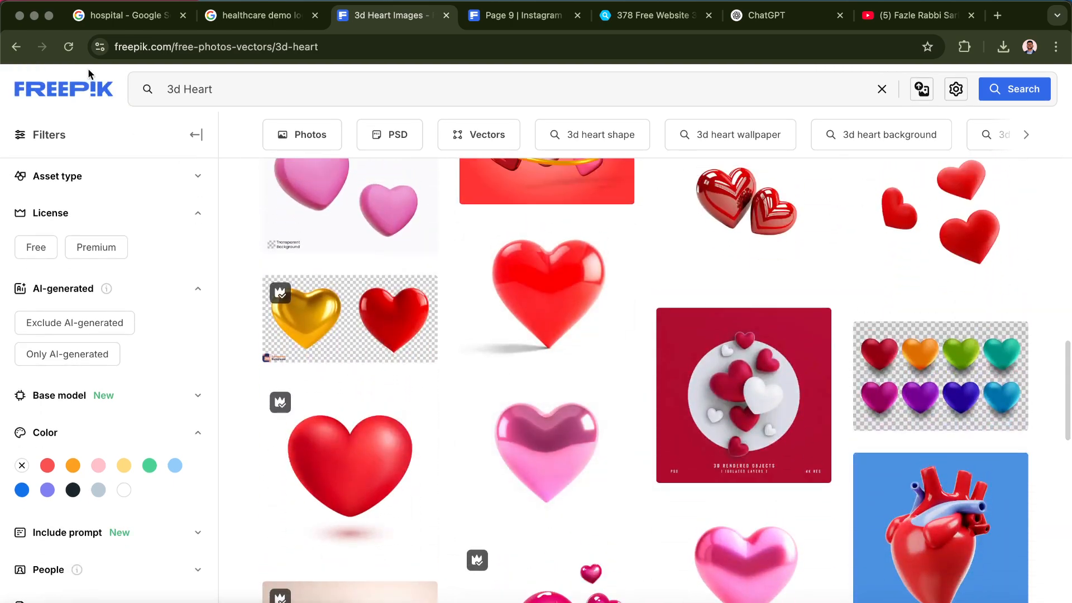
click(18, 47)
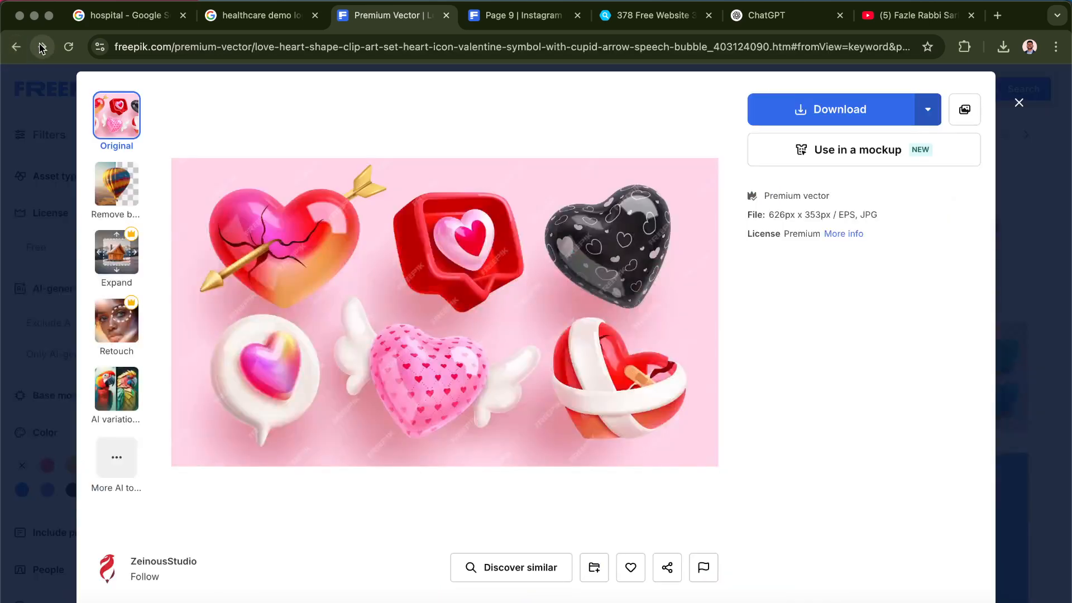
scroll(468, 200, down, 3)
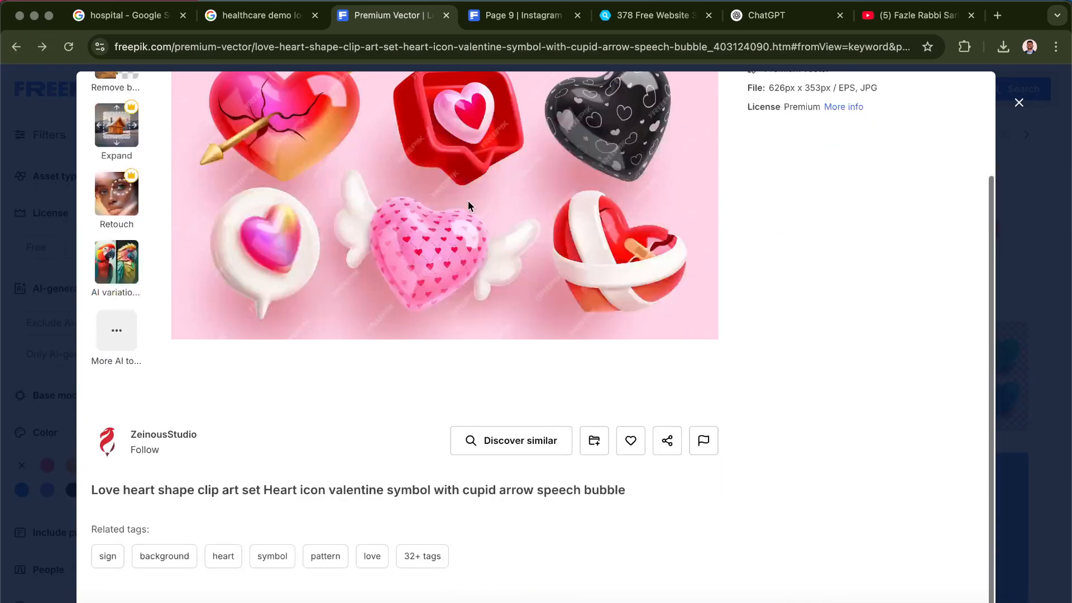
scroll(465, 201, up, 3)
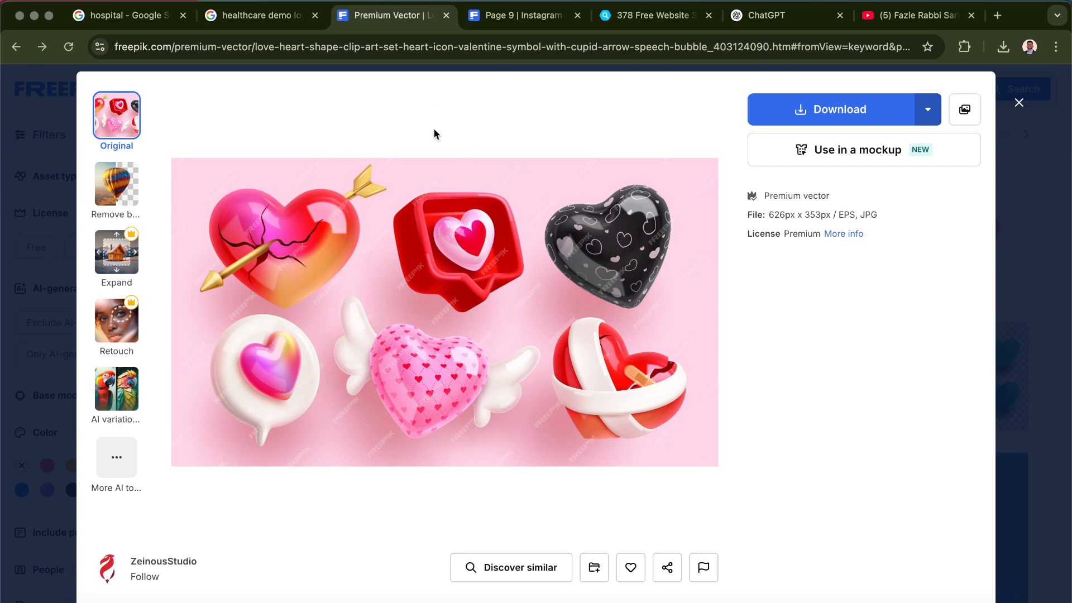
- Search with Google Lens for the red speech-bubble heart in the clip art set and browse the visual matches
right_click(419, 154)
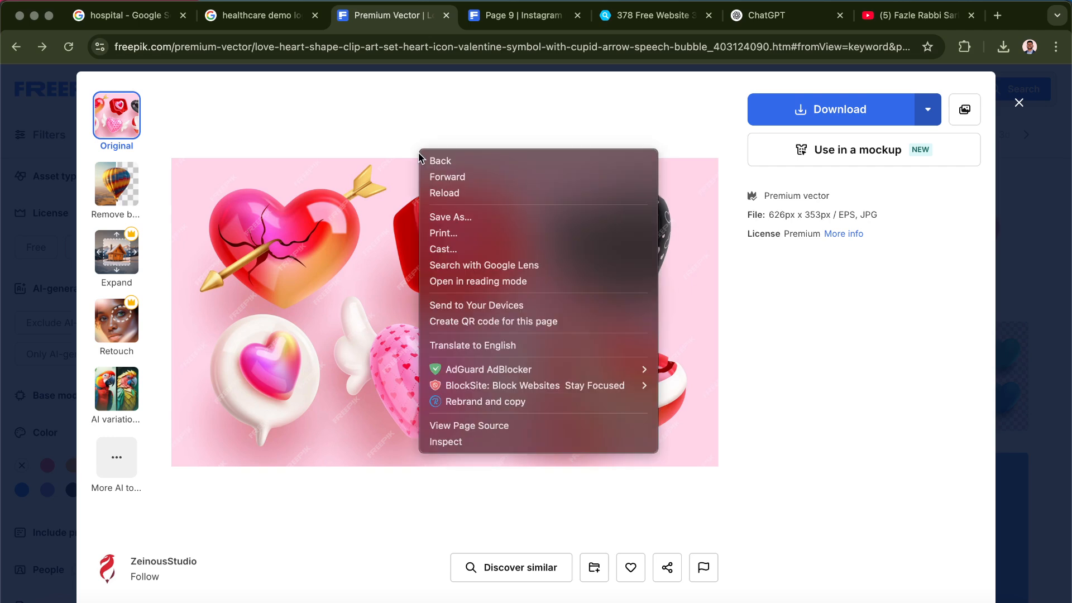
click(508, 266)
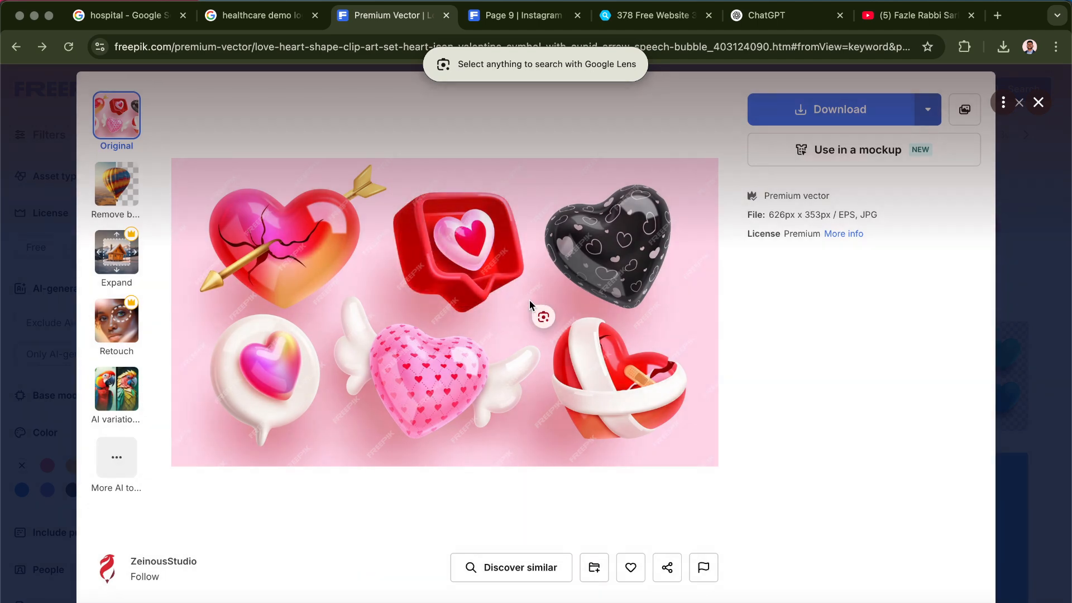
key(Escape)
mouse_move(533, 306)
mouse_down()
mouse_move(391, 186)
mouse_move(390, 171)
mouse_up()
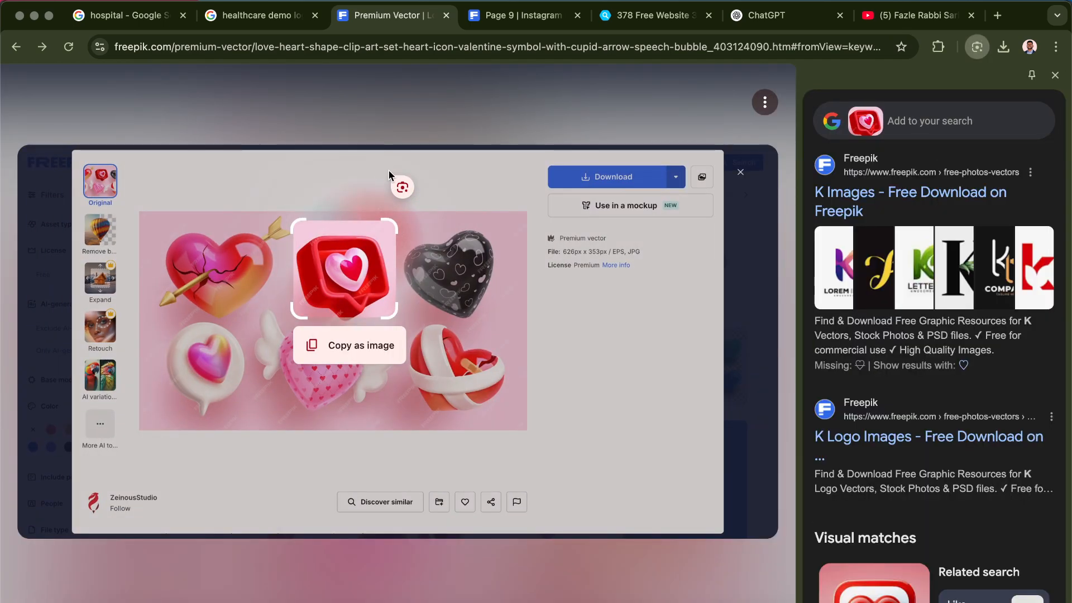
click(311, 186)
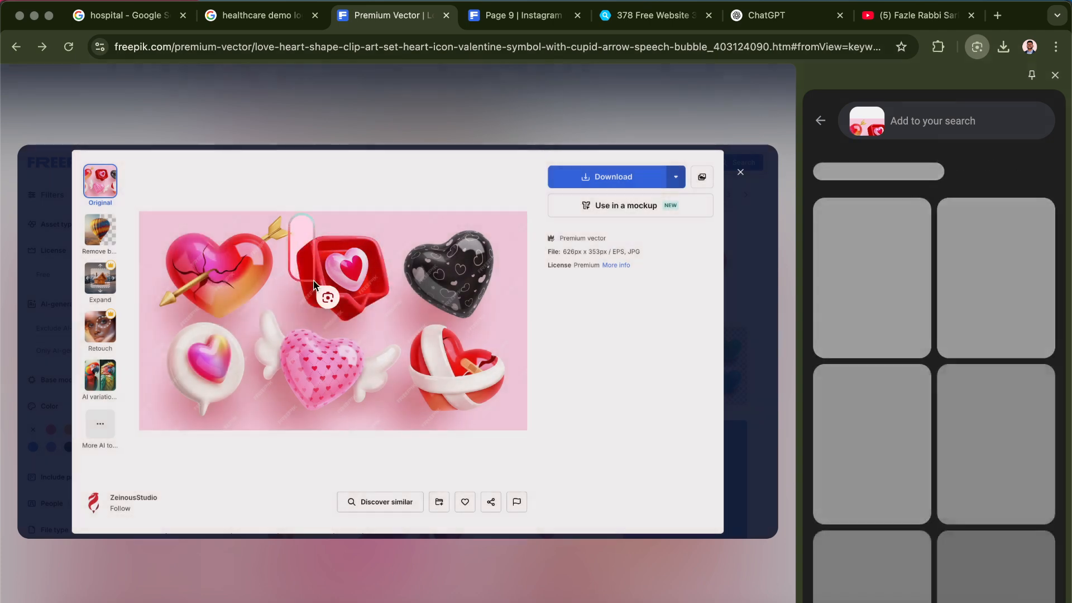
drag(289, 214, 405, 338)
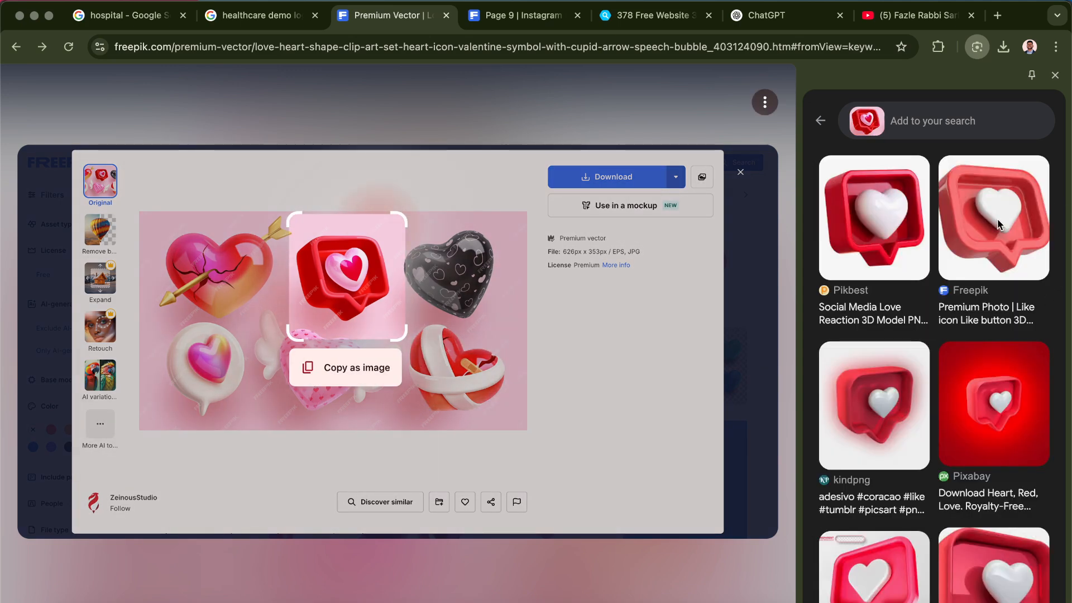
scroll(994, 222, down, 4)
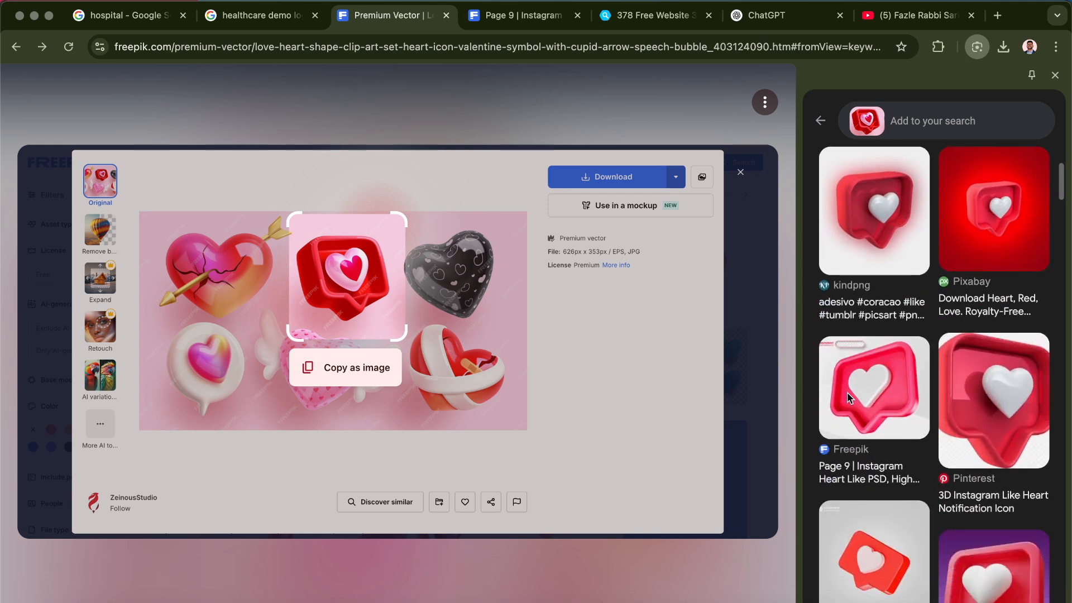
- Preview the Pinterest and Pixabay visual matches for the speech-bubble heart, and leave the previews
click(1004, 393)
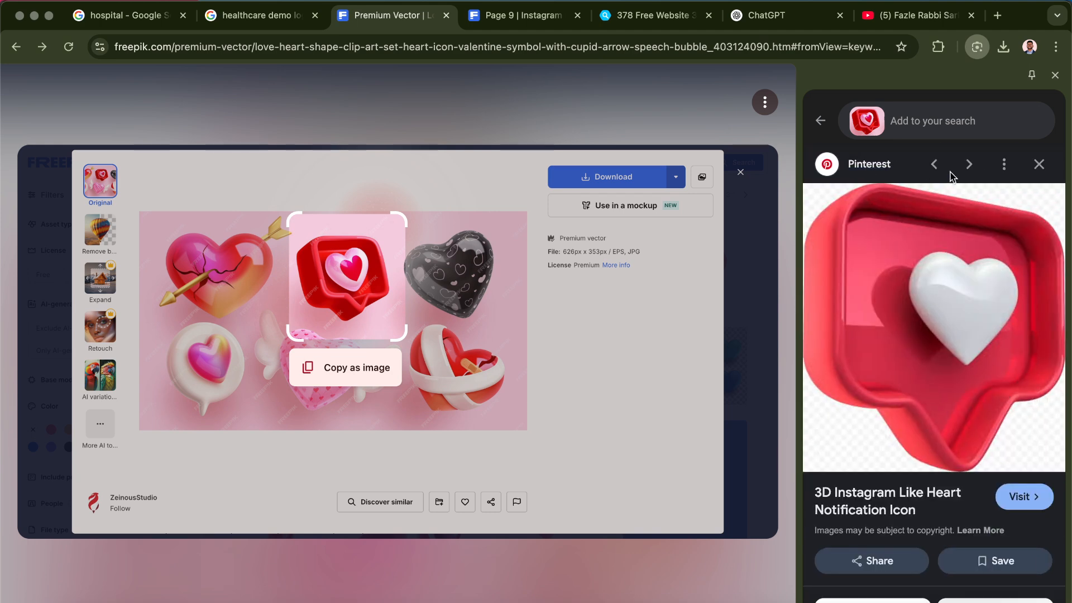
click(934, 165)
scroll(948, 402, down, 3)
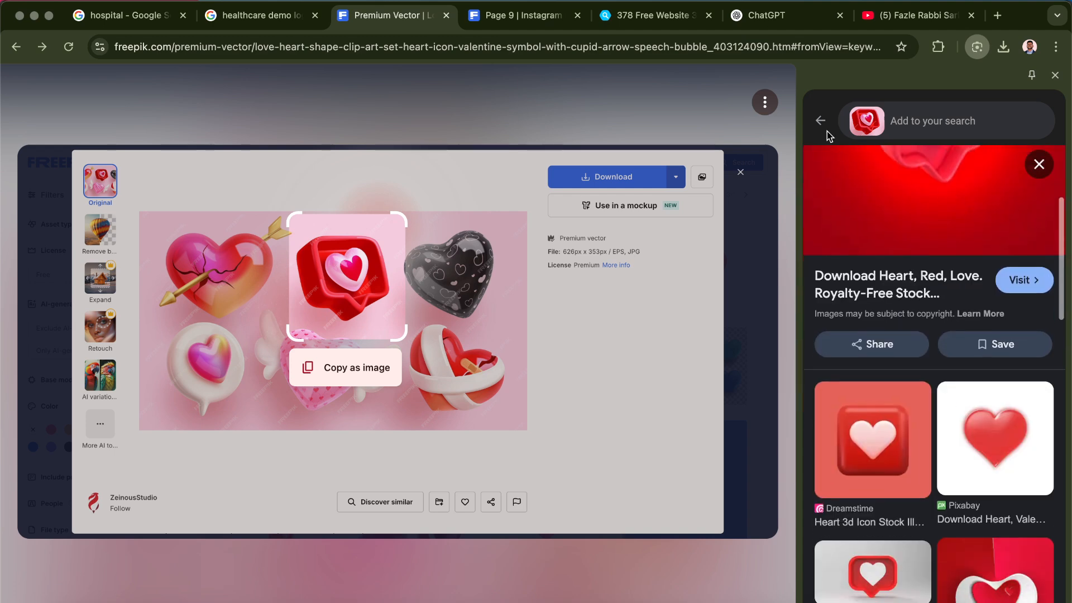
click(820, 121)
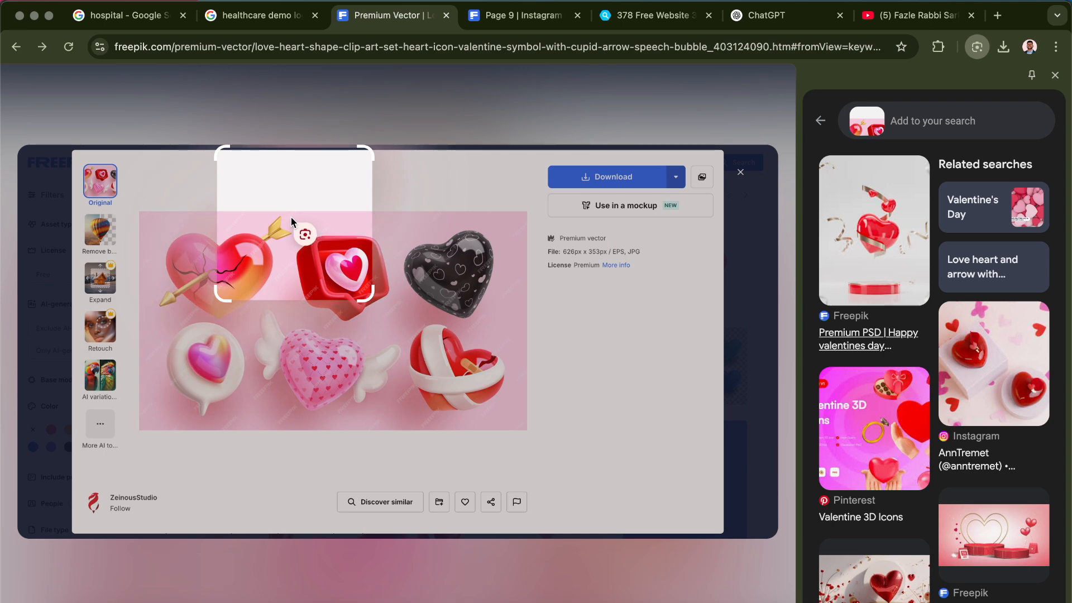
- Rerun the Google Lens search on the red speech-bubble heart and open the matching 3D Social Media Like premium PSD on Freepik
drag(291, 216, 400, 335)
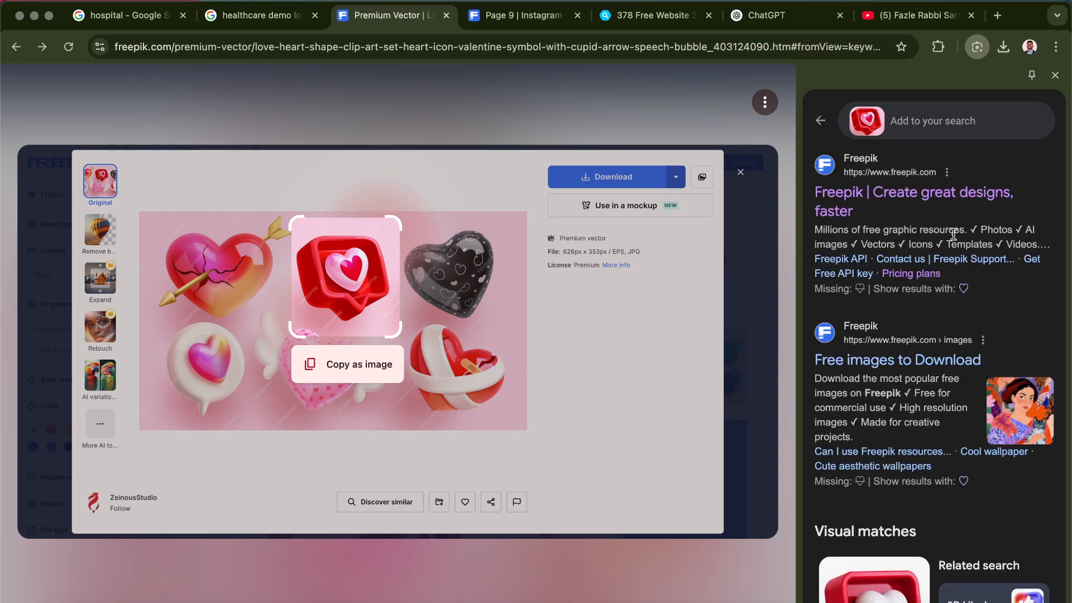
click(822, 120)
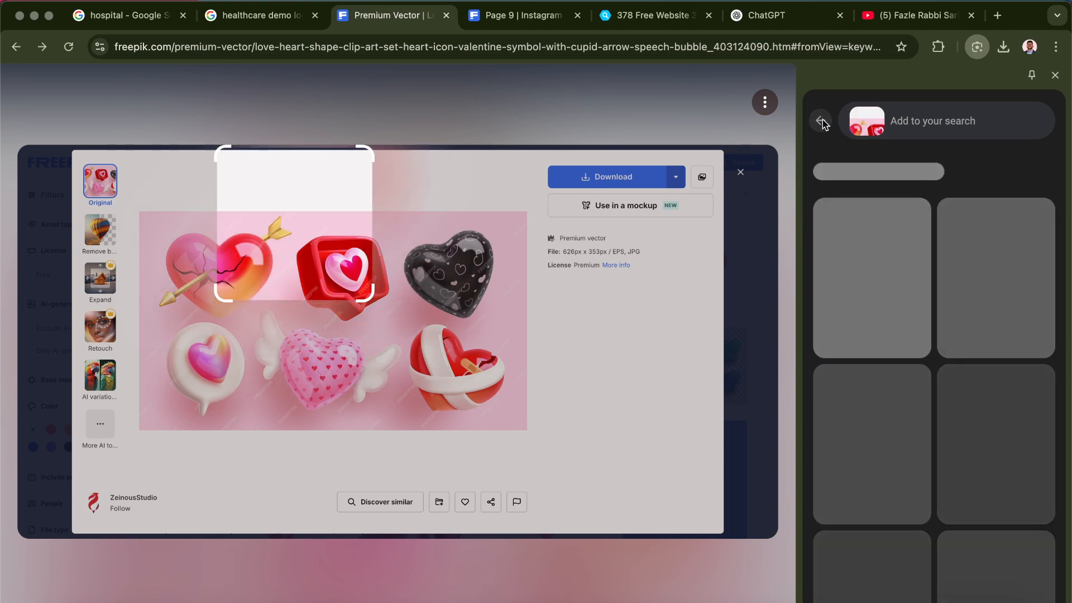
click(821, 120)
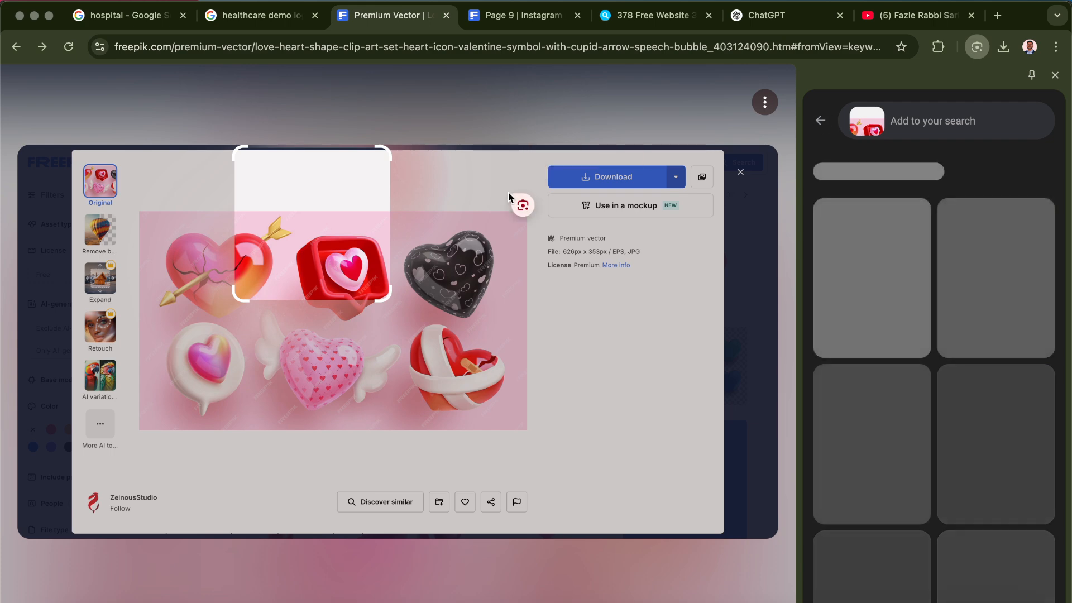
click(300, 224)
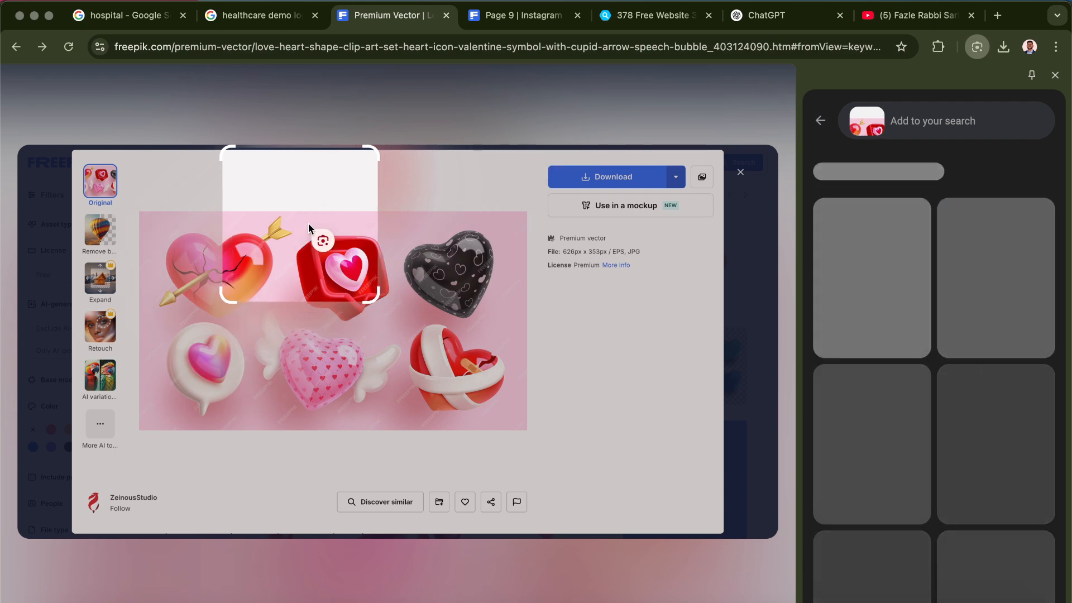
drag(309, 223, 400, 329)
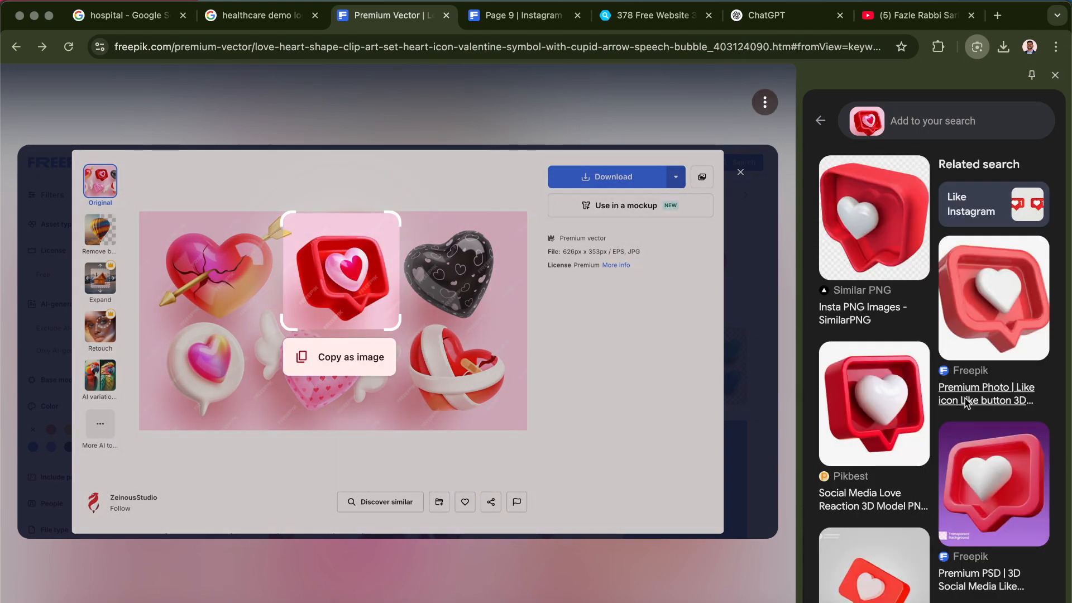
scroll(965, 398, down, 5)
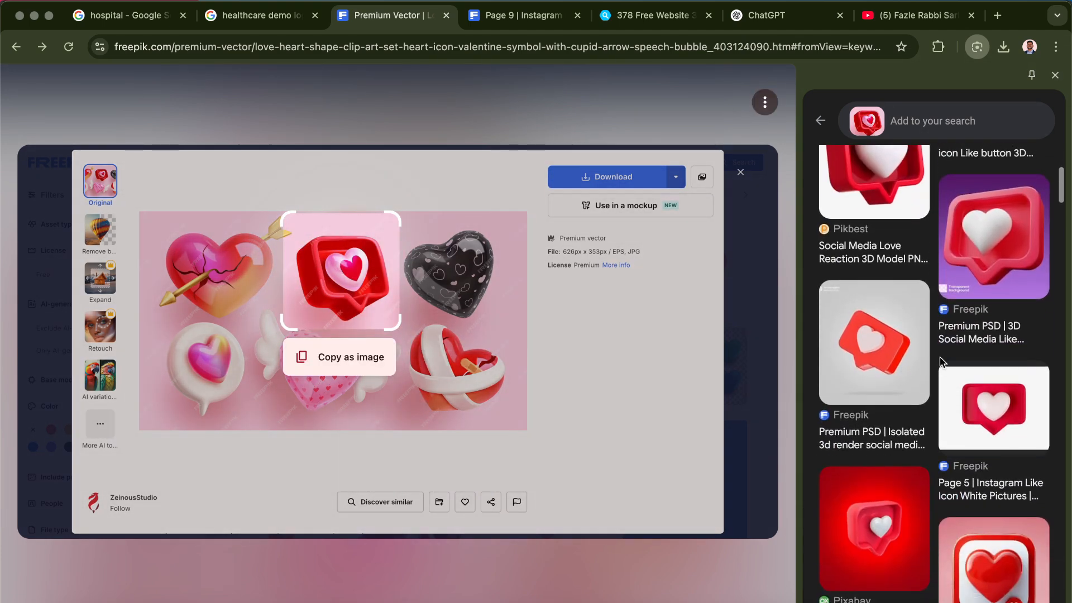
click(972, 333)
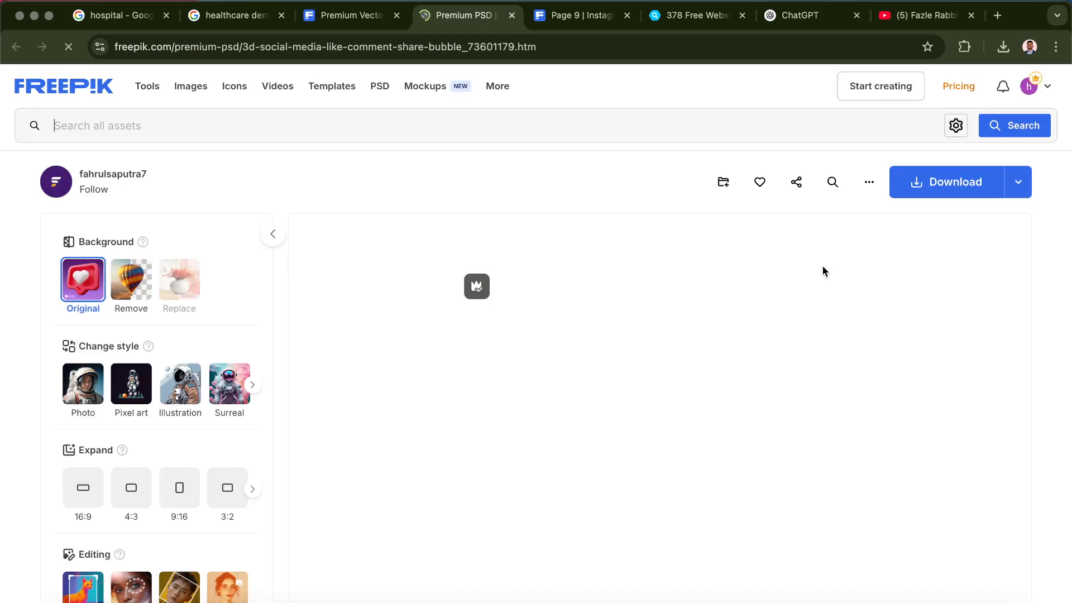
- Search Freepik for the asset's title, "3D Social Media Like Comment and Share Bubble", and browse the resulting images
scroll(648, 282, down, 7)
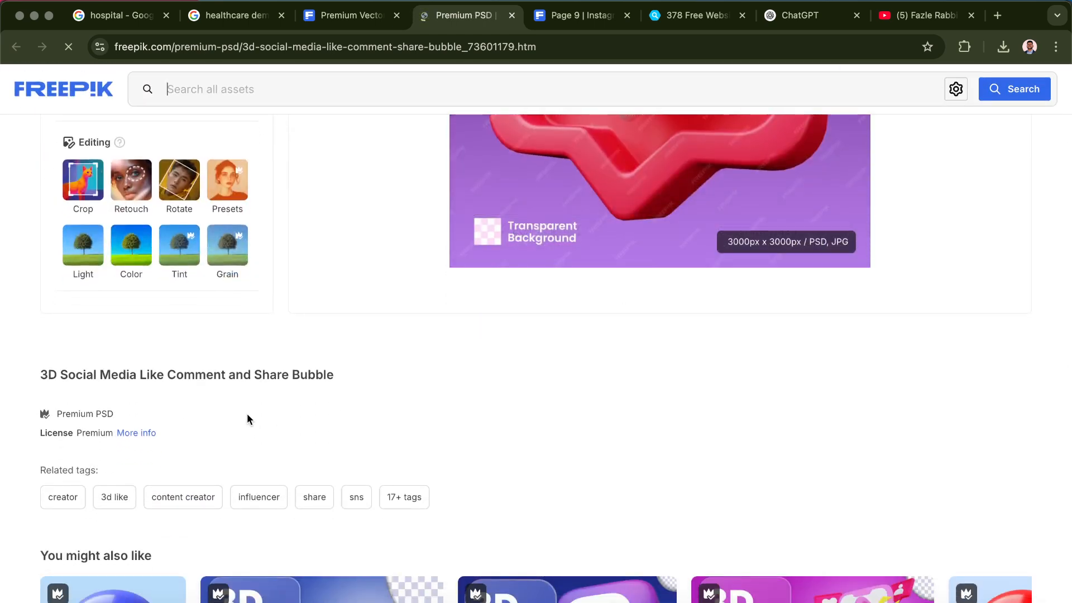
scroll(247, 419, up, 3)
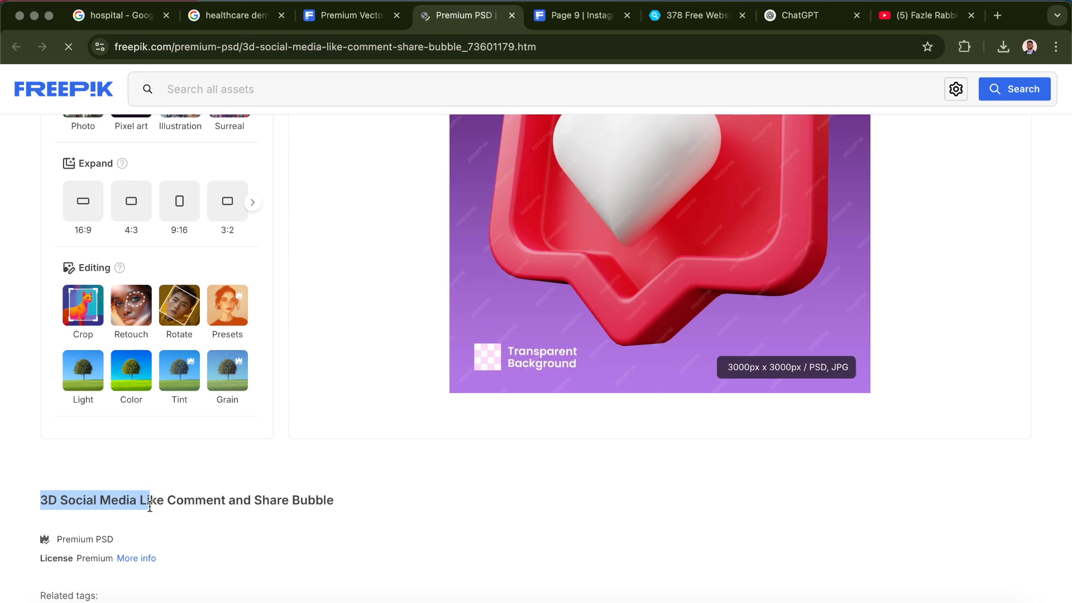
drag(166, 507, 324, 500)
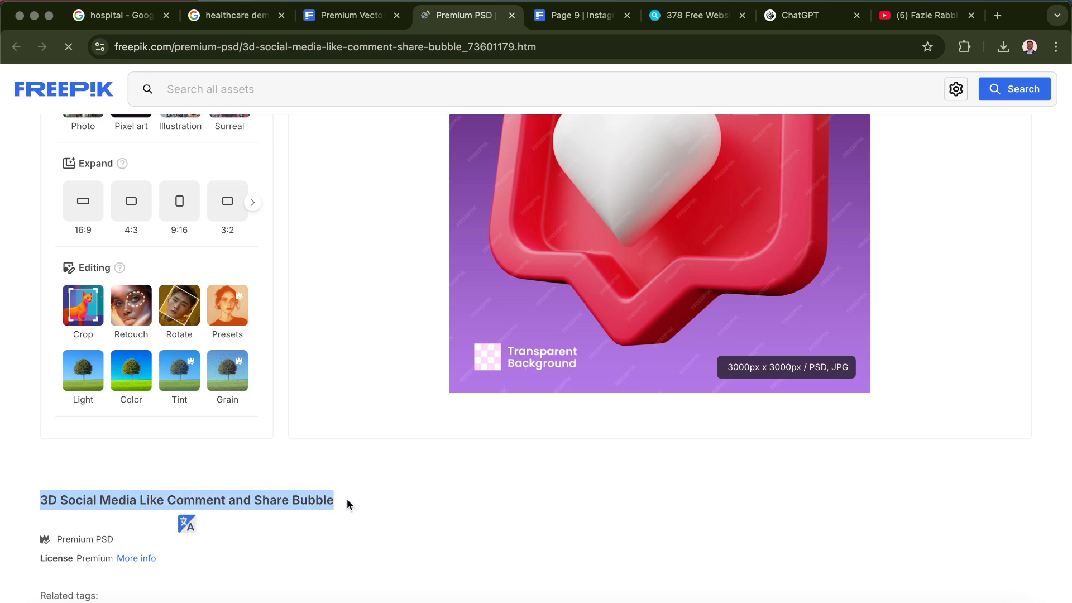
click(228, 82)
text(3D Social Media Like Comment and Share Bubble)
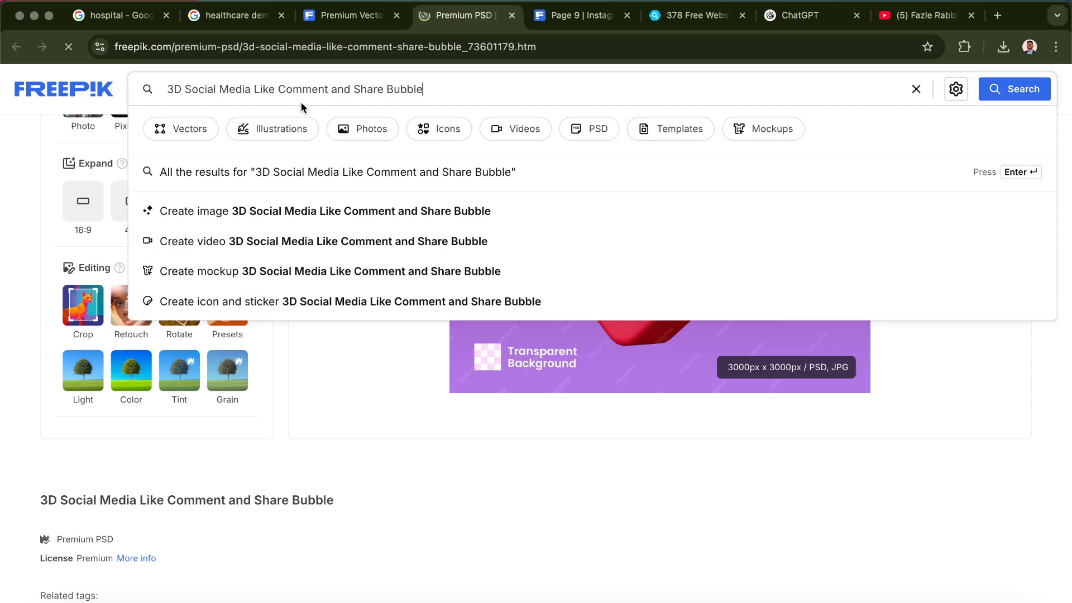
key(Return)
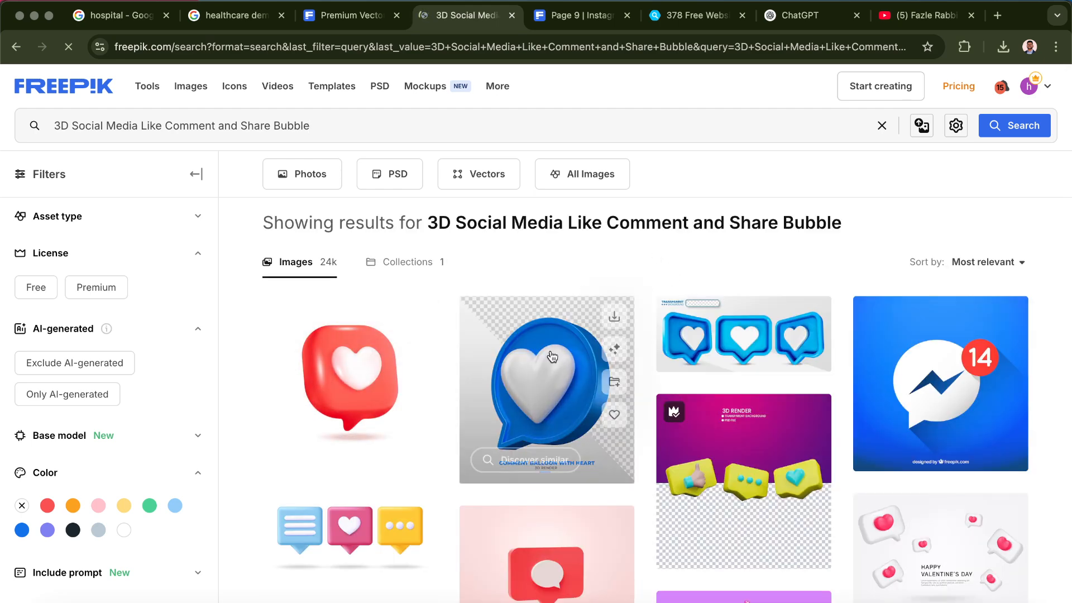
scroll(552, 356, down, 5)
scroll(673, 344, down, 5)
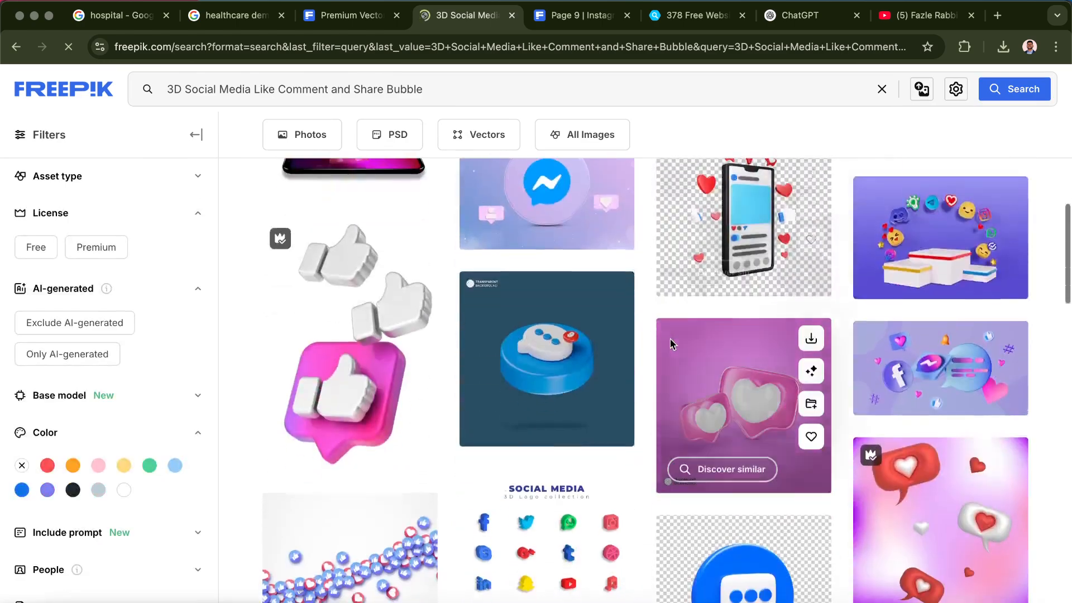
scroll(670, 343, down, 3)
scroll(842, 398, down, 5)
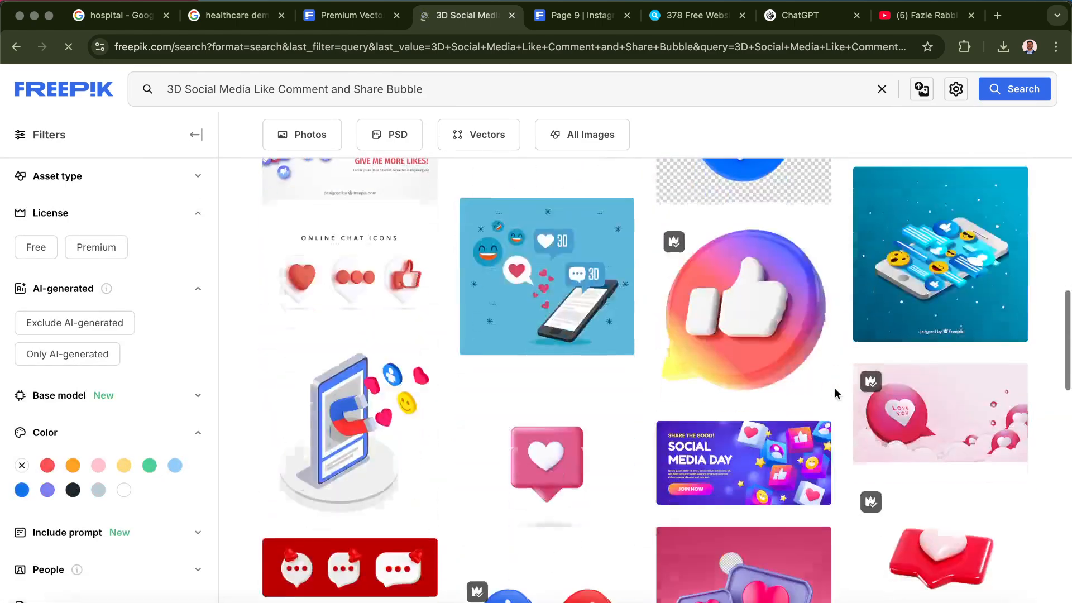
scroll(836, 387, down, 8)
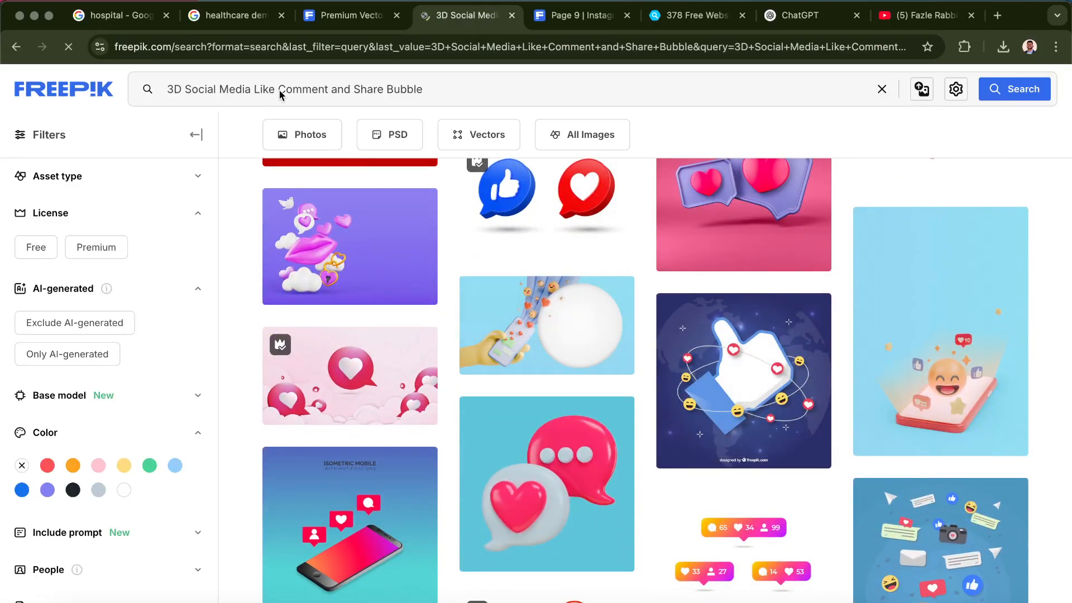
- Shorten the Freepik search to "3D Social Media Like" and browse the first page of results for a heart icon
drag(279, 89, 485, 99)
key(BackSpace)
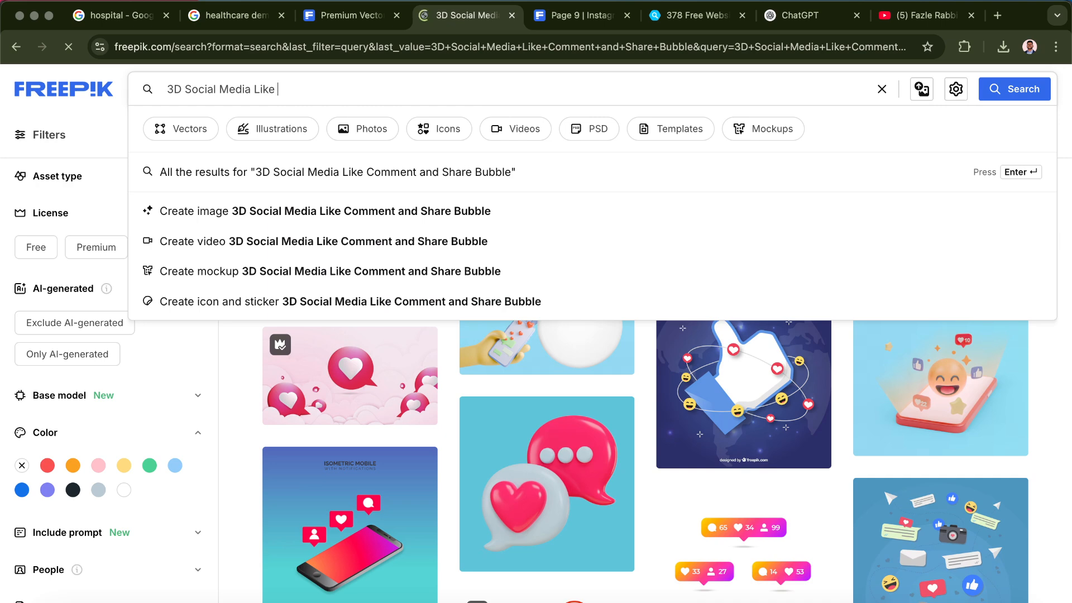
key(Return)
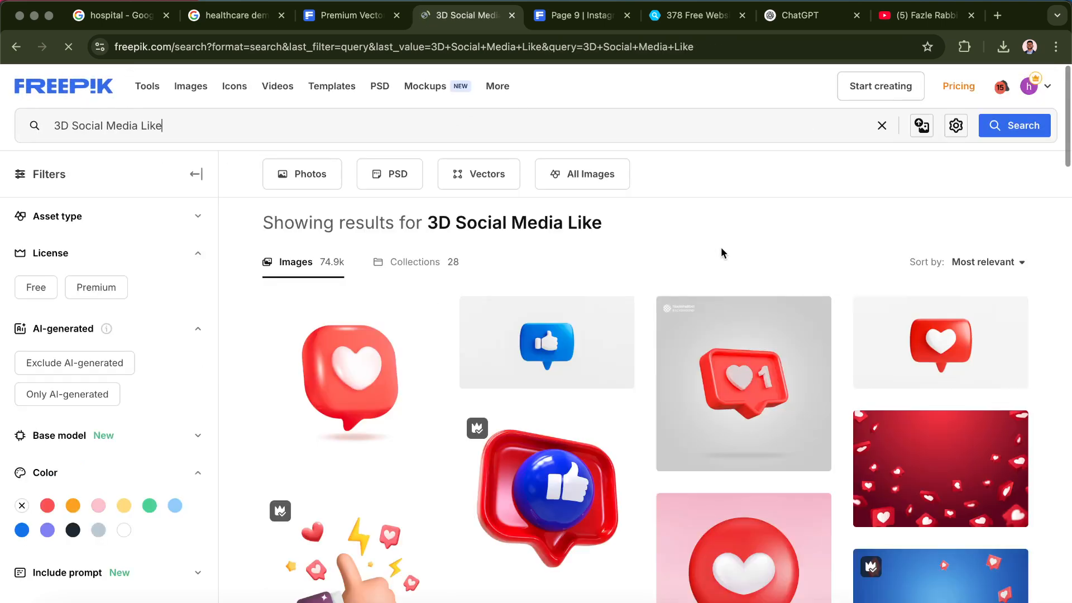
scroll(711, 254, down, 2)
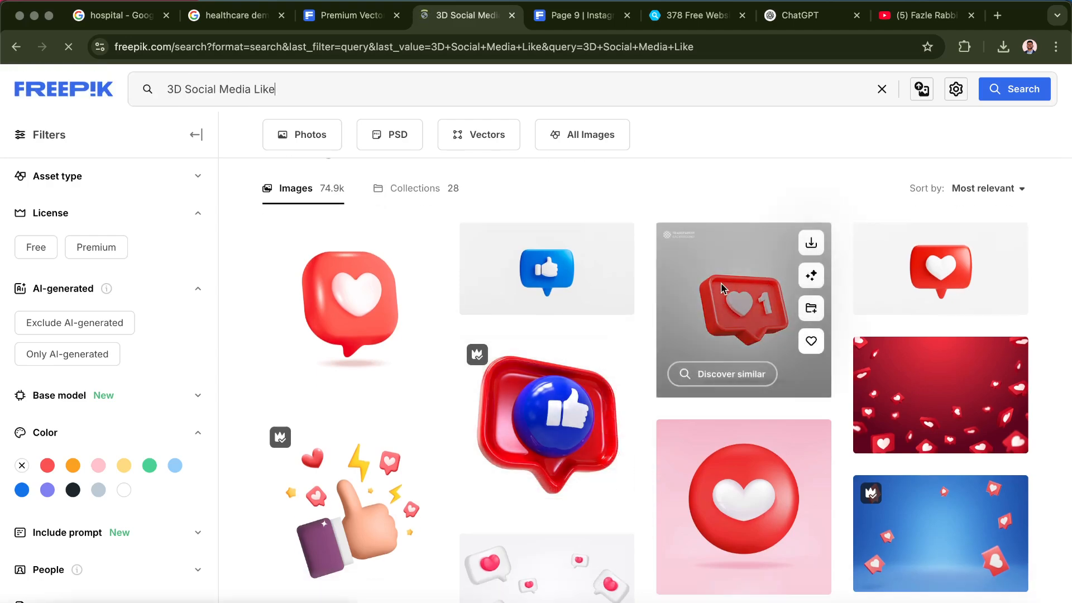
scroll(721, 288, down, 15)
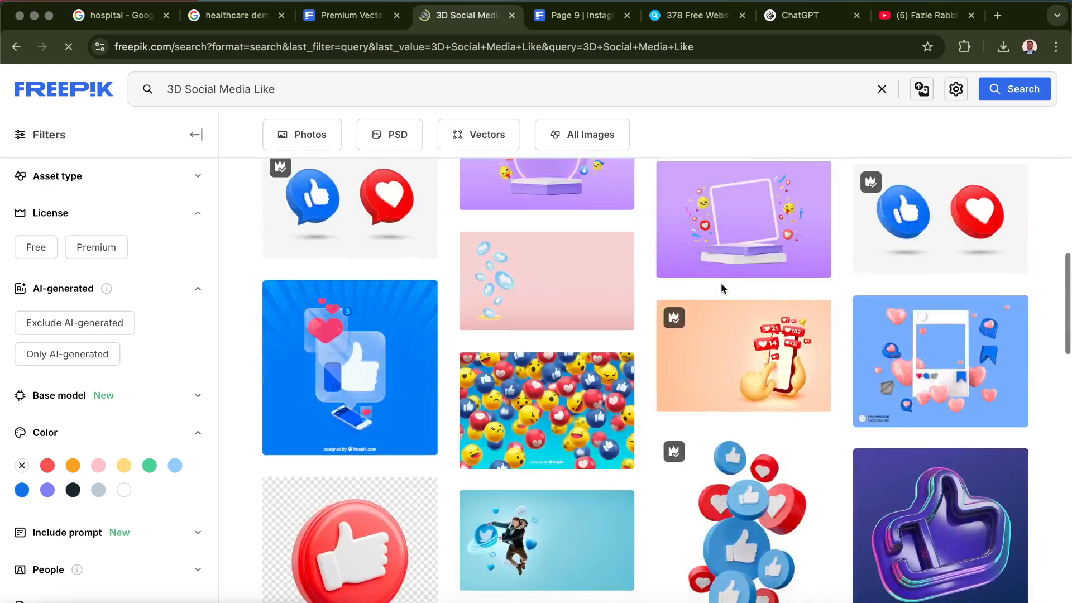
scroll(721, 288, down, 15)
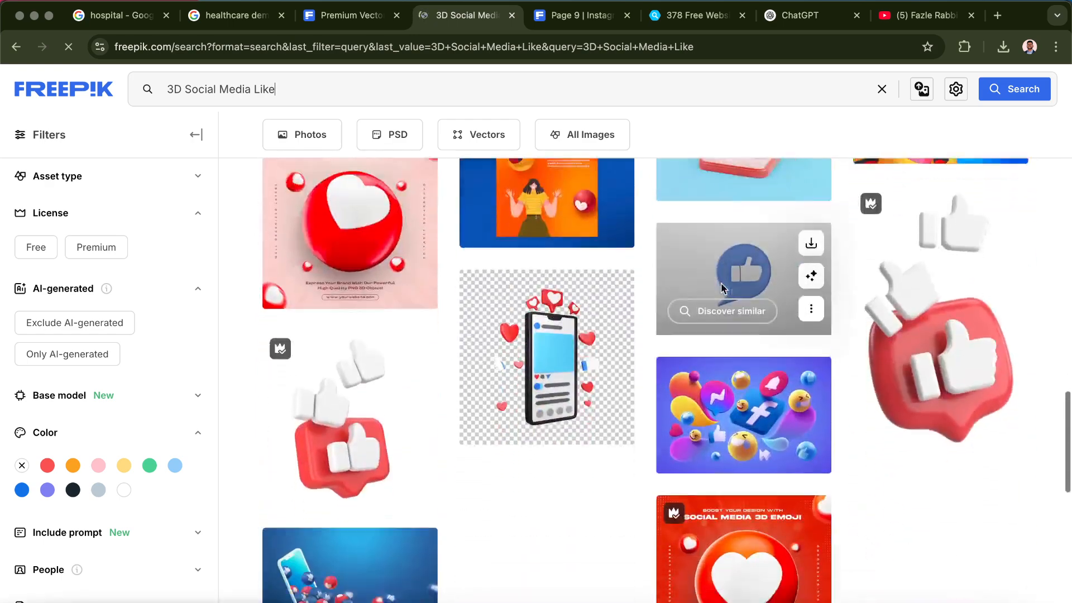
scroll(722, 288, down, 5)
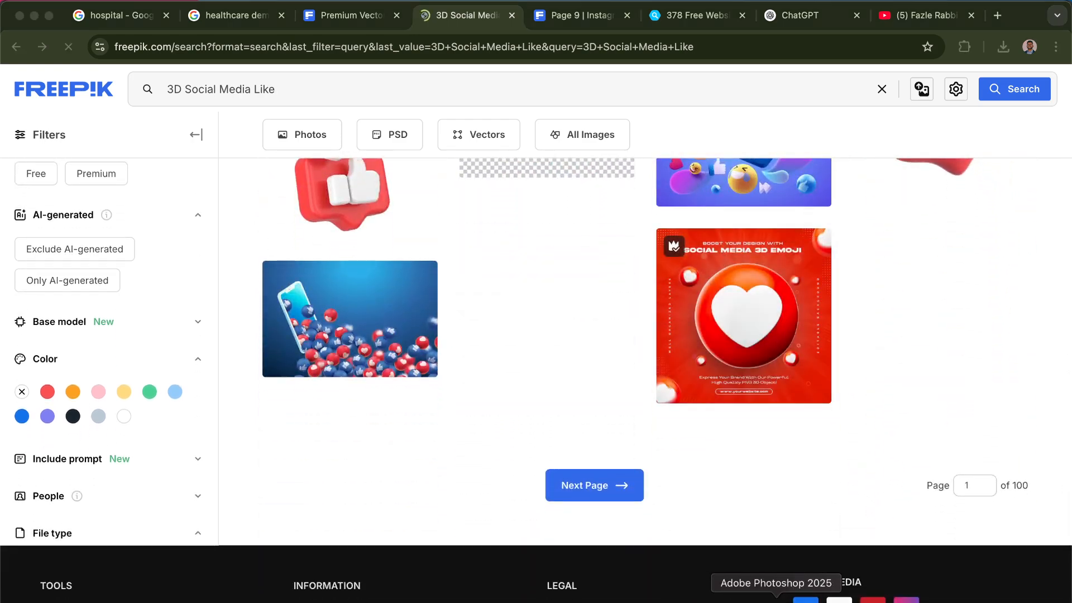
- Switch to Photoshop and examine the reference design static 01.psd against Untitled-3, including the heart icons and the contact bar
click(776, 599)
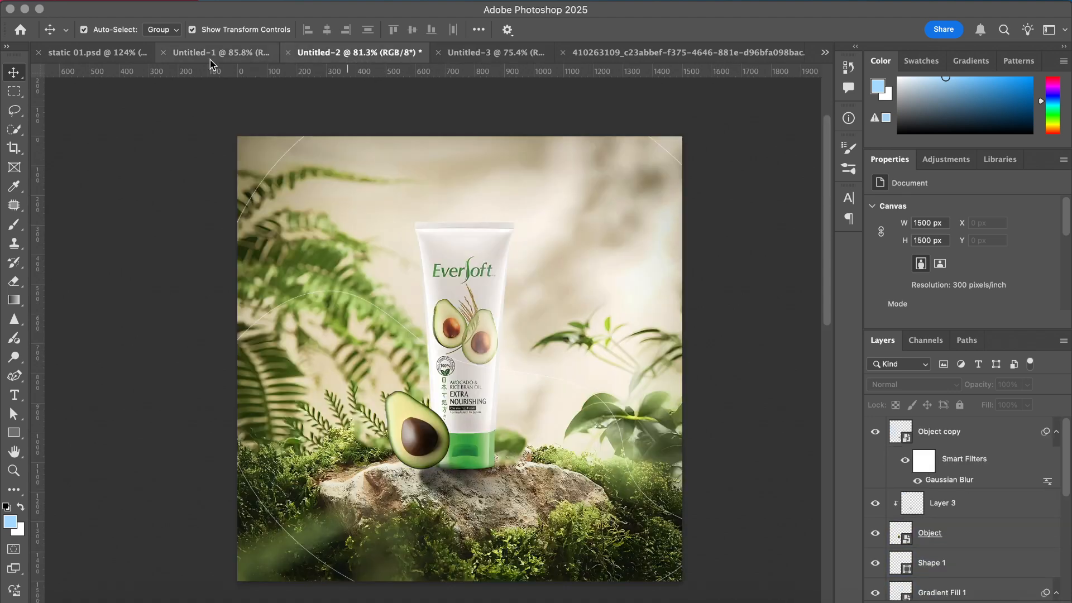
click(210, 56)
click(106, 56)
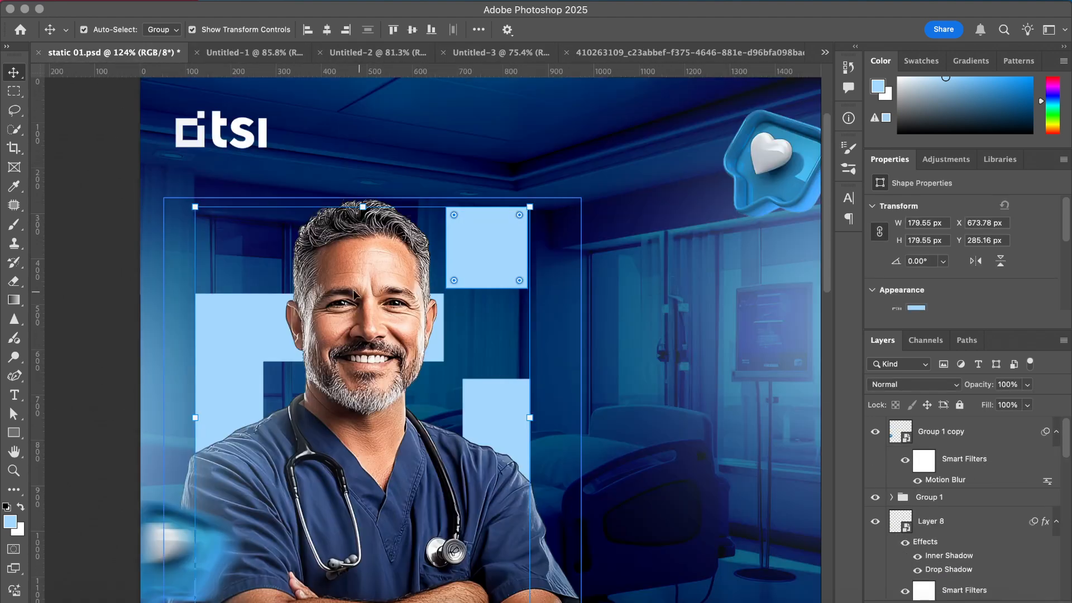
scroll(772, 159, right, 4)
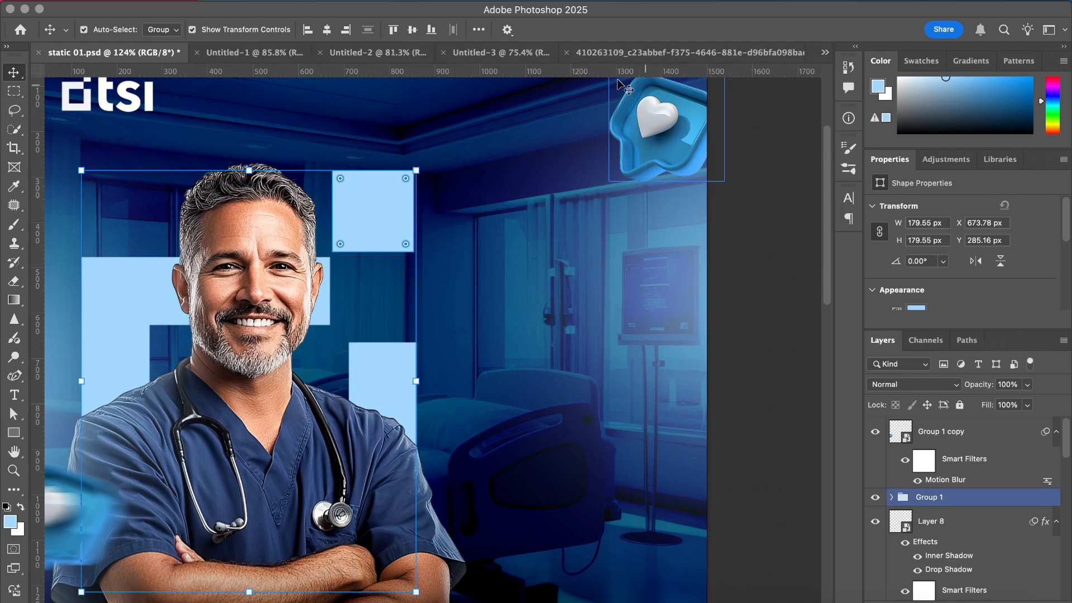
click(488, 56)
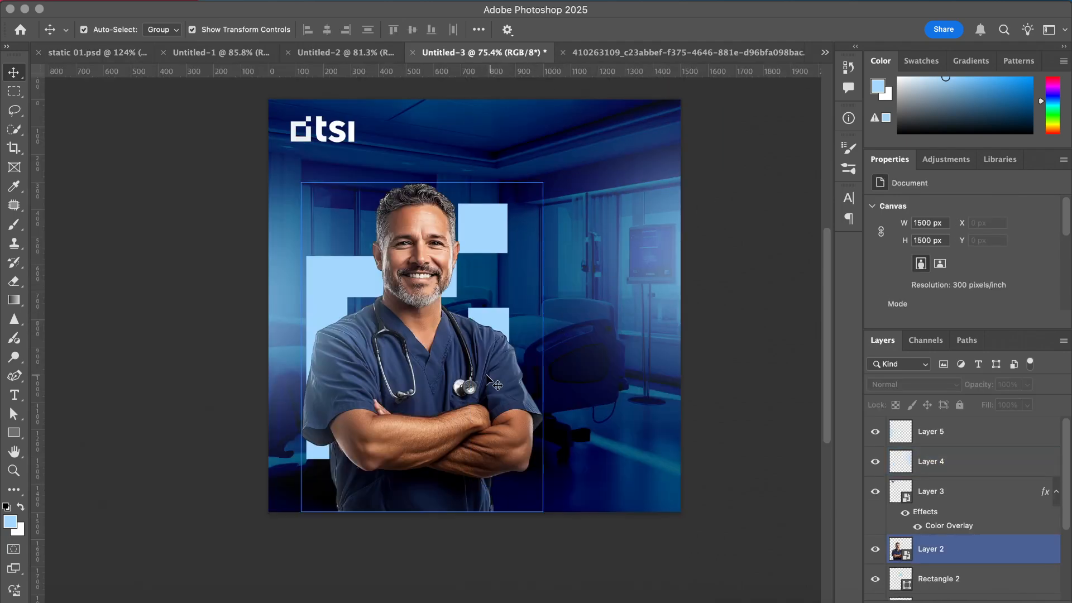
click(107, 58)
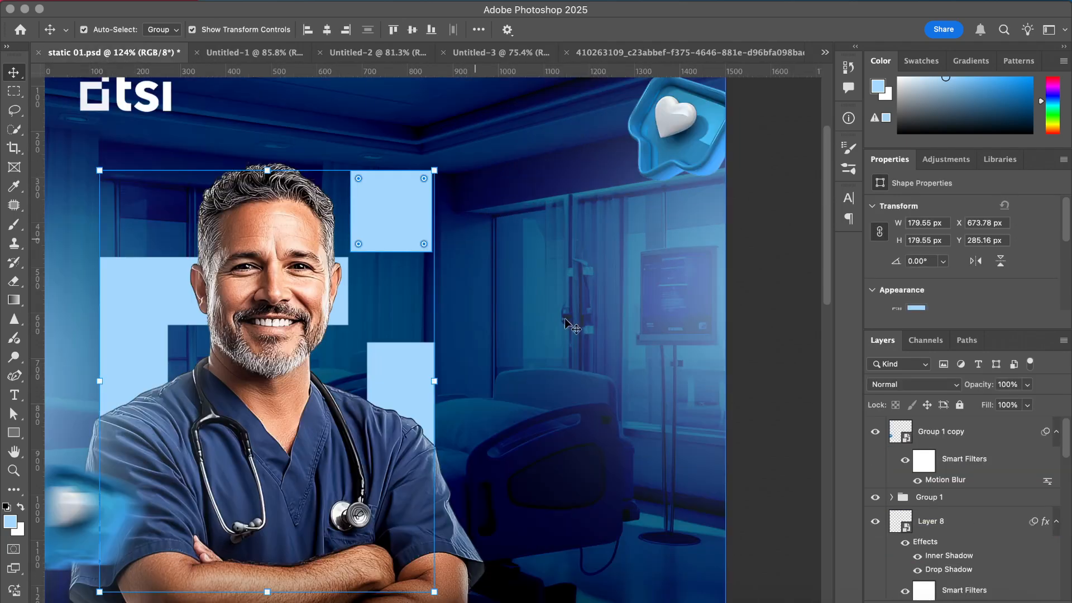
scroll(439, 335, down, 5)
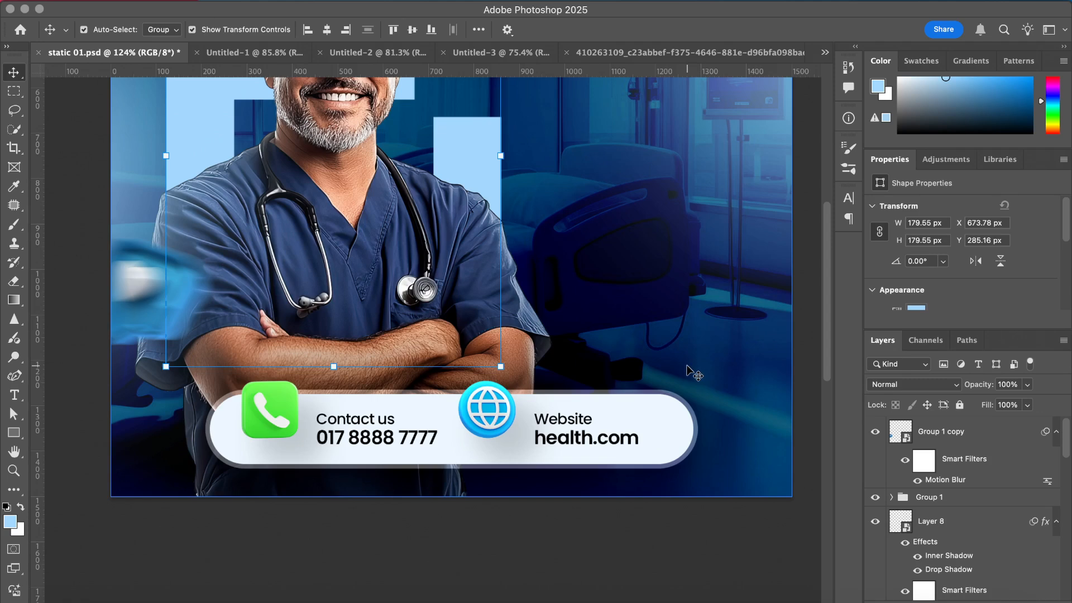
scroll(347, 382, down, 5)
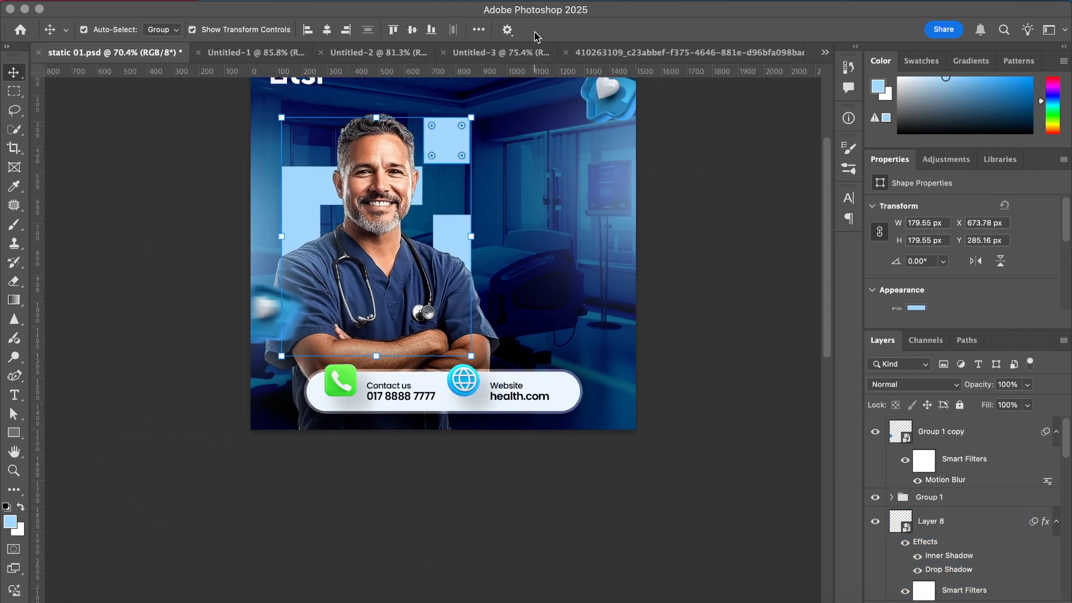
- In Untitled-3, add a new layer above Layer 5 and draw a white rectangle about 966 × 187 px over the doctor's lower body
click(501, 56)
scroll(195, 393, down, 4)
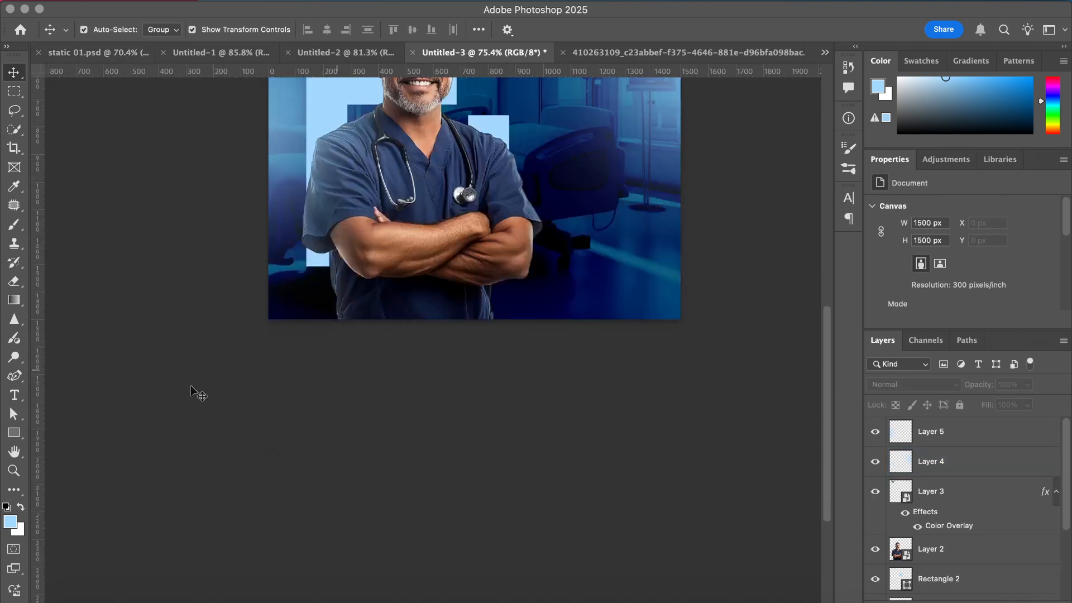
click(15, 433)
scroll(650, 253, up, 3)
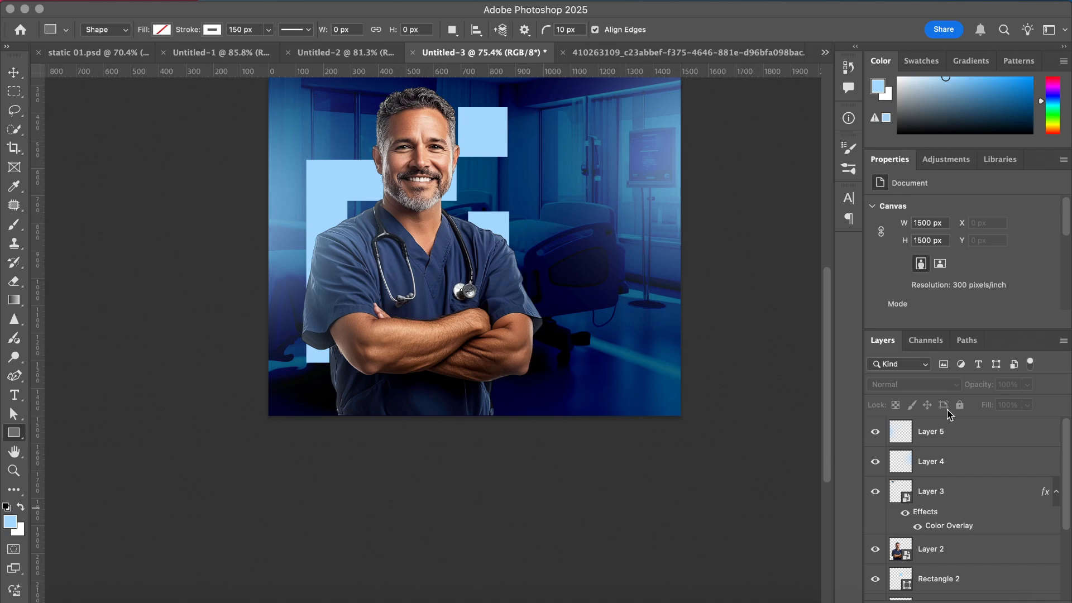
click(958, 439)
key(super+alt+shift+n)
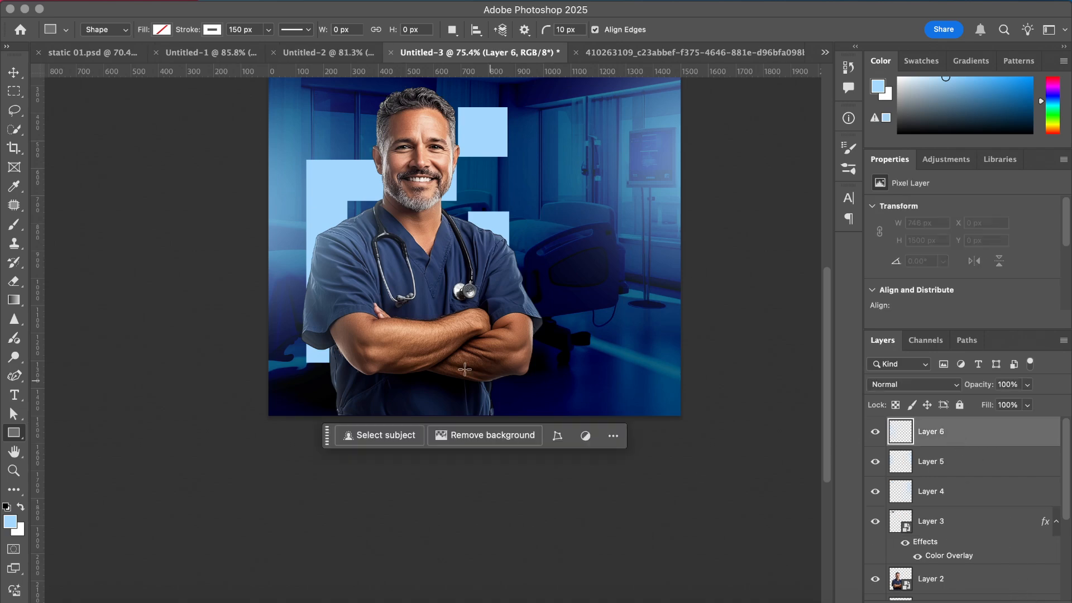
drag(366, 353, 630, 404)
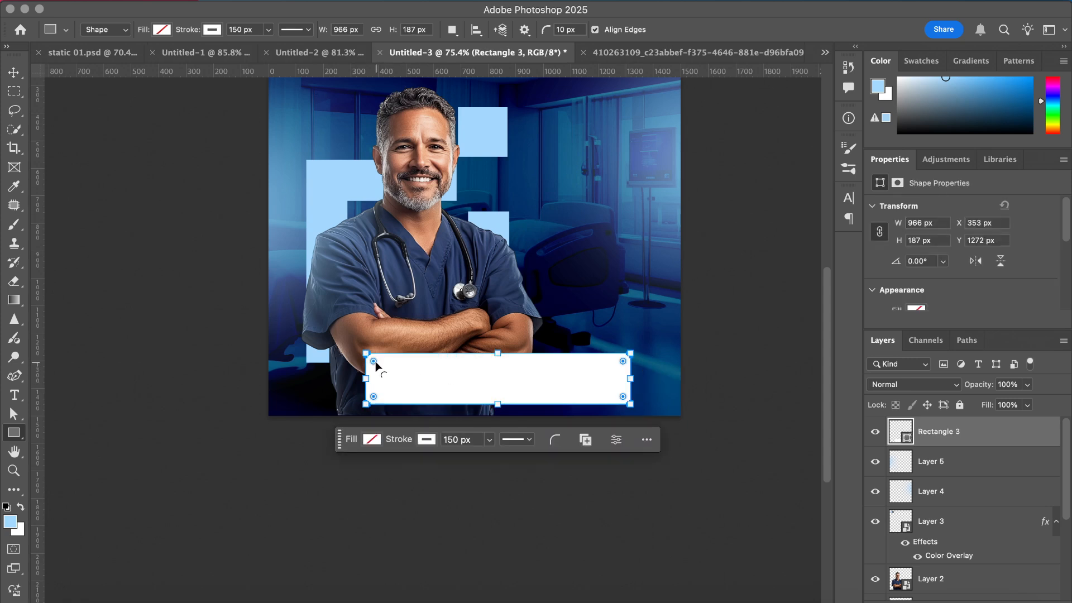
- Fully round the white rectangle's corners into a pill shape and shift it slightly up and left over the doctor's lower body
drag(374, 362, 447, 364)
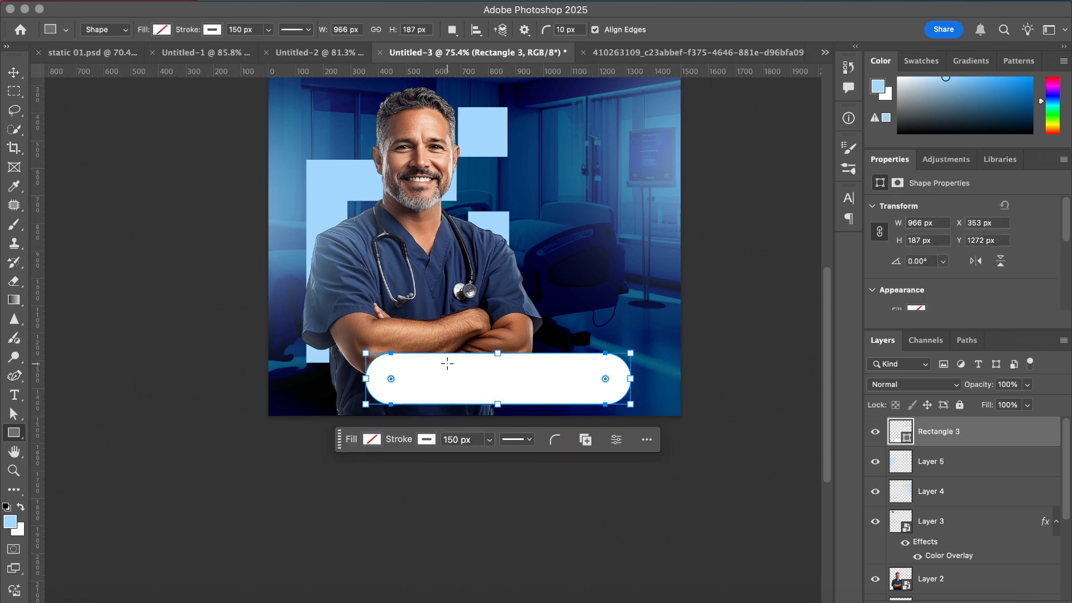
click(14, 72)
drag(485, 383, 461, 374)
- Remove the white stroke from the pill shape by setting its shape stroke to no color
scroll(970, 296, down, 2)
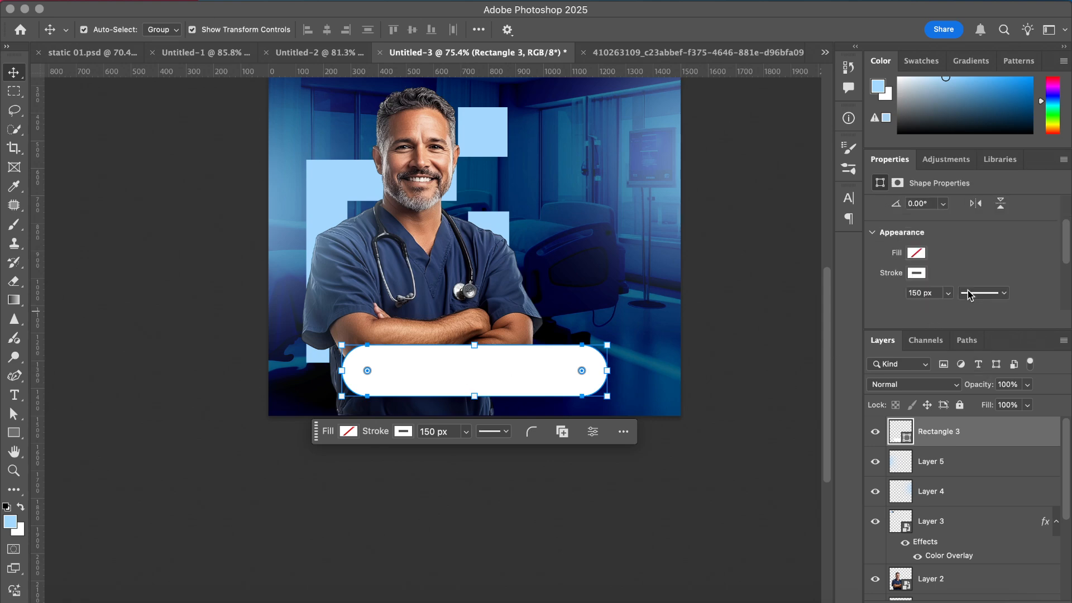
click(915, 273)
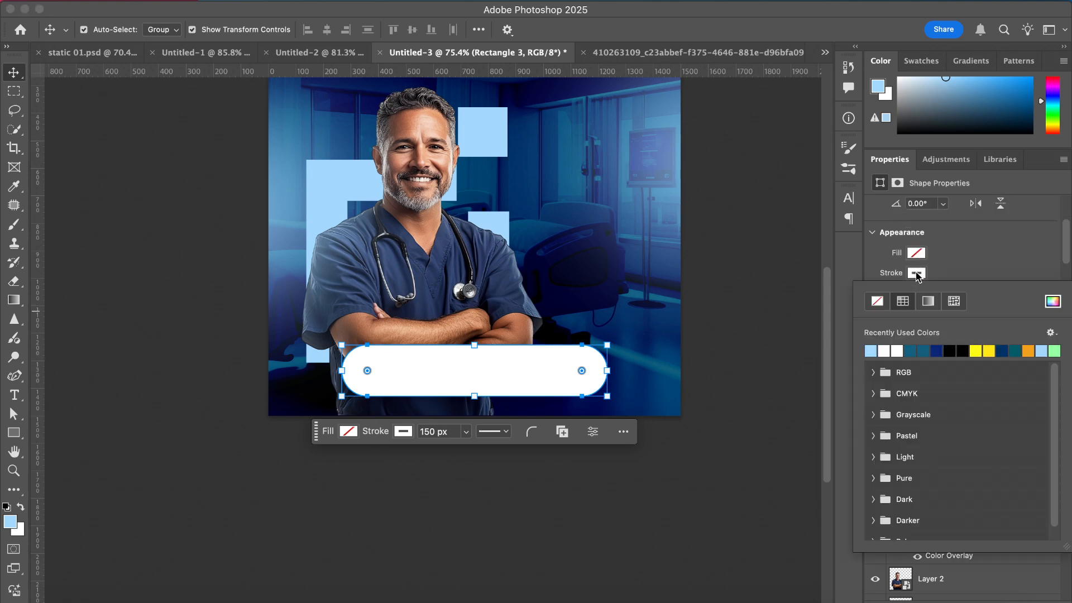
click(917, 274)
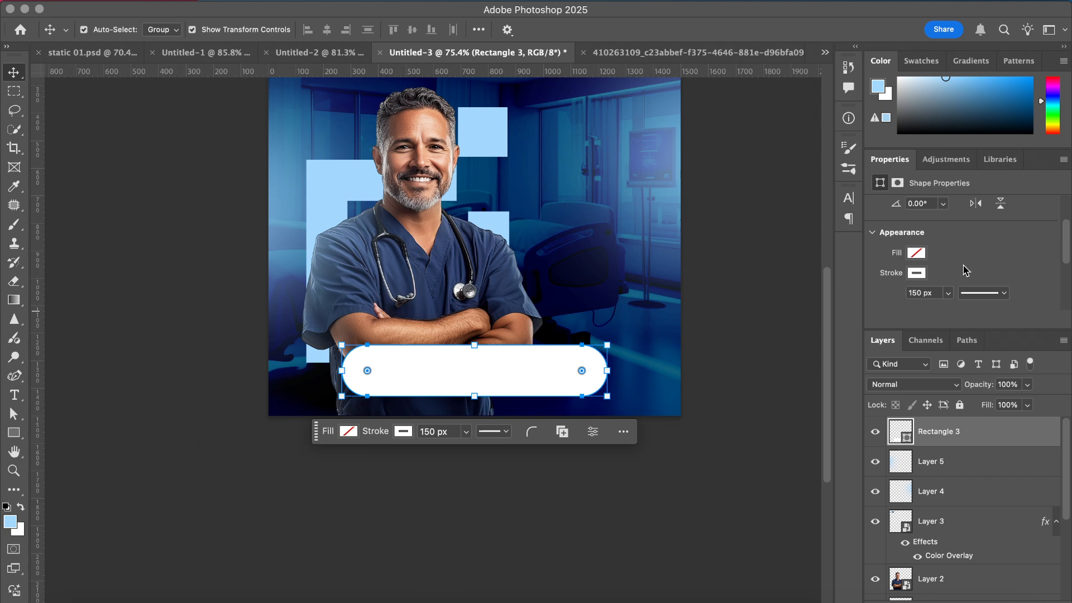
click(9, 436)
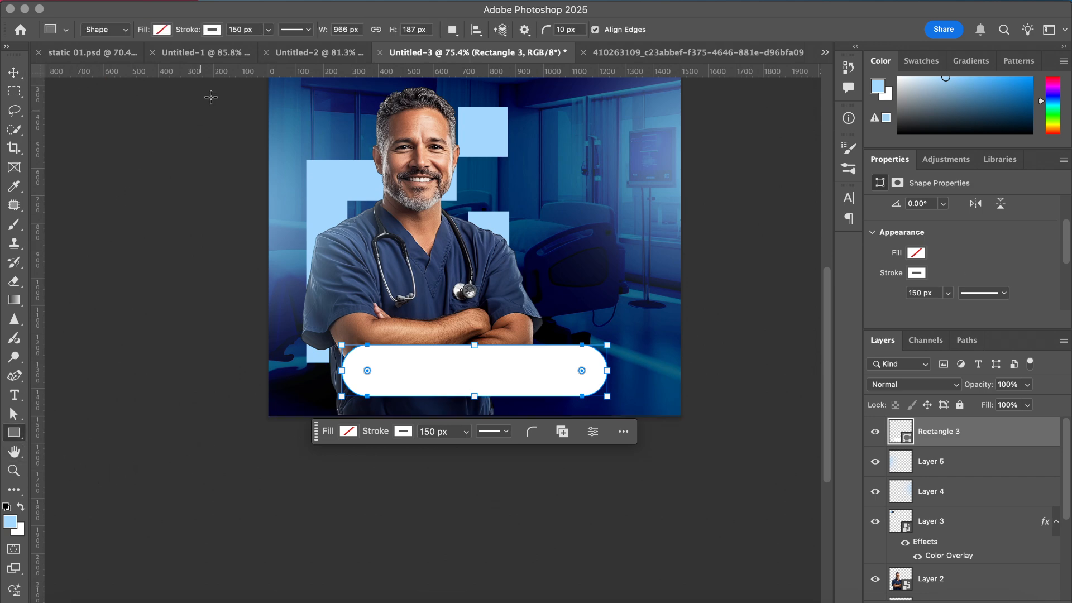
click(915, 274)
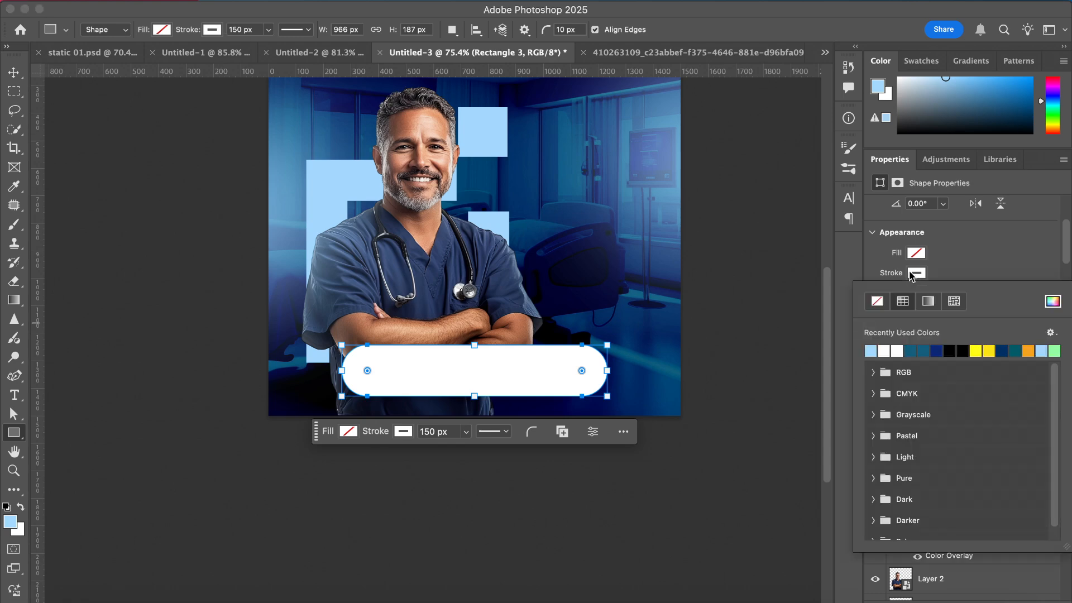
click(877, 303)
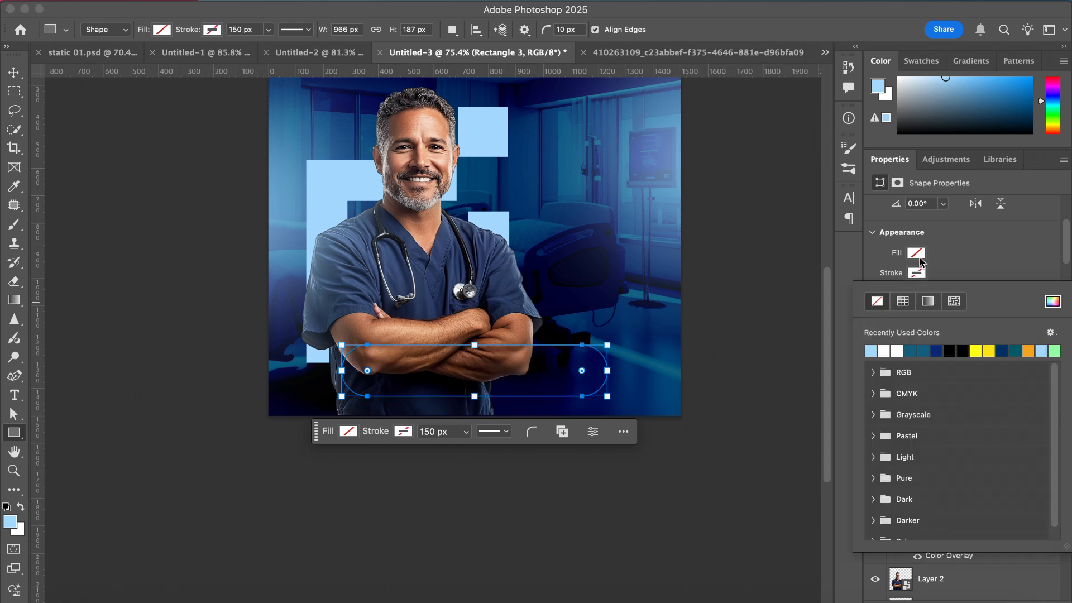
- Fill the pill shape with the very light blue #e0f2ff
click(918, 255)
click(880, 331)
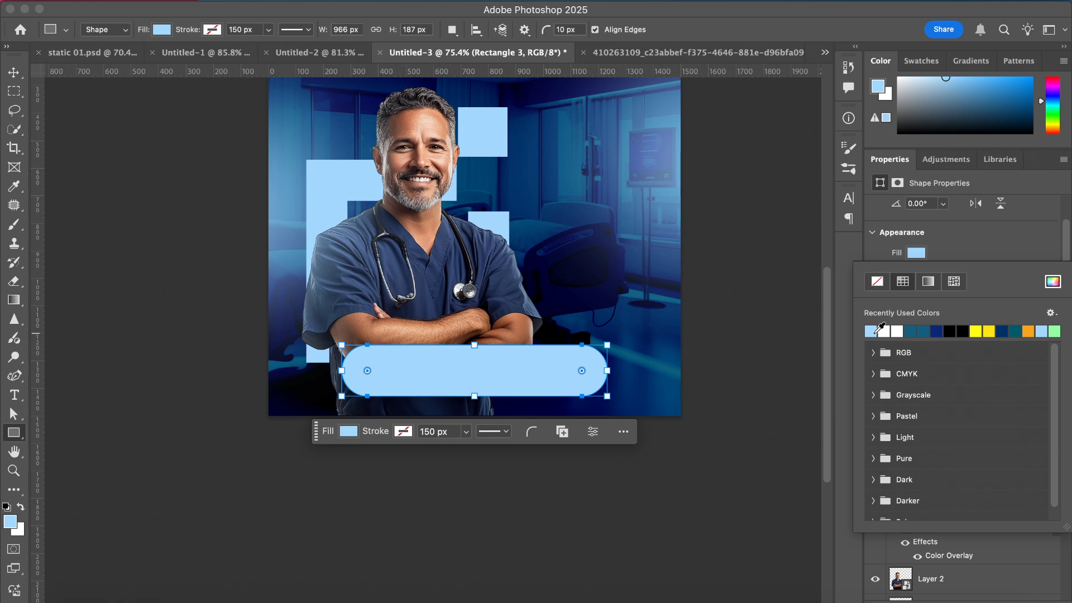
click(1051, 285)
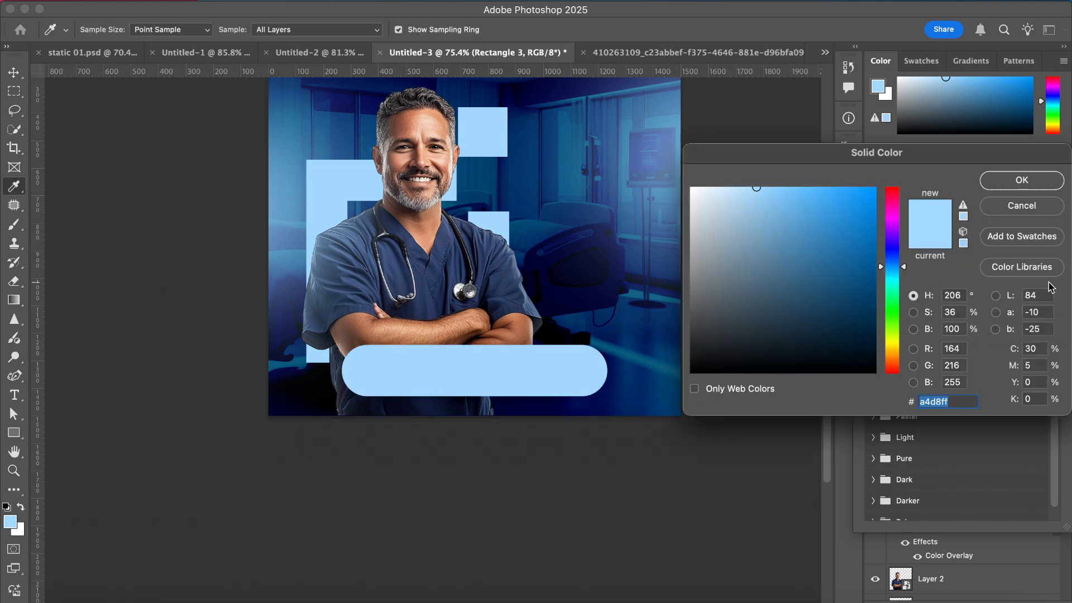
mouse_move(775, 203)
mouse_down()
mouse_move(749, 201)
mouse_move(712, 170)
mouse_up()
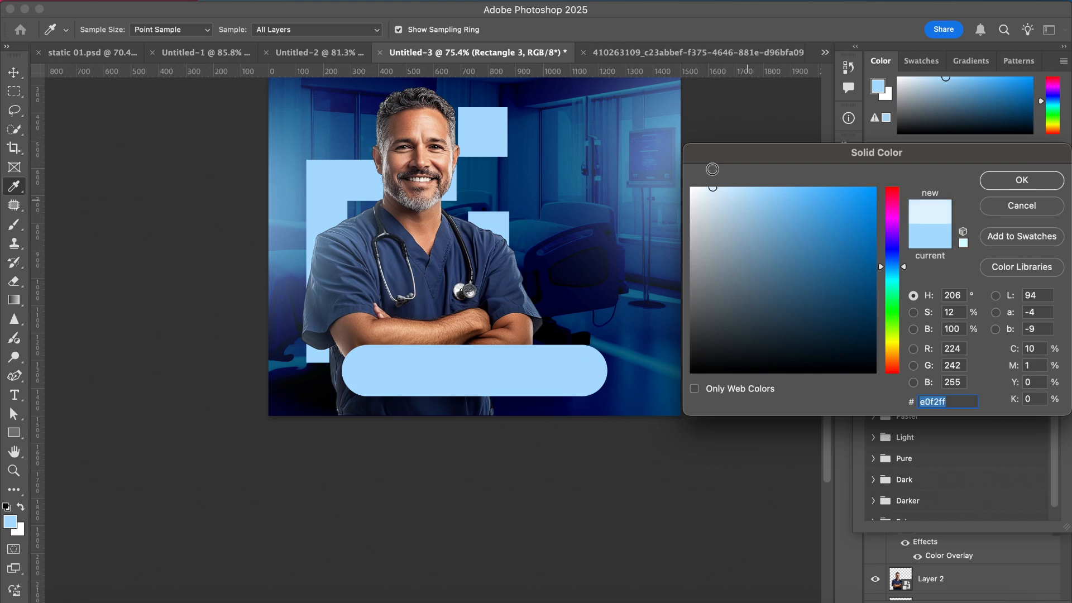
click(989, 179)
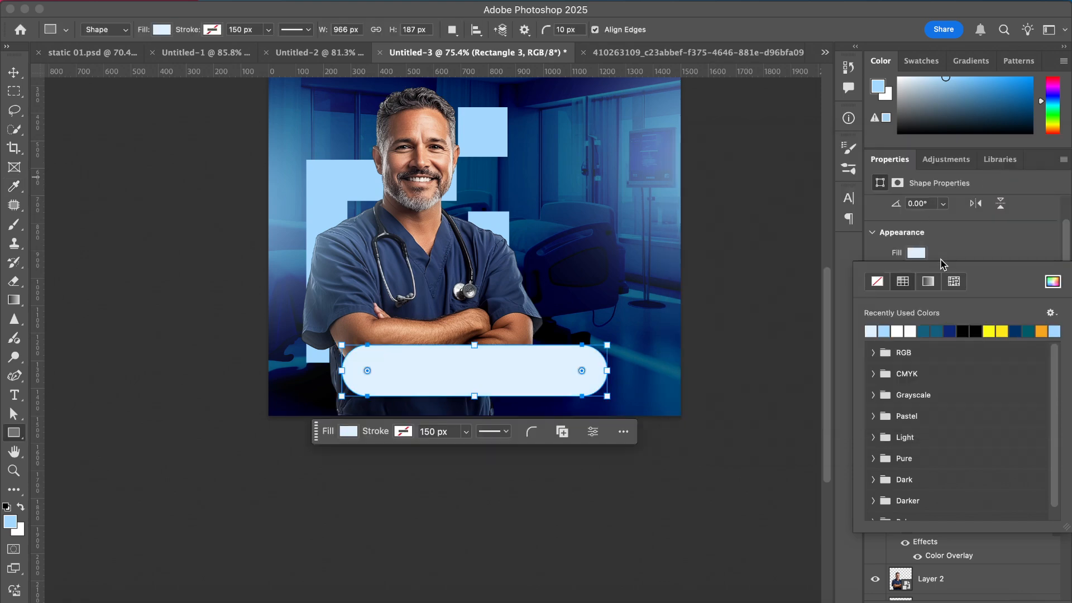
click(960, 239)
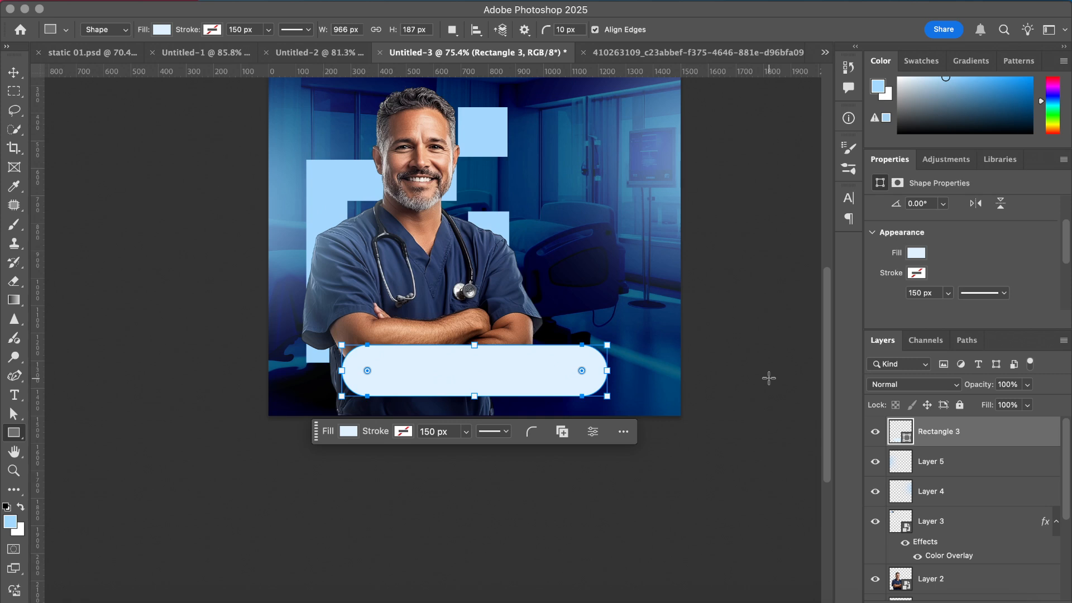
- Add a white 10 px outside Stroke layer effect at 20% opacity to Rectangle 3, check its edge up close and deselect the shape
right_click(988, 445)
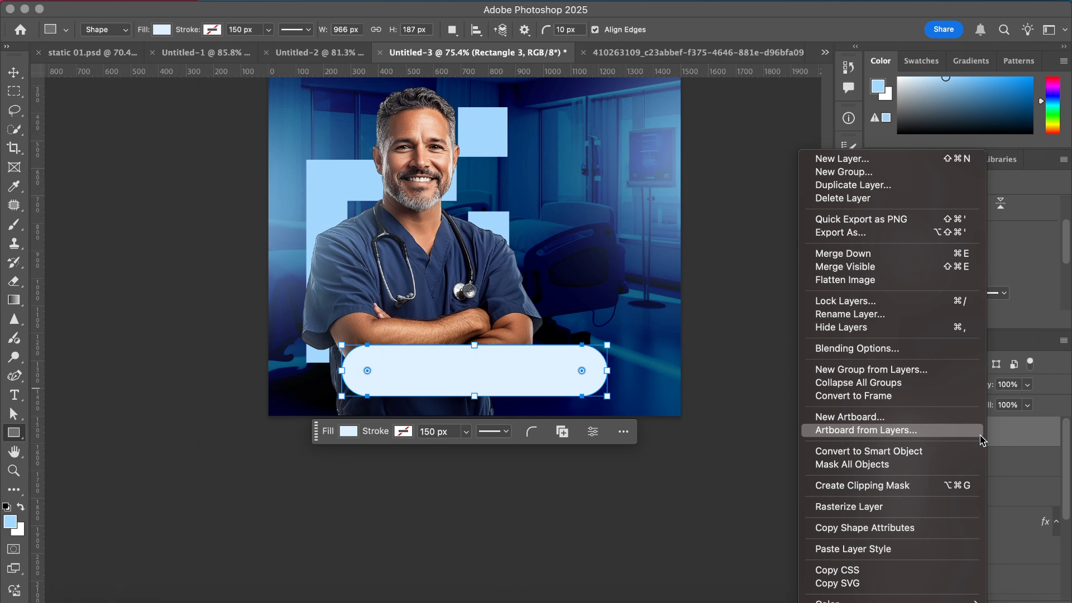
click(901, 348)
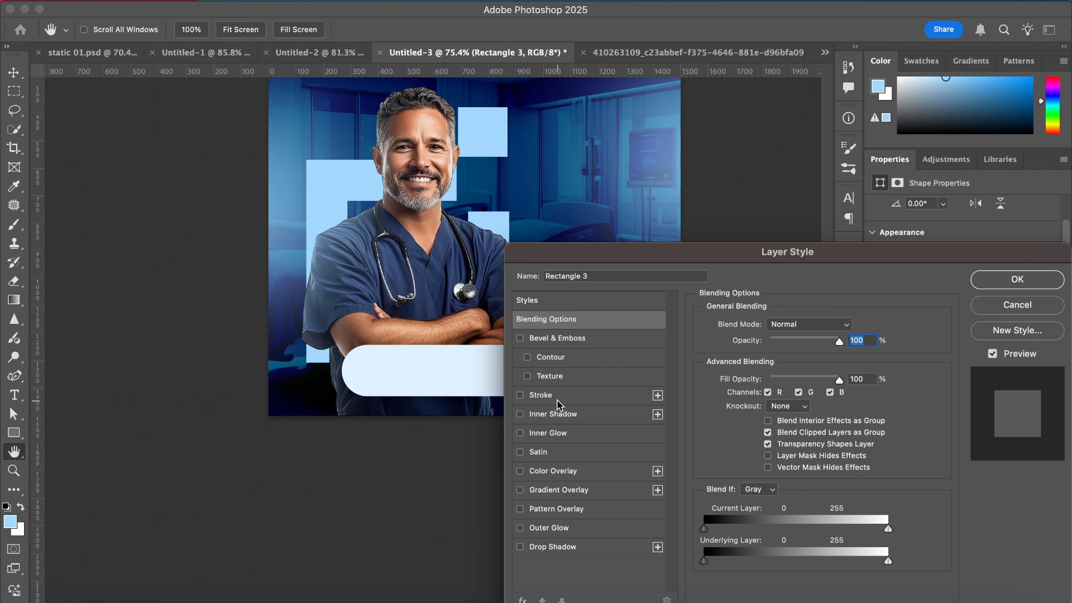
click(557, 397)
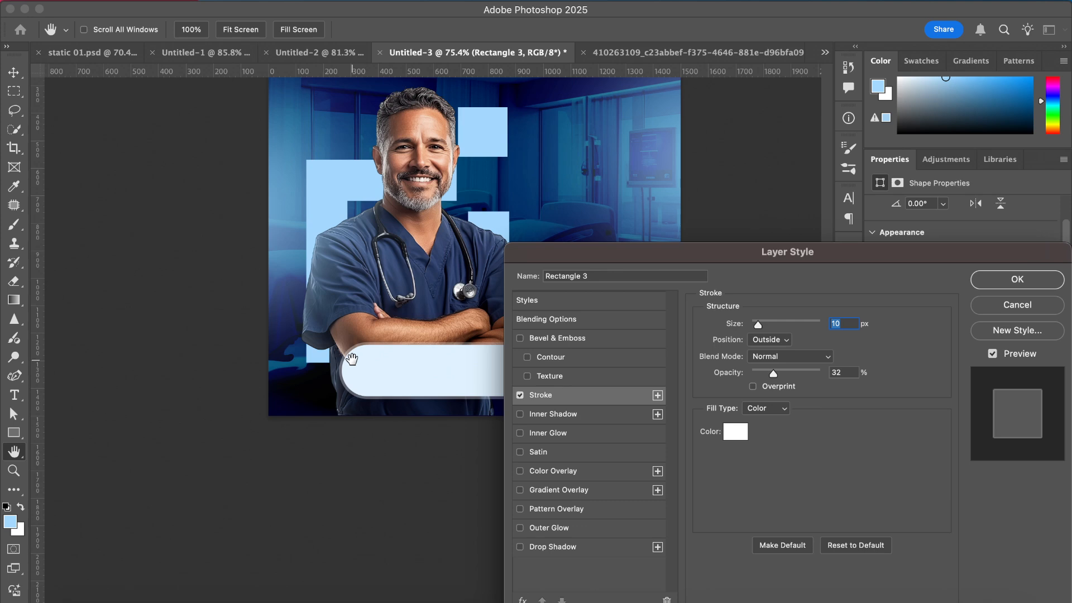
click(778, 373)
drag(791, 376, 960, 371)
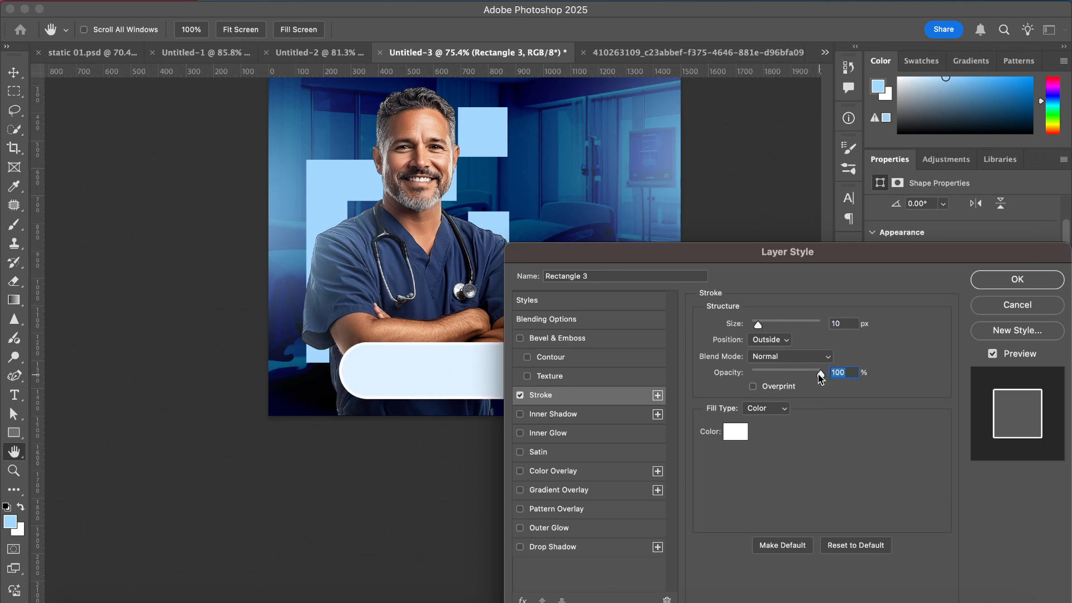
drag(824, 374, 766, 377)
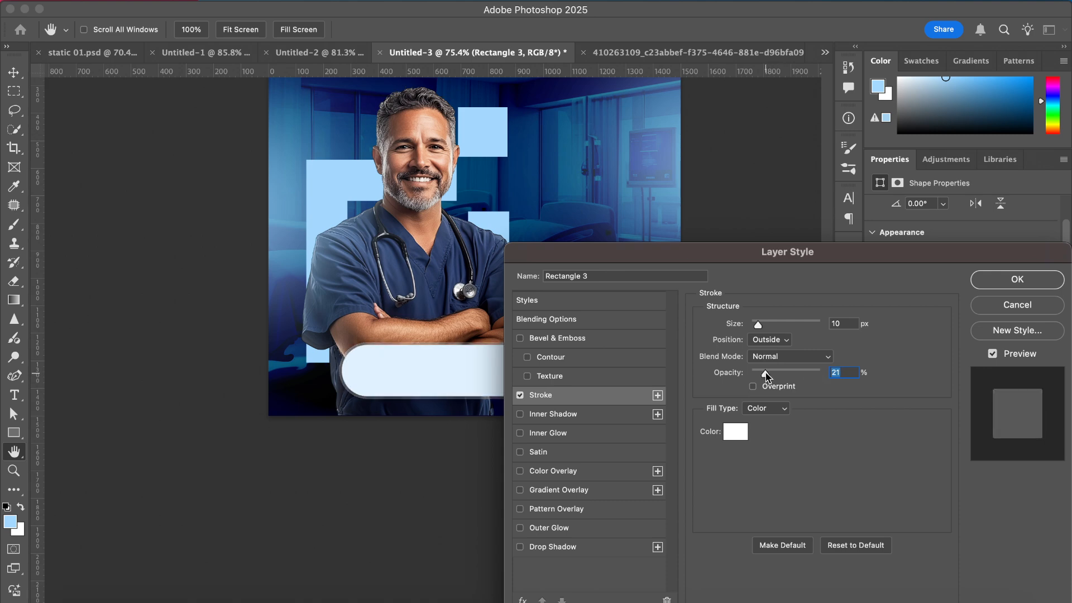
text(20)
click(1013, 284)
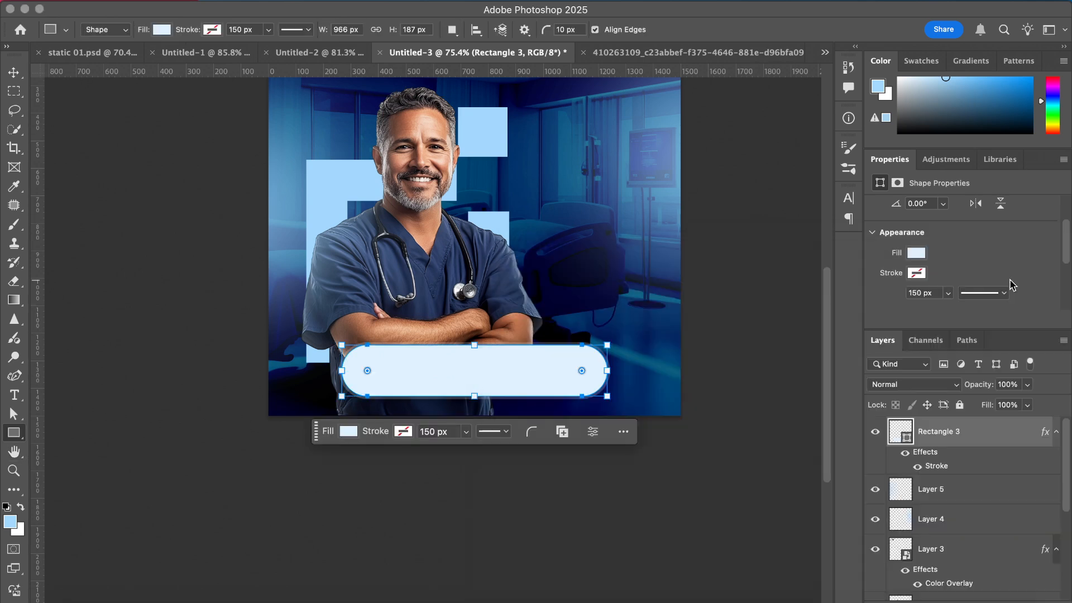
scroll(506, 328, up, 5)
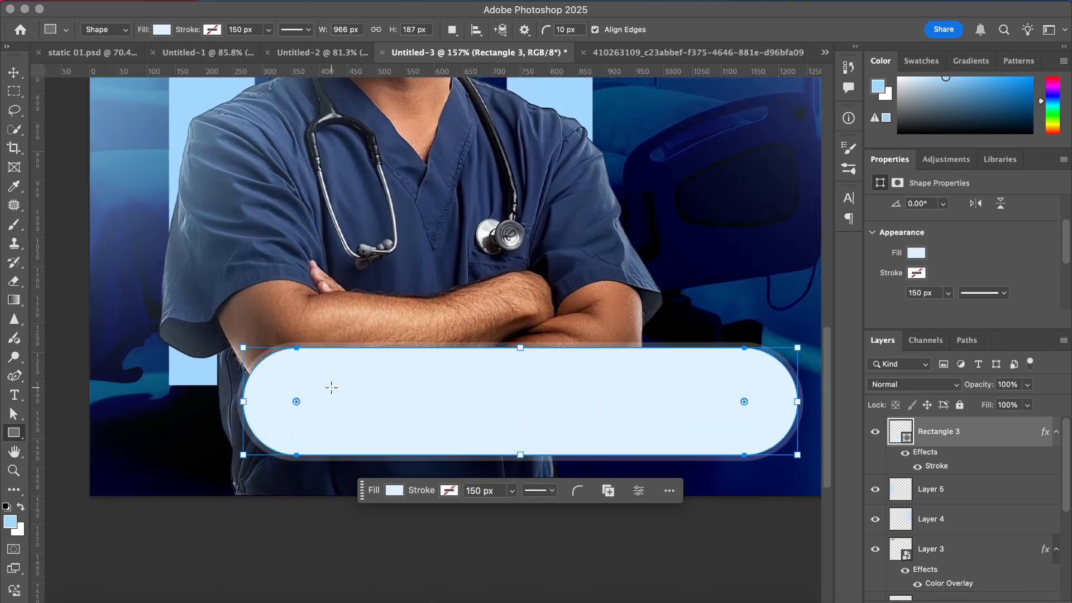
scroll(331, 387, up, 3)
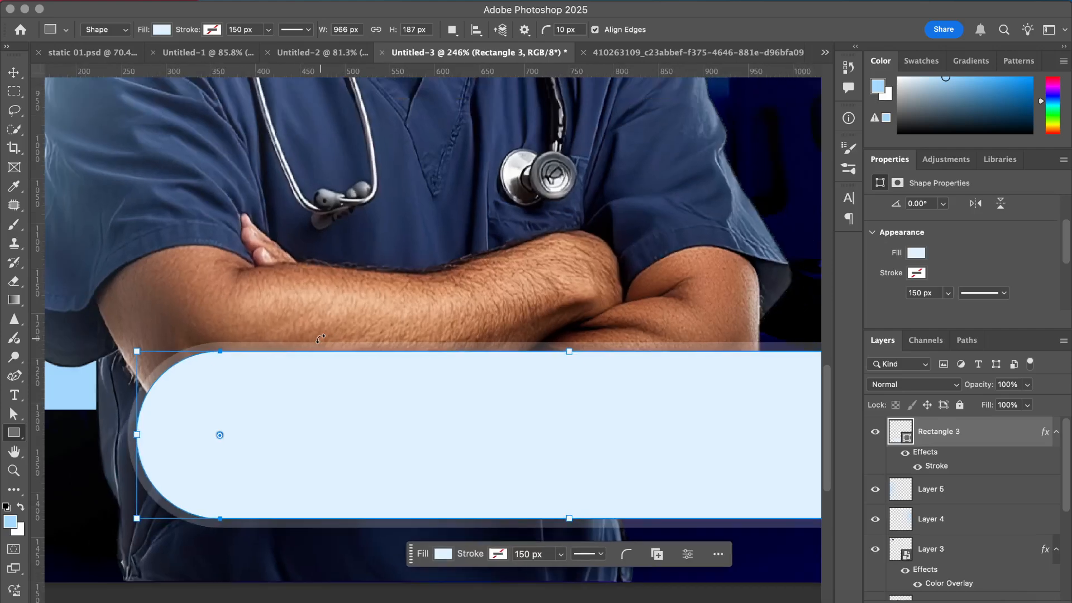
scroll(320, 339, down, 5)
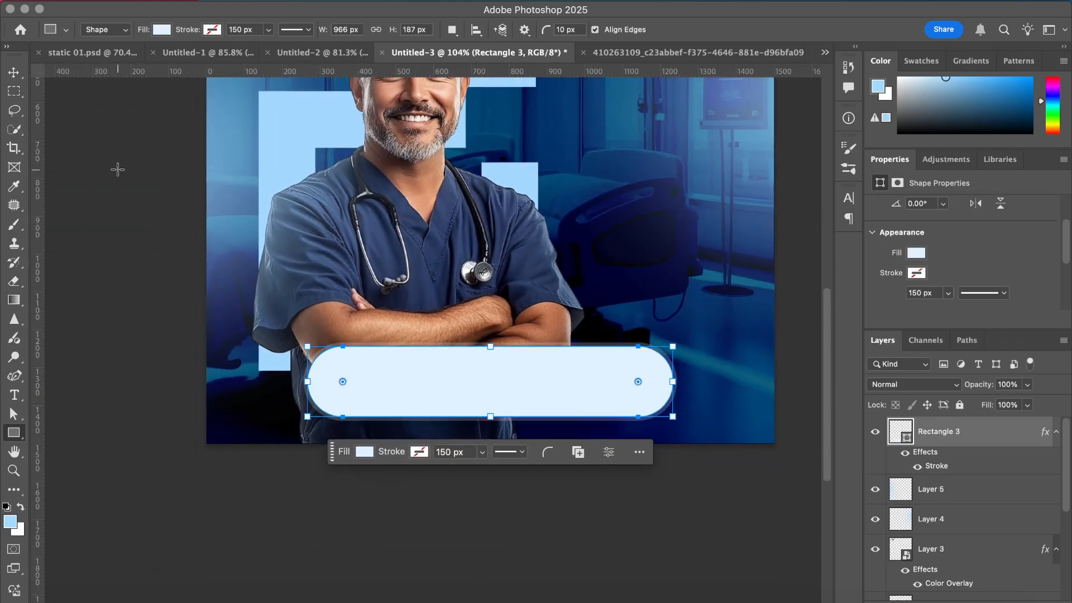
click(13, 72)
click(122, 159)
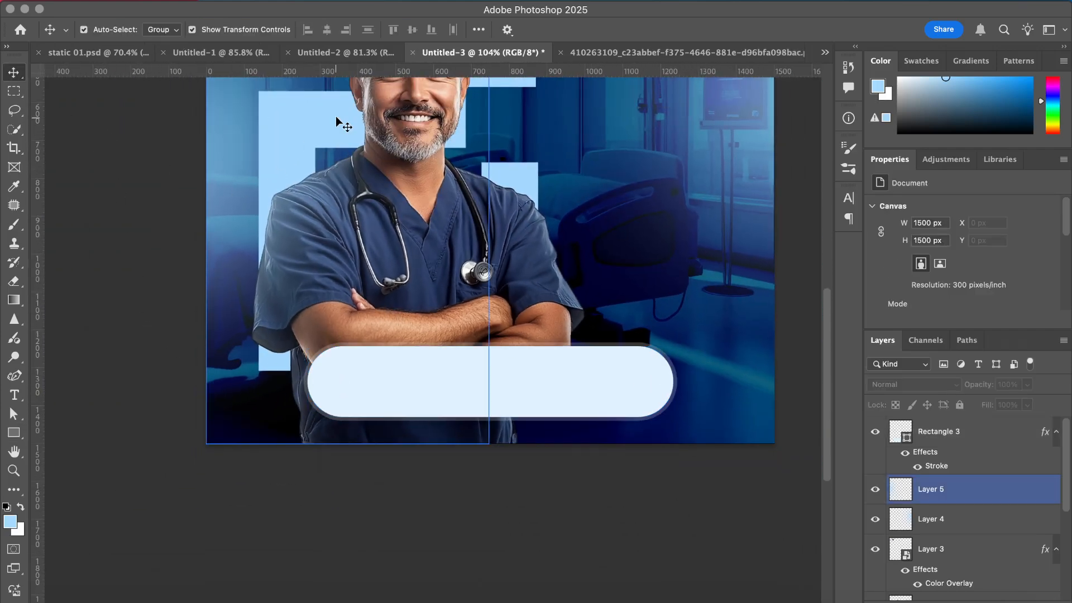
- Select the phone icon in static 01.psd, then switch to Chrome and browse IconScout's free "website" 3D illustrations for a globe icon
click(95, 52)
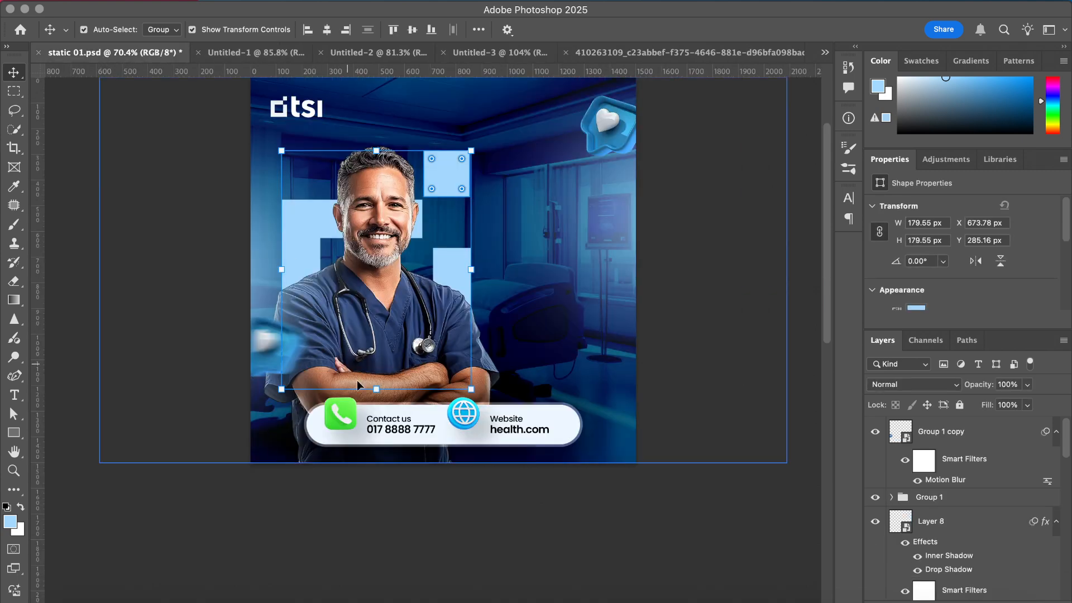
click(340, 415)
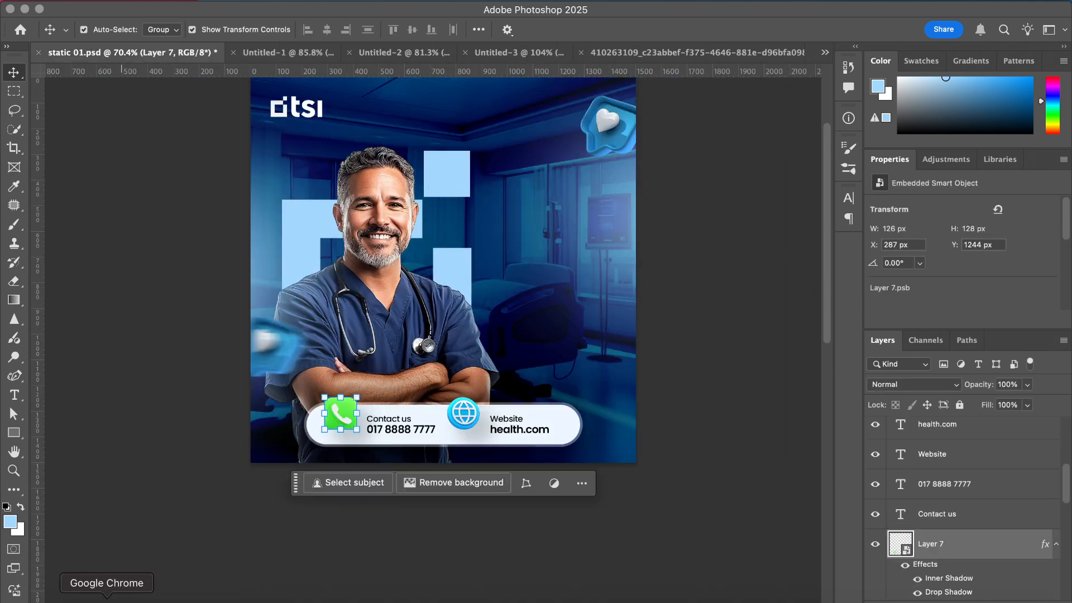
click(107, 599)
click(679, 18)
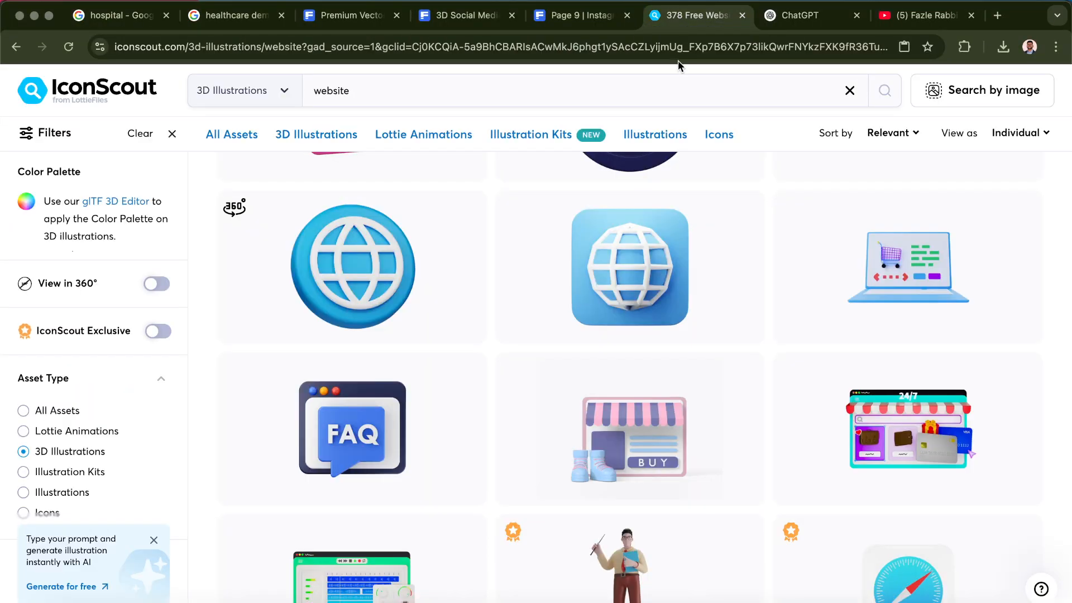
scroll(426, 293, up, 2)
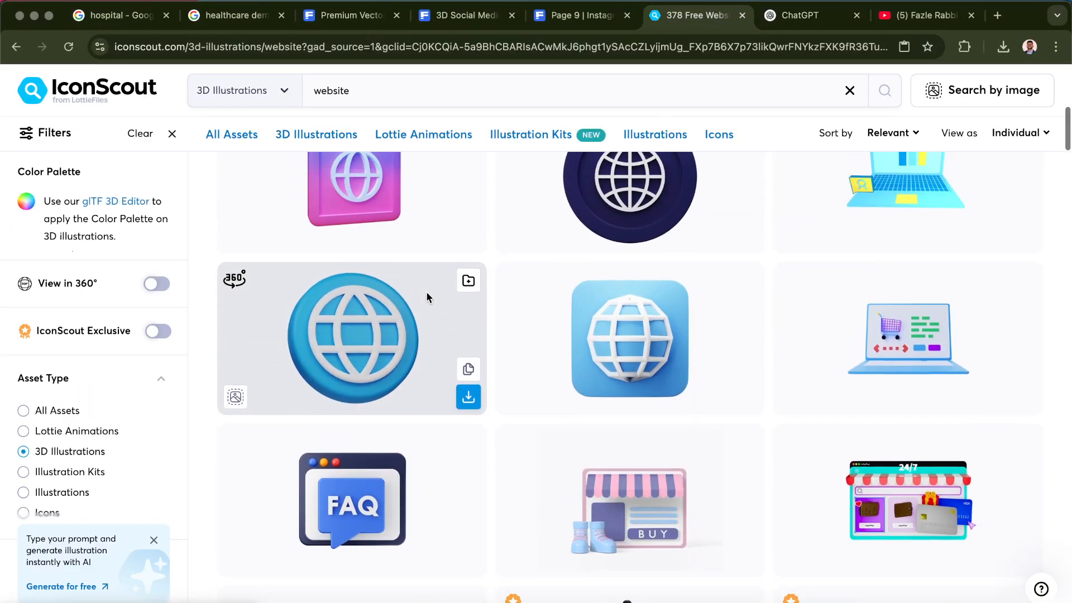
scroll(427, 291, up, 5)
scroll(520, 305, down, 3)
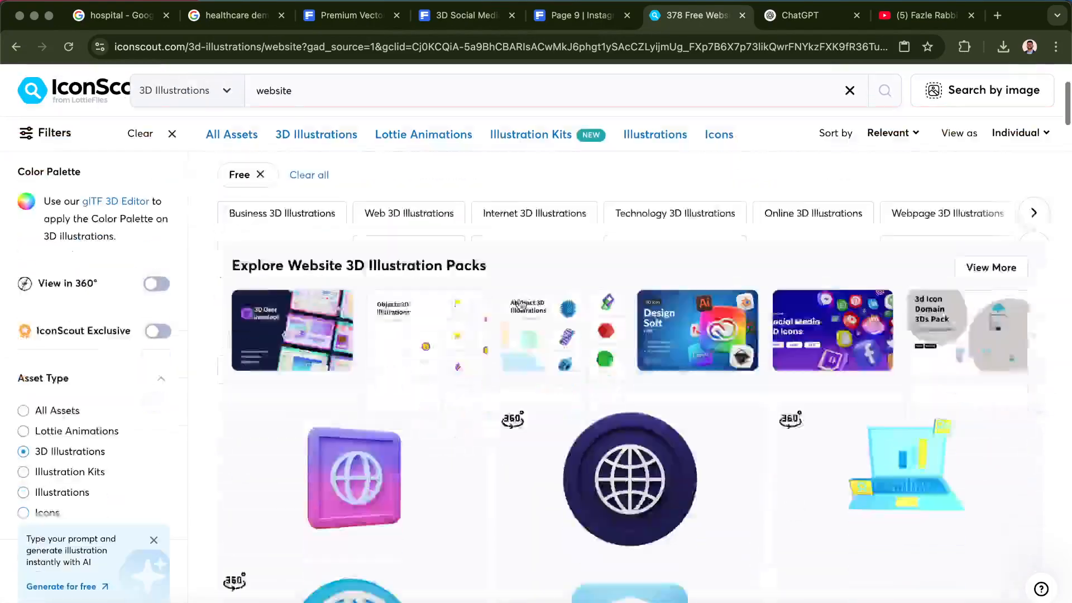
scroll(520, 305, down, 2)
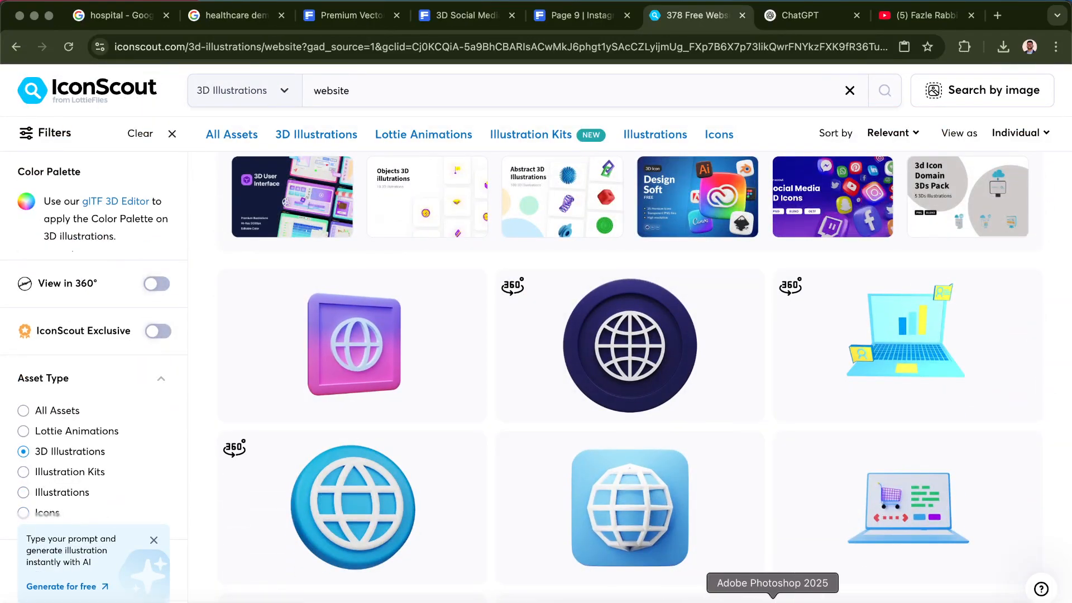
- Back in Photoshop, copy the phone and globe icons from static 01.psd into Untitled-3 and place them along the contact bar's upper edge
click(772, 598)
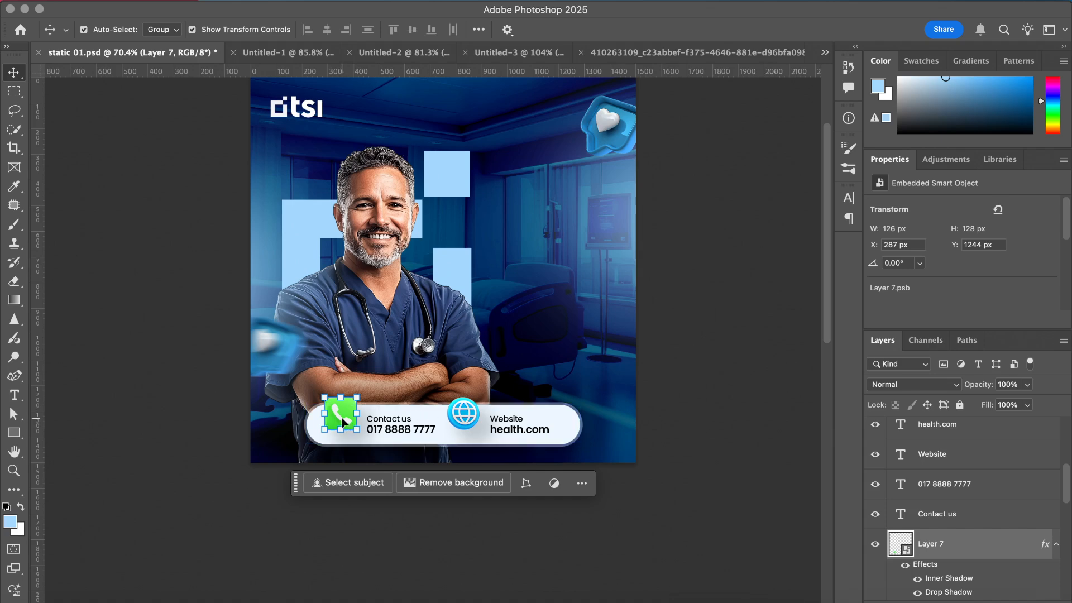
shift+click(469, 416)
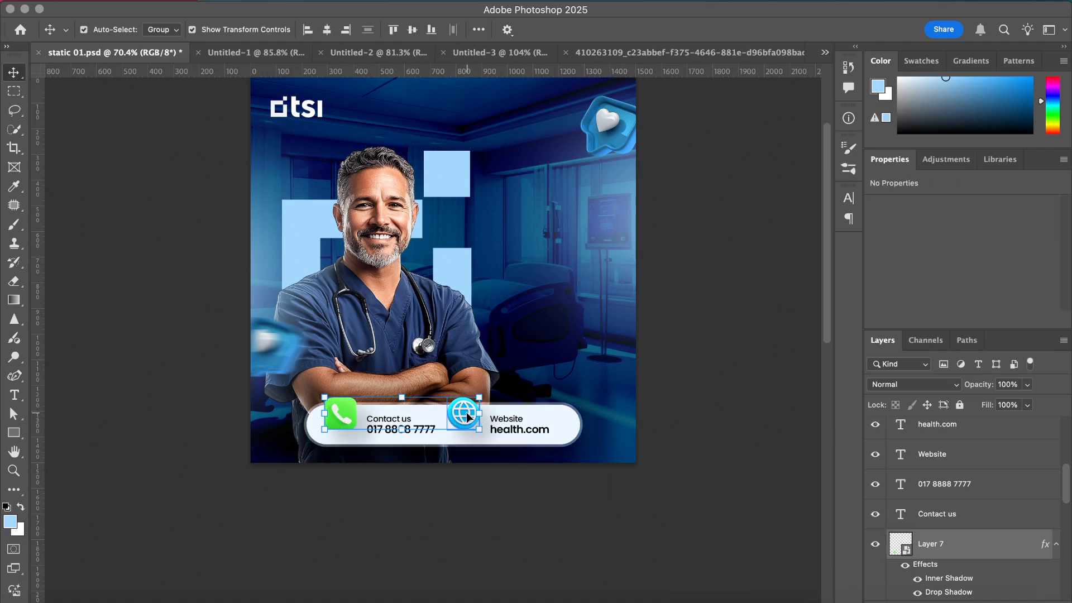
drag(469, 417, 486, 535)
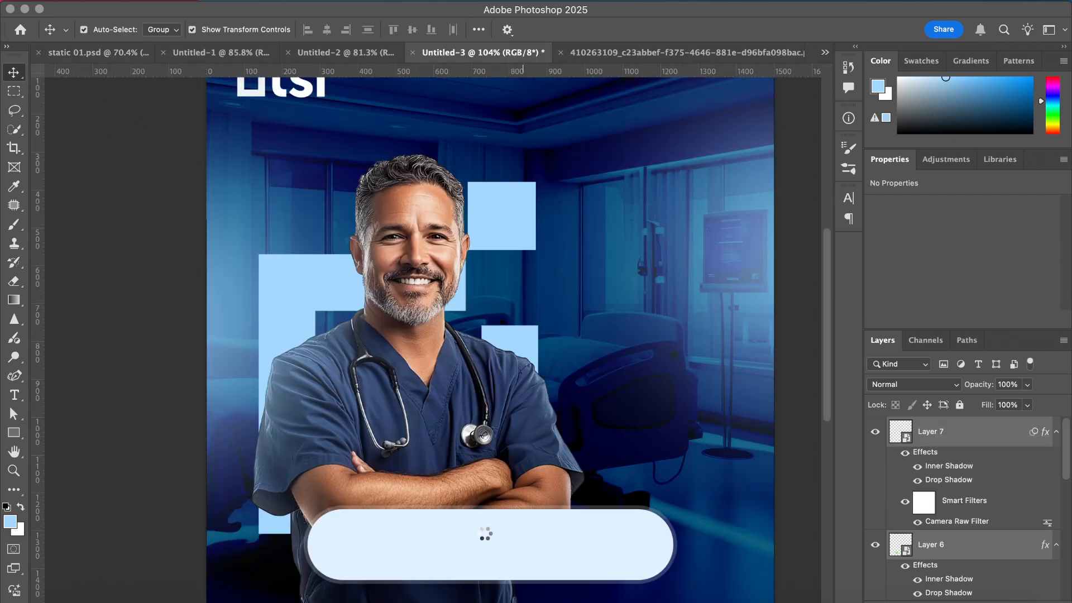
drag(578, 536, 547, 531)
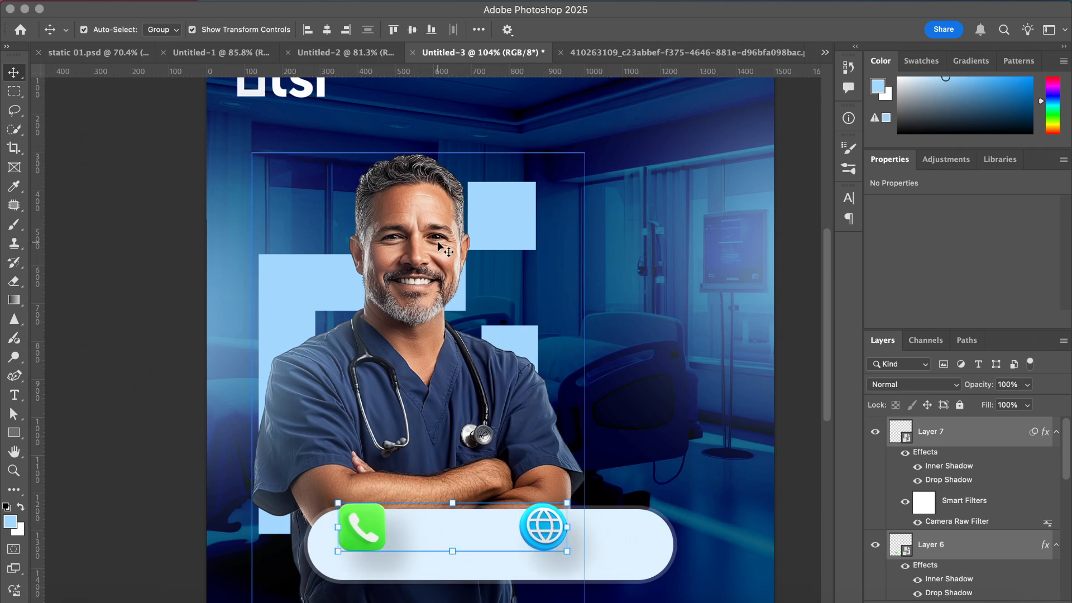
- Return to static 01.psd and examine the finished layout, including the contact bar's labels and the heart icons
click(103, 52)
scroll(547, 335, down, 3)
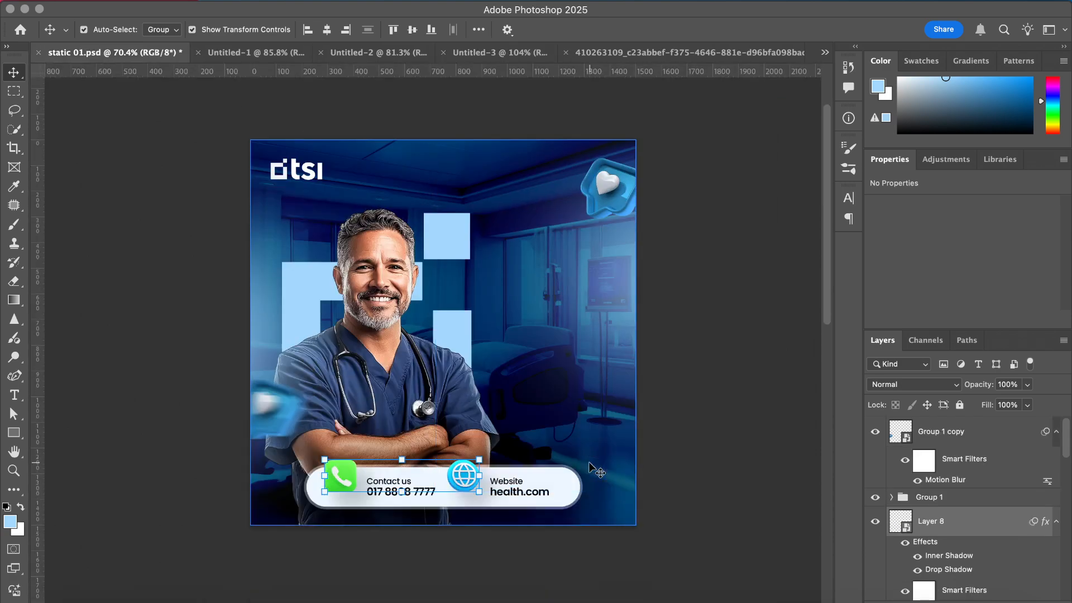
scroll(423, 331, up, 3)
scroll(422, 331, down, 2)
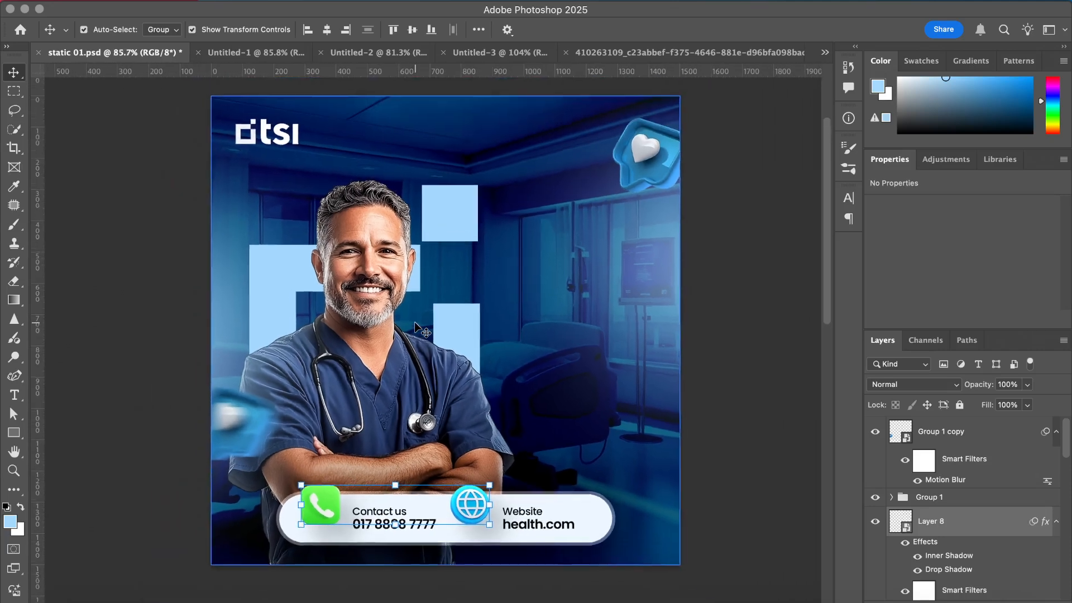
scroll(416, 324, up, 1)
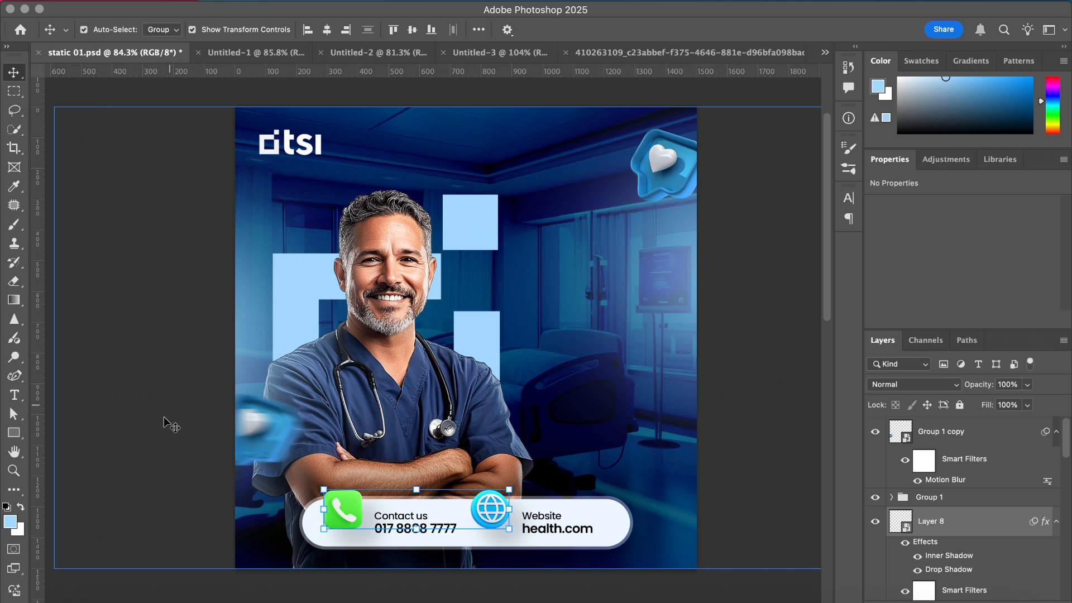
- Switch to Chrome, go to the open ChatGPT page and begin a message with "gpt kmn aco?"
click(101, 597)
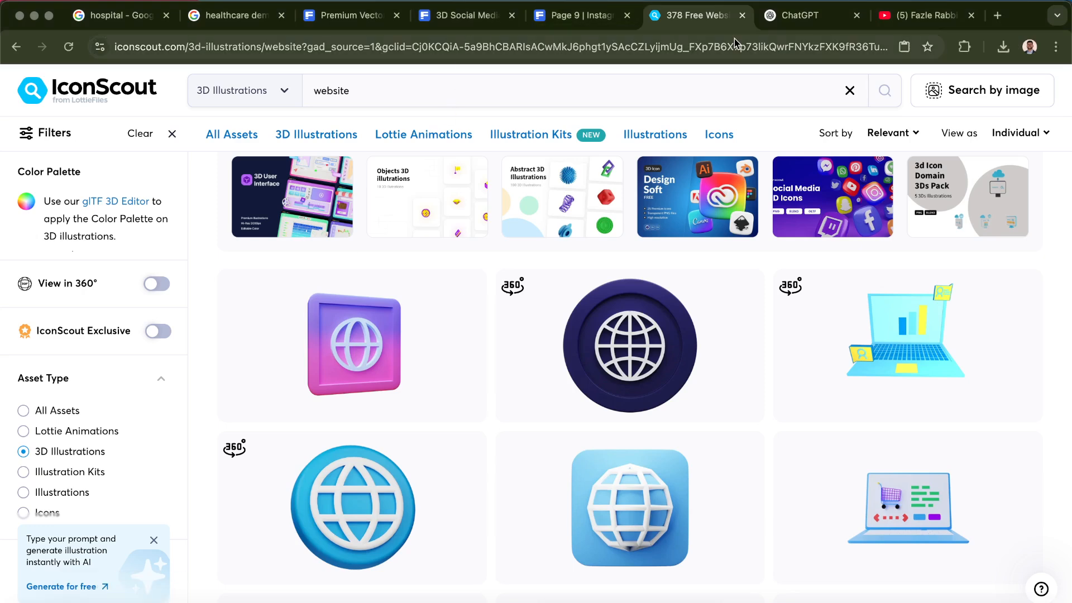
click(799, 15)
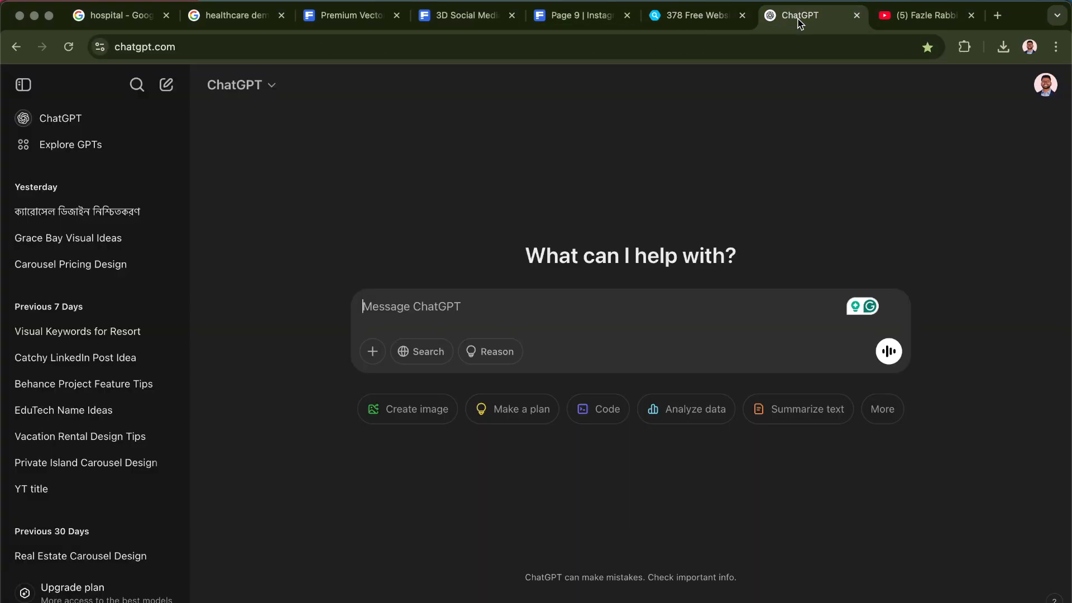
click(386, 309)
text(gpt)
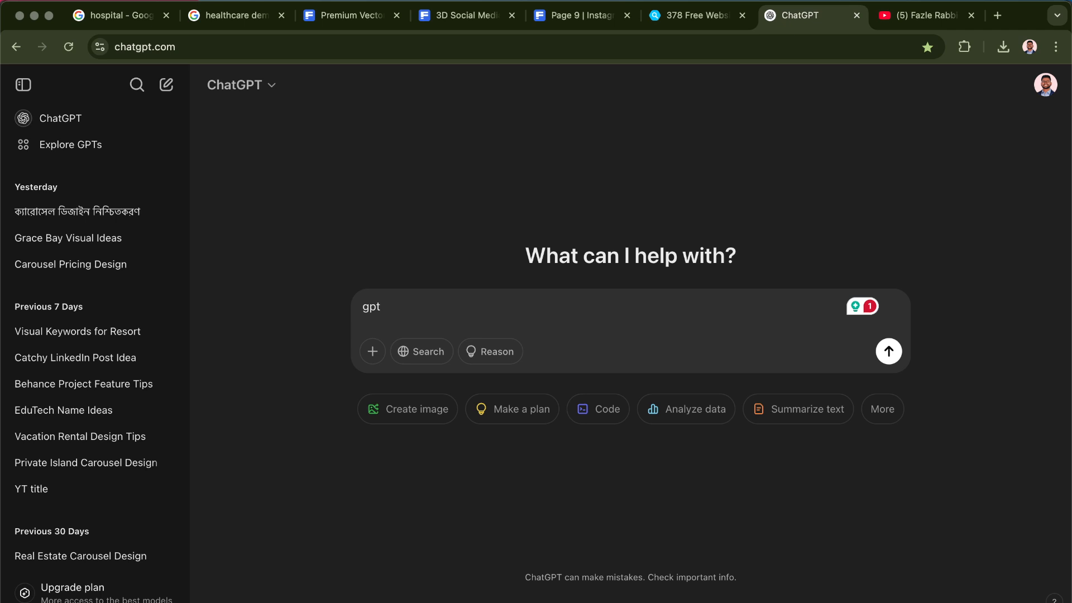
text(kmn aco?)
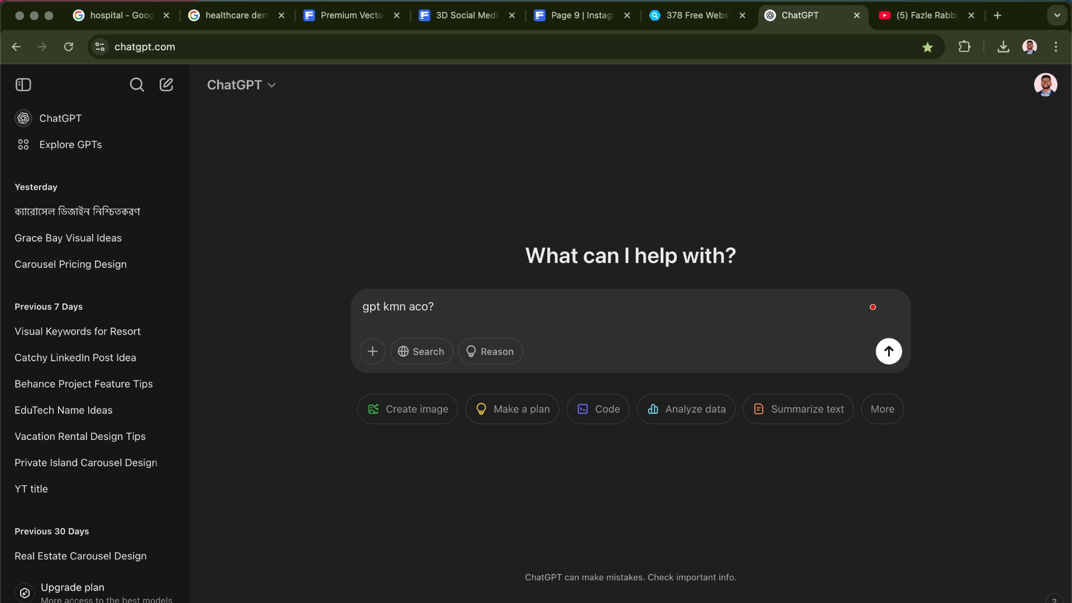
- On a new line, add "tumi amk aktu help koro ami akta healthcare er social media design korci tumi choto akta content deu" and send the message
key(shift+Return)
text(tumi a)
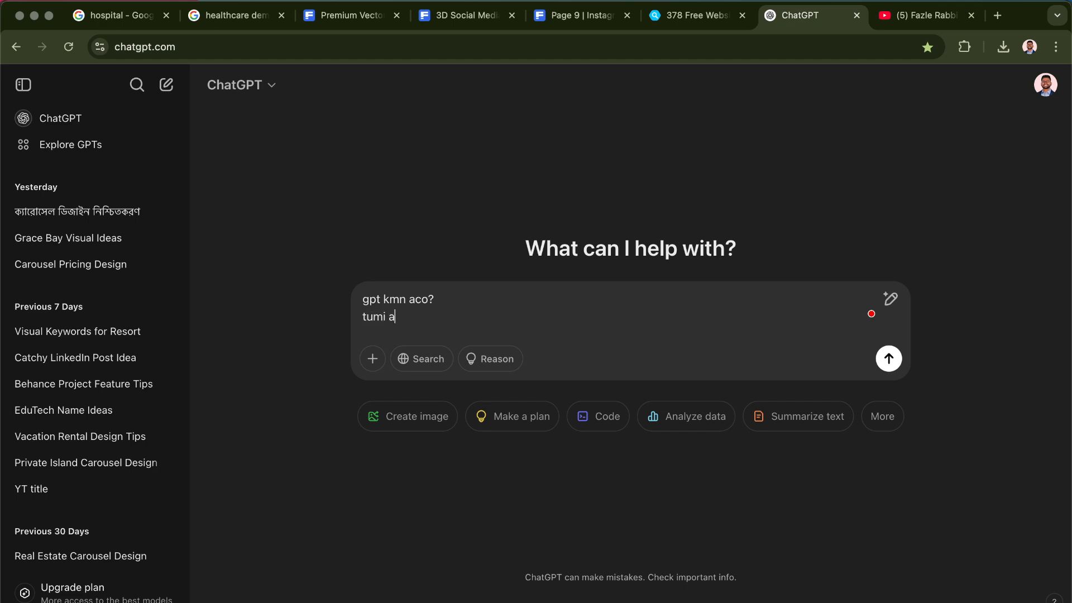
text(mk aktu help koro)
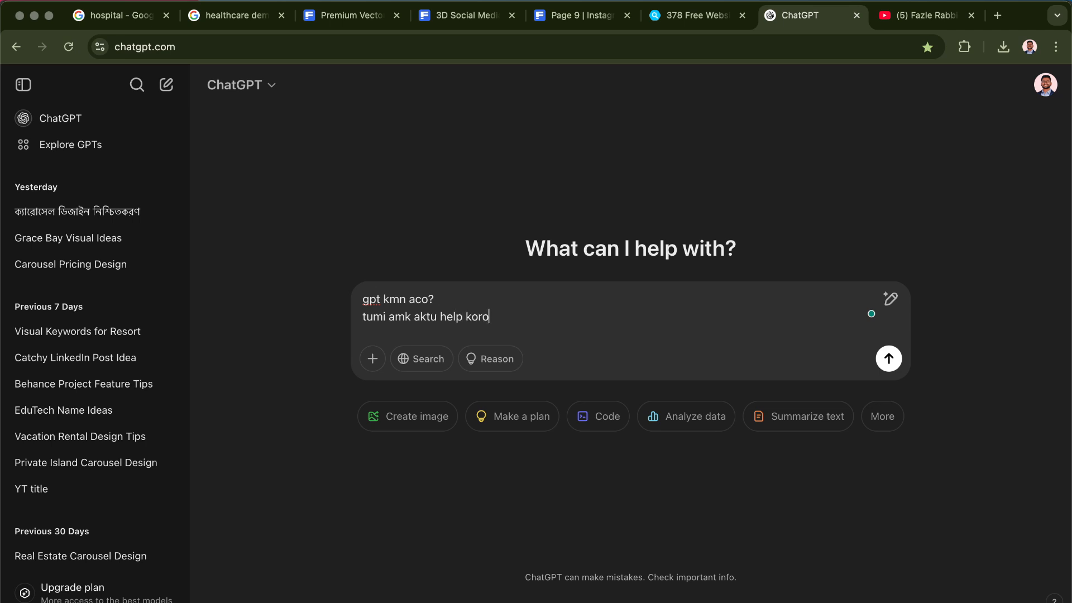
text( ami akta healthcare er)
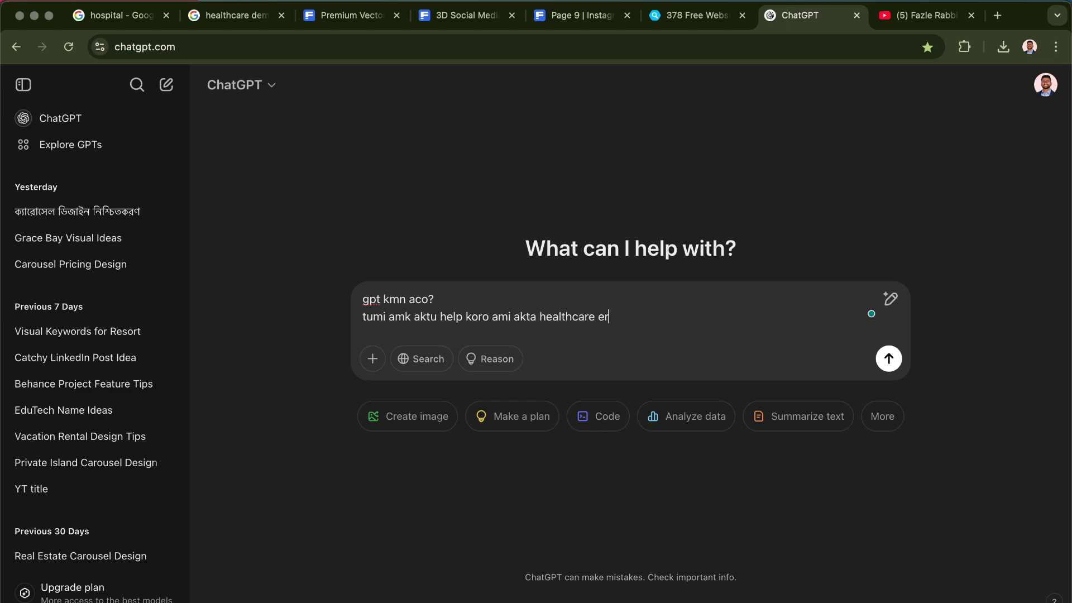
text( social media design k)
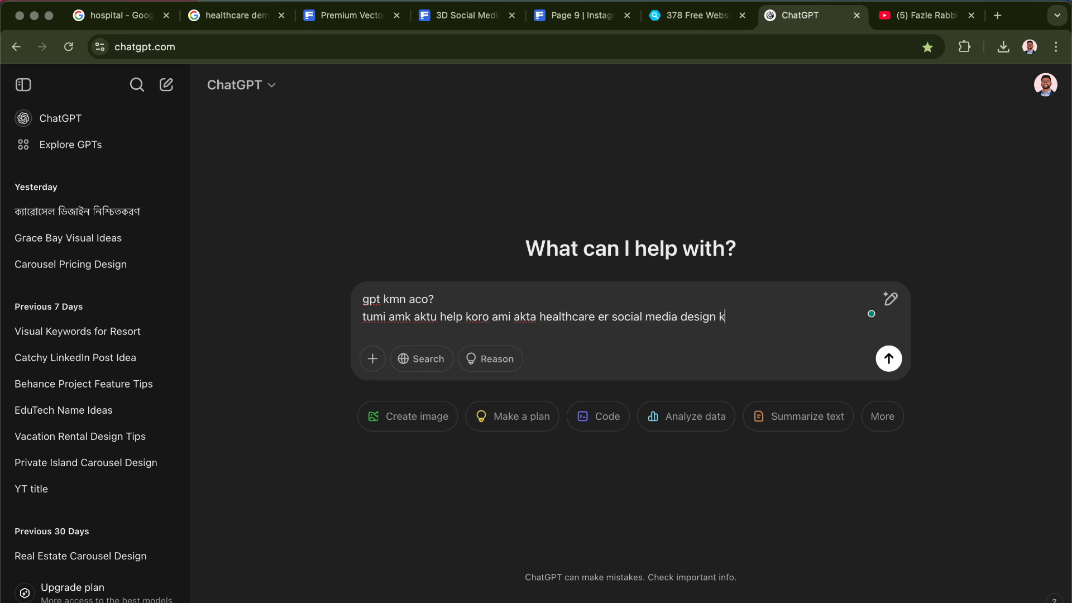
text(orci )
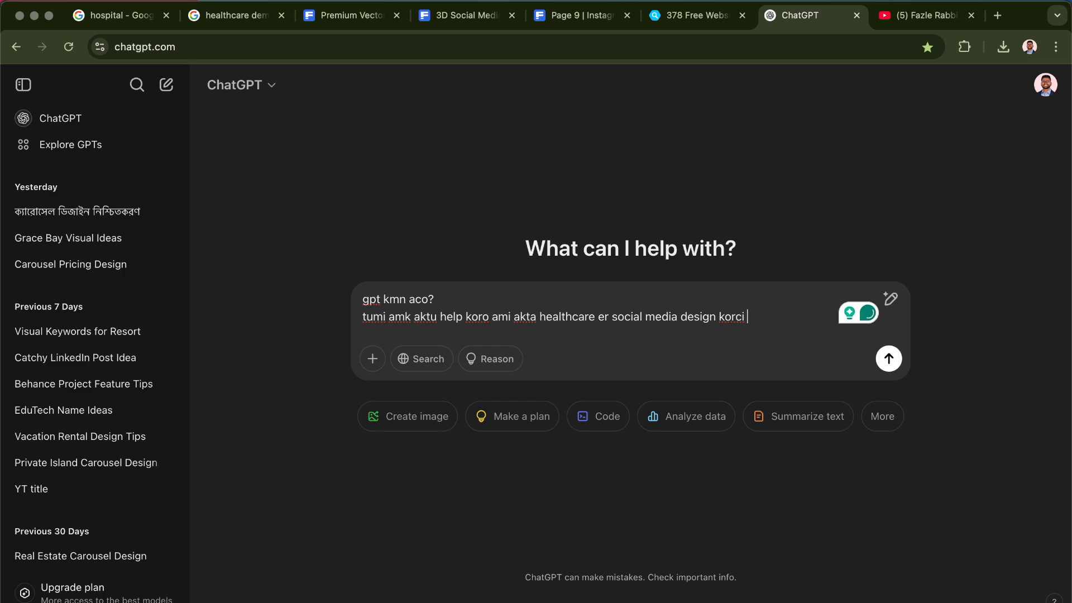
text(tumi ch)
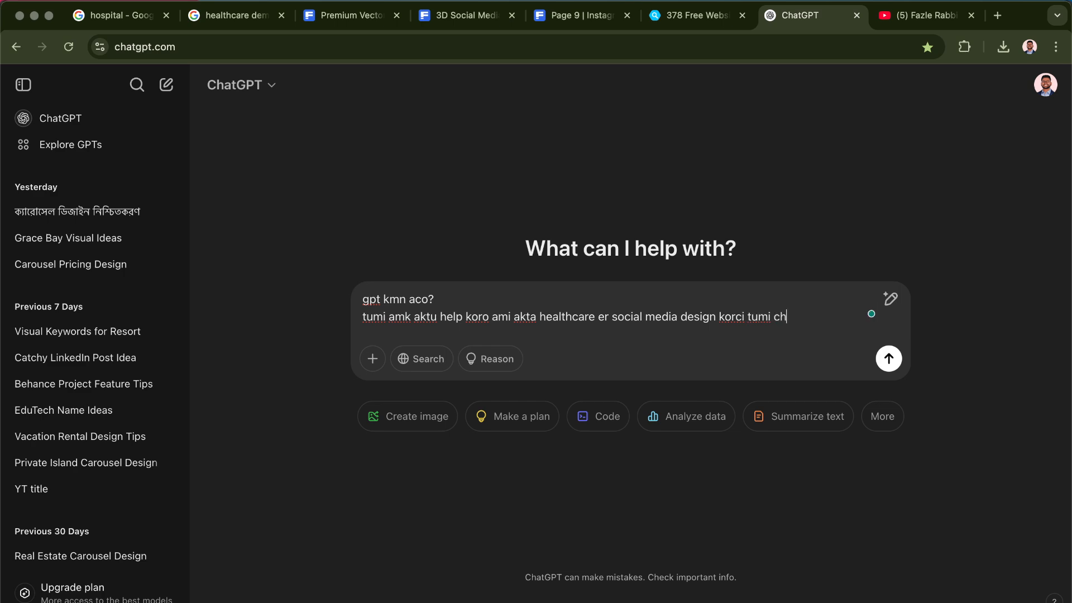
text(oto akta content deu)
key(Return)
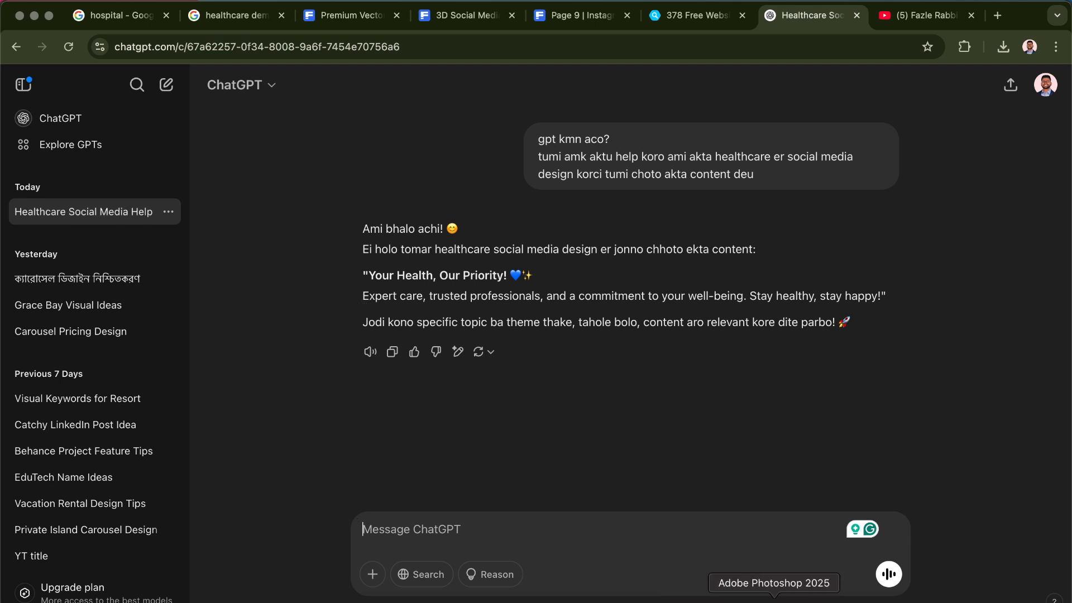
- Check the Photoshop layout briefly, then return to ChatGPT in Chrome and copy the headline "Your Health, Our Priority!" from the reply
click(774, 599)
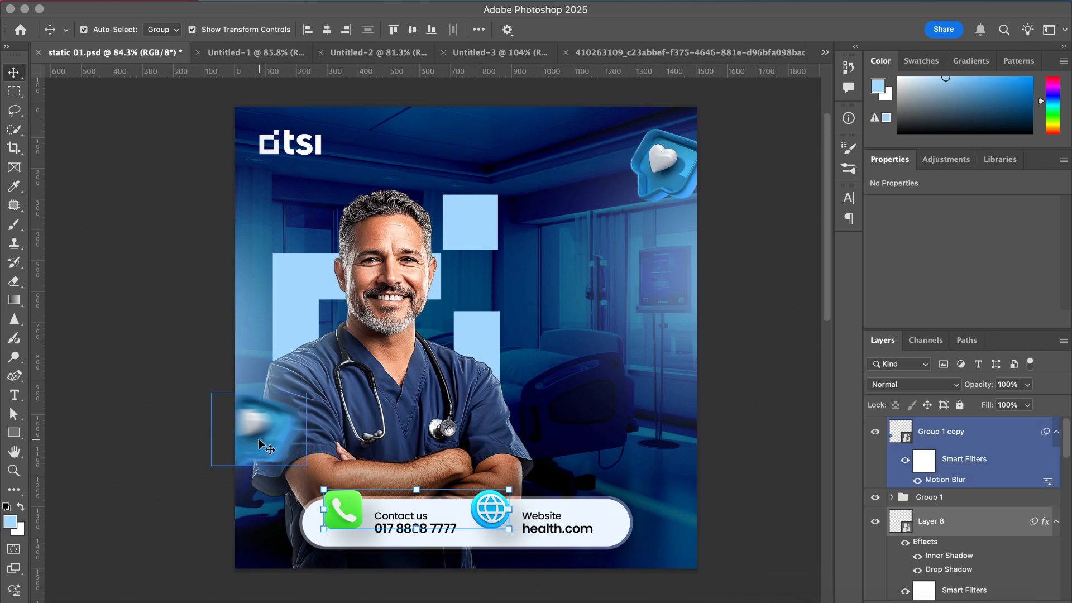
click(104, 598)
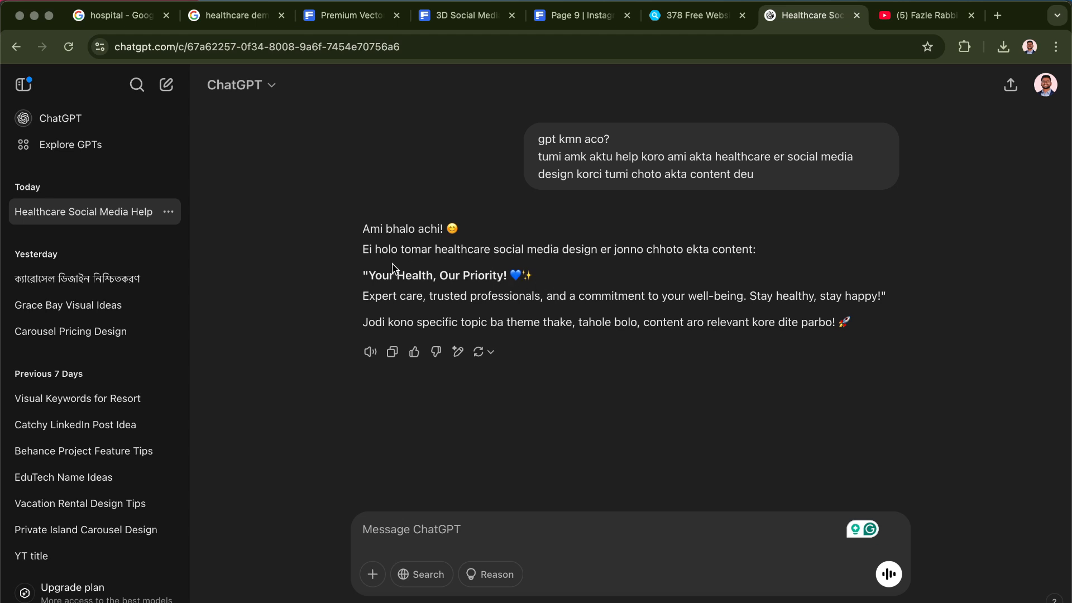
drag(372, 277, 510, 281)
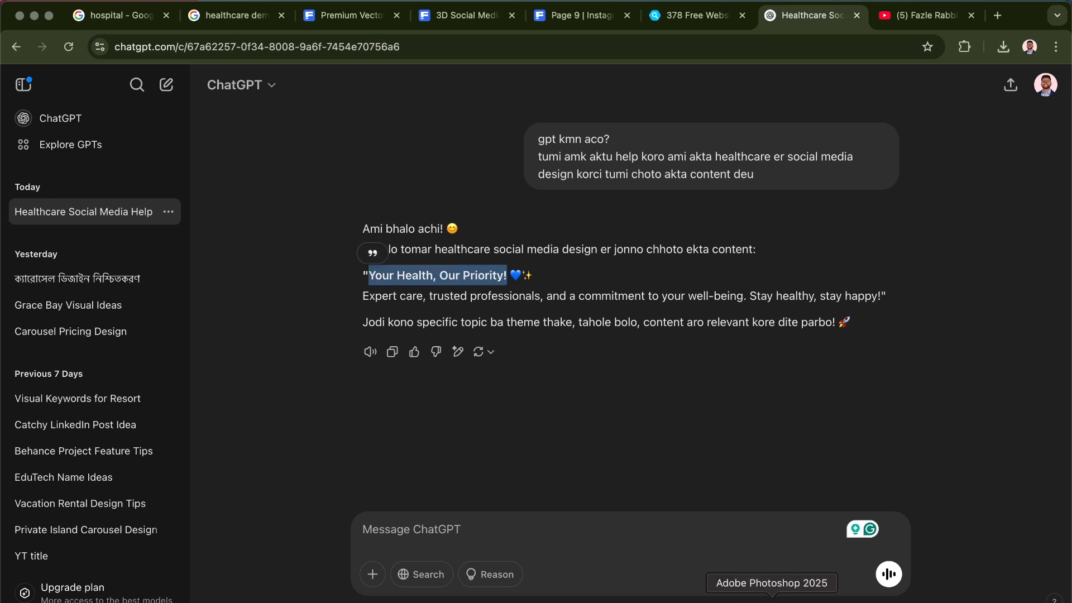
- Back in Photoshop, paste the headline as Poppins Medium 18 pt text beside the doctor, breaking it into "Your Health," and "Our Priority!"
click(758, 598)
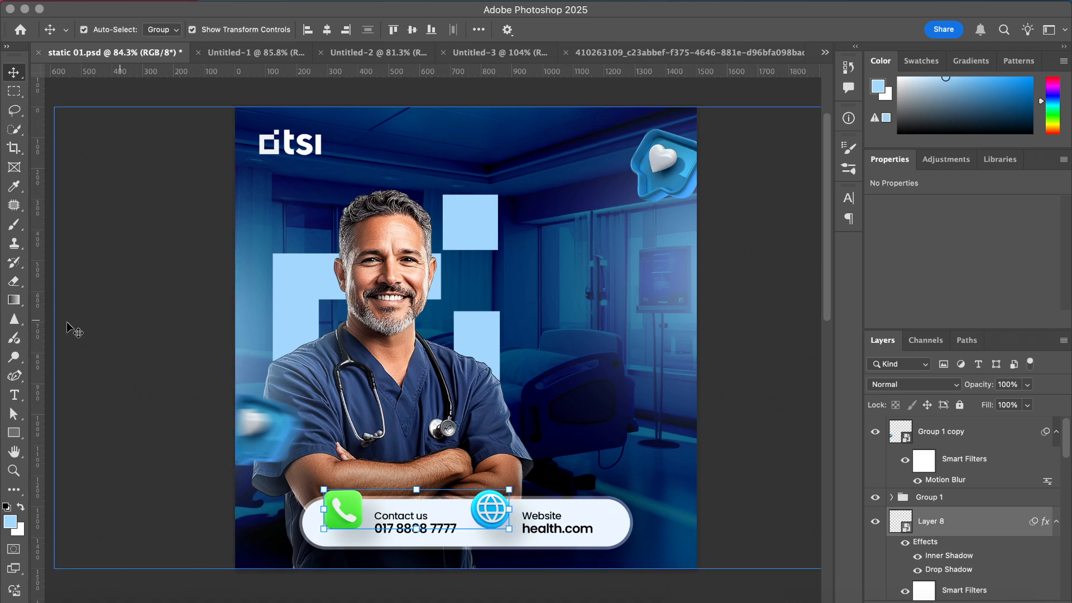
click(14, 394)
click(516, 278)
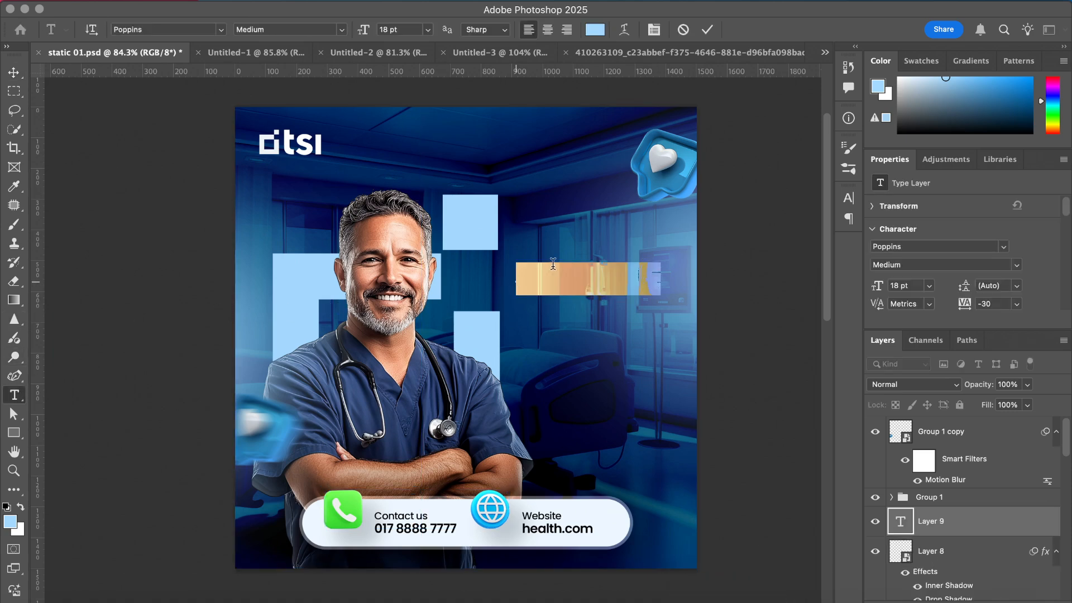
key(ctrl+v)
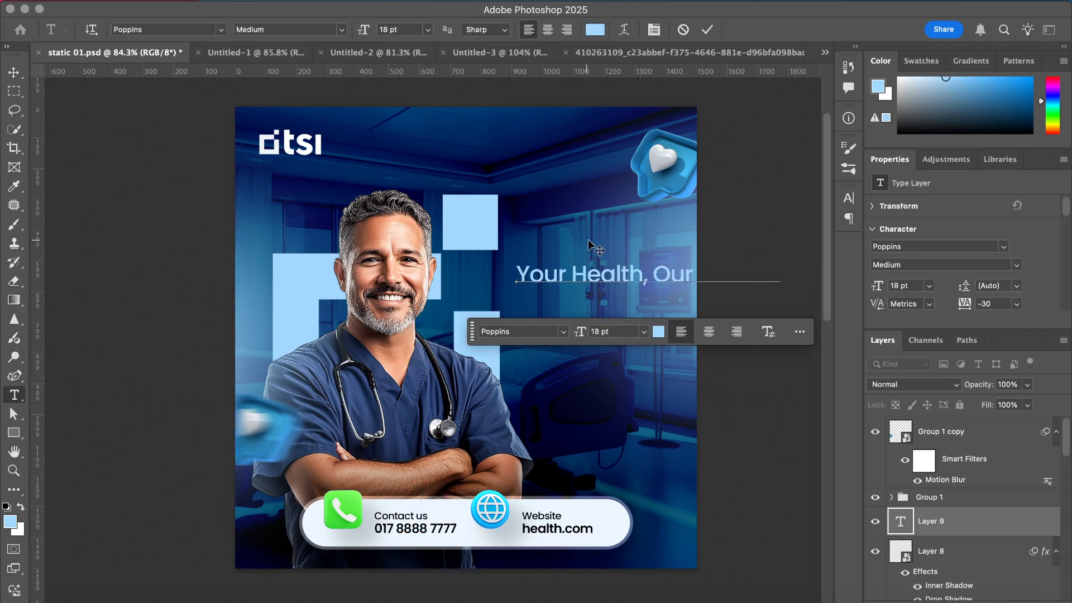
click(653, 273)
key(Return)
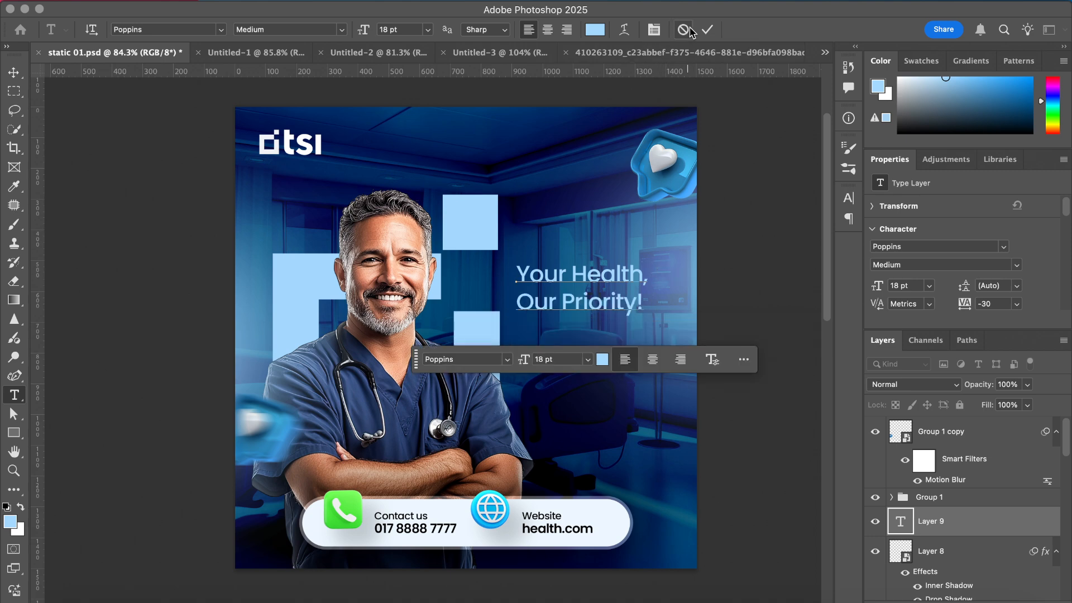
click(707, 31)
- Remove "Your" from the headline and place it above as a separate text layer
key(super+plus)
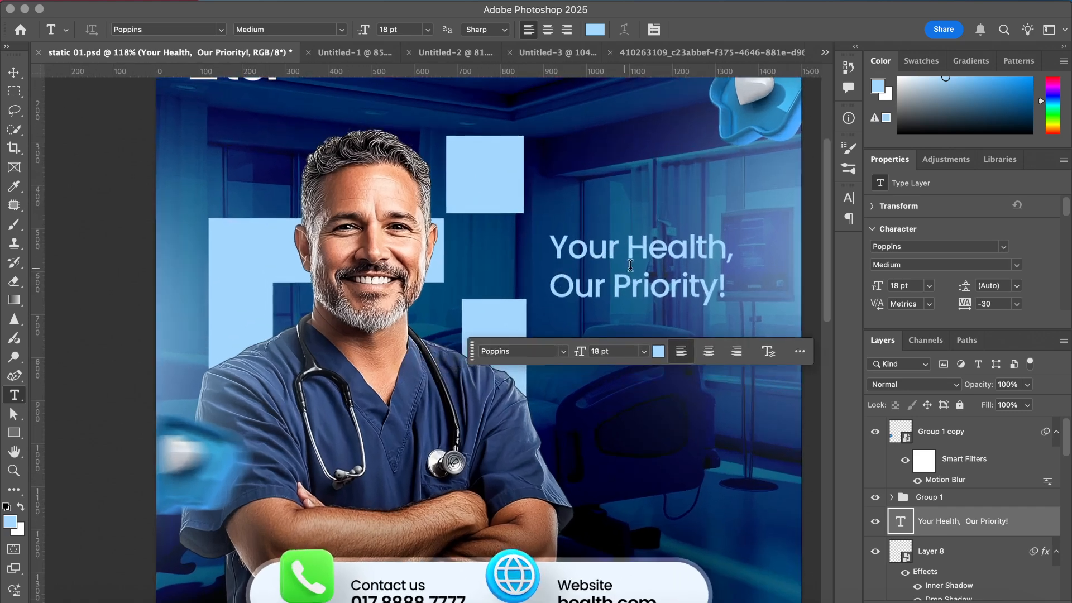
drag(629, 254, 500, 251)
key(BackSpace)
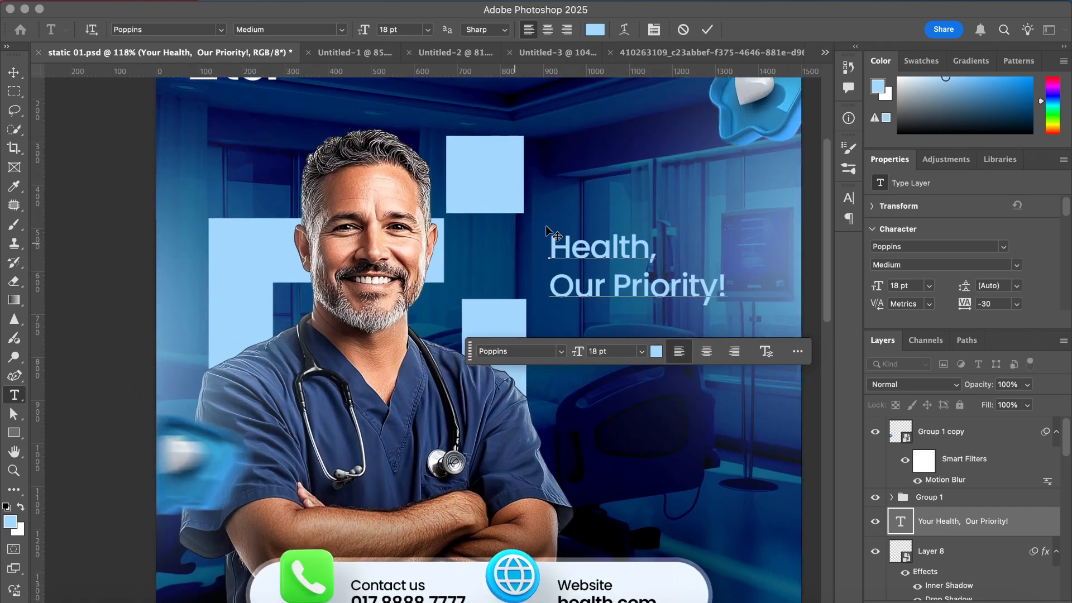
click(707, 30)
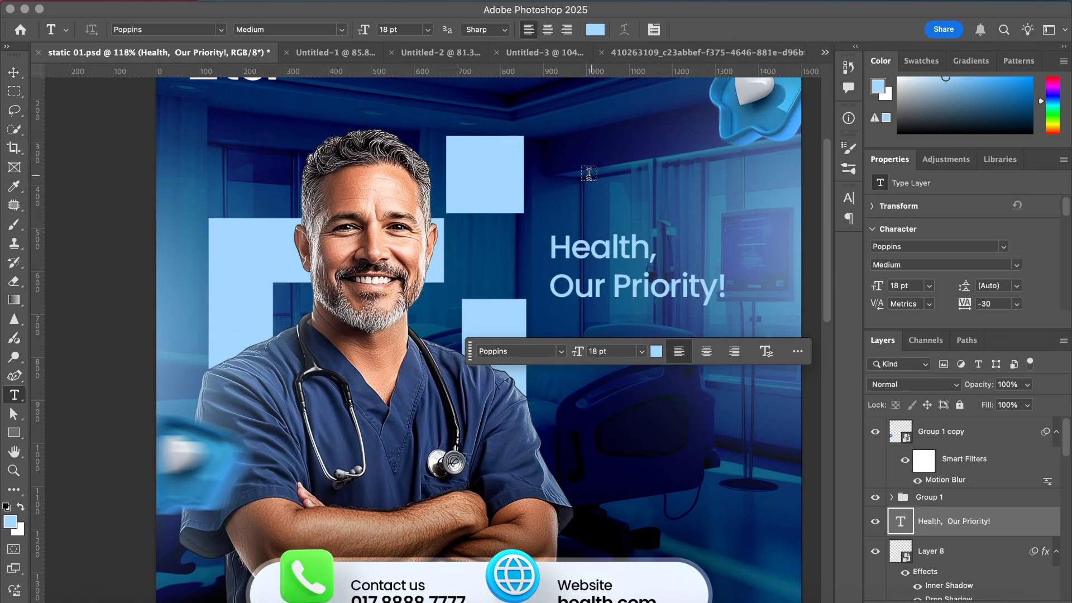
key(super+v)
text(Your)
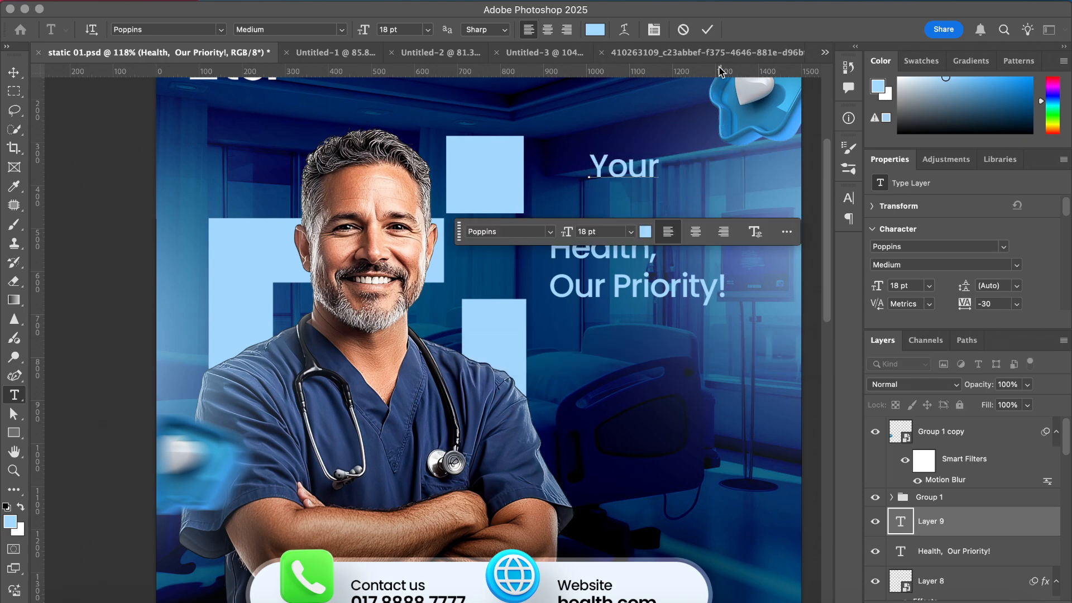
click(707, 29)
- Copy "Our Priority!" from the headline layer, then delete that line and the comma so only "Health" is left
click(651, 254)
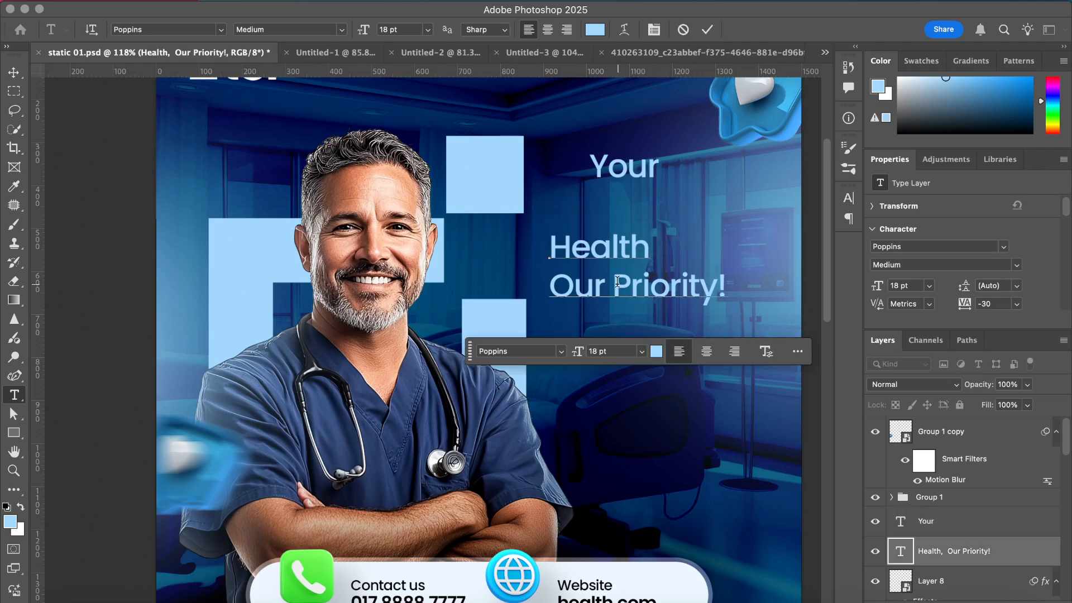
drag(554, 282, 779, 284)
key(ctrl+c)
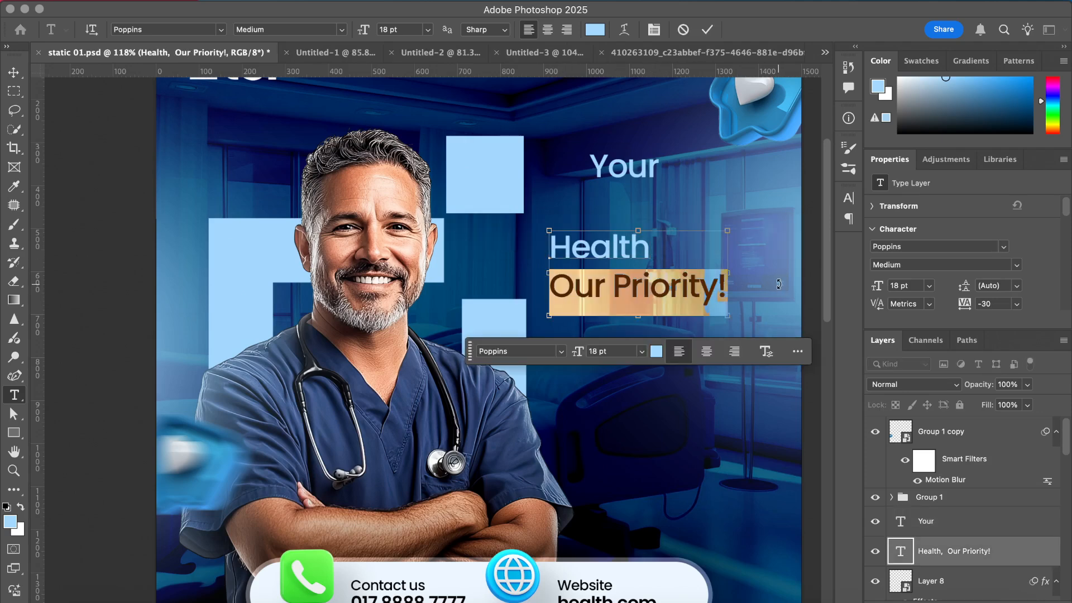
key(BackSpace)
key(BackSpace)
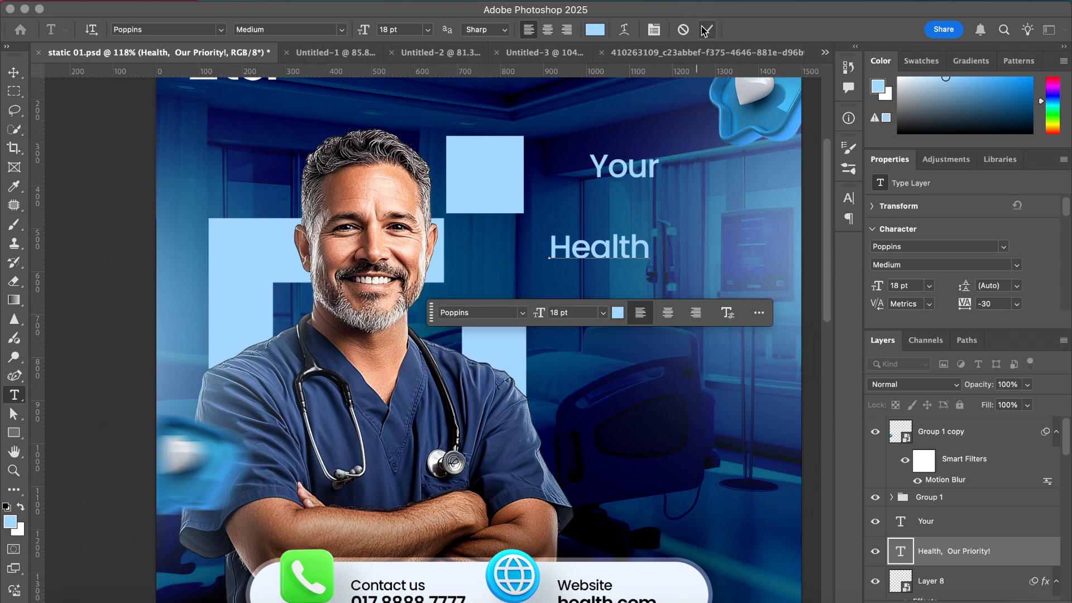
click(707, 29)
- Create two more separate text layers, "Priority!" below the headline and "Our" just under "Health"
click(588, 347)
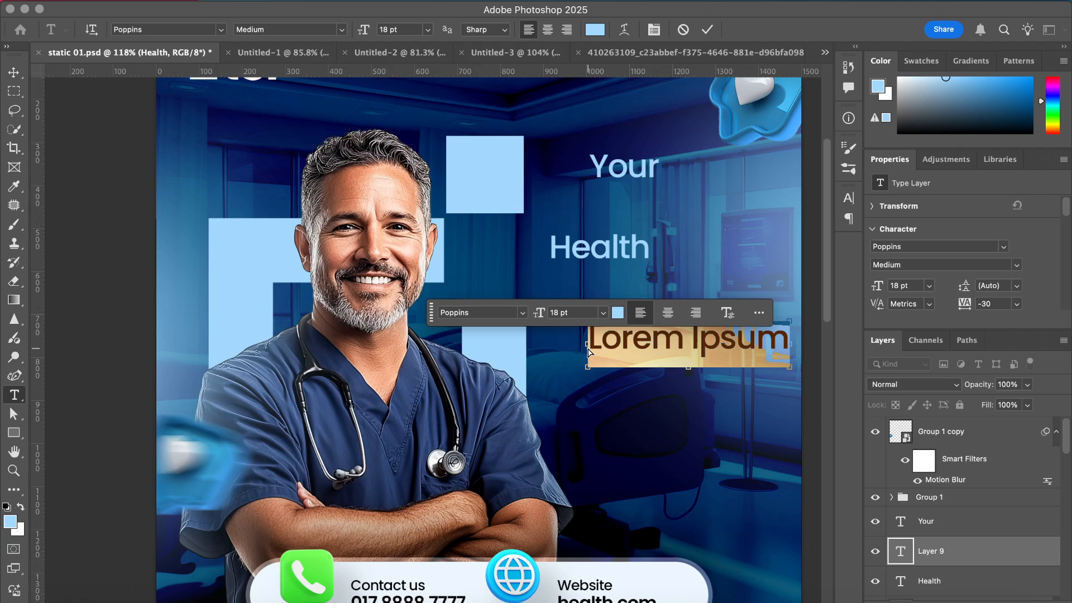
key(ctrl+v)
drag(652, 341, 588, 341)
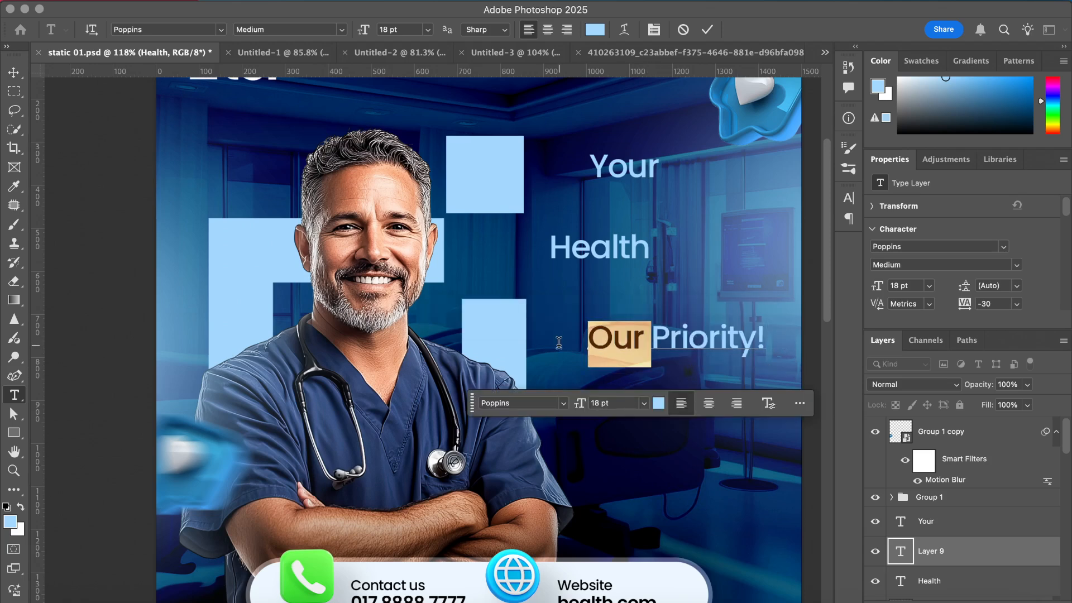
key(BackSpace)
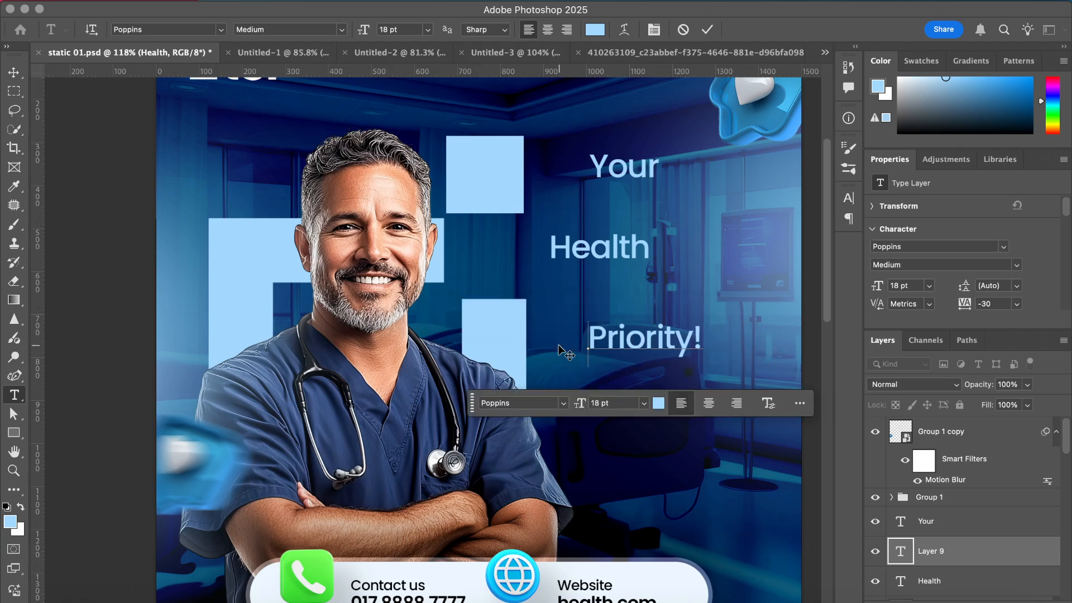
click(707, 29)
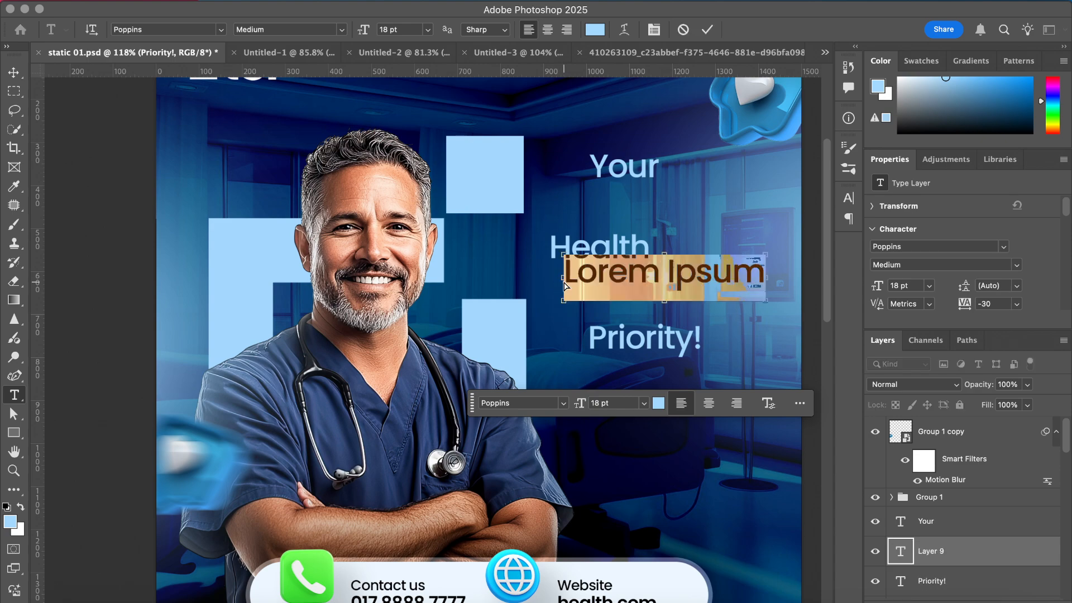
text(Our)
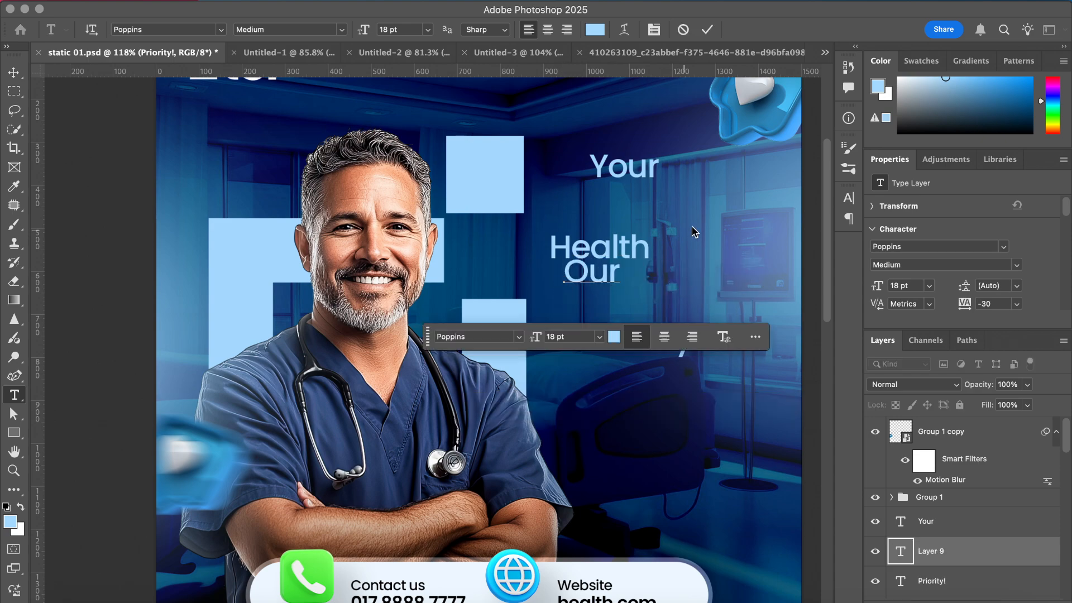
click(708, 30)
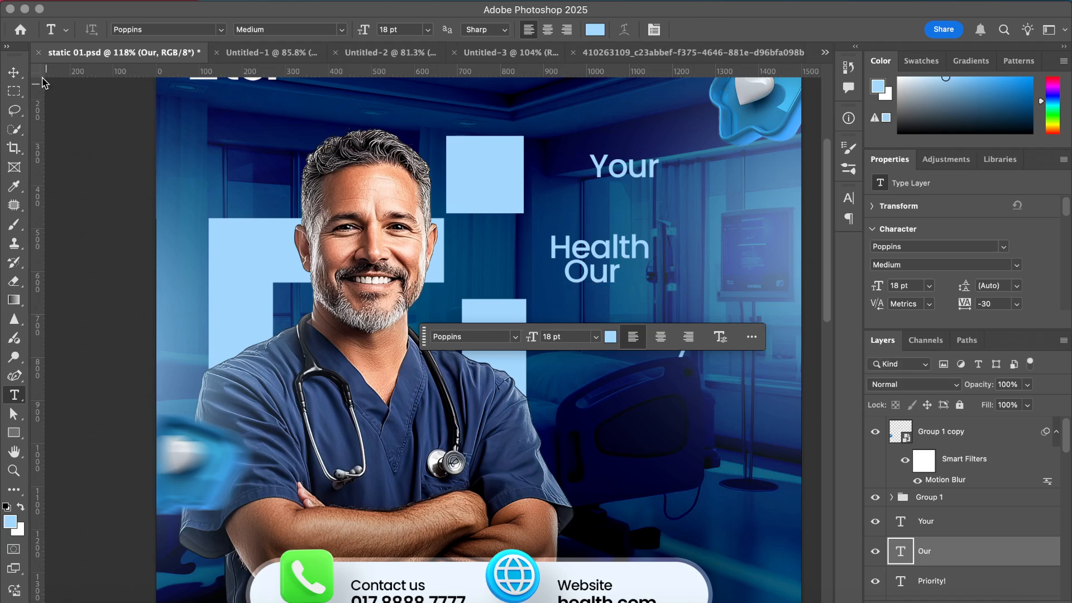
- Set the "Your" text layer in the Brittany Signature Regular font
click(15, 73)
click(640, 173)
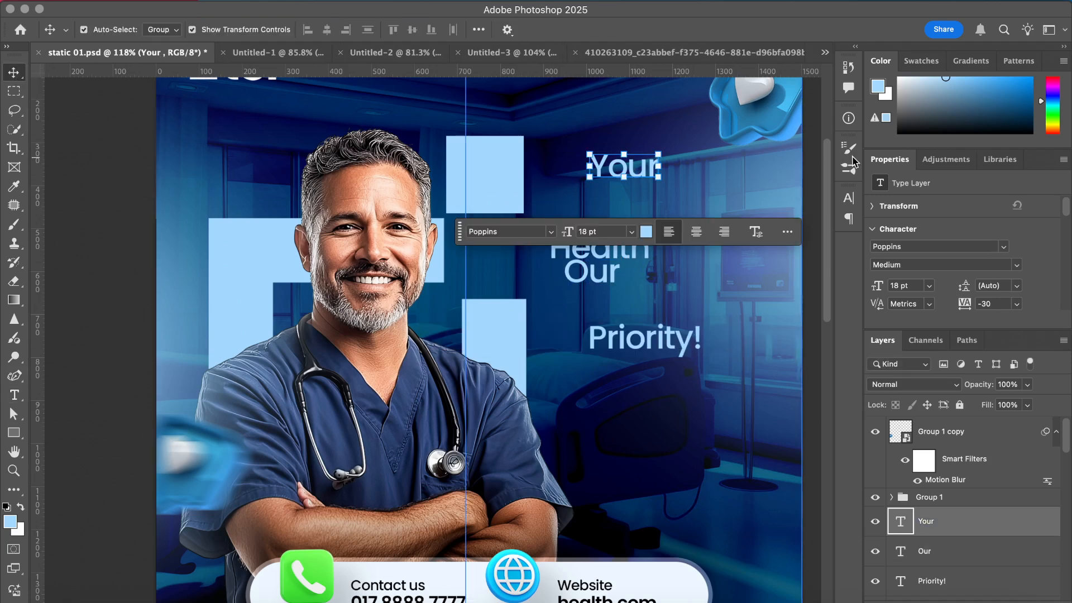
click(849, 197)
scroll(625, 202, right, 5)
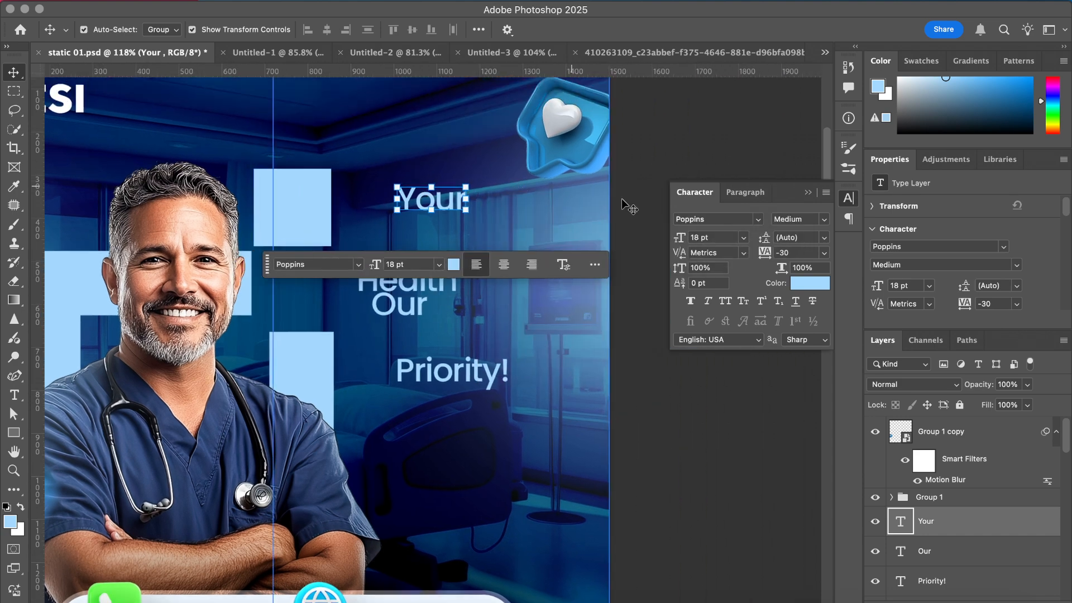
click(719, 223)
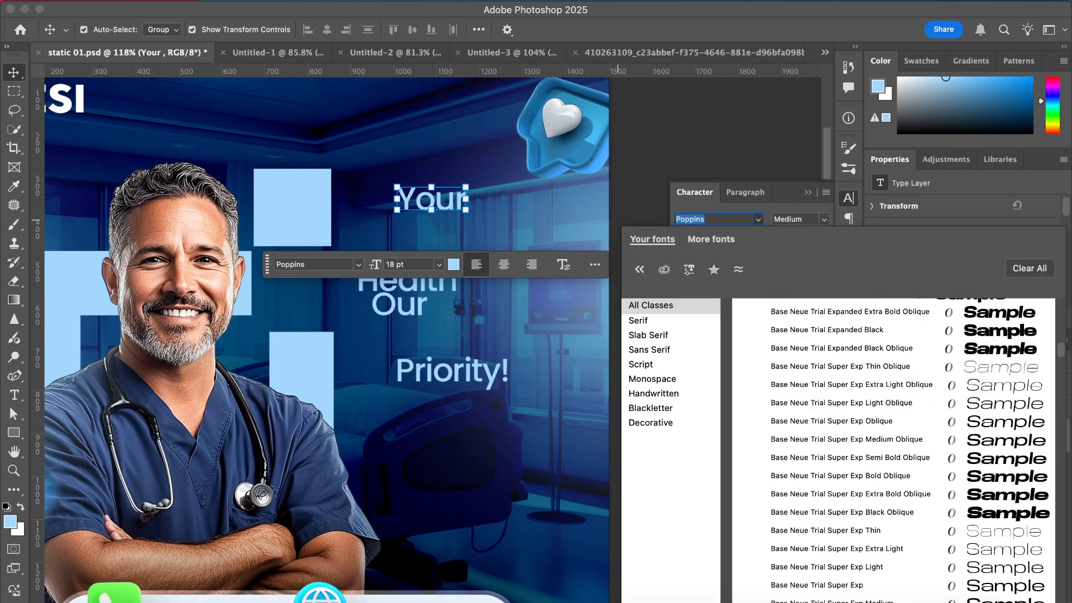
text(ri)
key(BackSpace)
key(BackSpace)
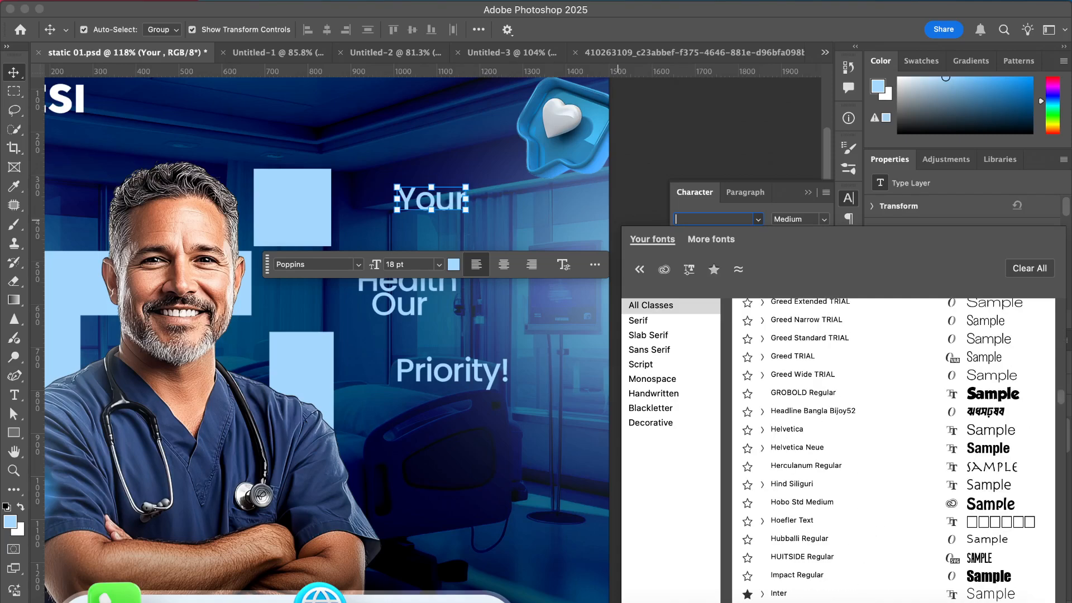
text(brit)
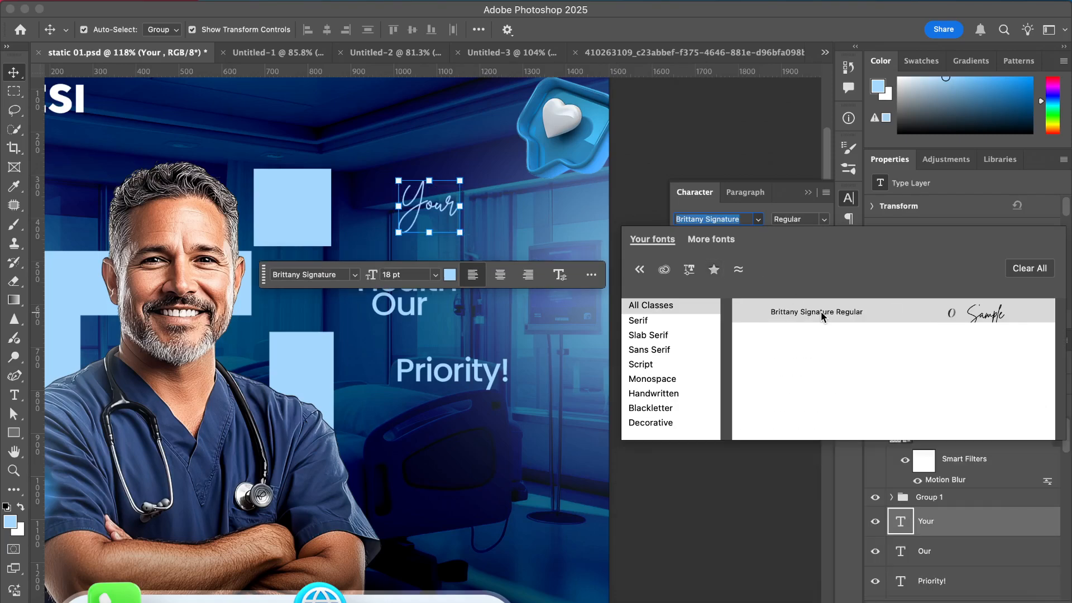
click(821, 311)
click(742, 454)
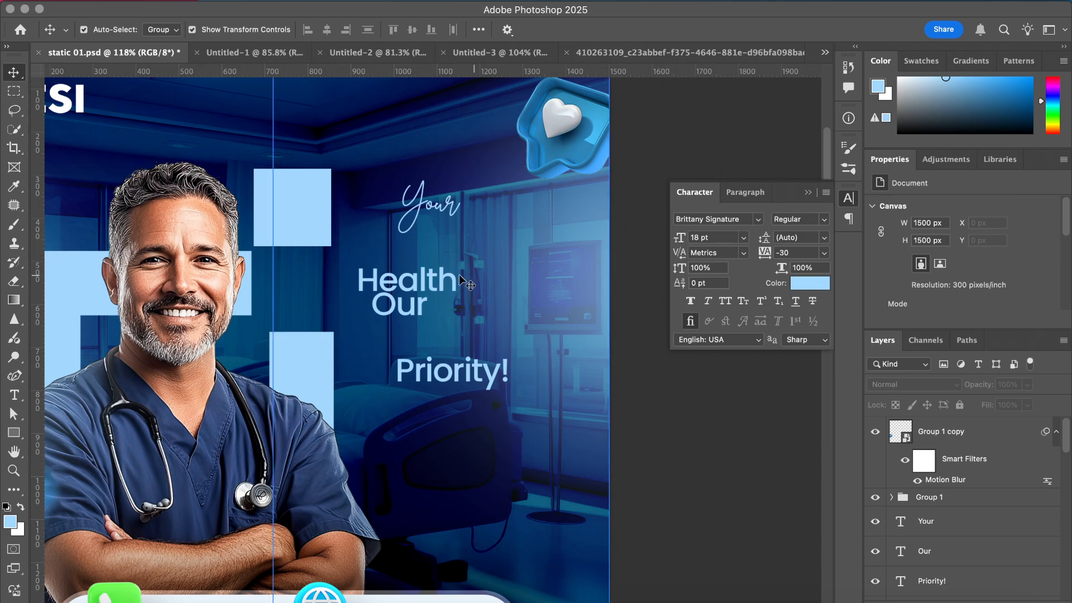
- Recolour the "Health" text white and scale it up proportionally to about 38 pt
click(395, 283)
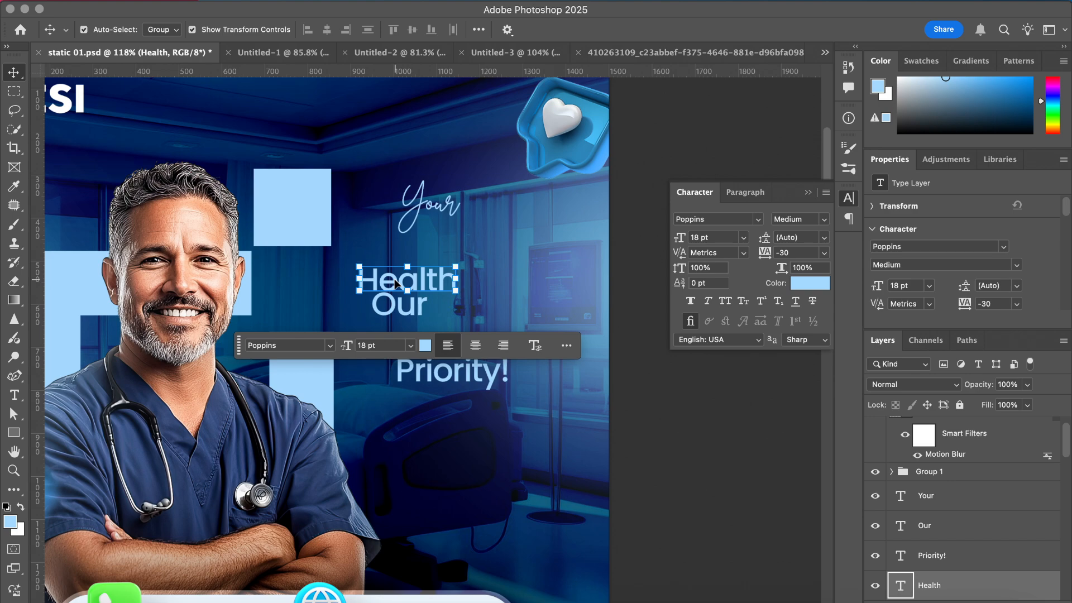
click(818, 286)
mouse_move(757, 263)
mouse_down()
mouse_move(761, 253)
mouse_move(692, 188)
mouse_up()
click(1022, 180)
key(v)
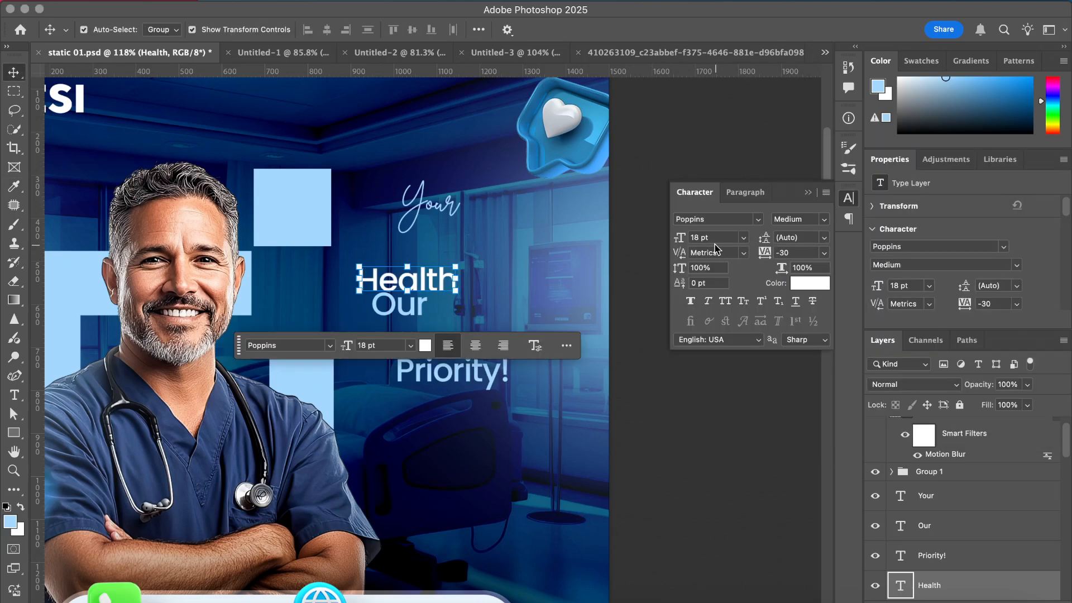
mouse_move(456, 290)
mouse_down()
mouse_move(468, 305)
mouse_move(565, 311)
mouse_move(570, 335)
mouse_up()
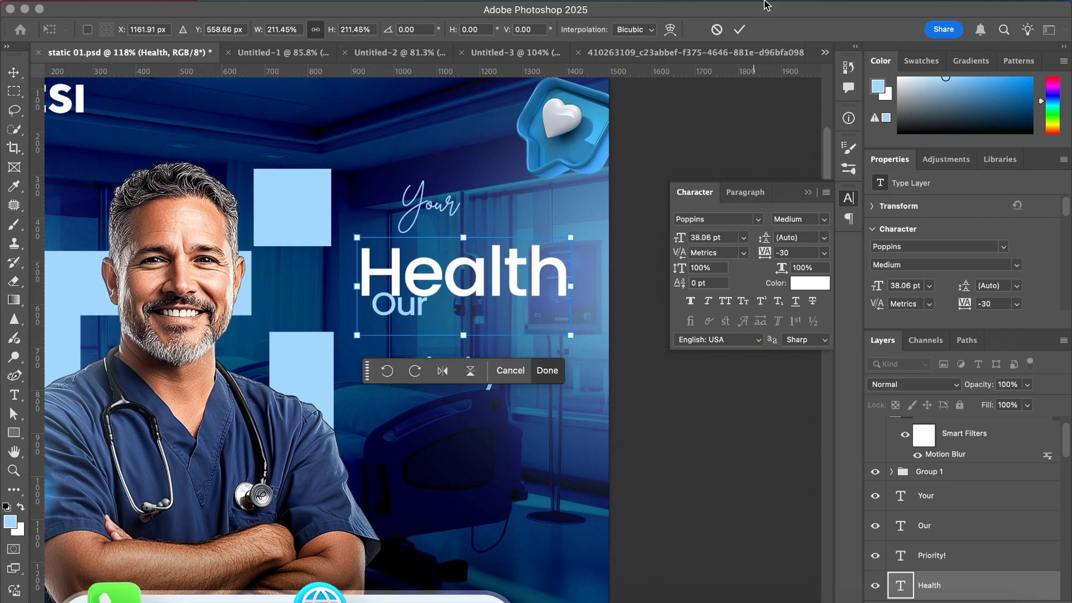
click(742, 30)
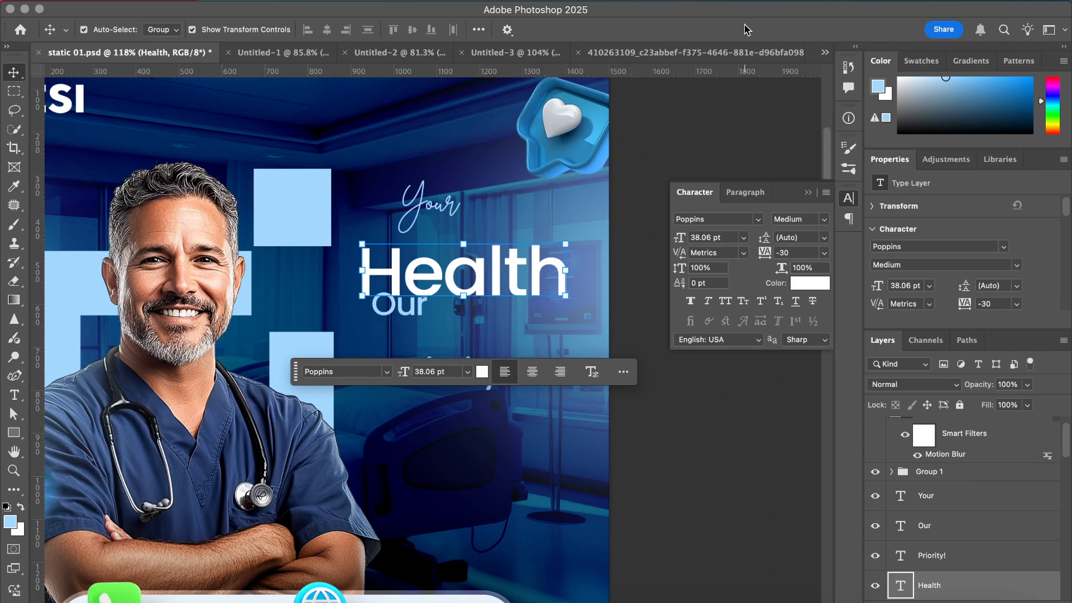
- Try Poppins SemiBold and Inter Bold as the typeface for the "Health" text
click(825, 219)
click(817, 366)
click(717, 218)
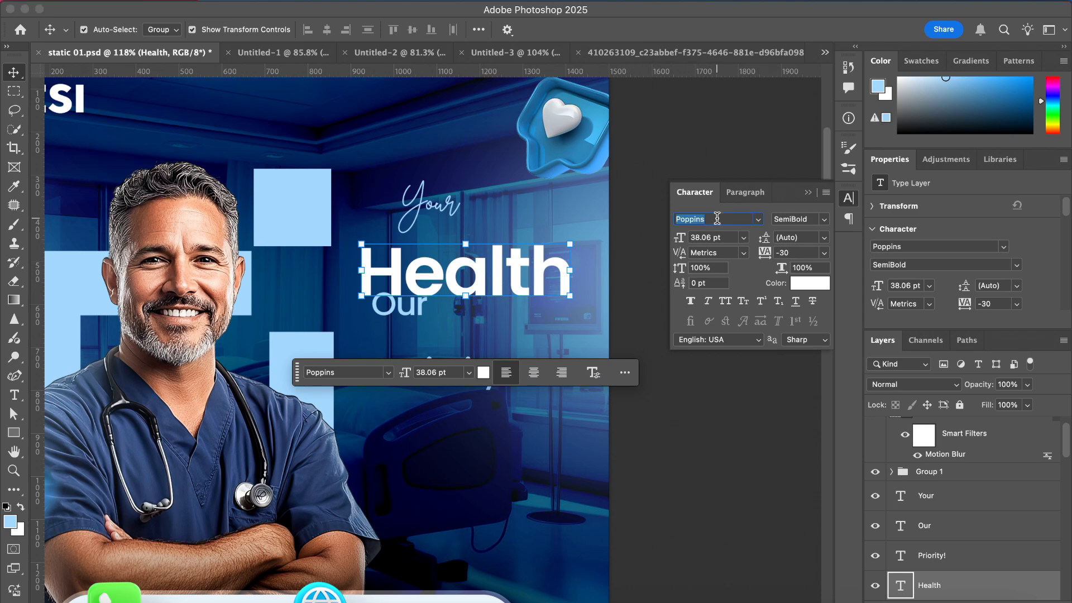
text(Inter)
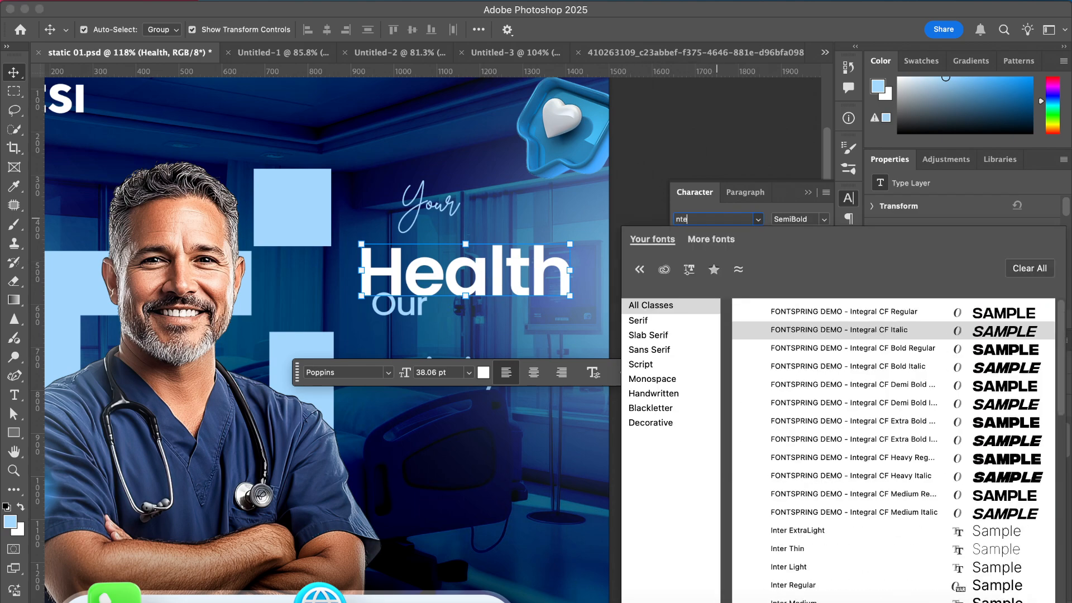
key(BackSpace)
key(BackSpace)
key(BackSpace)
key(BackSpace)
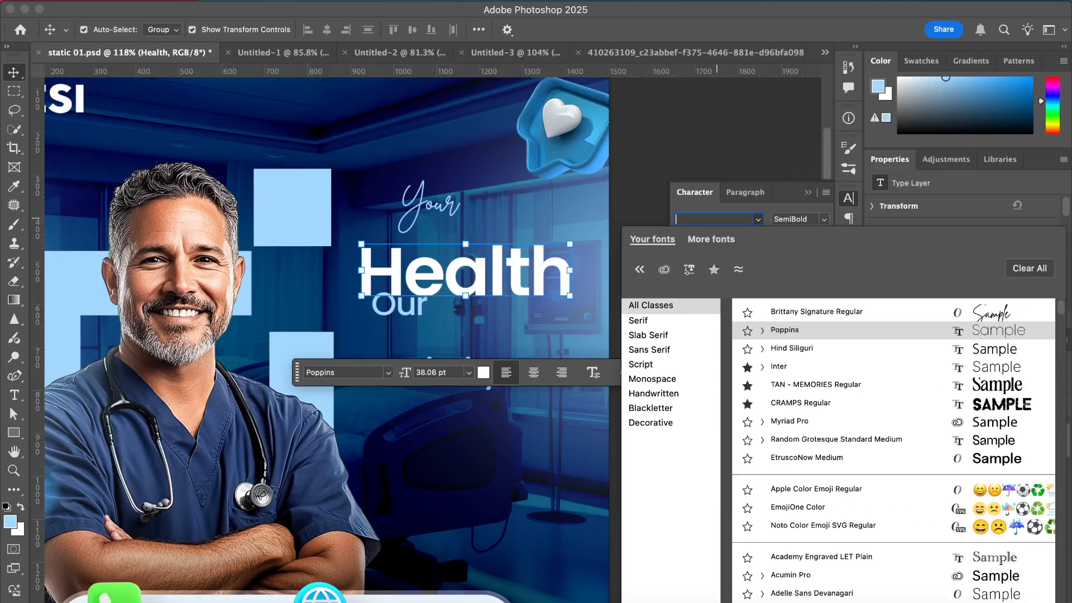
text(inter)
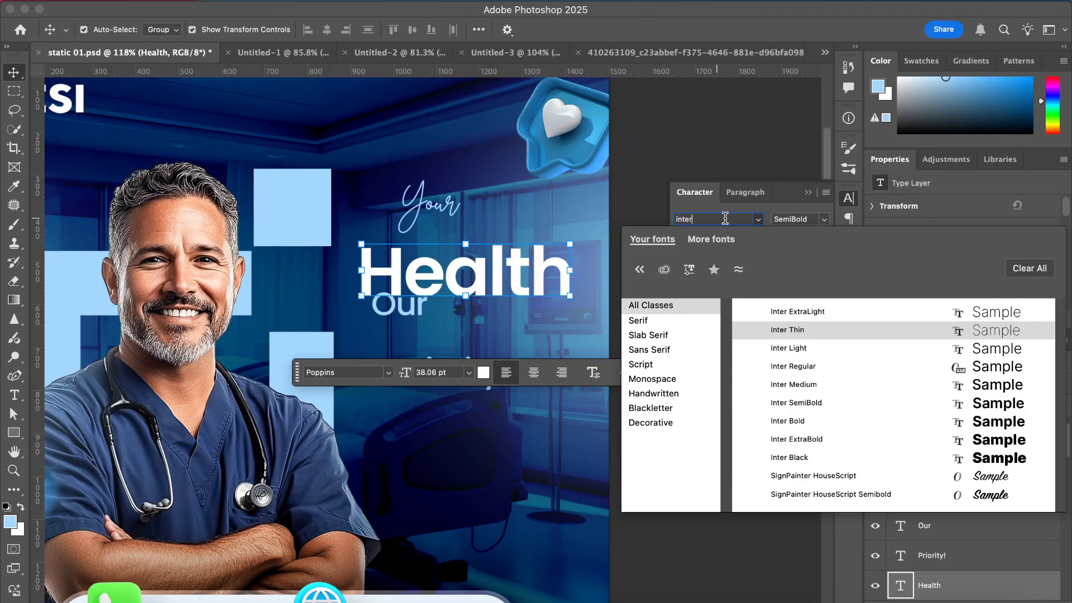
click(823, 423)
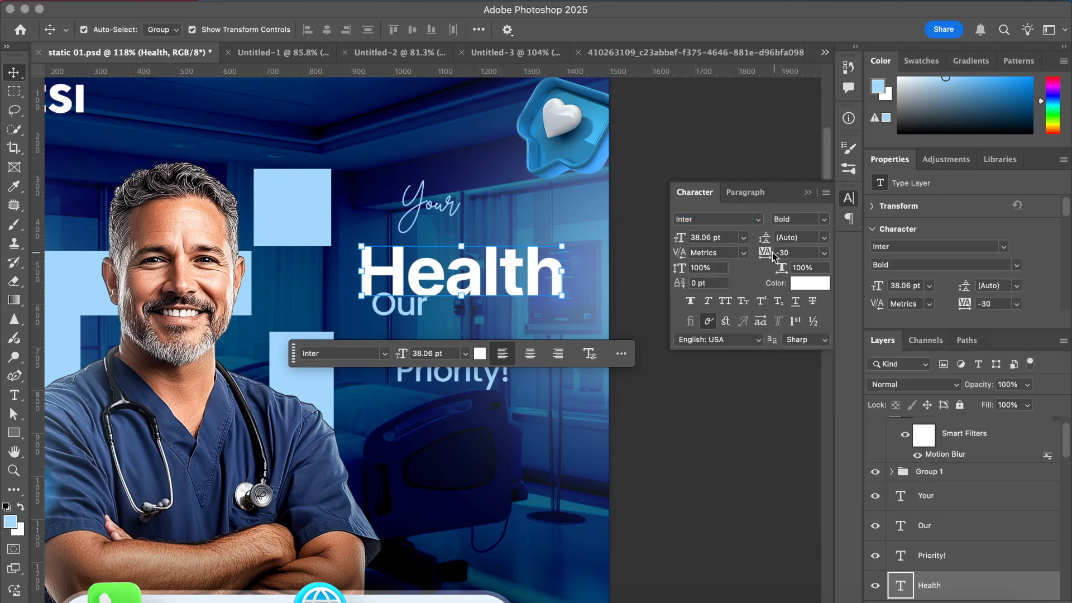
- Set the tracking of the "Health" text to -50
click(769, 255)
text(-50)
key(Return)
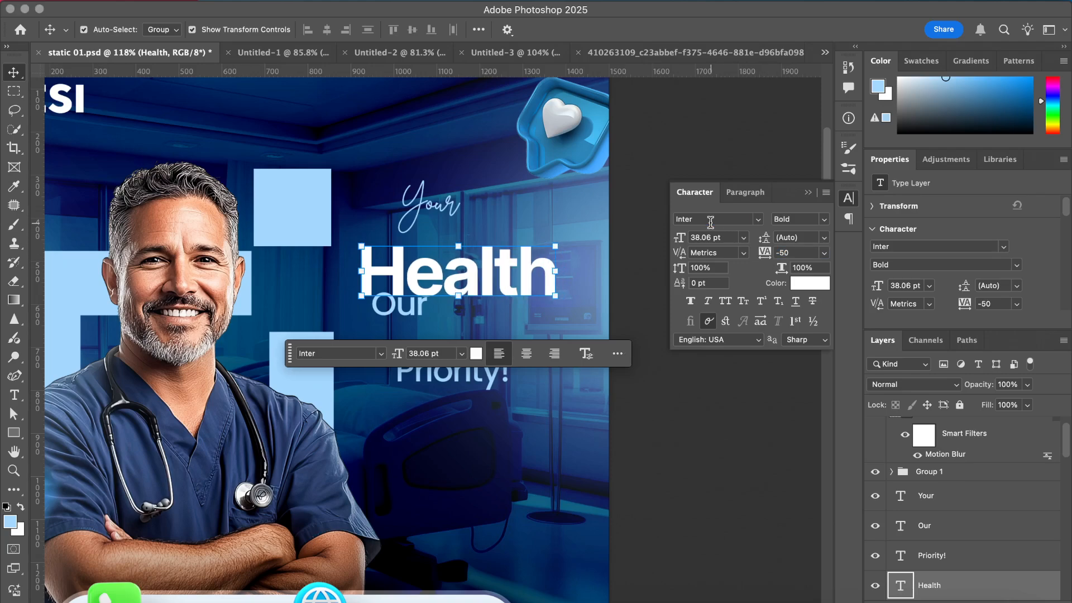
- Set the "Health" text in Gilroy-Bold with its tracking at -30
click(710, 220)
text(ilroy-Bold)
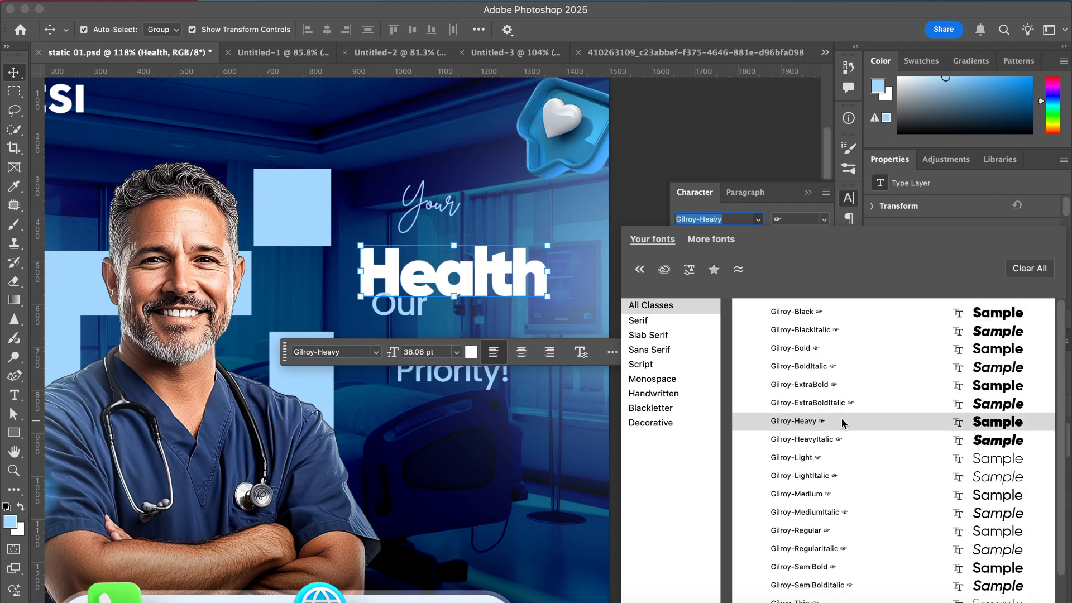
click(829, 351)
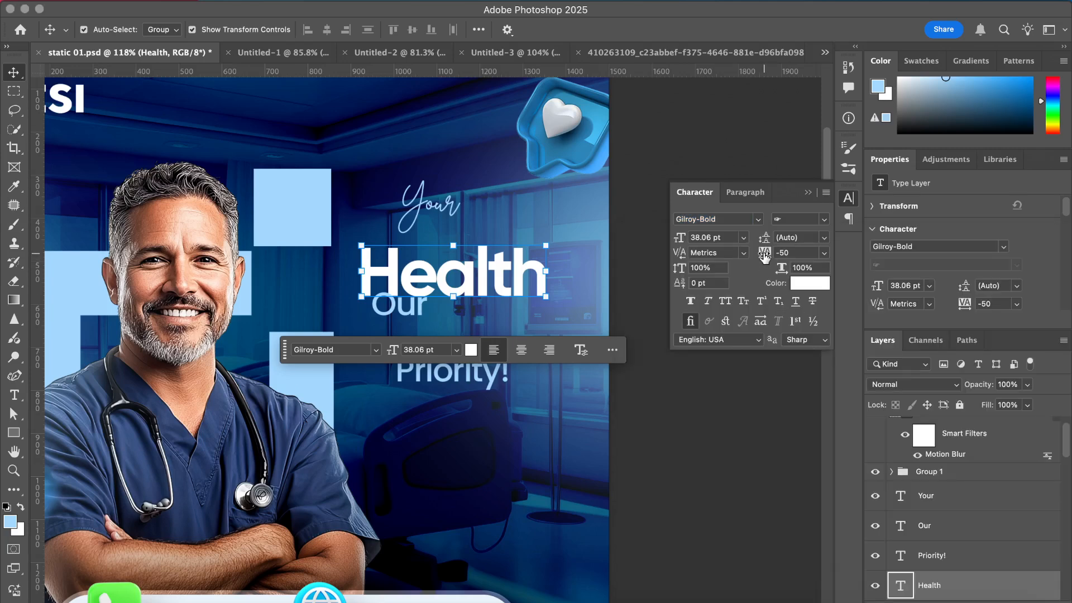
drag(765, 256, 765, 257)
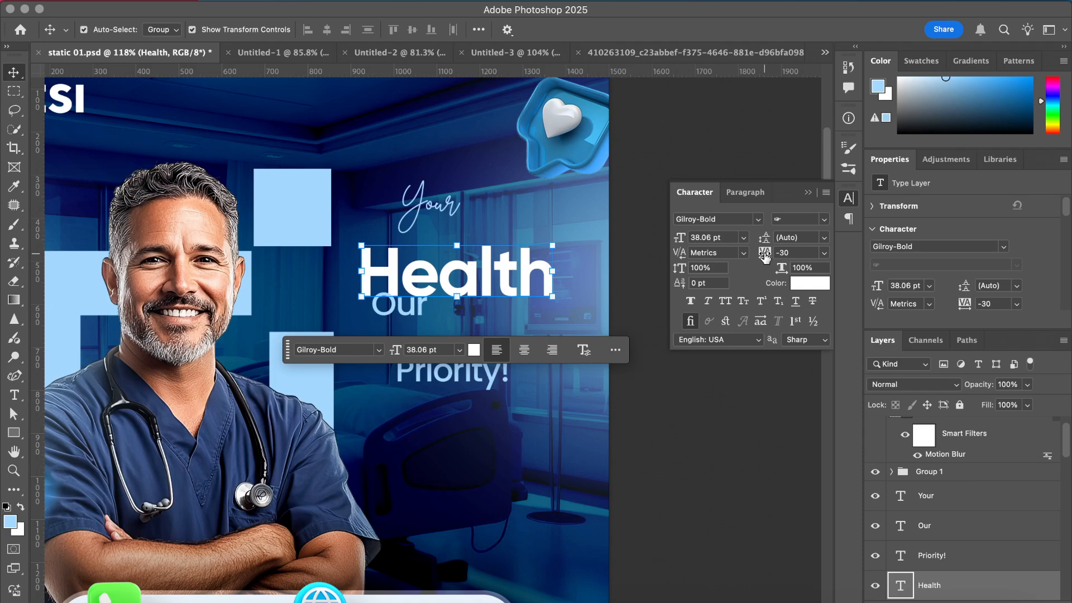
- Shift the "Health" text slightly left, closer to the doctor
key(super+semicolon)
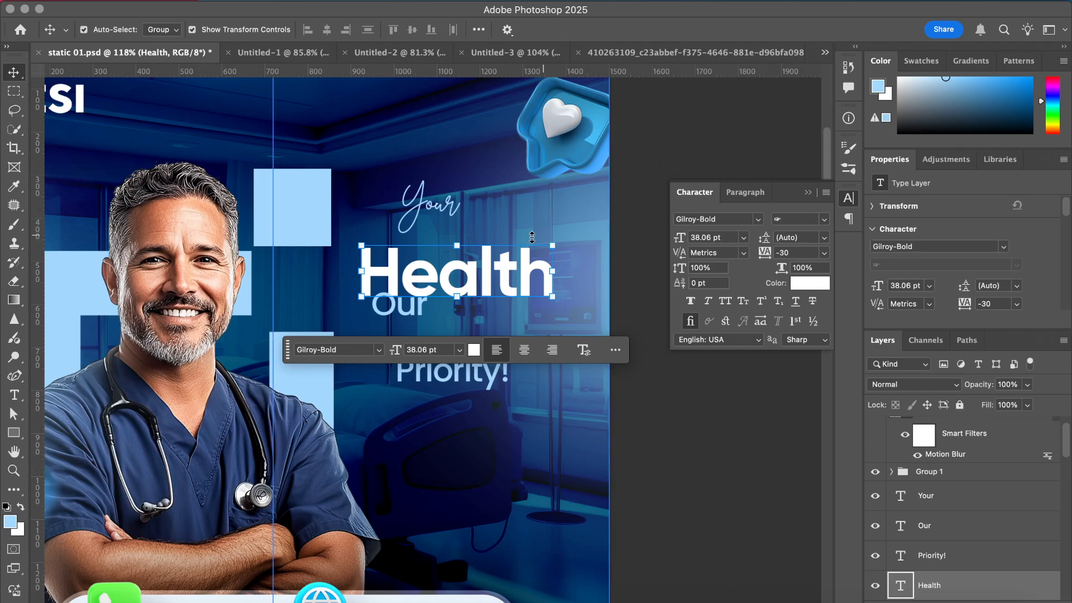
drag(484, 277, 475, 277)
click(686, 442)
- Place "Our" below the start of "Health" and "Your" overlapping the top of the letter H
click(407, 308)
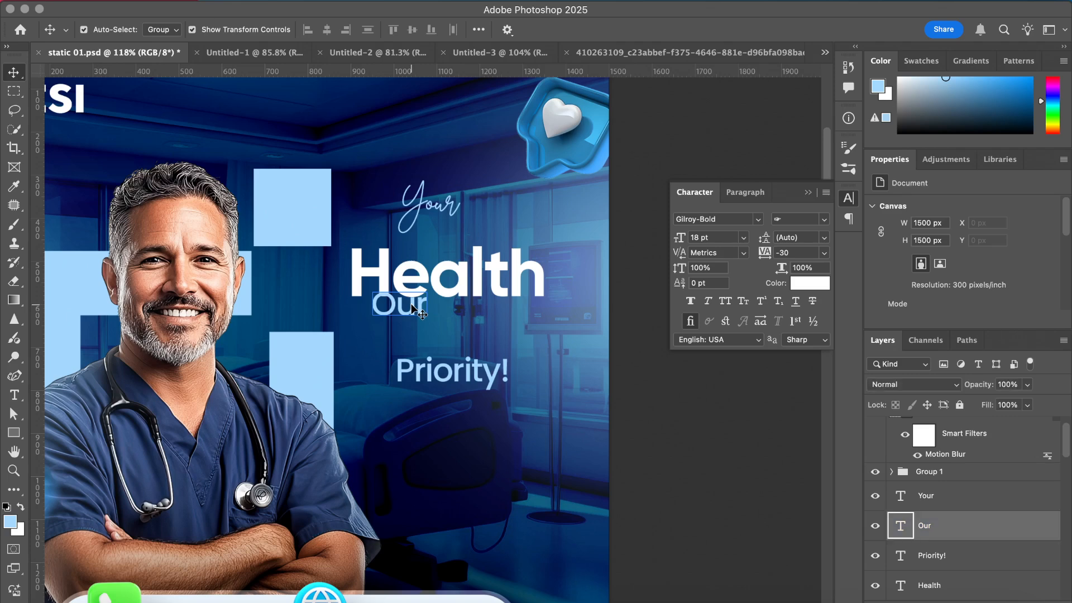
mouse_move(407, 307)
mouse_down()
mouse_move(408, 344)
mouse_move(361, 308)
mouse_move(361, 326)
mouse_up()
click(427, 206)
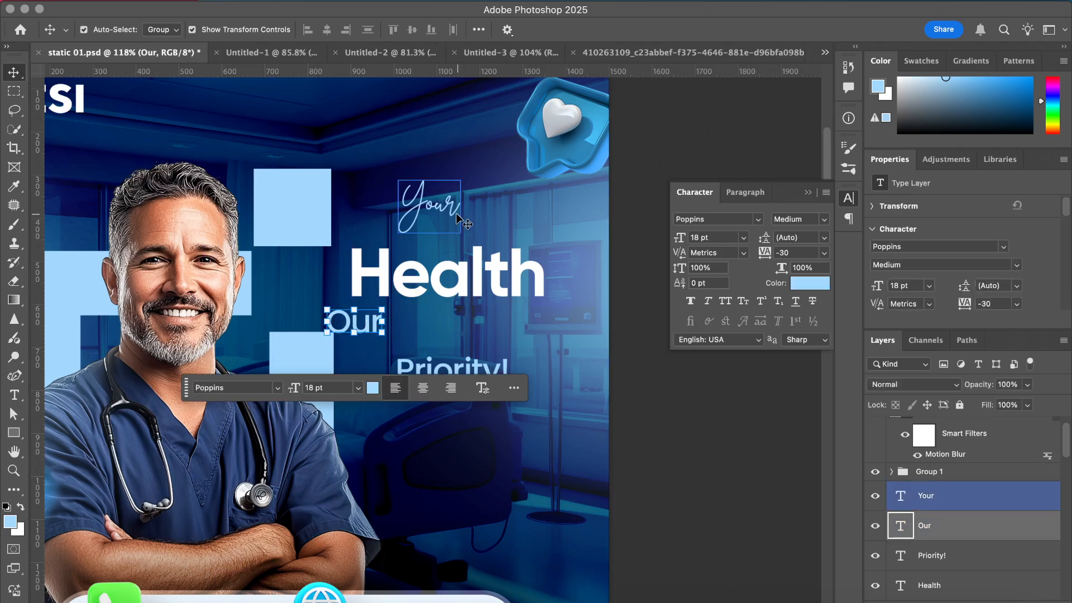
mouse_move(425, 204)
mouse_down()
mouse_move(369, 223)
mouse_move(375, 240)
mouse_up()
click(745, 443)
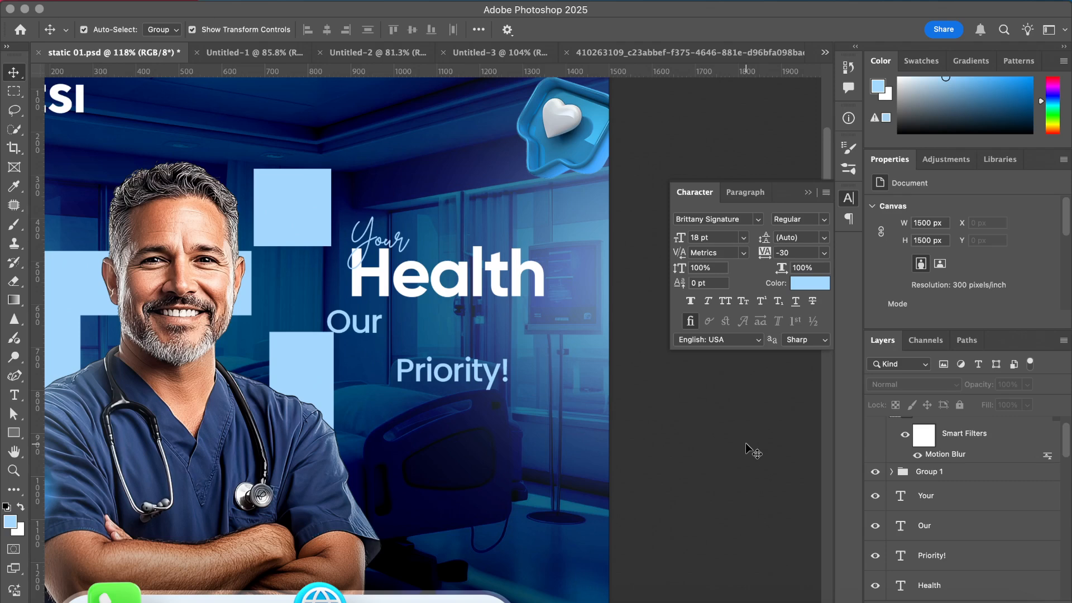
- Move the small "Priority!" text further down, clear of the rest of the headline
click(452, 371)
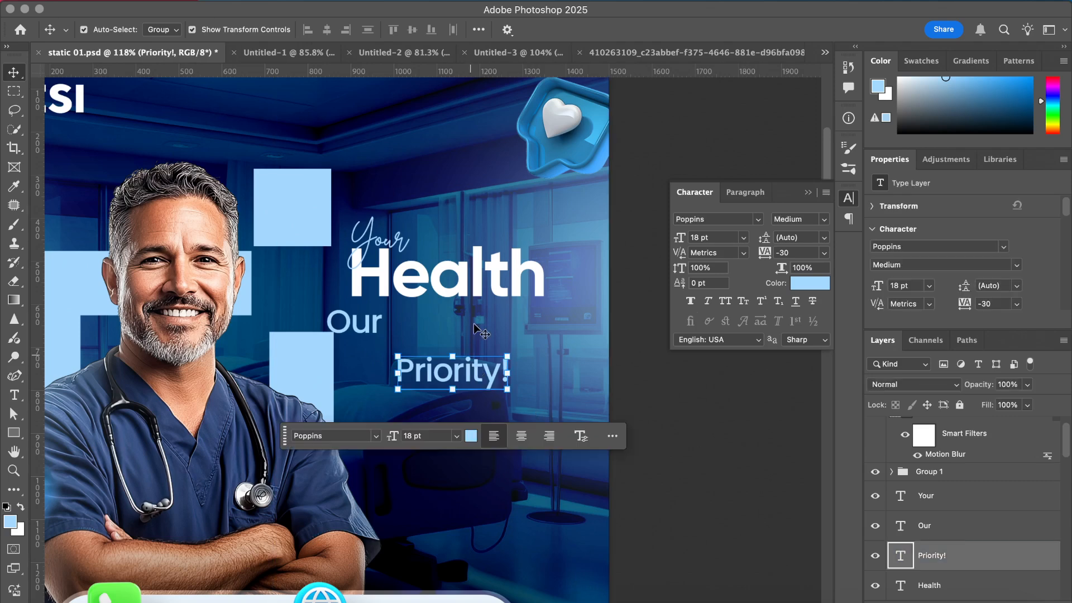
click(480, 274)
click(481, 388)
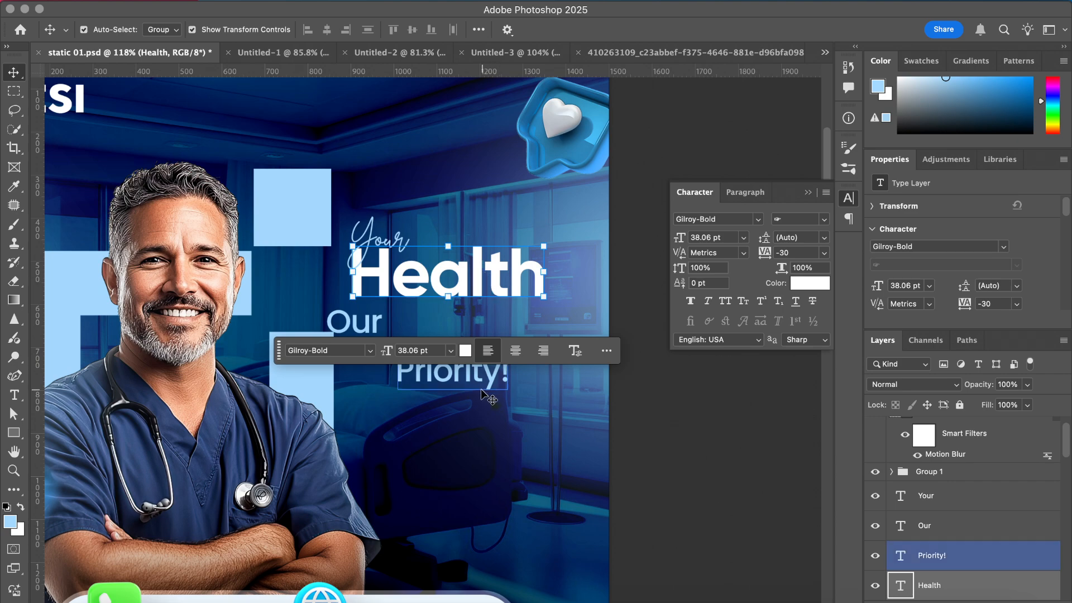
drag(481, 387, 480, 440)
- Duplicate the "Health" text to the space beside "Our" and change the copy's wording to "Priority"
click(478, 274)
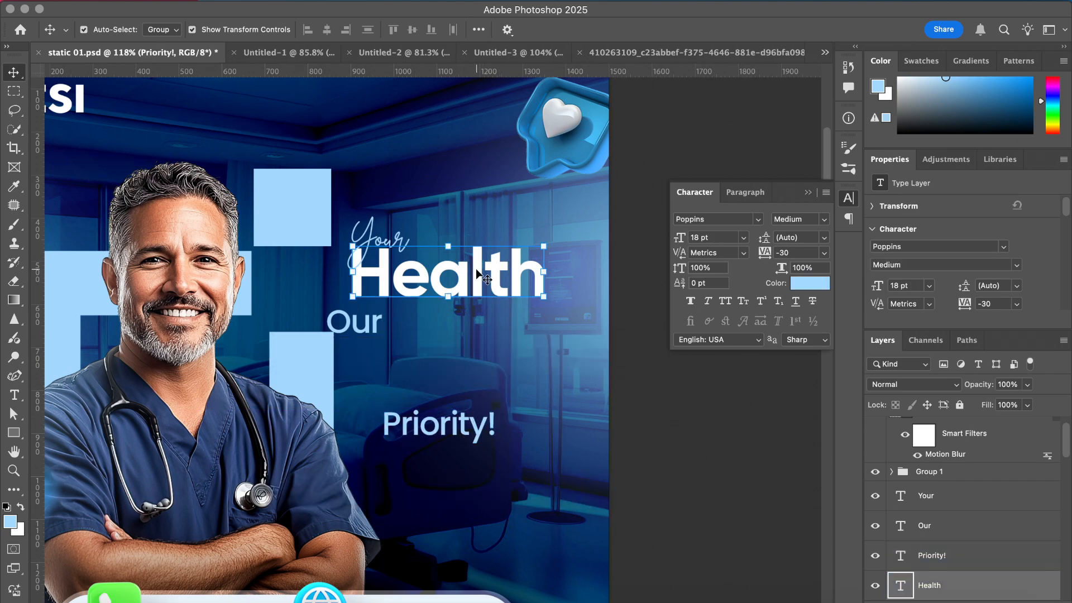
mouse_move(478, 274)
mouse_down()
mouse_move(481, 320)
mouse_move(519, 337)
mouse_up()
double_click(517, 335)
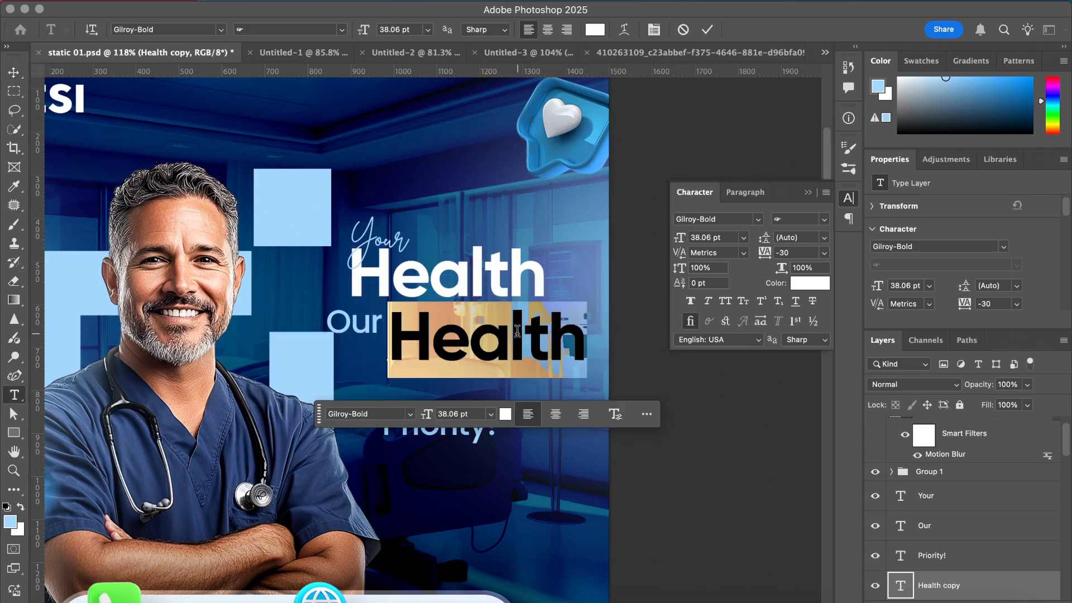
text(Pri)
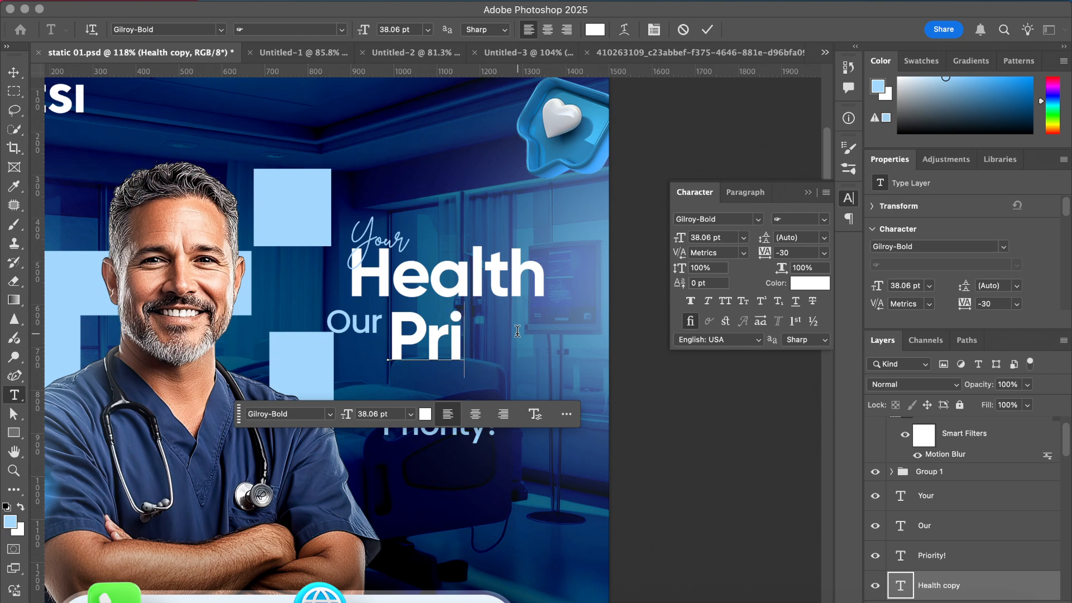
text(ority)
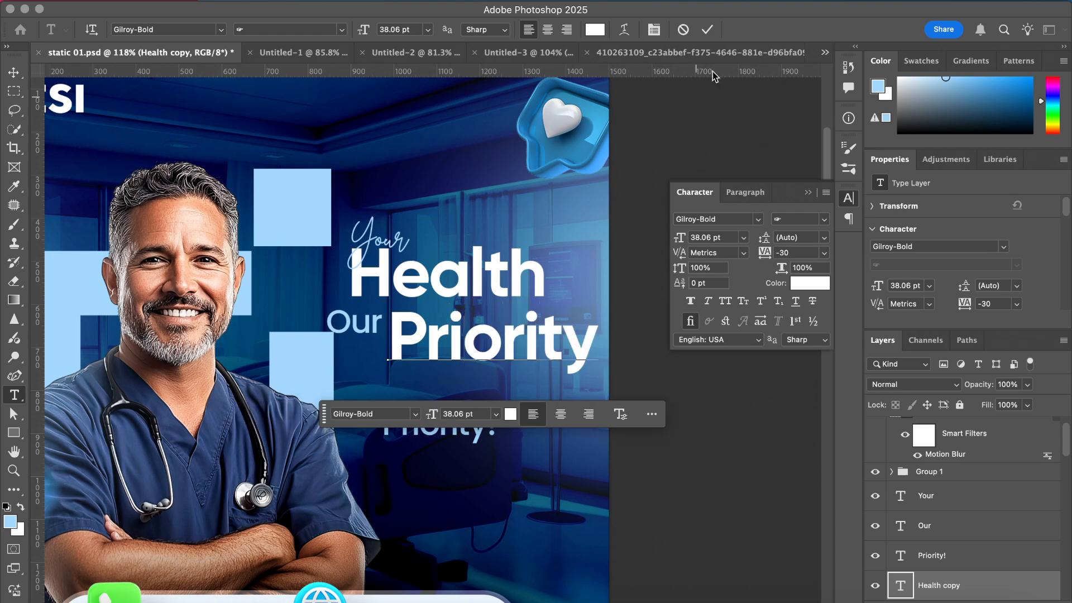
click(707, 30)
key(v)
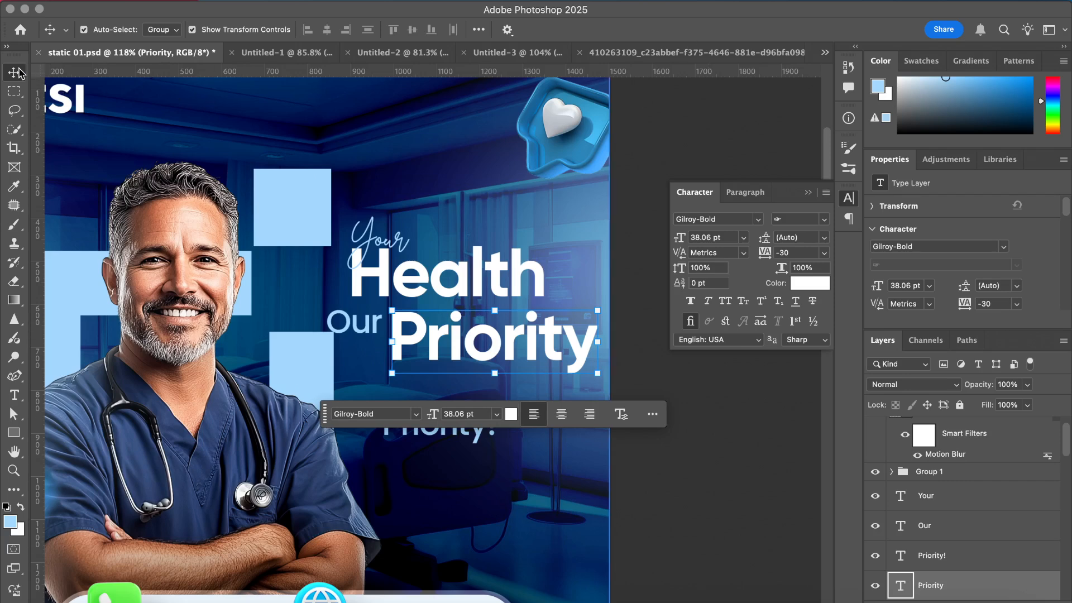
- Delete the small light-blue "Priority!" text layer
click(780, 513)
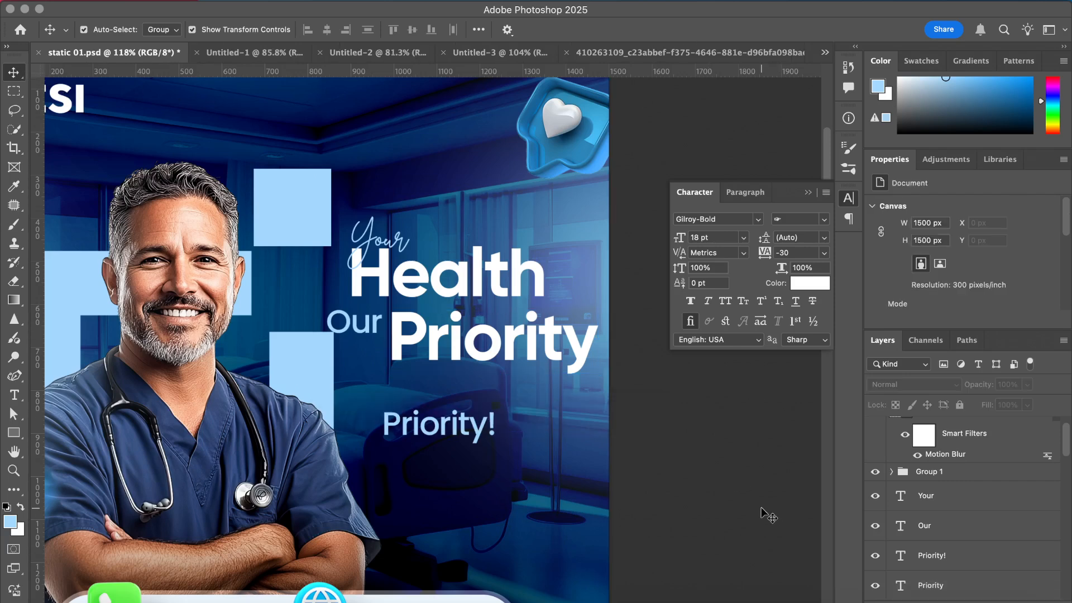
click(463, 434)
key(Delete)
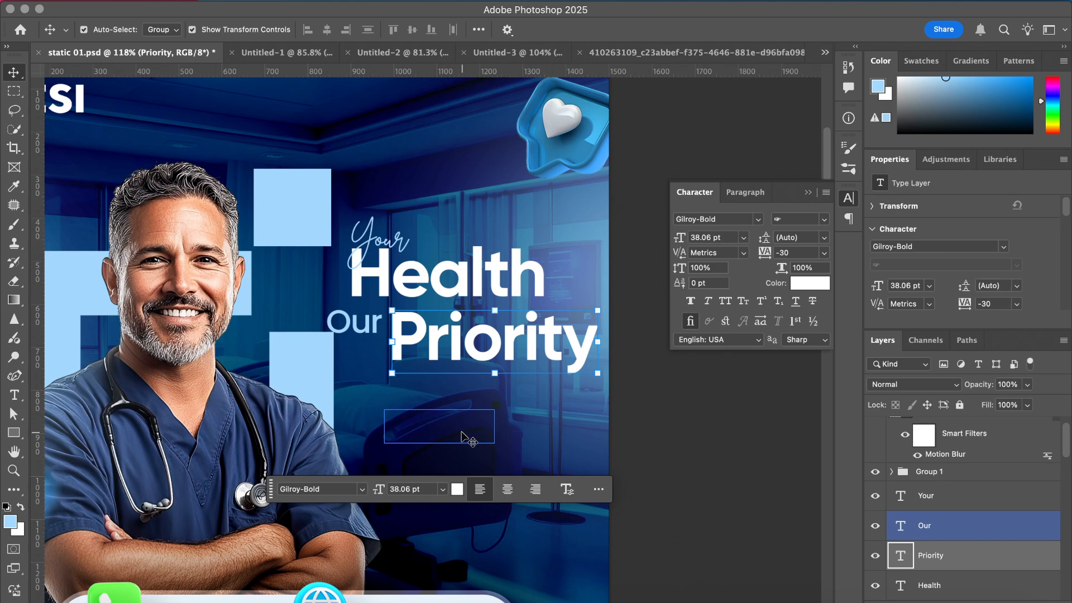
click(689, 404)
- Change the font of the "Our" text to Brittany Signature Regular
click(357, 323)
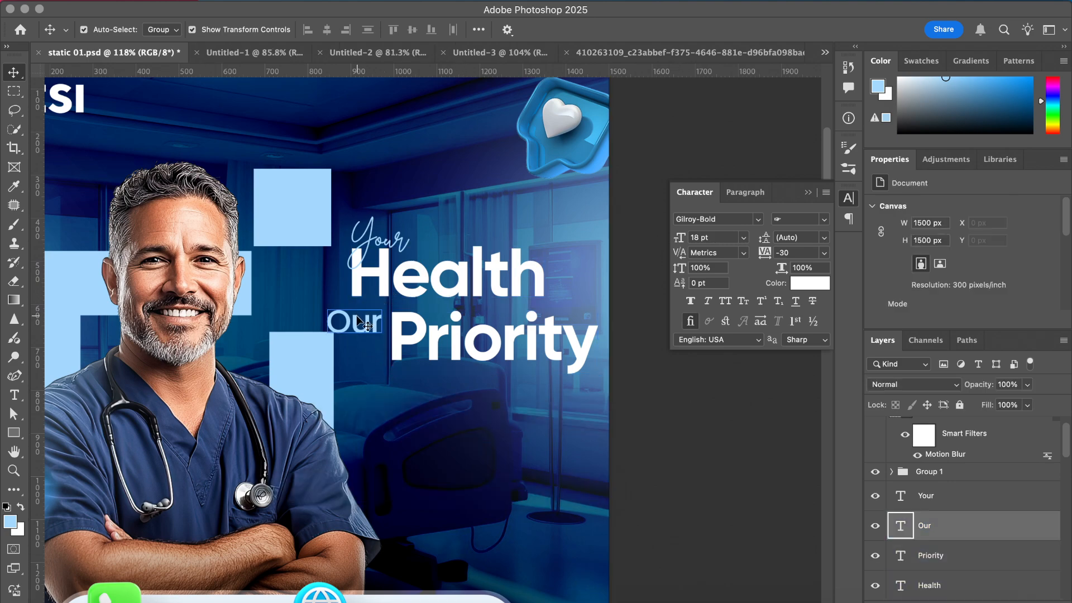
click(719, 220)
text(r)
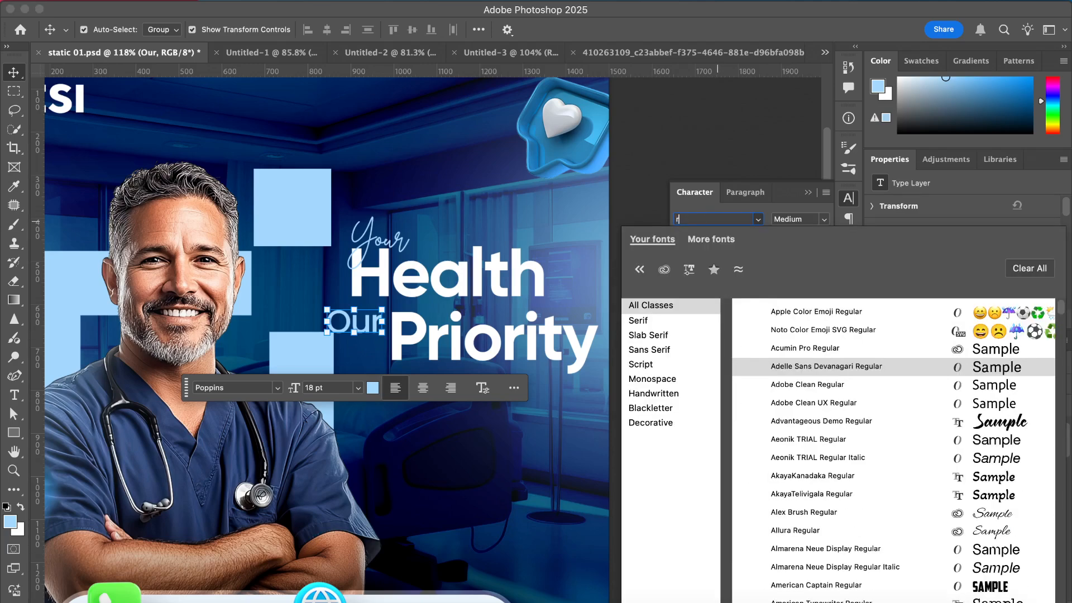
text(it)
key(BackSpace)
key(BackSpace)
key(BackSpace)
text(brit)
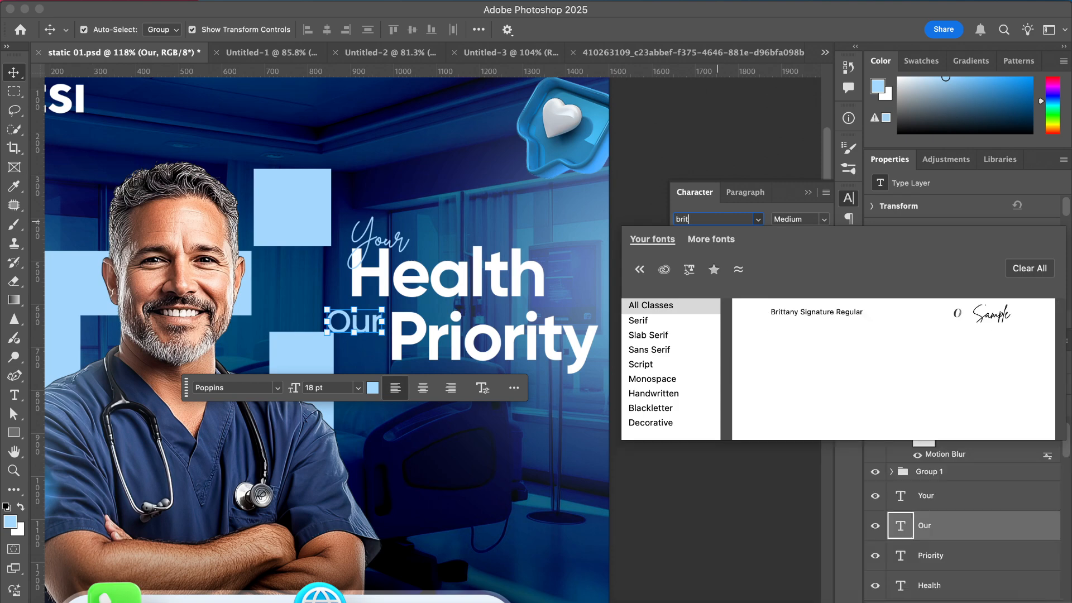
click(825, 312)
click(719, 461)
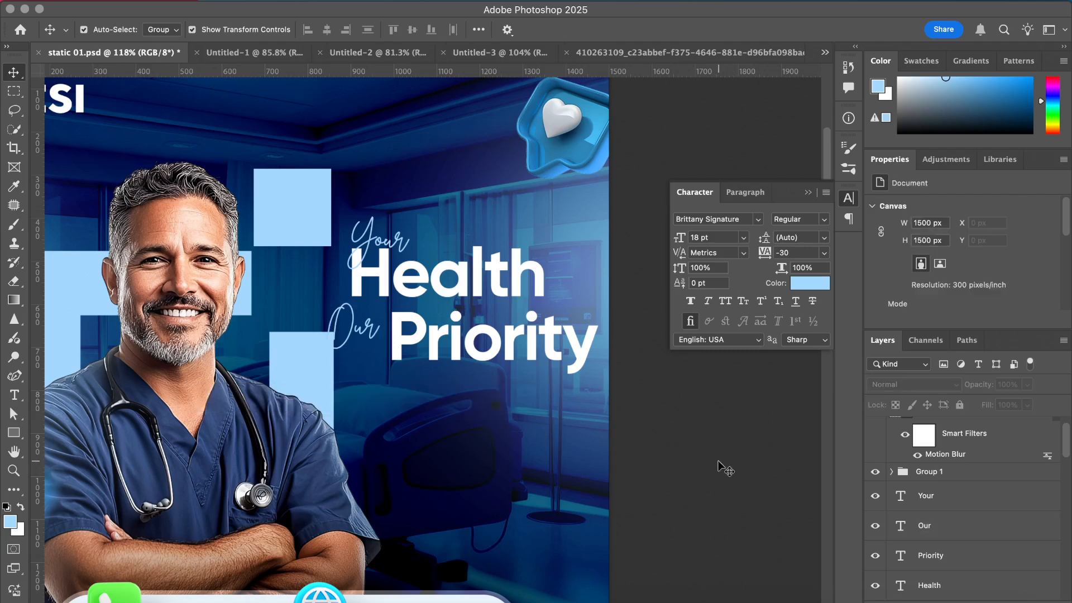
- Place "Our" under the start of "Health" and shift "Priority" left so its P overlaps the end of "Our"
mouse_move(358, 323)
mouse_down()
mouse_move(355, 295)
mouse_move(363, 307)
mouse_move(338, 302)
mouse_move(376, 313)
mouse_up()
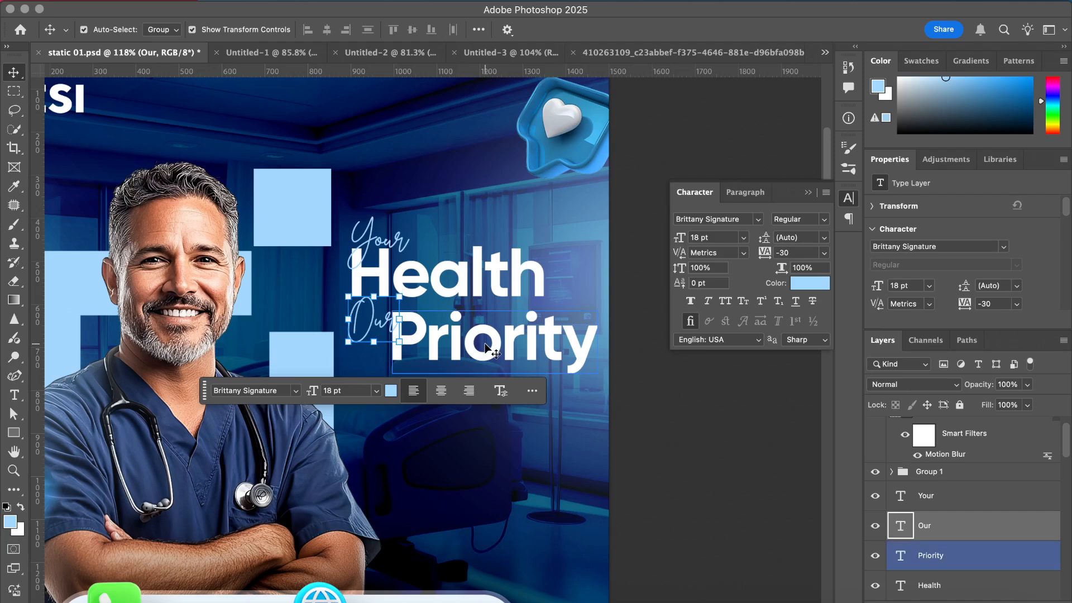
drag(486, 347, 466, 343)
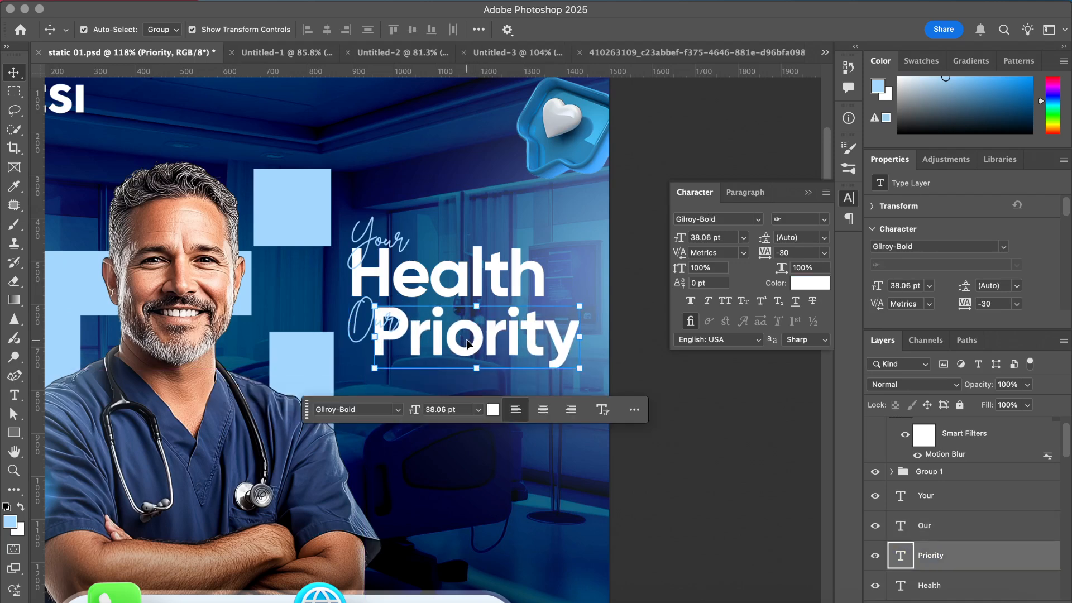
click(682, 410)
- Select the light-blue square and the other light-blue shape behind the doctor, and shift both left together
click(296, 210)
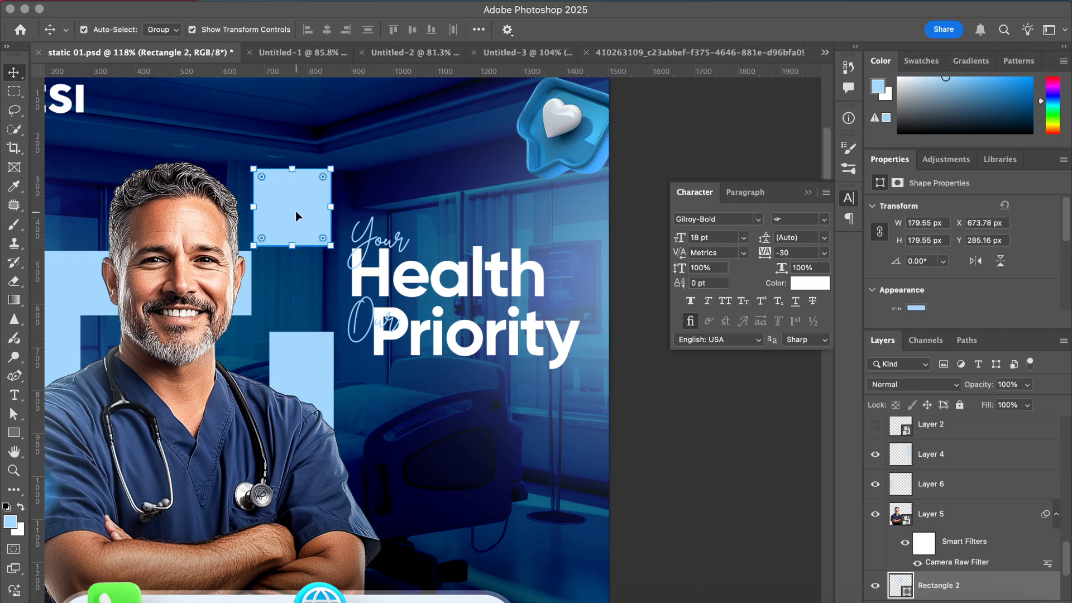
scroll(296, 210, left, 5)
scroll(296, 210, down, 1)
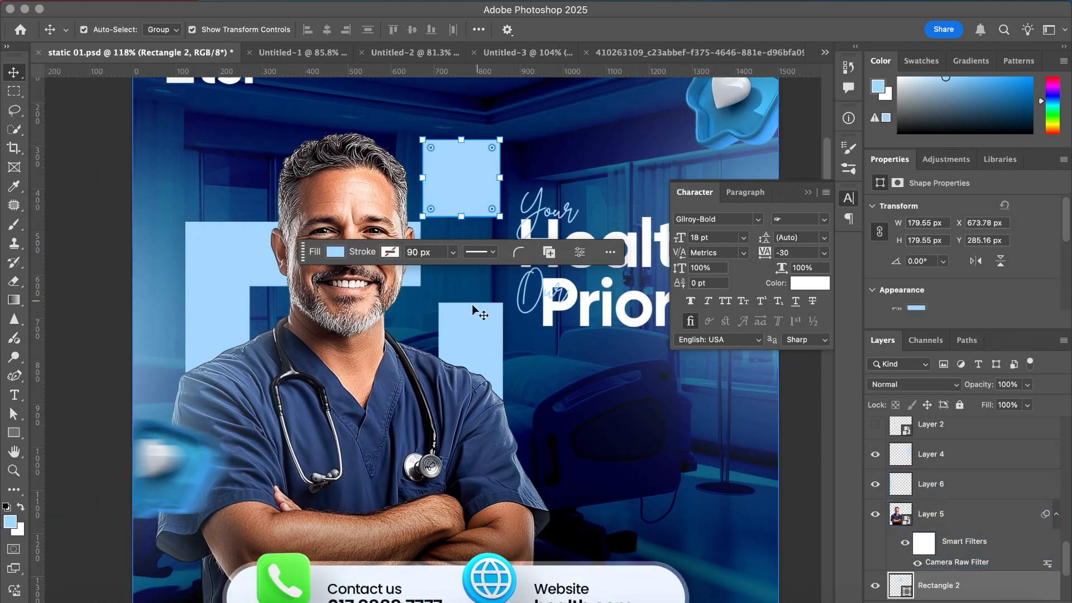
click(476, 326)
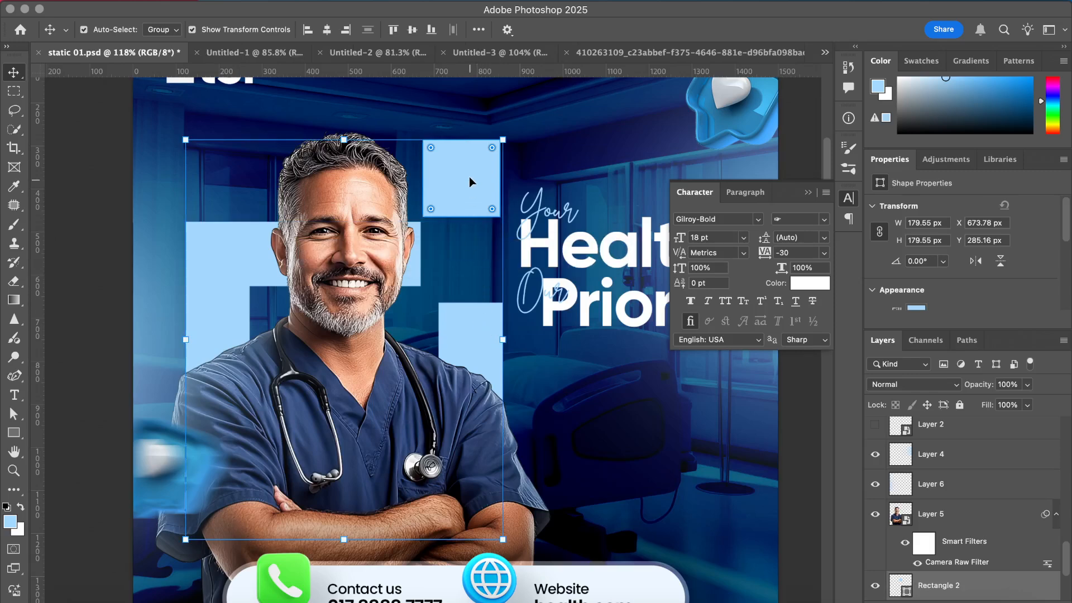
drag(469, 176, 431, 182)
drag(431, 182, 419, 181)
scroll(414, 193, down, 3)
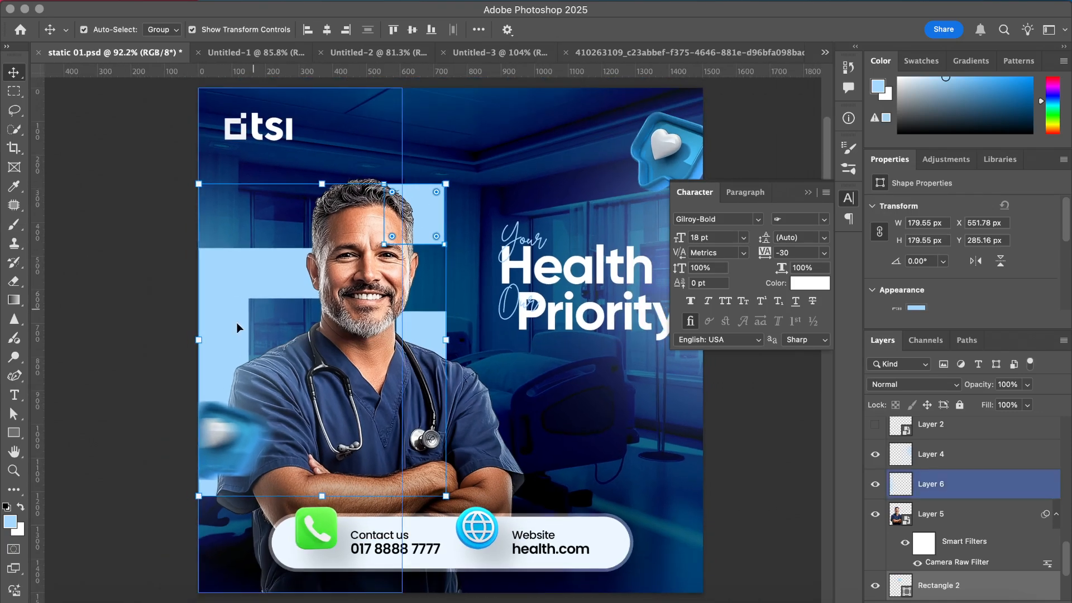
- Scale the light-blue shapes to 88.56% and position them around the doctor's head, with the upper square slightly above his hair
drag(199, 339, 172, 340)
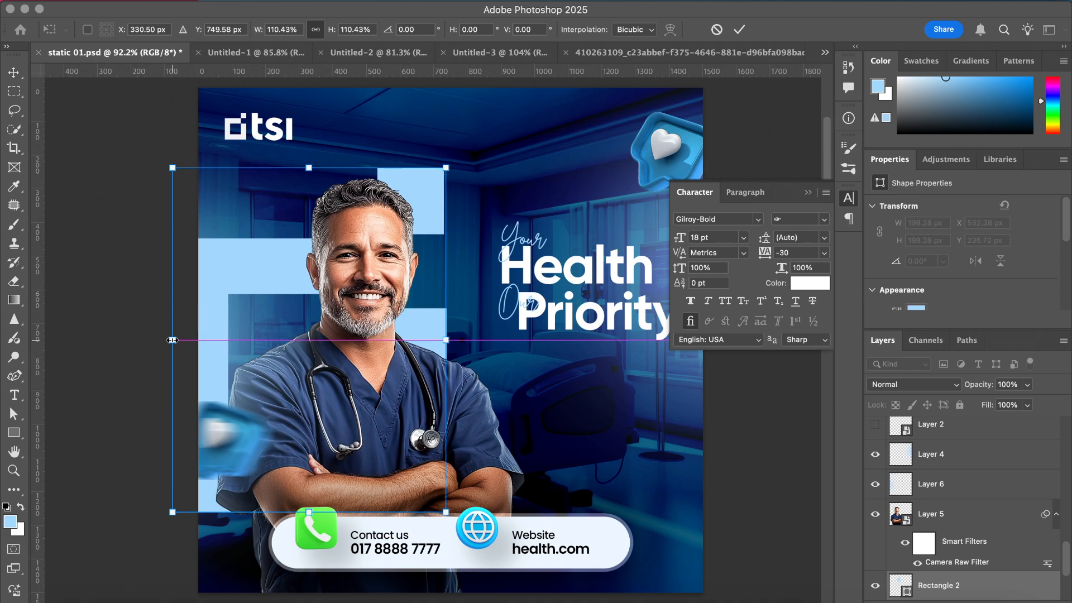
drag(173, 340, 242, 334)
drag(343, 212, 344, 191)
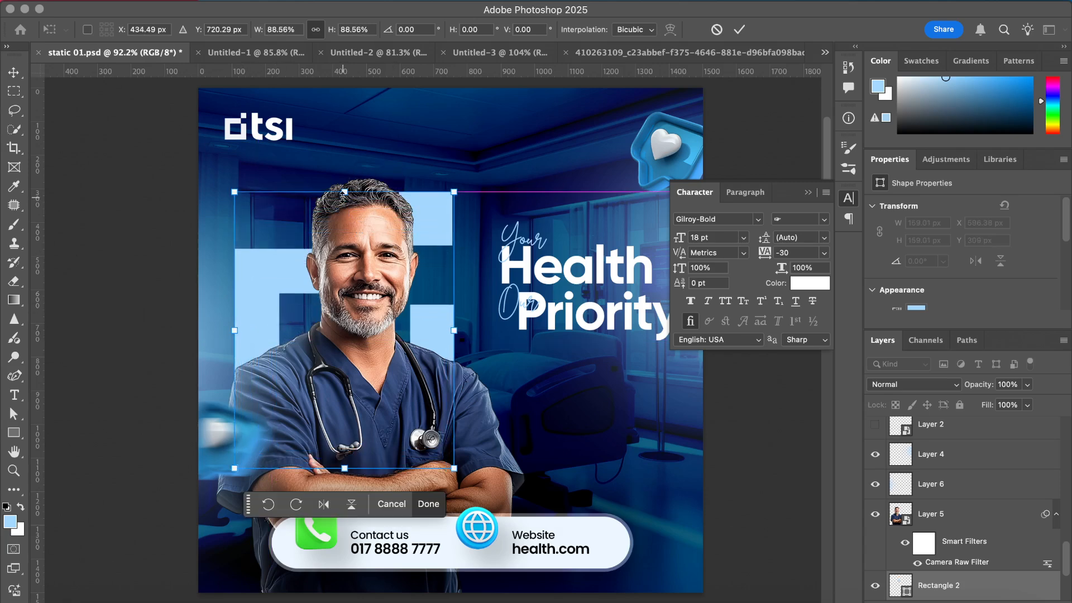
drag(420, 212, 429, 190)
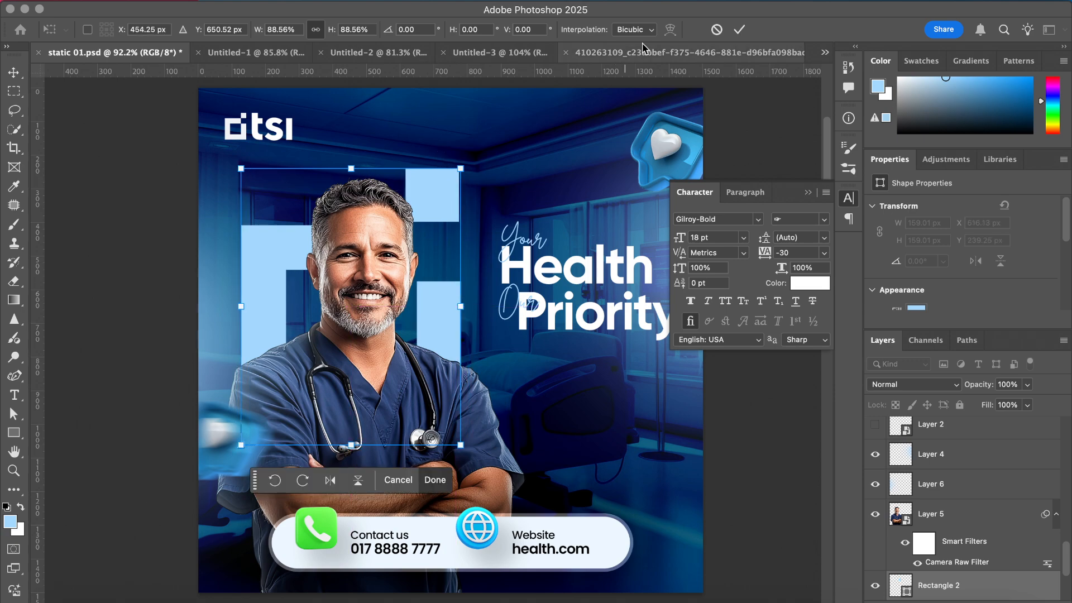
click(739, 29)
scroll(688, 72, right, 4)
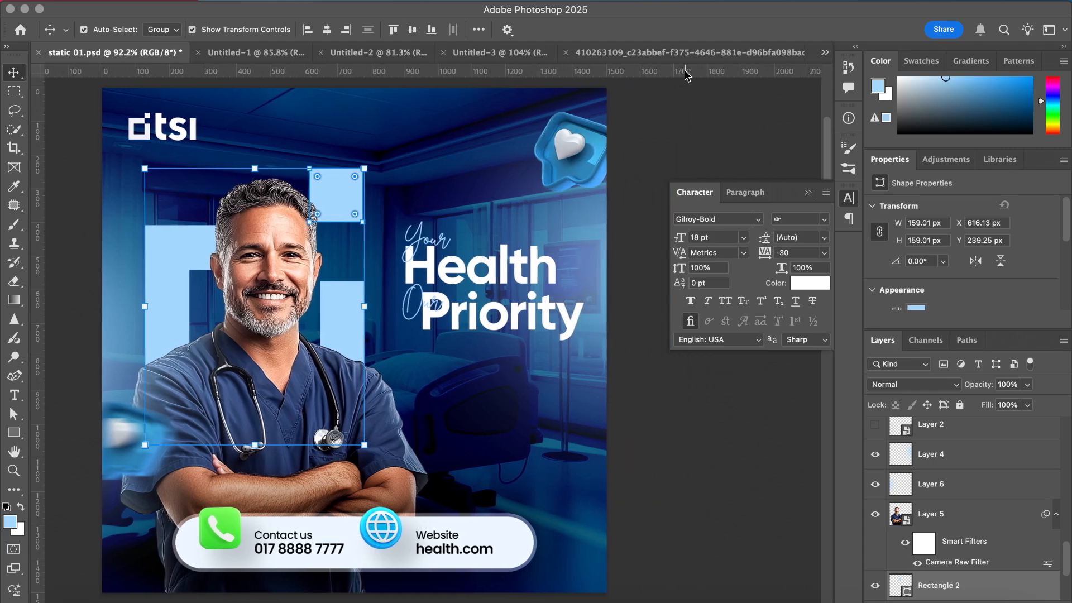
click(677, 127)
- Move "Your", "Health", "Priority" and "Our" up and left one by one, keeping the script words overlapping the bold ones
scroll(386, 225, up, 5)
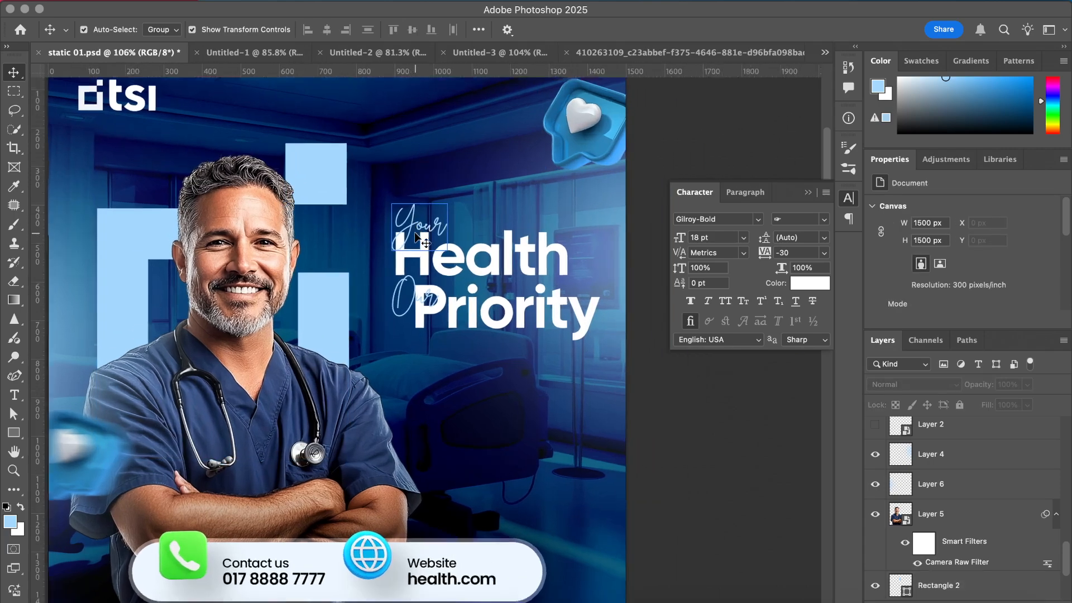
scroll(385, 225, up, 4)
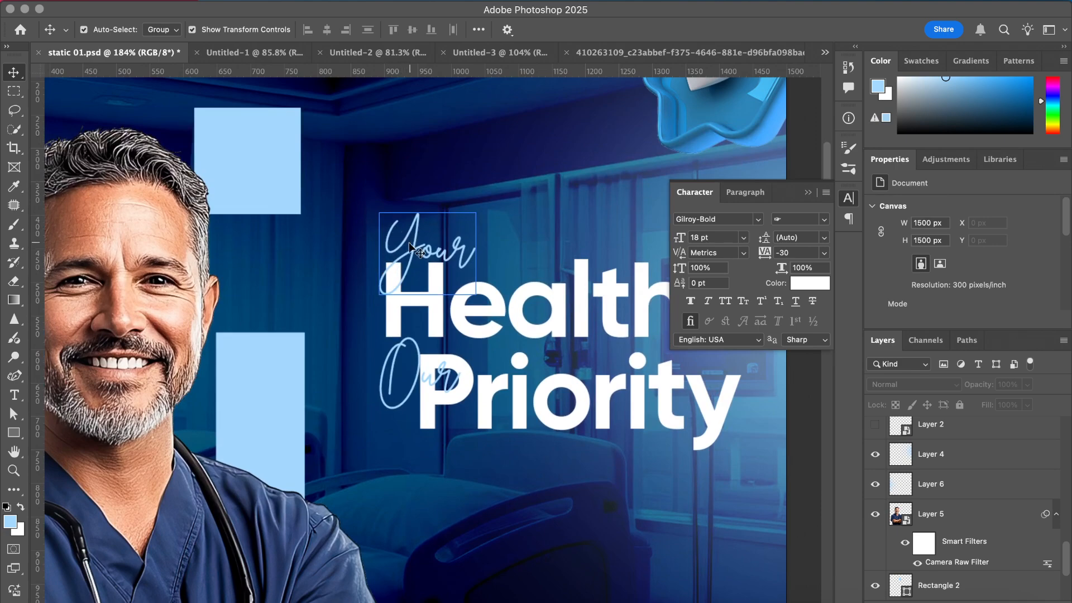
drag(410, 246, 372, 208)
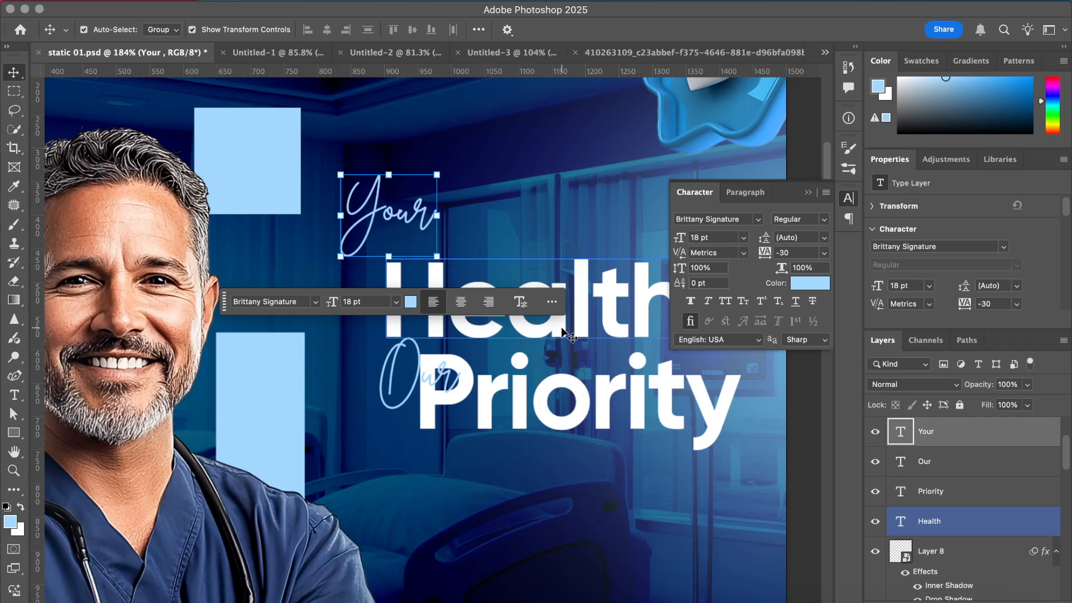
mouse_move(564, 328)
mouse_down()
mouse_move(536, 315)
mouse_move(529, 294)
mouse_up()
mouse_move(605, 410)
mouse_down()
mouse_move(593, 388)
mouse_move(556, 373)
mouse_move(574, 378)
mouse_up()
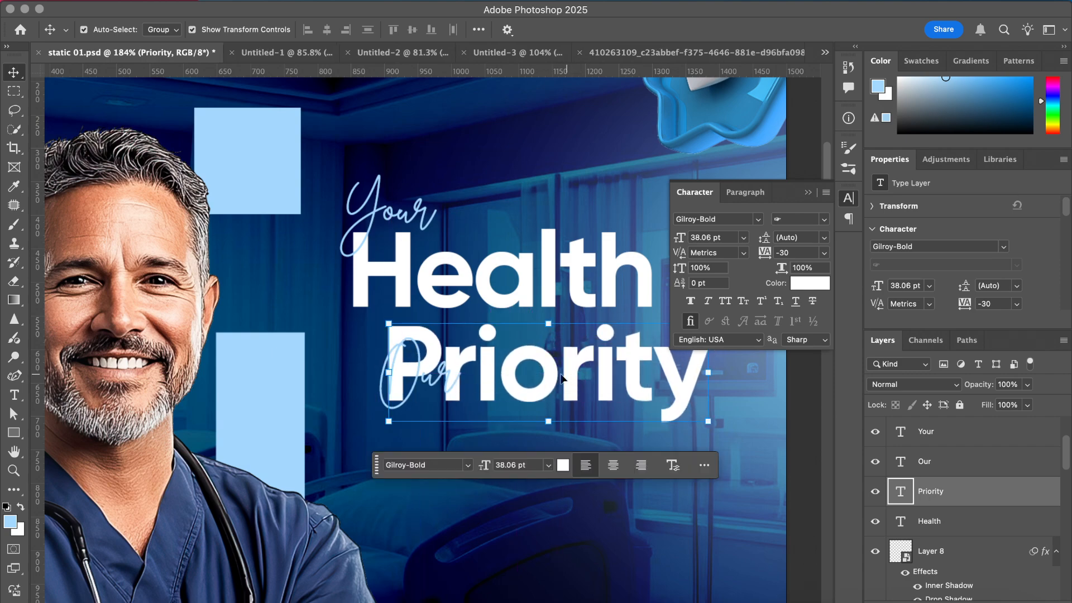
mouse_move(440, 375)
mouse_down()
mouse_move(404, 308)
mouse_move(415, 330)
mouse_up()
scroll(751, 375, down, 5)
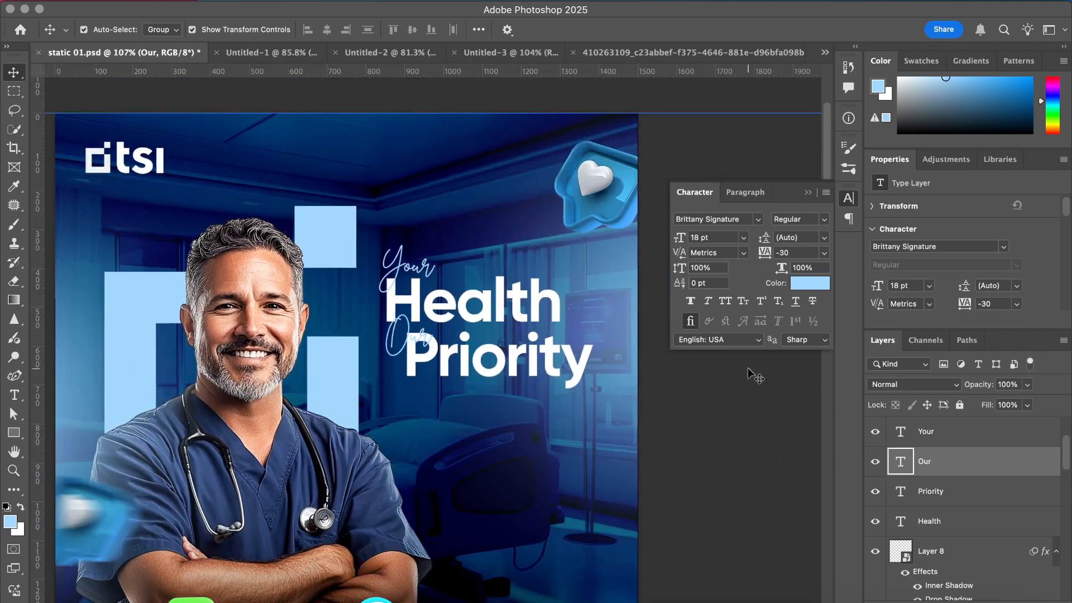
click(756, 376)
- Switch to Chrome and copy the sentence starting "Expert care, trusted professionals" from the ChatGPT reply
scroll(755, 377, right, 5)
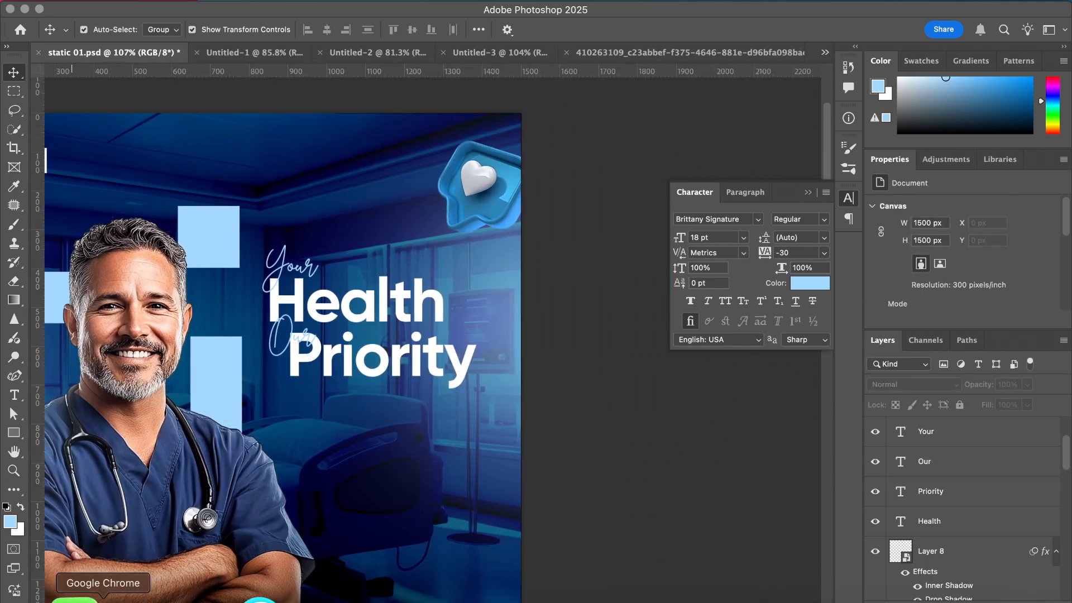
click(104, 597)
click(379, 289)
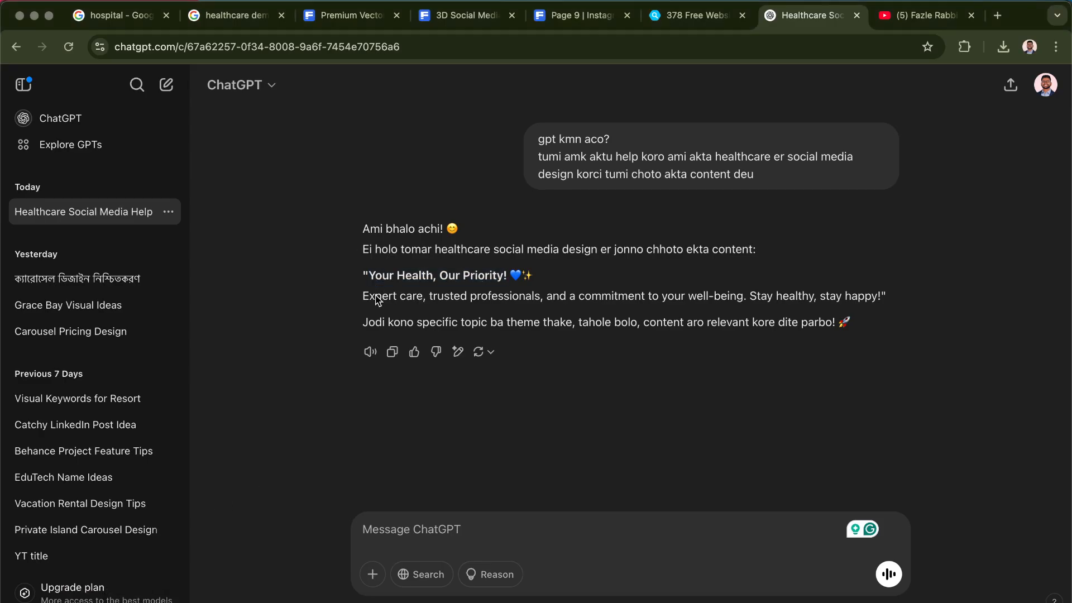
drag(364, 300, 701, 306)
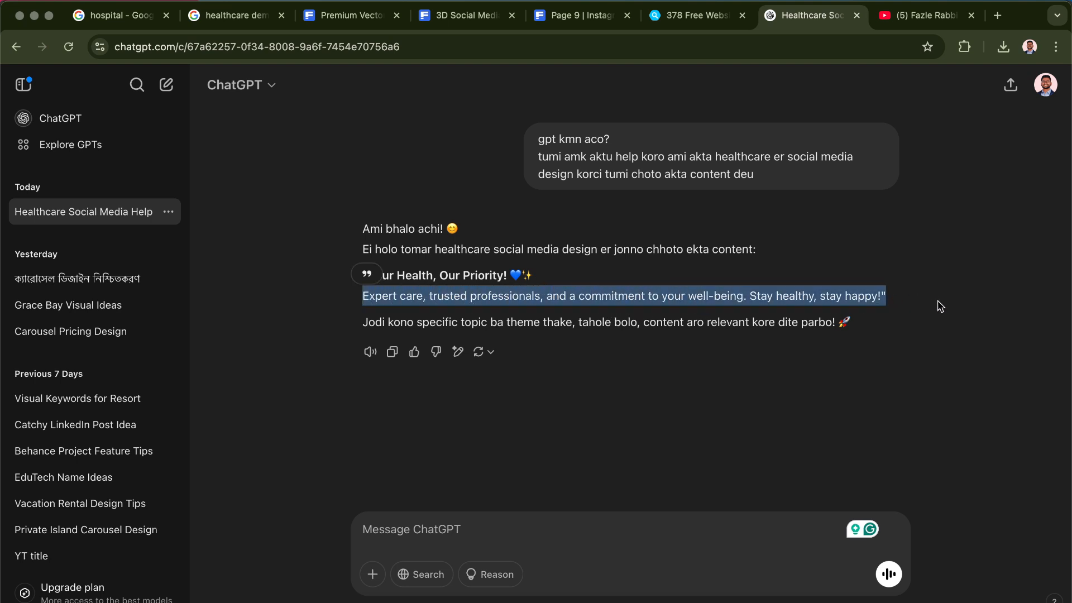
- Return to Photoshop and paste the copied "Expert care, trusted professionals" sentence as a new text layer below "Priority"
click(768, 598)
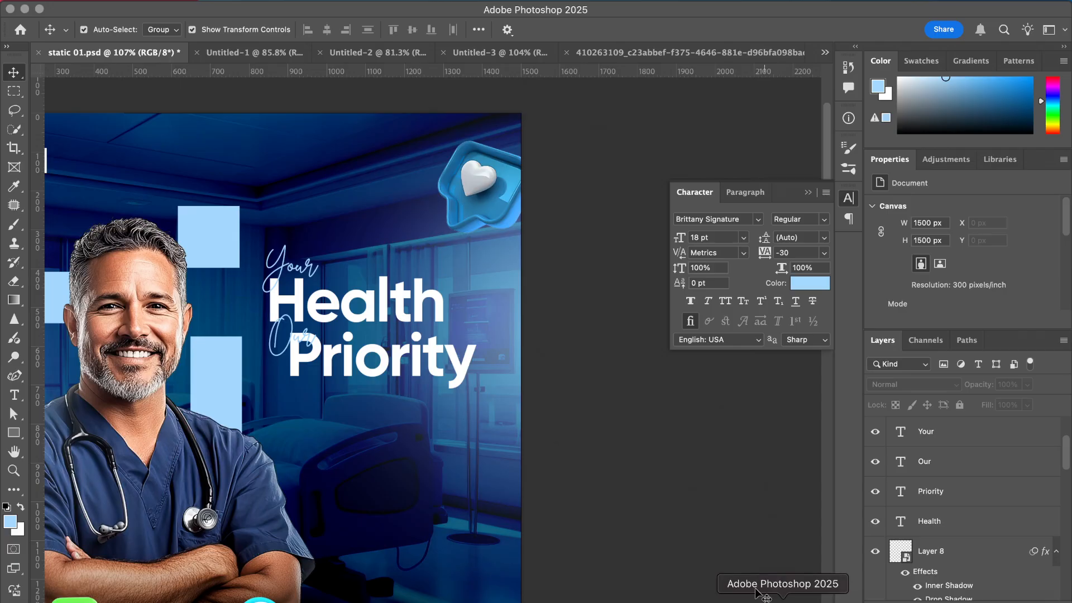
scroll(150, 402, down, 5)
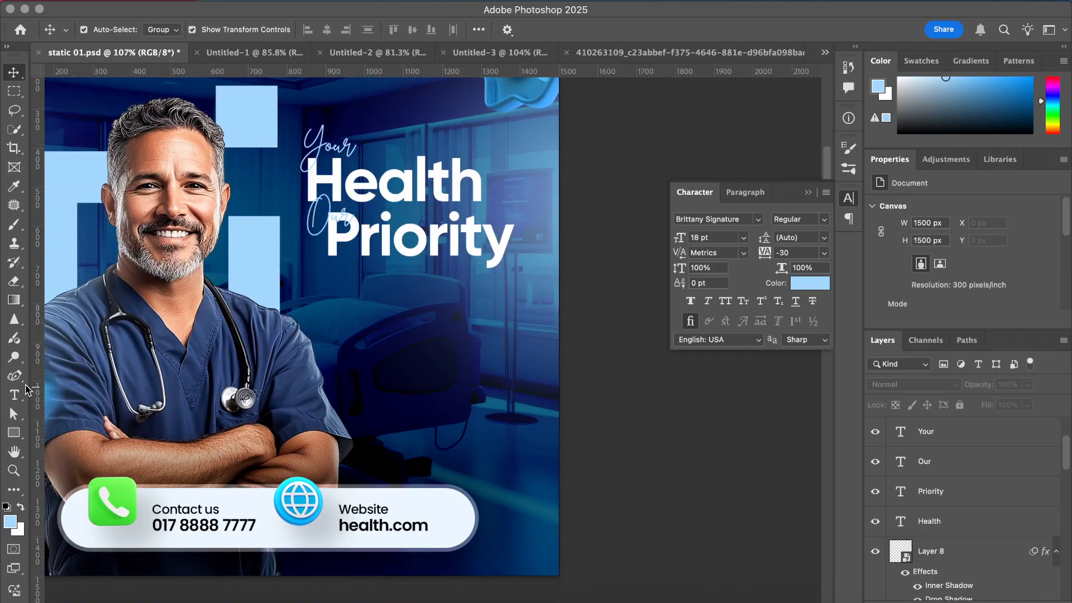
click(14, 395)
click(338, 289)
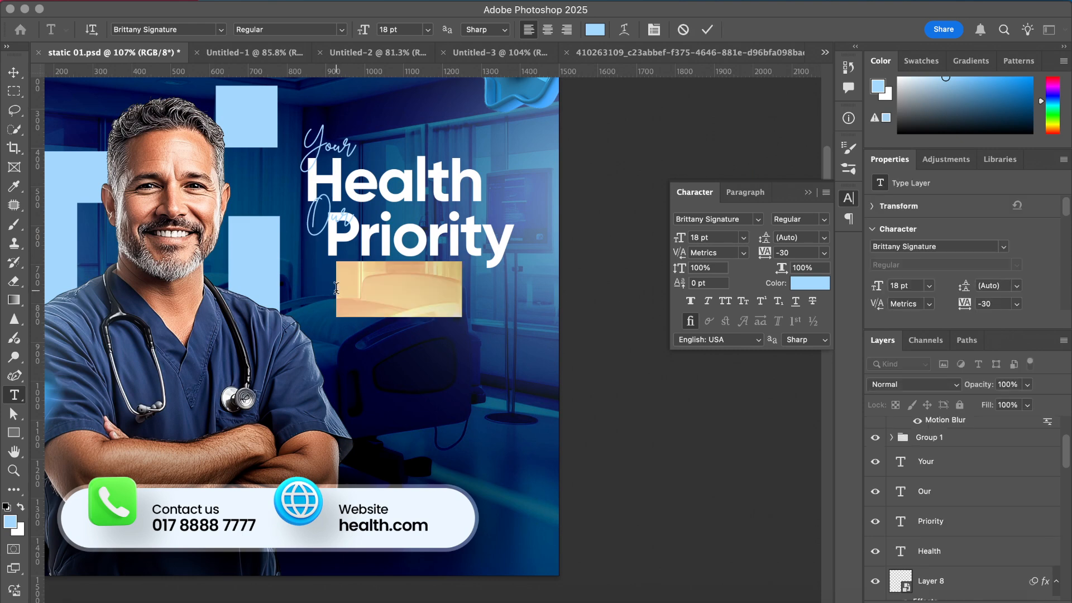
key(super+v)
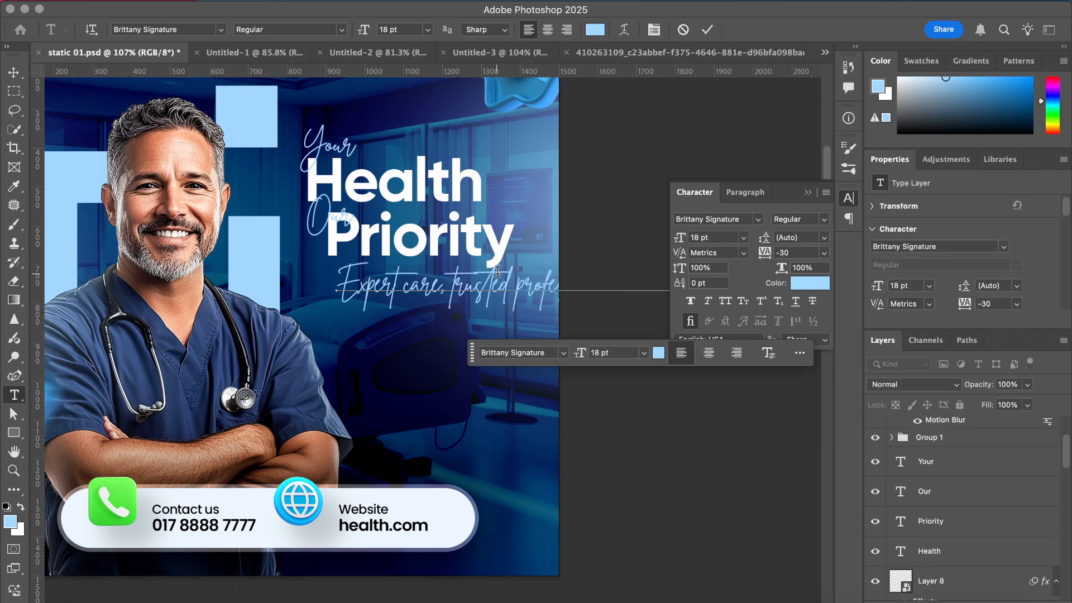
- Set the font of the whole pasted sentence to Inter Light
key(super+a)
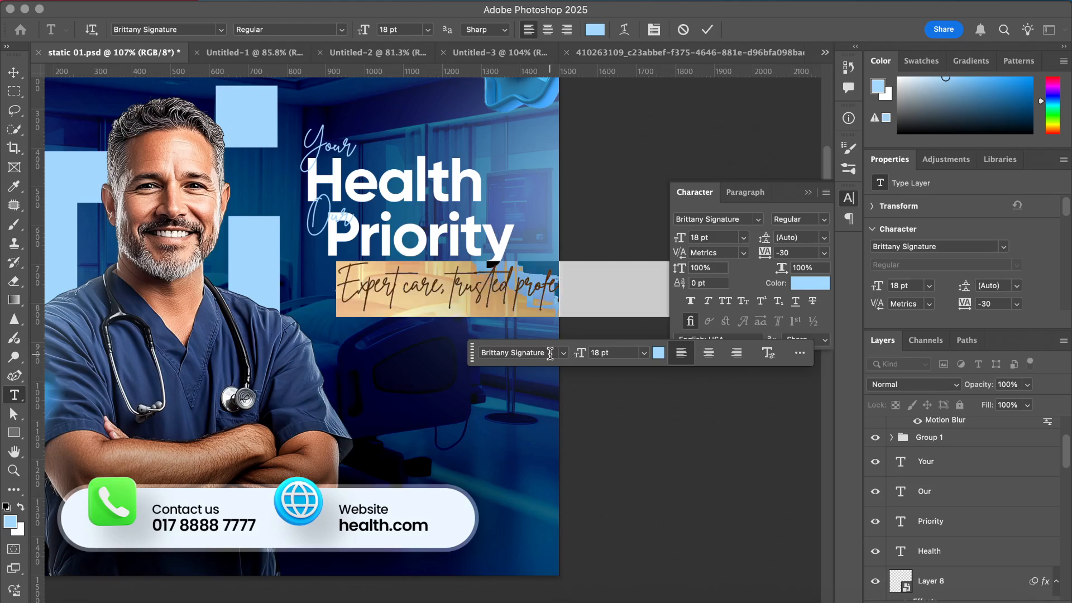
click(746, 220)
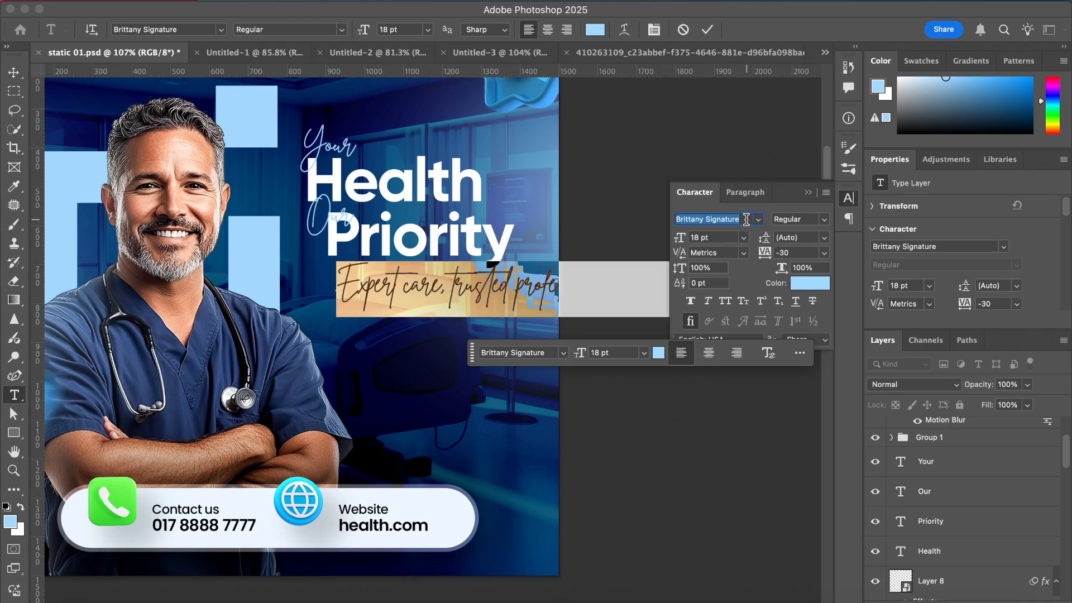
text(n)
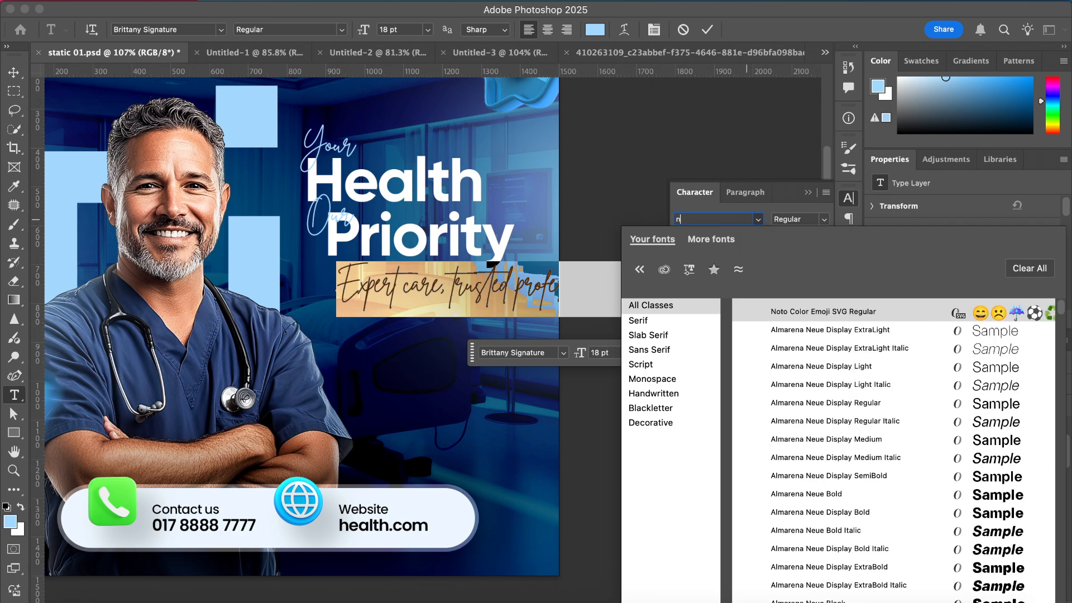
text(ter)
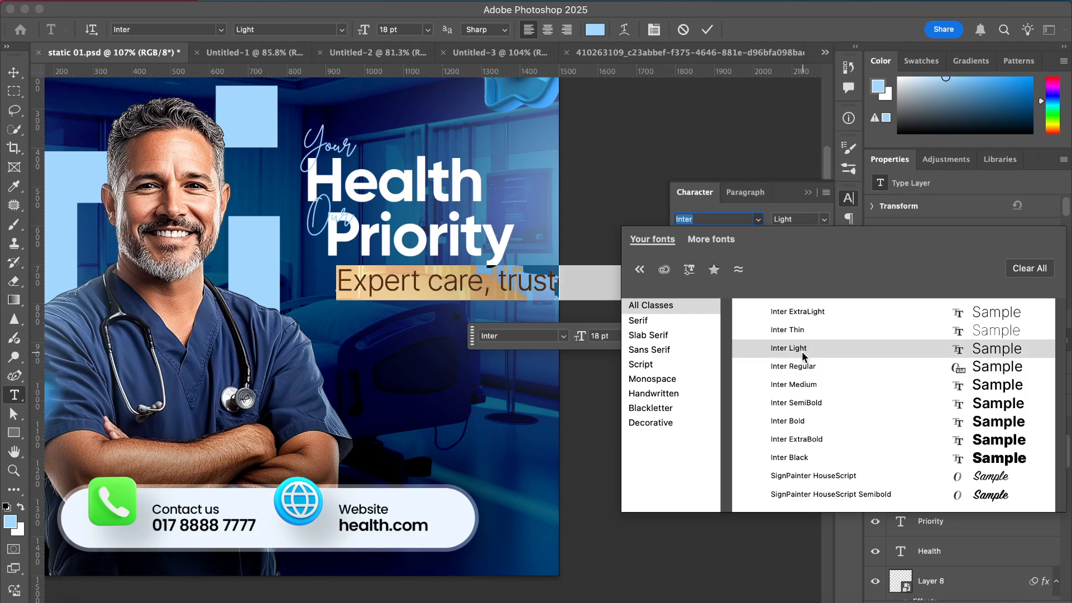
click(805, 348)
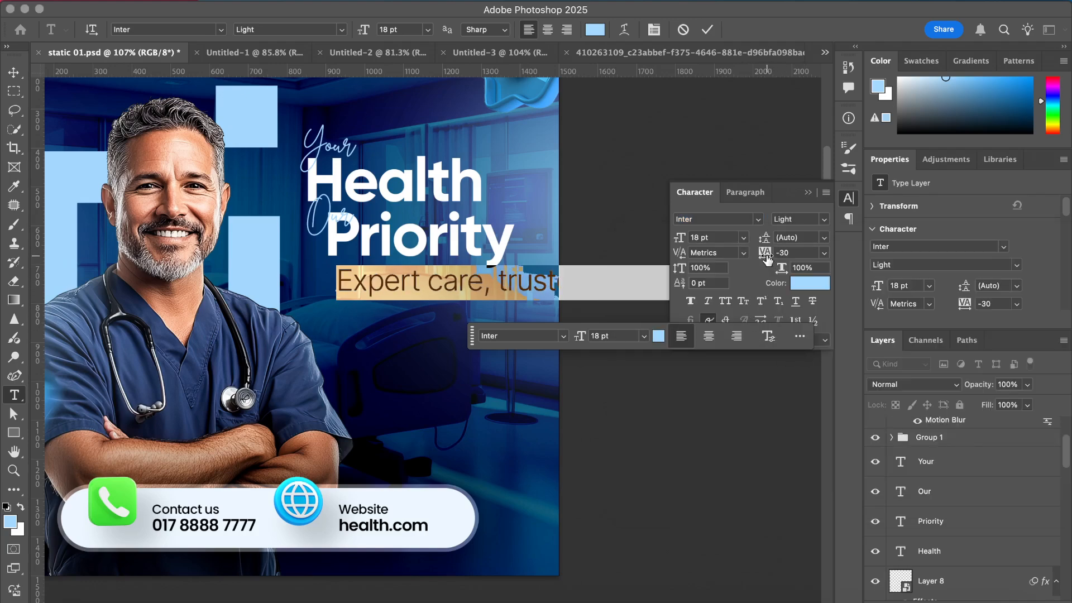
- Tighten the sentence's tracking to -70, reduce its size to 10 pt, and place the text cursor before "professionals"
drag(767, 258, 765, 256)
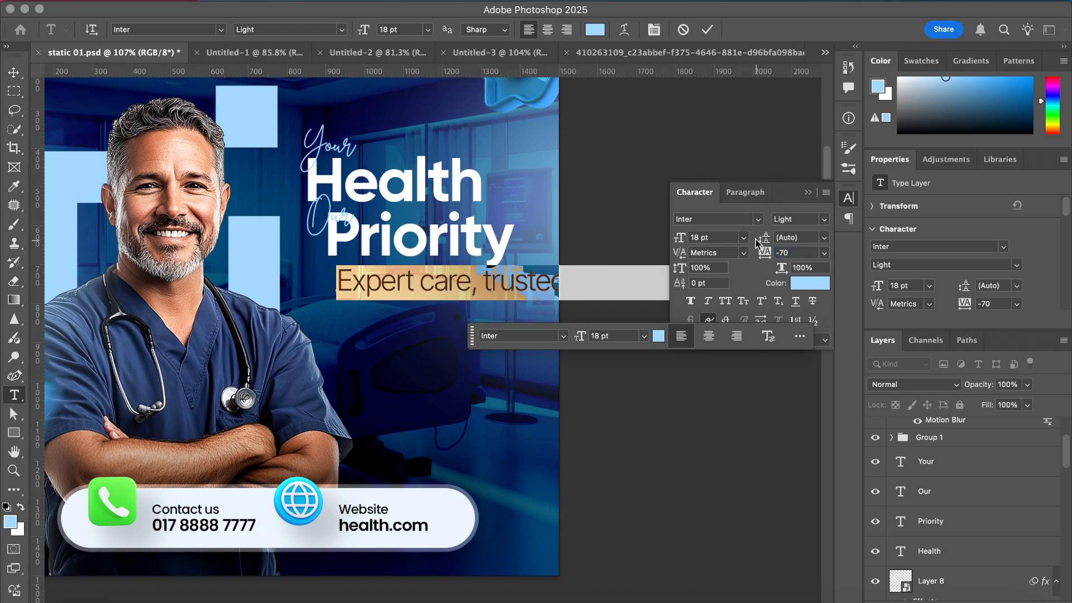
click(743, 239)
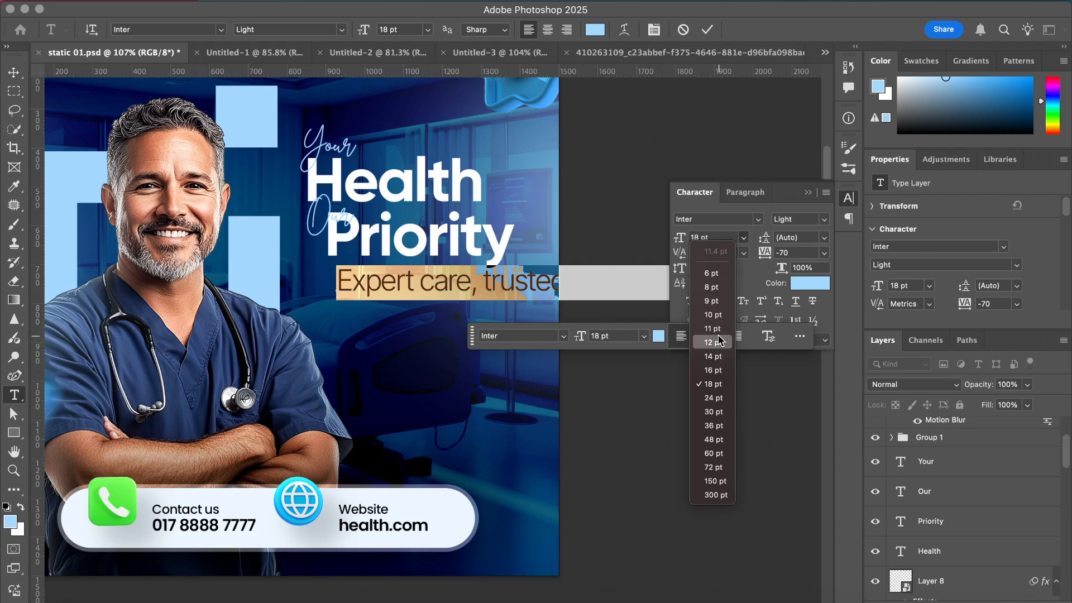
click(713, 314)
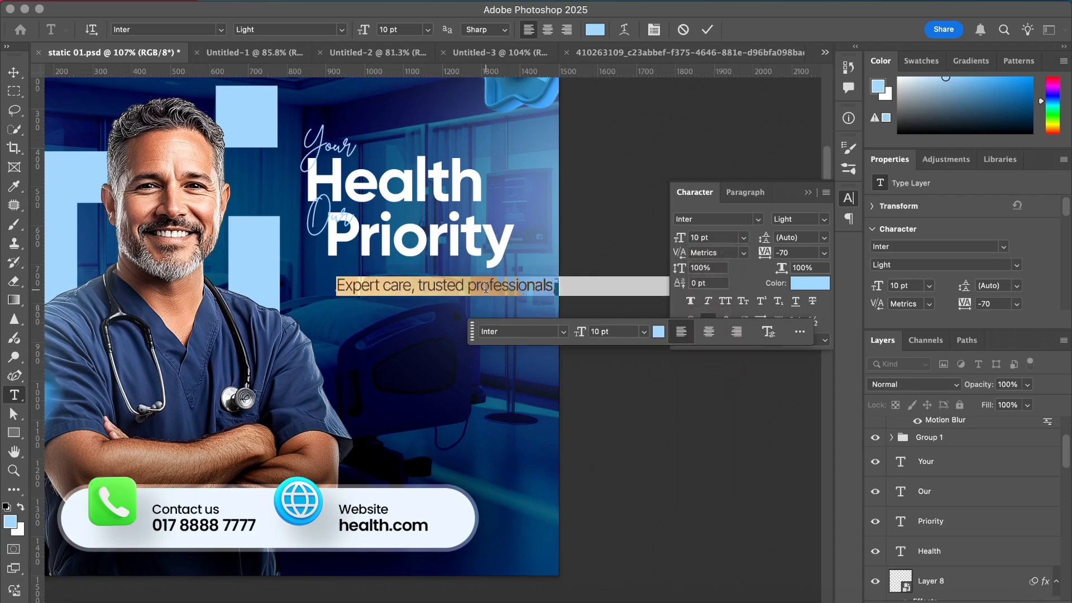
click(471, 286)
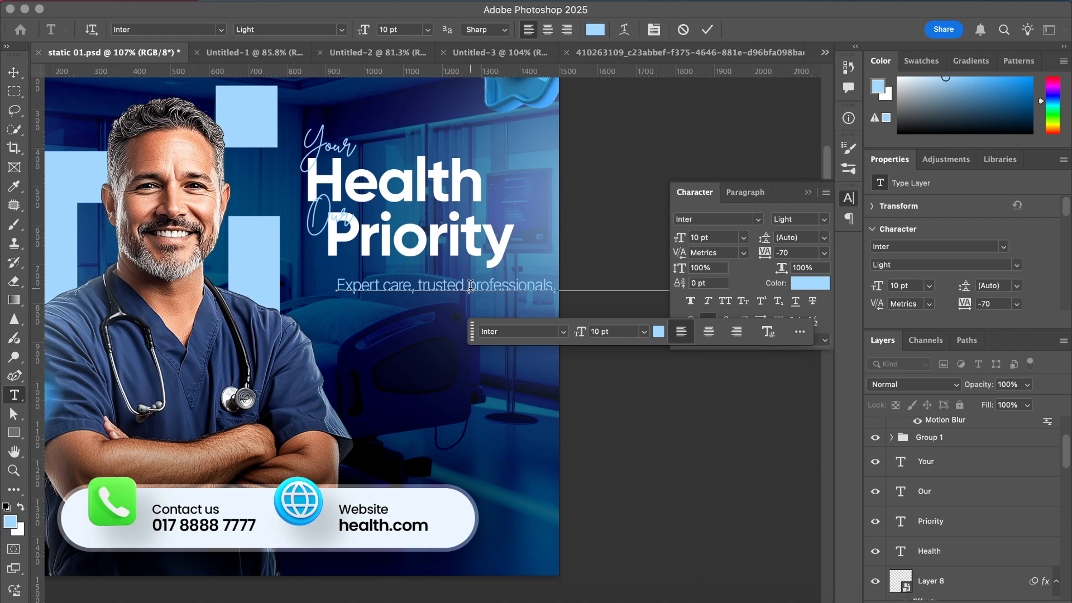
- Break the sentence into five lines before "professionals", "commitment", "well-being" and "stay happy", and commit the text
key(Return)
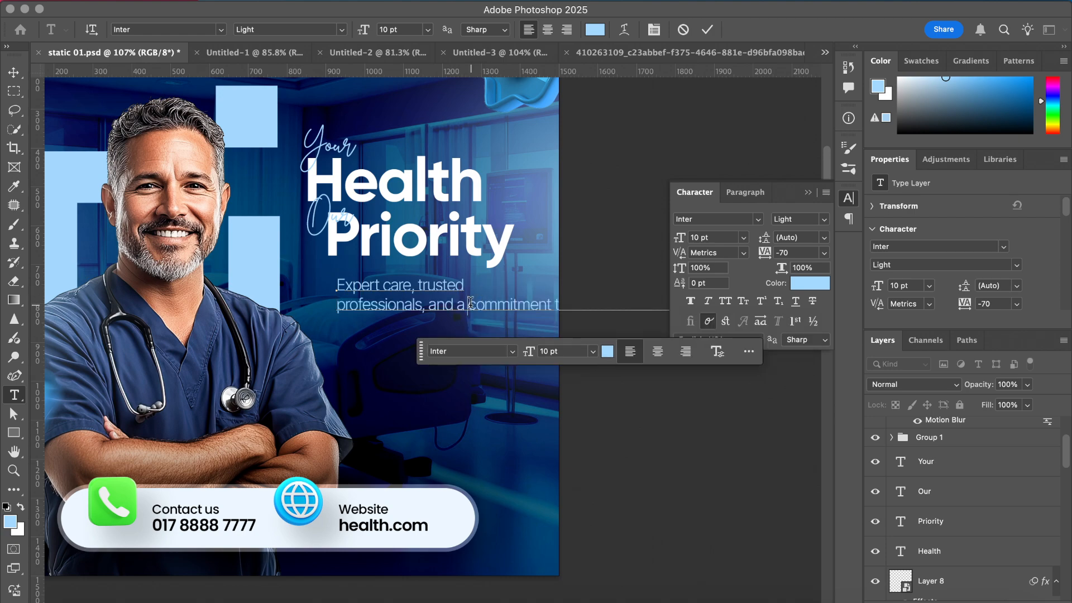
key(Return)
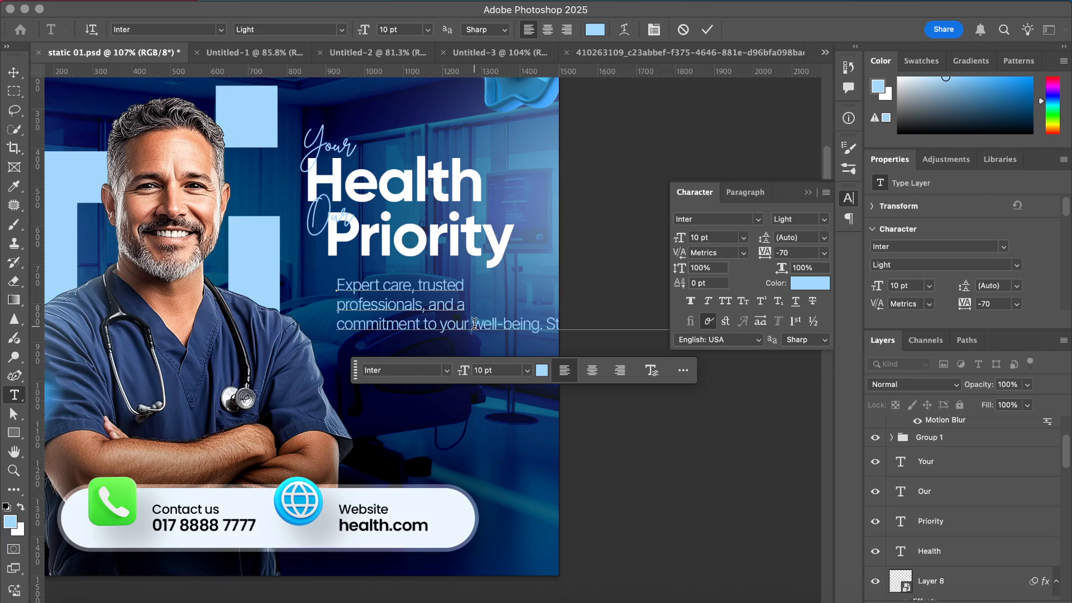
key(Return)
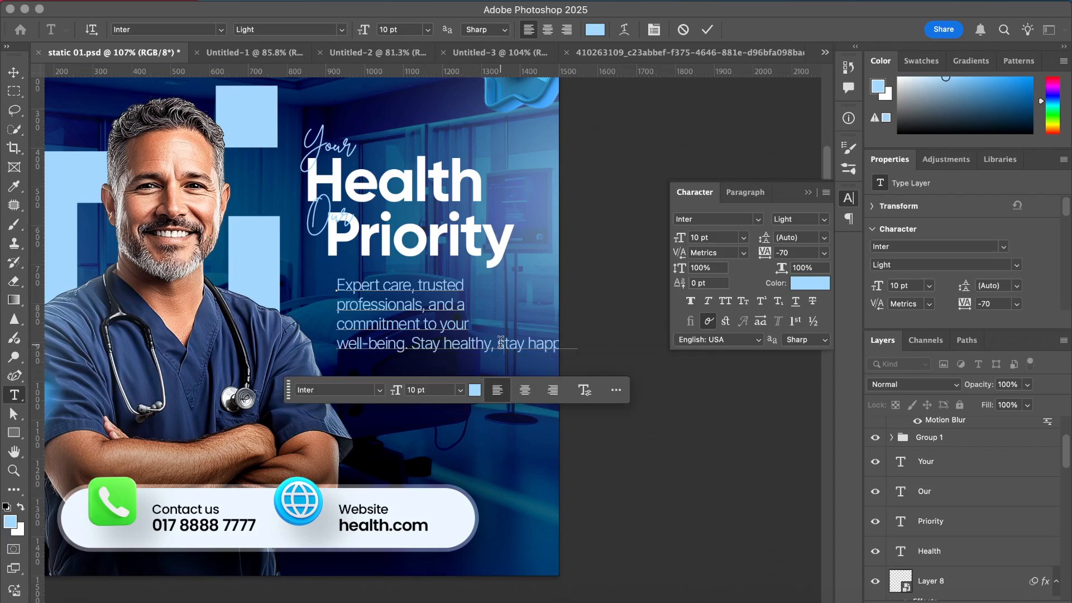
key(Return)
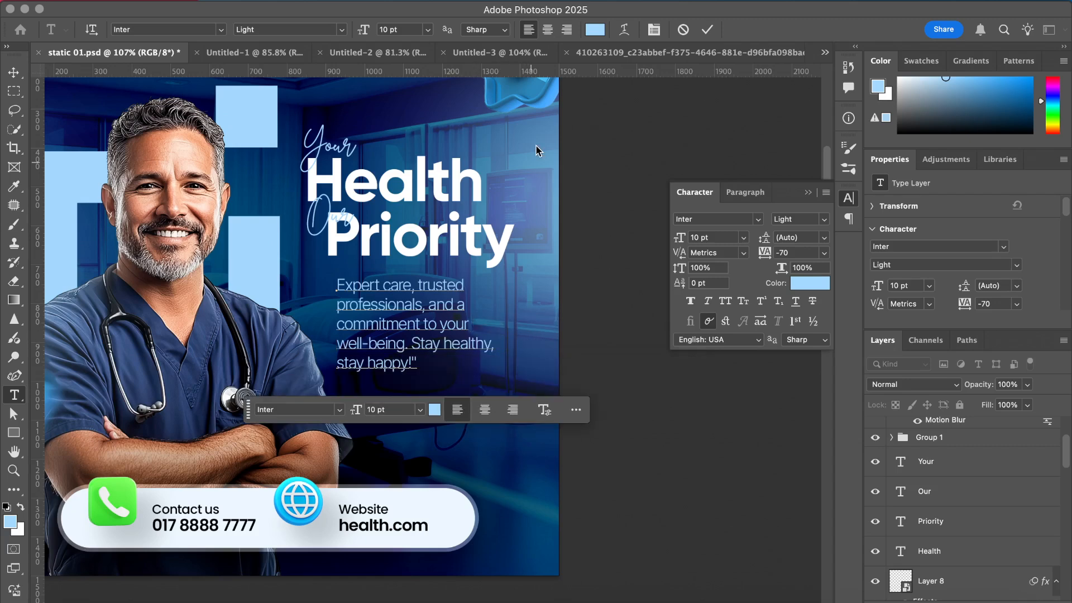
click(704, 31)
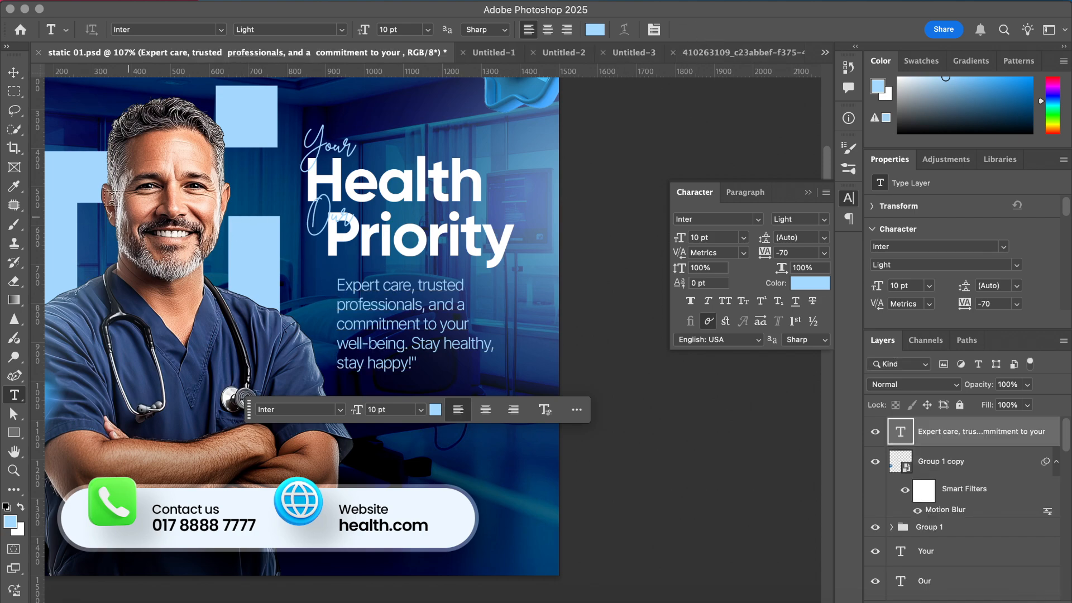
- Move the five-line paragraph slightly down and to the right below "Priority" and set its text color to f1f9ff
click(16, 72)
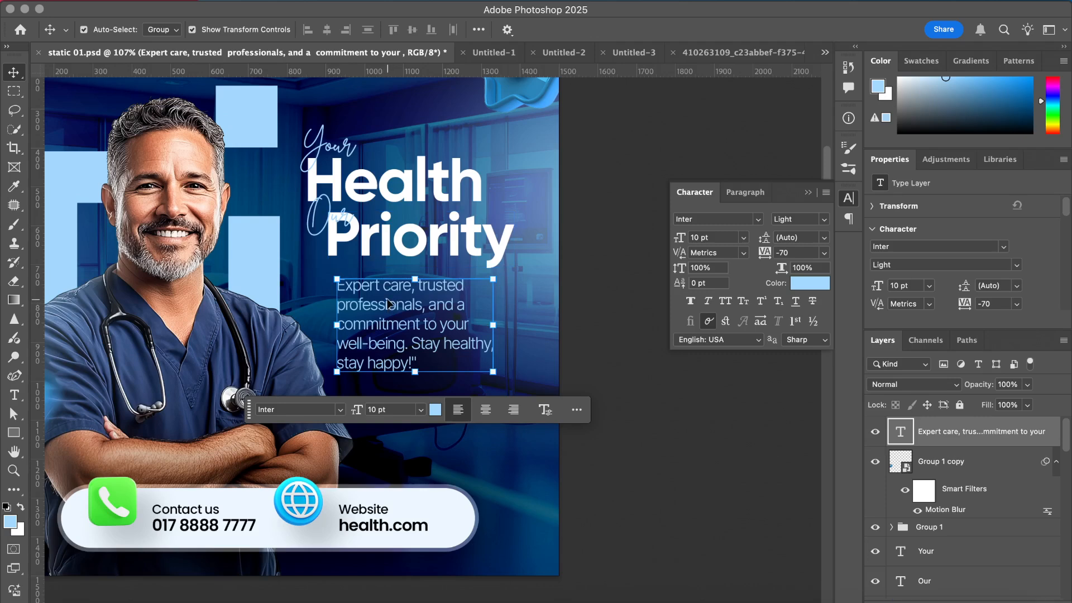
drag(389, 306, 407, 316)
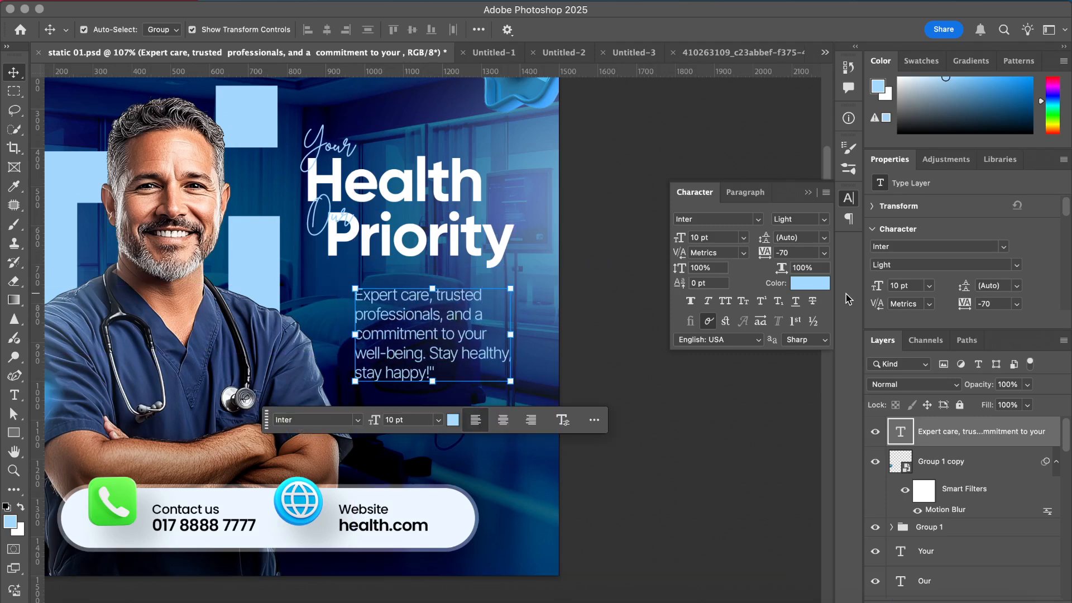
click(817, 288)
mouse_move(763, 227)
mouse_down()
mouse_move(721, 159)
mouse_move(717, 185)
mouse_move(701, 167)
mouse_up()
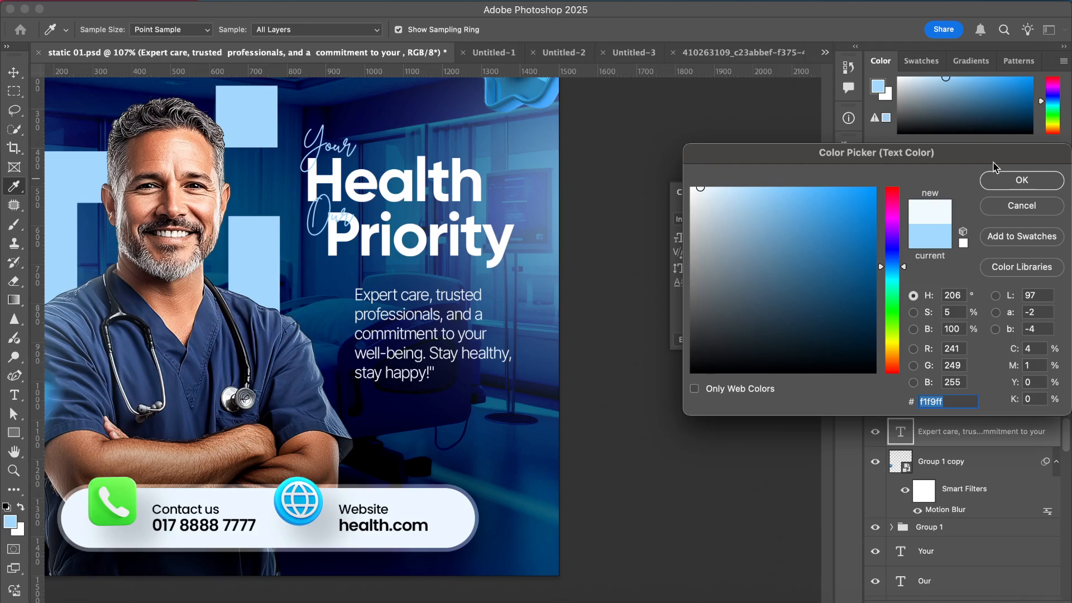
click(998, 182)
click(678, 440)
- Select the doctor image in the layout and switch to the Untitled-3 document
scroll(677, 440, down, 3)
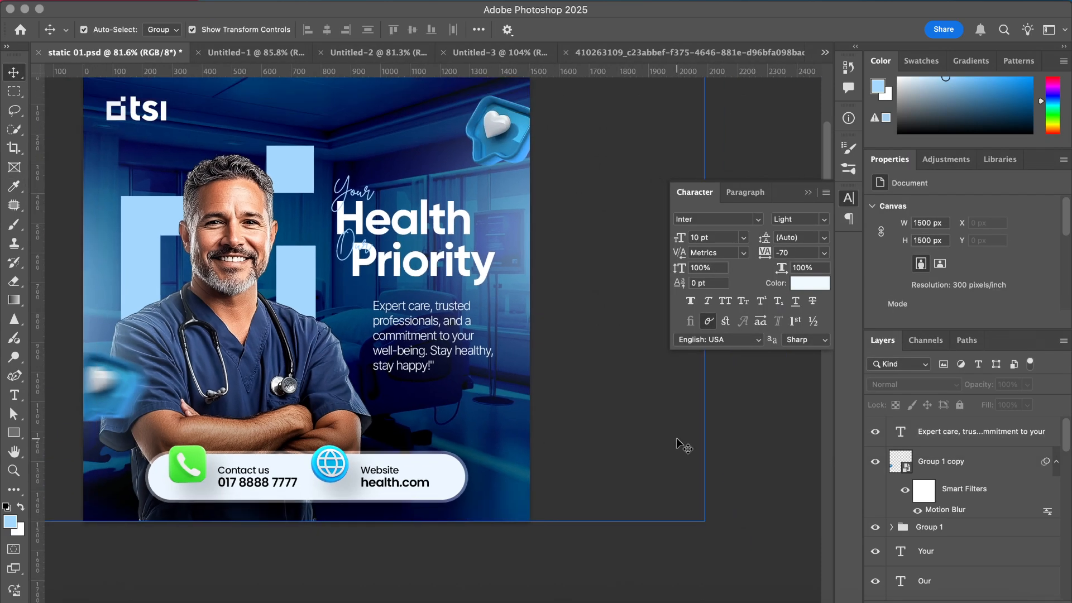
scroll(682, 447, down, 1)
click(247, 249)
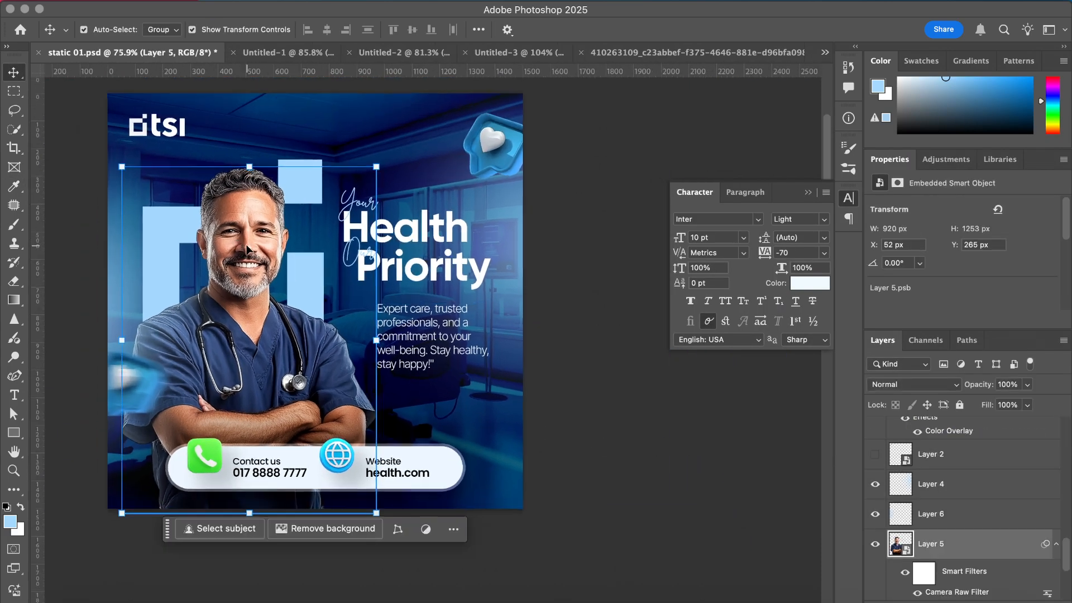
scroll(246, 249, up, 3)
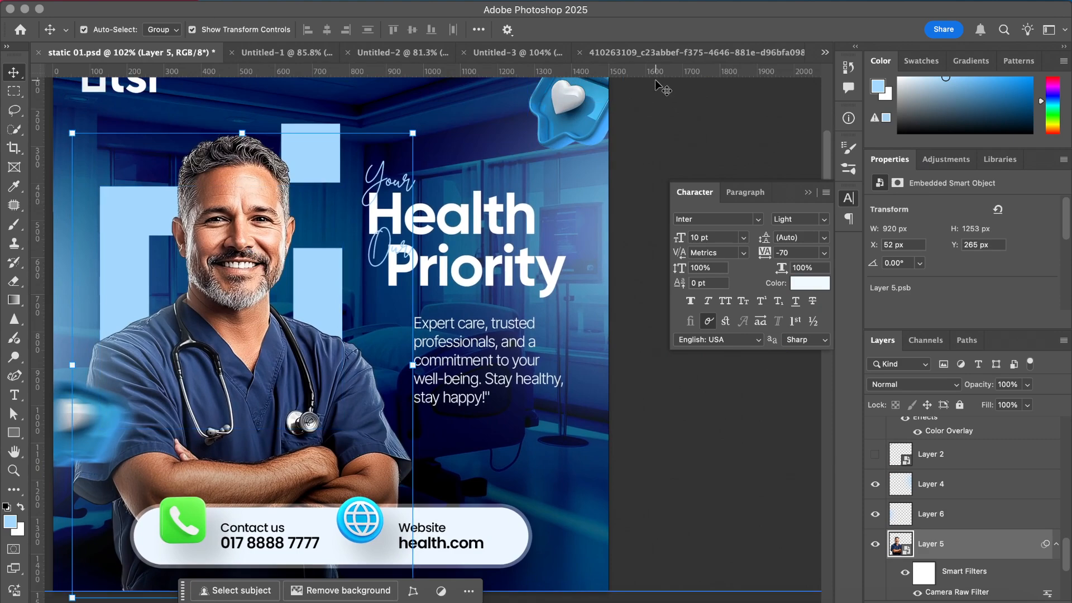
click(514, 53)
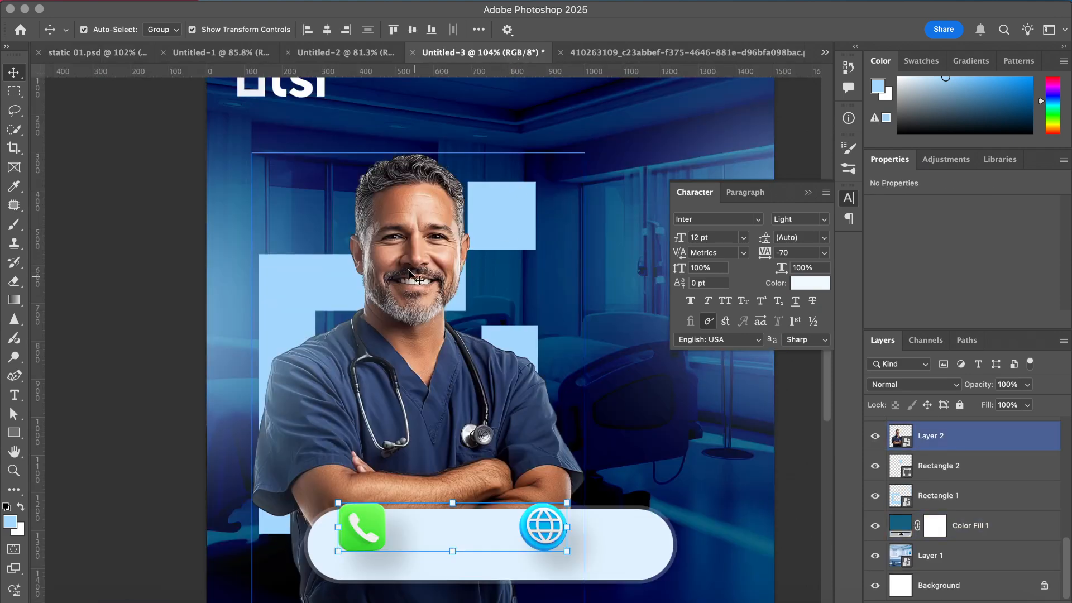
- Switch to the static 01.psd document and duplicate the doctor's layer, Layer 5
click(406, 270)
scroll(406, 270, up, 3)
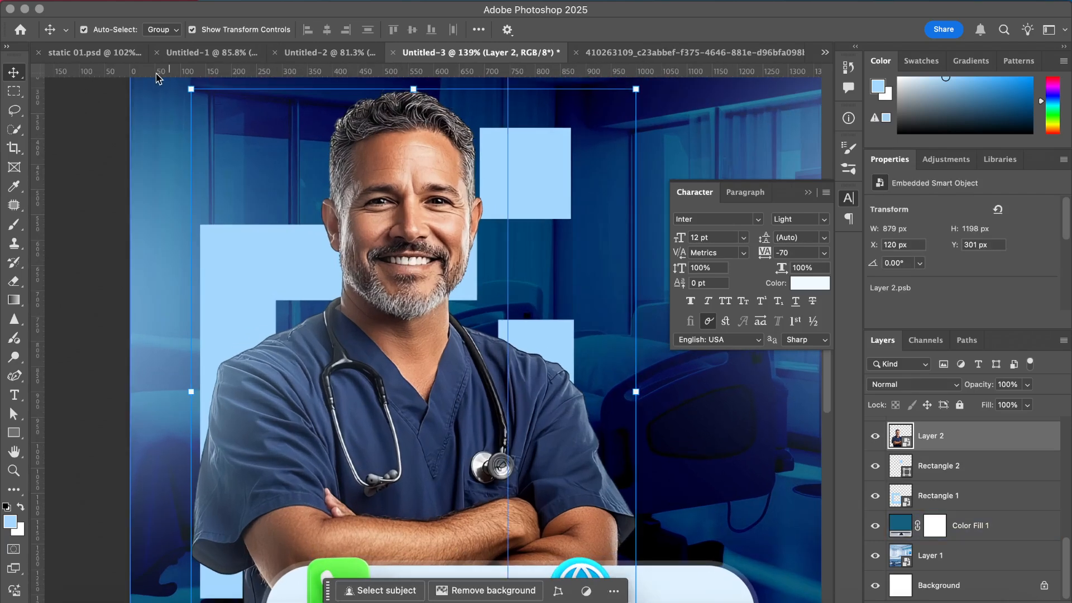
click(95, 53)
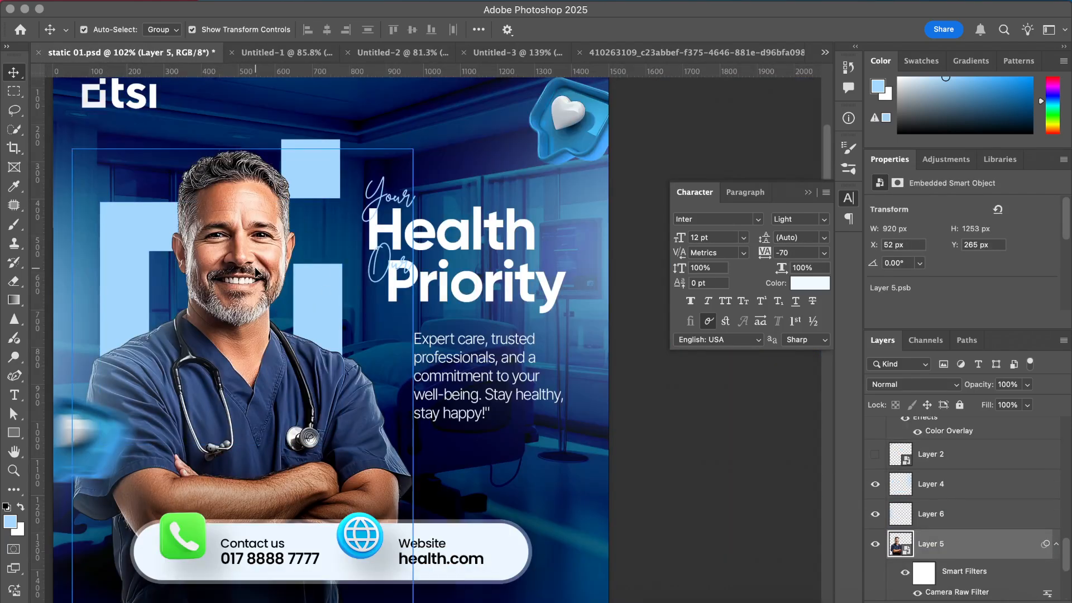
scroll(312, 312, up, 3)
scroll(256, 272, left, 3)
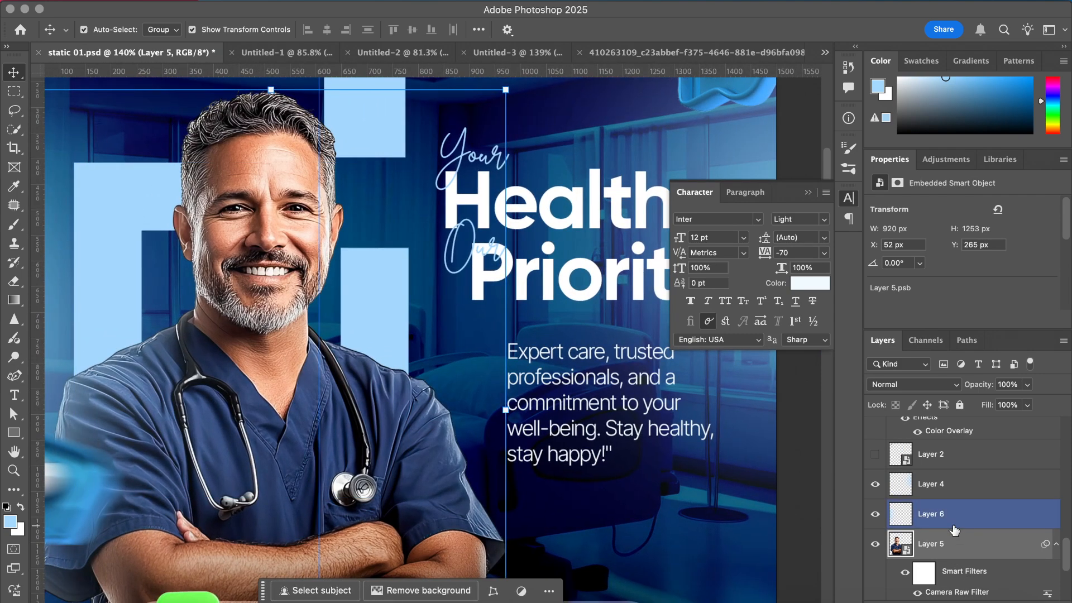
key(super+j)
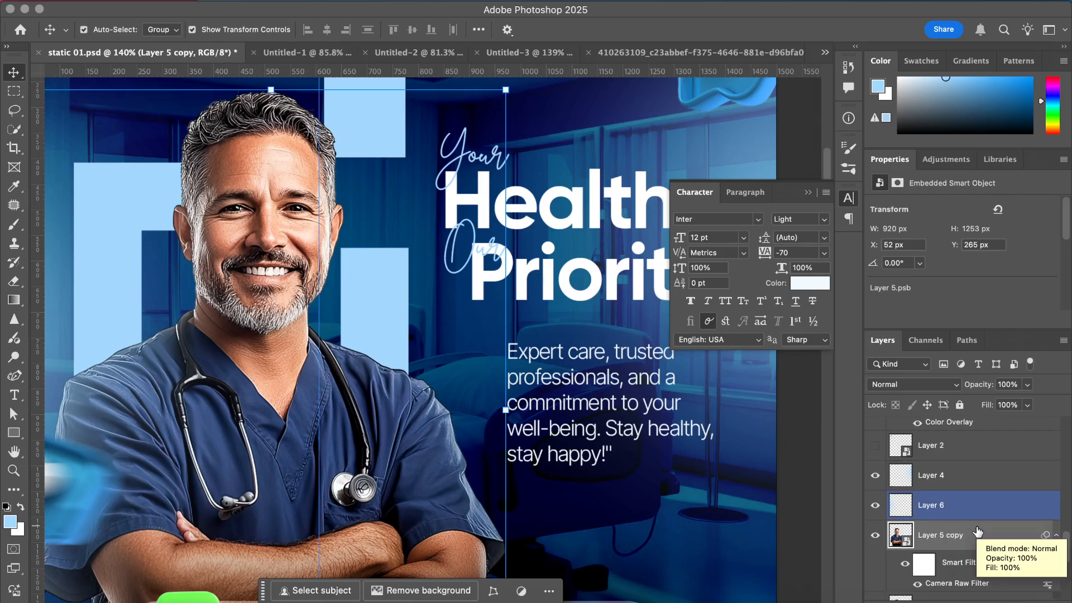
scroll(977, 530, down, 2)
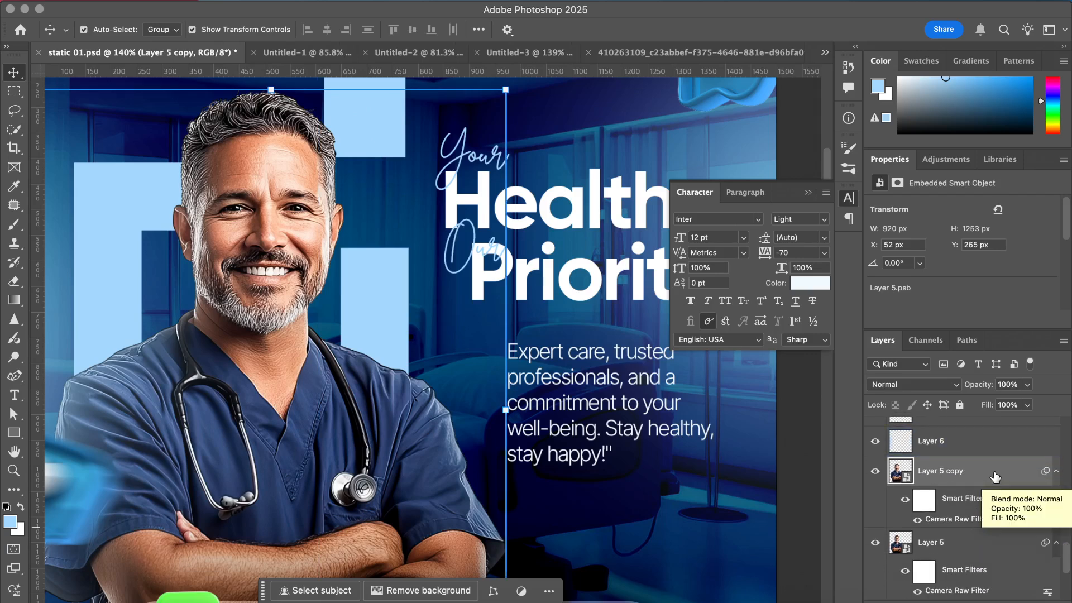
right_click(996, 476)
key(Escape)
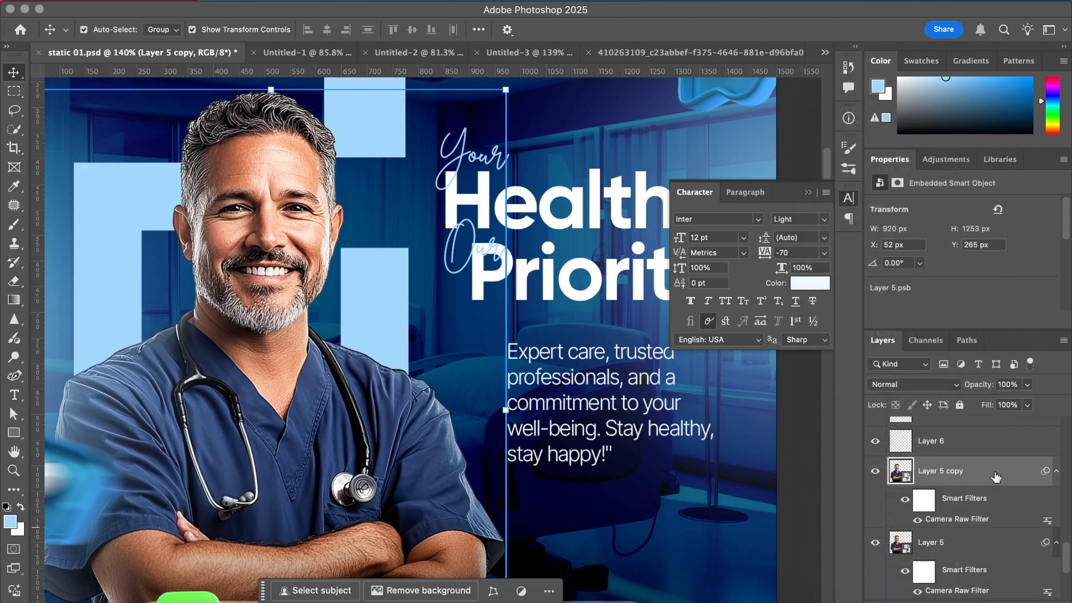
- Add a Curves adjustment layer above Layer 5 copy and clip it to that layer
click(968, 602)
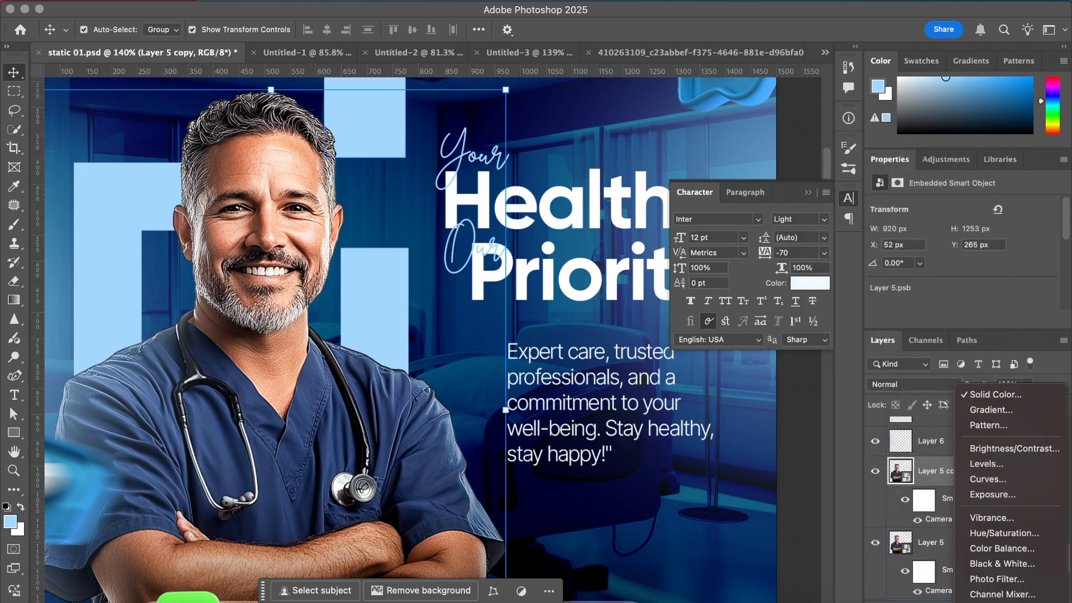
click(1022, 465)
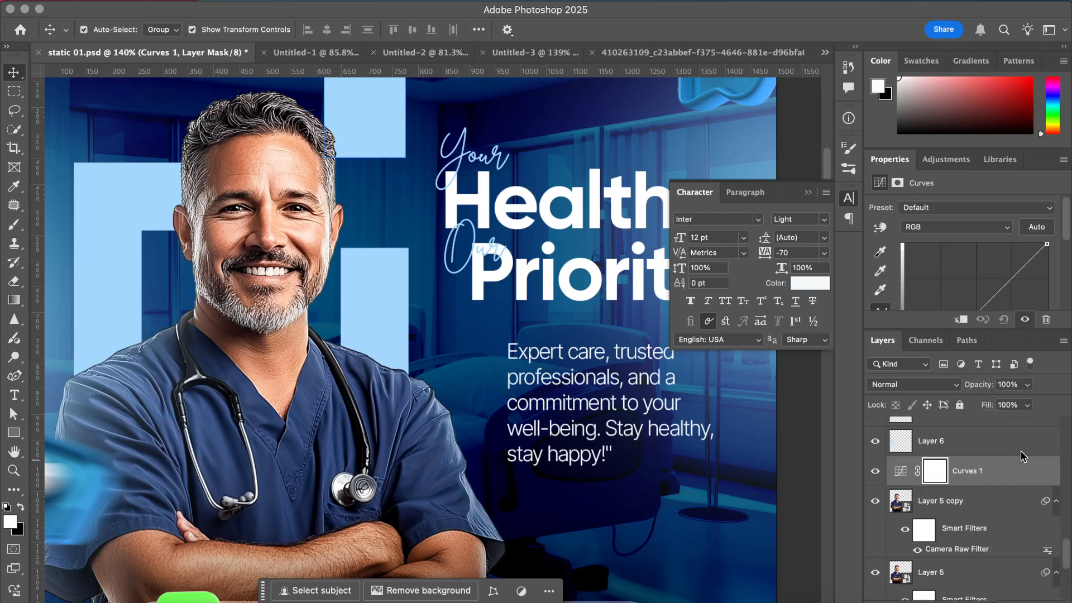
scroll(960, 302, down, 5)
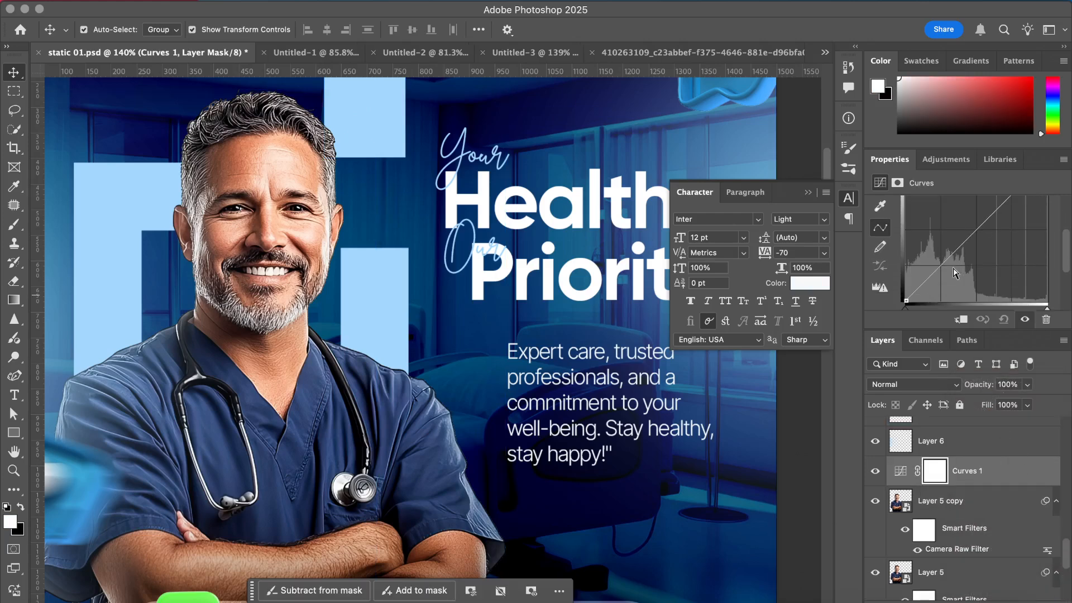
click(962, 319)
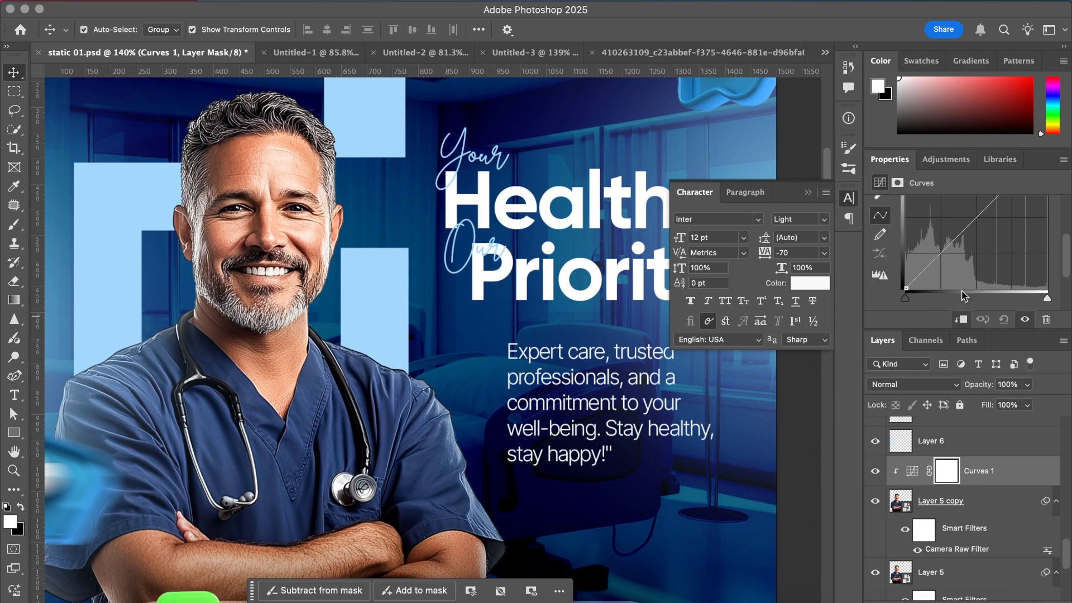
- Raise the midtones of the Blue channel curve slightly to give the doctor a bluer tint
scroll(961, 240, up, 3)
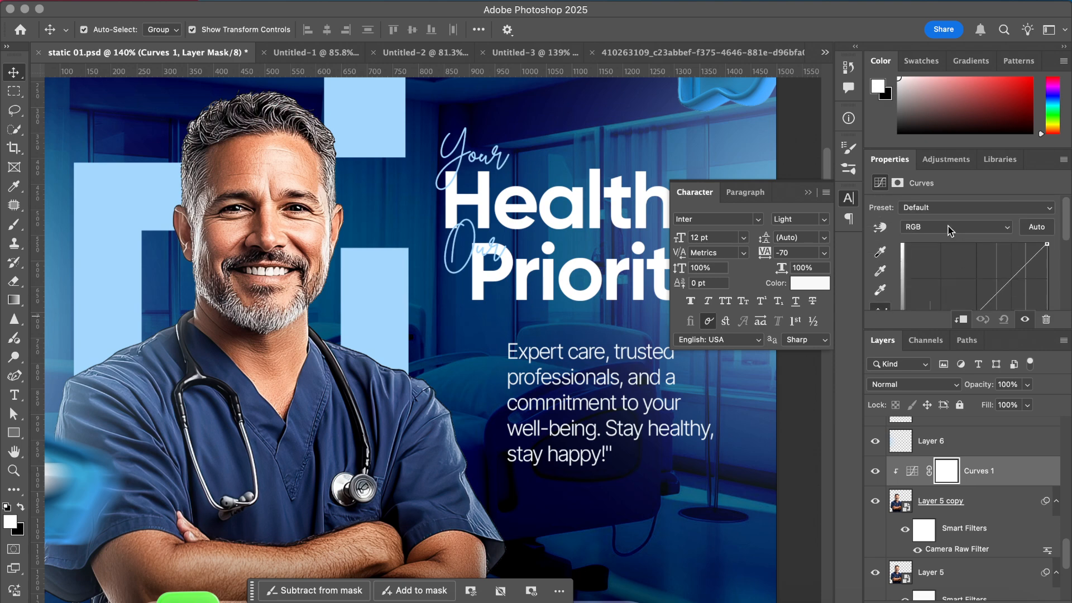
click(950, 229)
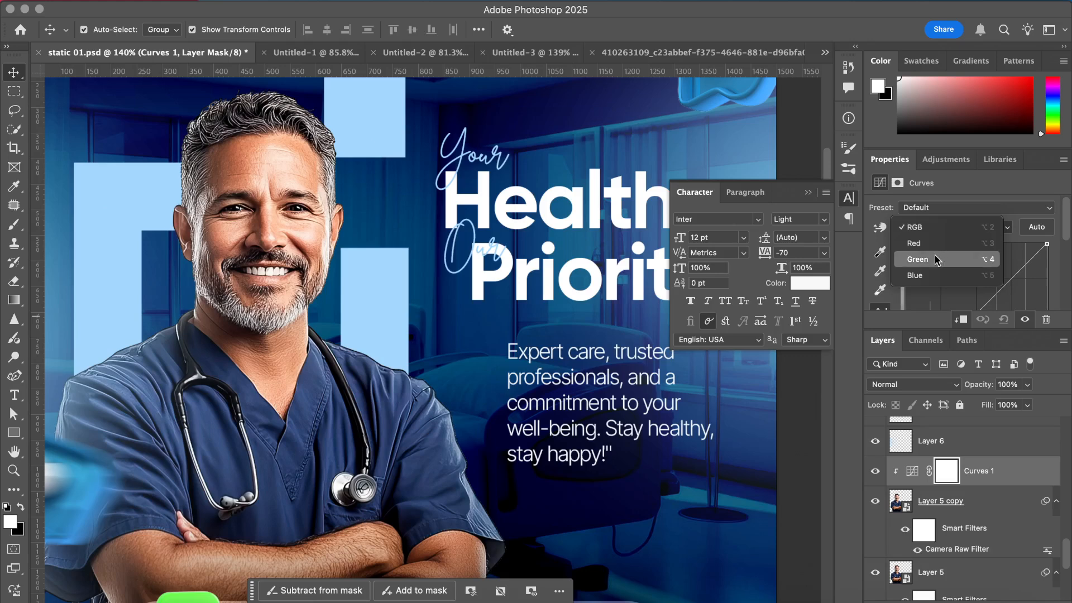
click(952, 275)
scroll(962, 274, down, 3)
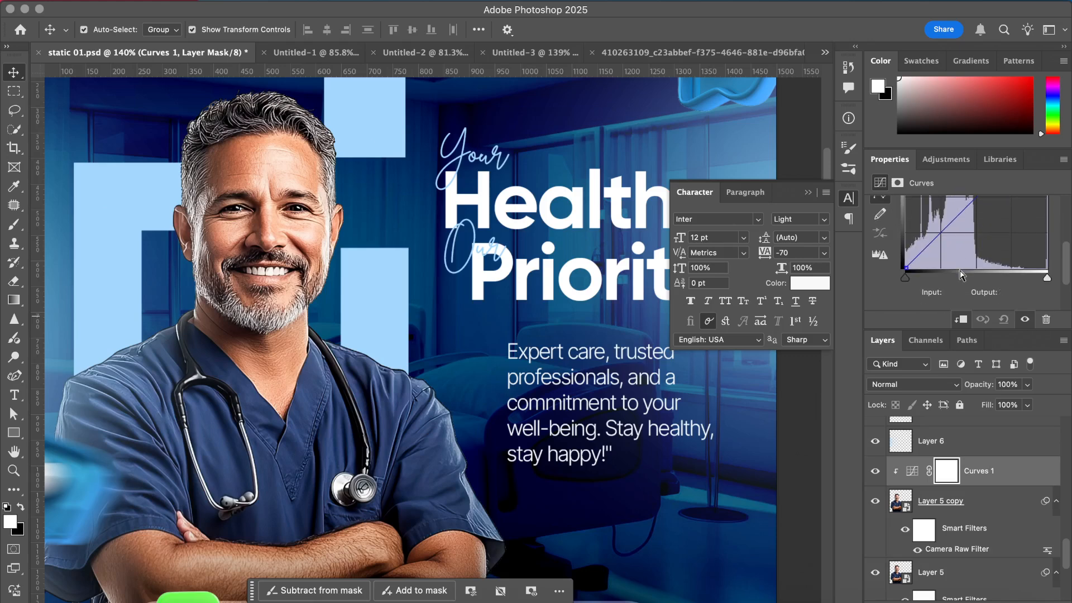
drag(972, 230, 962, 228)
click(402, 466)
scroll(402, 467, down, 5)
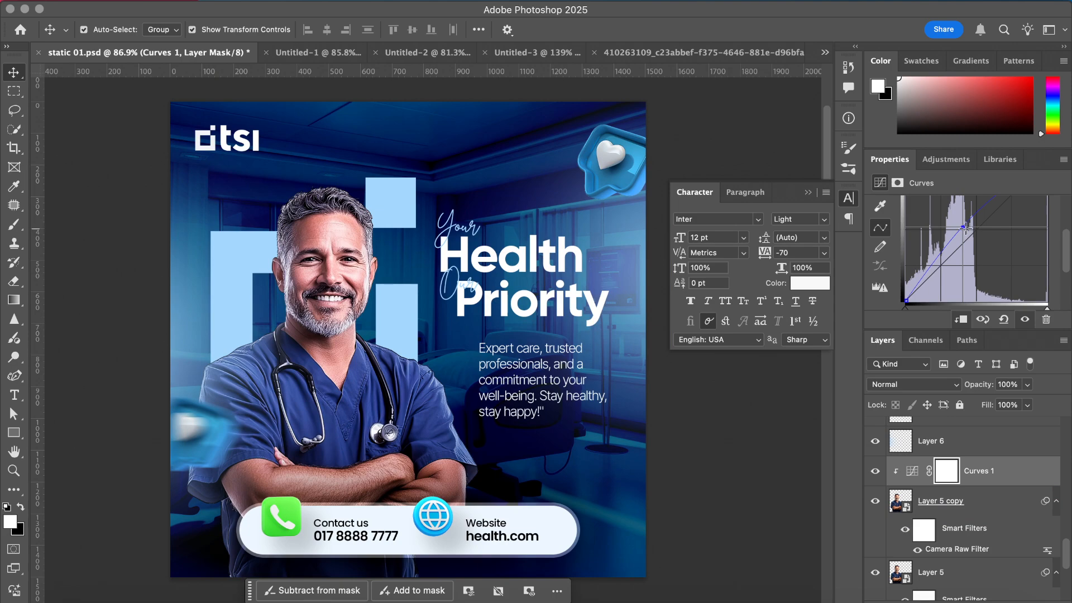
- Fine-tune the Blue curve's midtone point and add one point in the highlights and one in the shadows
drag(966, 229, 969, 232)
scroll(968, 230, up, 3)
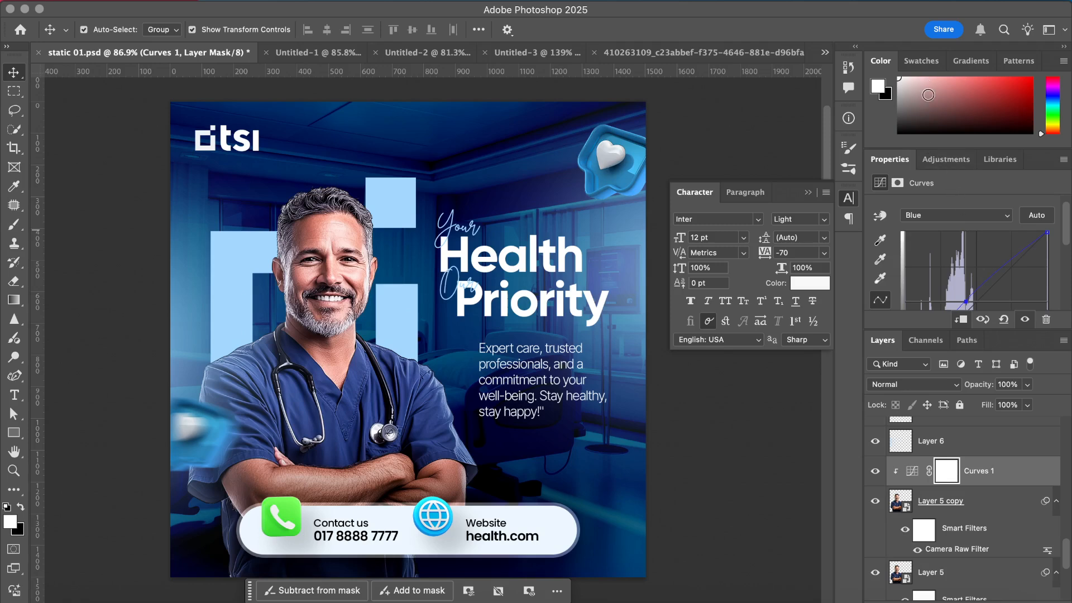
click(1012, 260)
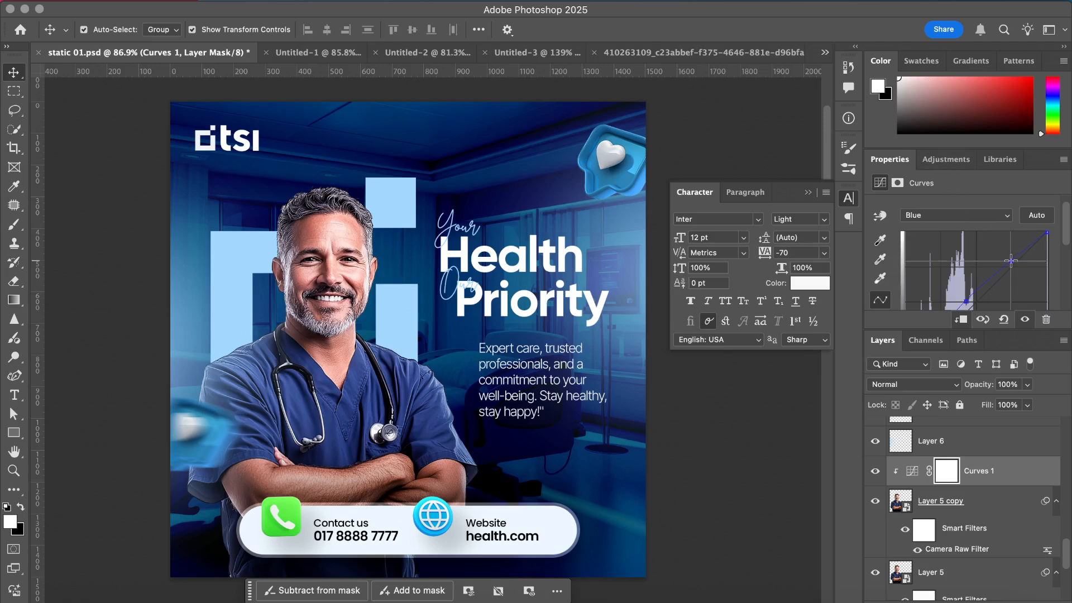
scroll(1009, 301, down, 2)
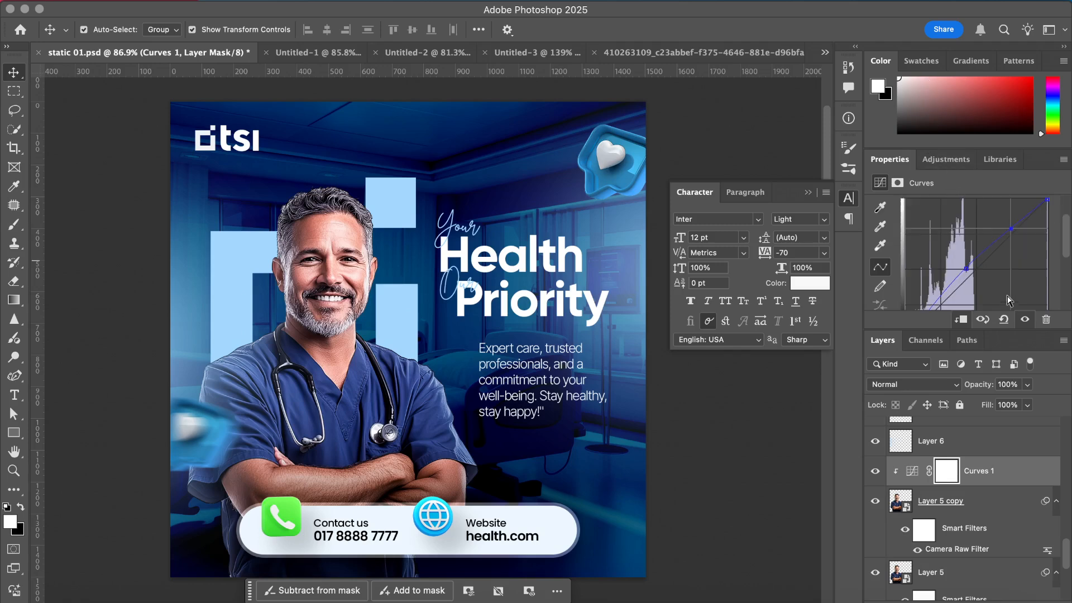
click(935, 285)
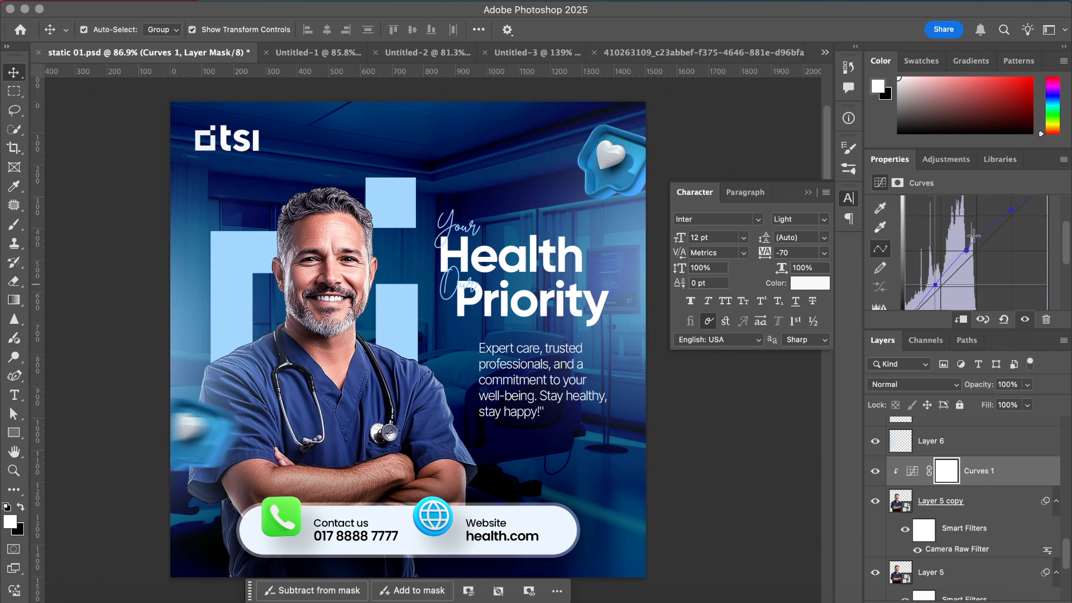
mouse_move(966, 248)
mouse_down()
mouse_move(957, 238)
mouse_move(996, 268)
mouse_move(969, 249)
mouse_up()
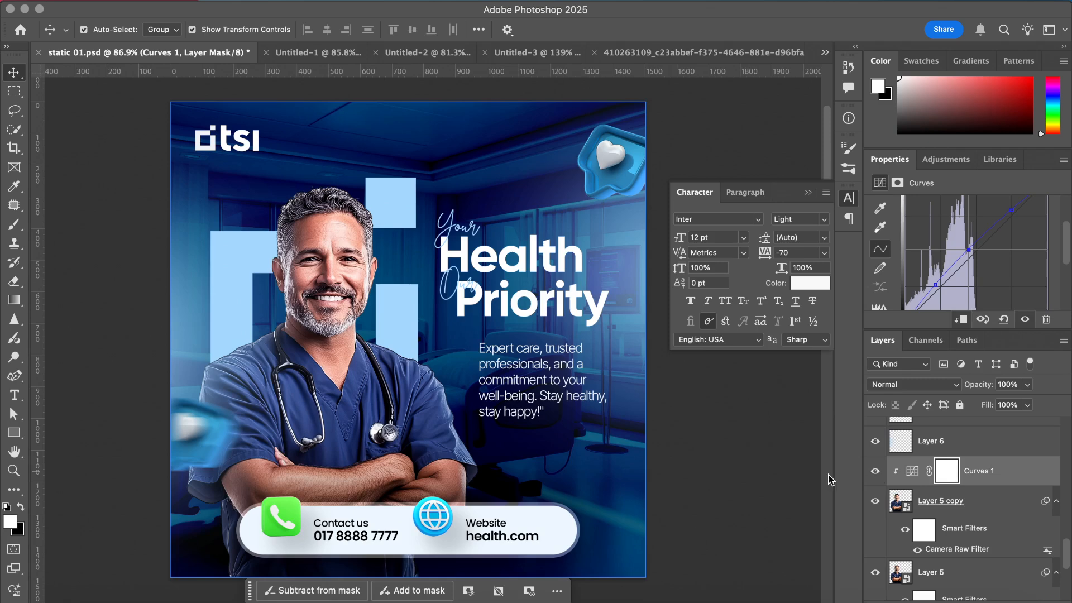
- Hide and show the Curves 1 adjustment to compare the doctor with and without the blue tint
click(207, 433)
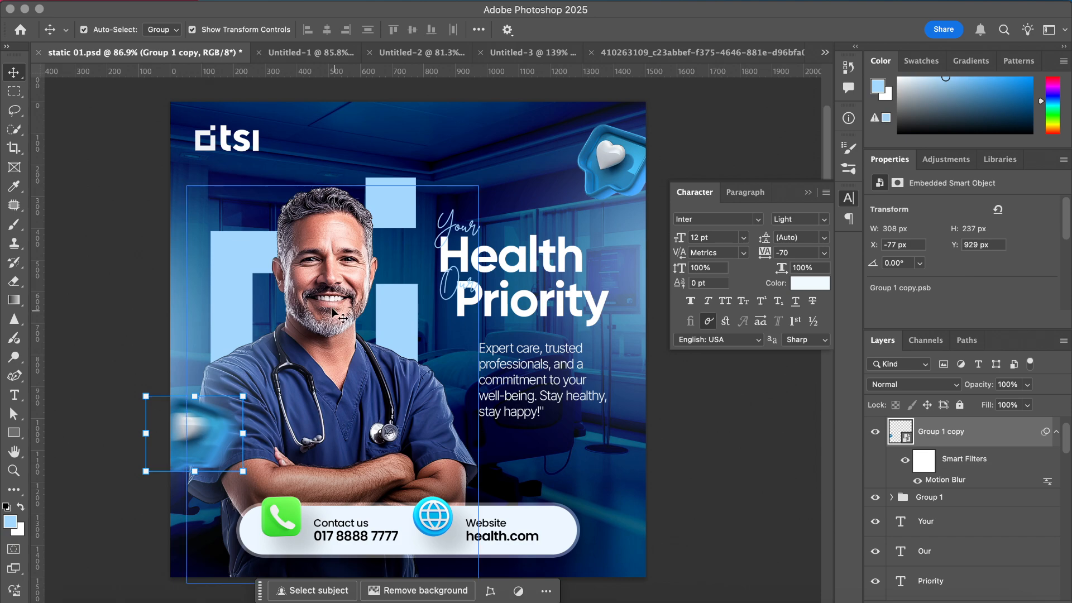
click(349, 271)
click(946, 514)
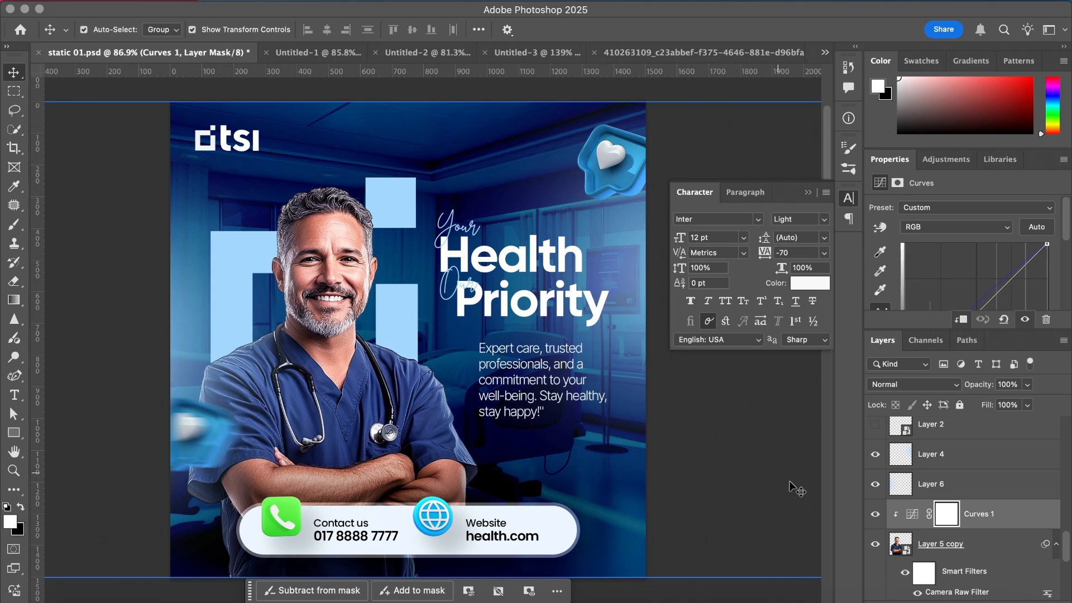
click(875, 513)
click(357, 274)
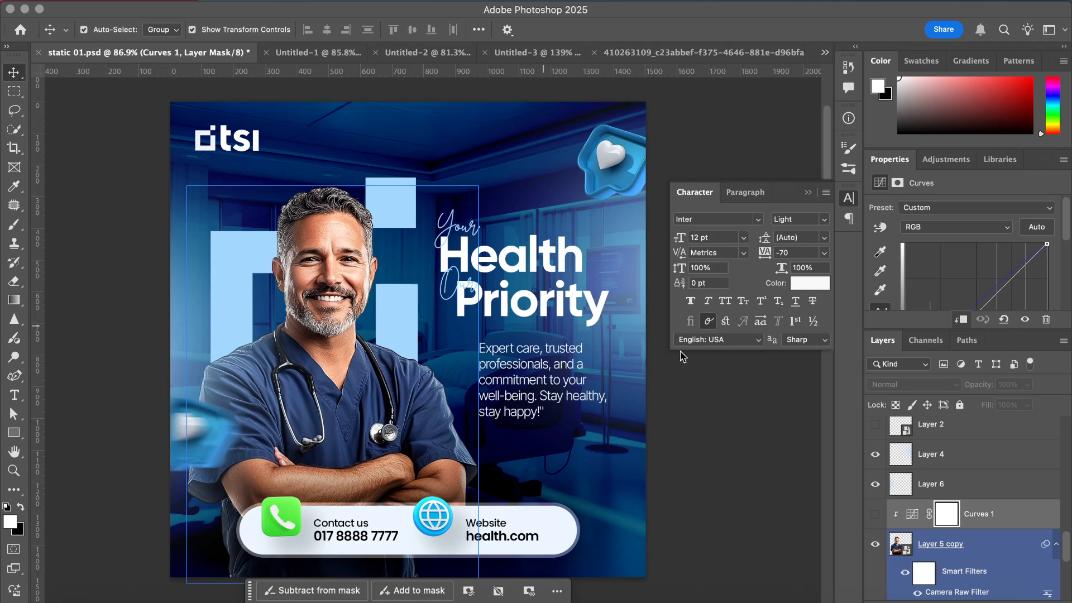
click(875, 514)
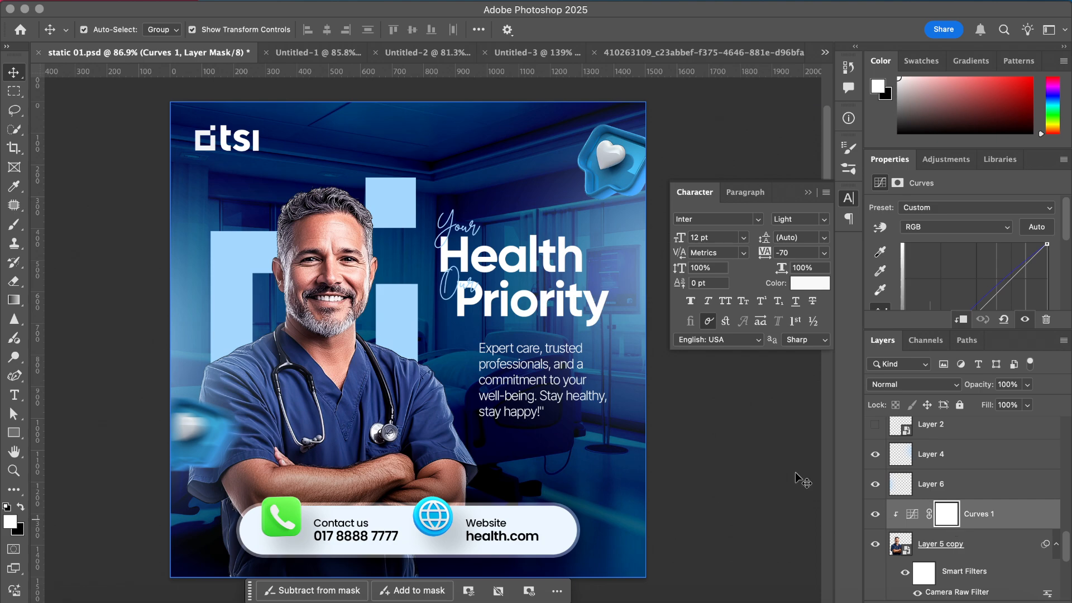
- Invert the Curves 1 layer mask to black to hide the blue tint
click(358, 261)
key(ctrl+i)
key(ctrl+i)
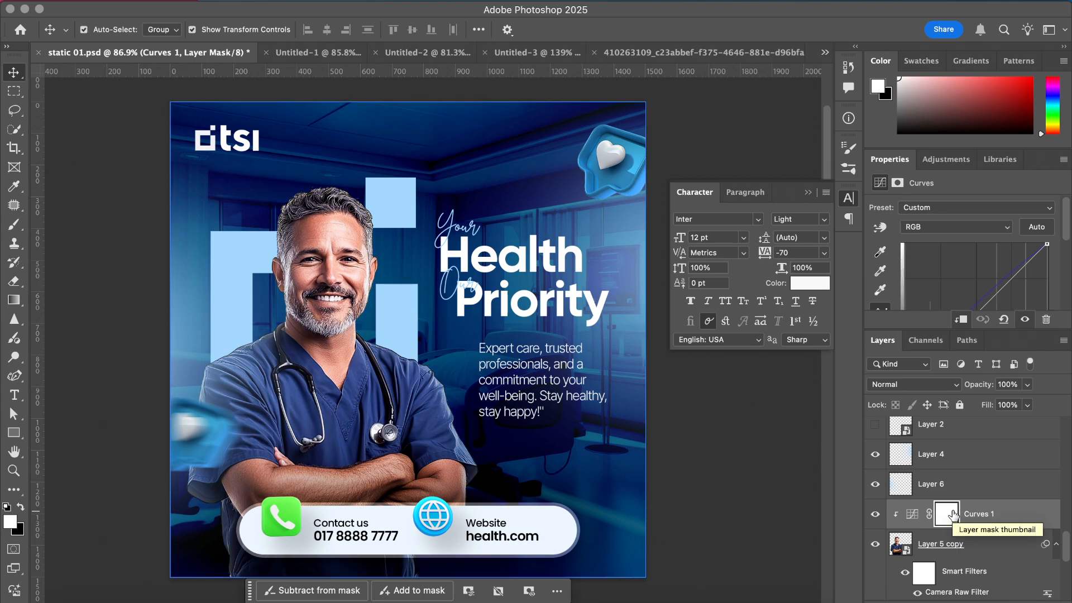
key(ctrl+i)
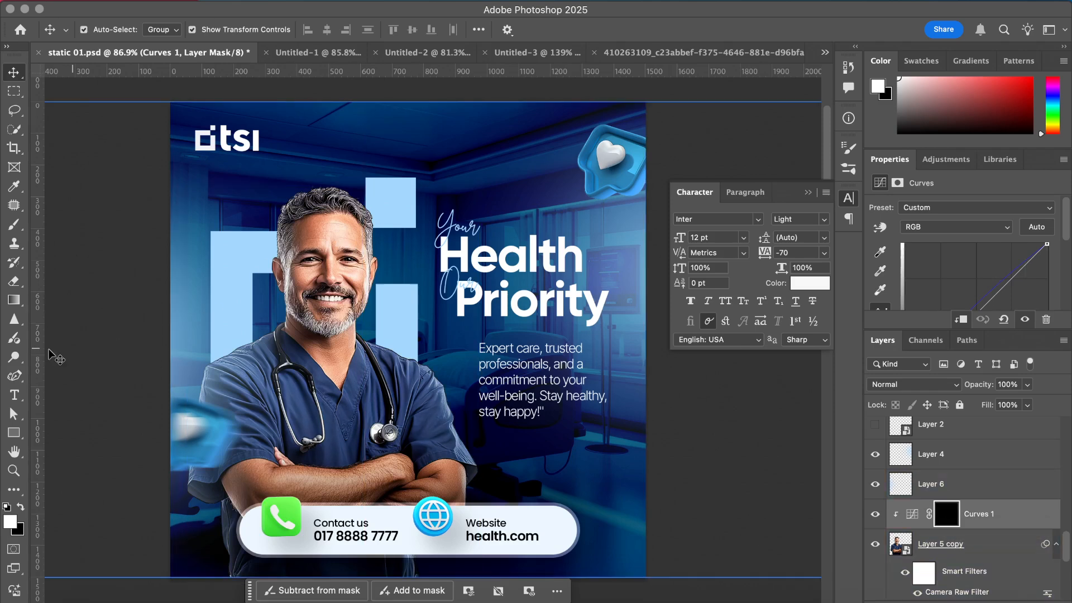
- Paint white on the Curves 1 mask over the doctor's forearms and face using a 200 px brush at 43% opacity
click(20, 226)
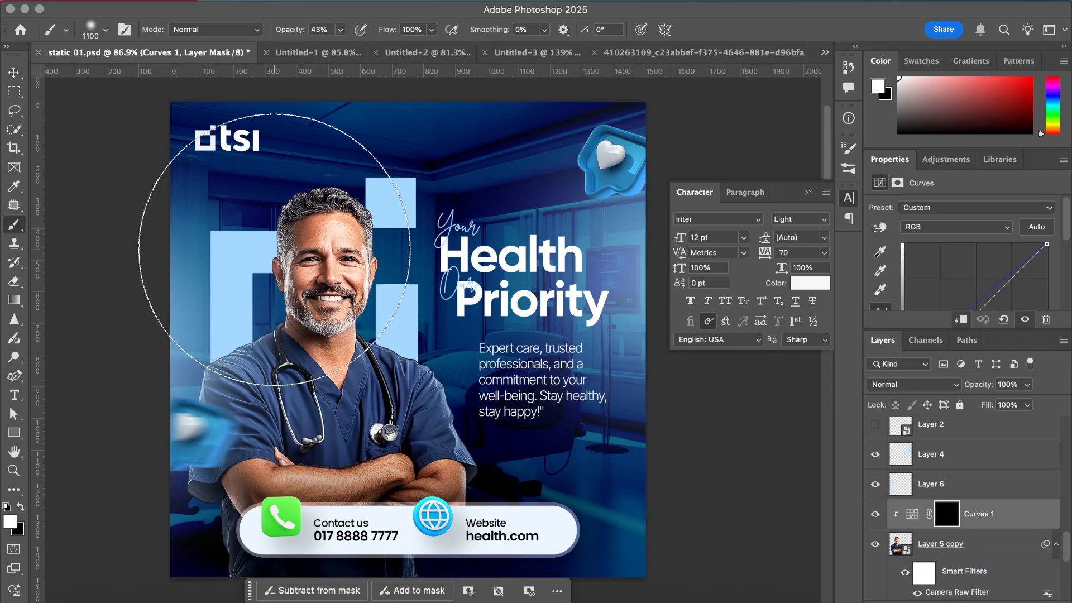
scroll(273, 250, up, 5)
scroll(274, 250, left, 2)
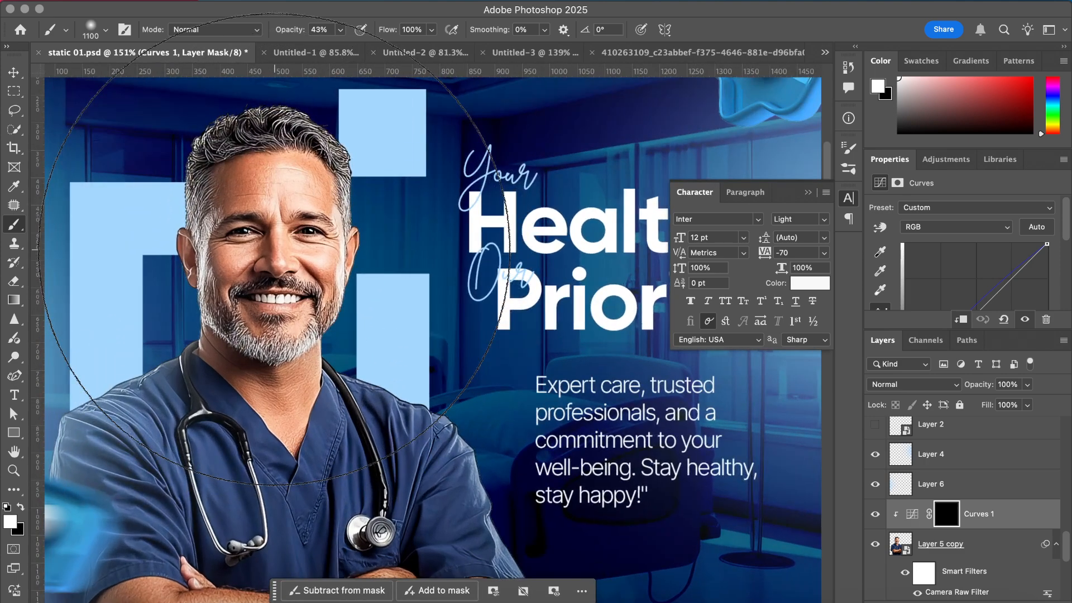
key(bracketleft)
key(bracketleft)
key(bracketleft)
key(bracketleft)
key(bracketleft)
key(bracketleft)
key(bracketleft)
key(bracketleft)
key(bracketleft)
key(bracketleft)
scroll(205, 329, down, 5)
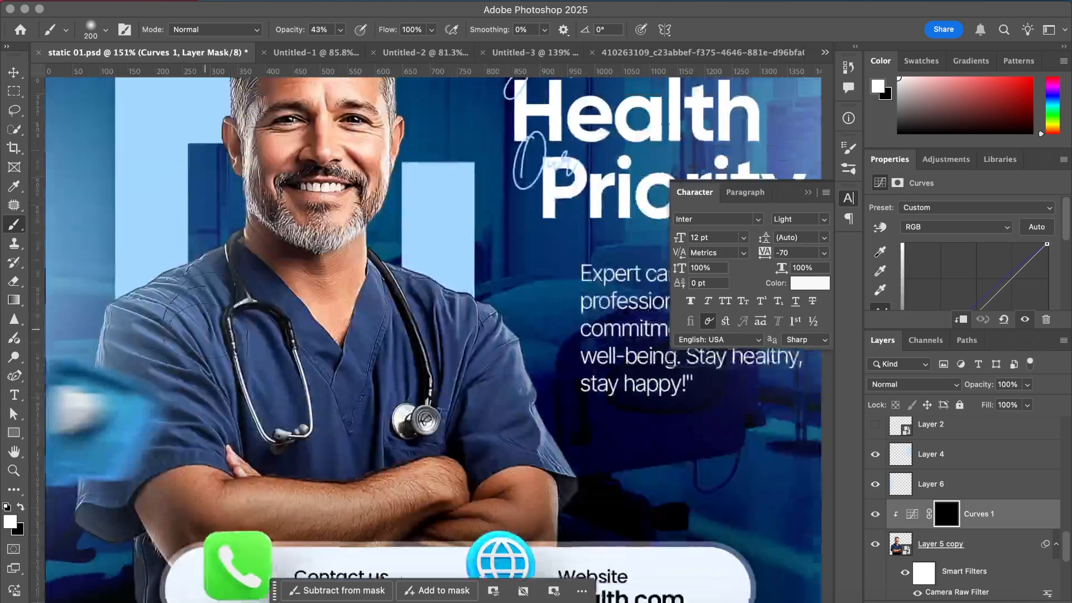
scroll(205, 329, down, 2)
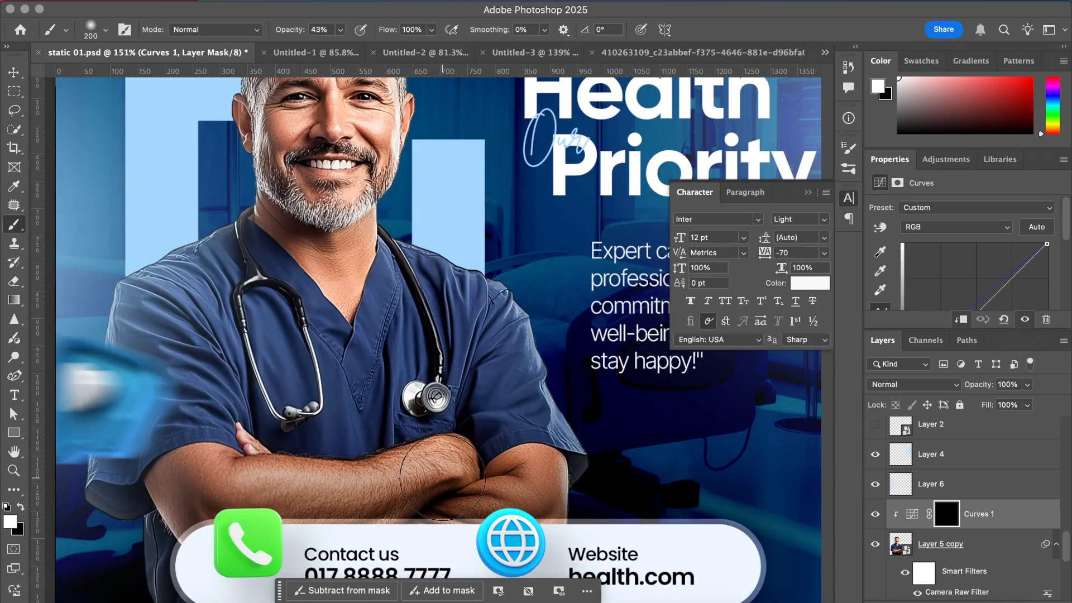
drag(443, 478, 475, 460)
scroll(423, 297, up, 5)
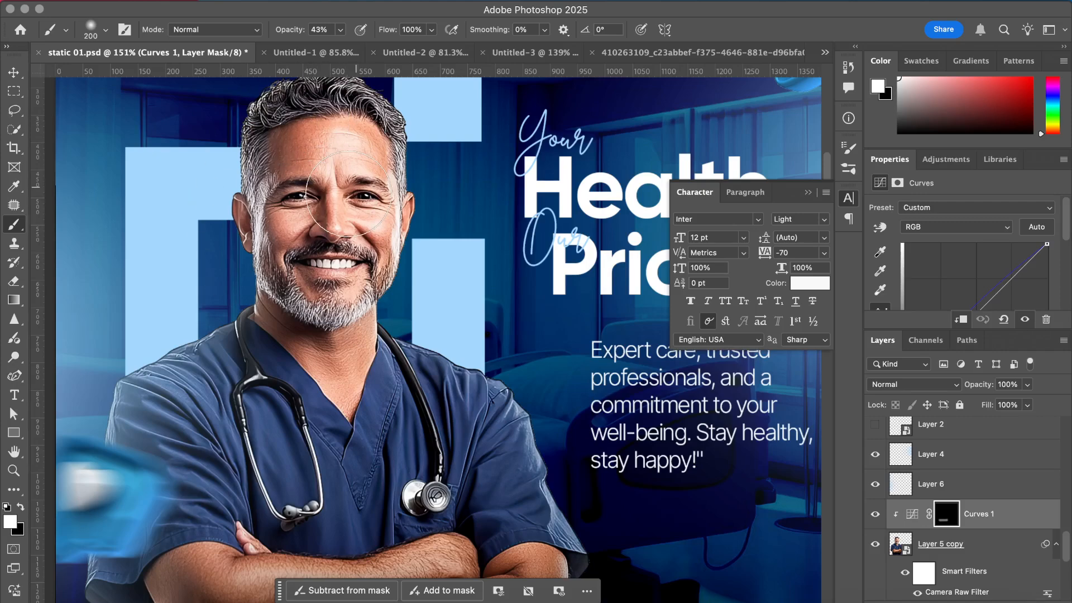
scroll(349, 194, down, 3)
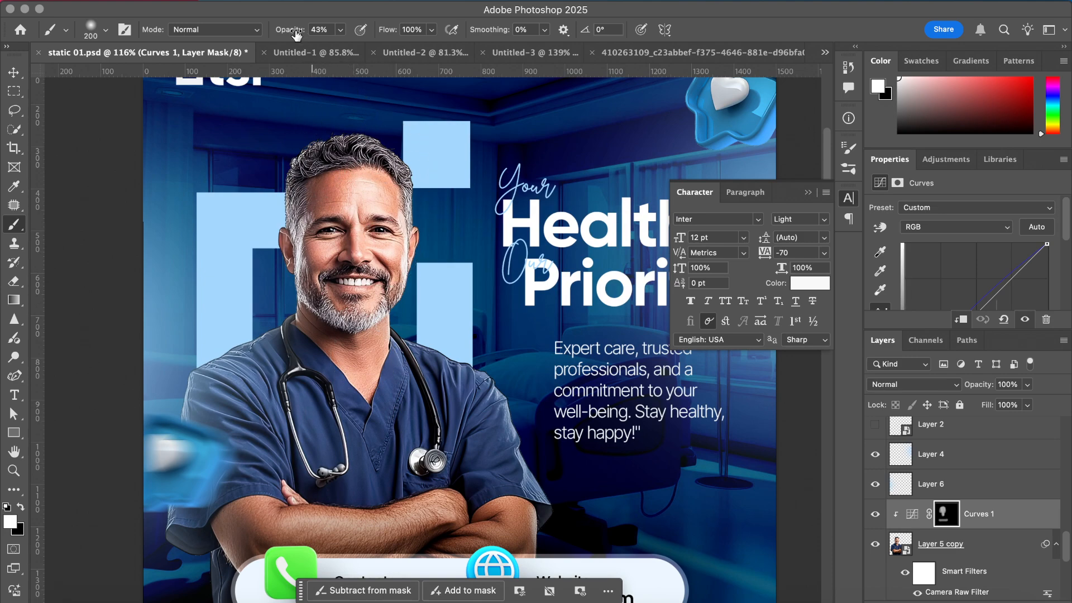
- Set the brush opacity to 100% and paint the doctor's face and arms on the Curves 1 mask more strongly
drag(296, 35, 422, 39)
scroll(330, 218, down, 4)
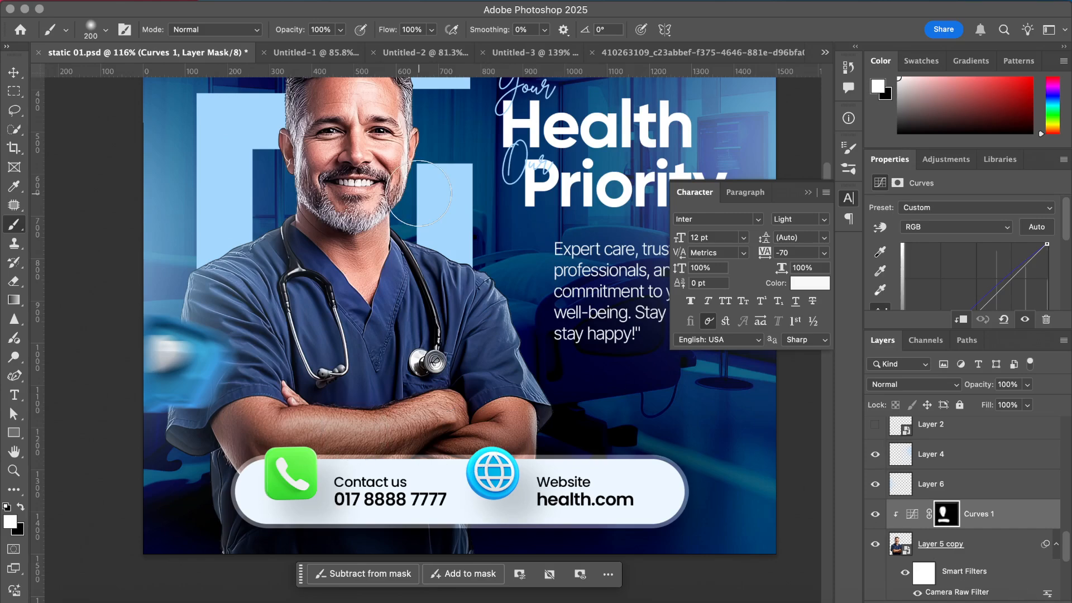
scroll(419, 194, up, 3)
- Toggle the masked Curves 1 adjustment off and on to compare the skin, and view the whole poster
click(874, 516)
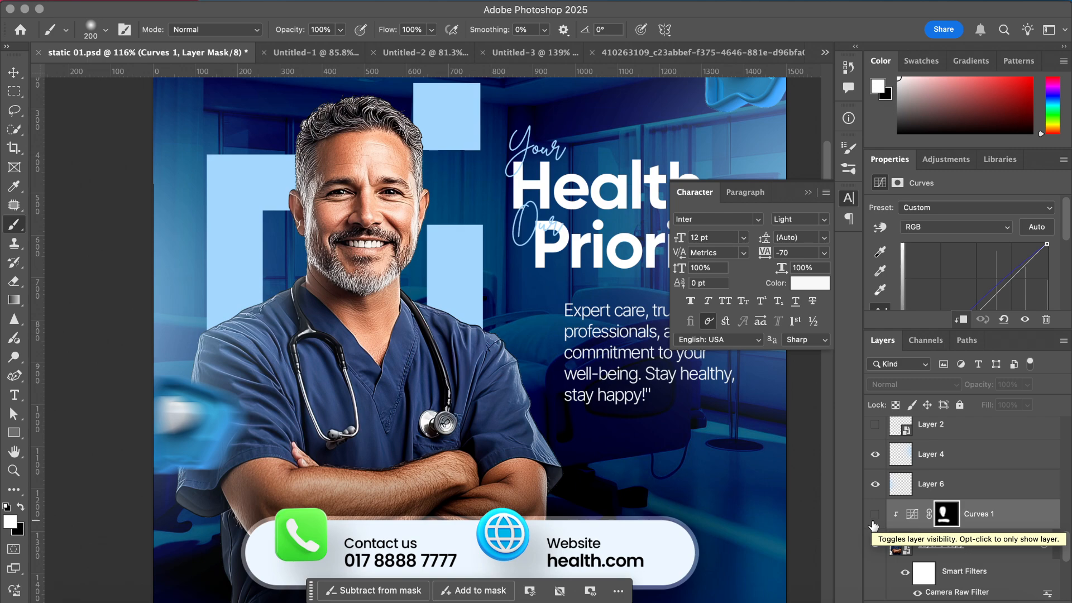
click(874, 517)
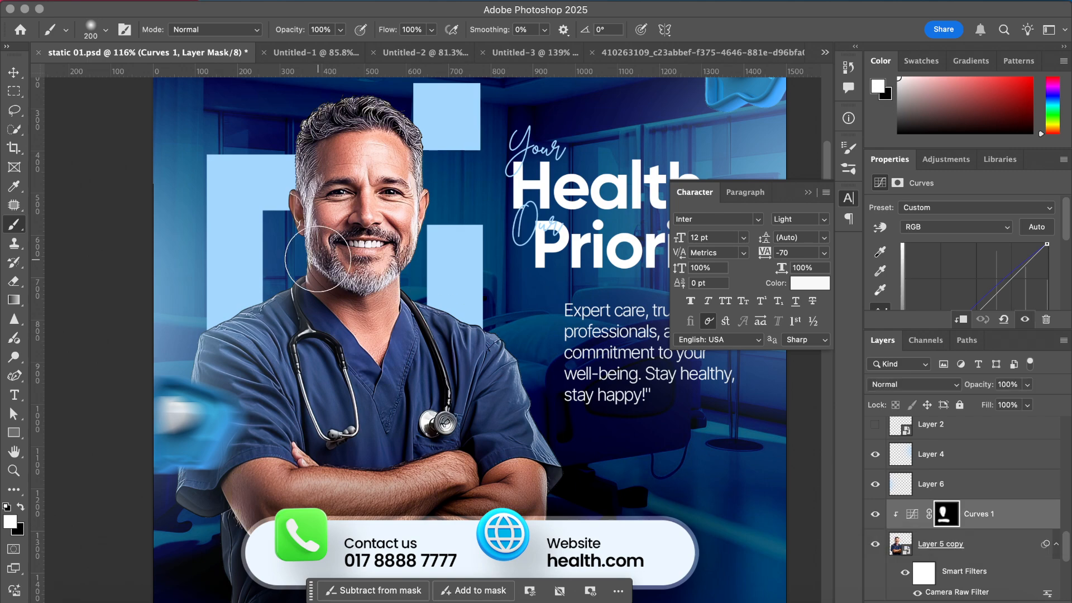
scroll(318, 259, down, 5)
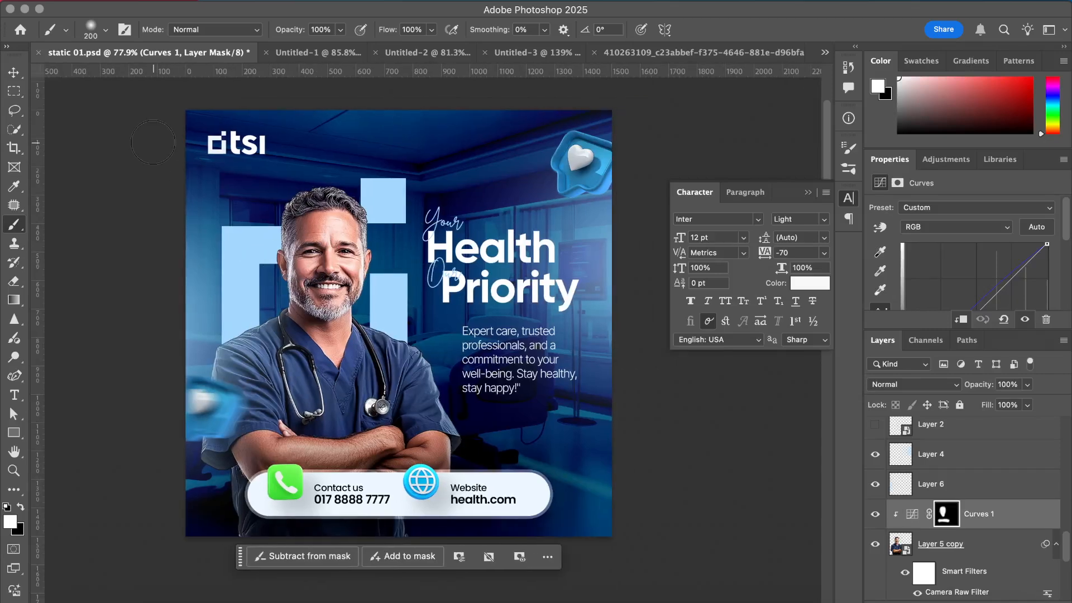
- Hide the original Layer 5 and toggle Layer 5 copy off and on to check the doctor cutout
click(977, 550)
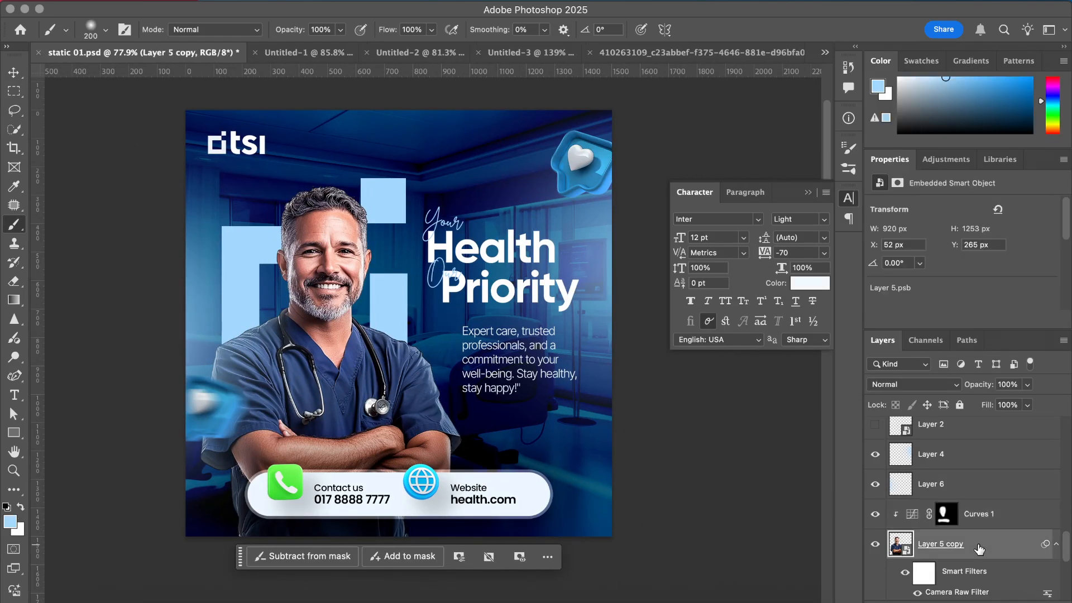
scroll(979, 550, down, 3)
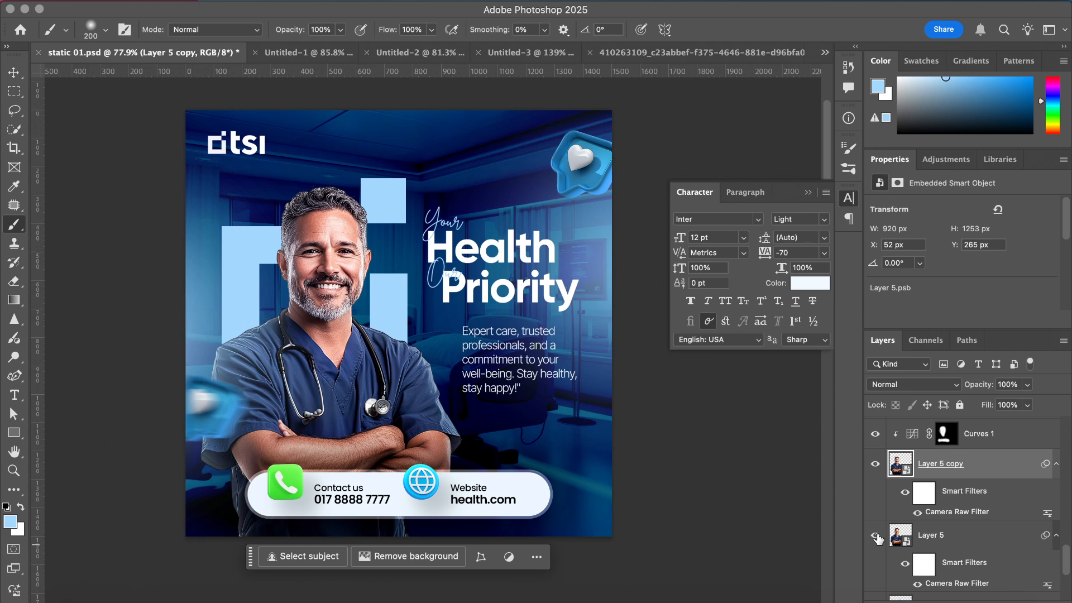
click(875, 465)
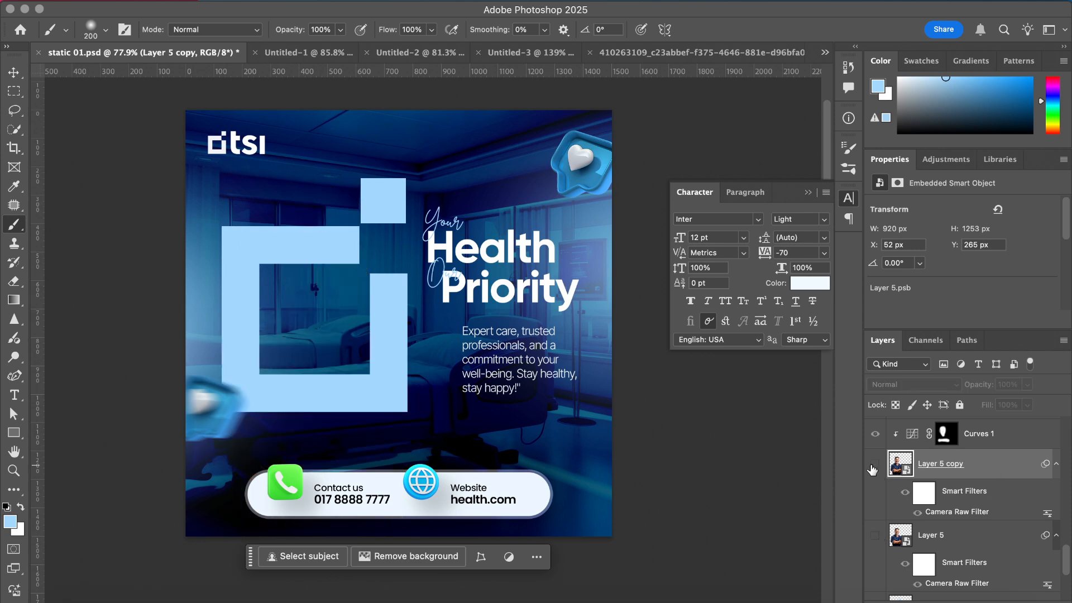
click(875, 465)
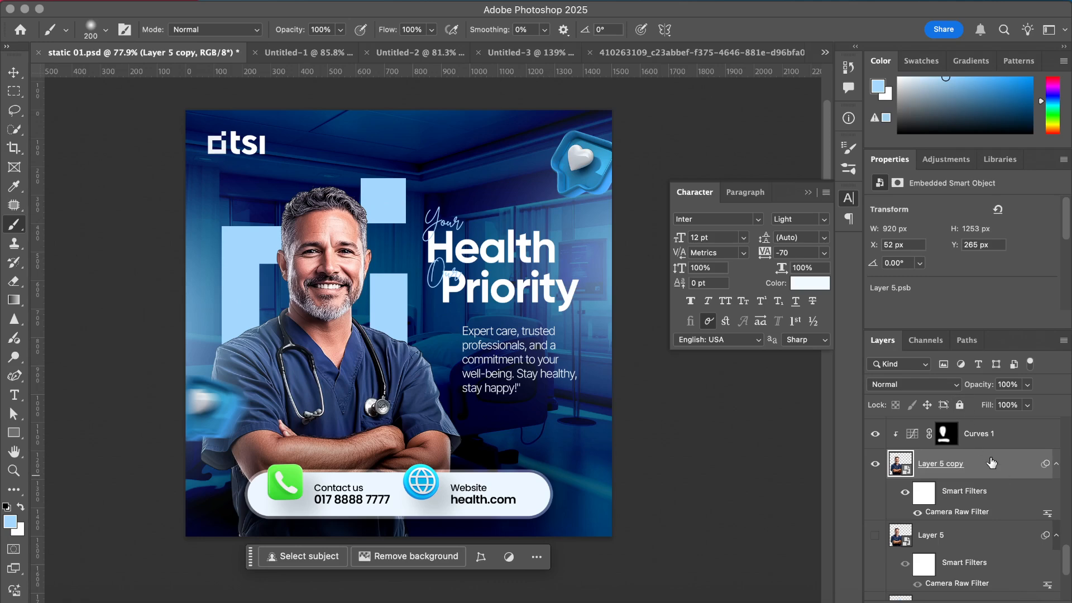
- Add a light cyan Inner Shadow in Linear Dodge (Add) mode to Layer 5 copy and inspect its effect on the doctor
right_click(999, 468)
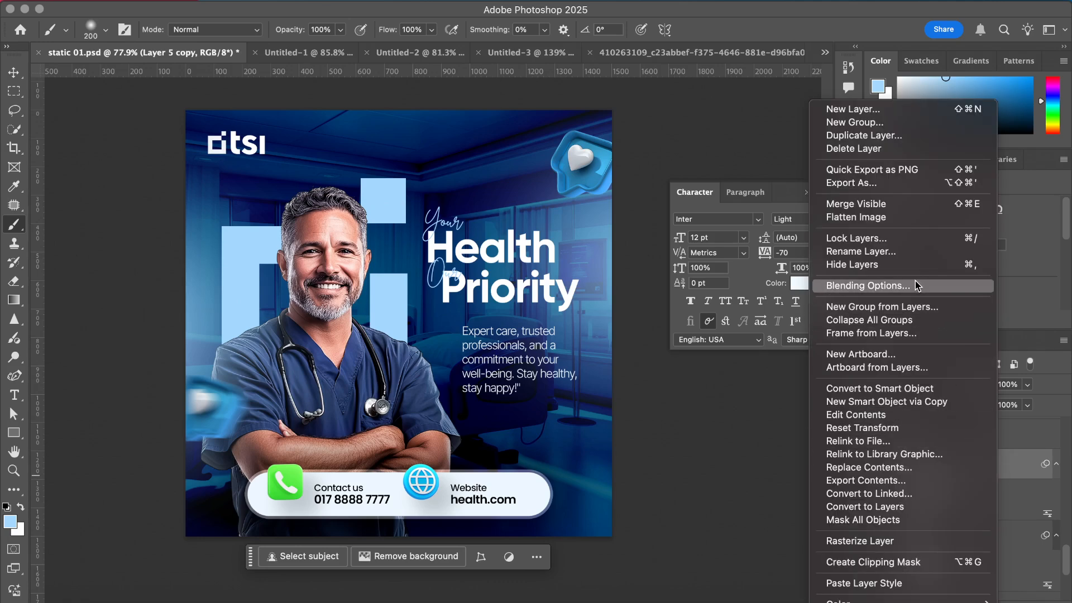
click(766, 288)
click(581, 418)
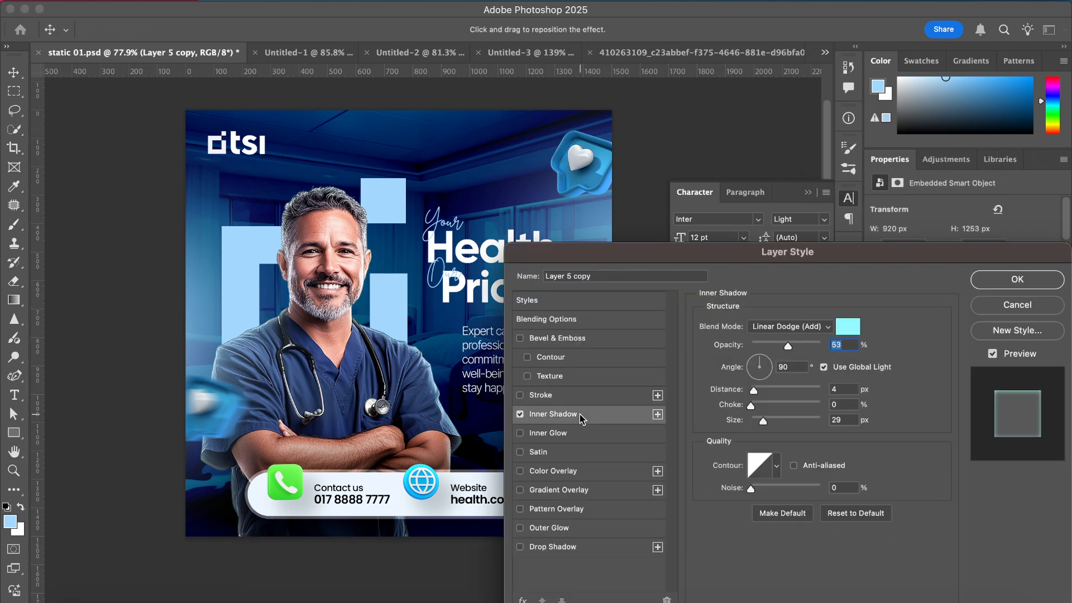
scroll(362, 307, up, 2)
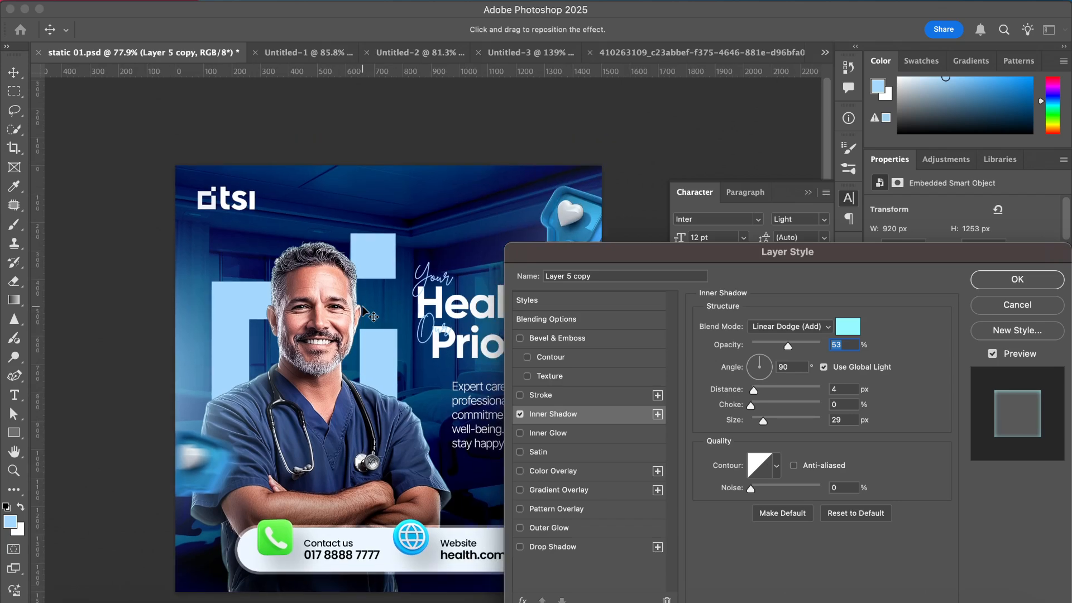
scroll(362, 307, down, 4)
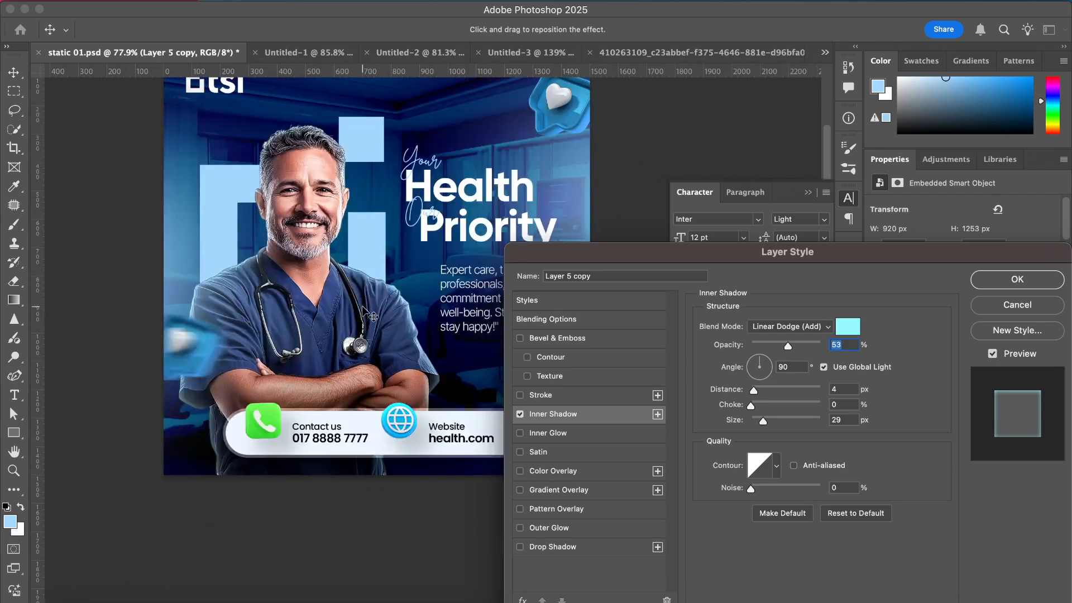
scroll(363, 308, up, 2)
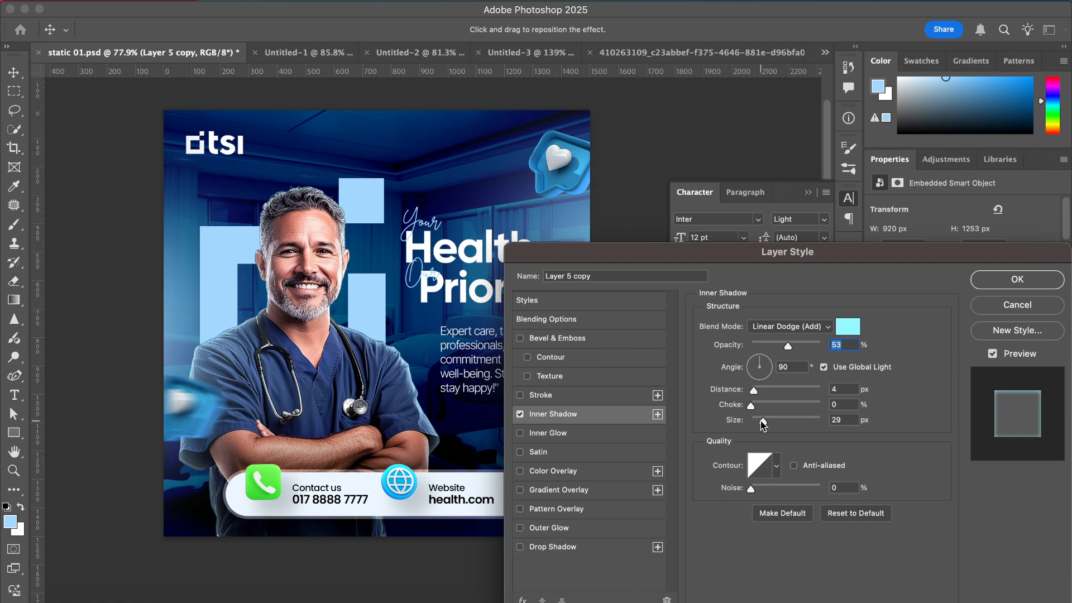
- Set the doctor's inner shadow to a size of 87 px and an opacity of 35%, and apply the layer style
drag(768, 421, 779, 422)
click(780, 422)
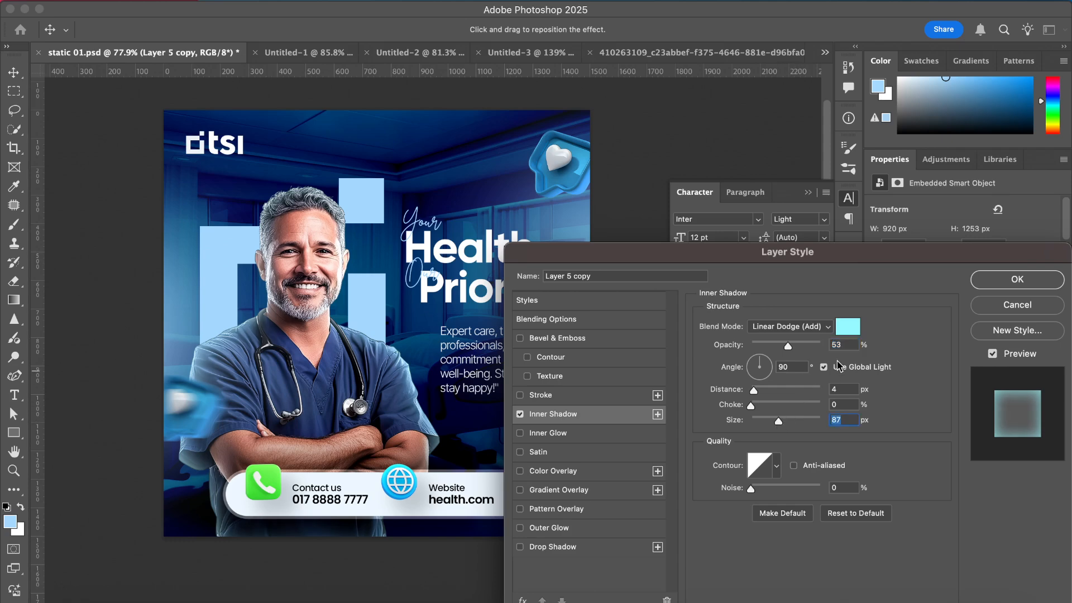
drag(783, 345, 775, 345)
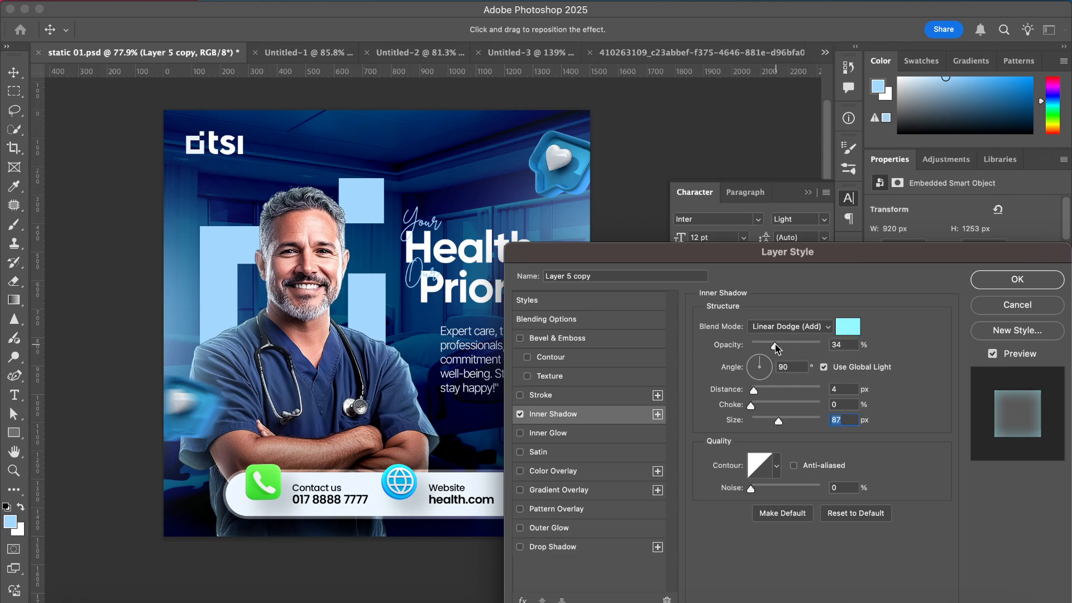
click(775, 346)
text(35)
click(1009, 284)
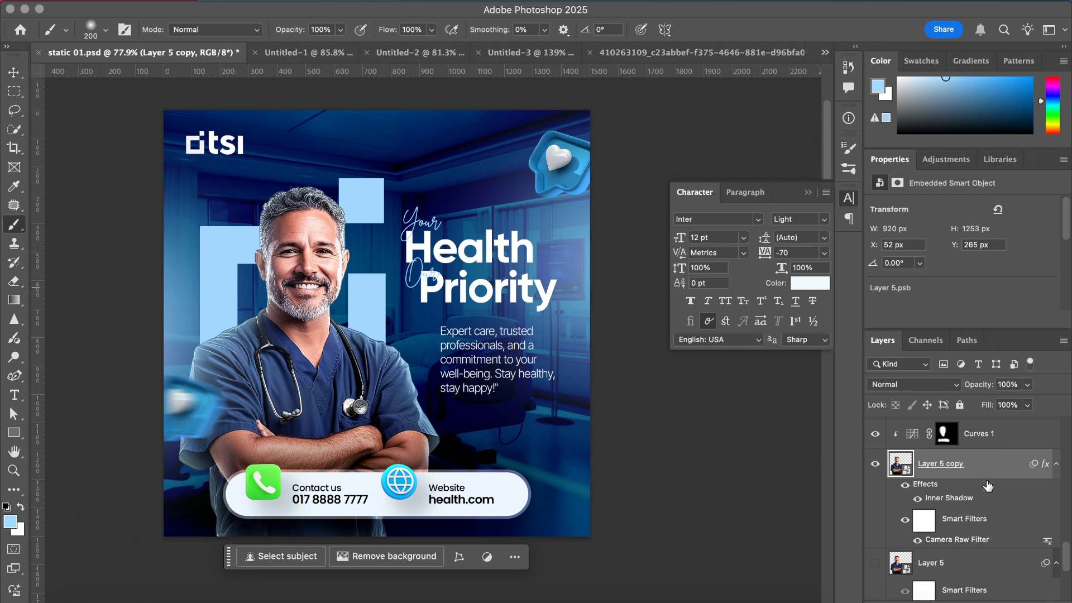
- Create a new layer above Curves 1 and try a light-blue brush stroke over the doctor's shoulder at 49% opacity
scroll(988, 485, up, 1)
click(1008, 461)
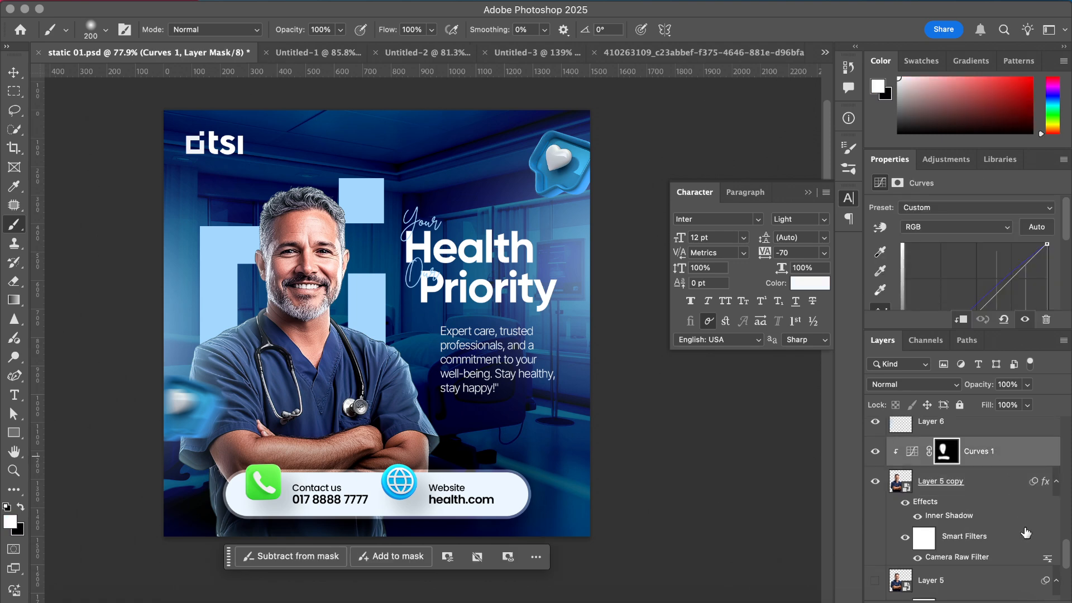
click(1029, 601)
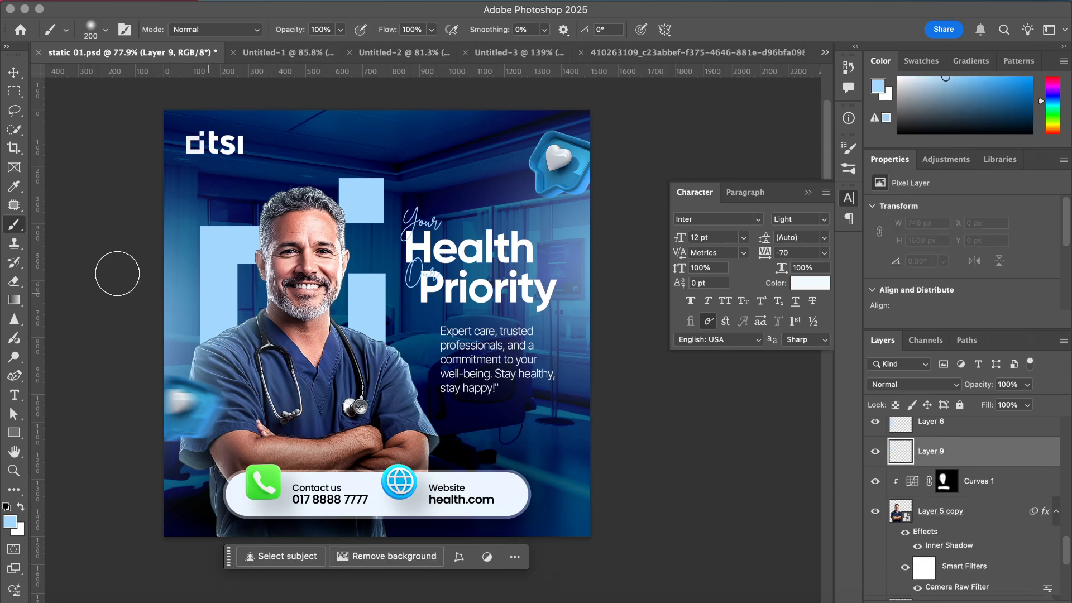
key(super+plus)
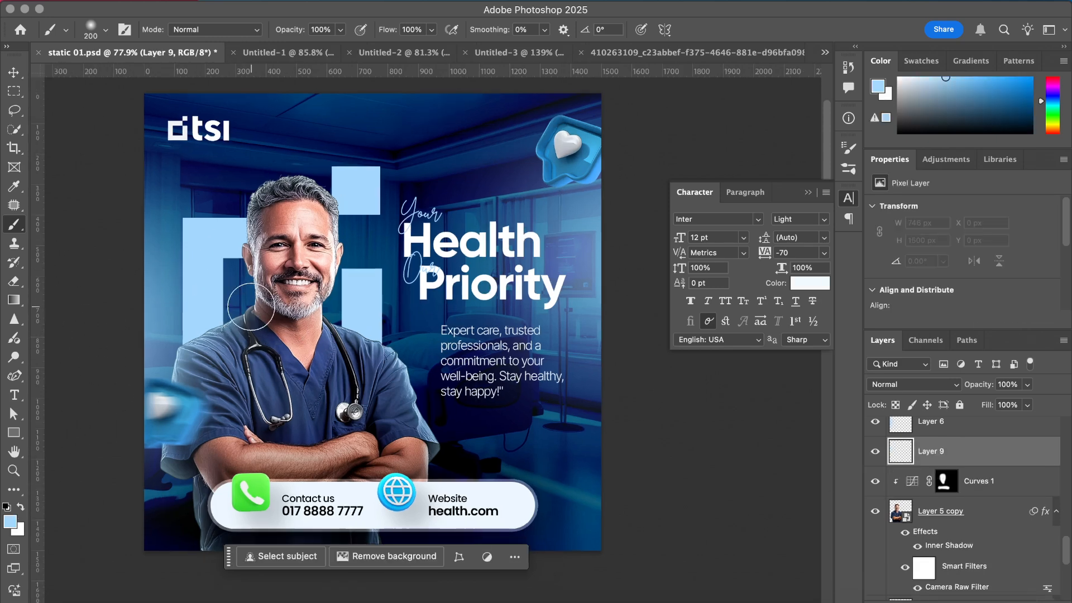
scroll(252, 307, up, 2)
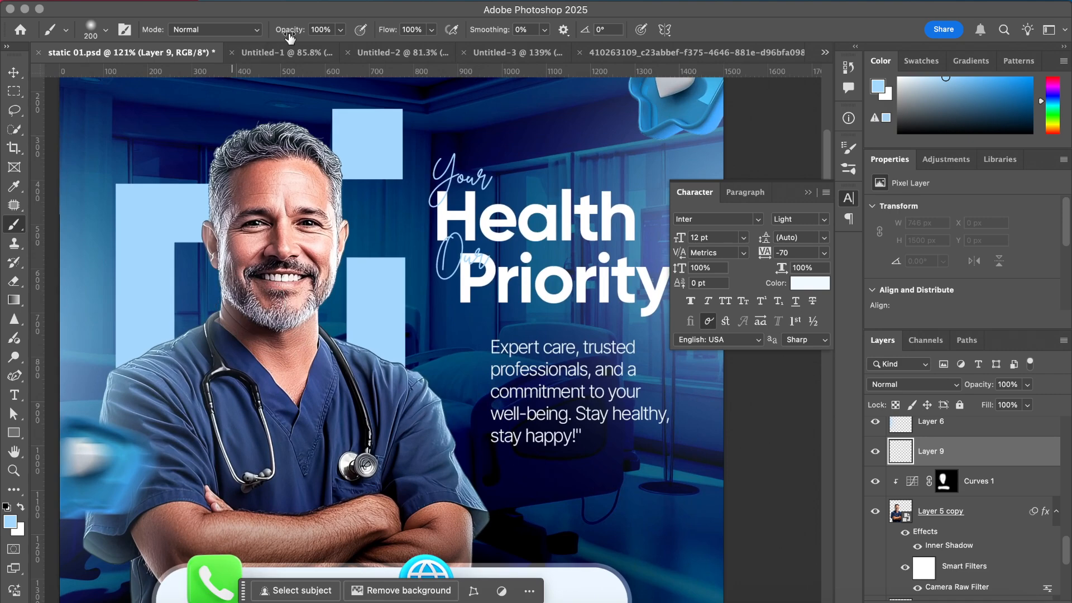
drag(302, 29, 263, 29)
drag(193, 306, 224, 318)
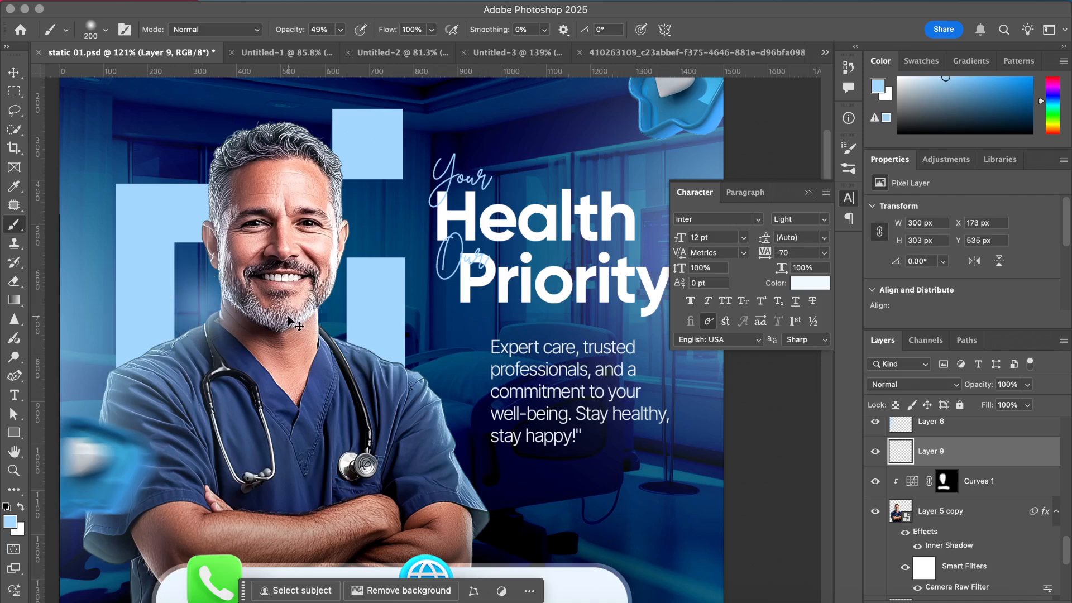
- Paint a soft light-blue glow on Layer 9 over the doctor's face and shoulder with a 500 px brush at 36% opacity
key(bracketright)
key(bracketright)
key(bracketright)
key(bracketright)
key(bracketright)
key(bracketright)
key(bracketright)
key(bracketright)
key(bracketright)
key(bracketright)
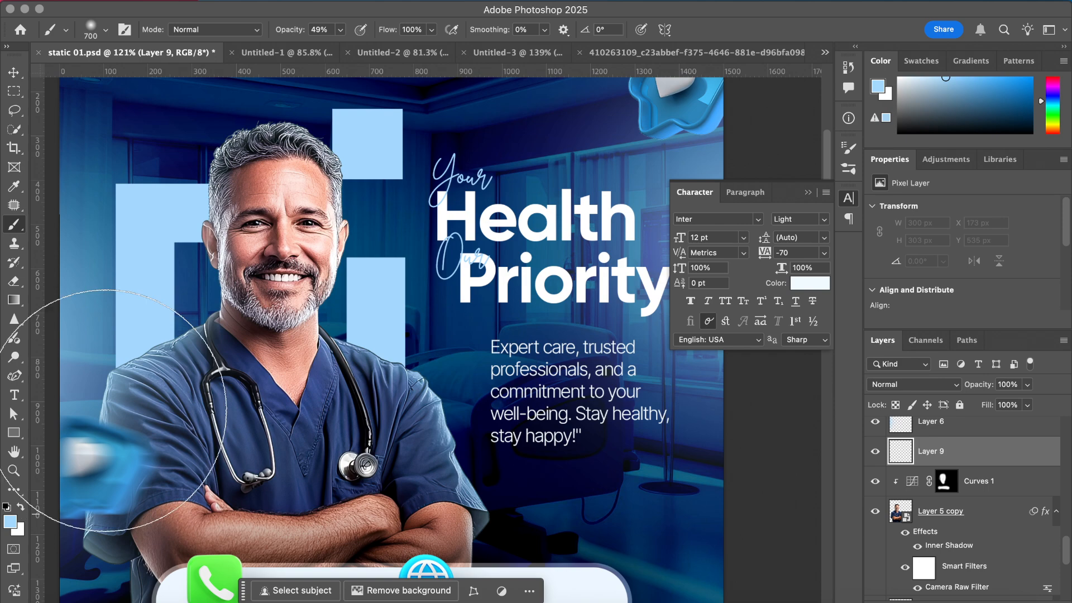
drag(291, 32, 280, 33)
key(bracketleft)
key(bracketleft)
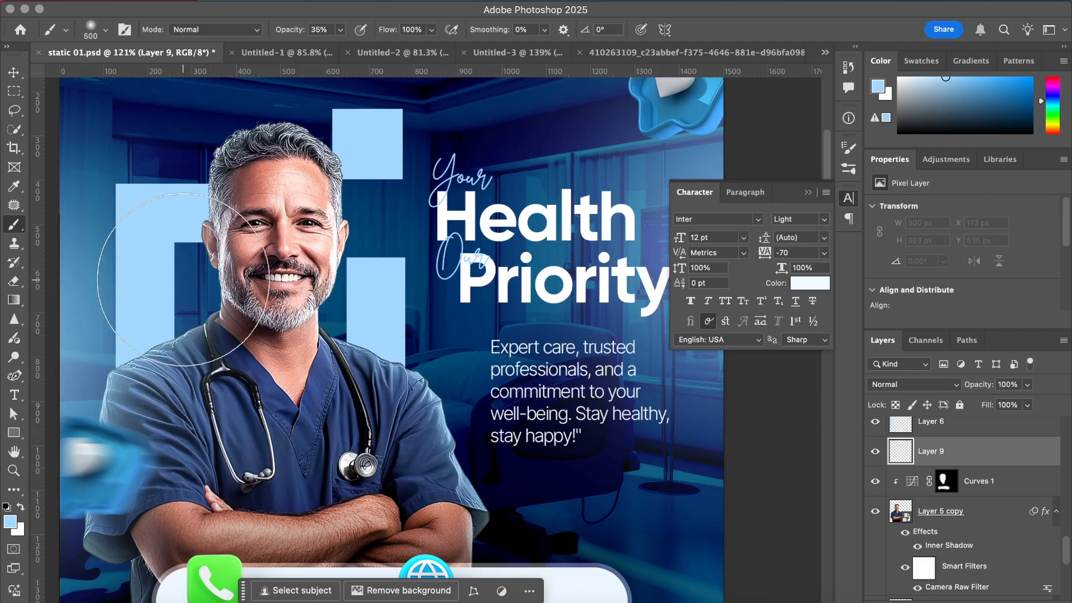
drag(212, 241, 246, 349)
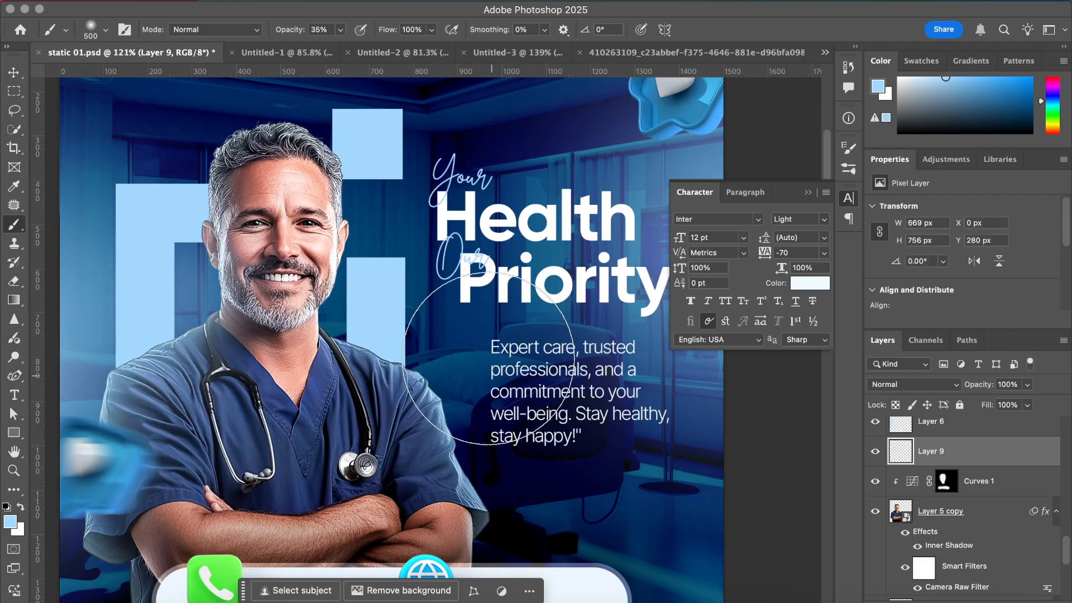
- Paint the light-blue glow between the doctor's other shoulder and the headline, undo it, and repaint it slightly closer to him
scroll(424, 380, down, 3)
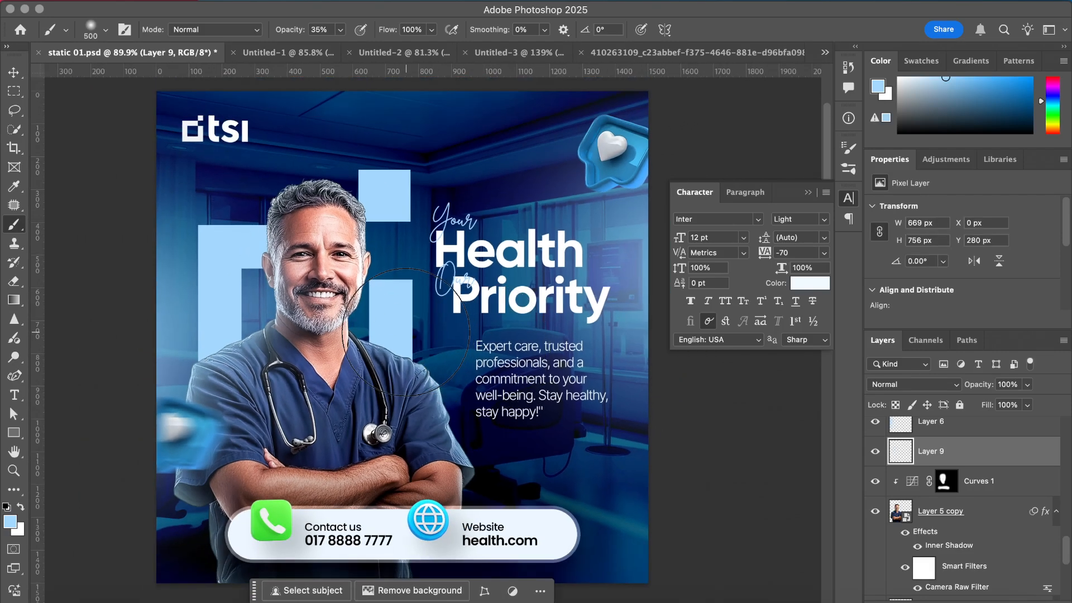
click(409, 333)
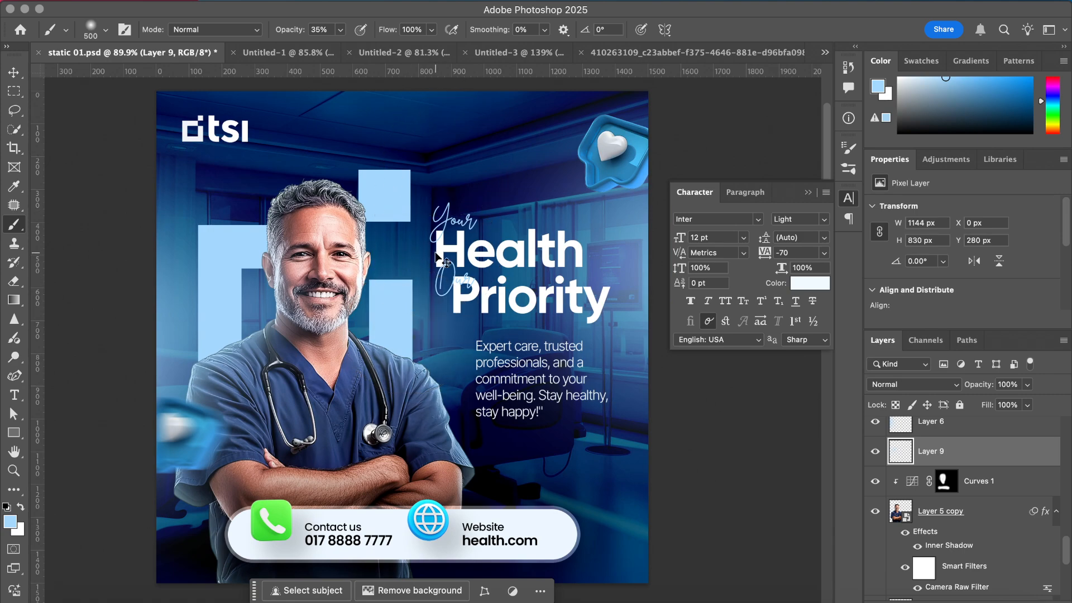
key(cmd+z)
click(395, 333)
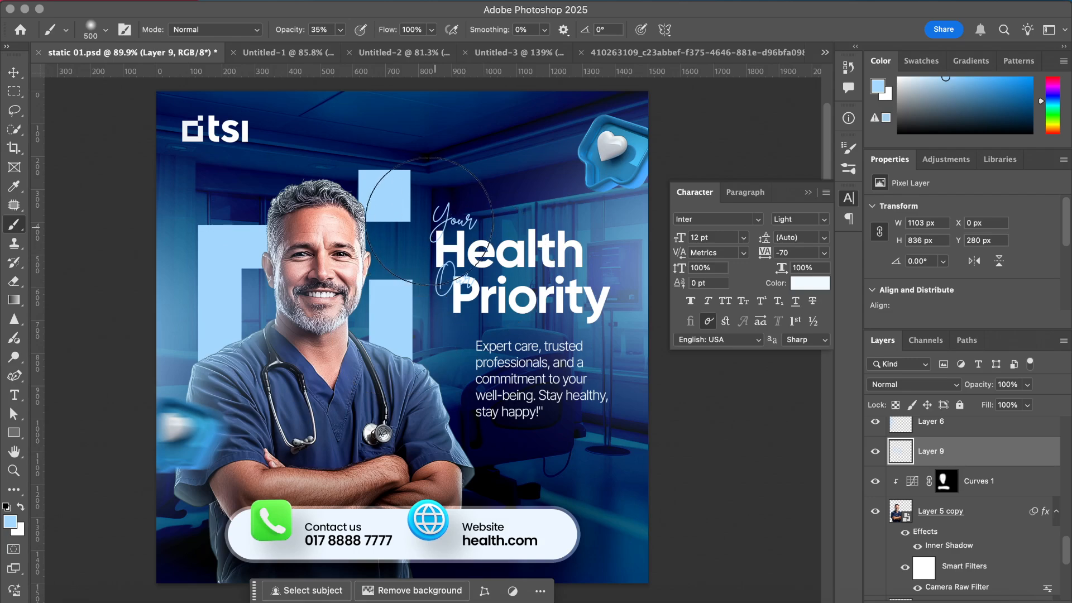
scroll(428, 220, down, 1)
scroll(428, 220, right, 3)
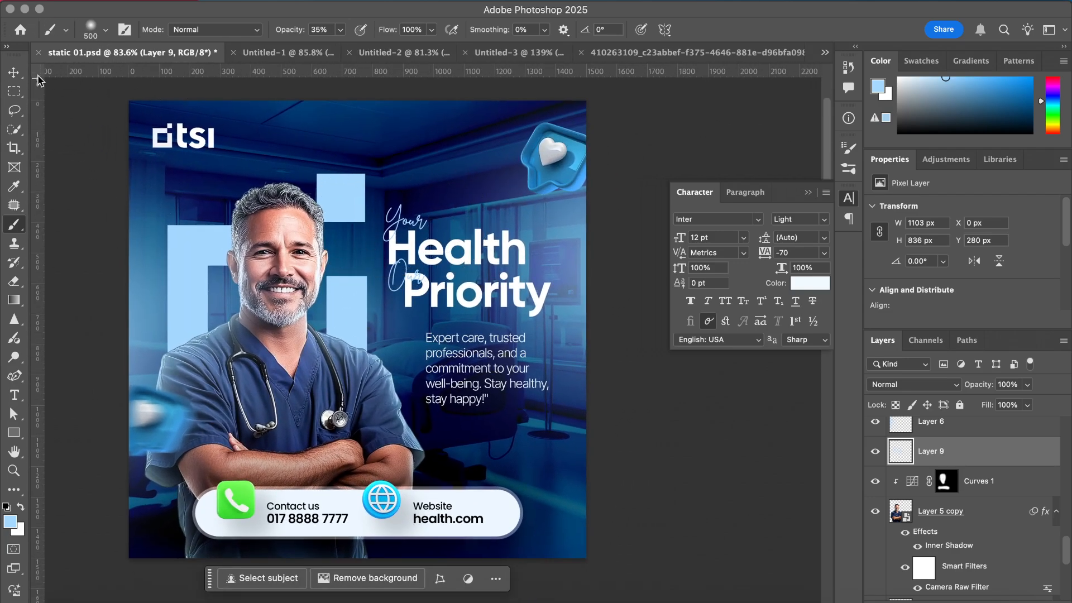
- Try an Outer Glow on the "Expert care, trusted professionals" paragraph, switch it off, and apply a black Drop Shadow with raised opacity instead
click(14, 72)
click(62, 146)
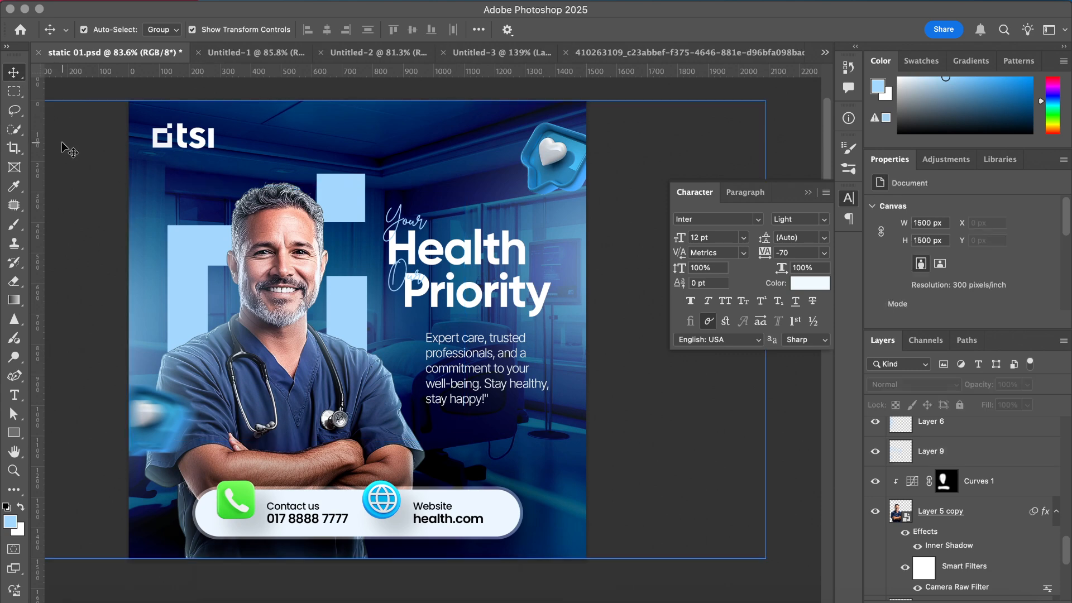
click(476, 358)
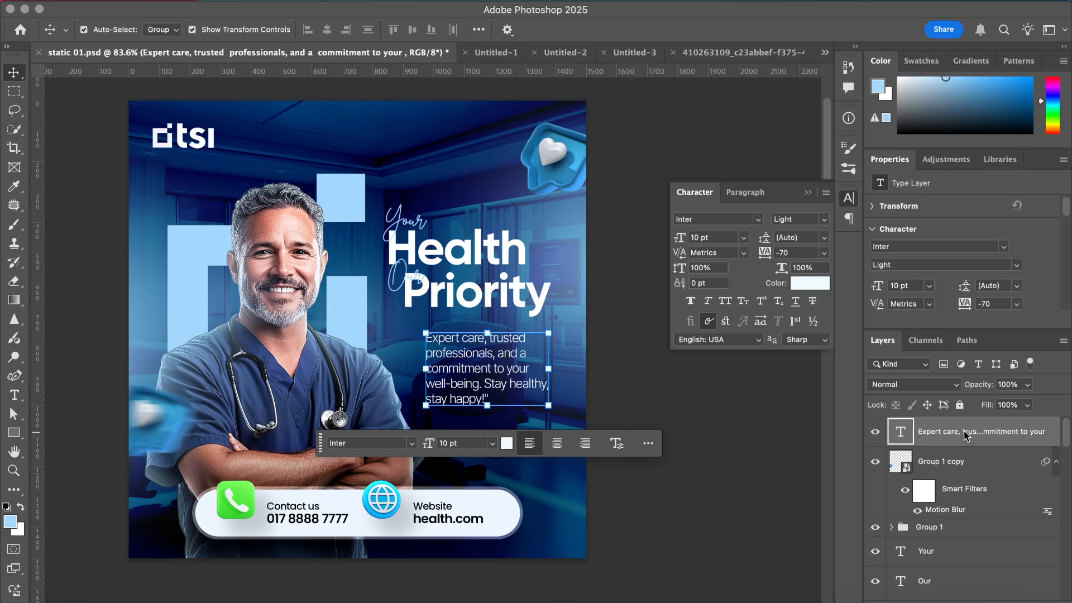
right_click(967, 436)
click(821, 240)
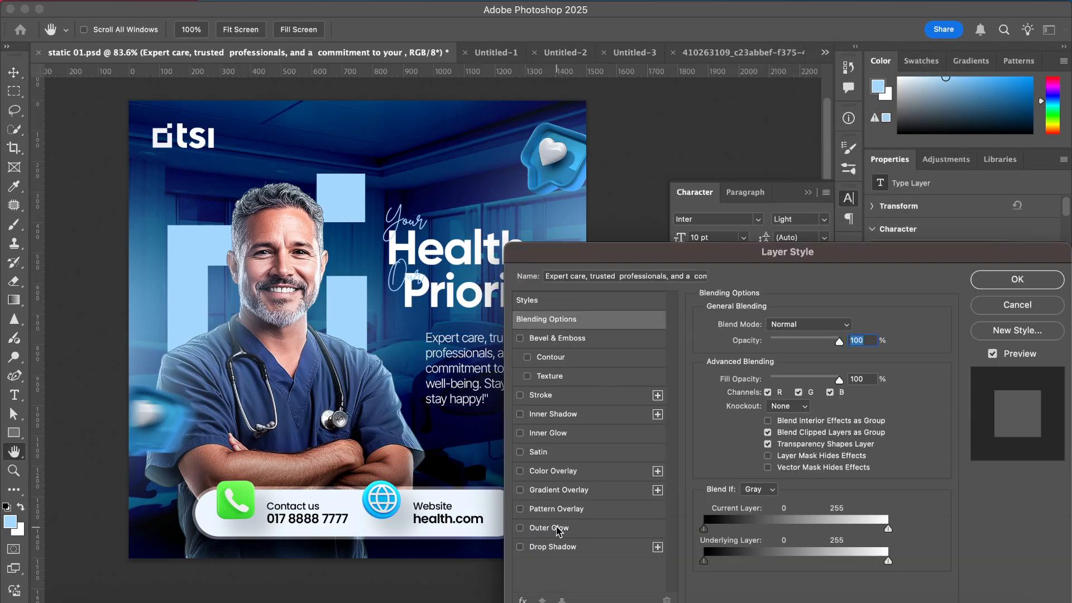
click(553, 528)
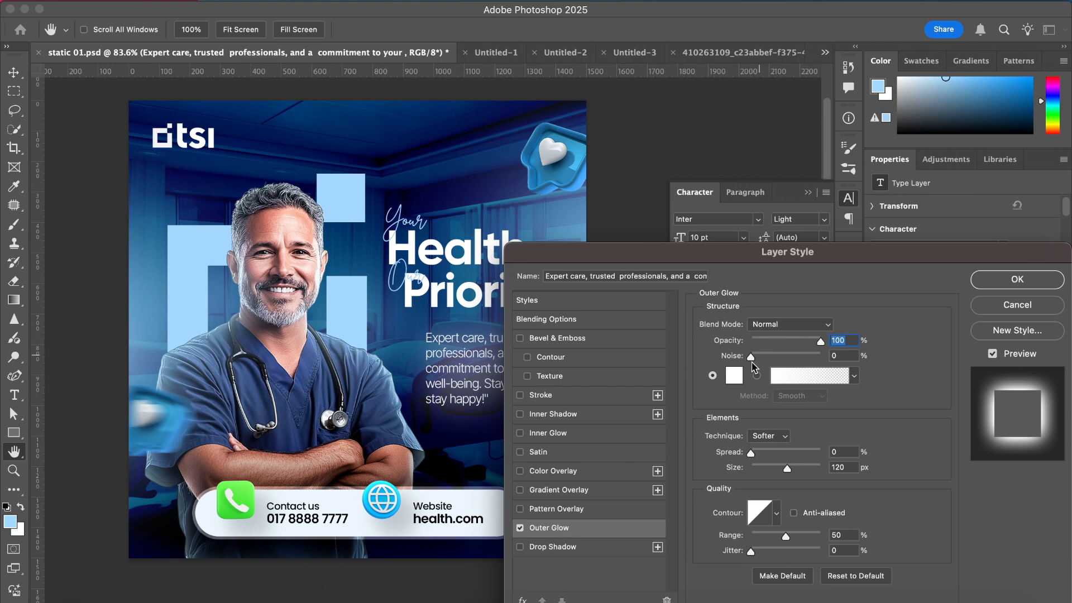
click(521, 529)
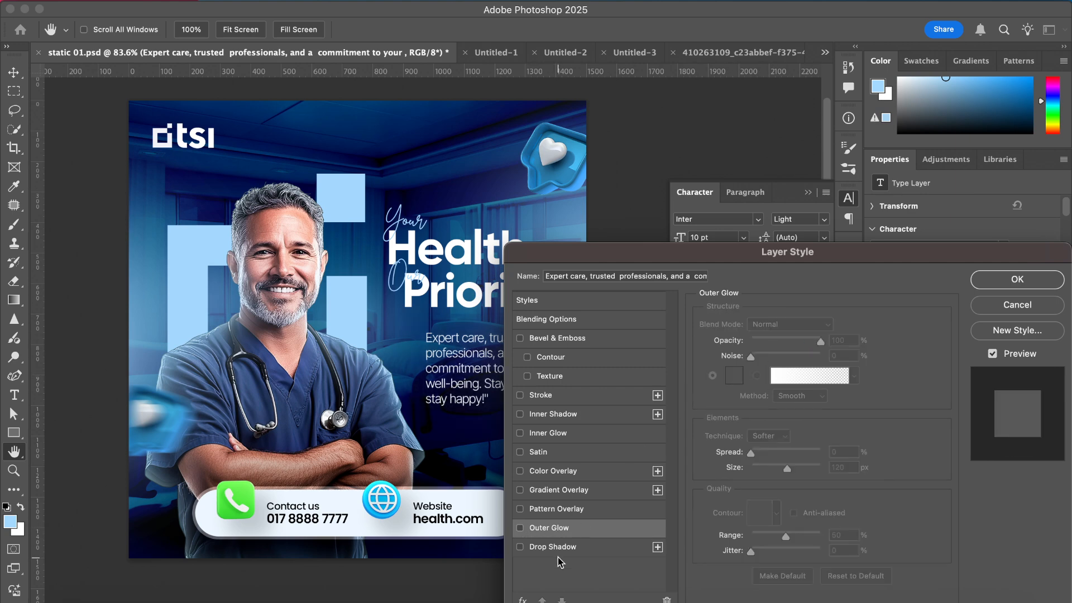
click(555, 549)
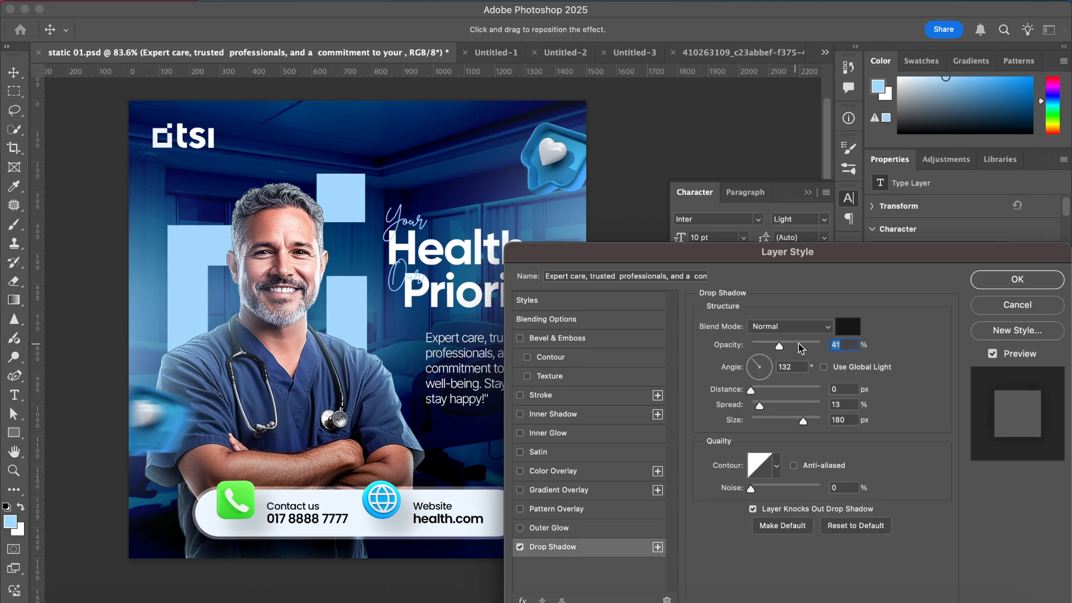
drag(801, 347, 839, 349)
click(1017, 281)
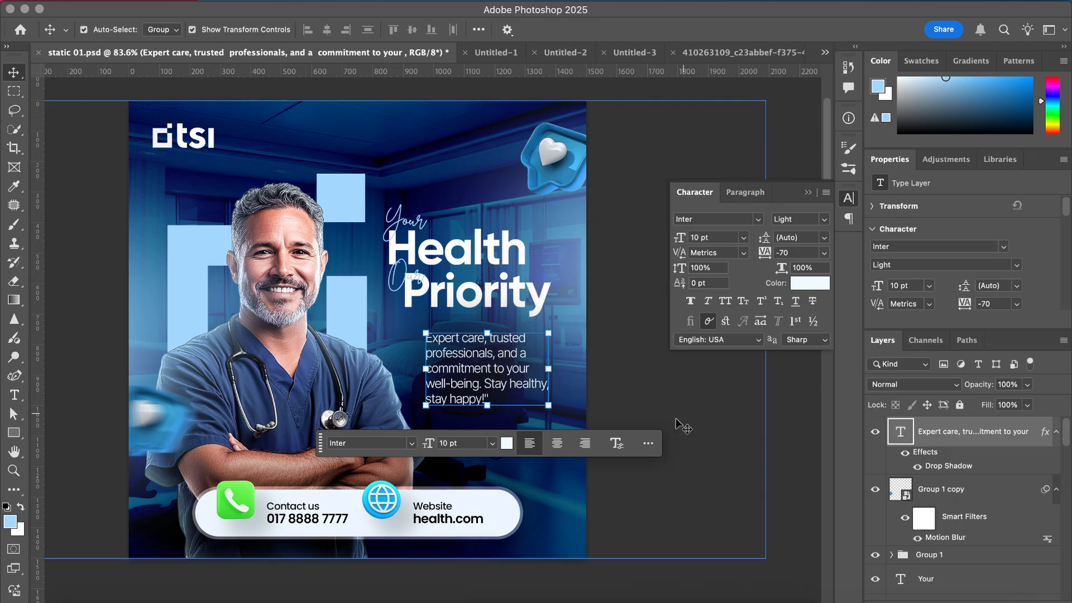
click(722, 498)
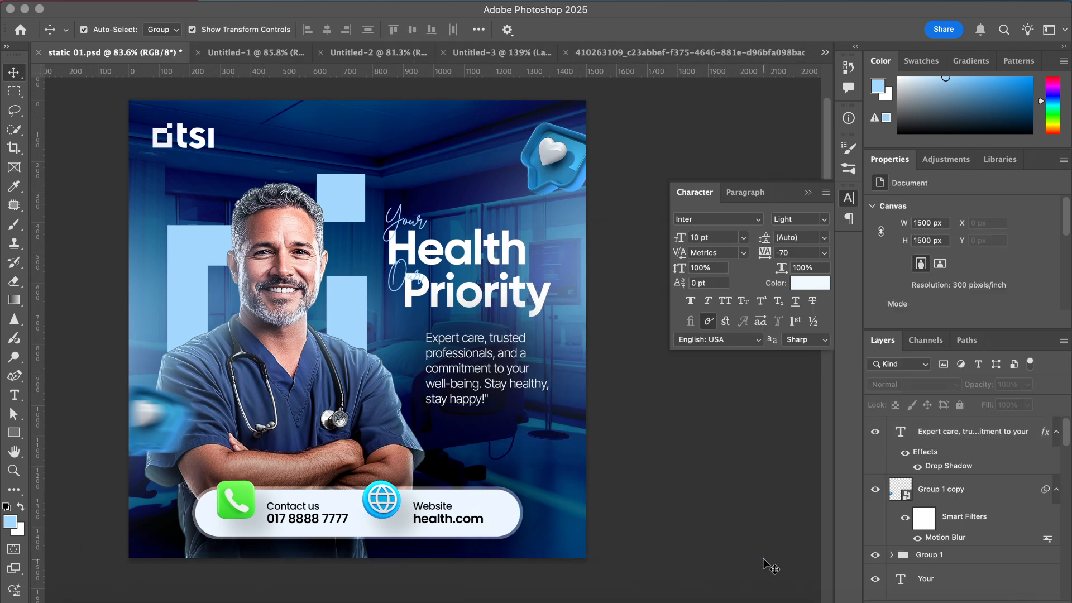
- Change the "Expert care" paragraph's font weight to Regular and view the whole poster
click(491, 366)
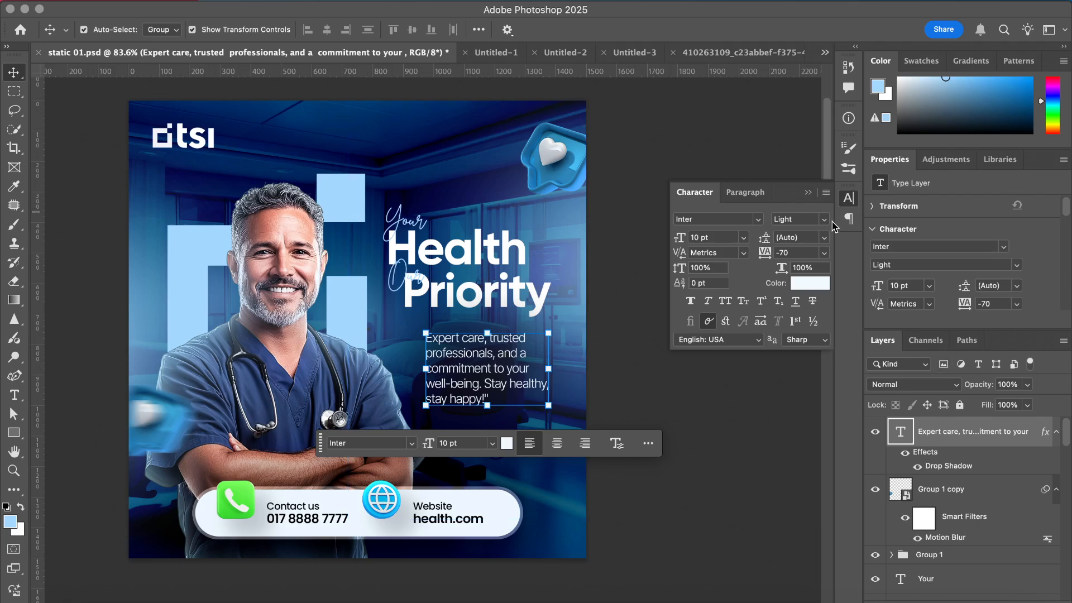
click(824, 219)
click(820, 256)
click(781, 576)
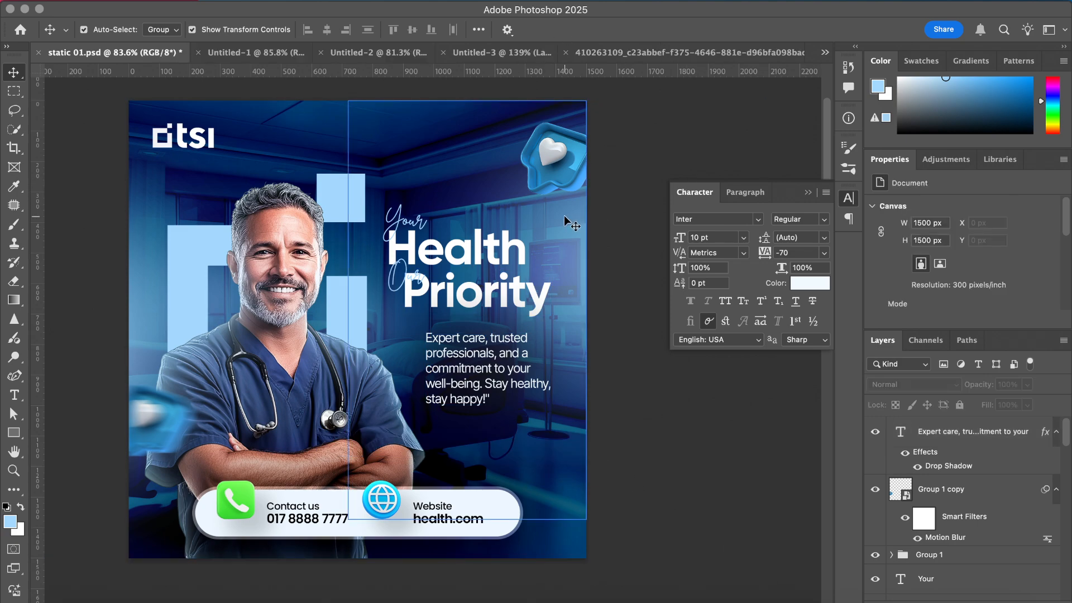
key(super+minus)
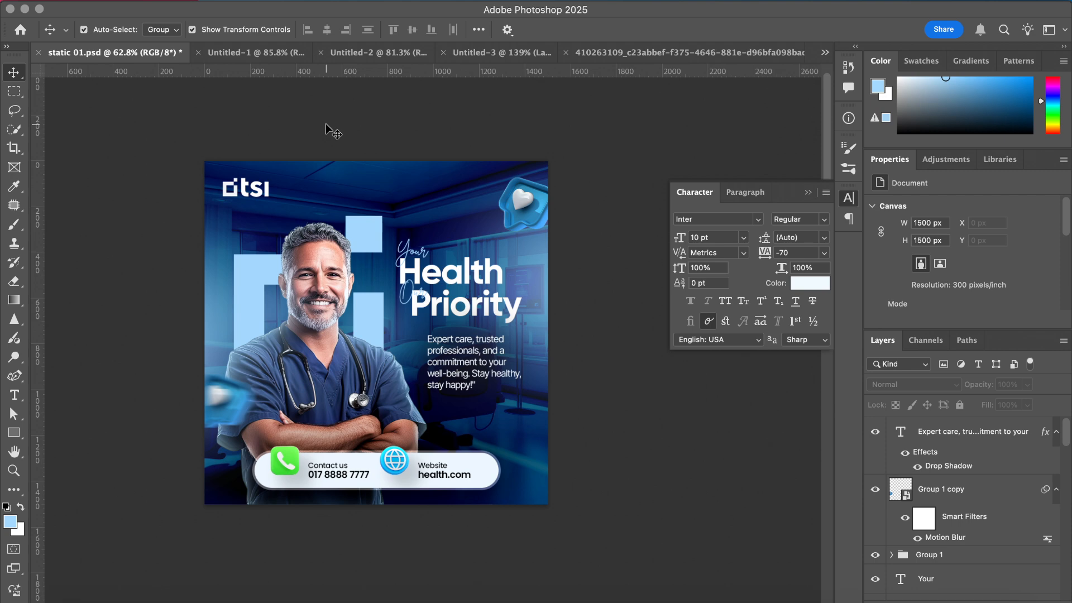
- Look over the orange school design in Untitled-1 and the health poster in static 01.psd, examining the poster up close
click(240, 54)
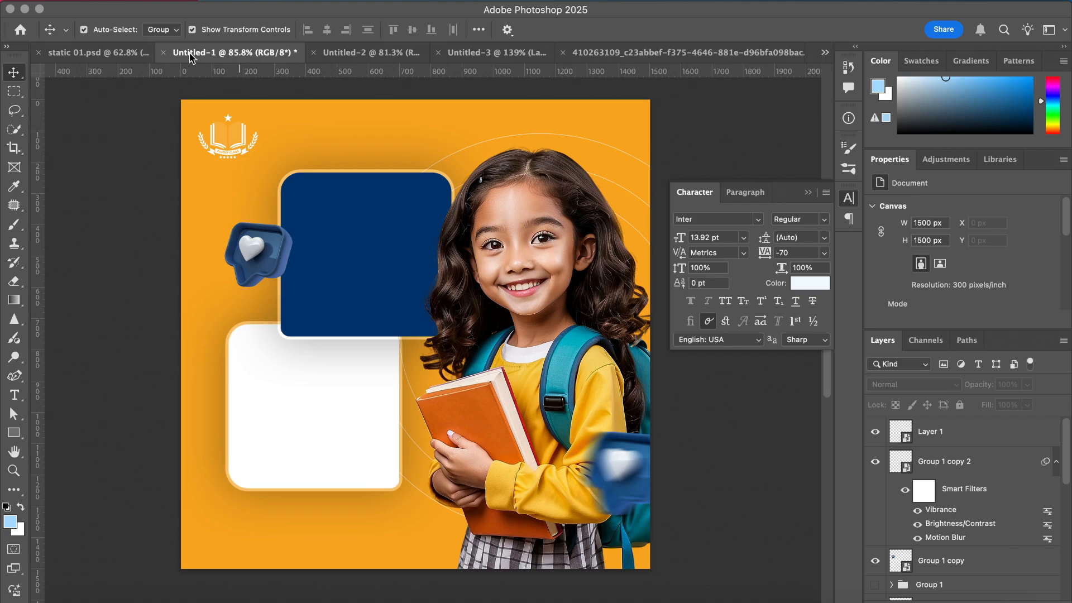
click(104, 56)
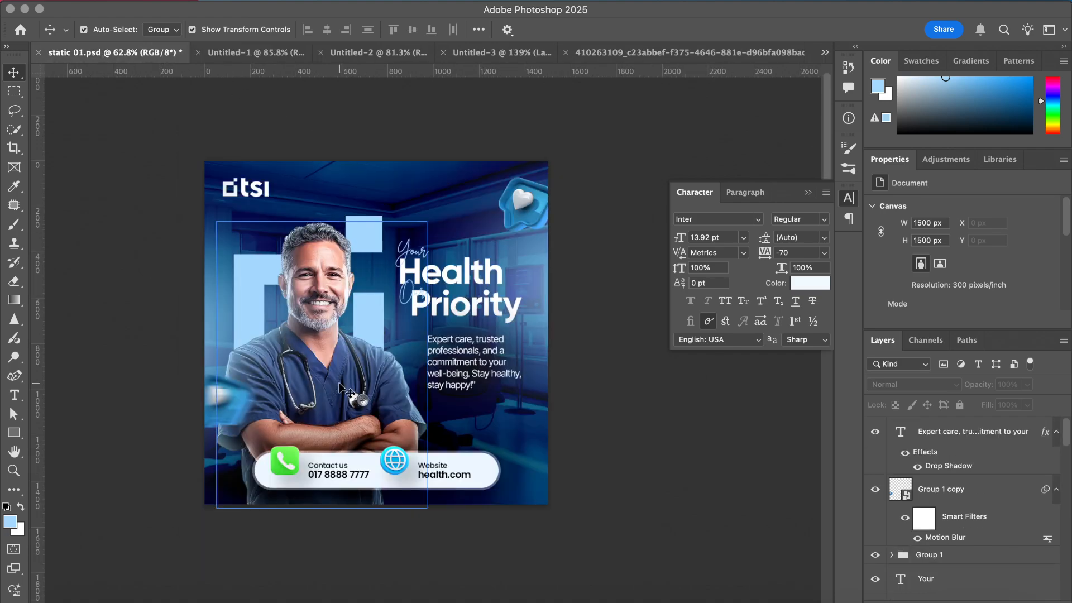
scroll(342, 388, up, 5)
scroll(339, 383, down, 3)
scroll(338, 384, up, 3)
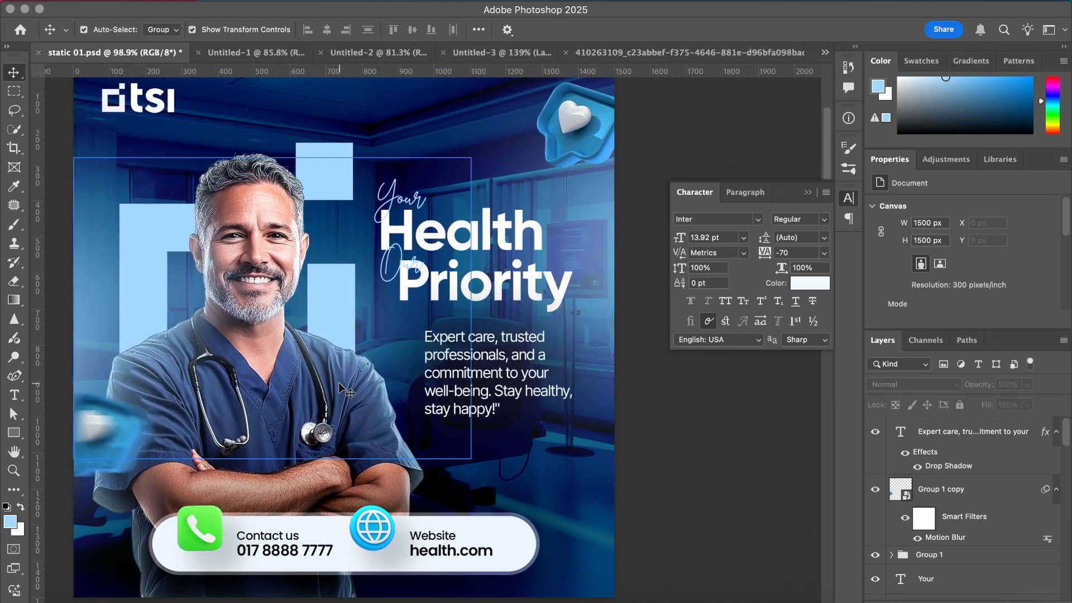
scroll(339, 384, left, 2)
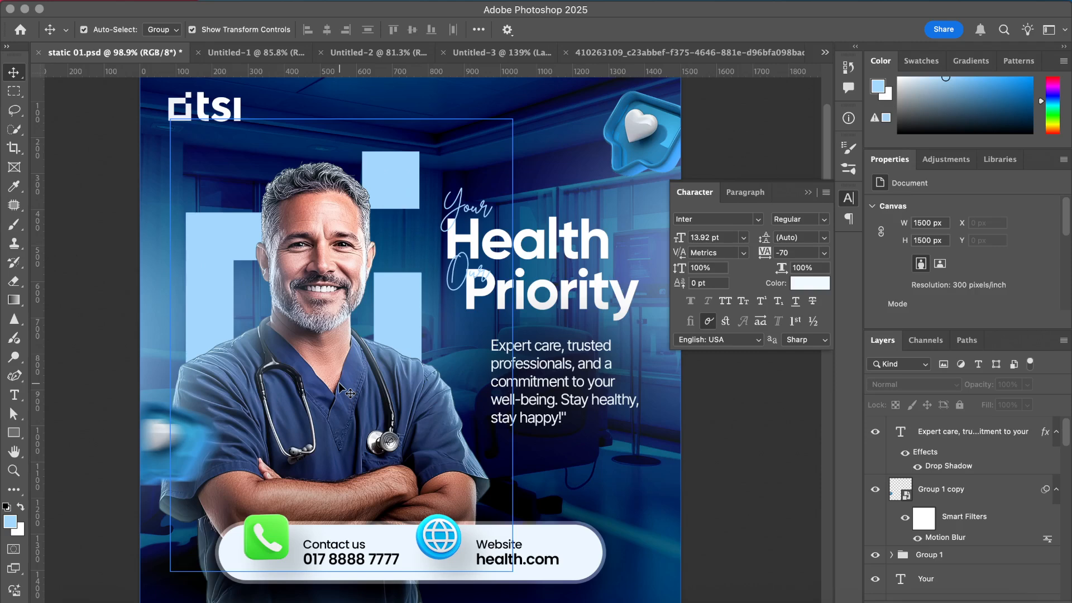
- In the Untitled-3 document, delete all the poster layers, including the Color Fill 1 layer, leaving only the white Background
click(501, 51)
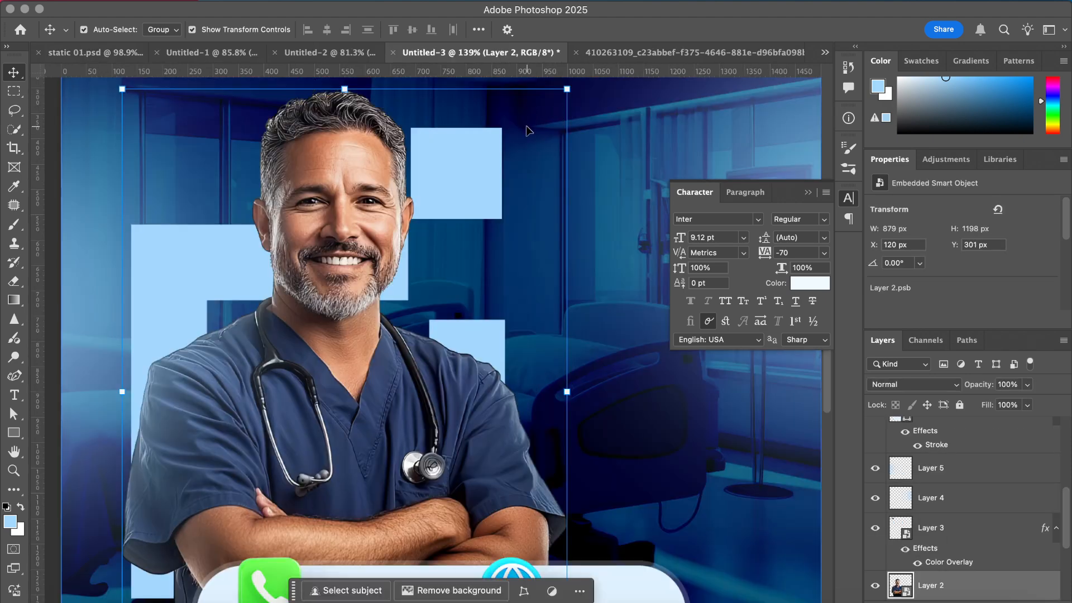
scroll(528, 130, down, 6)
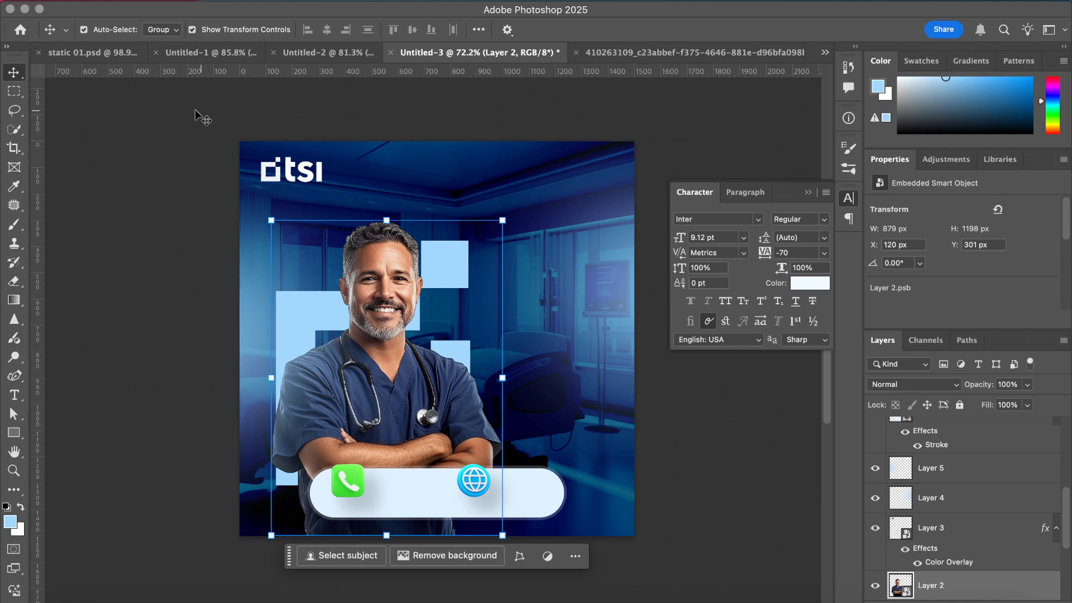
drag(196, 110, 675, 531)
key(Delete)
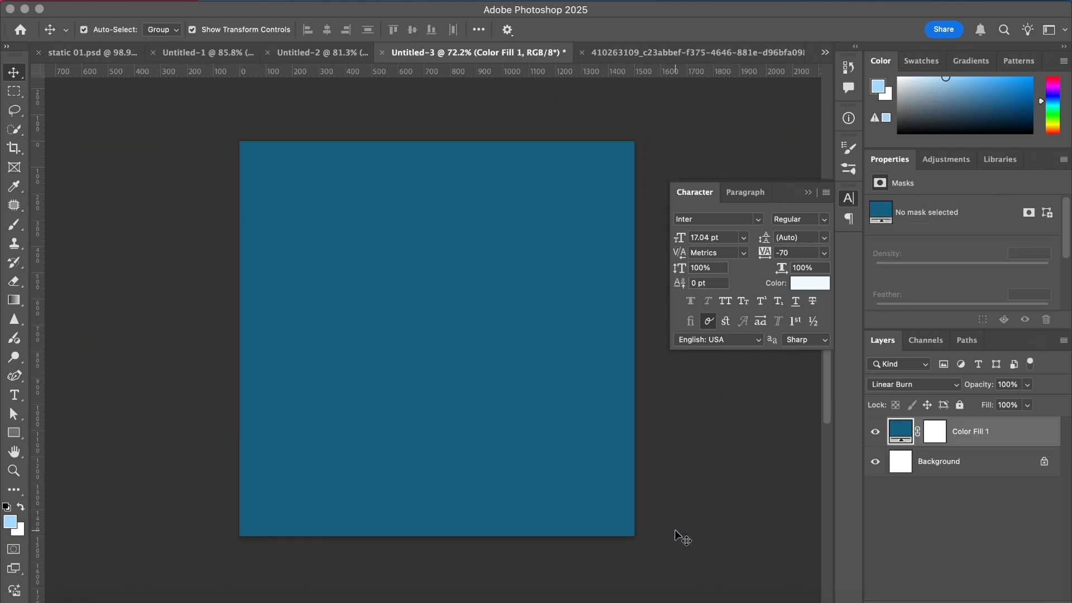
drag(999, 438, 1046, 595)
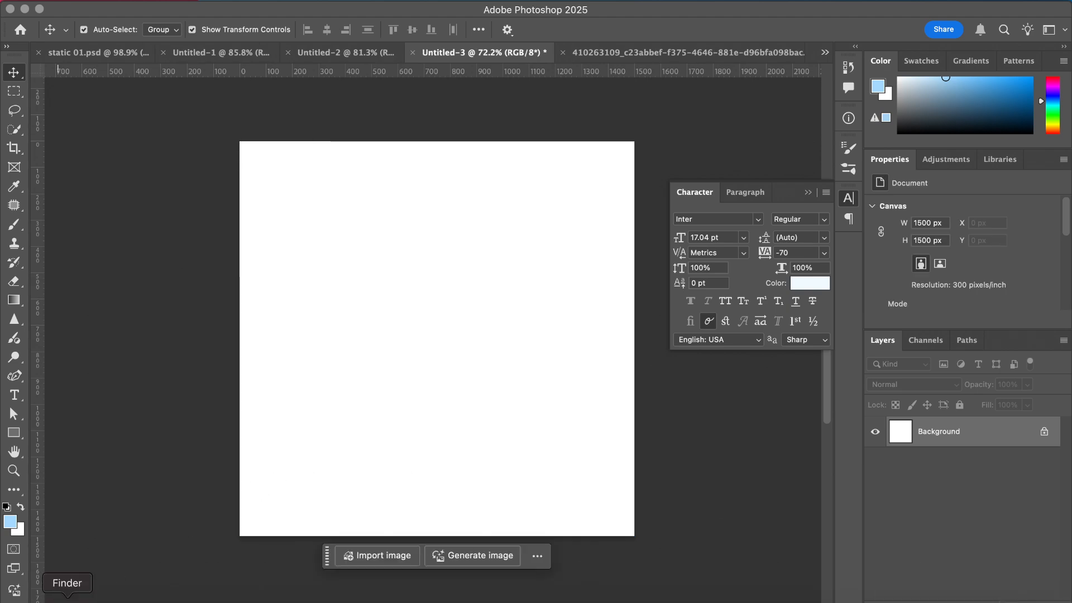
- Place the happy-girl-back-school PNG from the Class 04 folder onto the blank Untitled-3 canvas
click(67, 599)
scroll(603, 220, down, 5)
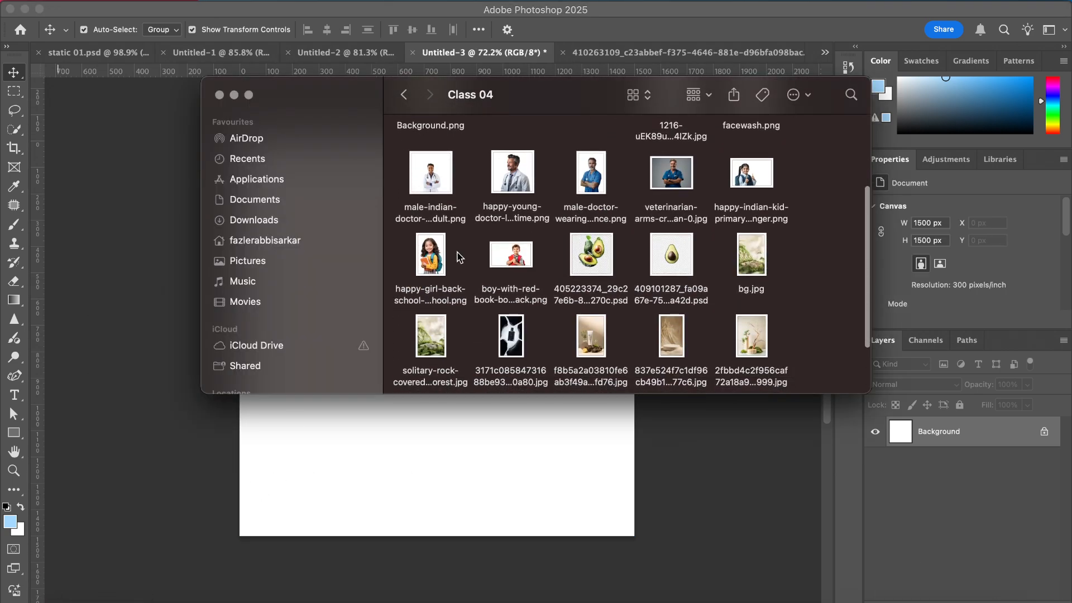
click(437, 262)
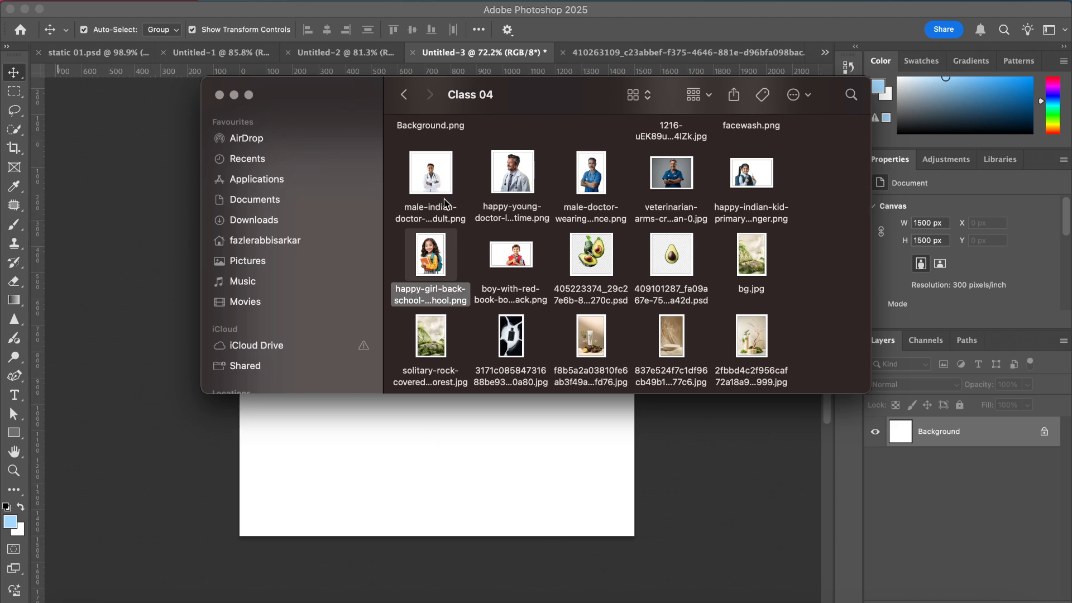
drag(428, 261, 397, 451)
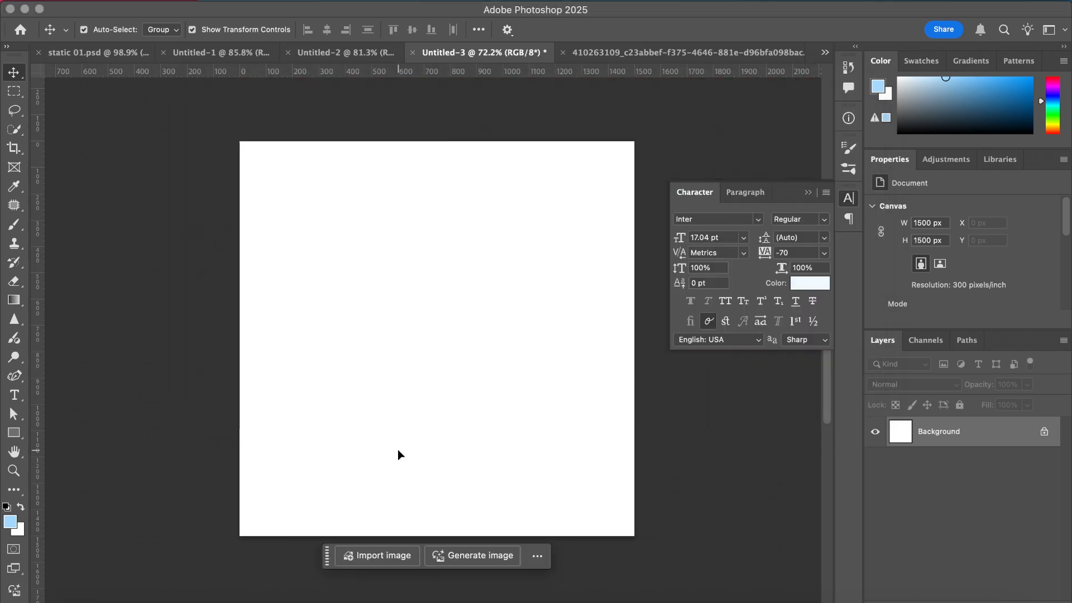
click(717, 28)
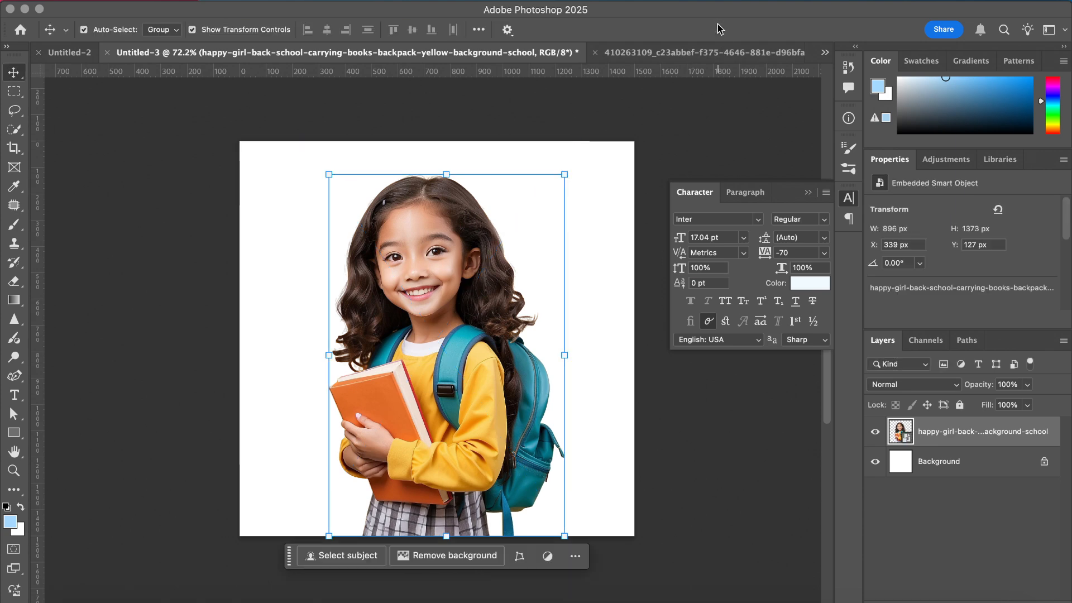
- Move the schoolgirl cutout to the canvas's right half, scale it to about 886 × 1358 px, and collapse the Character panel
drag(411, 237, 510, 236)
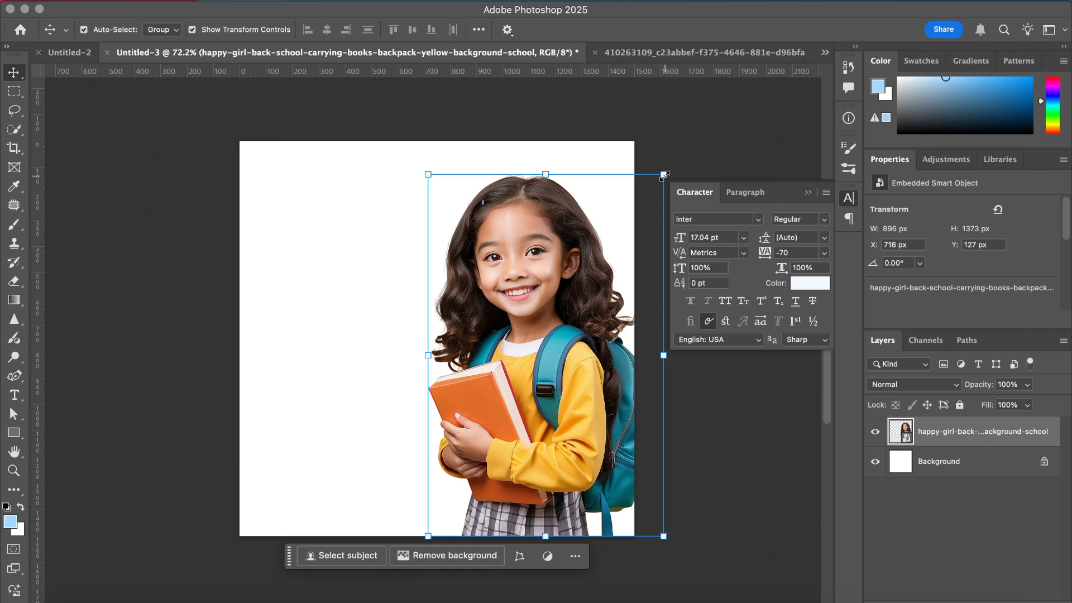
drag(663, 175, 637, 182)
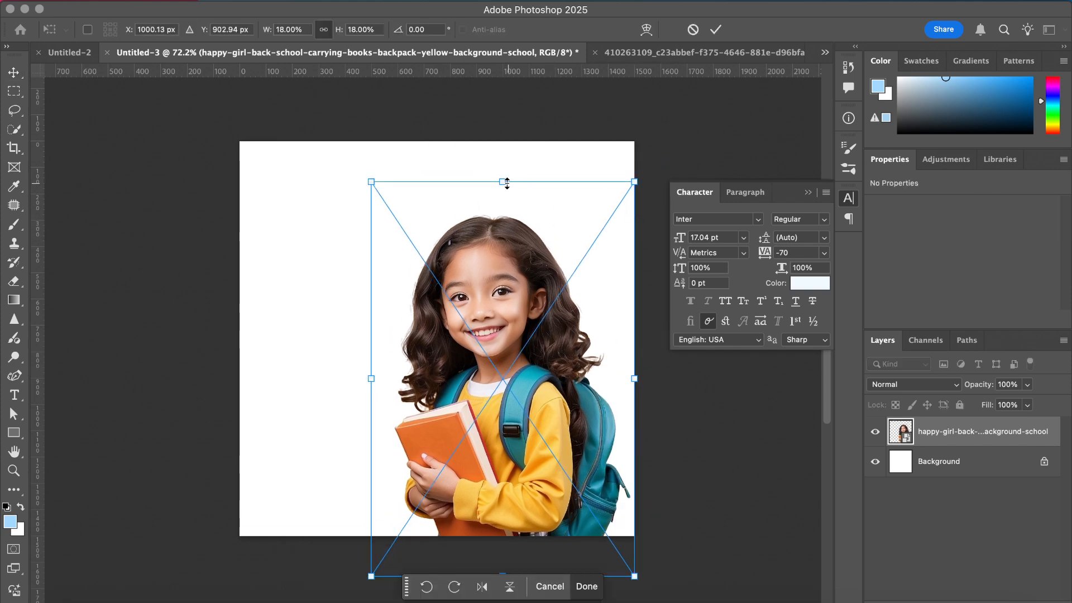
mouse_move(502, 182)
mouse_down()
mouse_move(505, 268)
mouse_move(502, 186)
mouse_up()
drag(495, 332, 515, 311)
click(717, 29)
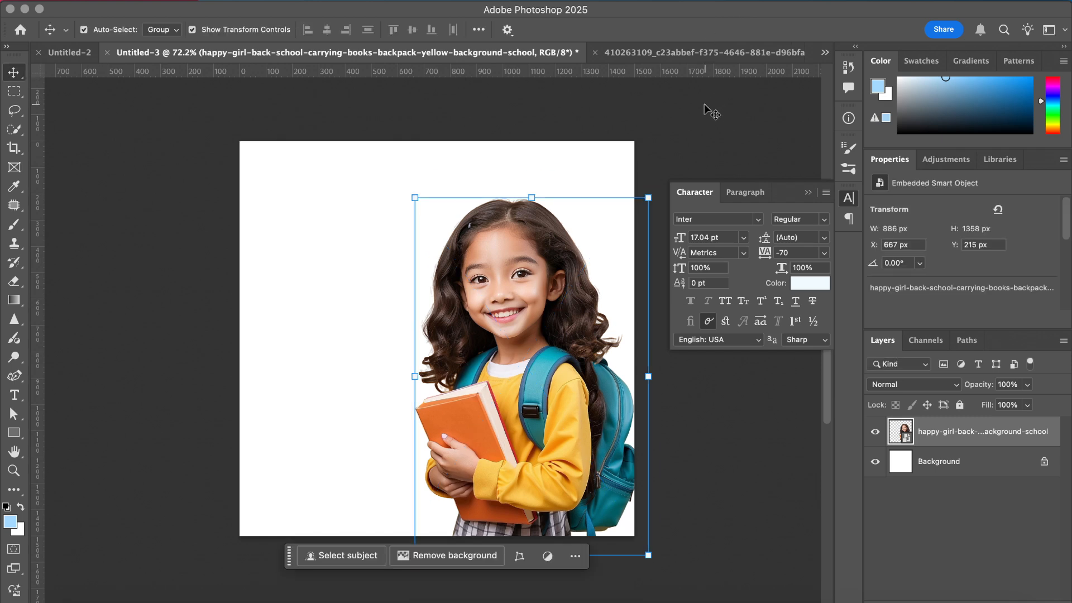
click(807, 192)
click(508, 300)
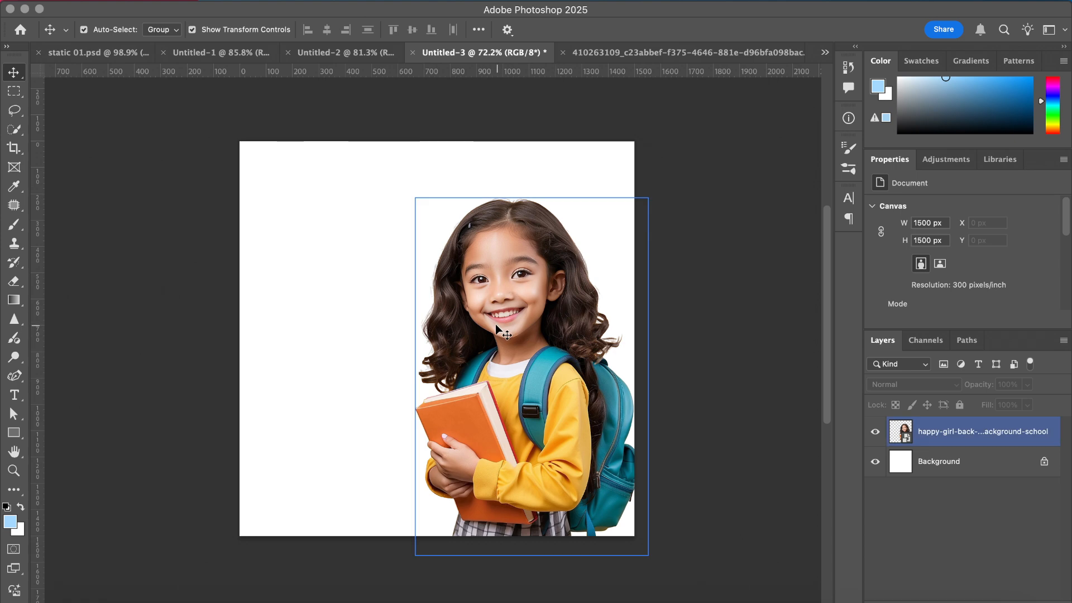
- Scale the schoolgirl cutout to 17.07% and reposition it against the canvas's lower-right area
drag(536, 199, 525, 226)
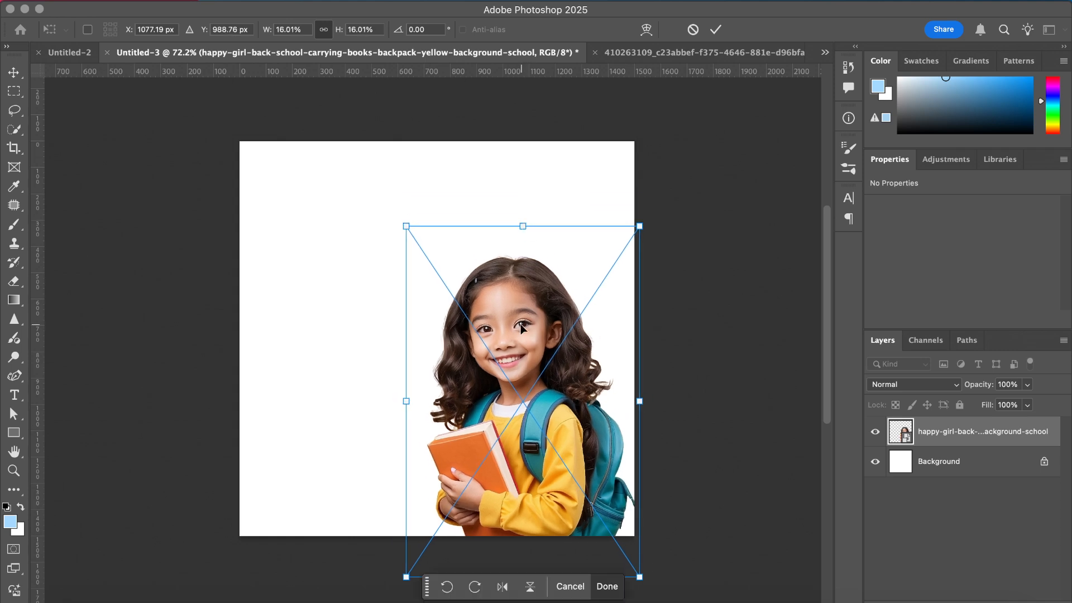
drag(520, 324, 527, 297)
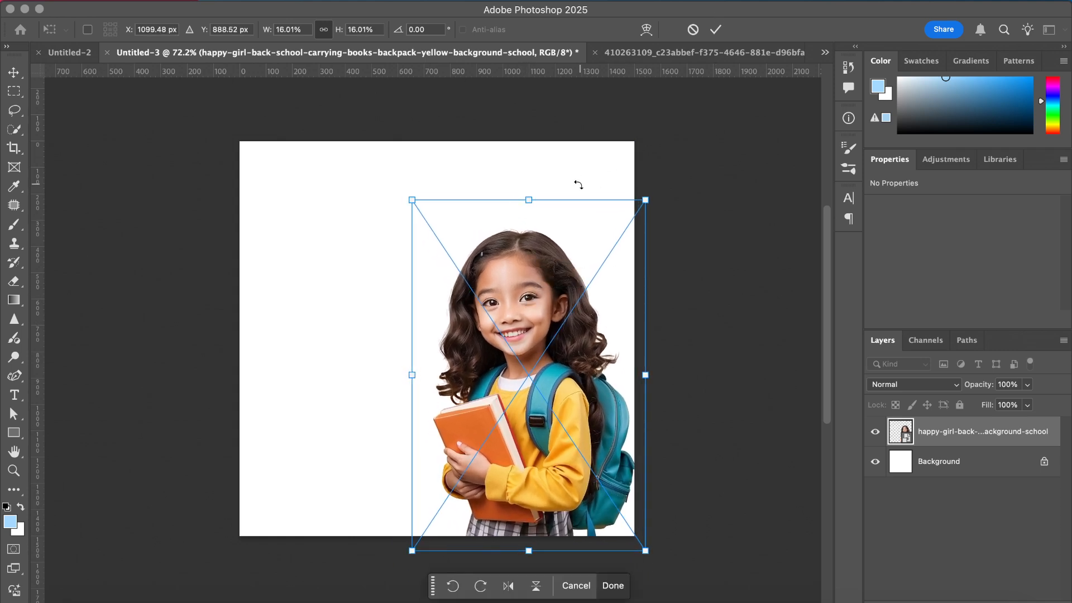
drag(527, 202, 528, 176)
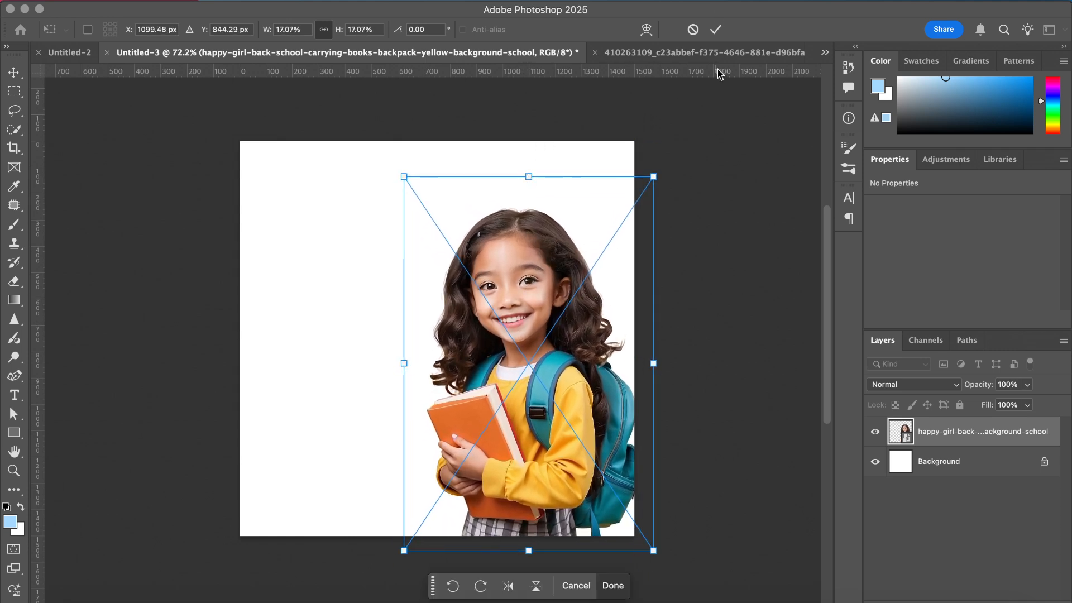
click(716, 29)
click(713, 146)
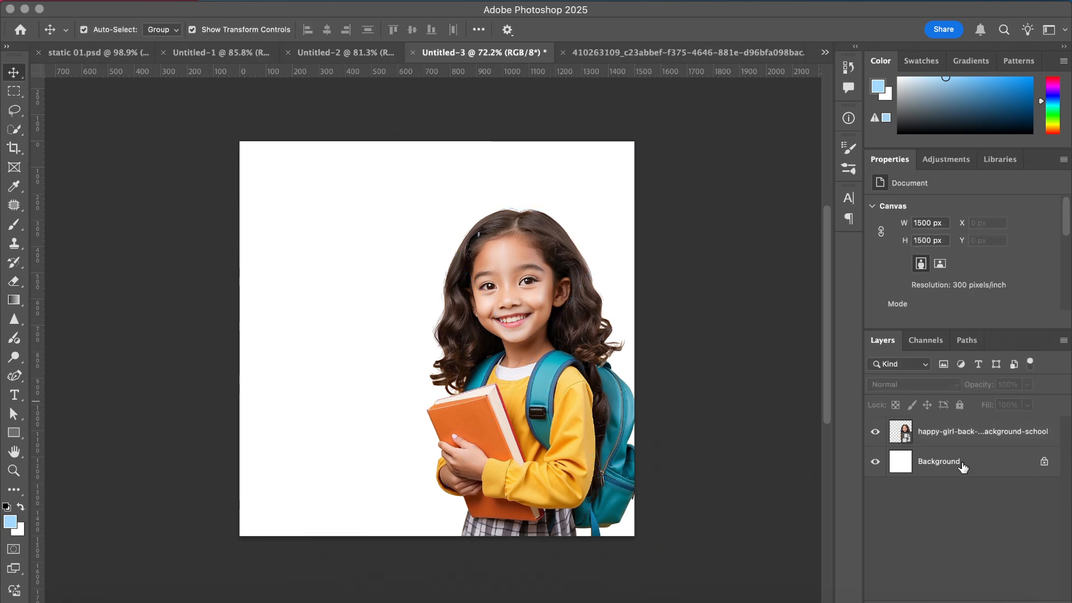
- Add a Solid Color fill above the Background, sampling orange f6a21d from the girl's yellow sweater
click(962, 467)
click(983, 595)
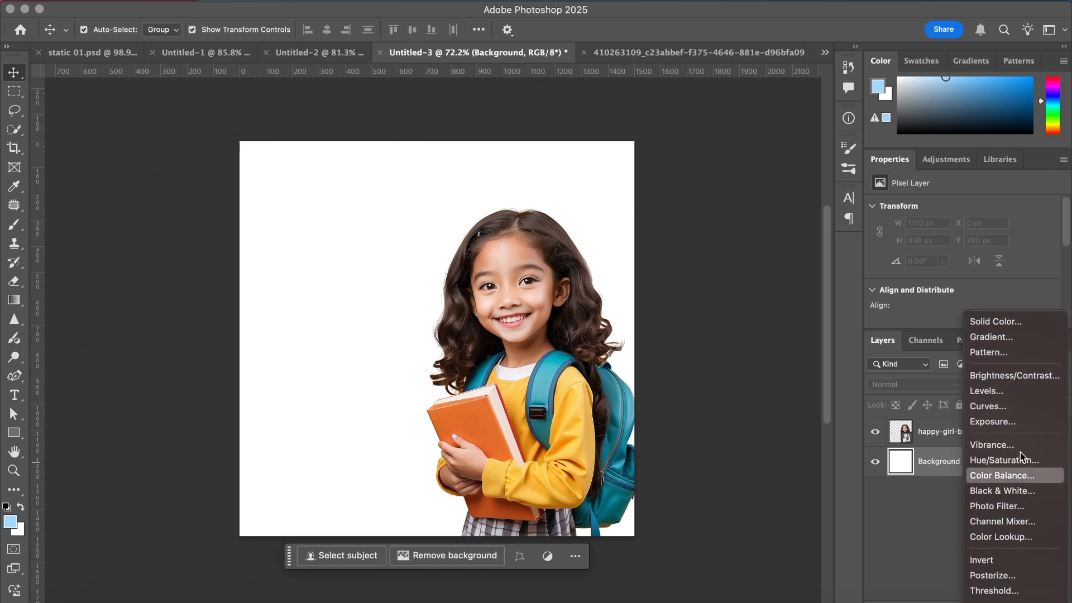
click(1000, 318)
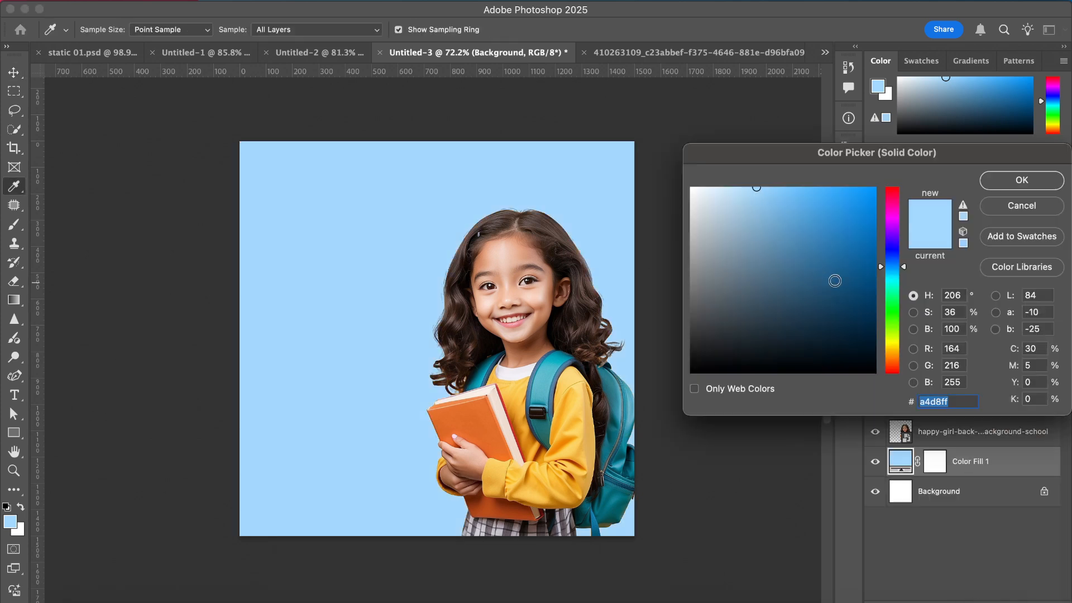
click(564, 420)
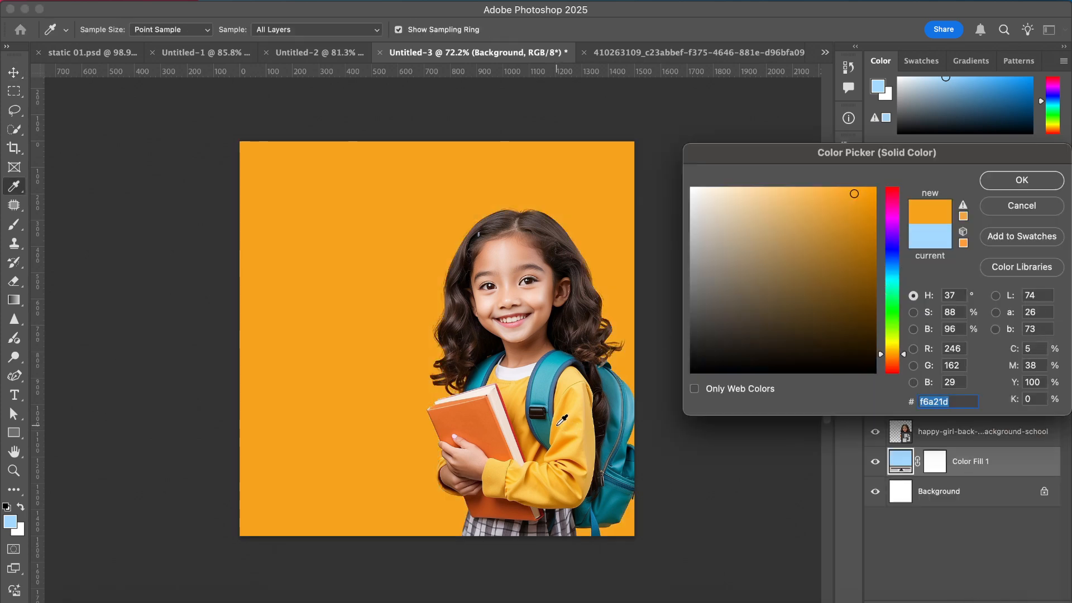
click(993, 186)
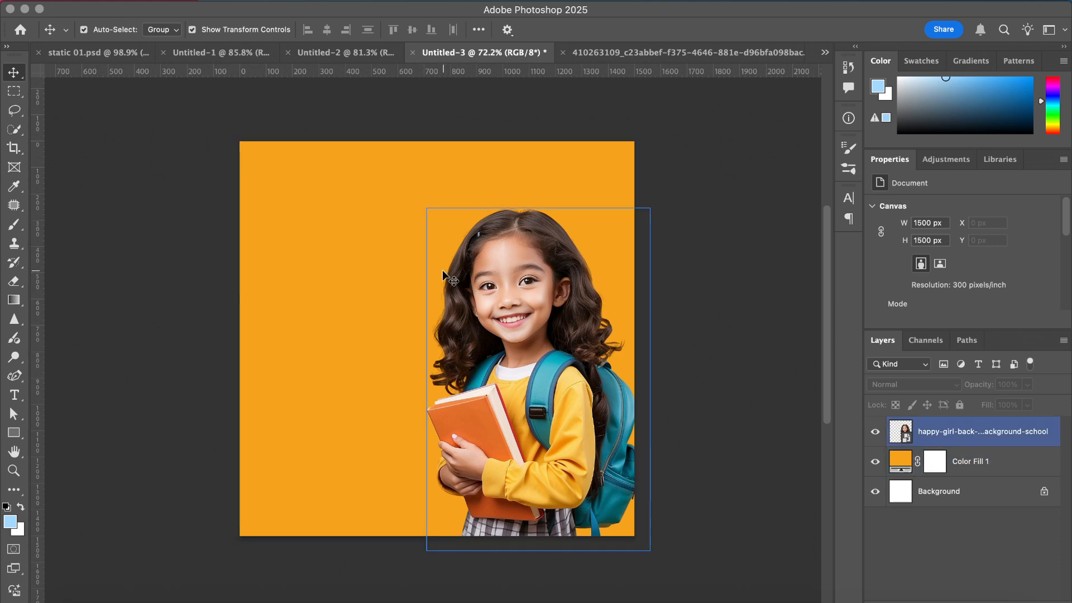
- Start a Camera Raw Filter on the girl layer, adjust its light settings, and set Clarity to +41
click(372, 234)
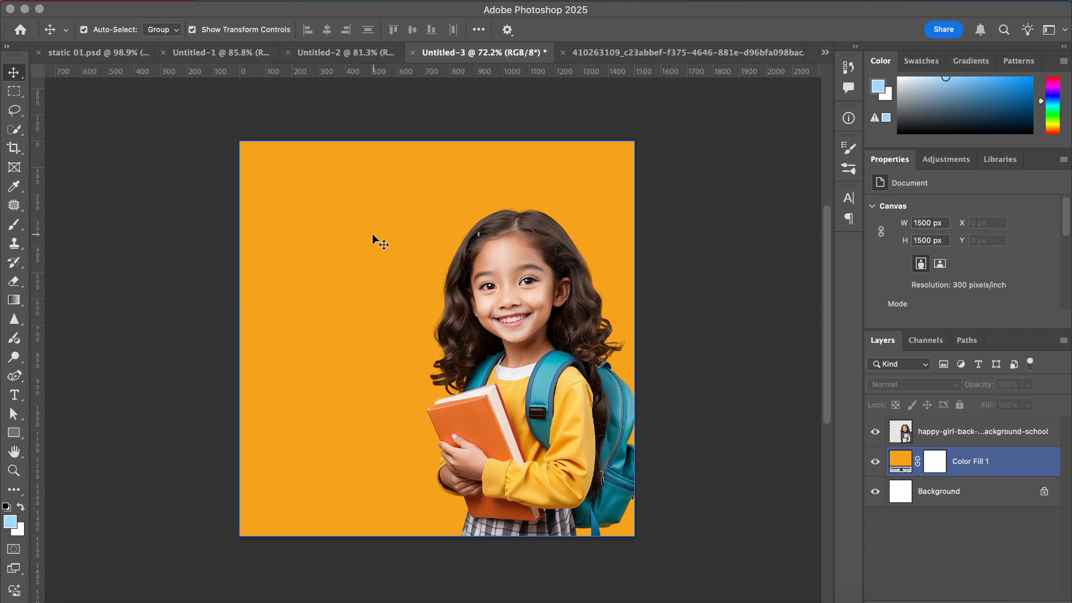
click(514, 279)
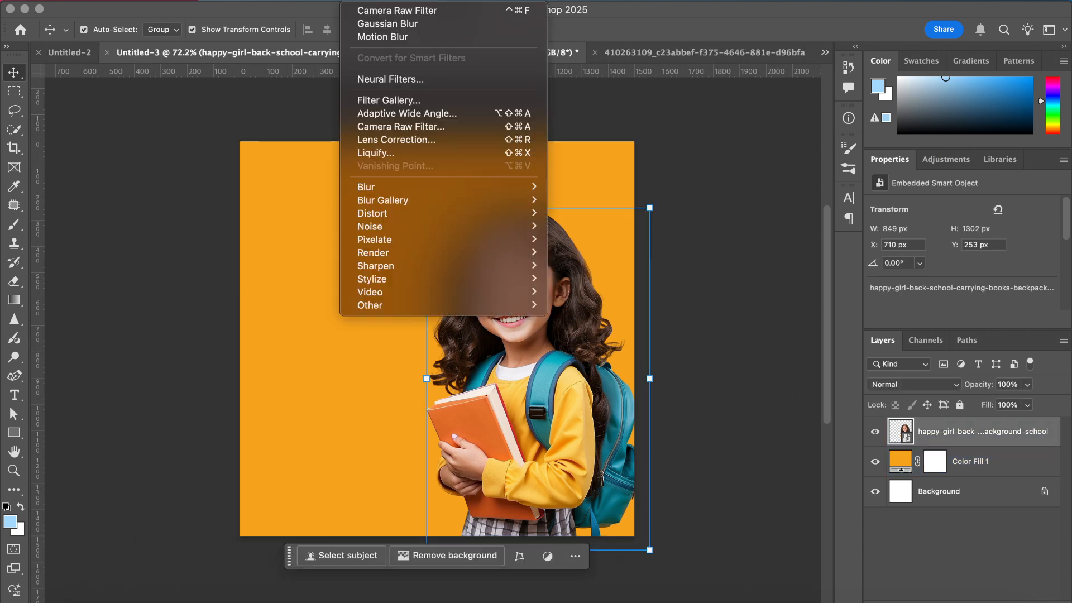
click(455, 126)
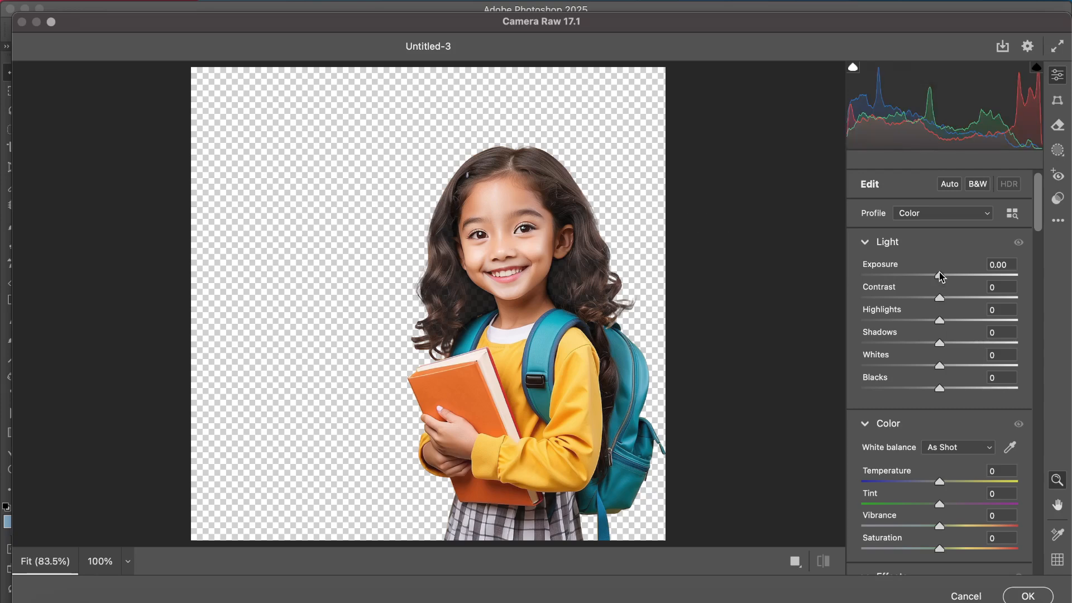
drag(941, 276, 950, 299)
drag(941, 389, 972, 324)
scroll(941, 322, down, 10)
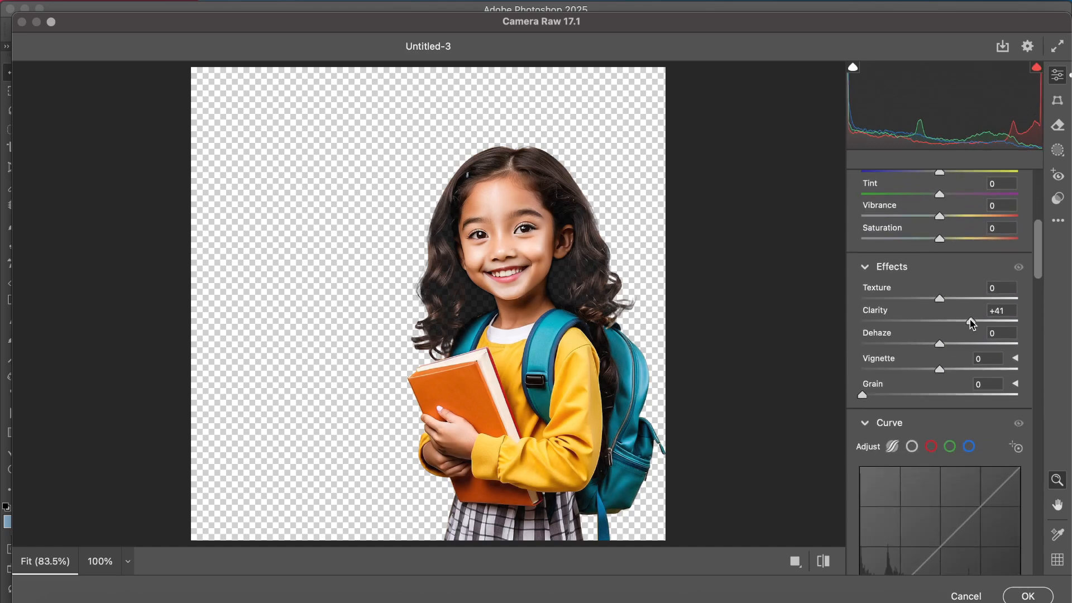
- Set Sharpening to 30, apply the Camera Raw Filter to the girl, and compare before and after by undoing and redoing it
scroll(973, 323, down, 15)
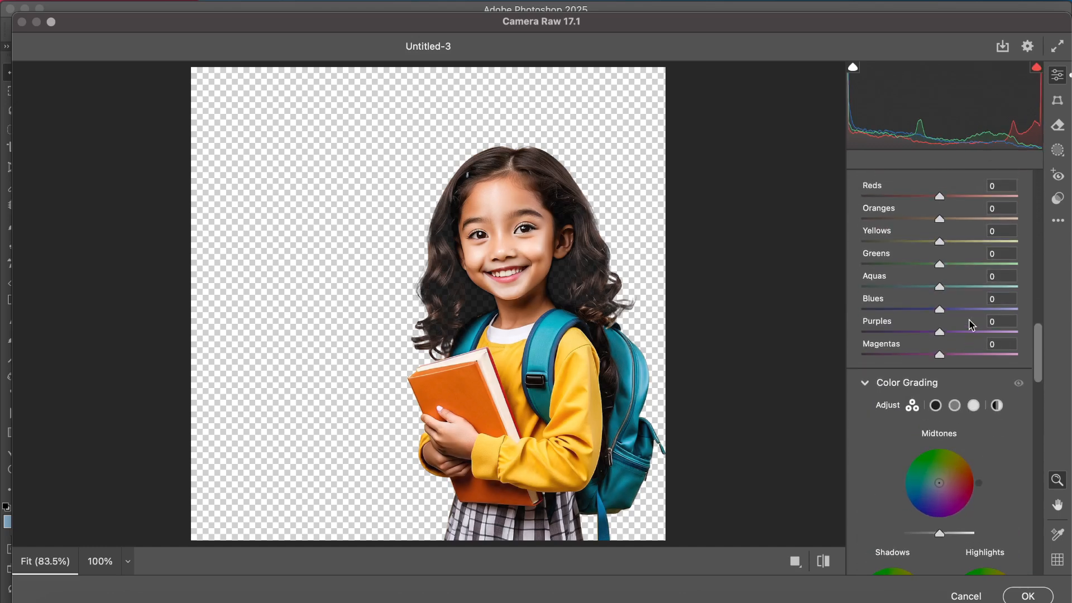
scroll(972, 326, down, 15)
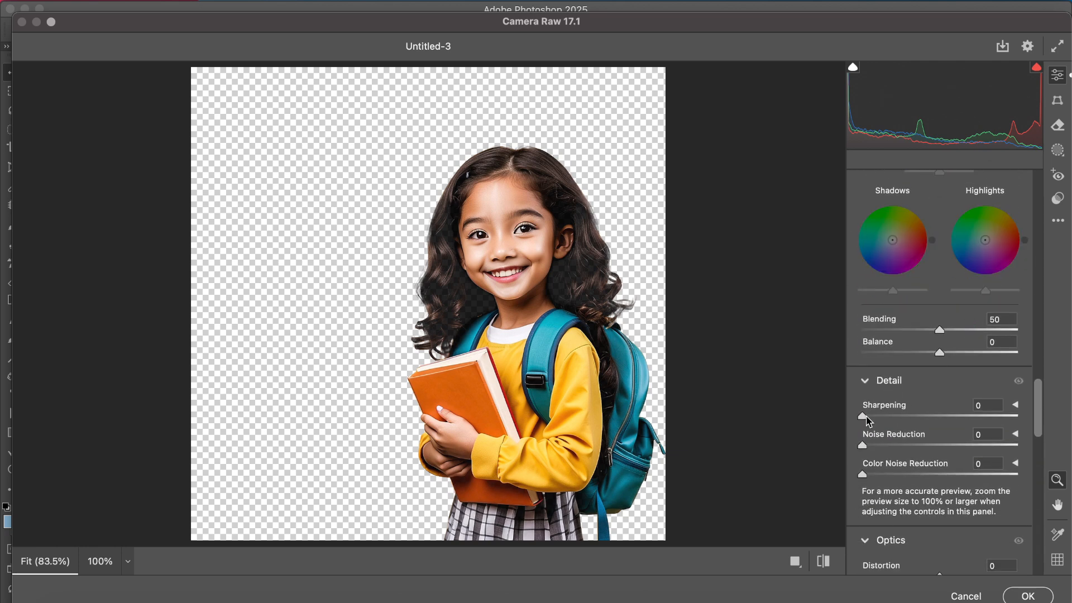
drag(868, 421, 900, 422)
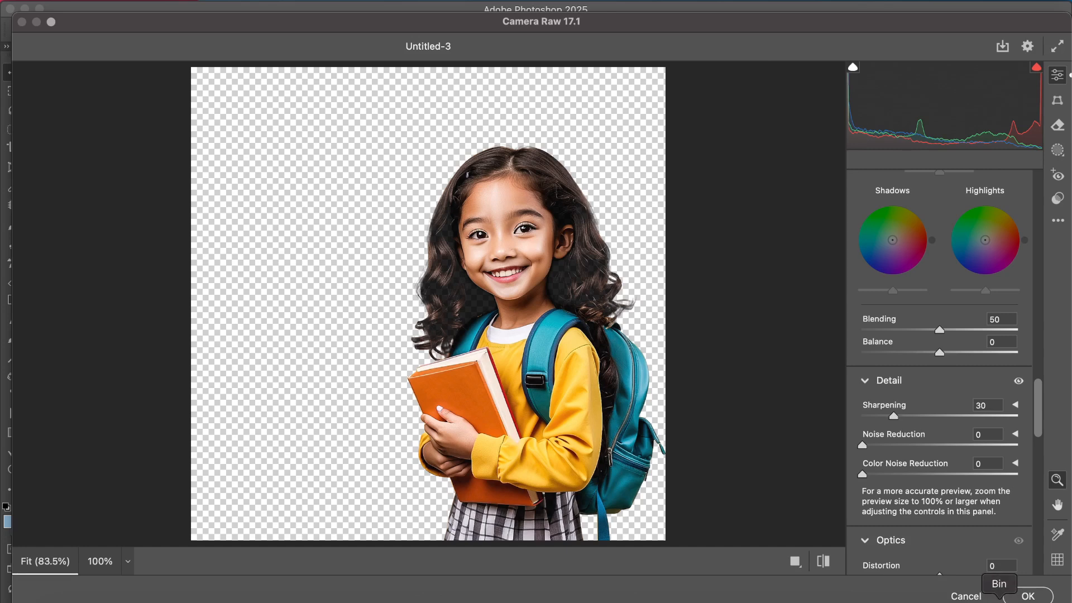
click(1028, 596)
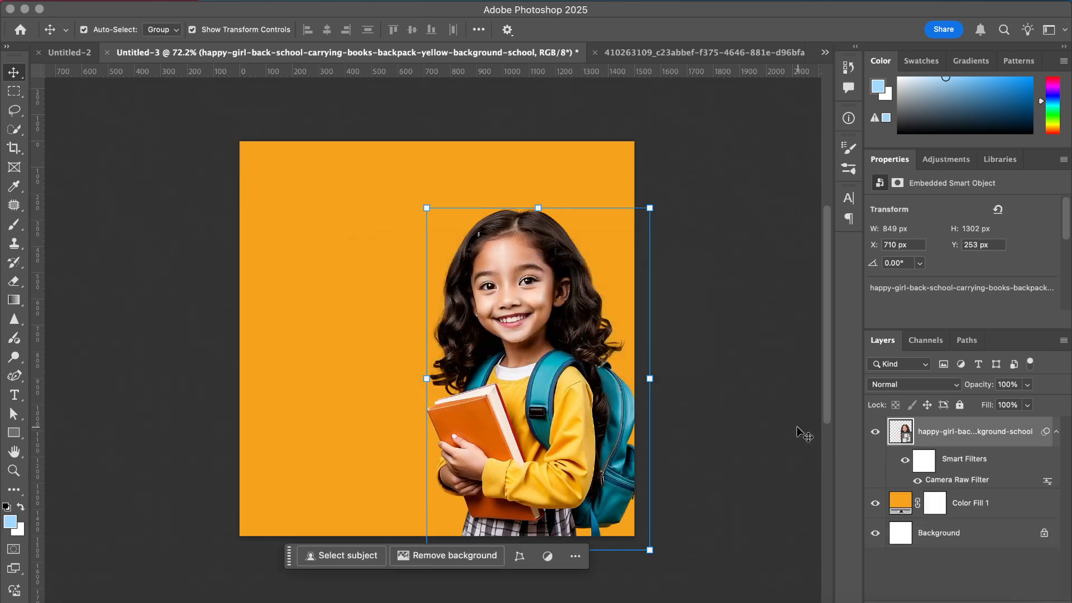
key(super+z)
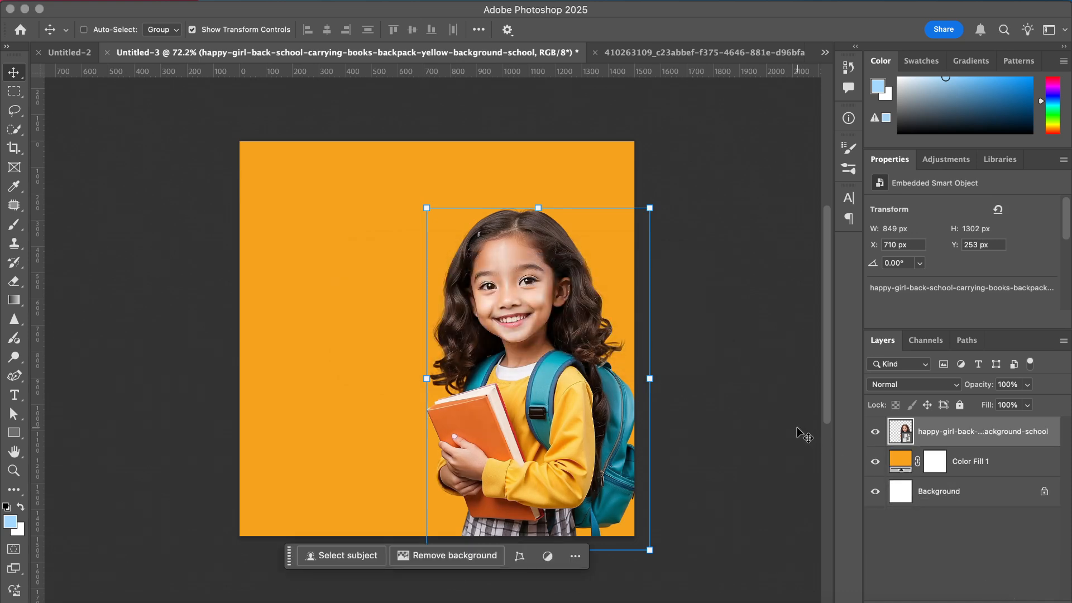
key(super+shift+z)
click(789, 432)
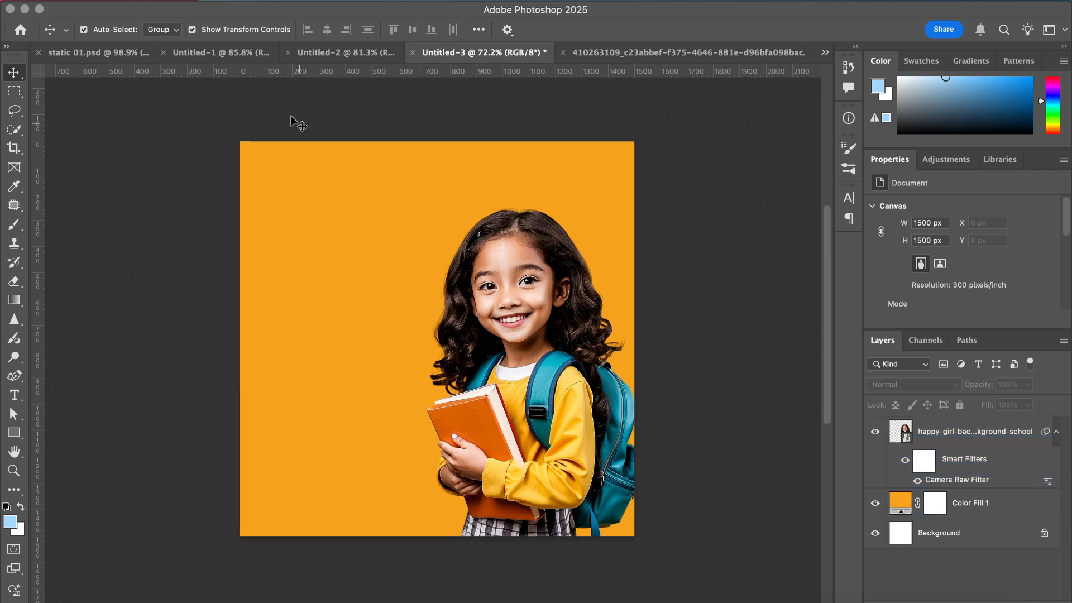
- Draw a pale-blue rectangle about 595 × 541 px beside the girl's face on the orange background
click(22, 435)
mouse_move(286, 212)
mouse_down()
mouse_move(443, 330)
mouse_move(442, 353)
mouse_up()
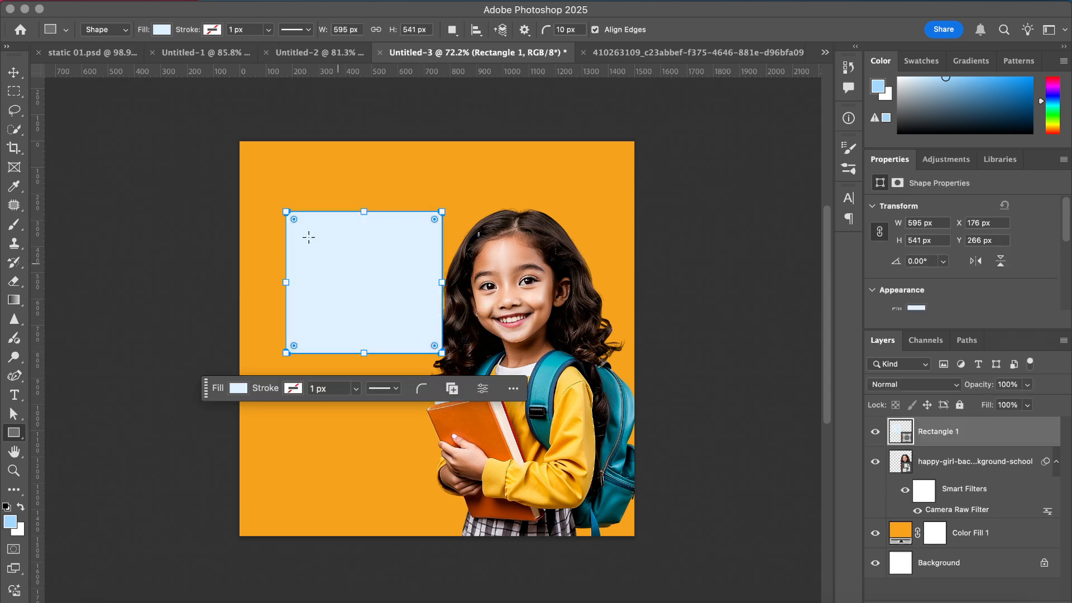
- Round the pale-blue rectangle's corners to about 83 px, reducing the lower-left corner's radius to about 16 px
key(super+plus)
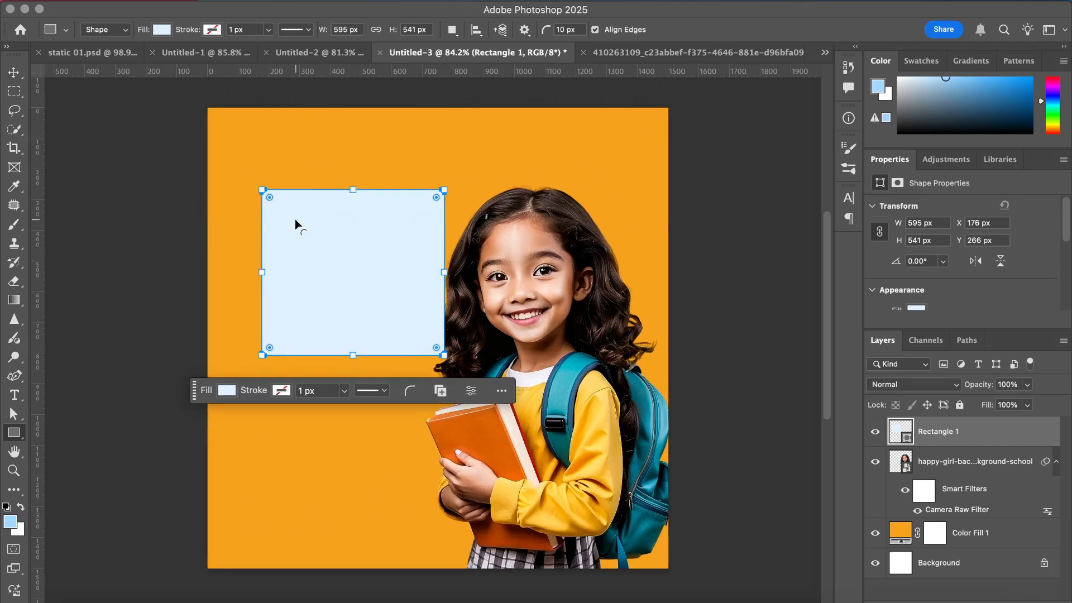
drag(270, 196, 286, 208)
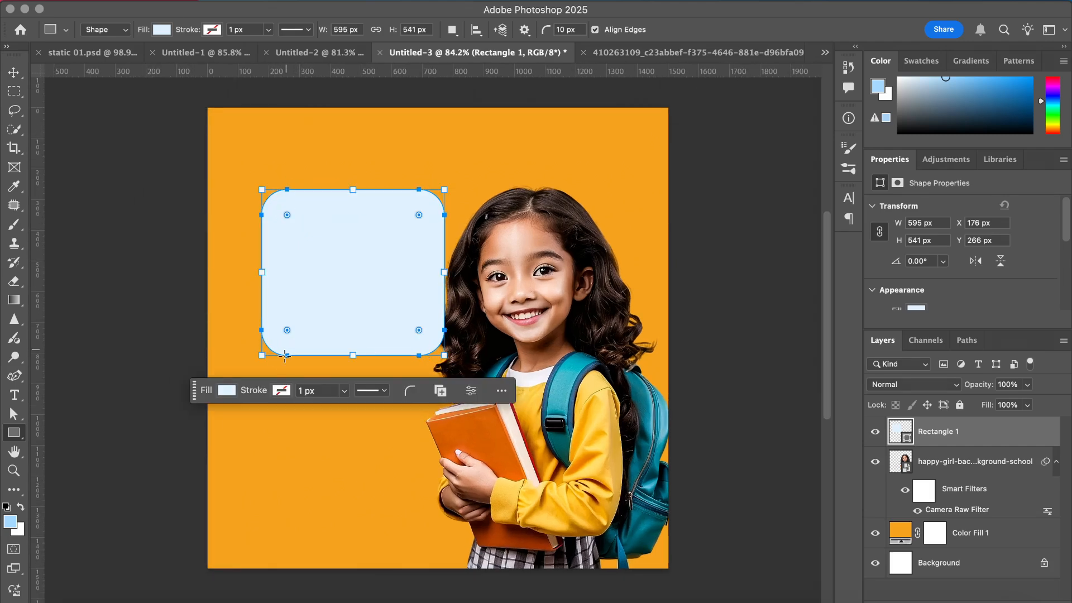
click(286, 330)
drag(286, 330, 262, 351)
key(v)
click(99, 167)
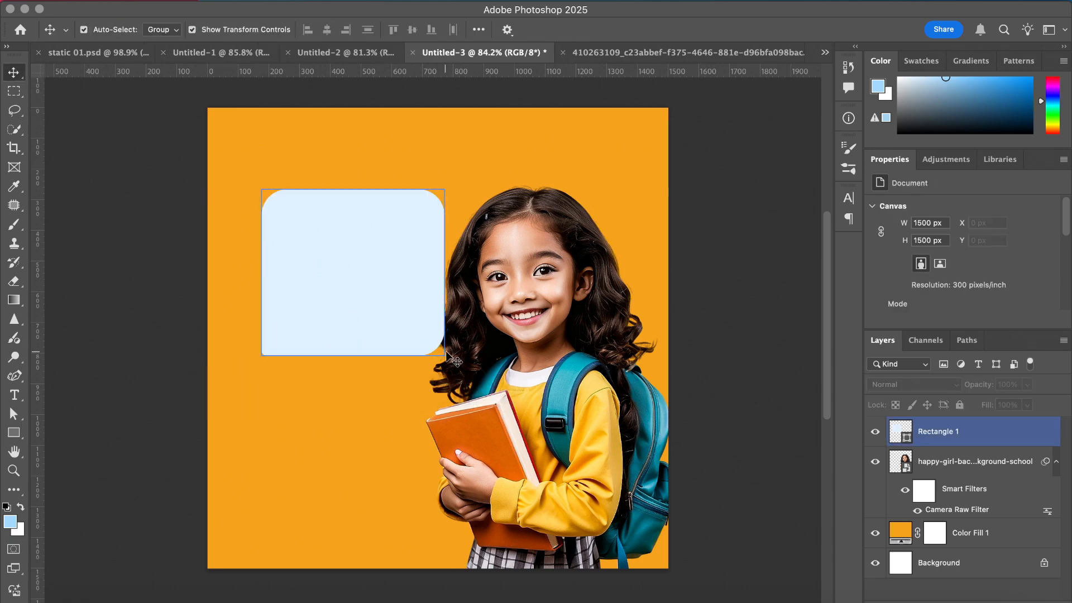
click(379, 267)
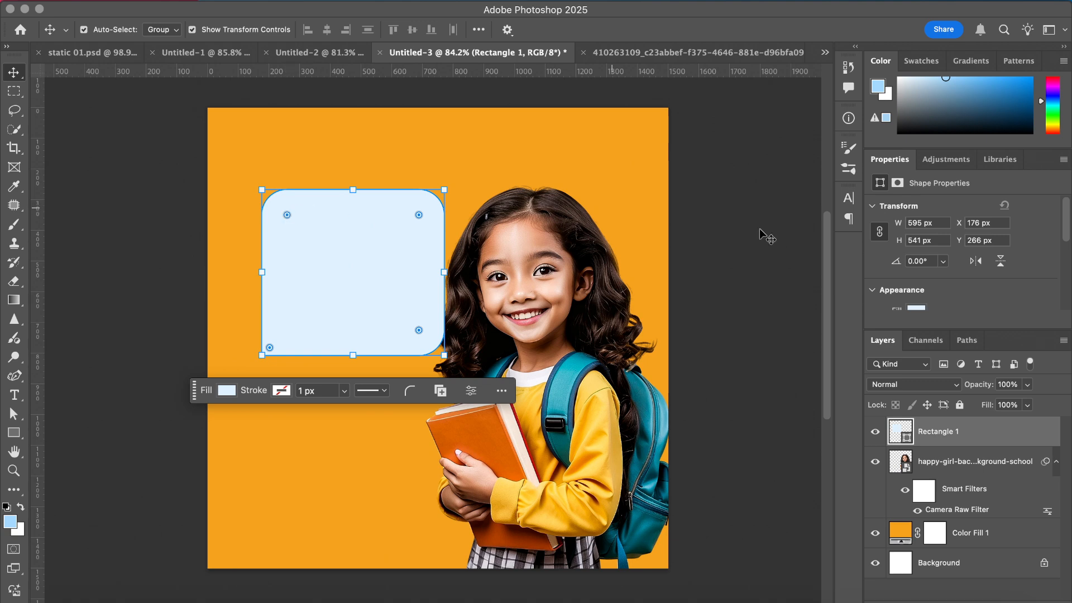
scroll(953, 272, down, 5)
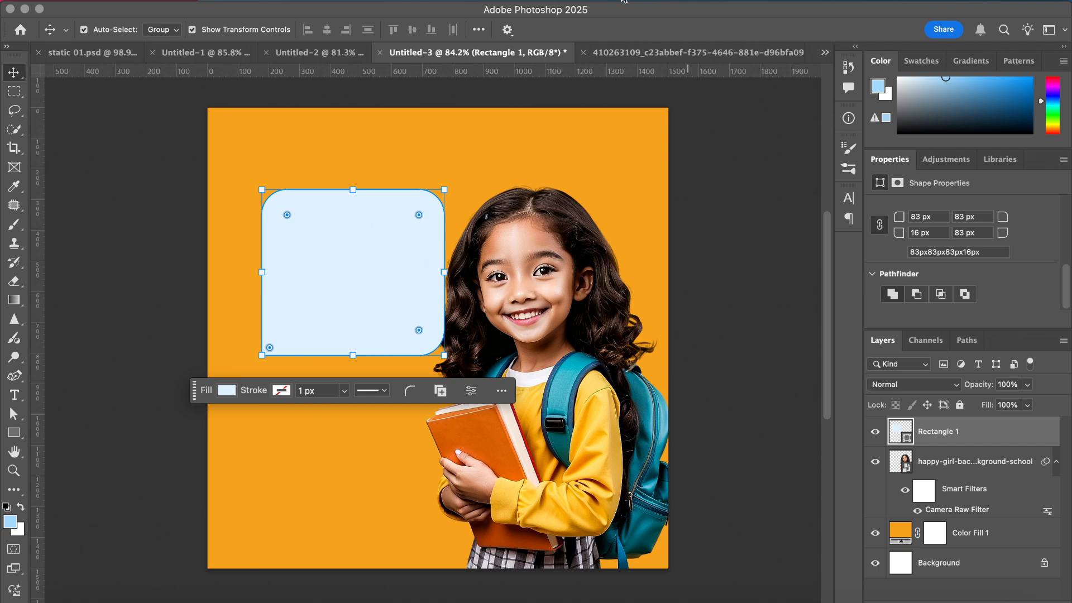
click(691, 2)
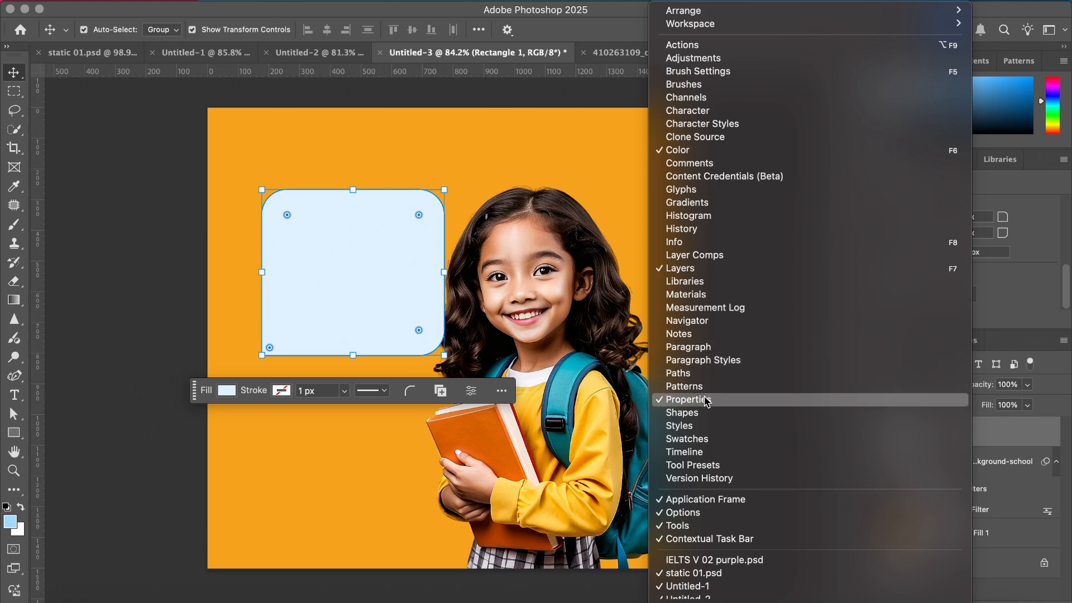
key(Escape)
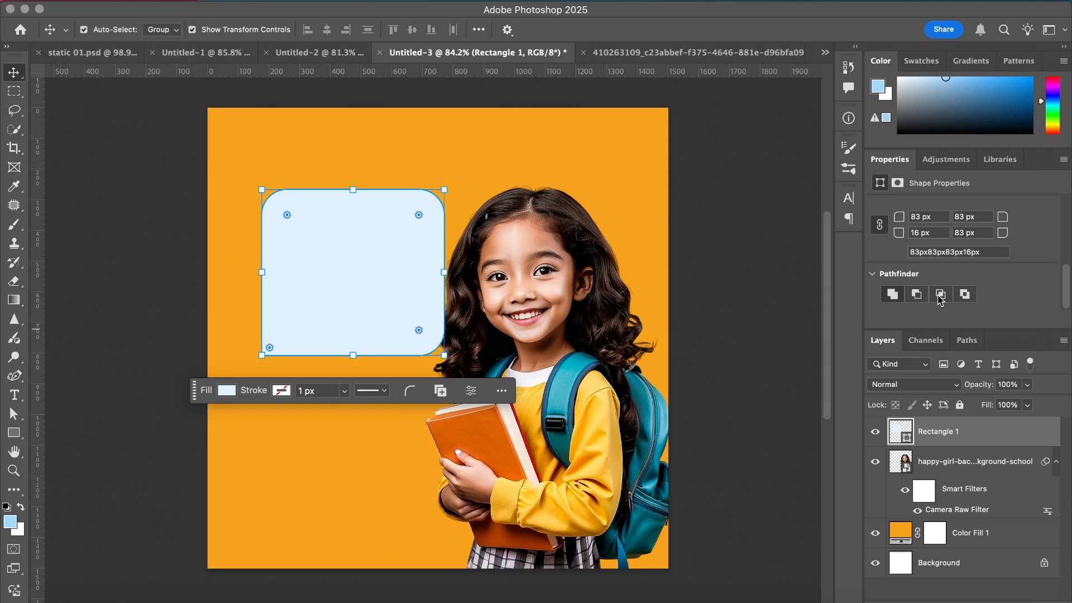
- Change the rounded rectangle's fill to the recently used dark navy blue
scroll(938, 300, up, 1)
scroll(938, 300, up, 4)
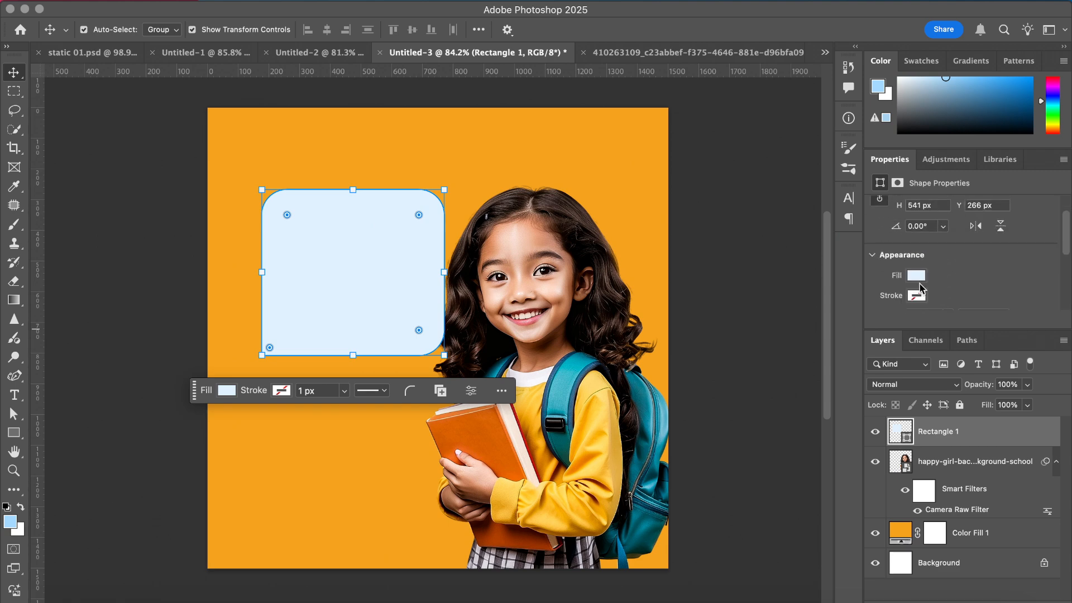
click(917, 278)
click(989, 353)
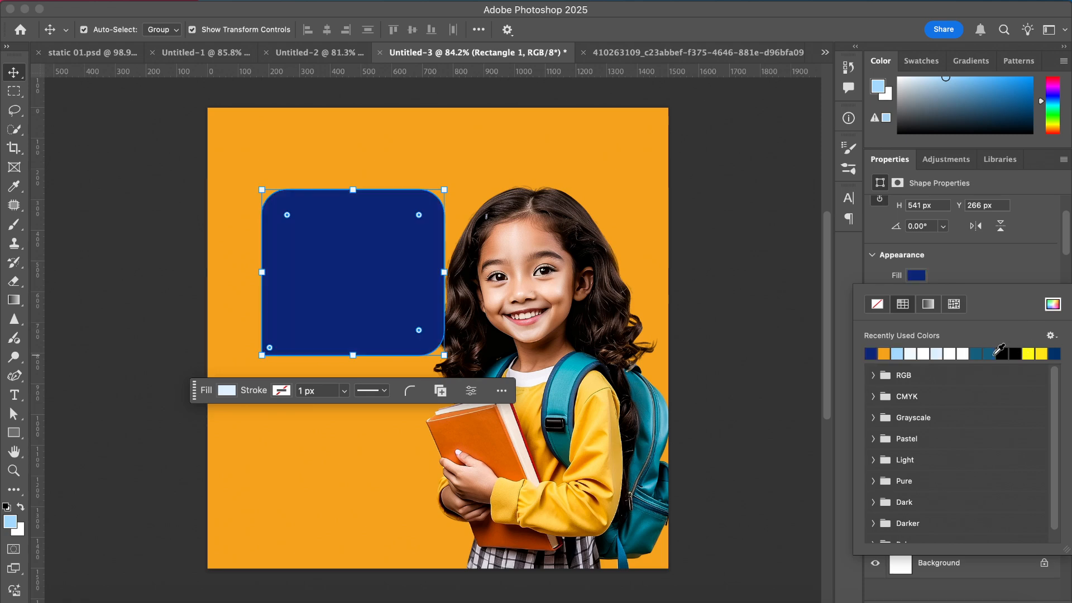
click(148, 203)
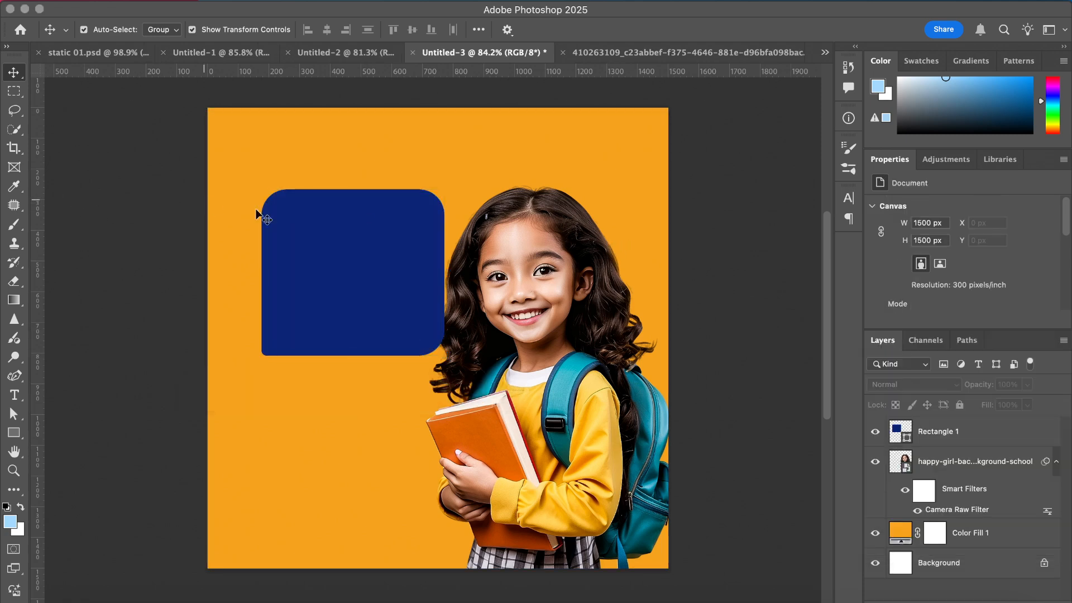
- Place the navy rectangle's layer below the girl and move the shape to about X 225 px, Y 291 px
click(336, 232)
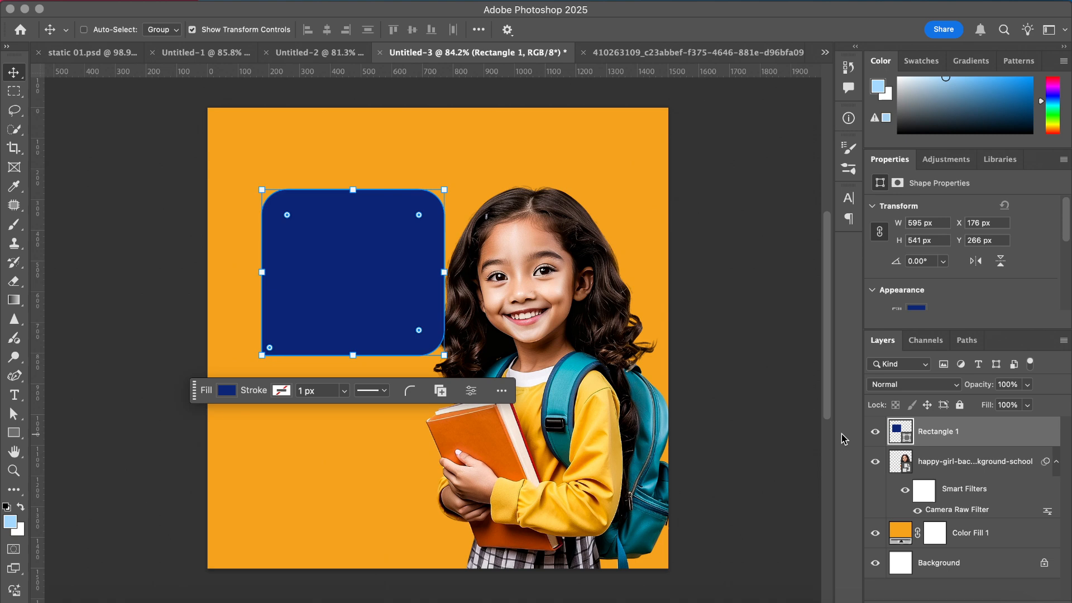
key(super+bracketleft)
drag(389, 273, 402, 275)
click(155, 263)
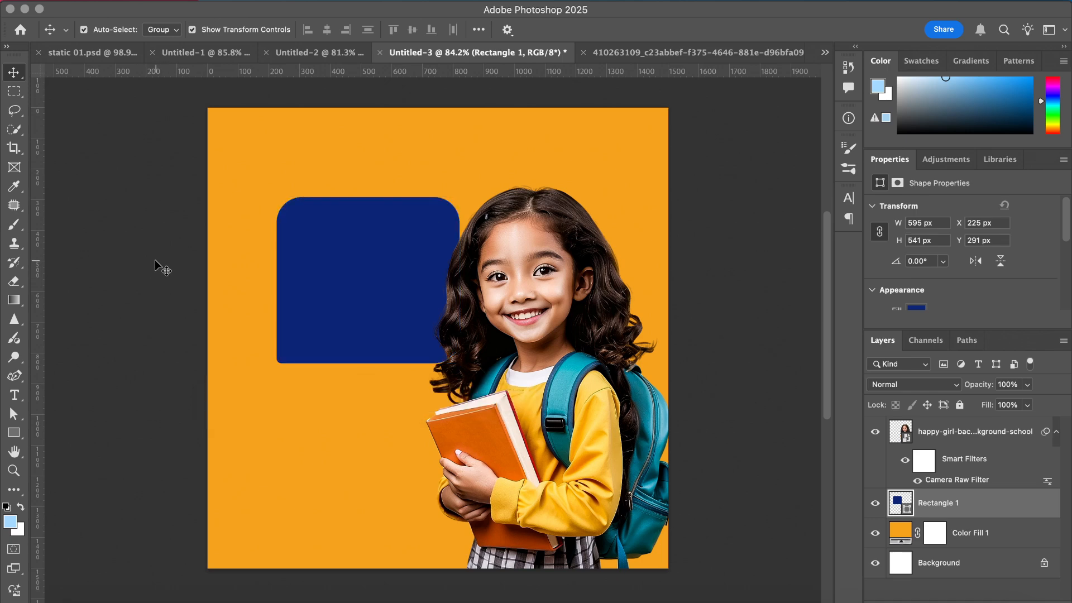
- Give the navy rectangle a 10 px white outside stroke at 20% opacity and a drop shadow with 60% opacity, 13% spread, 180 px size
click(313, 265)
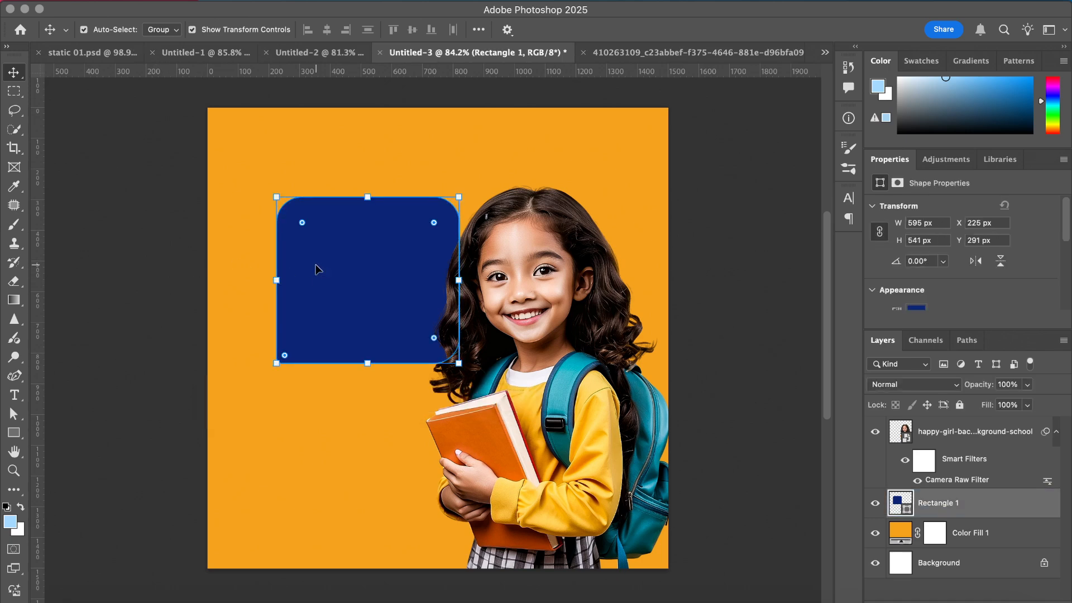
right_click(988, 499)
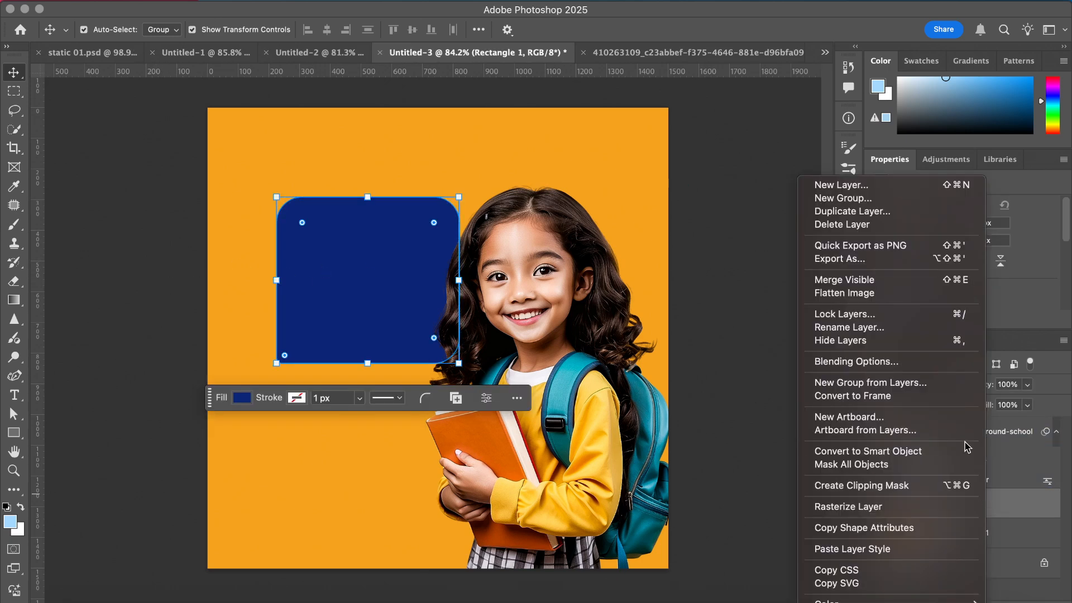
click(895, 361)
click(570, 401)
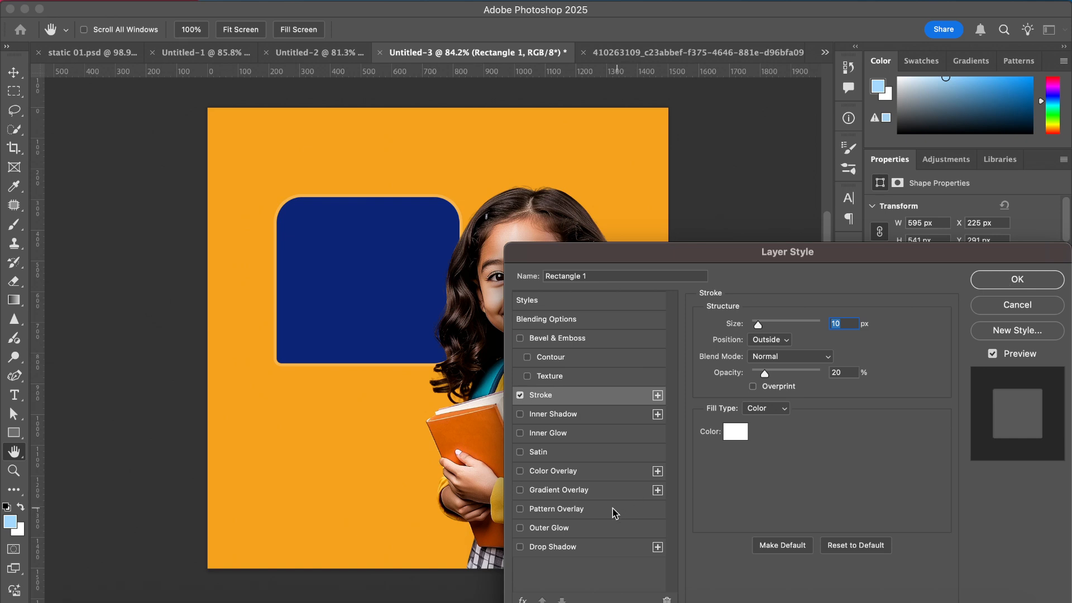
click(556, 547)
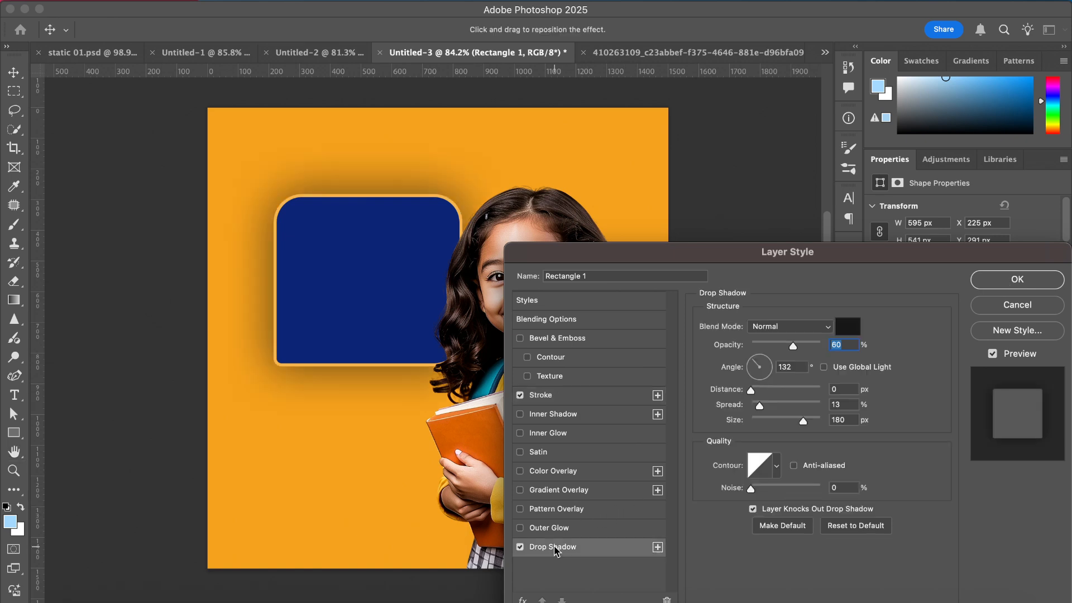
click(981, 277)
click(167, 203)
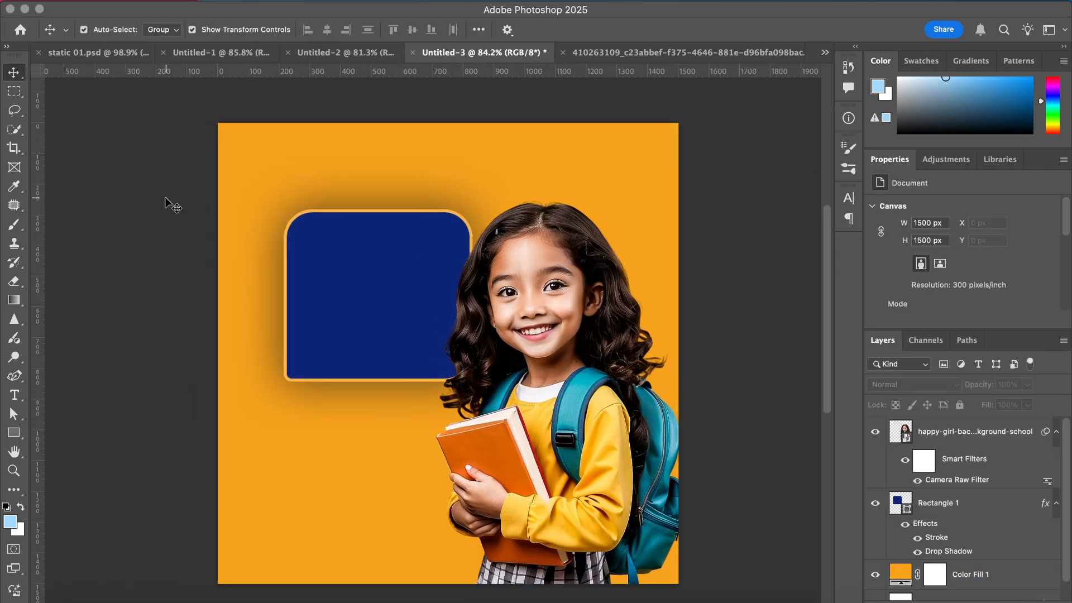
- Duplicate the navy rectangle to about X -23 px, Y 726 px and fill the copy with pale yellow fffcd8
click(326, 254)
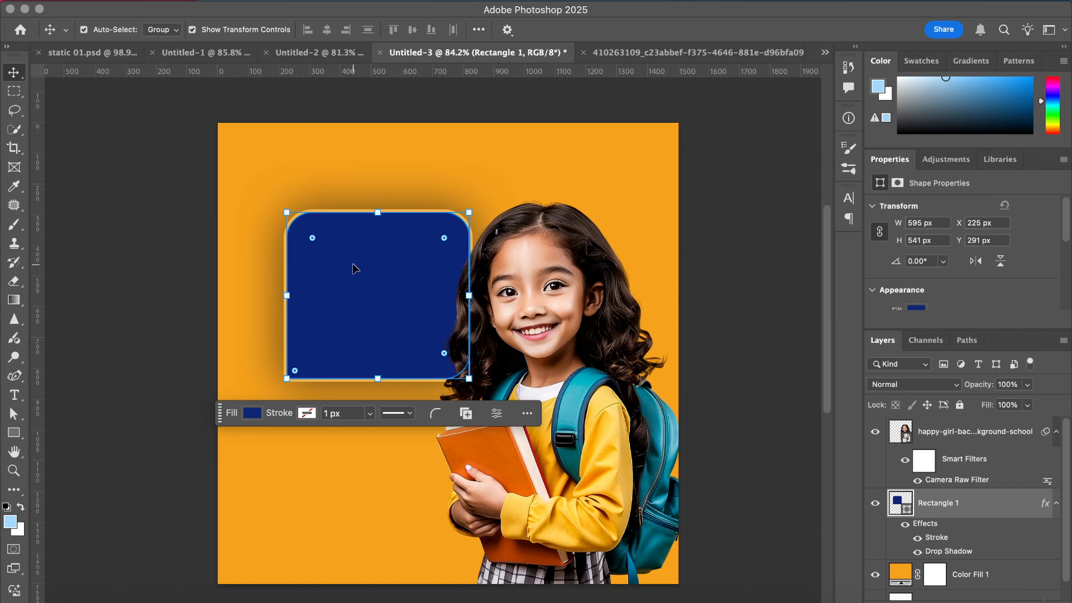
drag(353, 263, 316, 400)
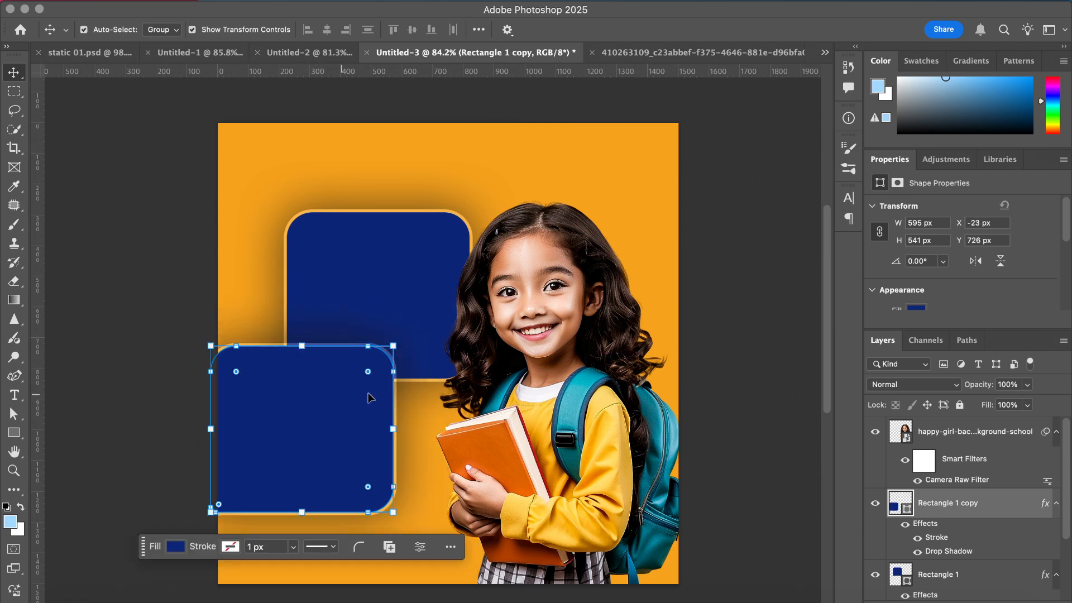
scroll(951, 307, down, 1)
click(919, 273)
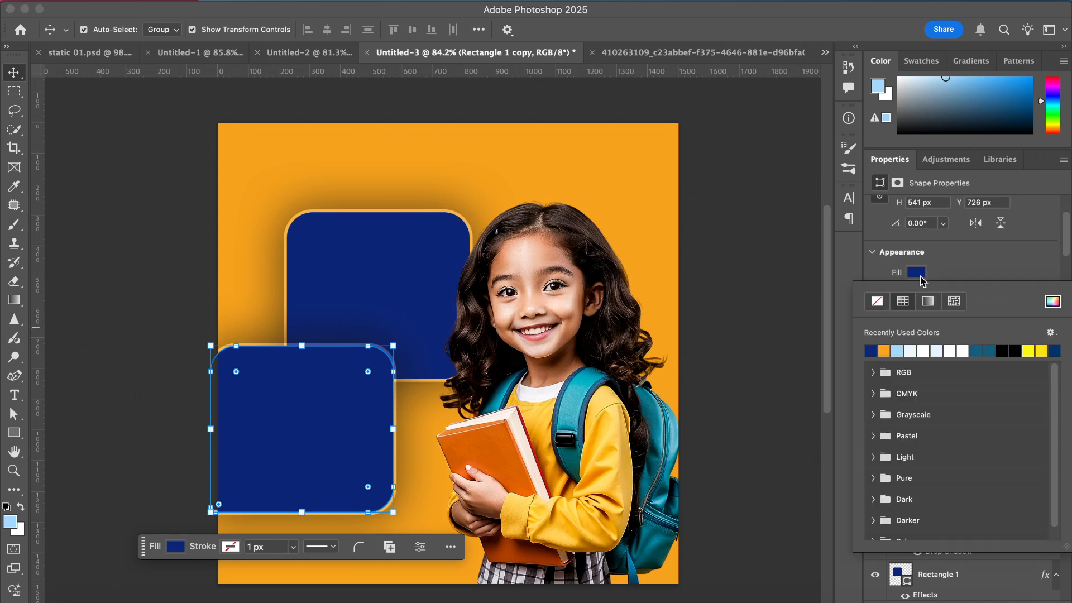
click(916, 350)
click(1052, 302)
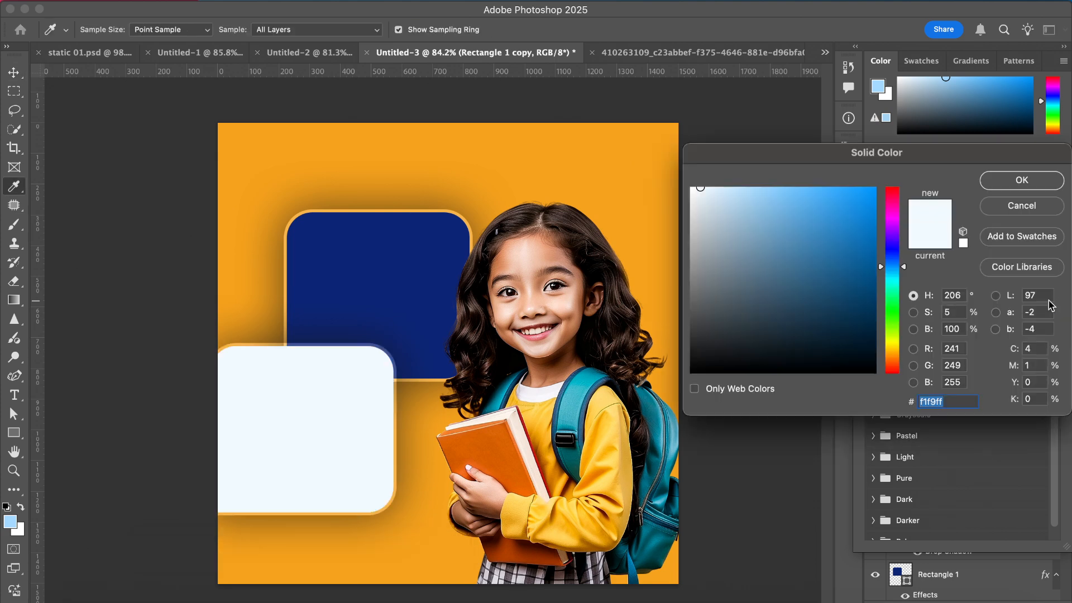
drag(895, 338, 895, 345)
drag(737, 198, 718, 180)
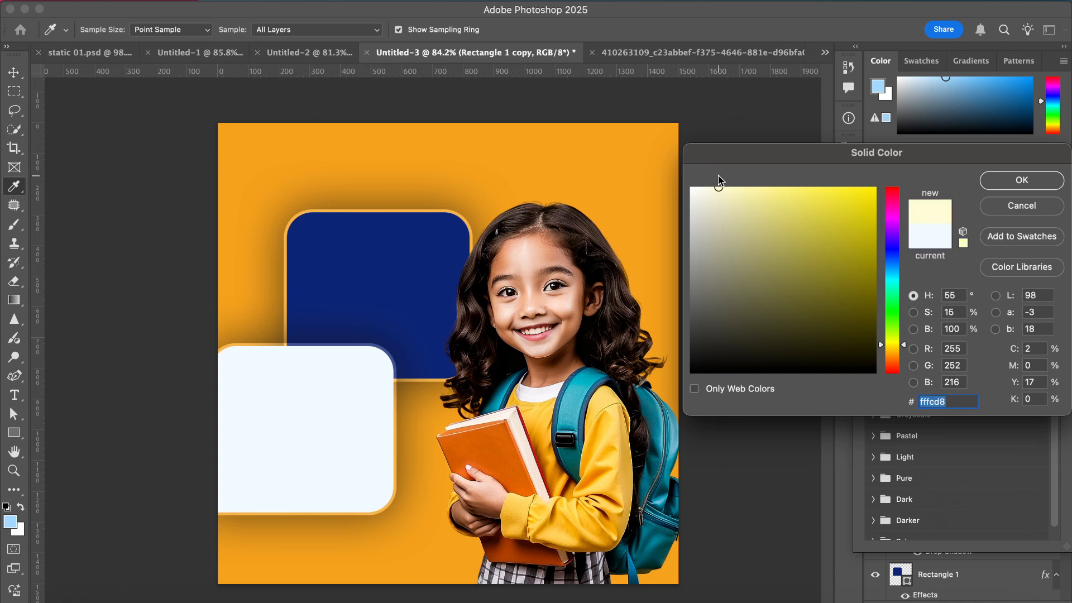
click(993, 182)
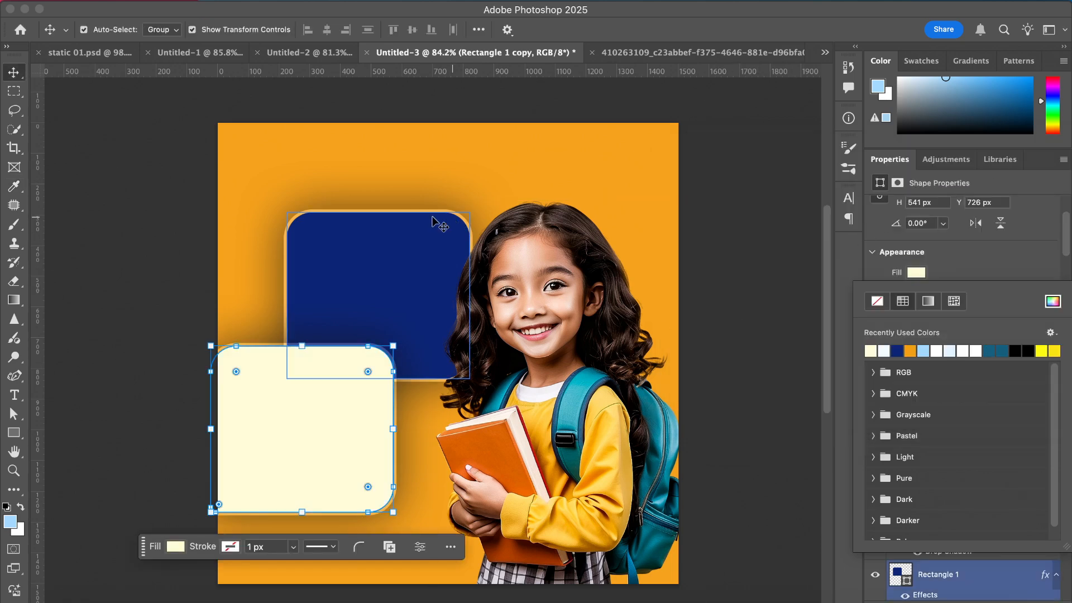
click(126, 216)
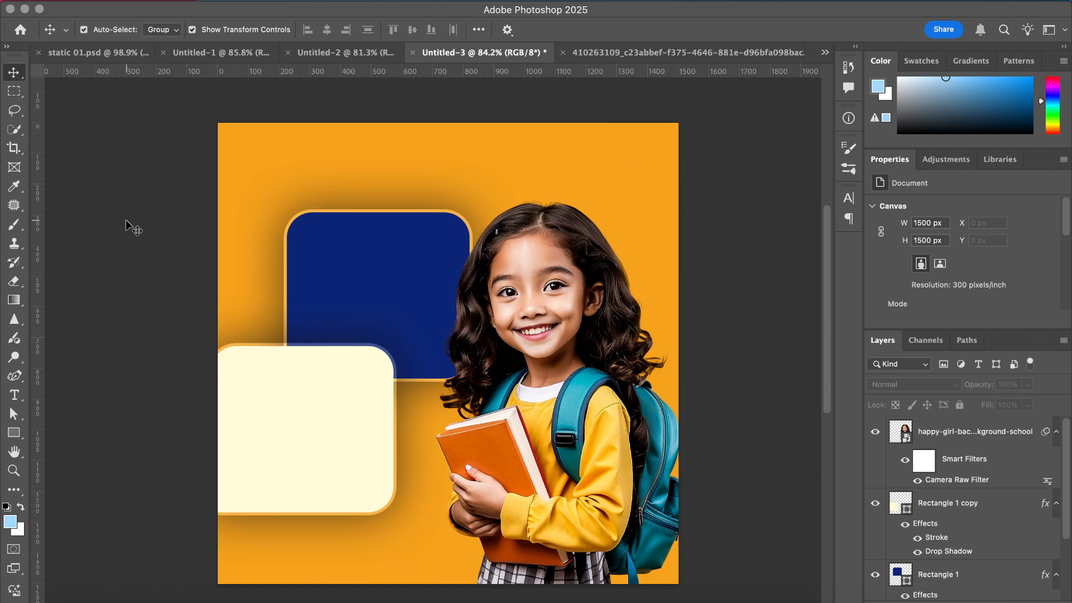
click(370, 416)
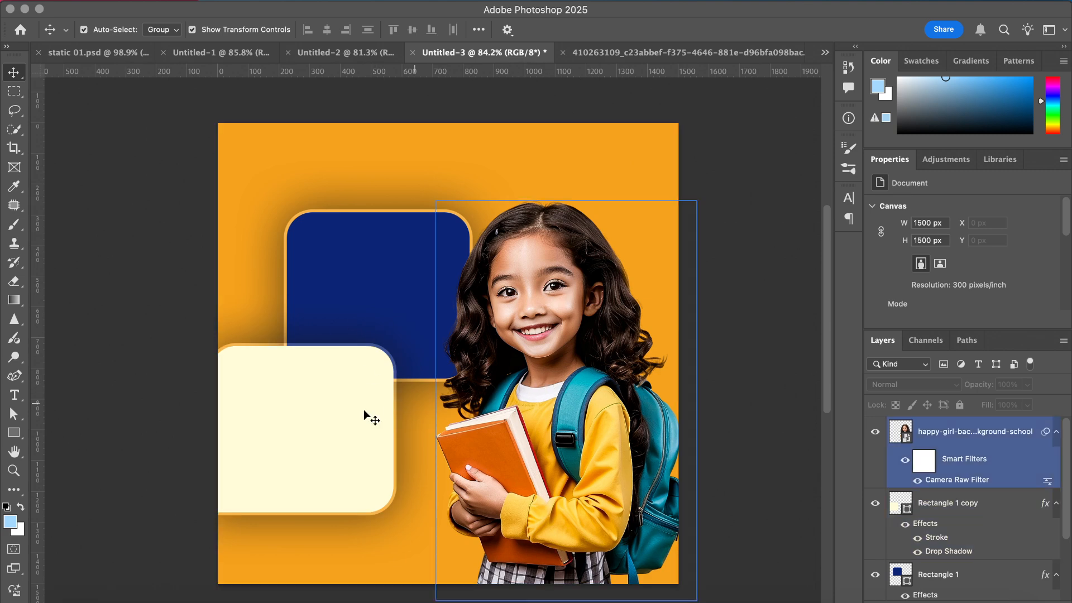
click(365, 416)
click(167, 269)
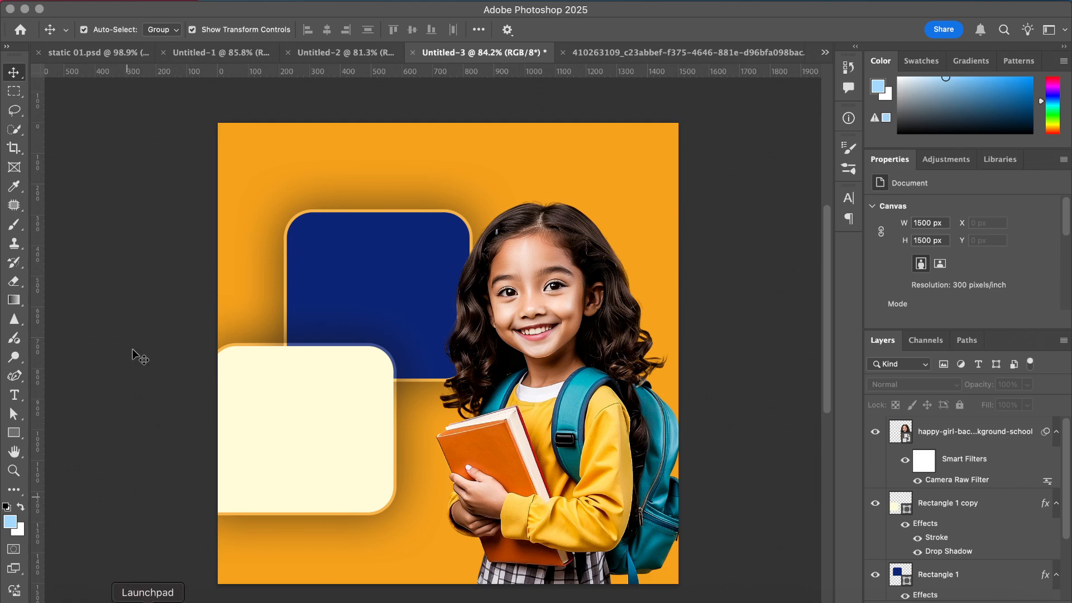
- Copy the white book logo from Untitled-1 into Untitled-3, placing it above the navy rectangle near the canvas's upper-left corner
click(224, 52)
click(235, 134)
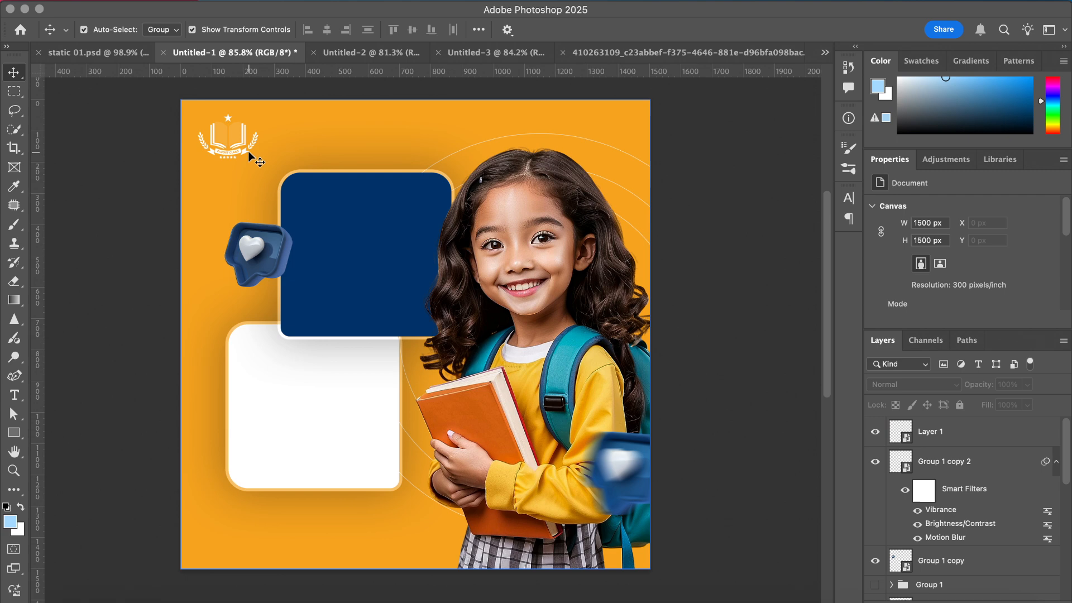
click(246, 139)
drag(245, 140, 473, 63)
drag(310, 181, 286, 175)
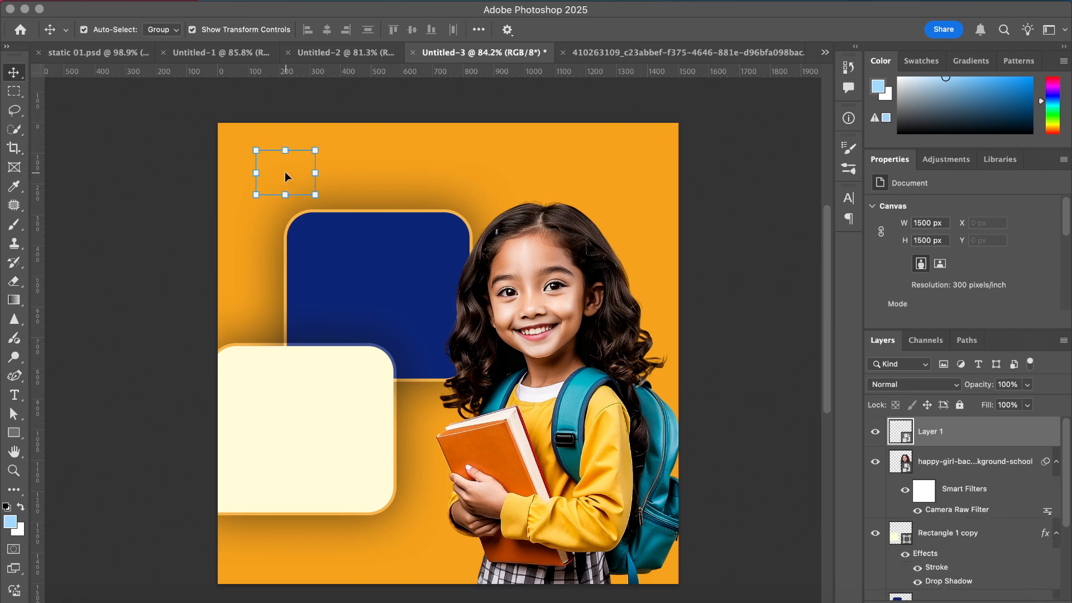
- Move the book logo closer to the canvas's upper-left corner, at about X 81 px, Y 68 px
scroll(288, 175, up, 3)
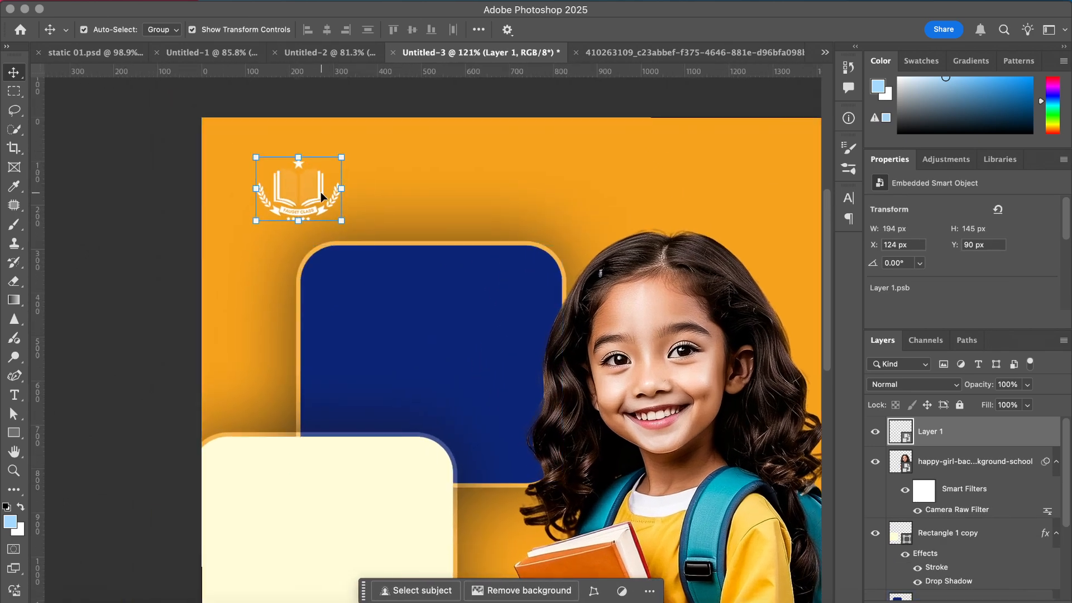
click(312, 184)
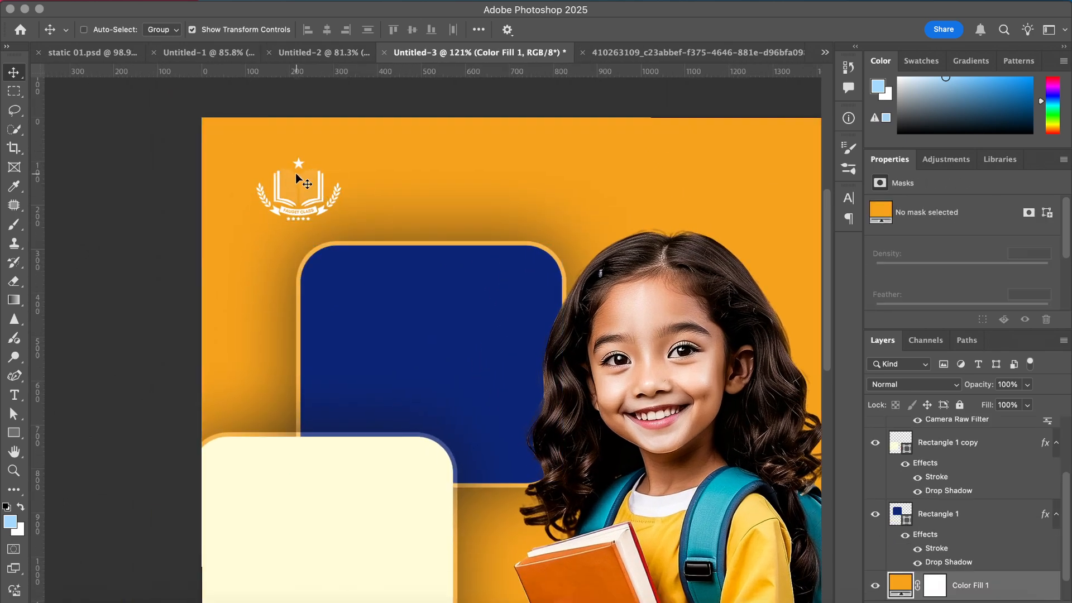
click(315, 199)
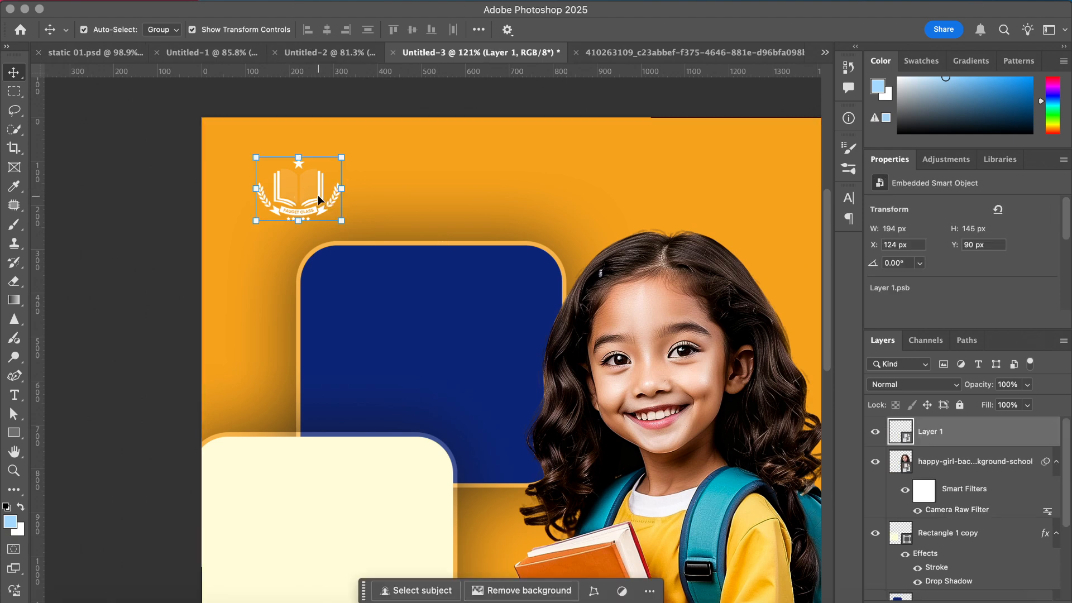
key(ctrl+t)
drag(318, 200, 300, 190)
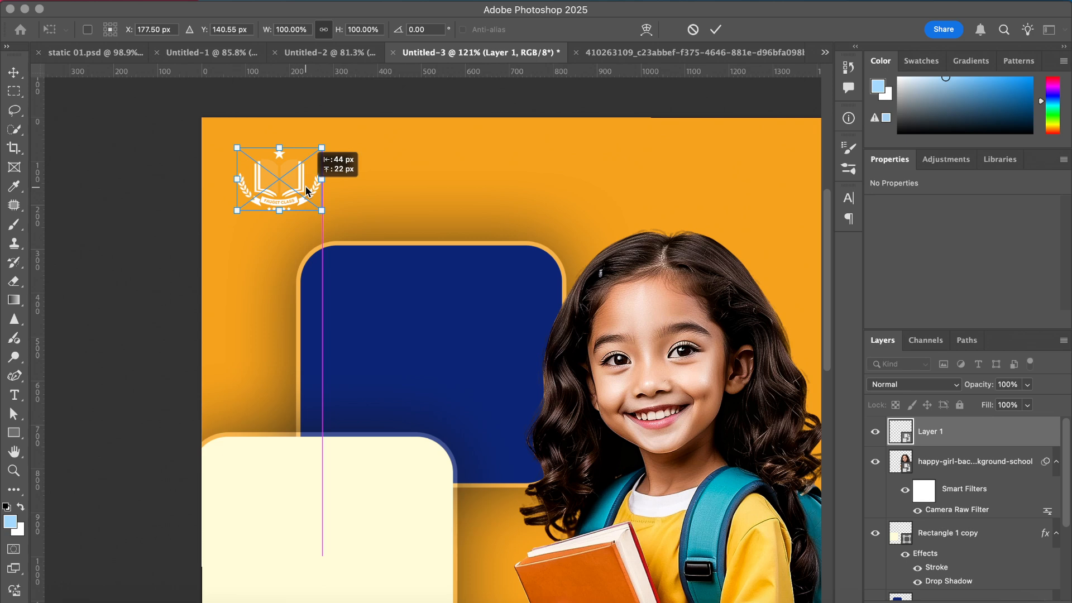
click(714, 30)
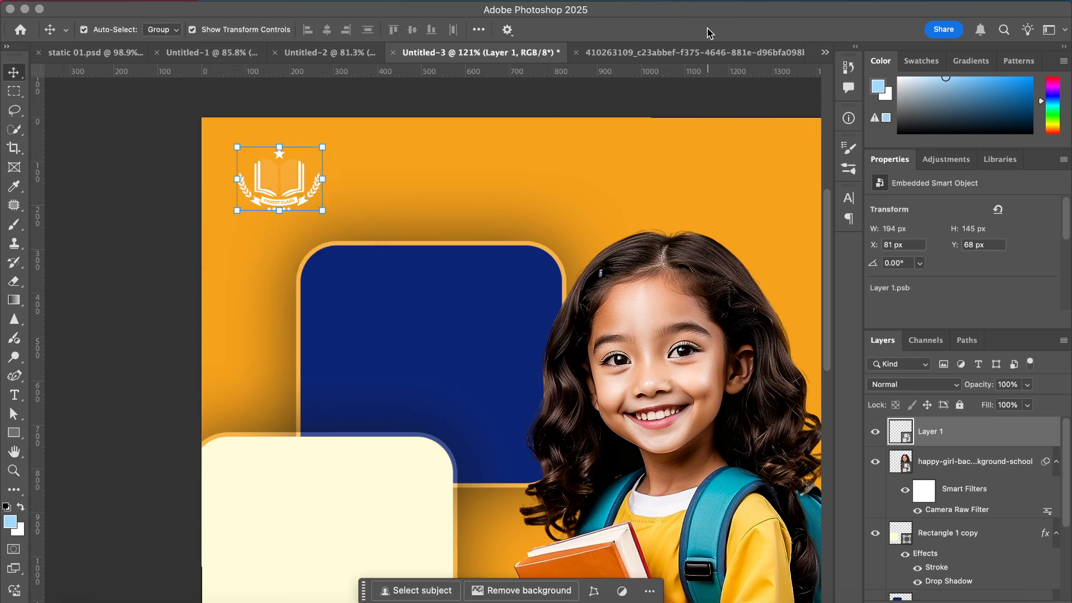
click(150, 178)
- Move the pale-yellow rectangle slightly down to about X -22 px, Y 750 px
key(ctrl+0)
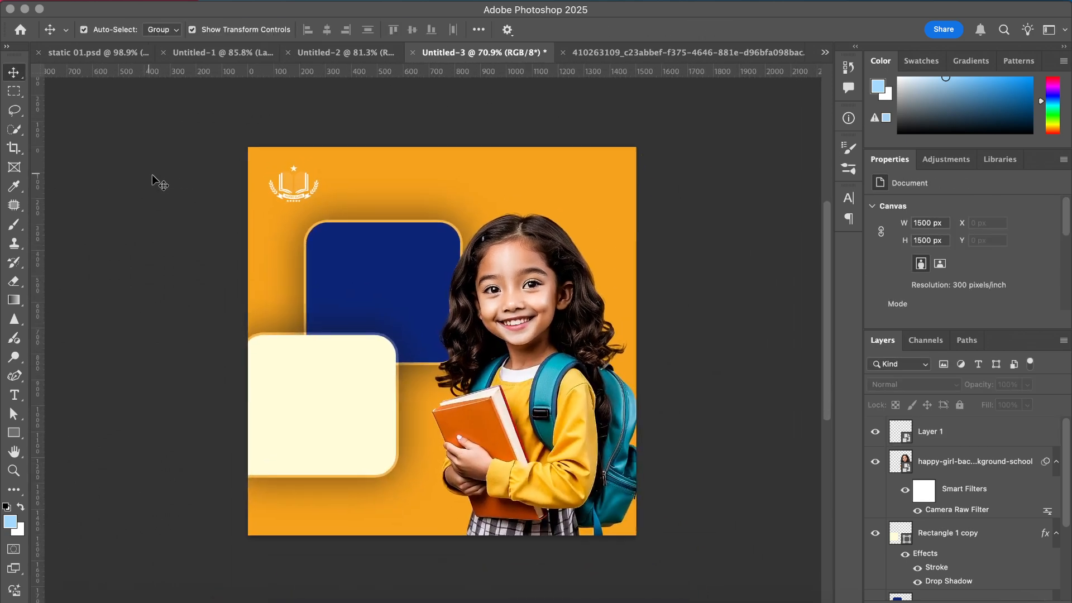
drag(330, 364, 327, 377)
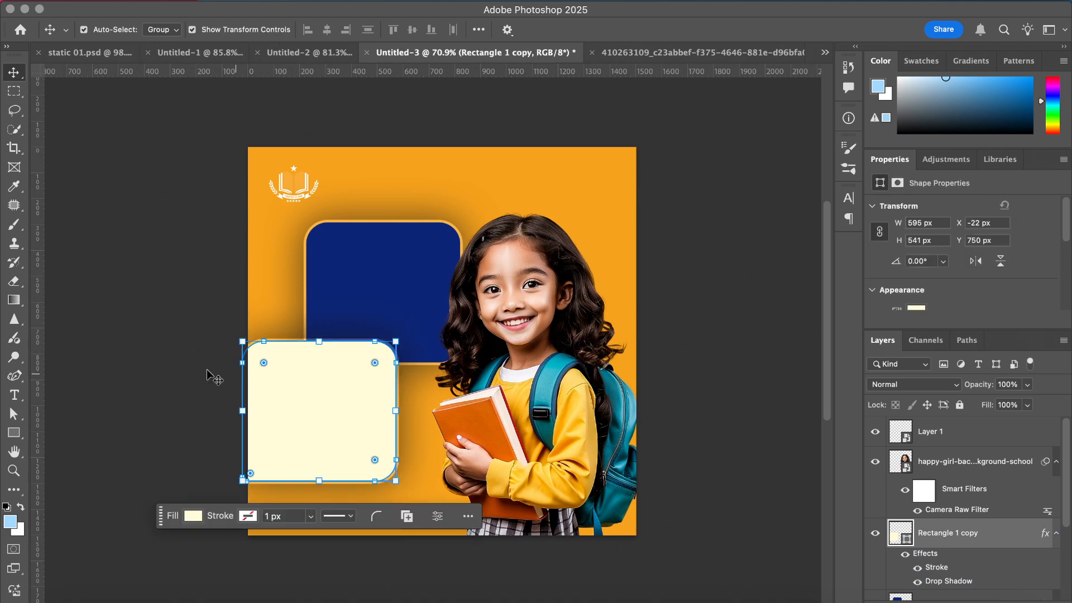
click(185, 364)
scroll(181, 363, down, 1)
click(561, 348)
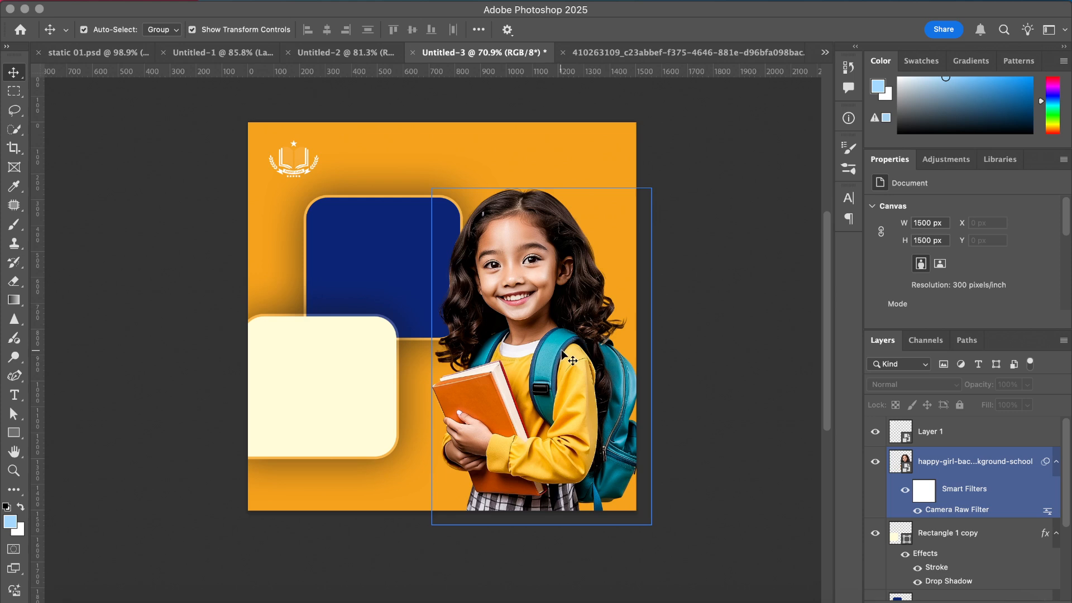
click(315, 191)
click(378, 275)
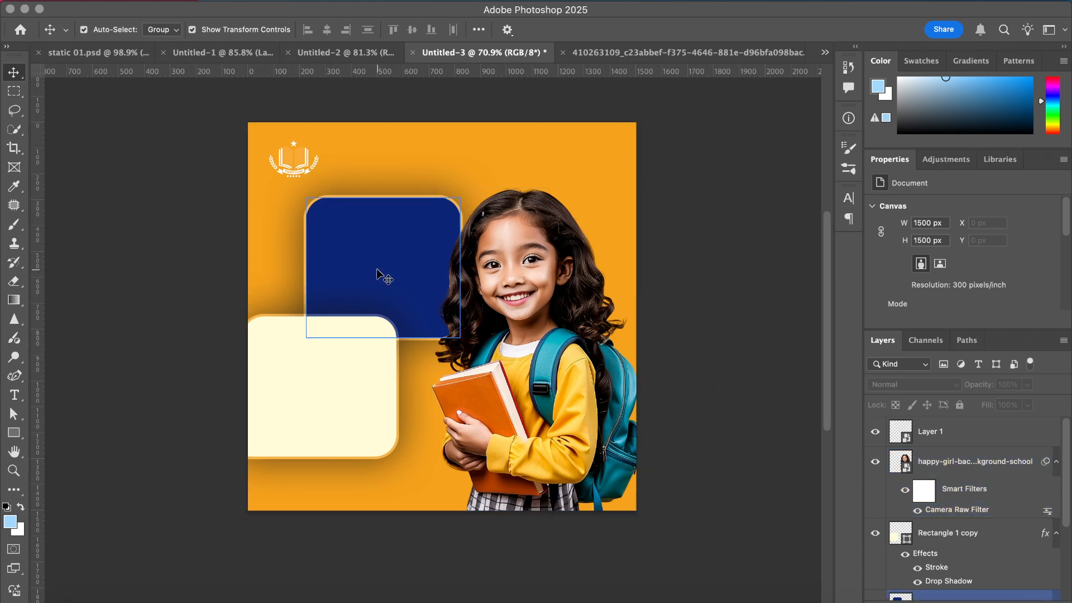
click(553, 272)
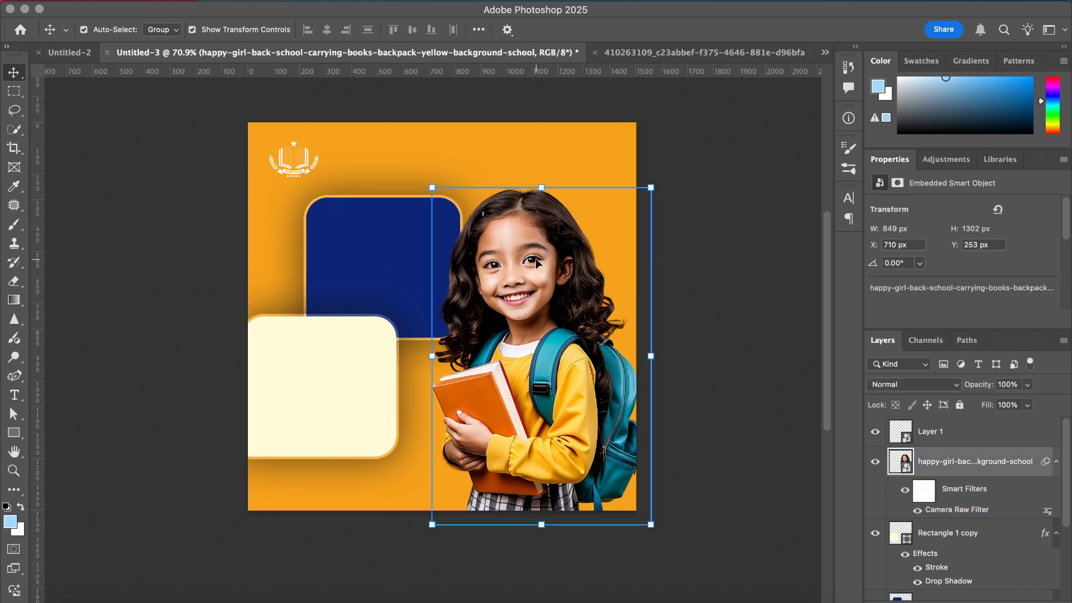
- Above the pale-yellow rectangle's layer, draw a circle about 747 px in diameter at about X 421 px, Y 337 px
click(956, 532)
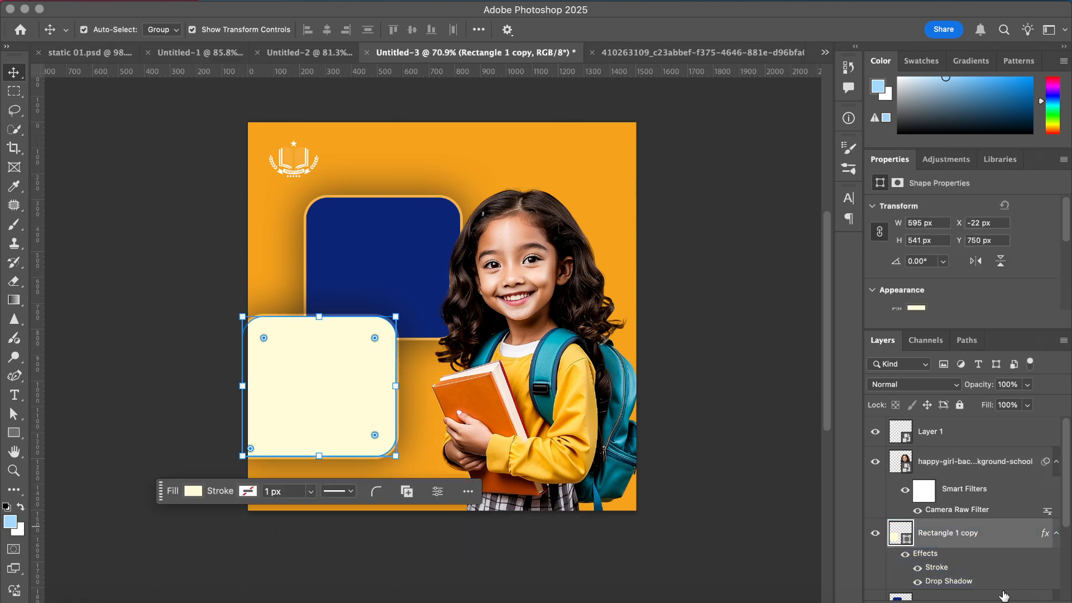
key(super+shift+alt+n)
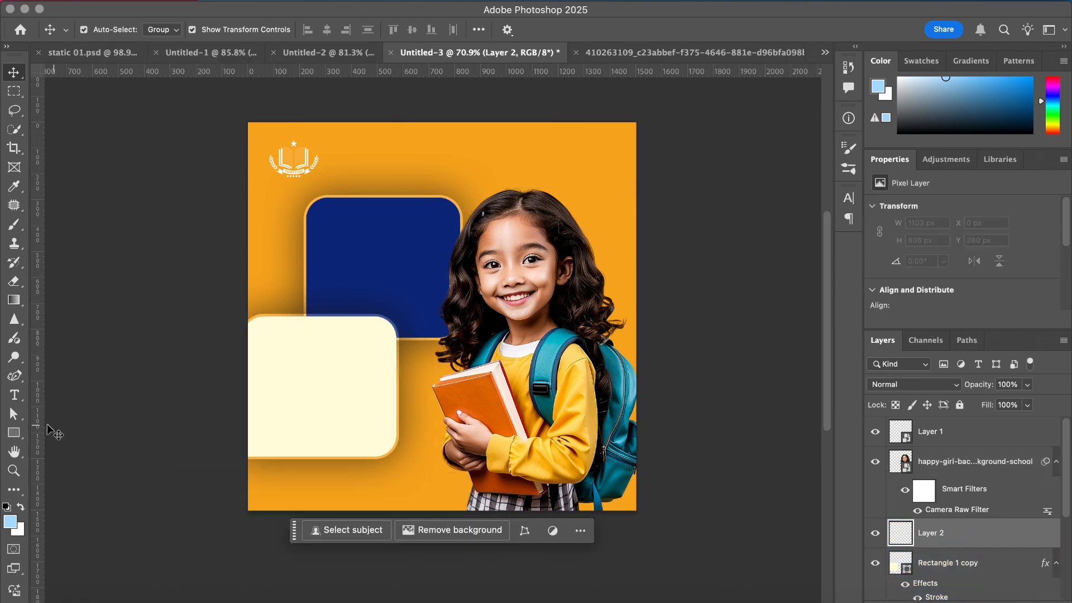
click(14, 433)
click(78, 445)
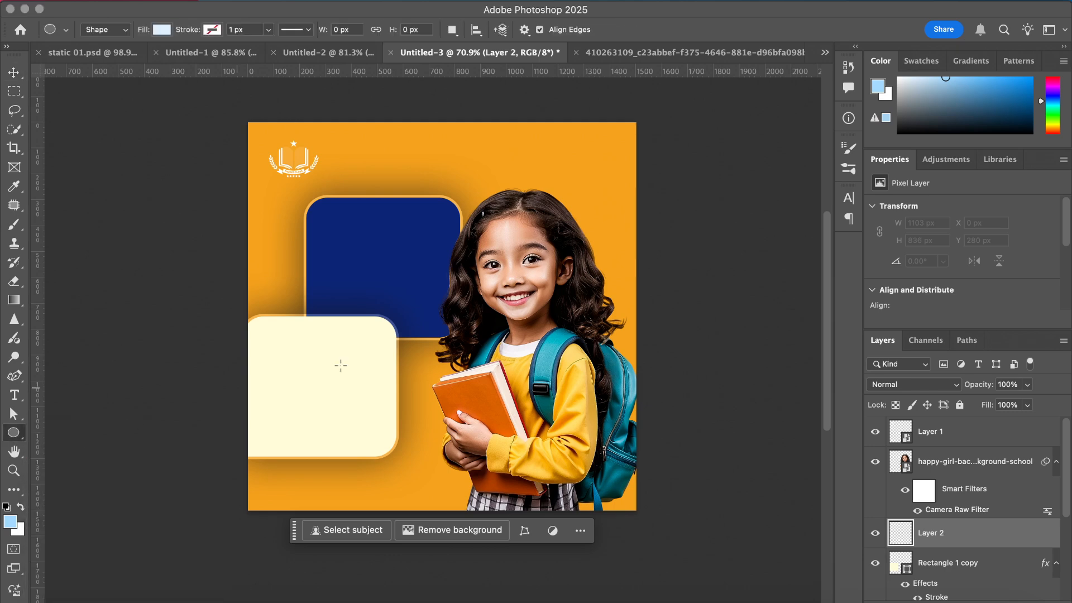
drag(357, 210, 550, 402)
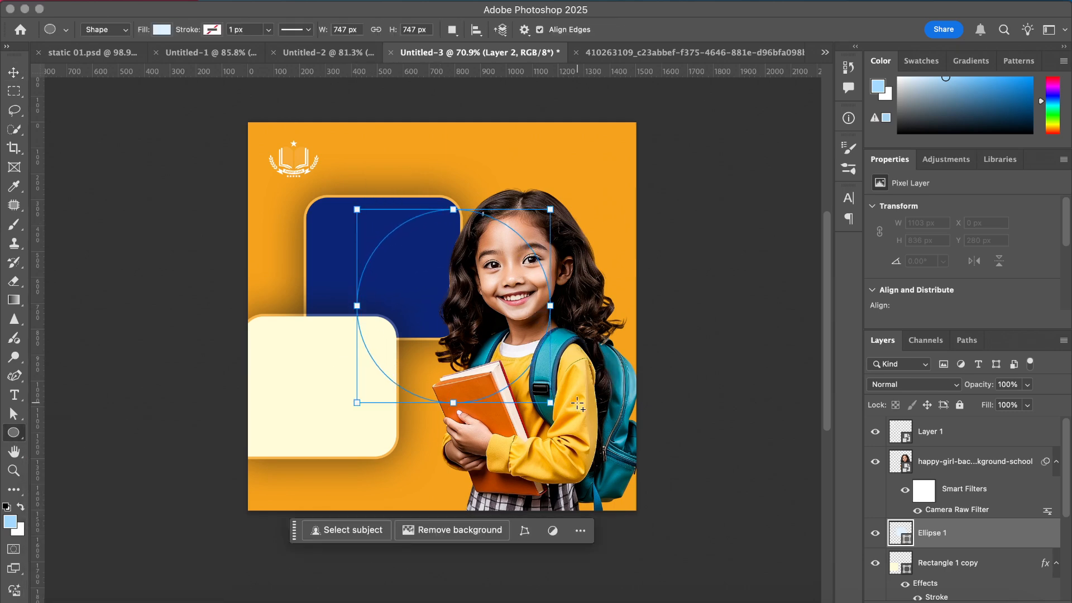
- Remove the circle's fill and give it a 2 px pale-yellow stroke
click(163, 31)
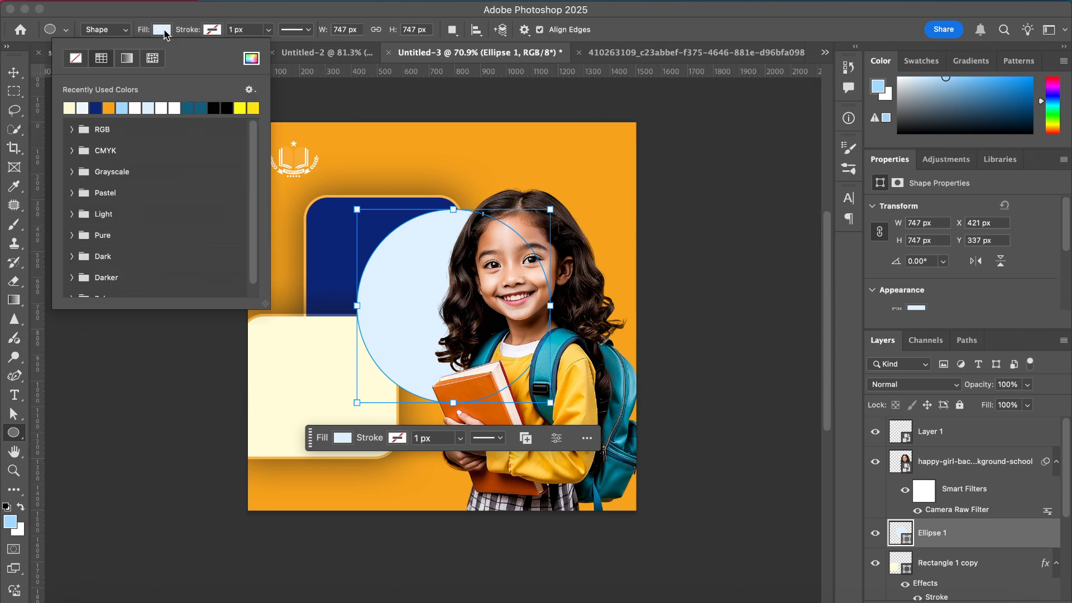
click(82, 58)
click(213, 31)
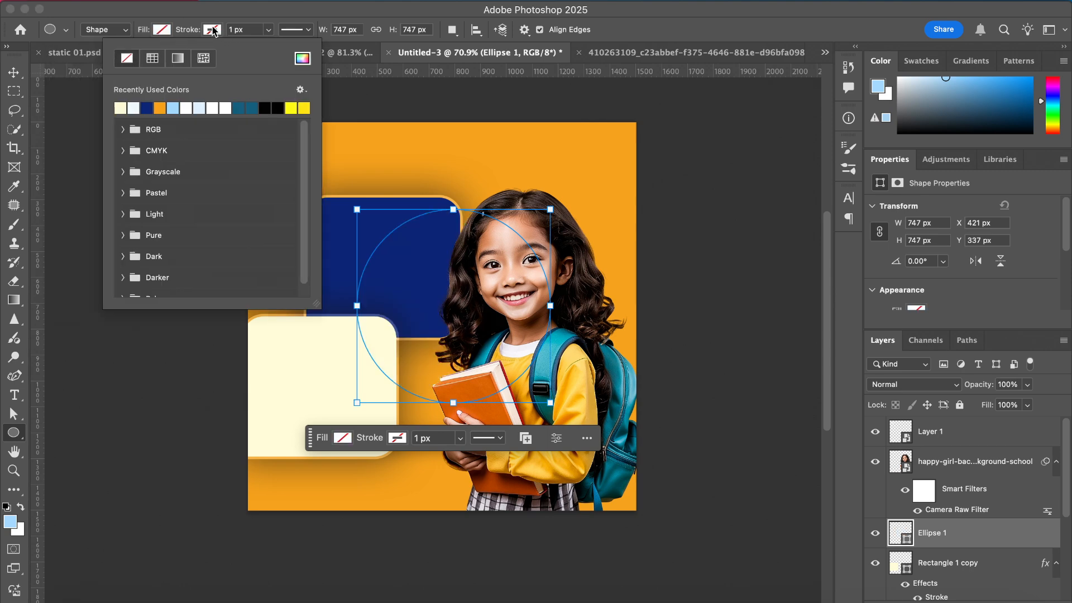
click(128, 107)
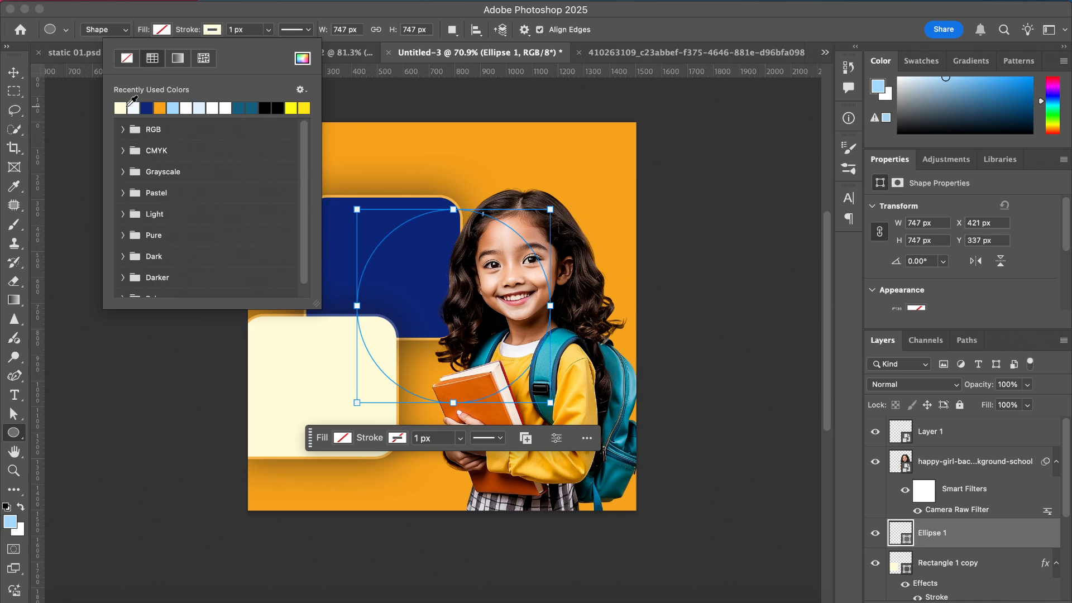
click(254, 28)
text(2)
key(Return)
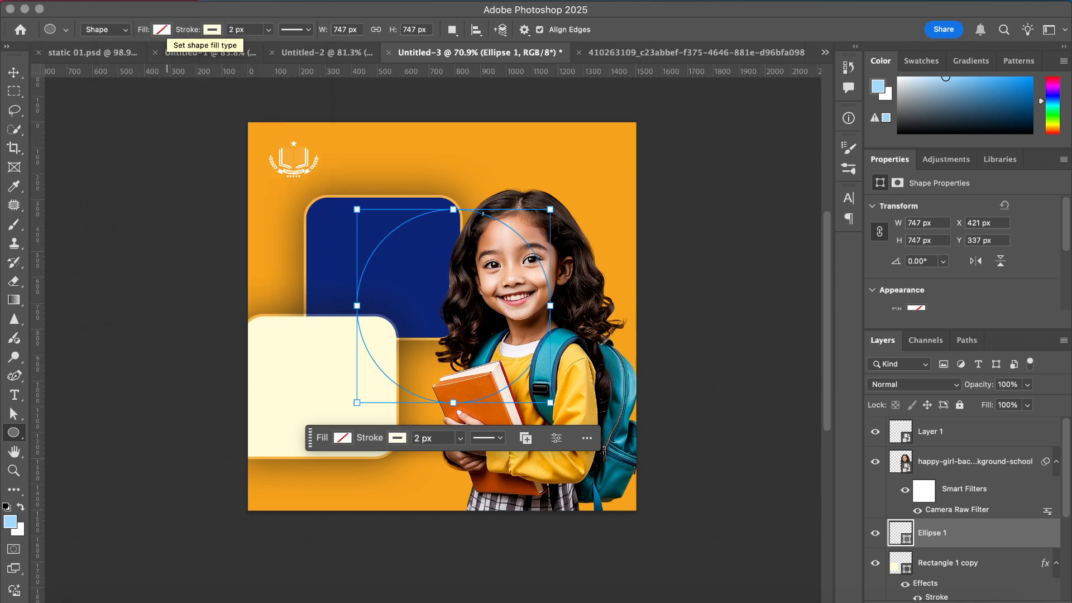
click(14, 73)
click(153, 185)
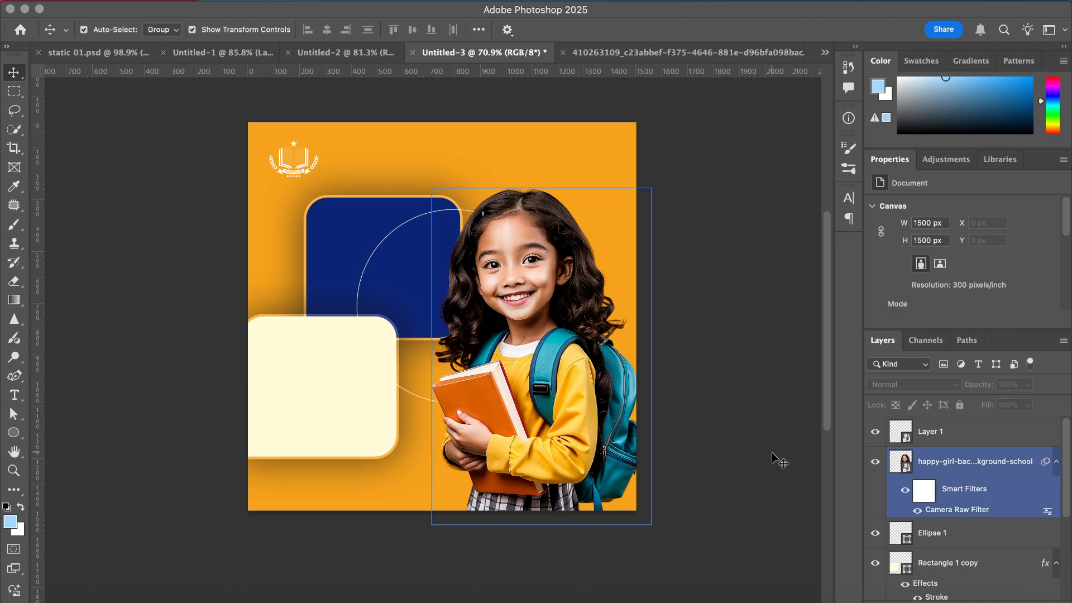
- Duplicate the outlined circle's layer twice
click(967, 548)
click(959, 547)
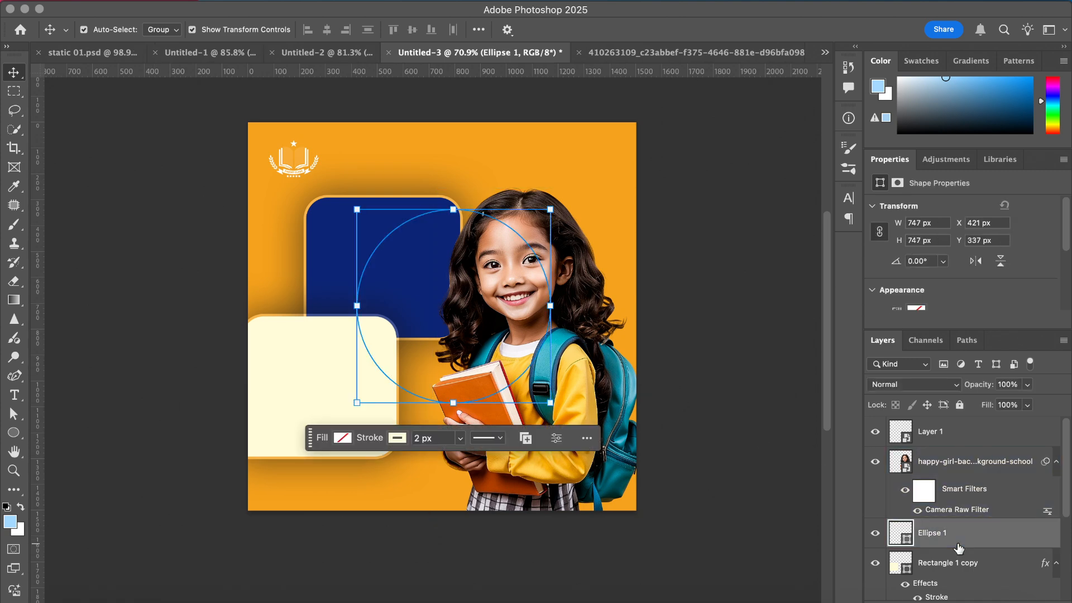
key(ctrl+j)
key(ctrl+j)
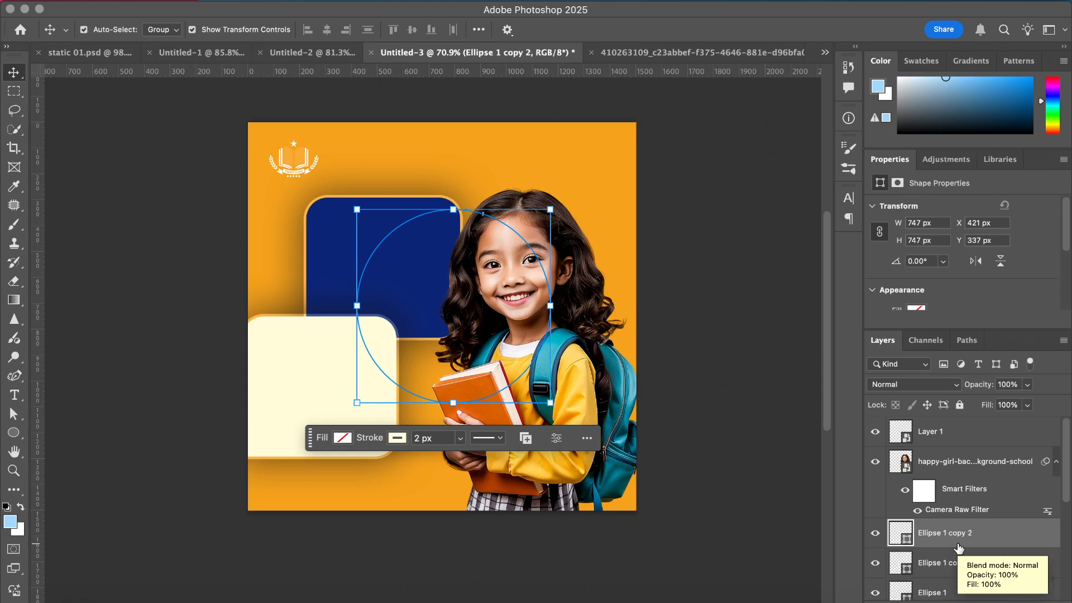
- Enlarge the first circle copy upward to about 116.6%, about 871 px in diameter
click(956, 505)
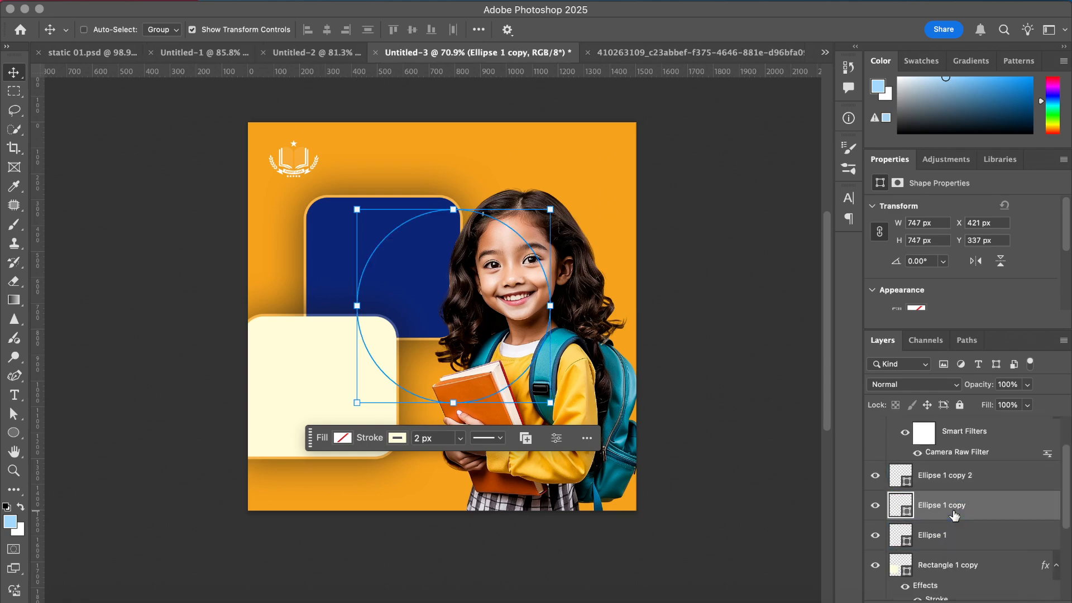
key(ctrl+t)
drag(453, 206, 453, 177)
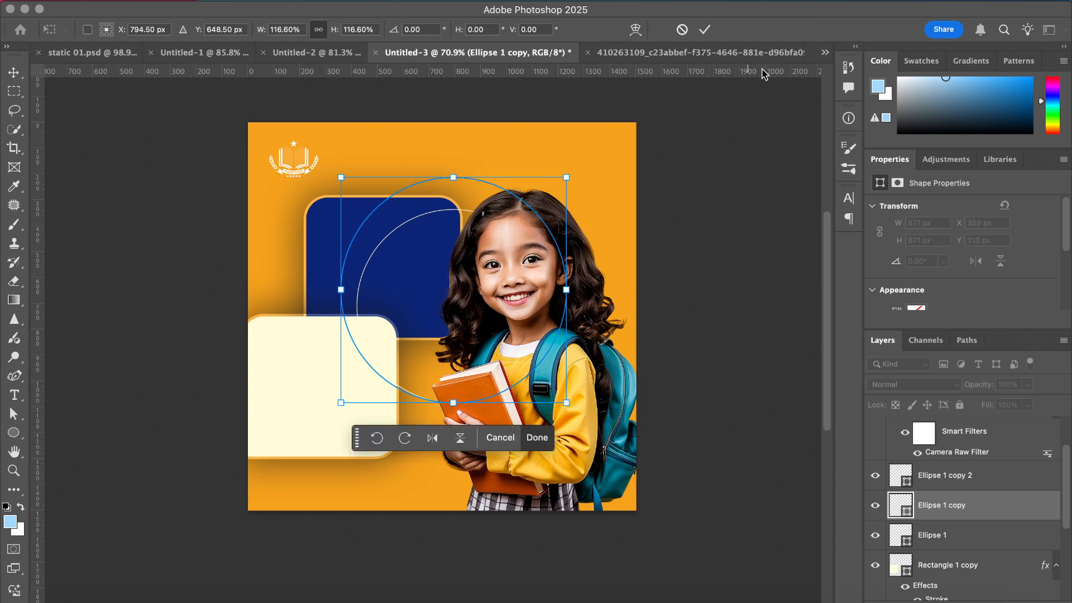
click(705, 30)
- Enlarge the second circle copy upward to about 1016 px in diameter
click(959, 475)
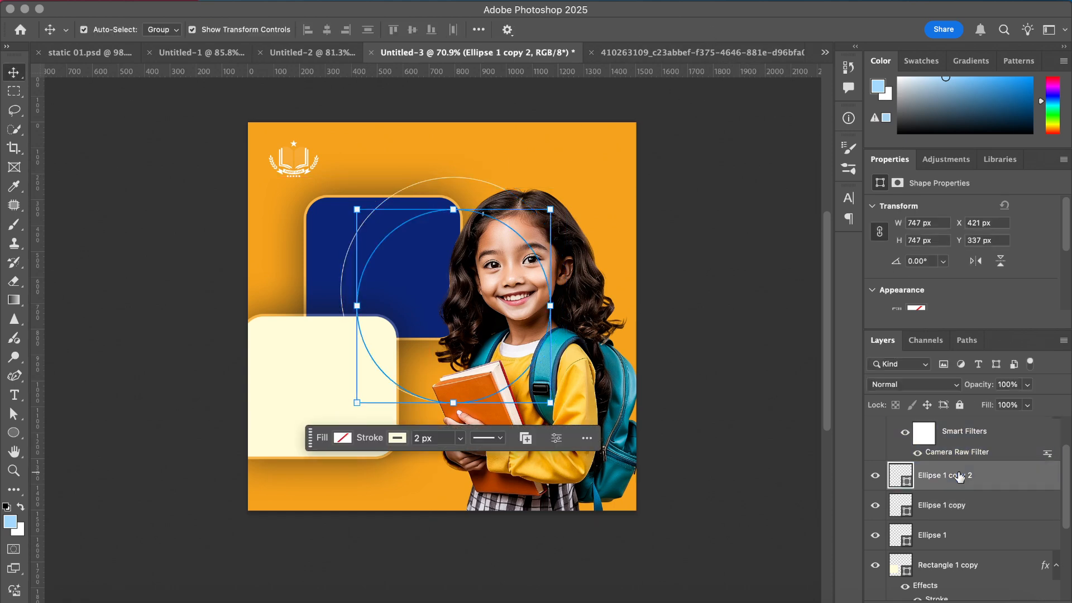
key(ctrl+t)
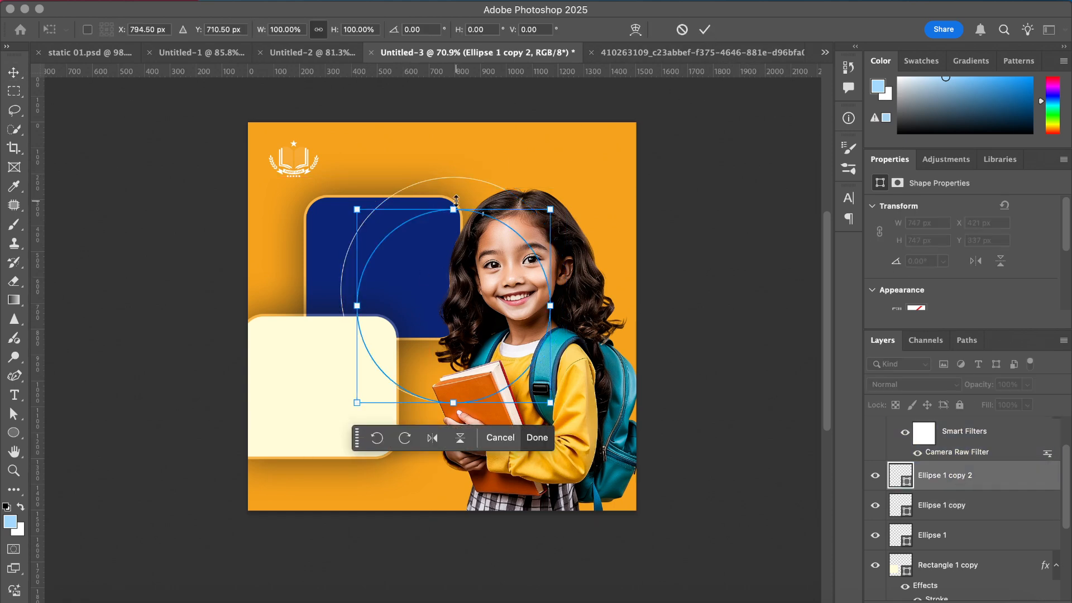
drag(453, 210, 454, 140)
click(705, 30)
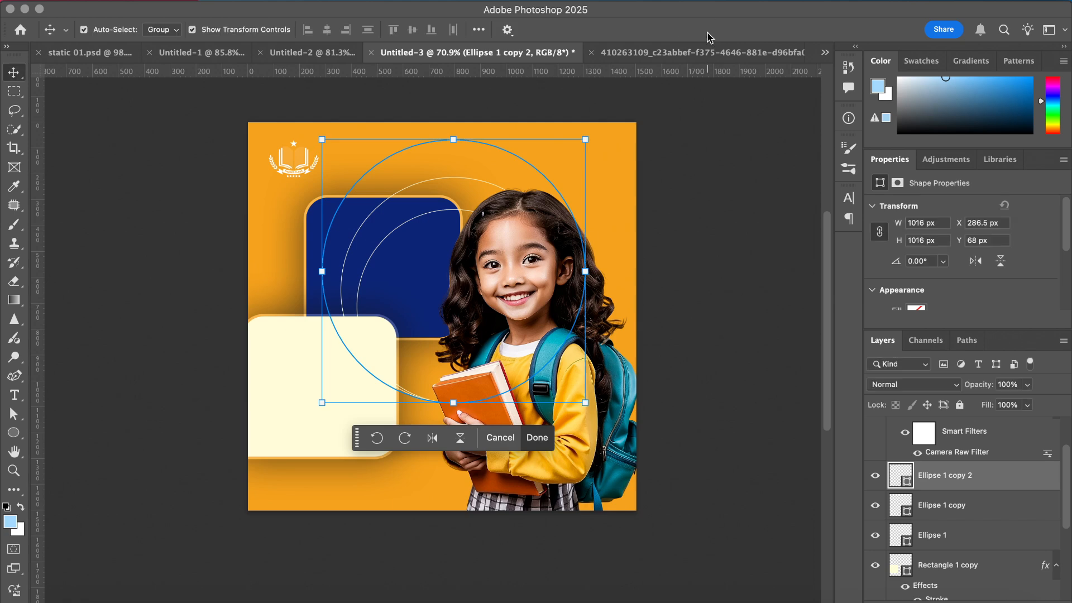
- Align the three circles on their horizontal and vertical centers so they become concentric
click(977, 536)
shift+click(949, 475)
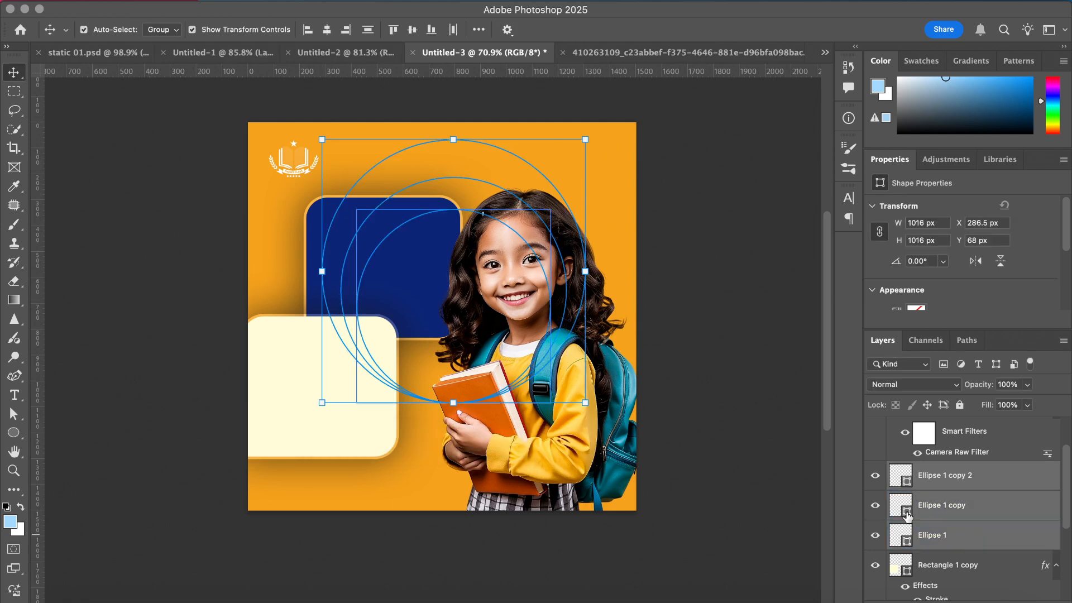
click(327, 30)
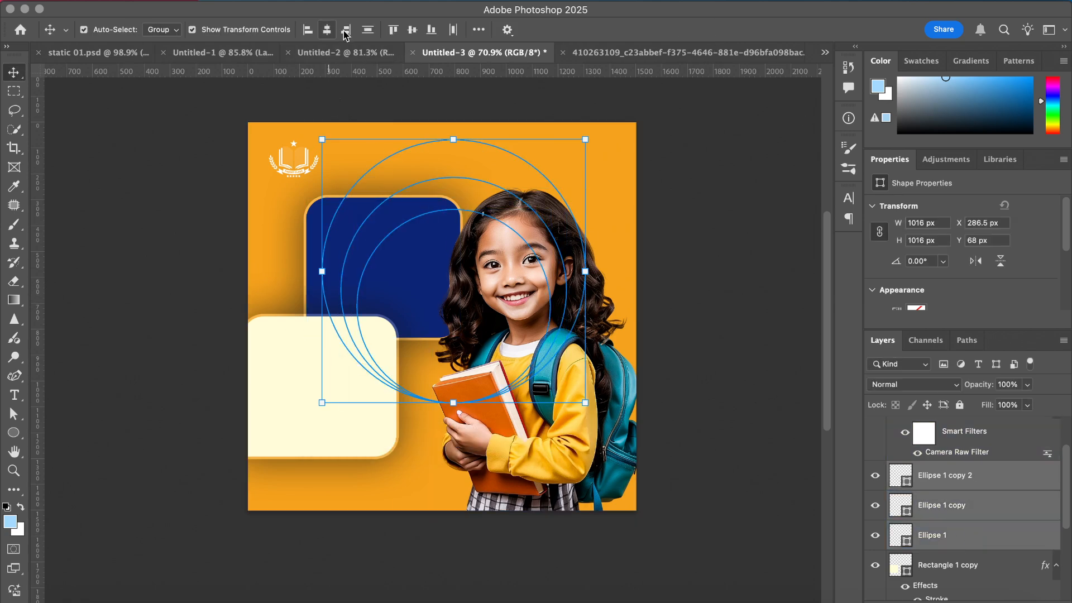
click(412, 30)
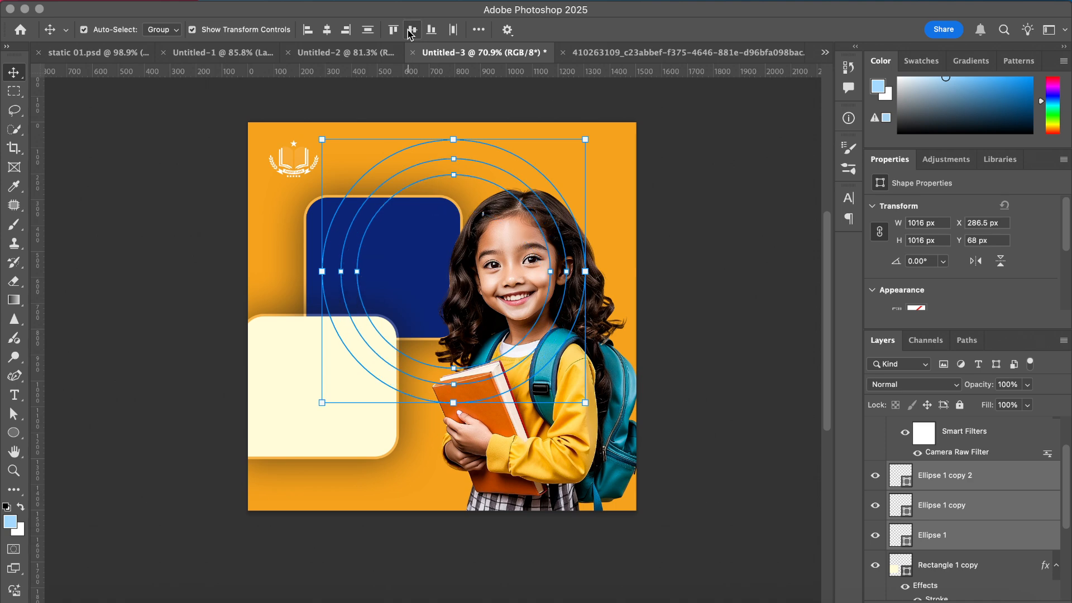
click(471, 158)
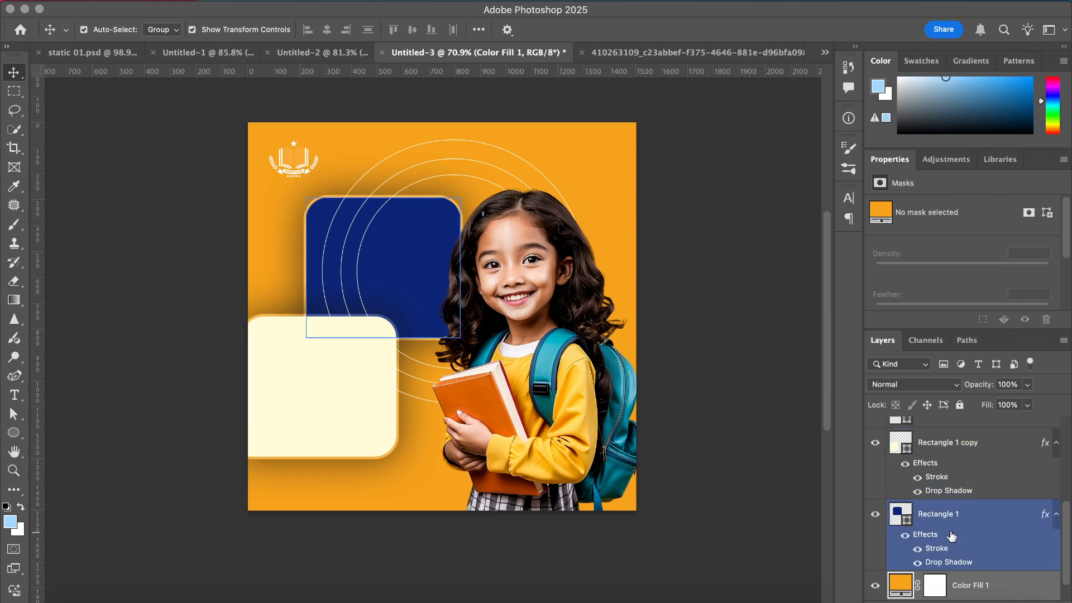
- Move the three concentric circles together behind the girl, to about X 626.5 px, Y 213 px
scroll(951, 532, up, 3)
click(931, 477)
scroll(930, 479, up, 1)
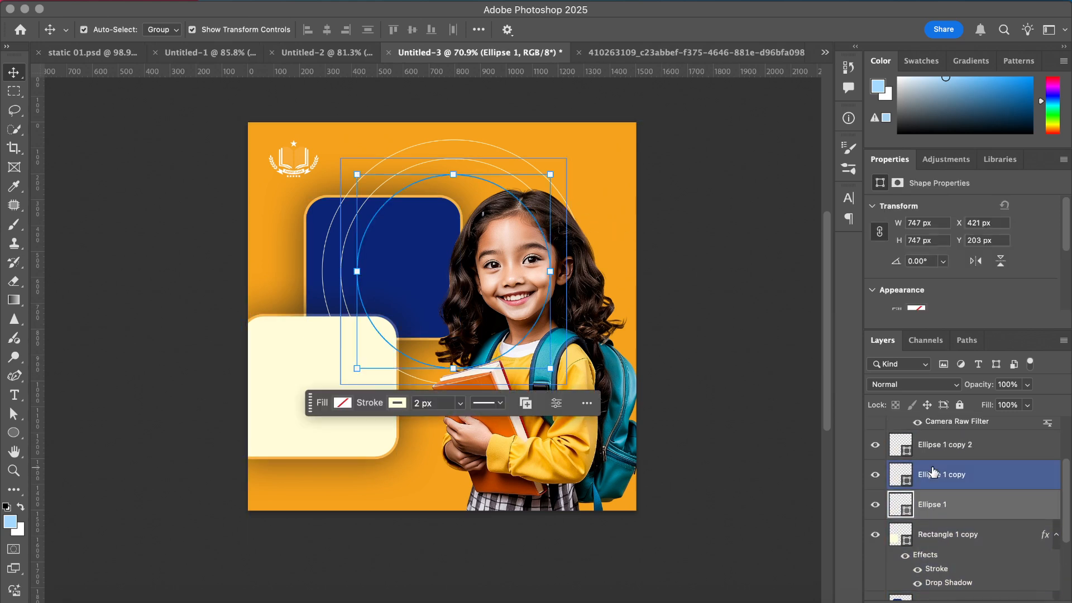
shift+click(930, 458)
key(super+t)
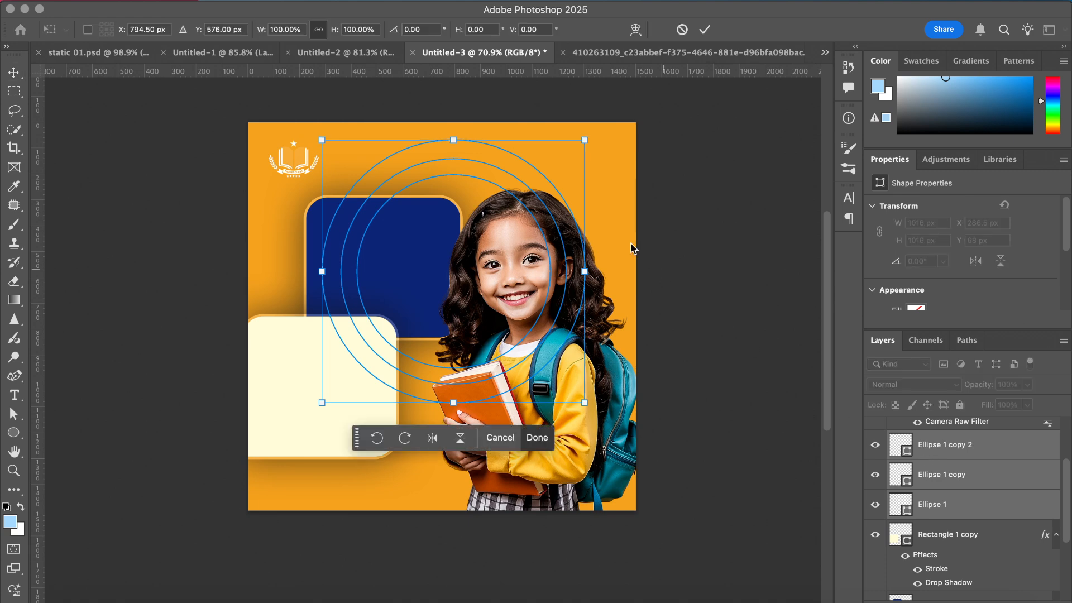
drag(476, 163, 562, 200)
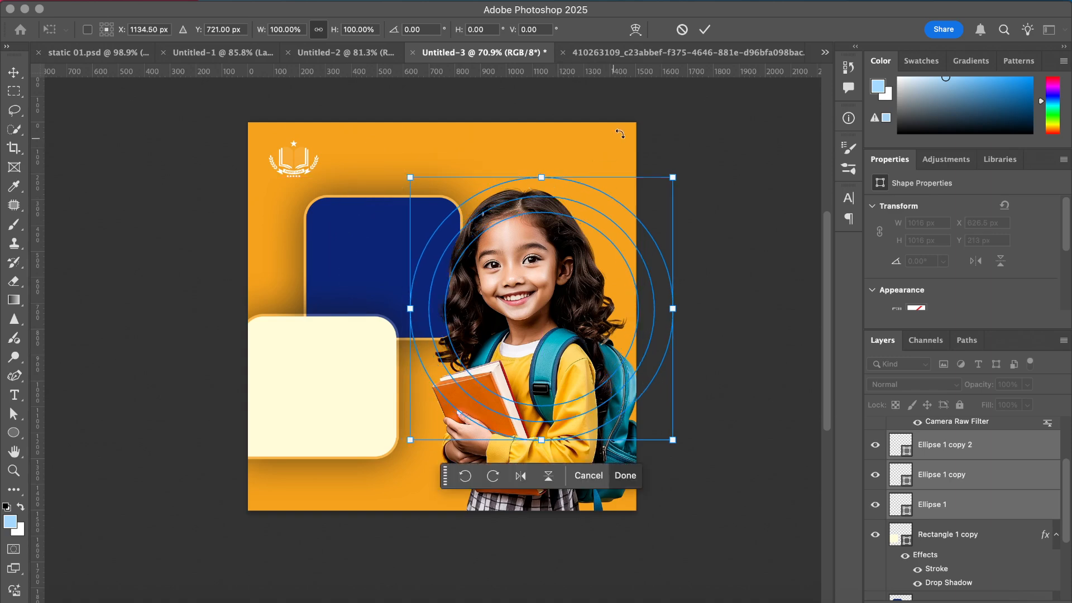
click(705, 30)
click(731, 195)
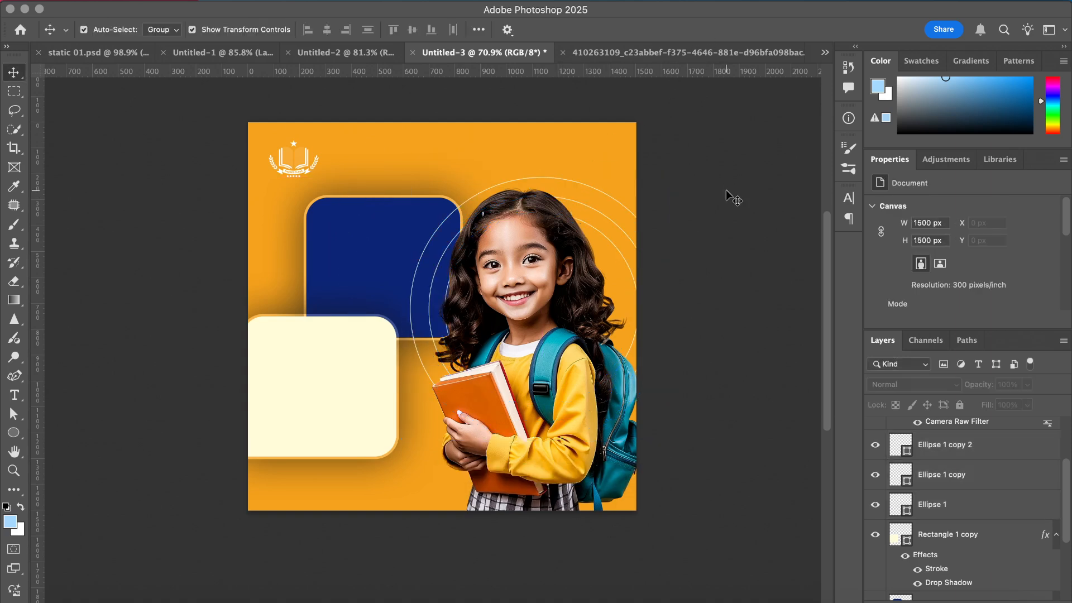
- Send the three circle layers below the navy rectangle, directly above the orange Color Fill 1 layer
click(938, 474)
shift+click(956, 504)
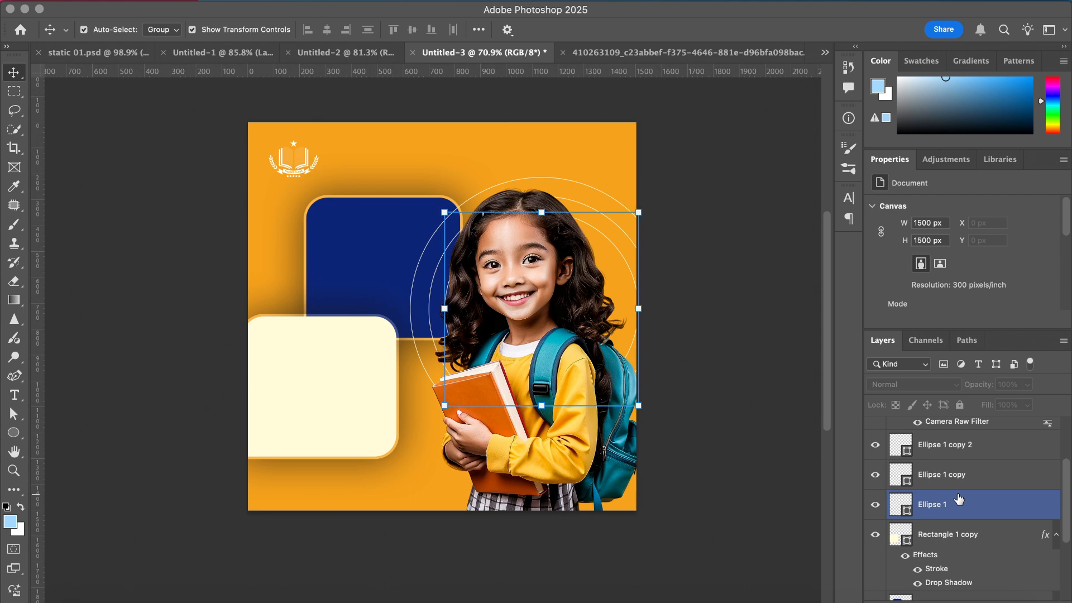
shift+click(942, 453)
scroll(944, 460, down, 1)
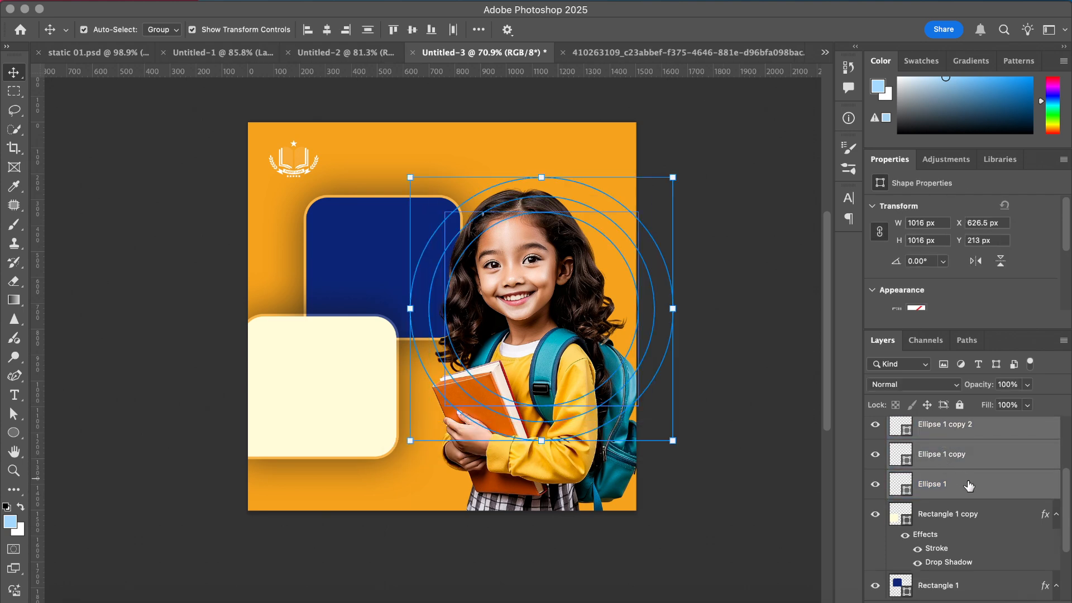
scroll(964, 480, down, 3)
key(super+bracketleft)
key(super+bracketleft)
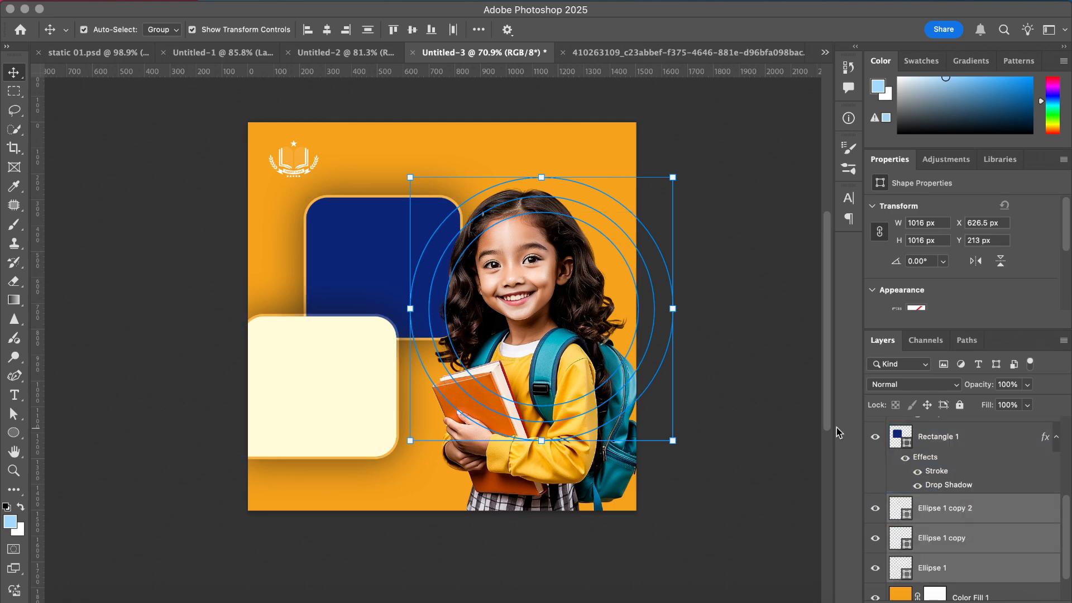
super+click(736, 418)
scroll(734, 419, down, 1)
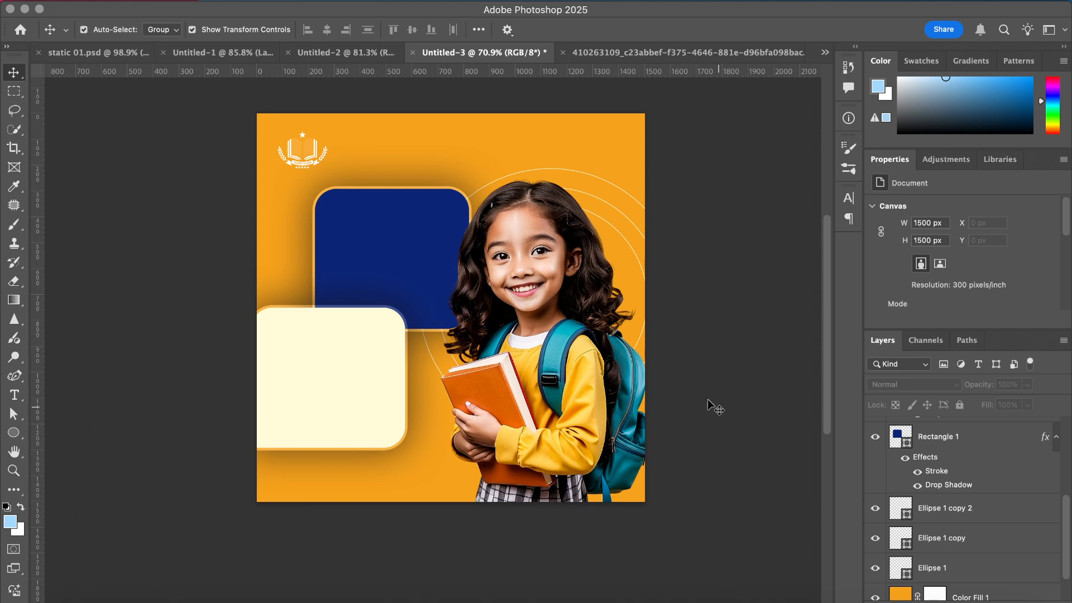
- Shift the schoolgirl cutout slightly right and down to about X 761 px, Y 286 px
click(549, 250)
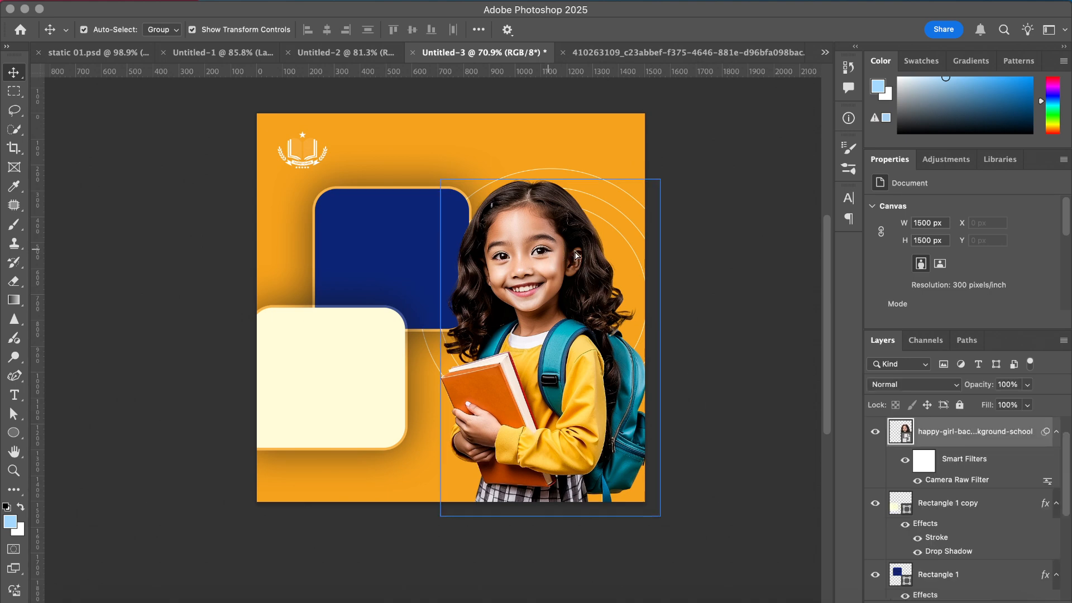
drag(550, 251, 544, 253)
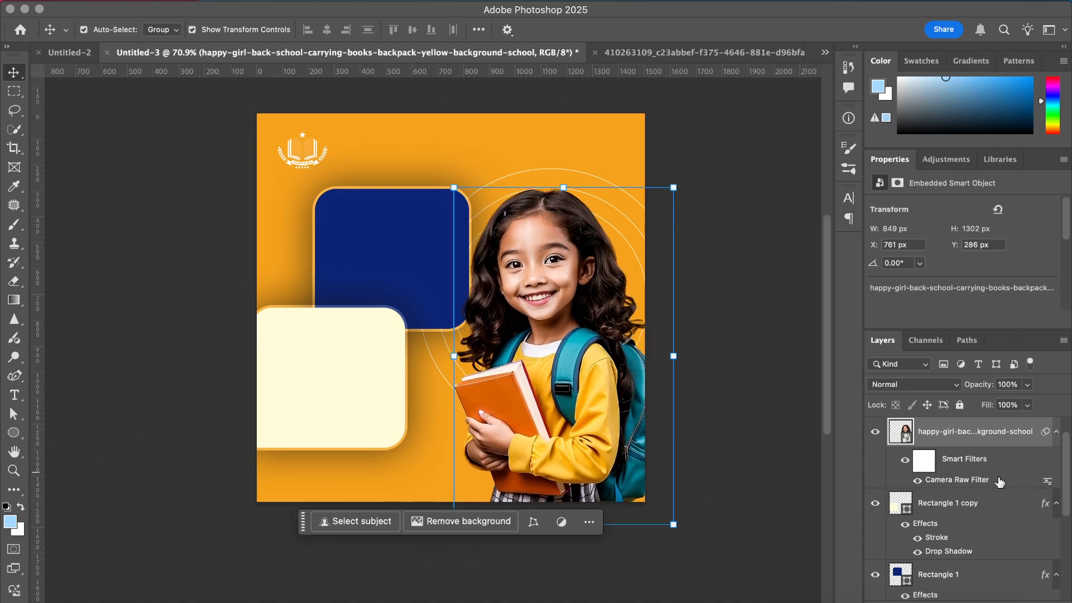
- Scale the three concentric circles up together from their lower edge to about 107%, making the outer circle about 1087 px wide
scroll(941, 527, down, 3)
click(940, 497)
shift+click(938, 525)
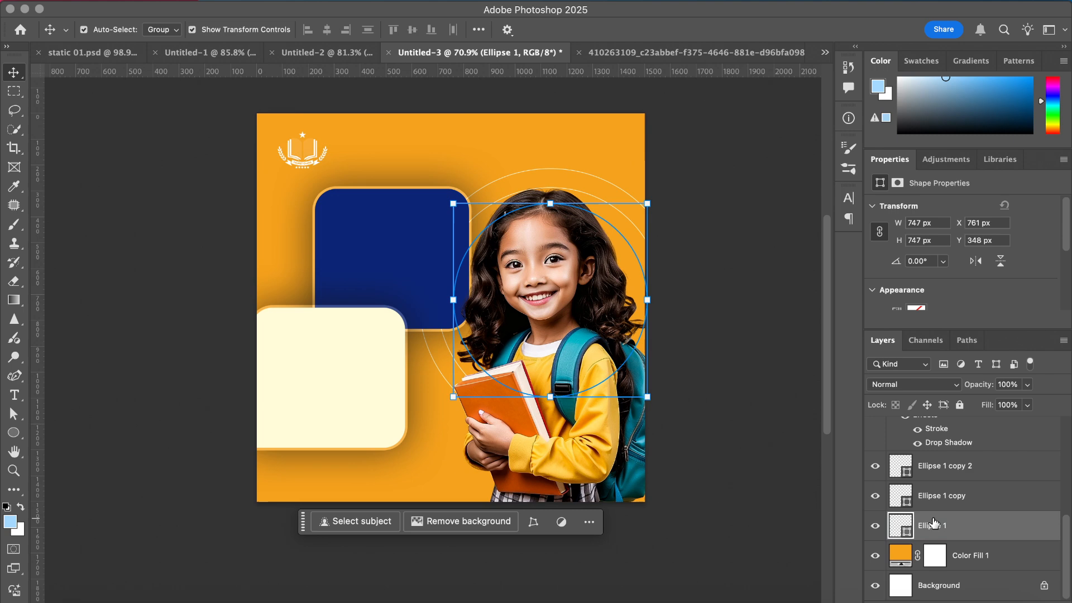
shift+click(939, 467)
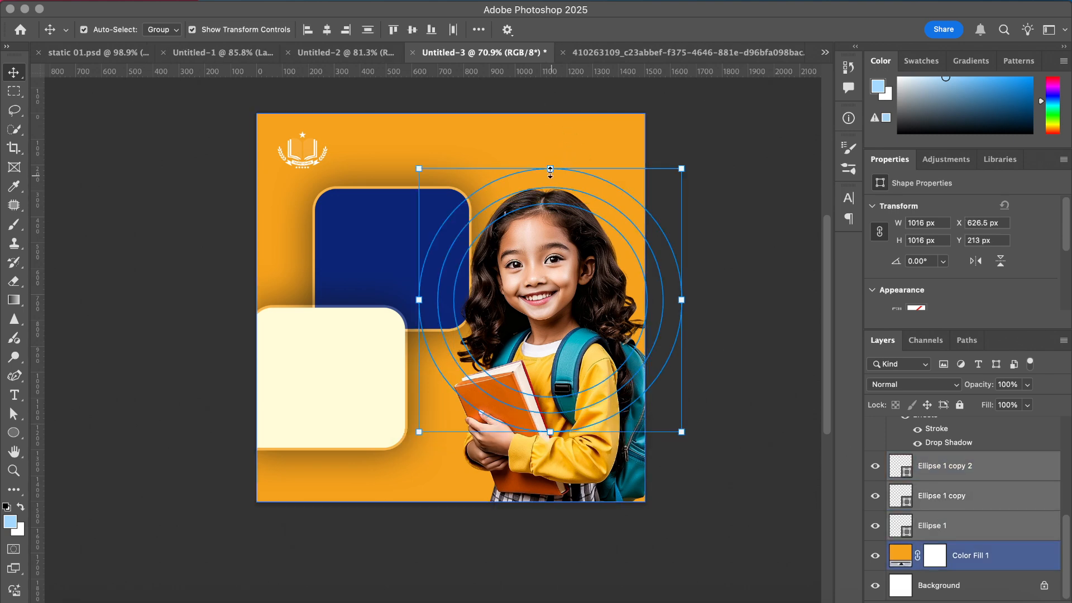
mouse_move(550, 170)
mouse_down()
mouse_move(548, 115)
mouse_move(550, 150)
mouse_up()
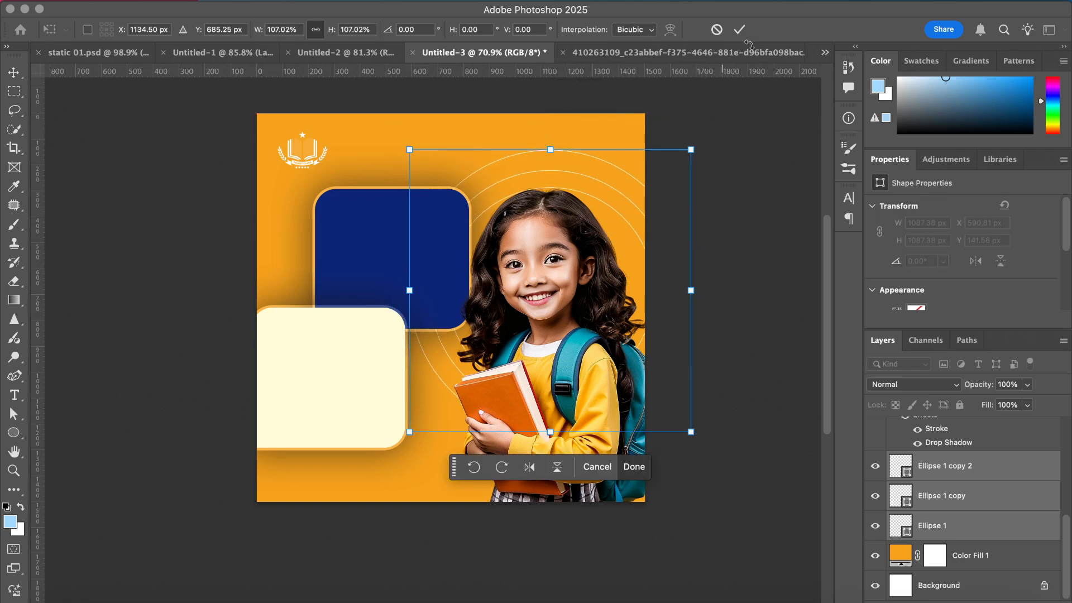
click(739, 29)
click(738, 116)
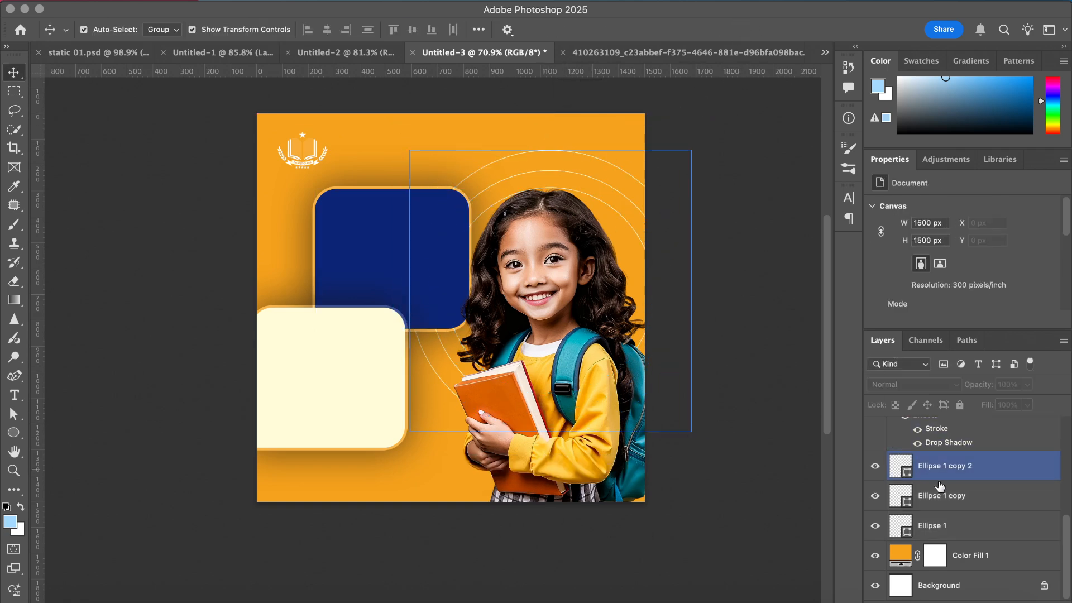
- Shrink the innermost circle behind the girl proportionally to about 736 px in diameter
click(941, 524)
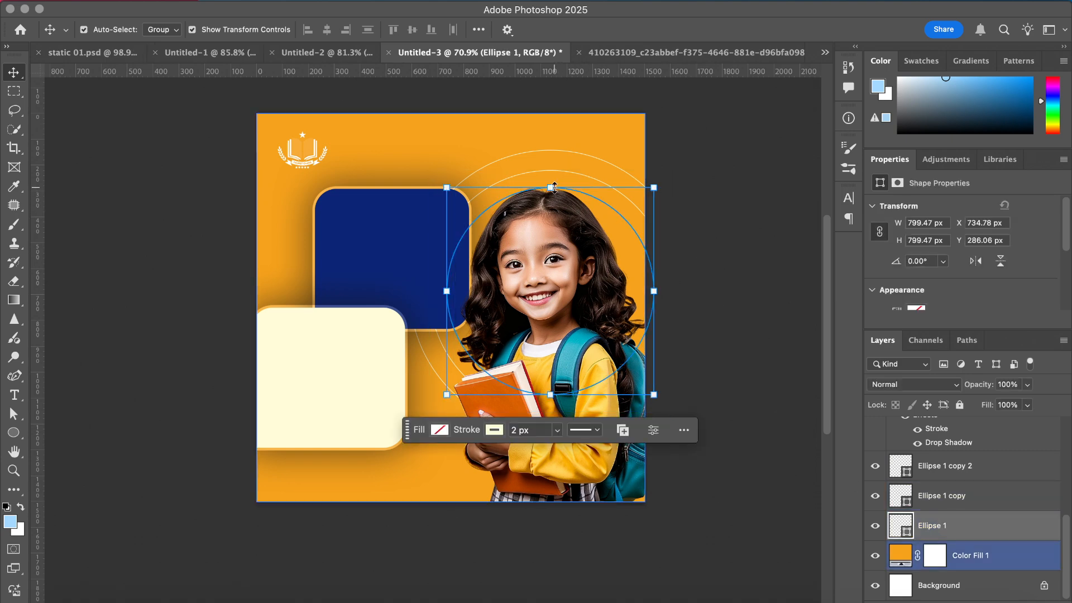
drag(554, 188, 550, 204)
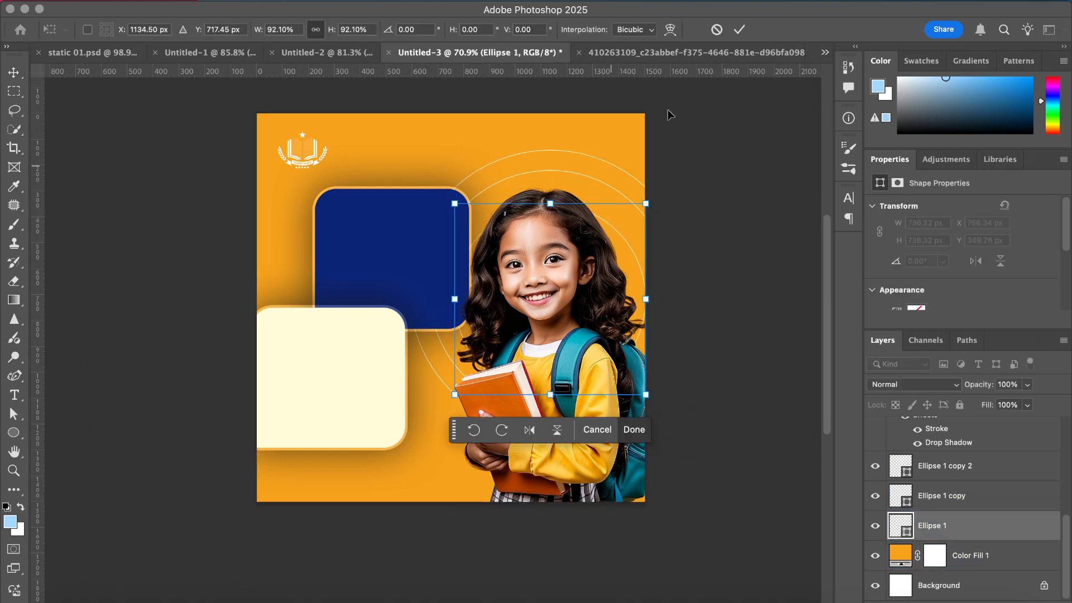
click(742, 36)
- Shrink the middle circle behind the girl proportionally to about 913 px in diameter
click(563, 177)
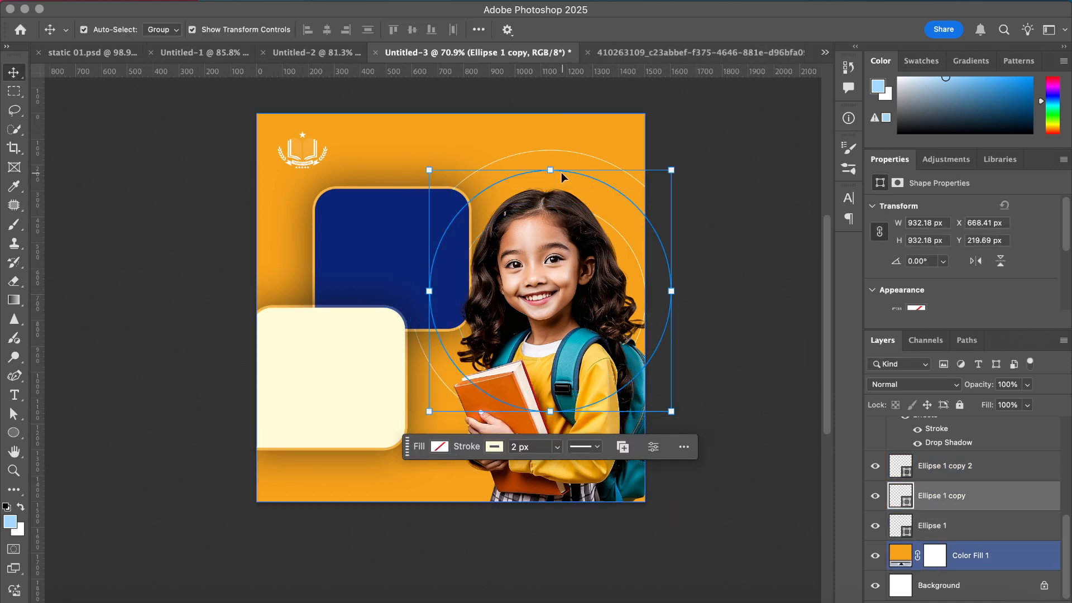
drag(551, 170, 550, 175)
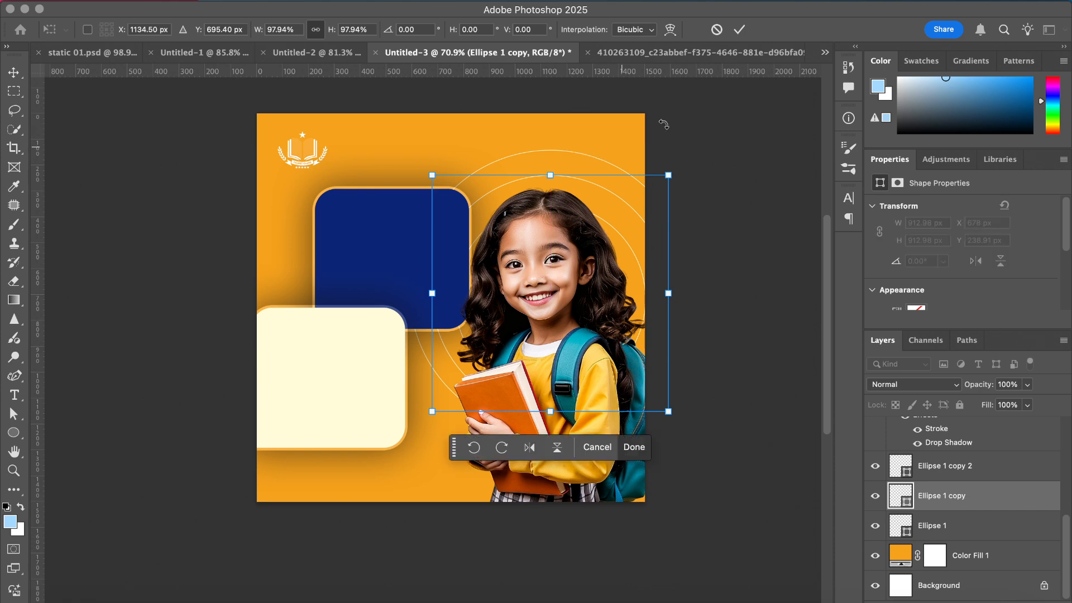
click(740, 30)
click(732, 159)
- Align the three resized circles on their vertical centers
click(962, 530)
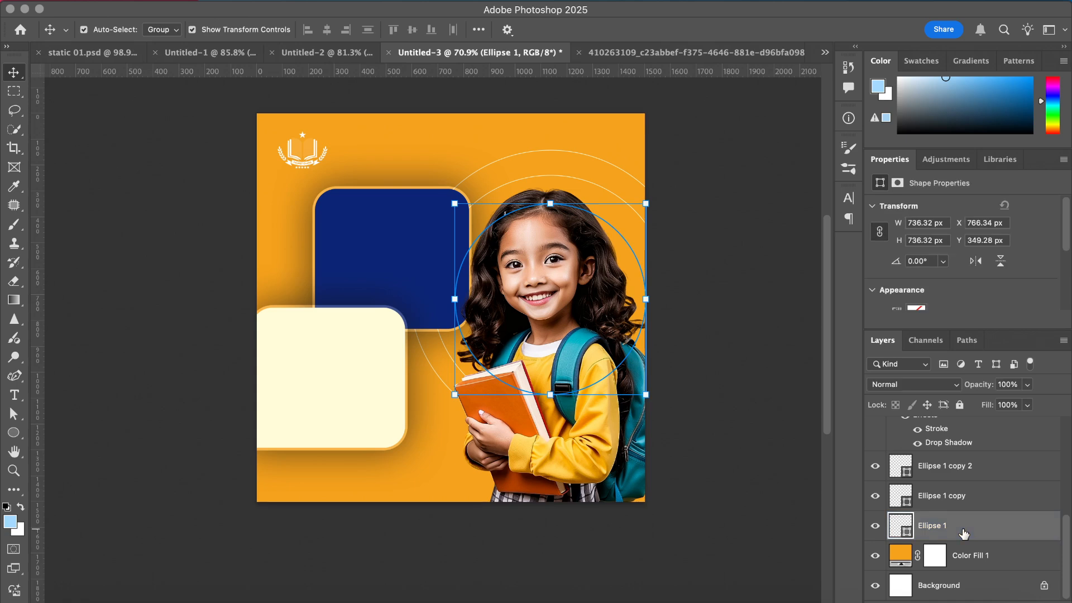
shift+click(948, 469)
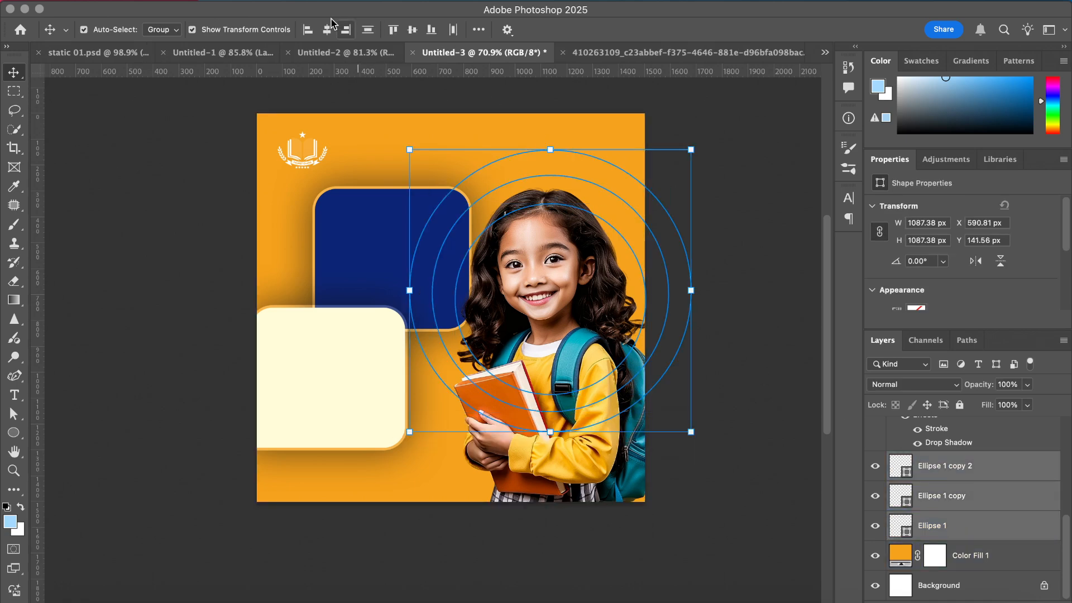
click(412, 30)
click(176, 196)
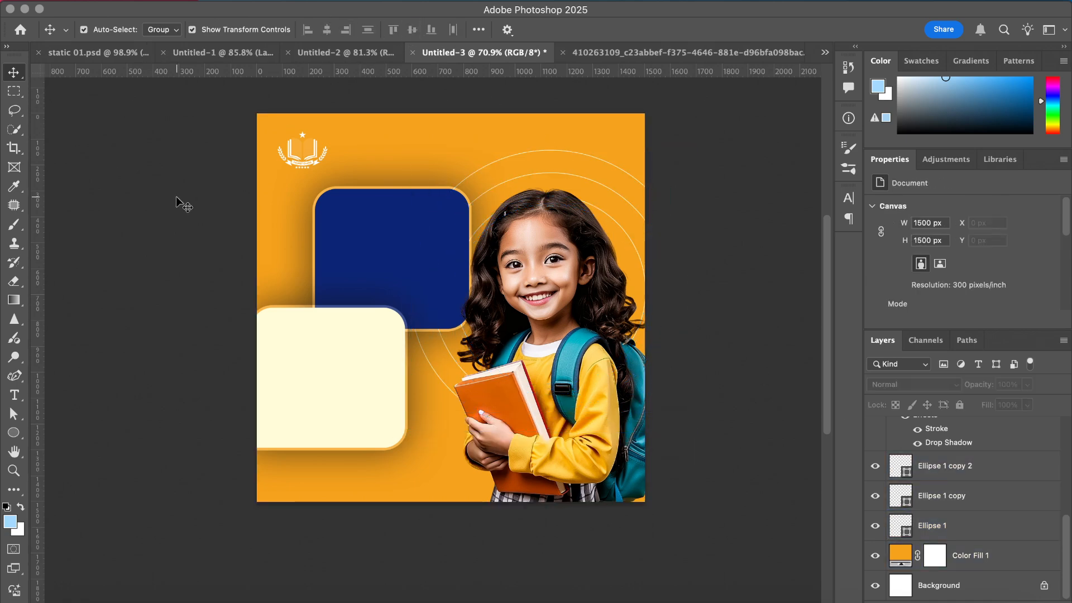
- Move the pale-yellow panel left so it runs off the canvas edge at about X -72 px
scroll(176, 196, up, 3)
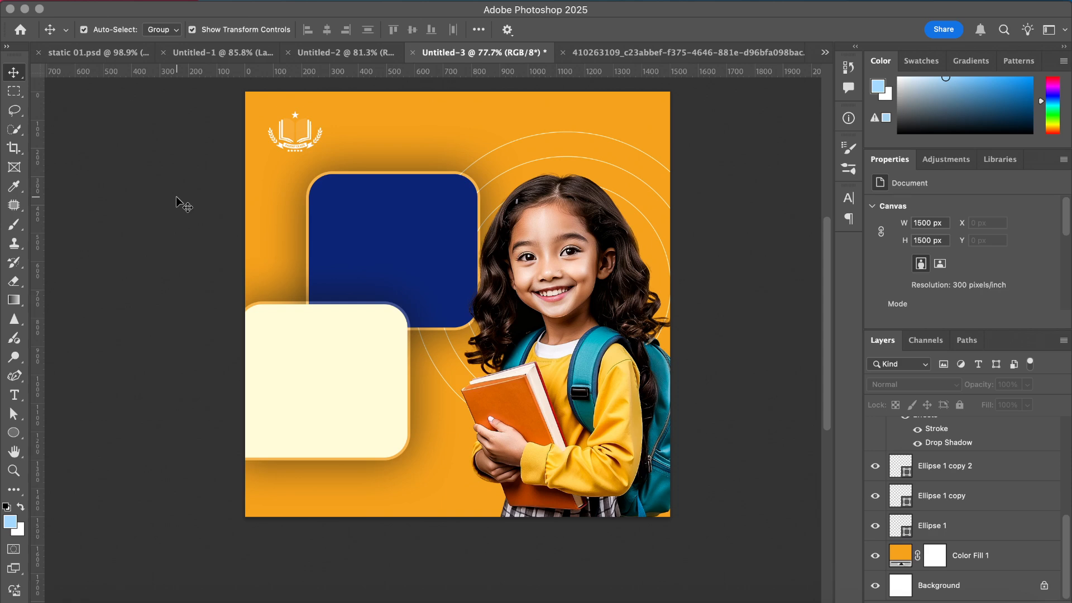
drag(338, 342, 320, 342)
click(144, 261)
scroll(144, 260, down, 1)
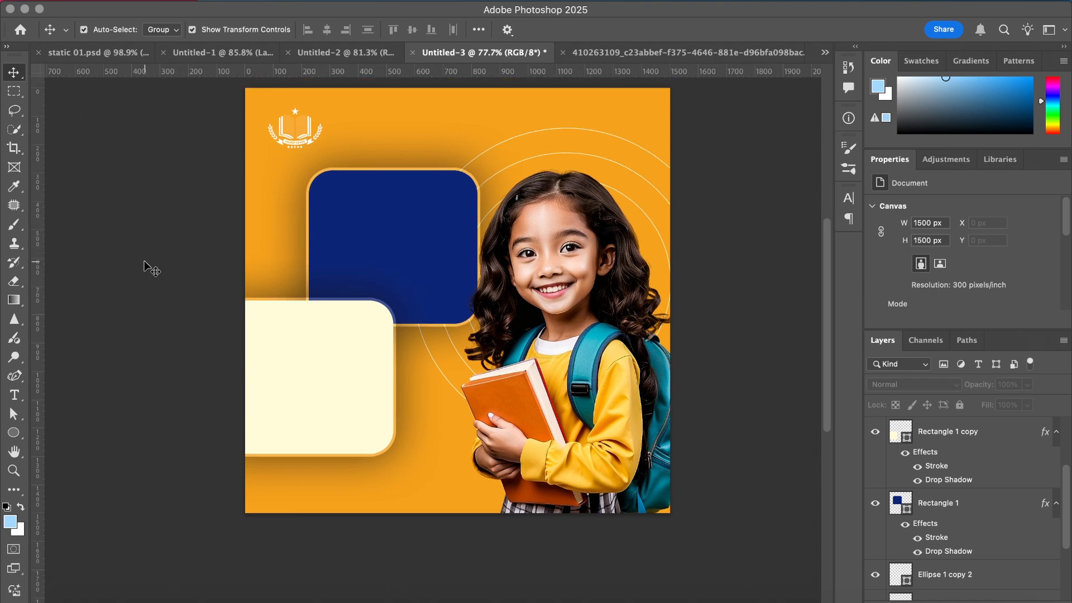
- Set the drop shadow opacity of the pale-yellow panel, Rectangle 1 copy, to 30%
click(350, 383)
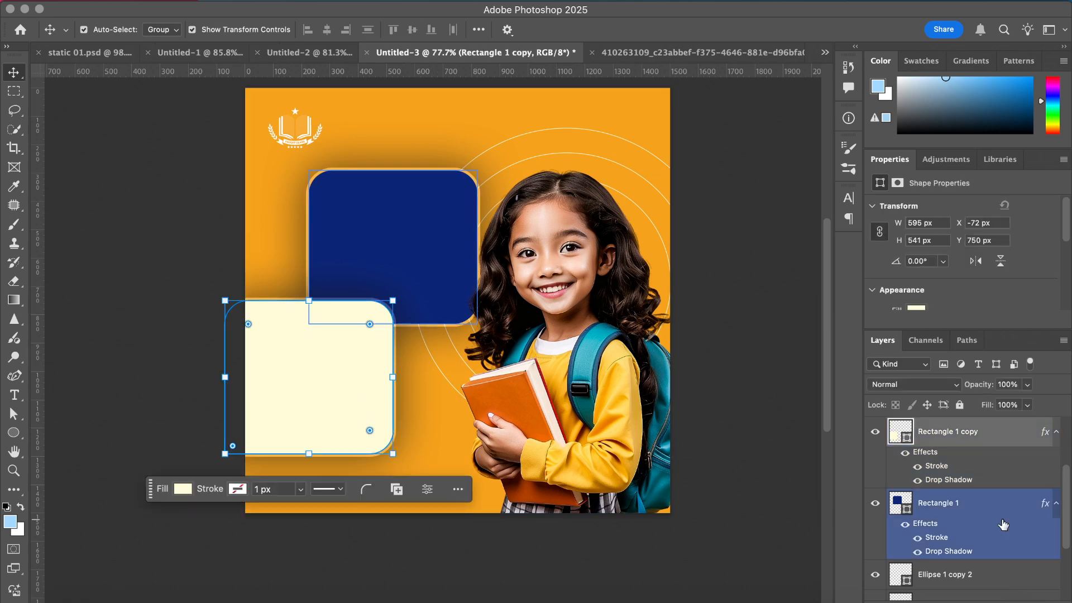
right_click(1020, 441)
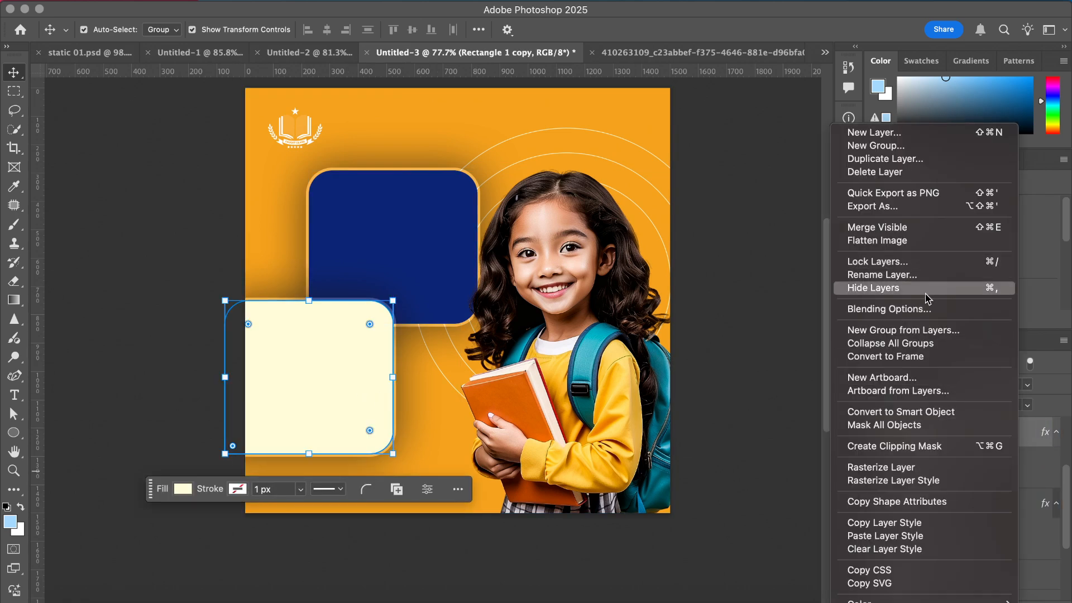
click(831, 312)
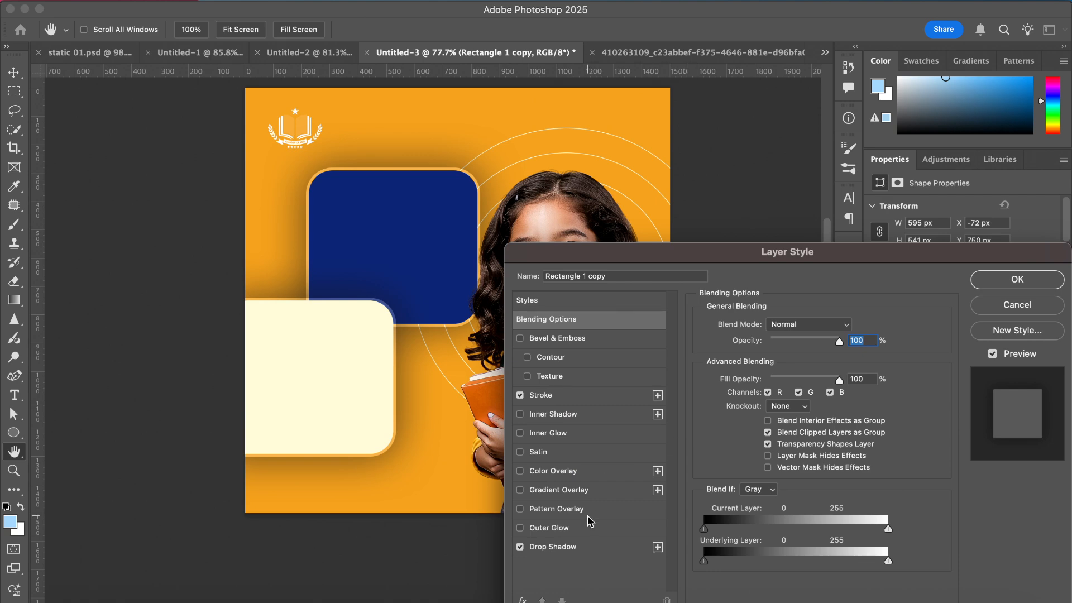
click(578, 550)
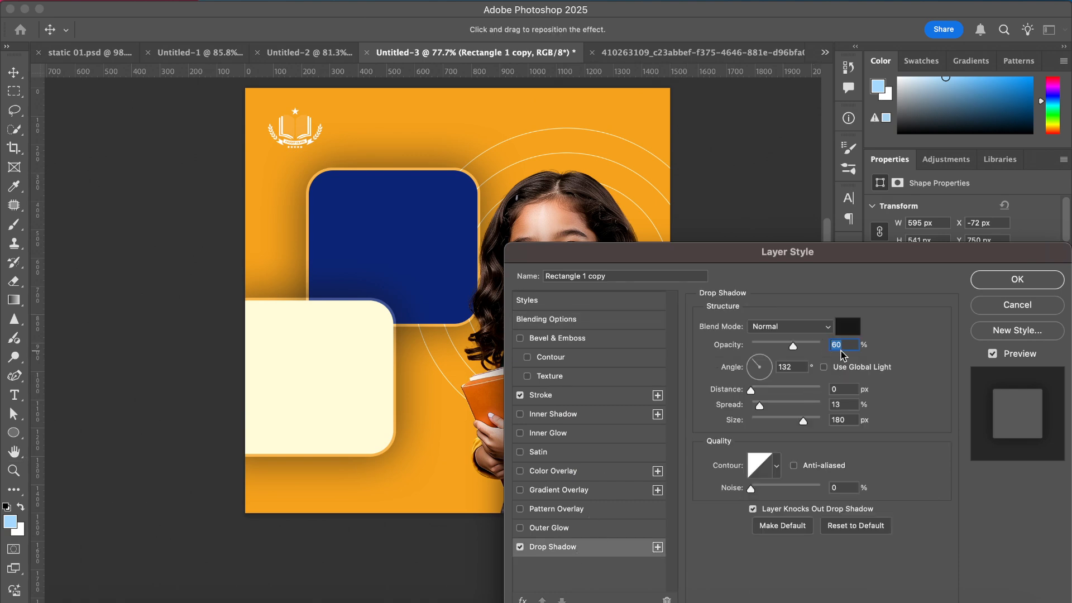
text(30)
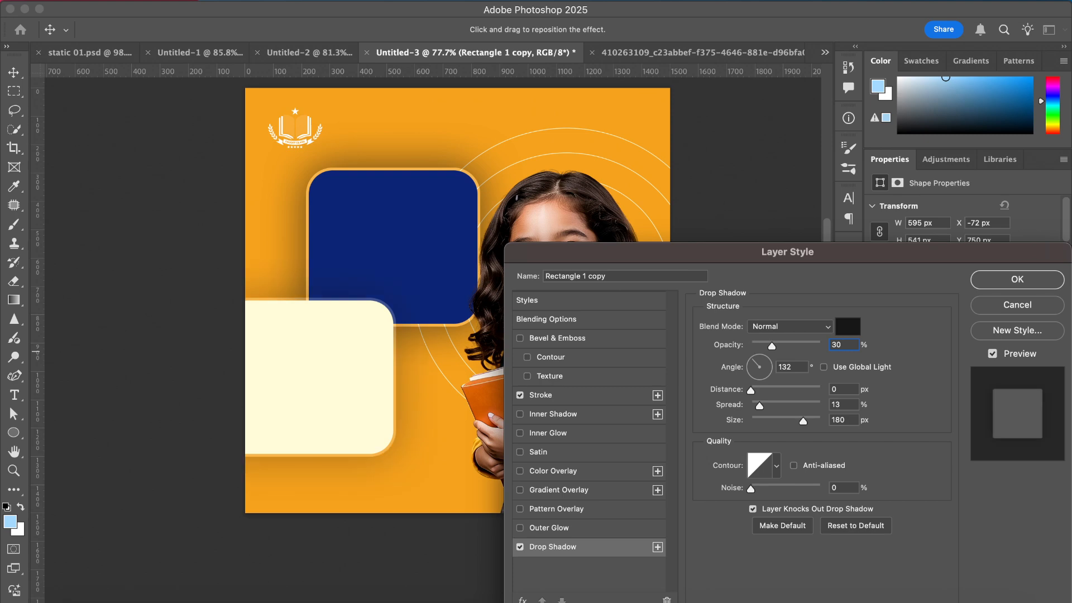
key(Return)
- Set the drop shadow opacity of the navy panel, Rectangle 1, to 30%, then deselect it
click(991, 510)
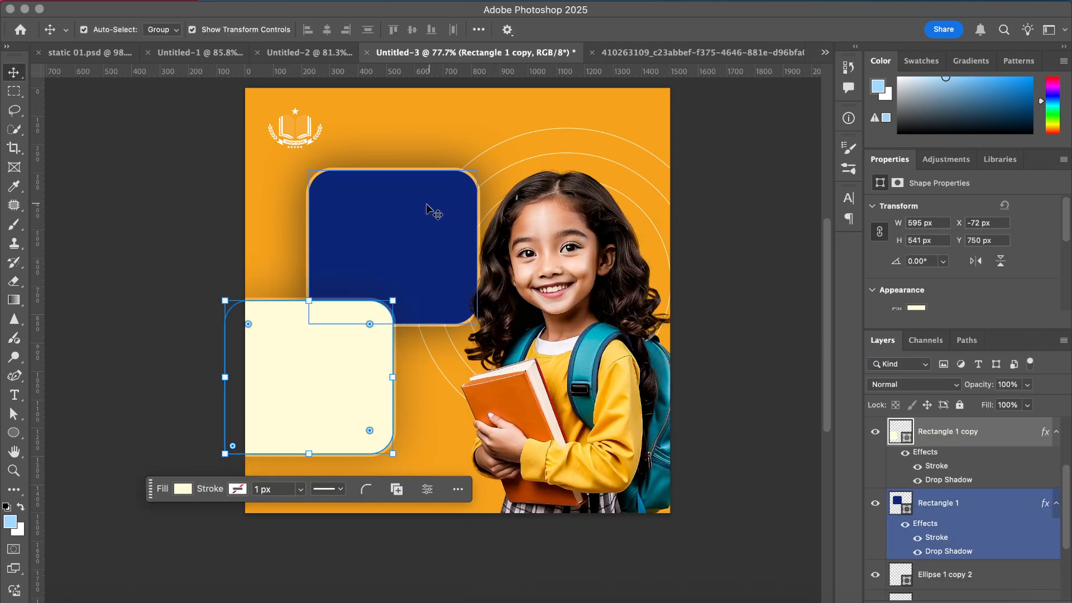
right_click(992, 503)
click(908, 316)
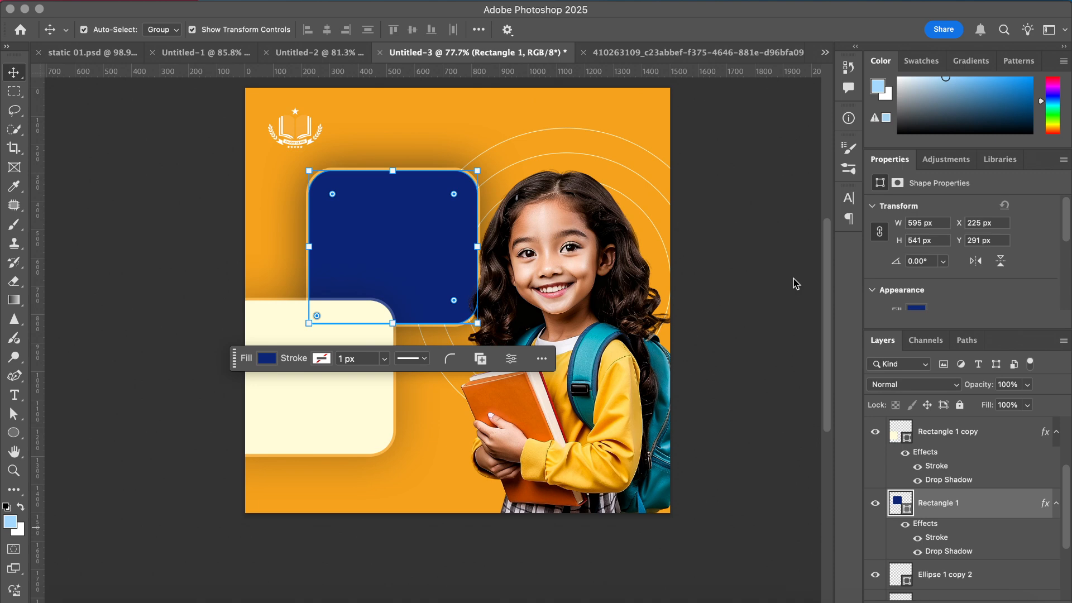
click(594, 545)
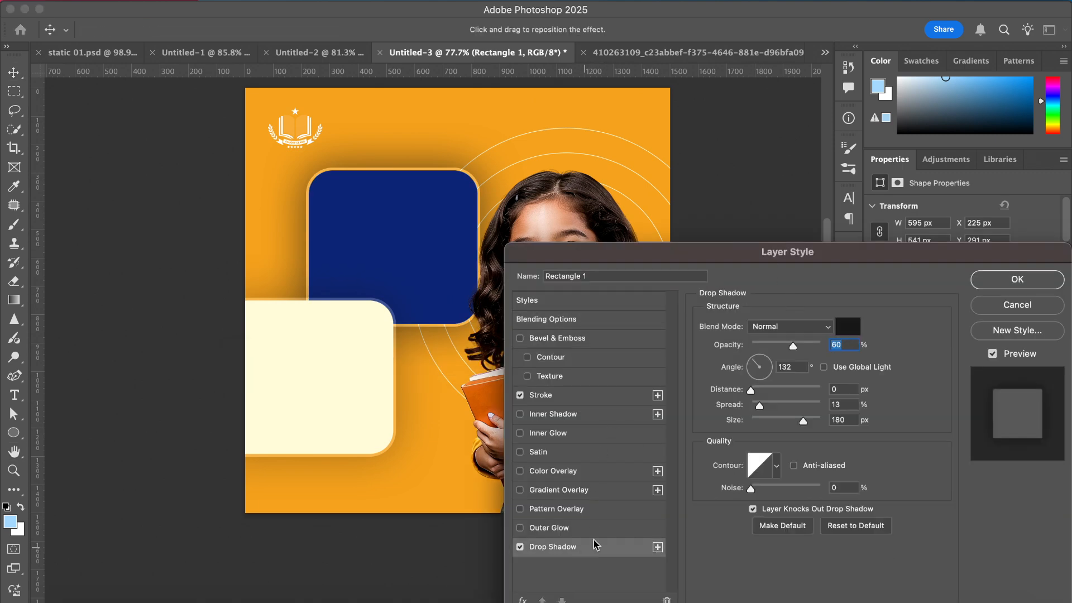
text(30)
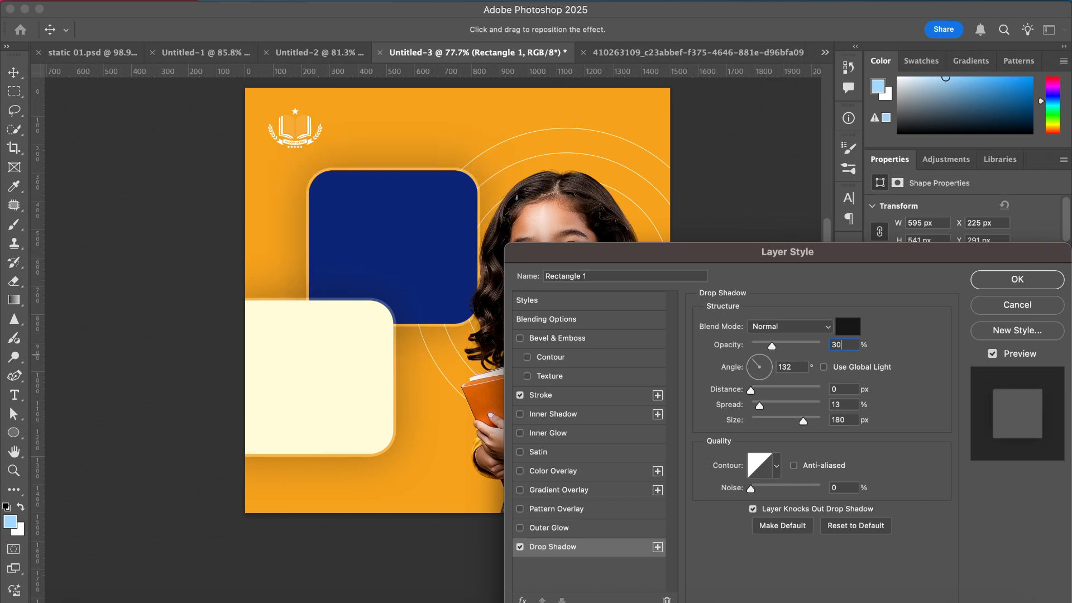
key(Return)
click(65, 224)
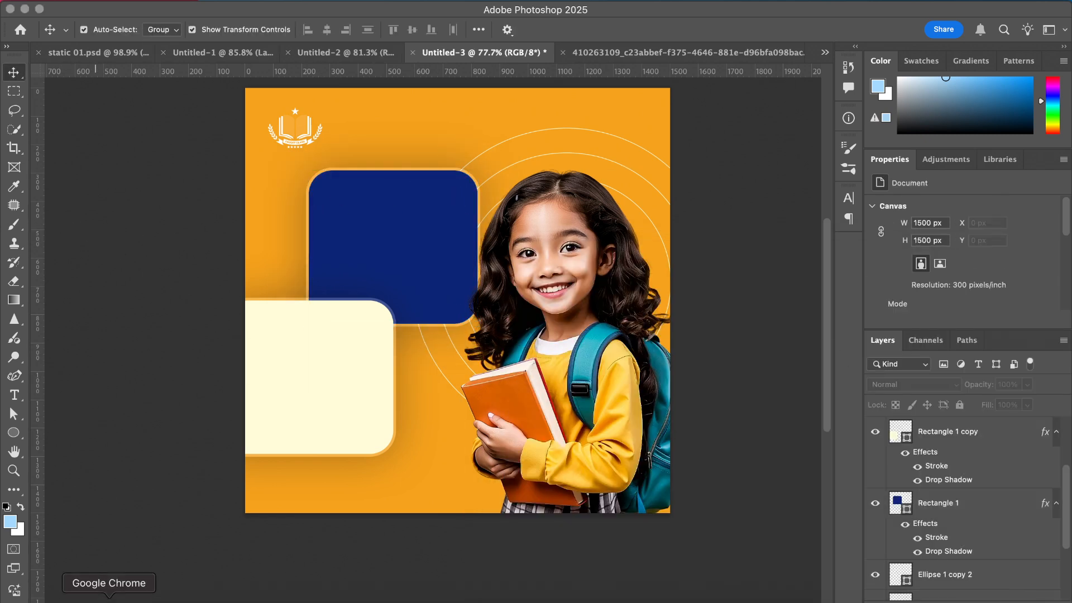
- Switch to ChatGPT in Chrome and send a request for short kids educational content for a YouTube channel's social media design
click(105, 601)
click(410, 525)
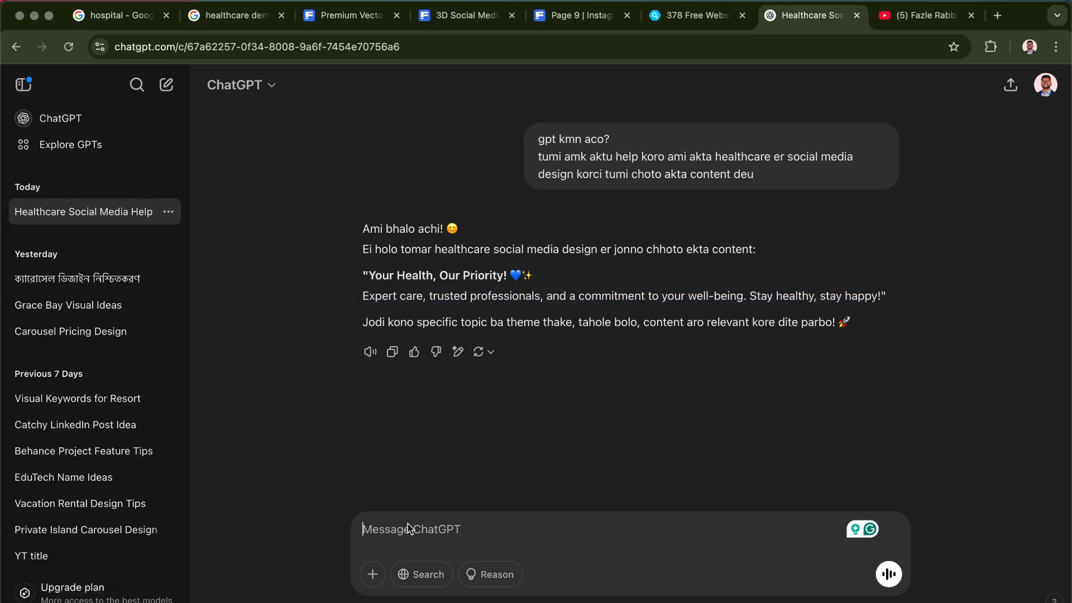
text(gpt)
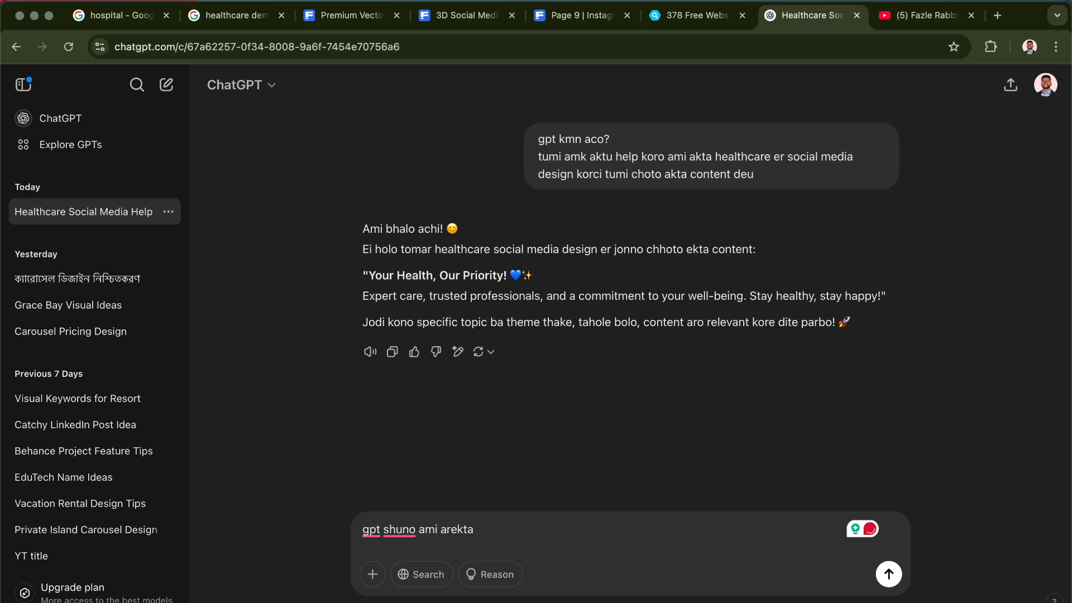
text(shuno ami arekta social media design create korci for my youtube ch)
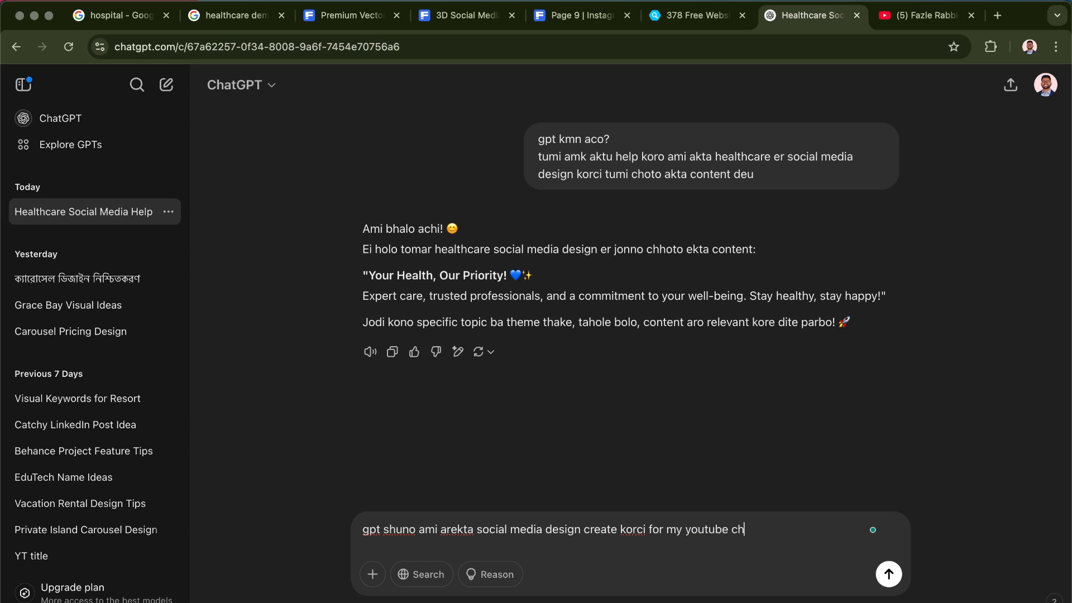
key(shift+Return)
key(shift+Return)
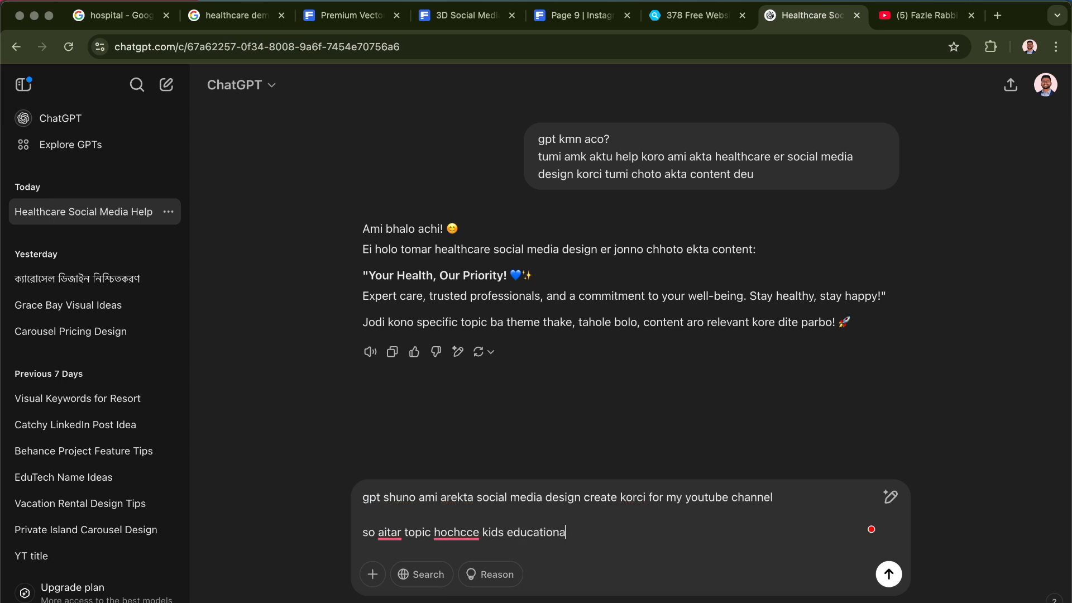
text(so)
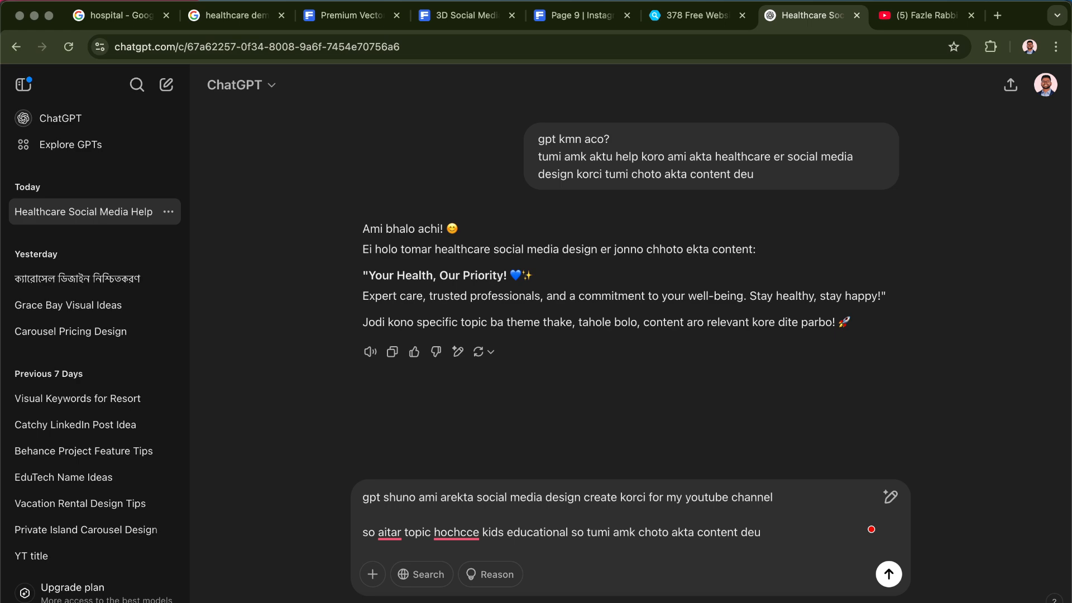
key(Return)
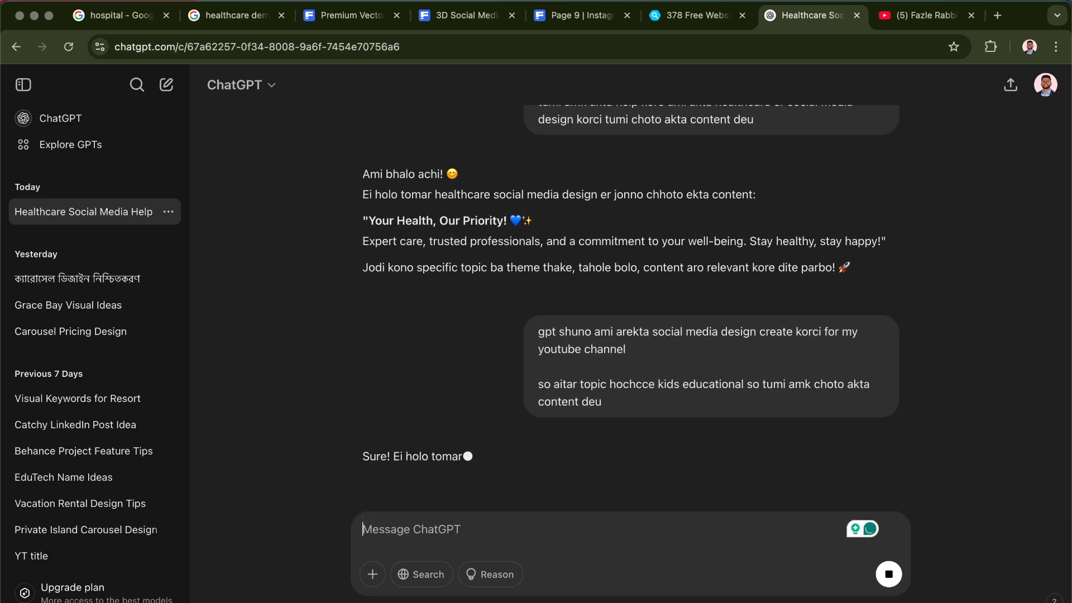
- Copy the headline "Fun Learning for Bright Minds" from the ChatGPT reply and return to Photoshop
scroll(449, 398, down, 2)
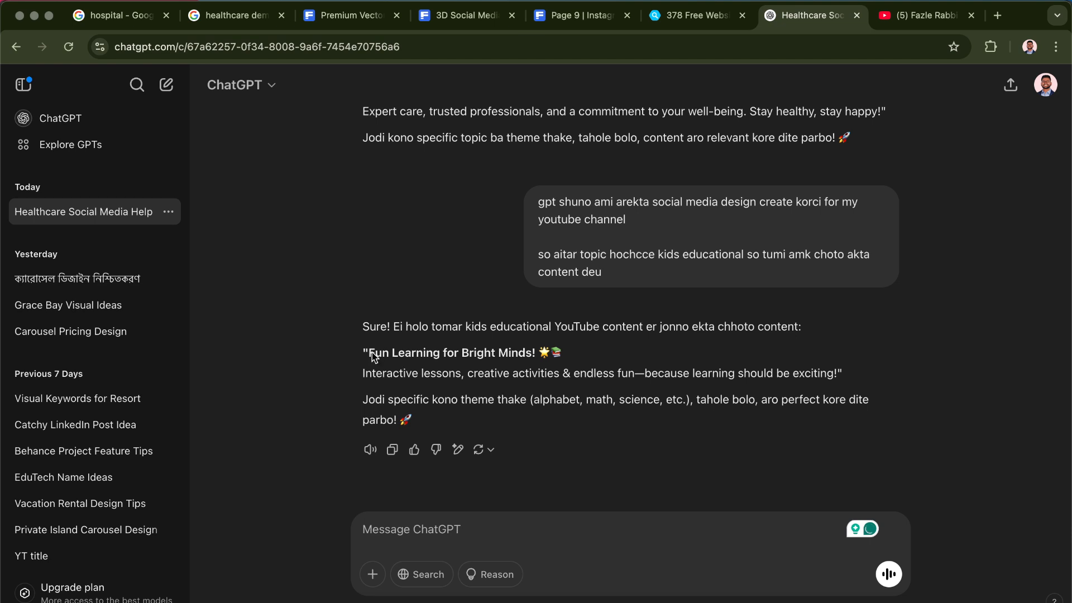
drag(370, 356, 527, 355)
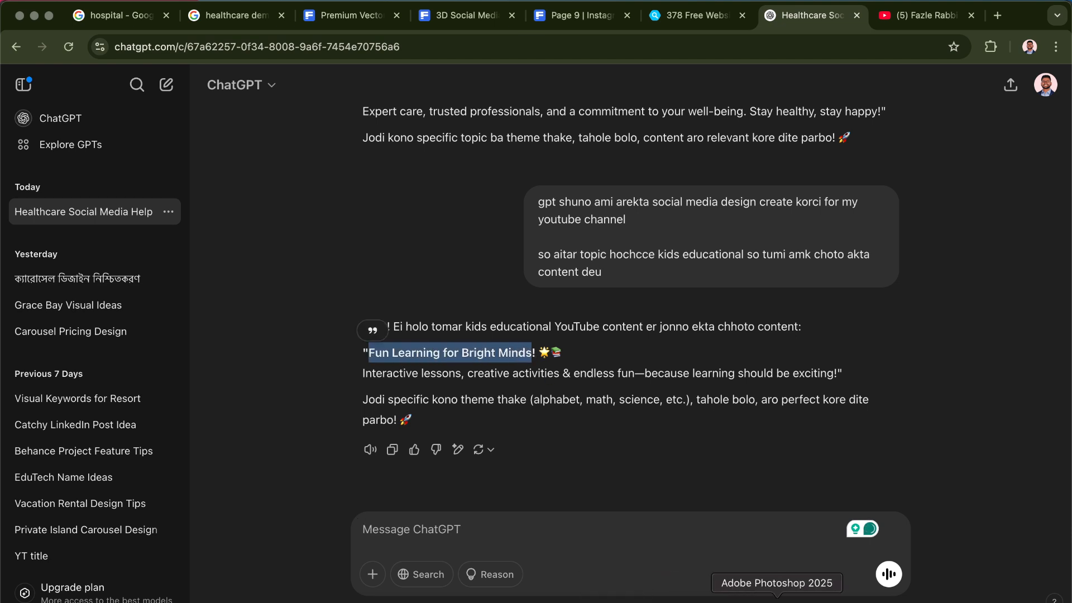
click(756, 599)
click(55, 335)
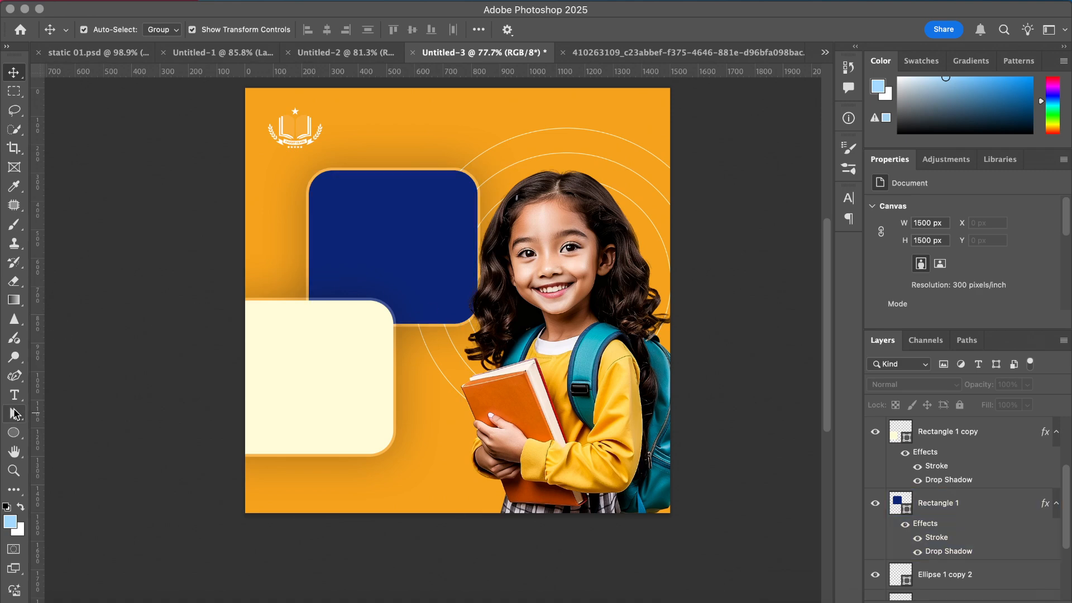
- Add a text layer reading "Fun Learning for Bright Minds" in white, starting inside the navy panel's upper part
click(14, 381)
click(16, 394)
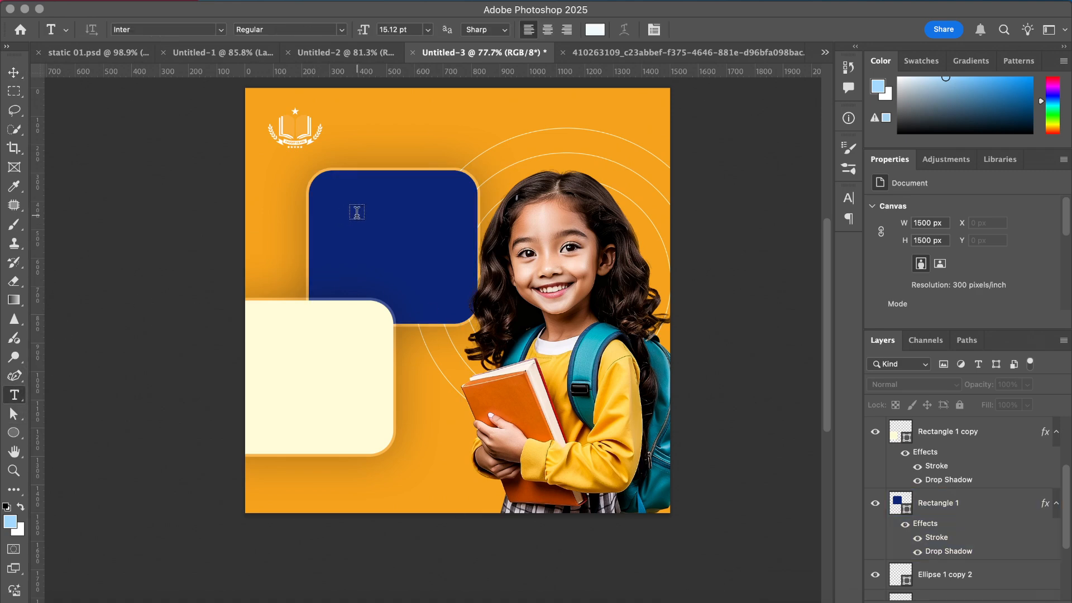
click(357, 211)
text(Fun Learning for Bright Minds)
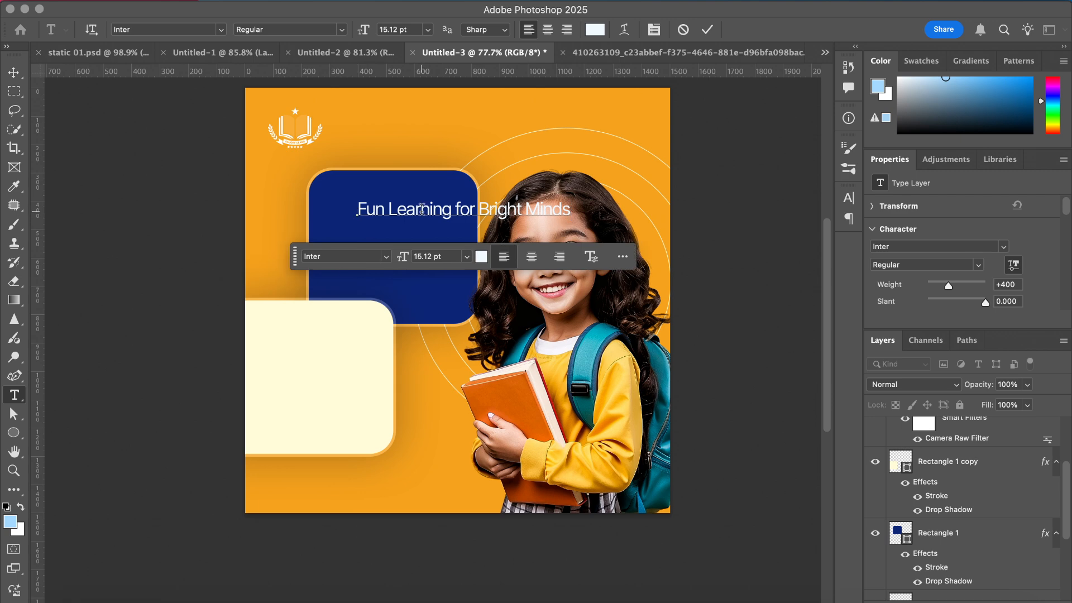
click(707, 29)
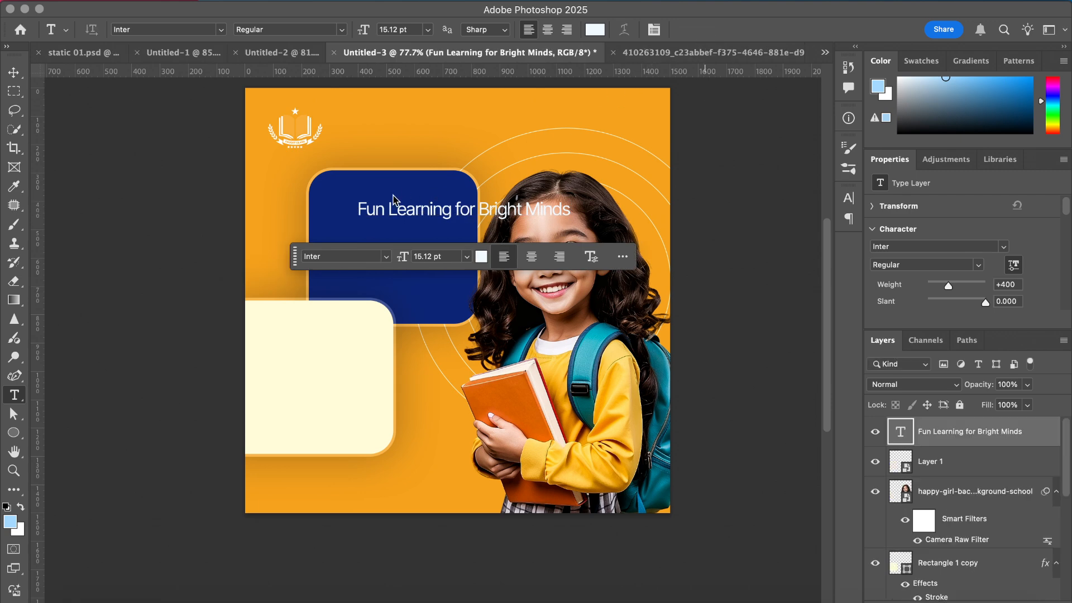
- Break the headline onto a second line after "Fun Learning" and delete the word "for" before "Bright Minds"
scroll(435, 340, up, 2)
scroll(387, 191, up, 4)
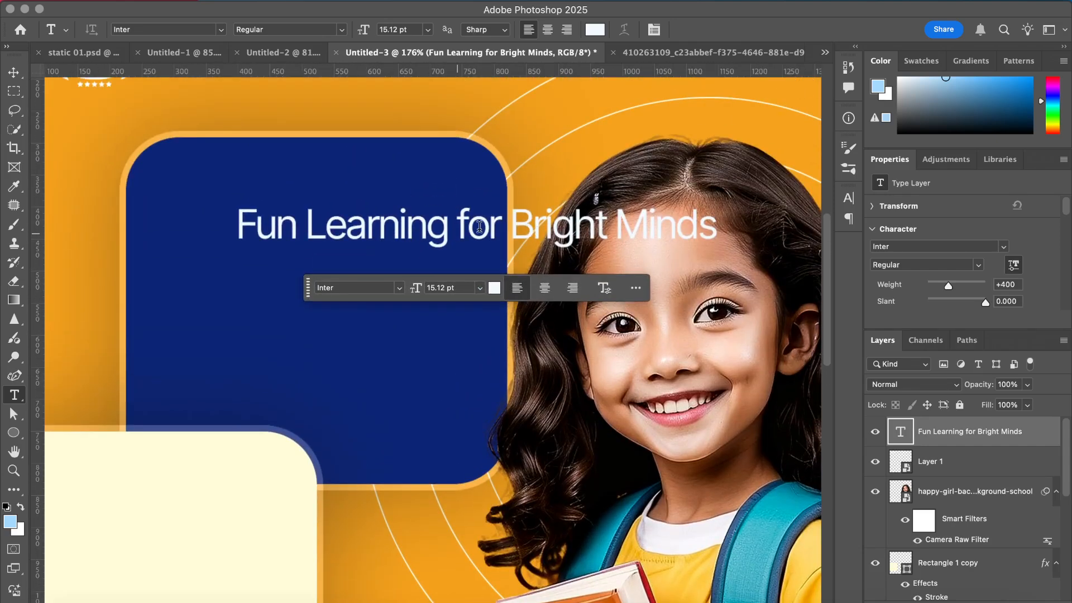
click(463, 221)
key(Return)
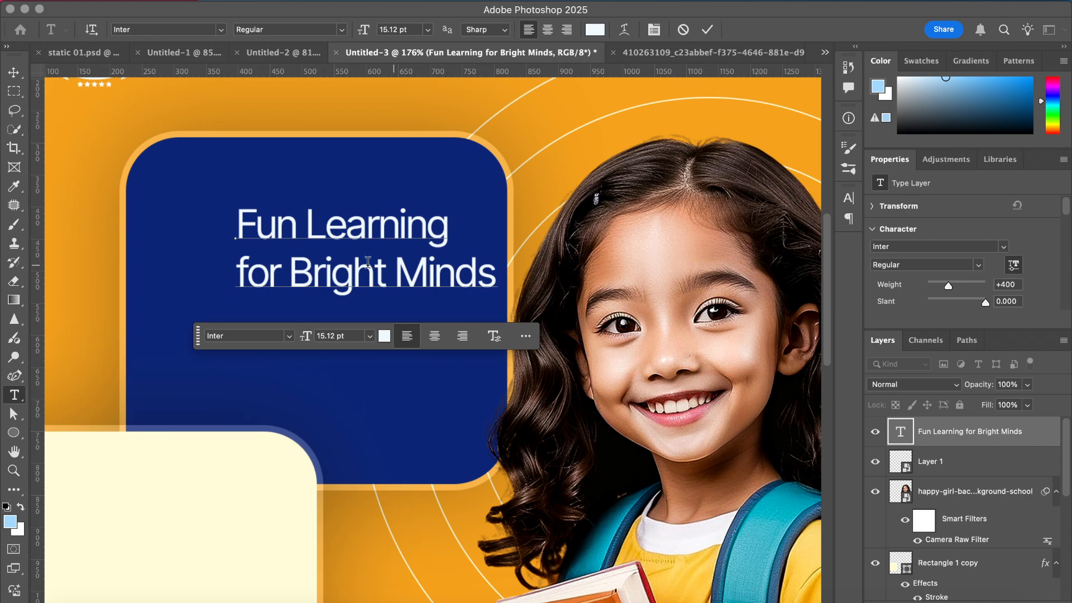
drag(289, 264, 228, 263)
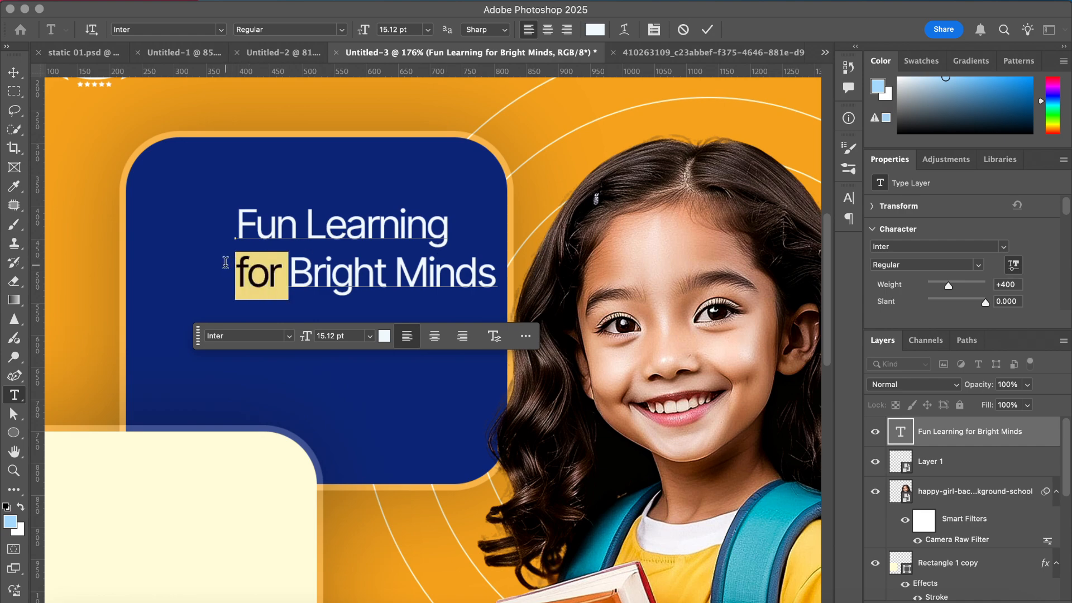
key(BackSpace)
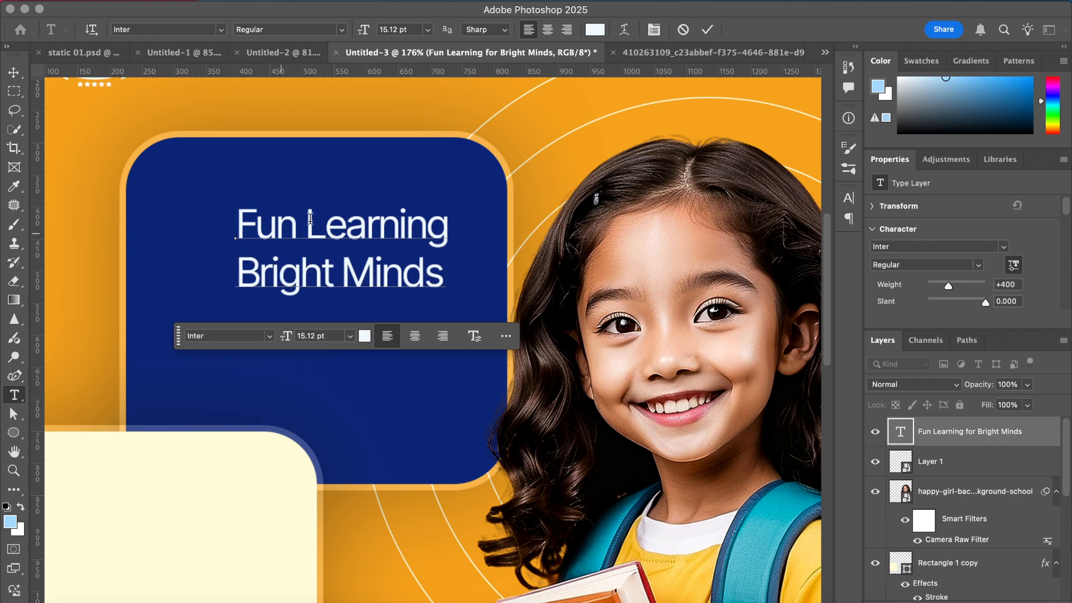
click(708, 29)
- Add a separate white text layer reading "for" near the navy panel's upper-left corner
click(171, 203)
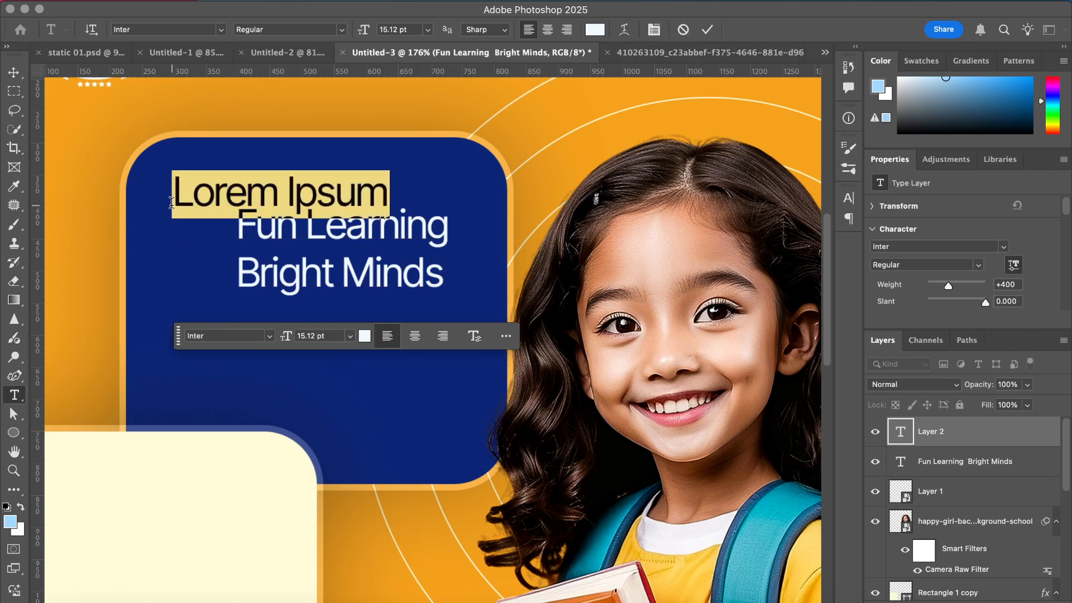
text(for)
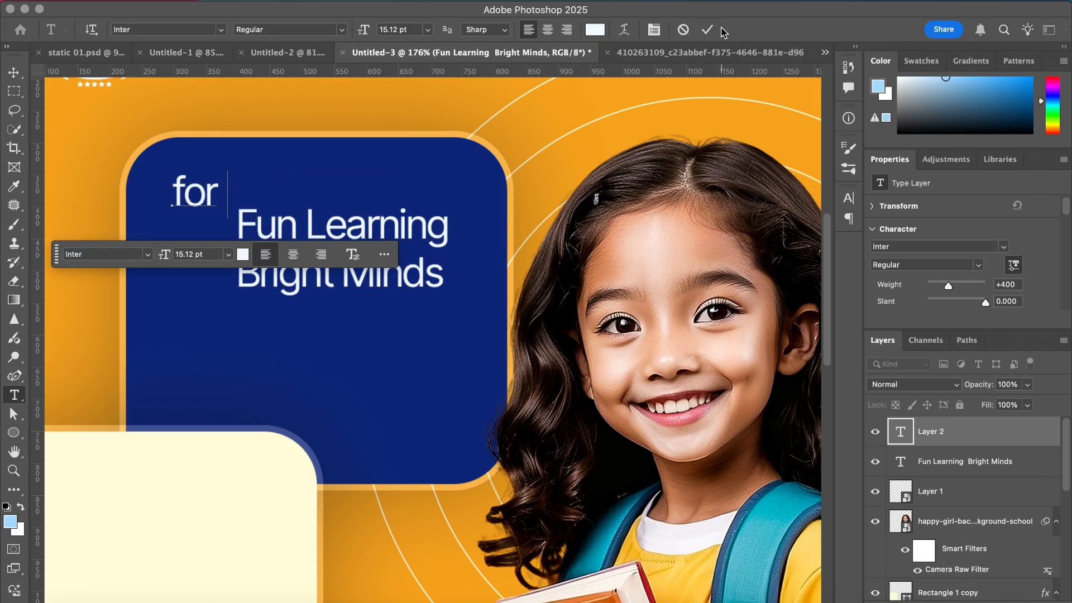
click(709, 28)
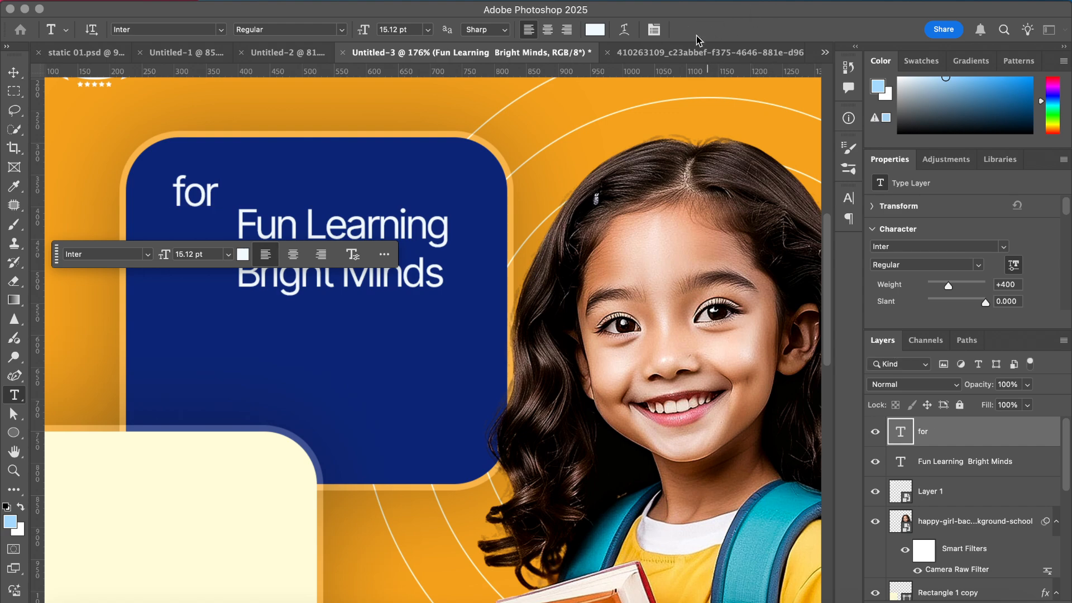
- Split "Bright Minds" out of the headline into its own text layer in the lower part of the navy panel
triple_click(353, 281)
key(ctrl+c)
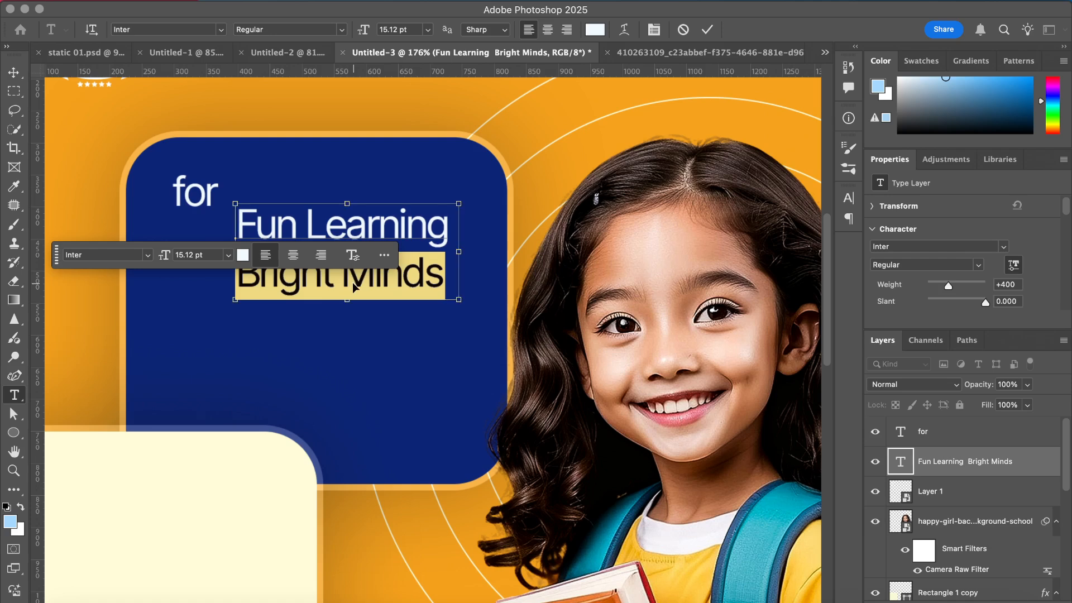
key(BackSpace)
key(BackSpace)
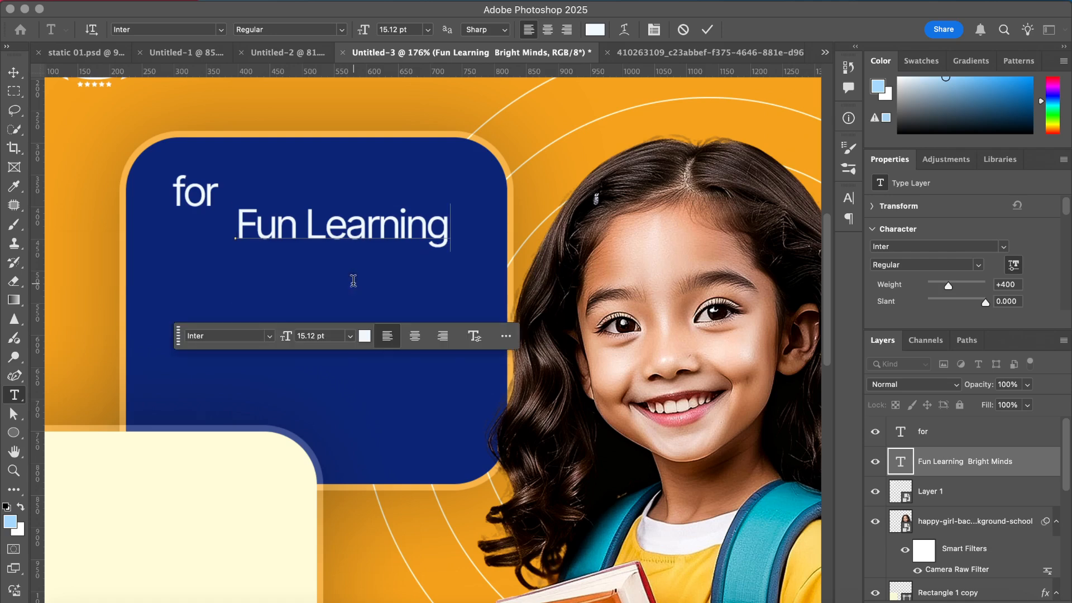
click(707, 29)
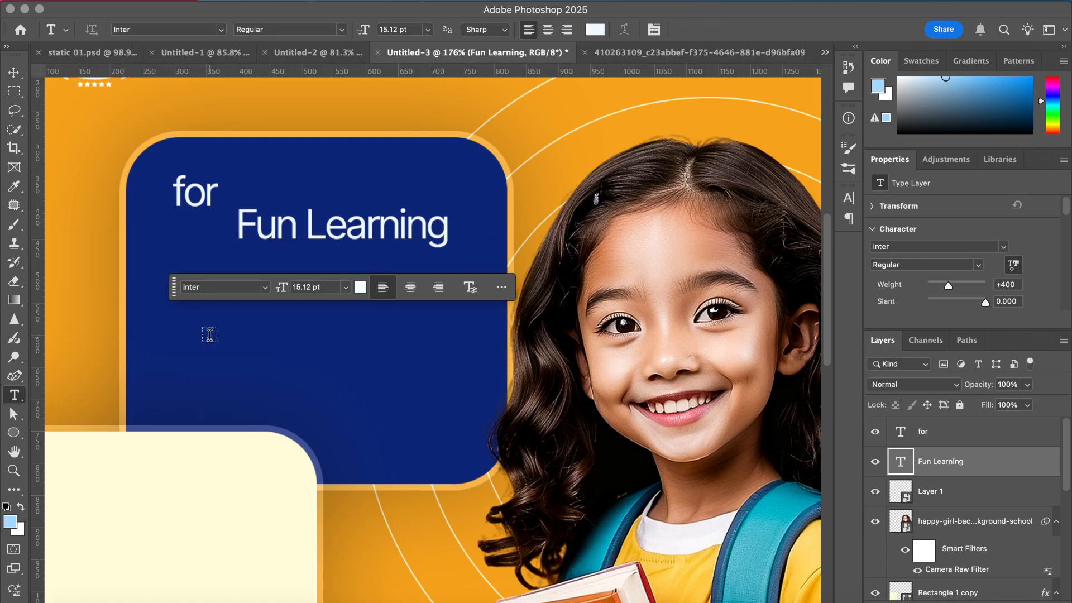
click(216, 363)
key(ctrl+v)
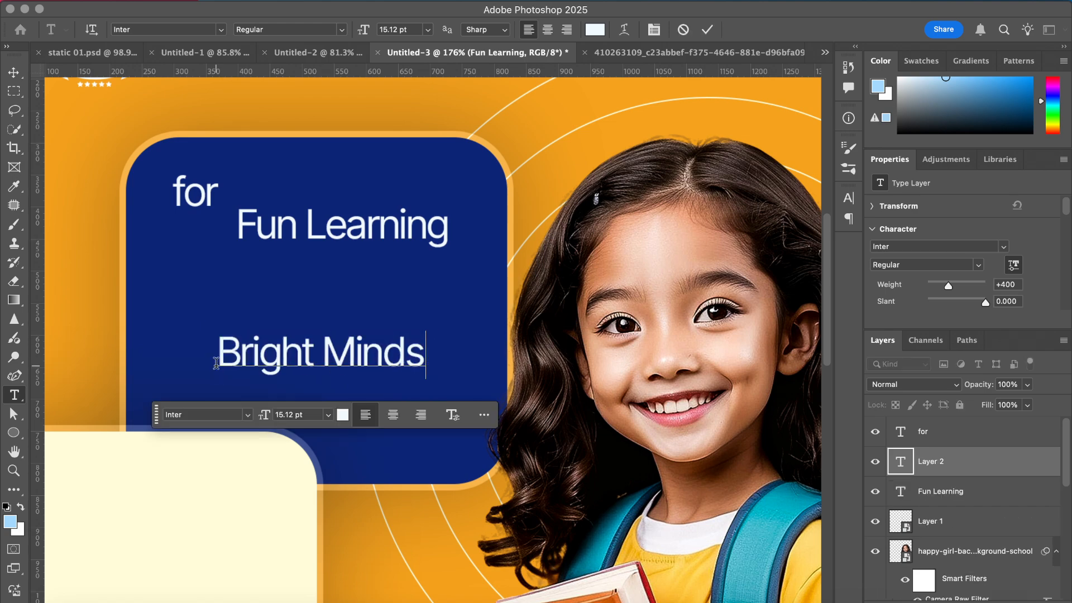
click(708, 29)
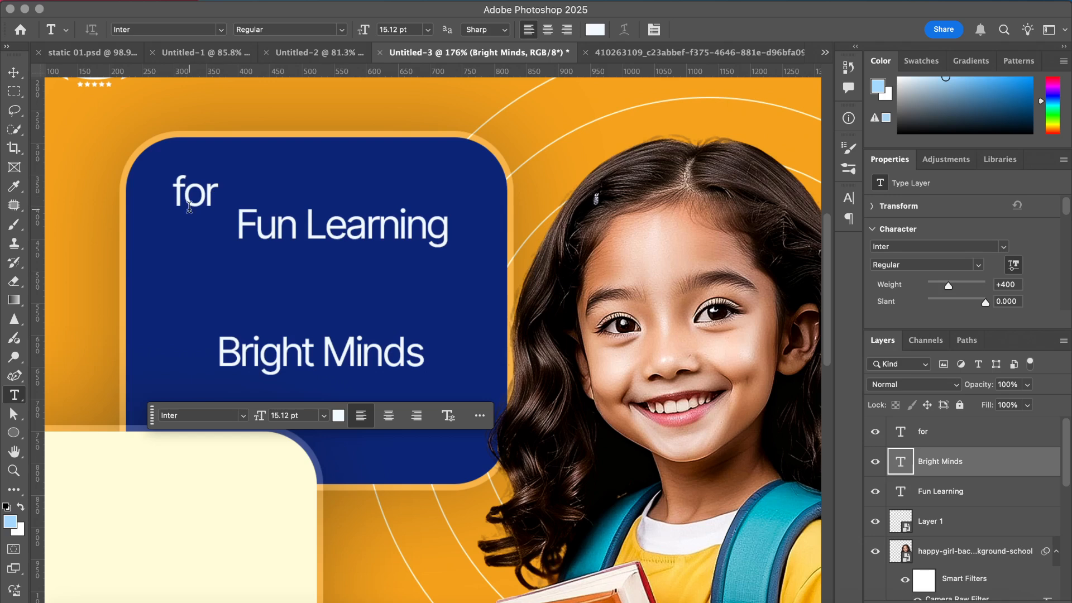
- Move the word "for" to the navy panel's left edge, just below the "Fun Learning" line
click(13, 72)
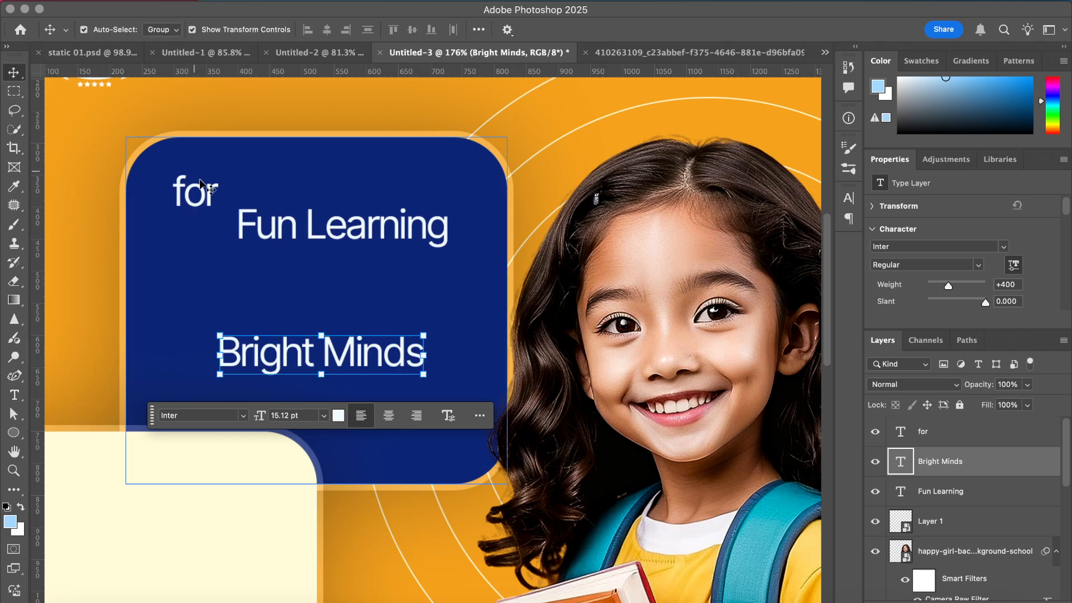
drag(214, 198, 177, 270)
- Set the "Fun Learning" text in the Banana Regular font and mark that font as a favourite
click(419, 239)
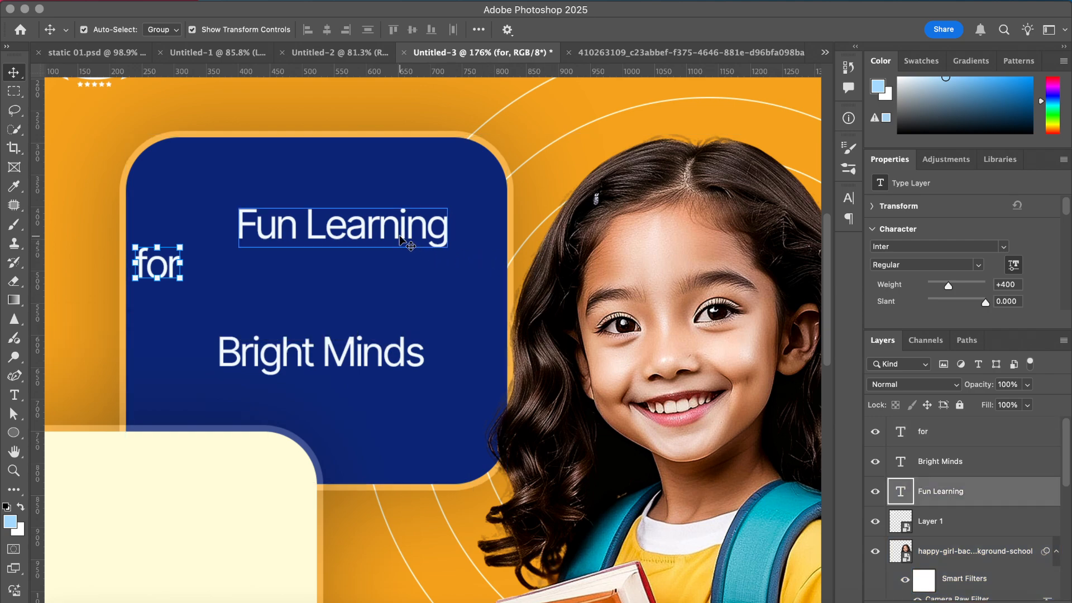
click(848, 199)
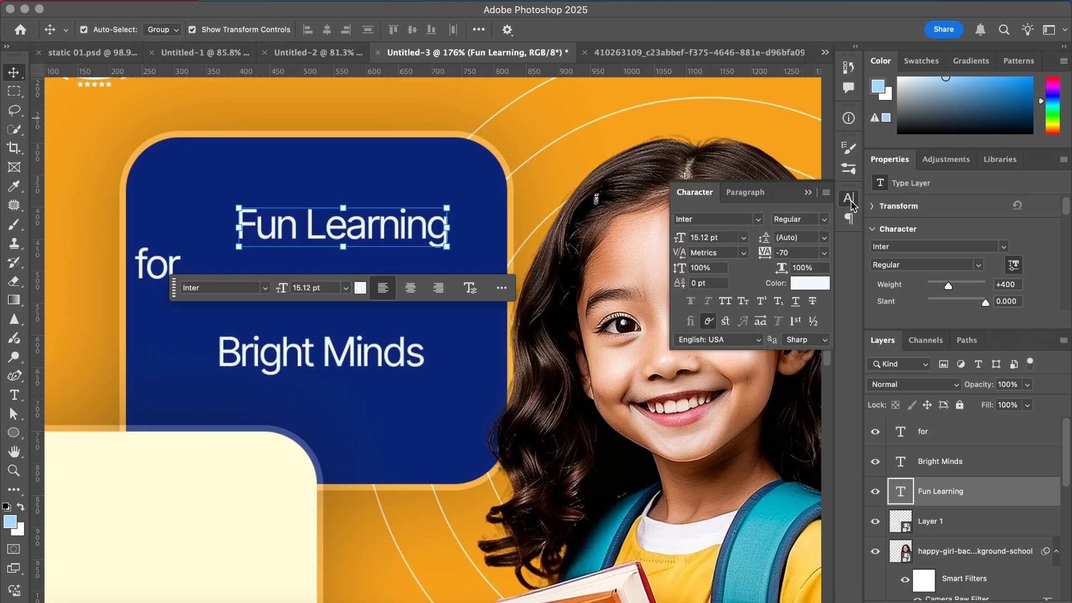
click(758, 219)
scroll(855, 364, down, 5)
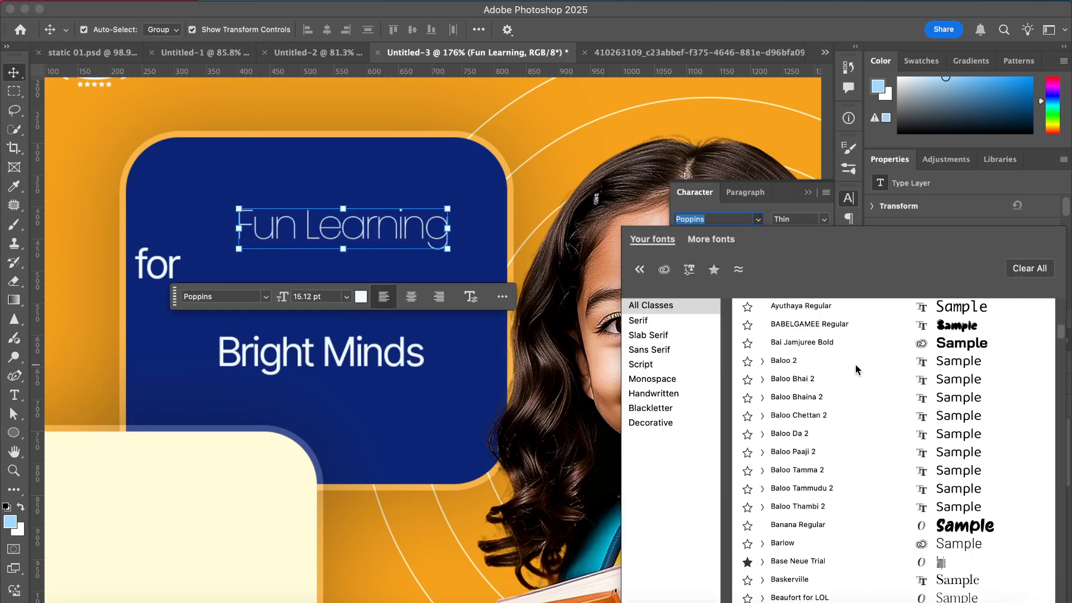
scroll(883, 399, up, 2)
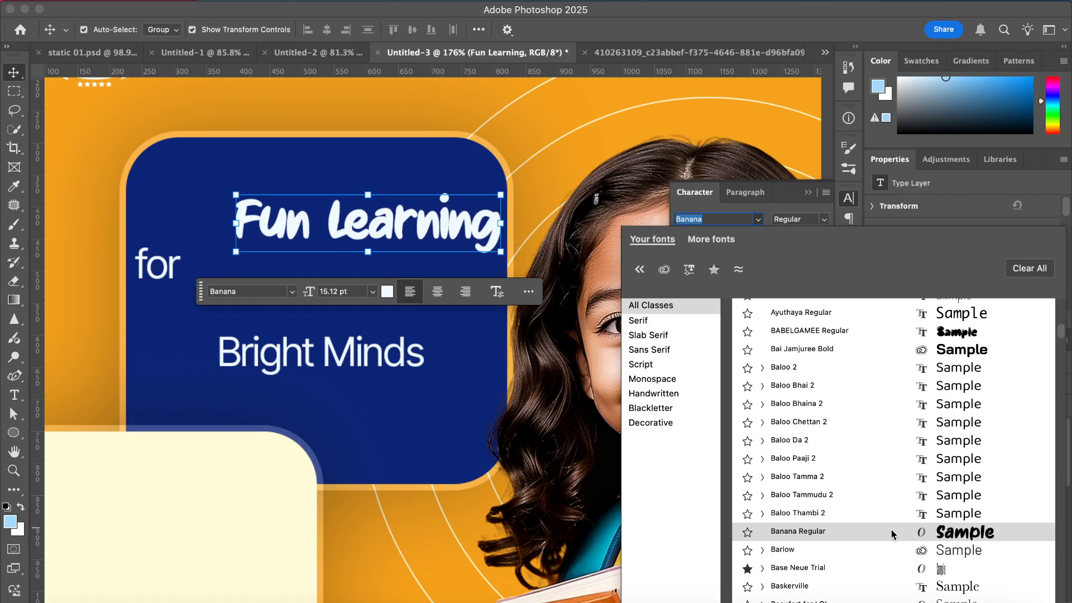
click(748, 532)
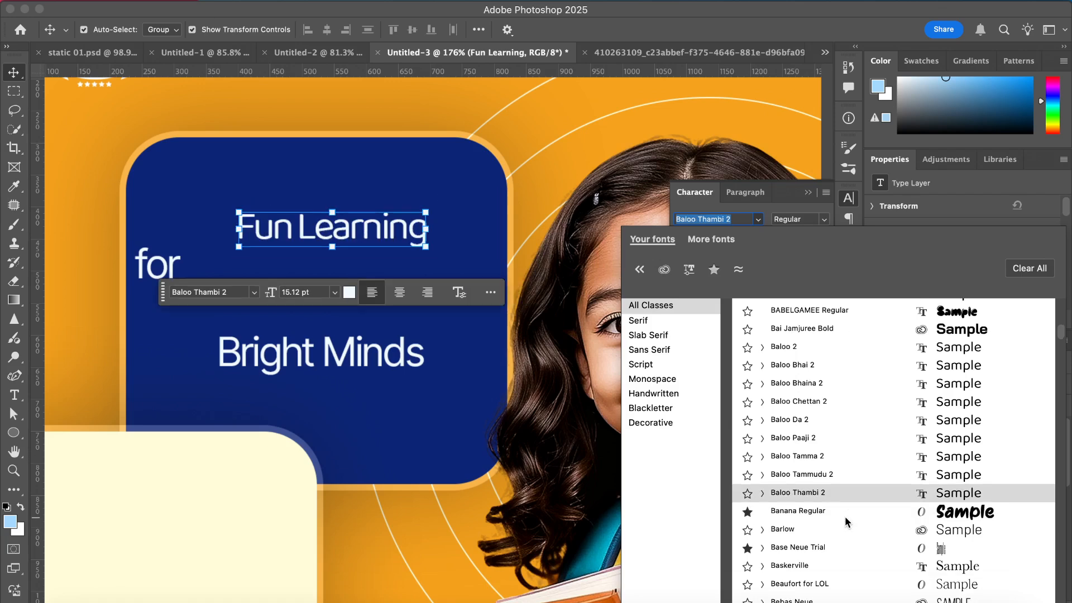
scroll(845, 516, down, 3)
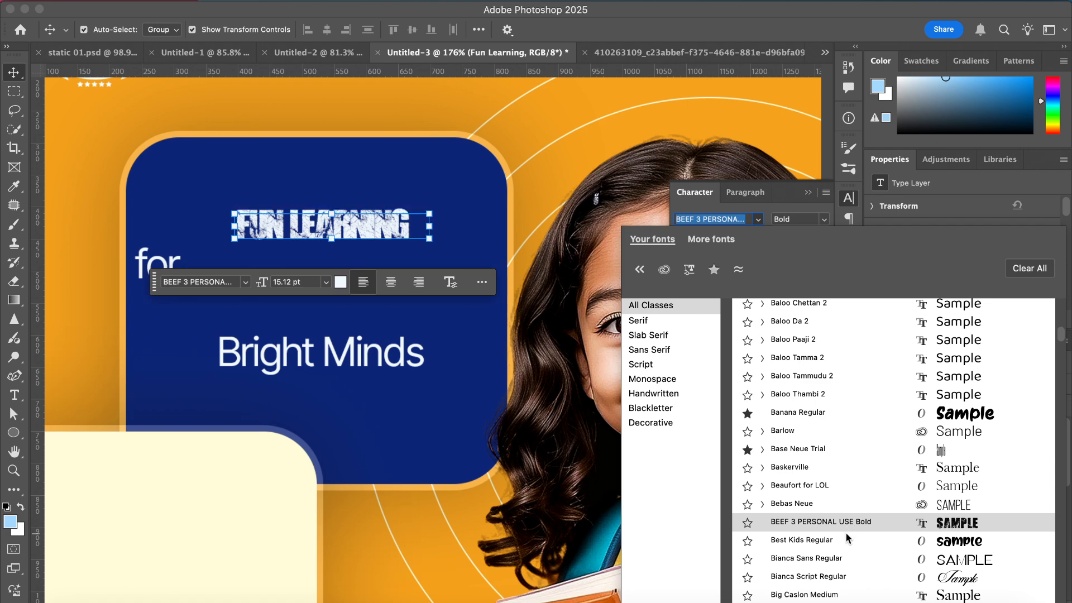
scroll(847, 536, down, 1)
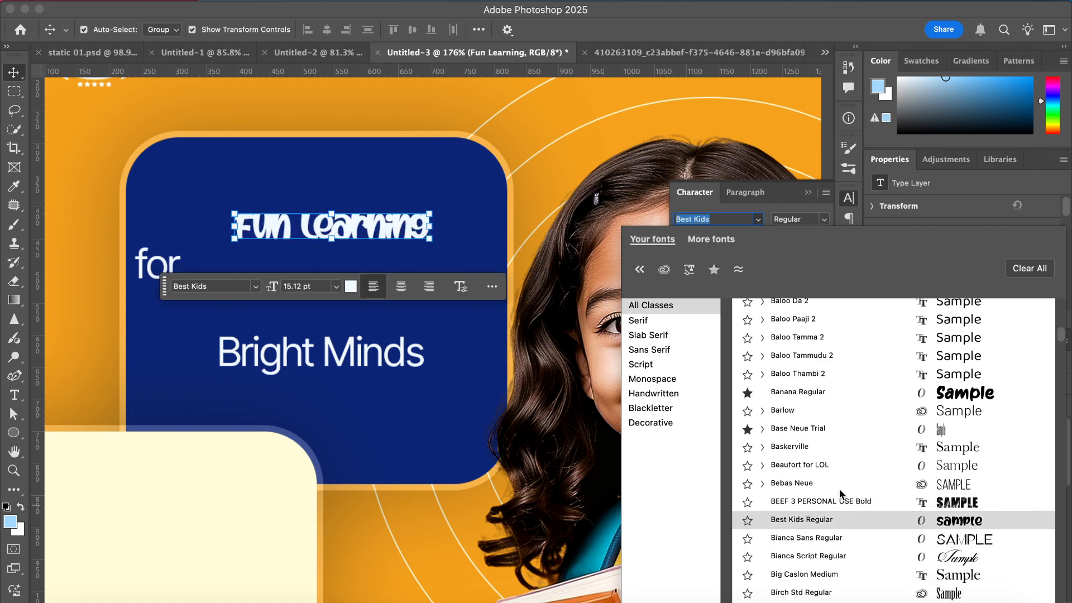
click(835, 399)
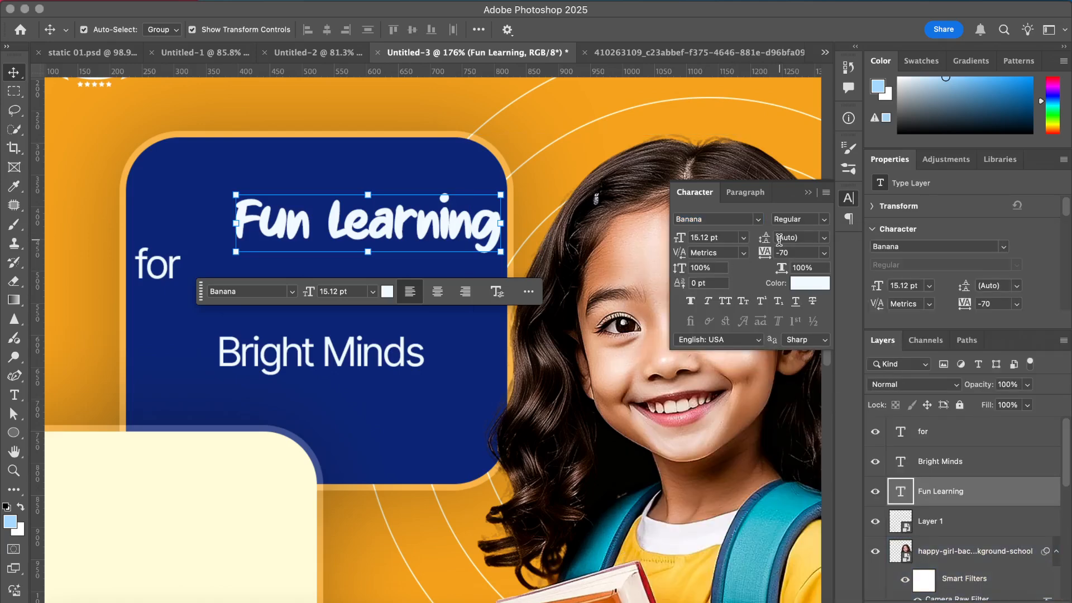
- Set the tracking of the "Fun Learning" text to 0
drag(765, 254, 769, 255)
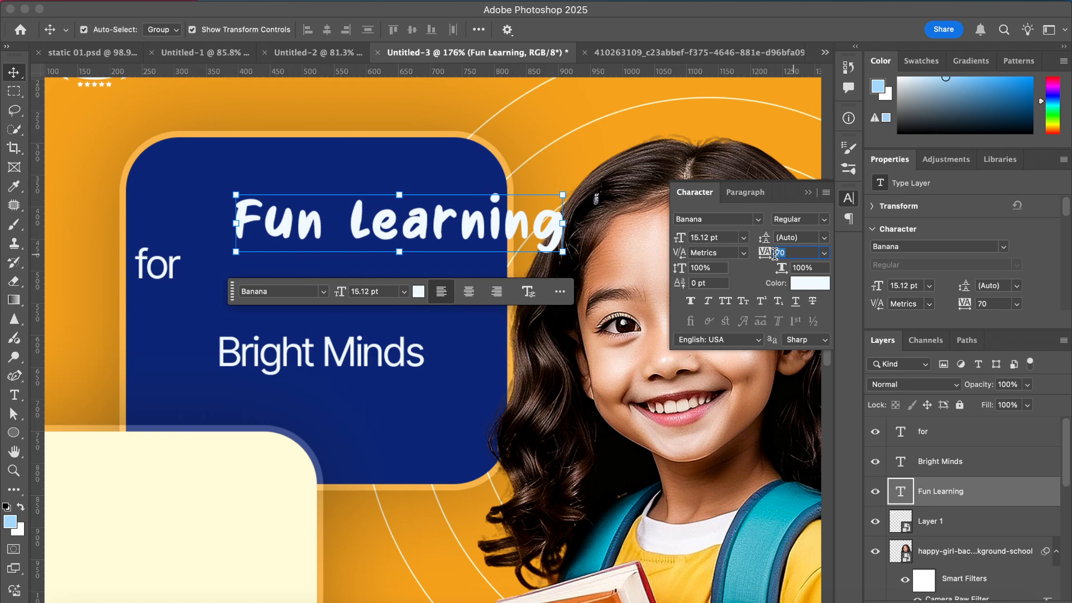
key(Return)
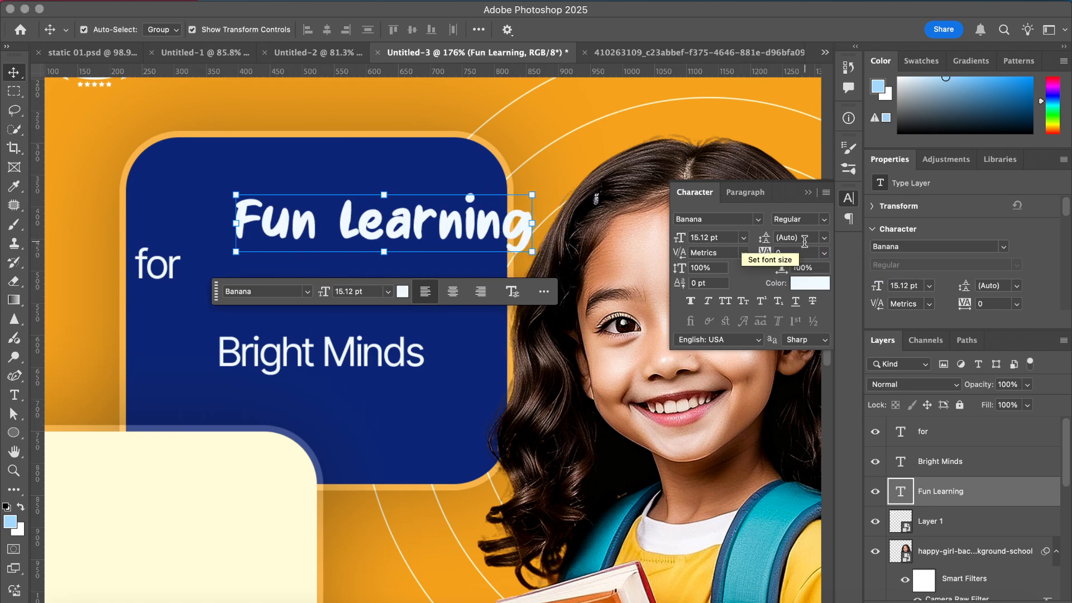
- Preview playful fonts on the "Fun Learning" text and mark Luckiest Guy Regular as a favourite
click(758, 220)
scroll(868, 416, down, 15)
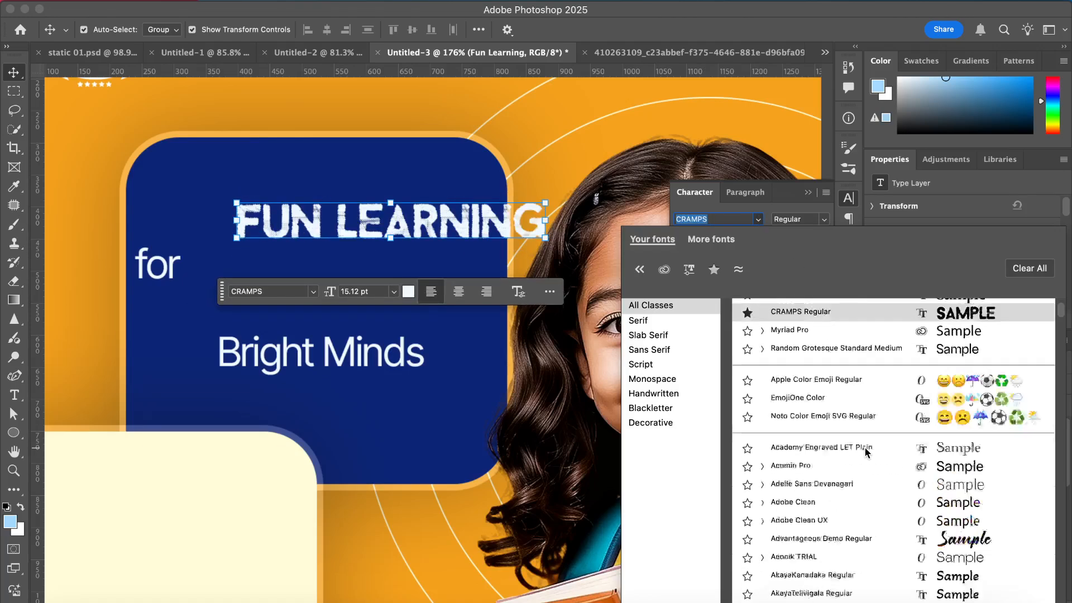
click(862, 478)
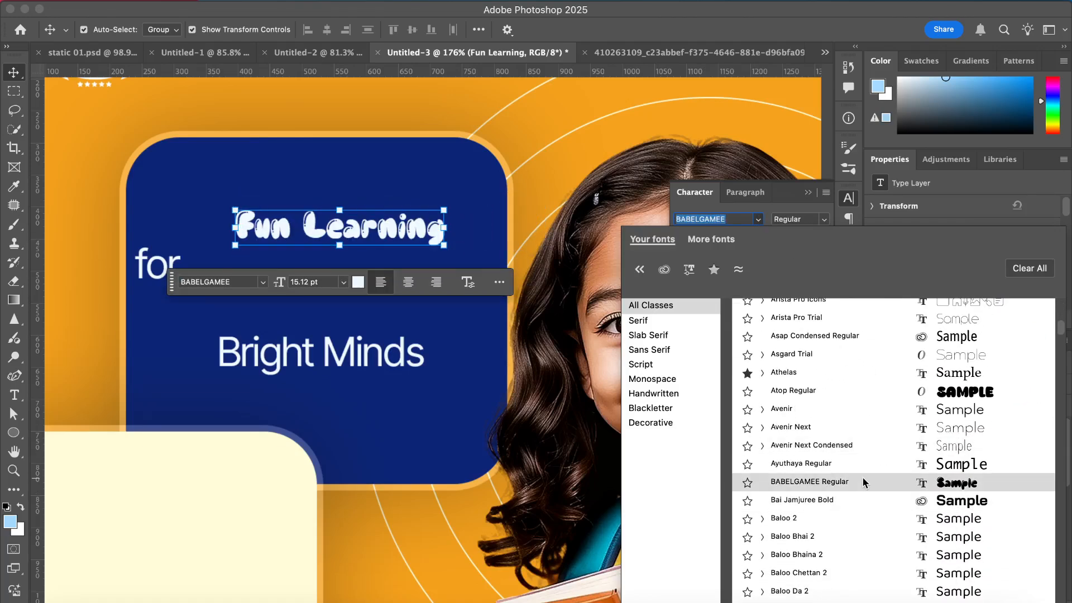
scroll(869, 563, down, 8)
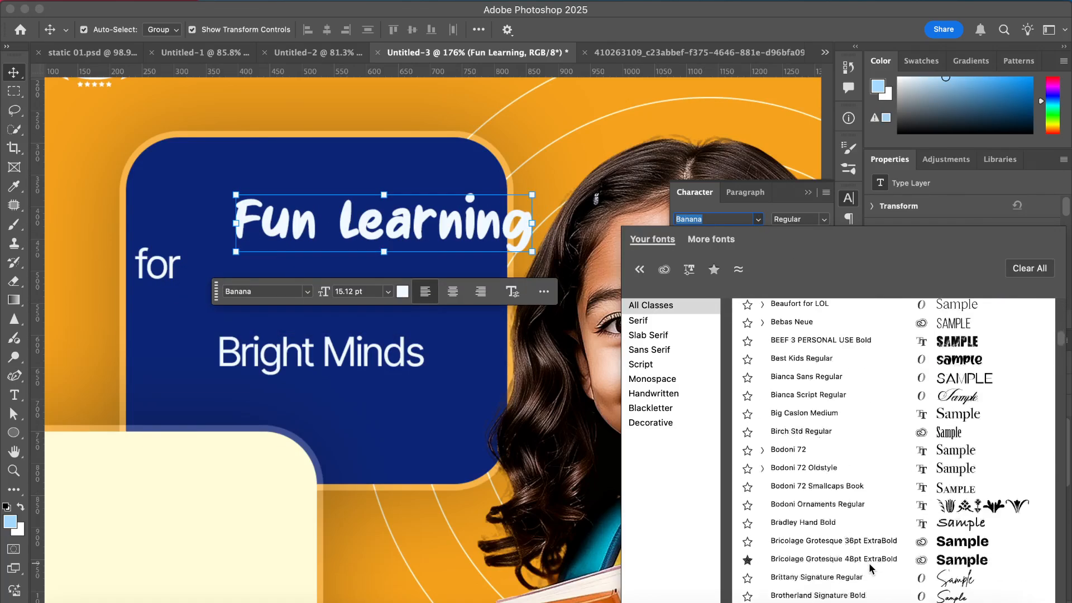
click(905, 471)
scroll(907, 461, up, 2)
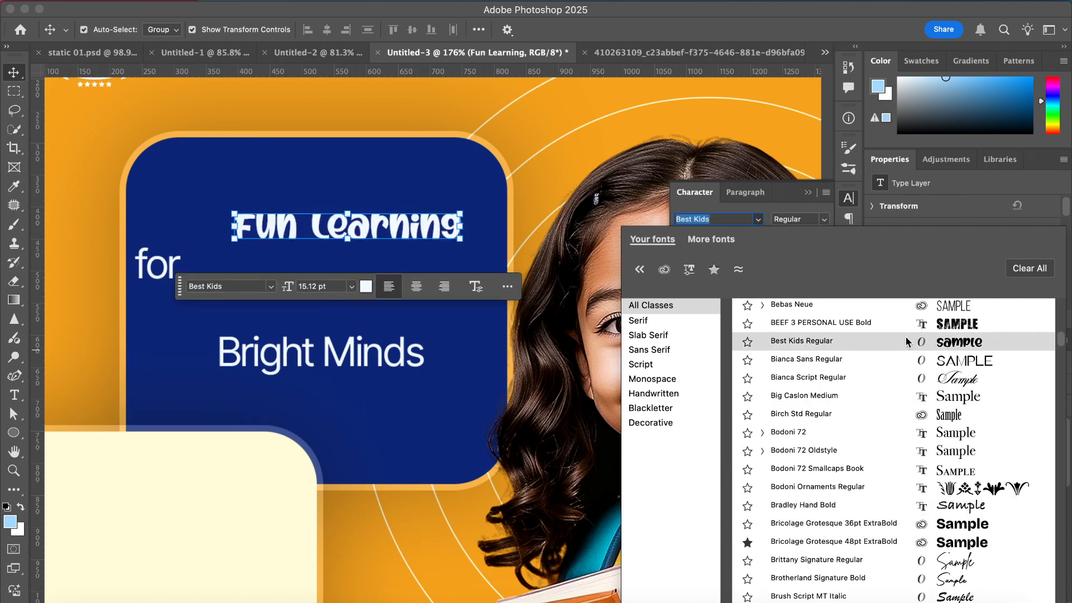
scroll(904, 469, down, 10)
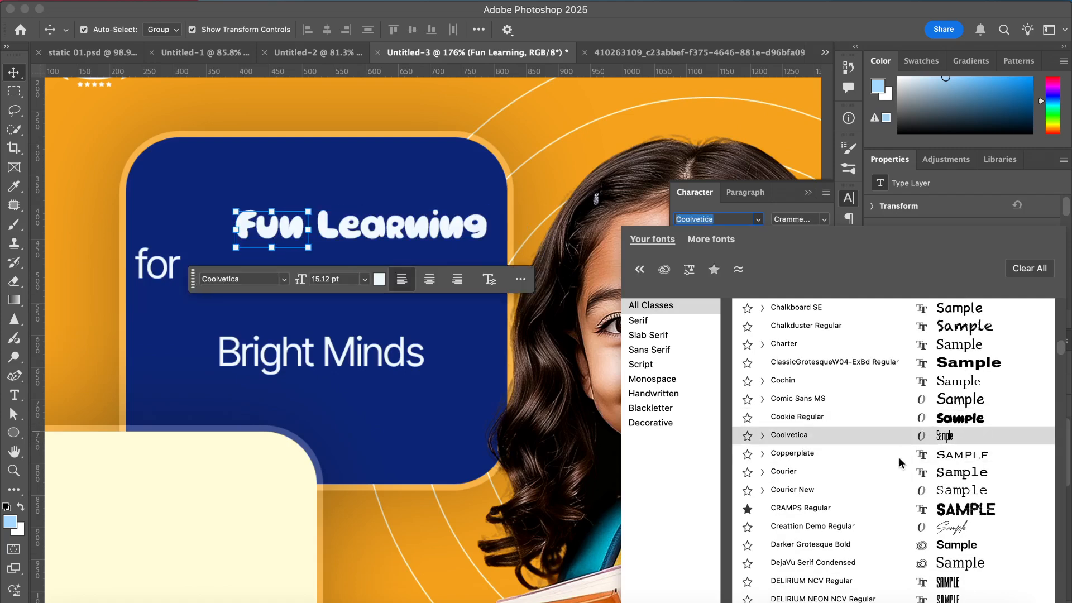
scroll(907, 503, down, 15)
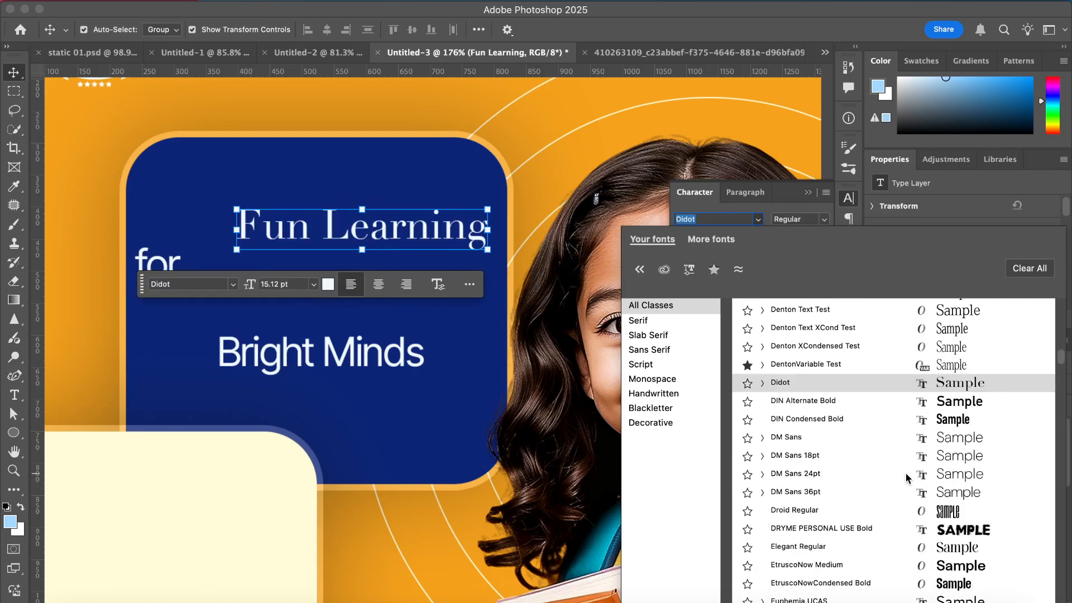
scroll(906, 351, up, 5)
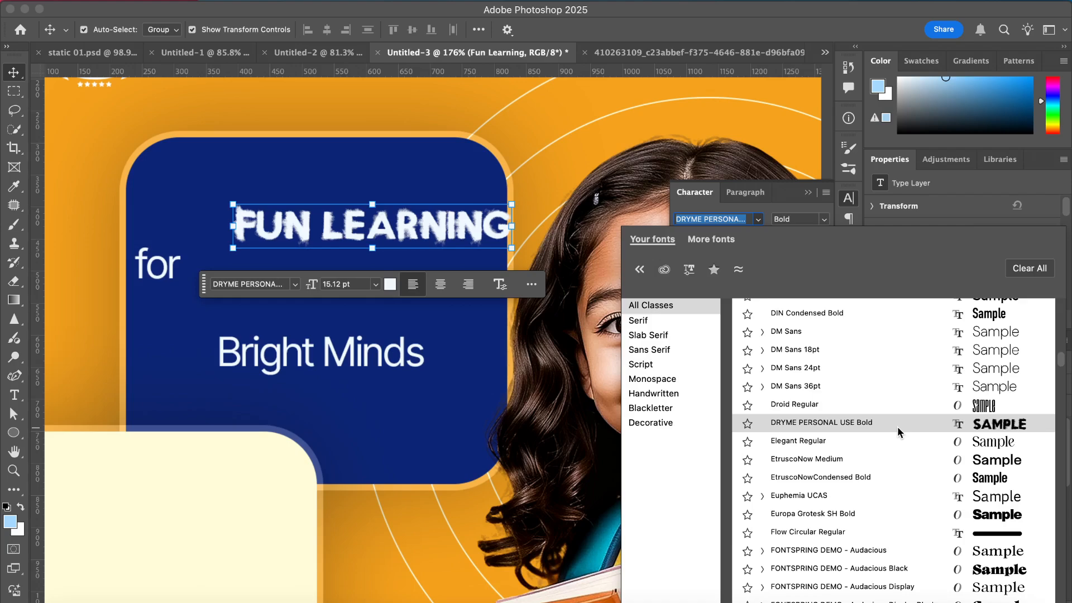
scroll(897, 427, down, 15)
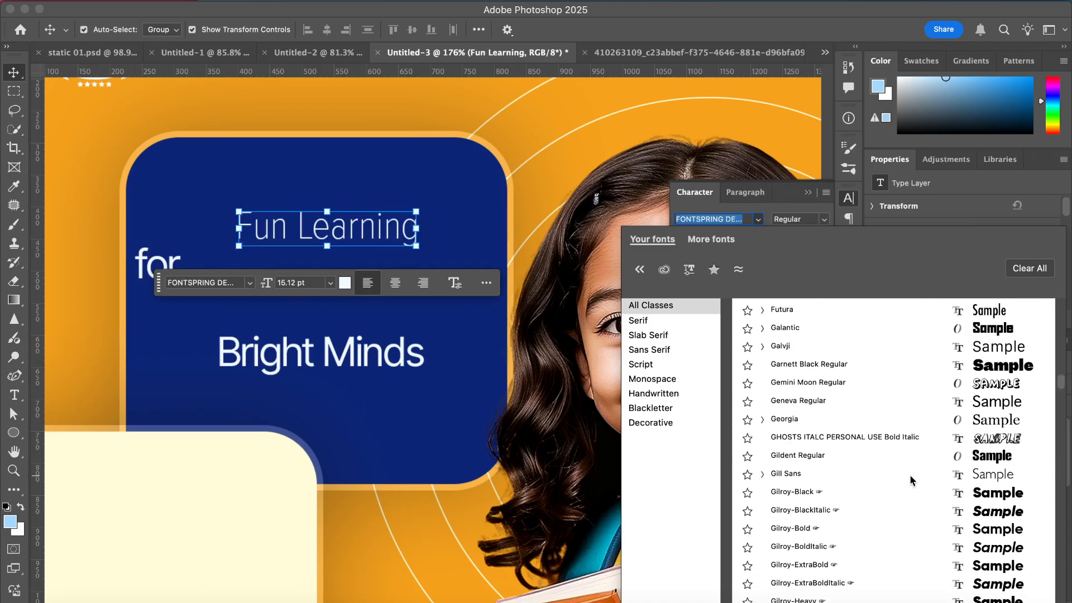
scroll(907, 458, up, 3)
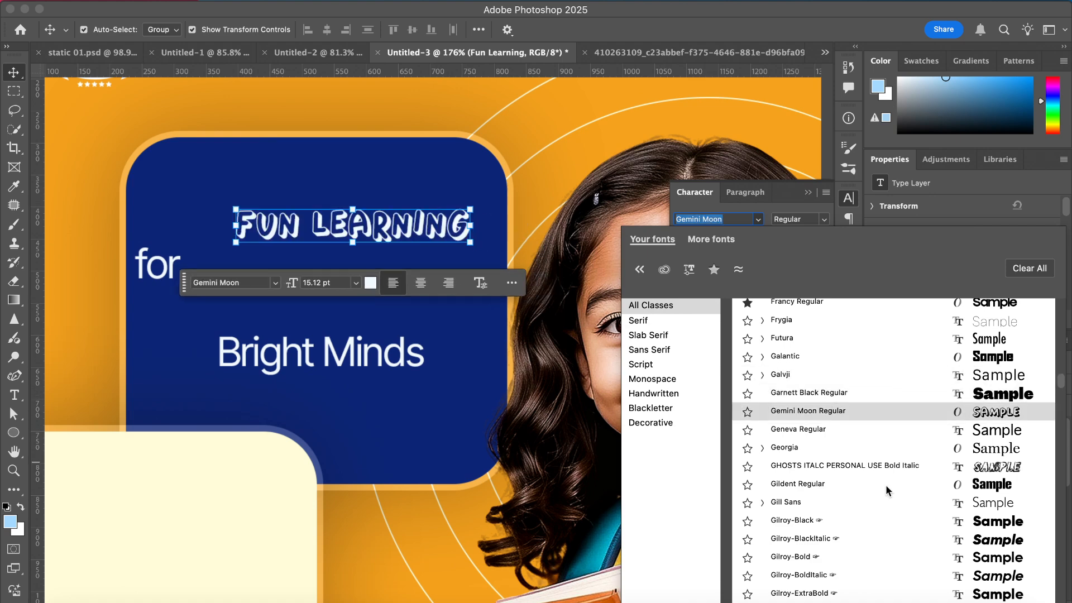
scroll(880, 468, down, 8)
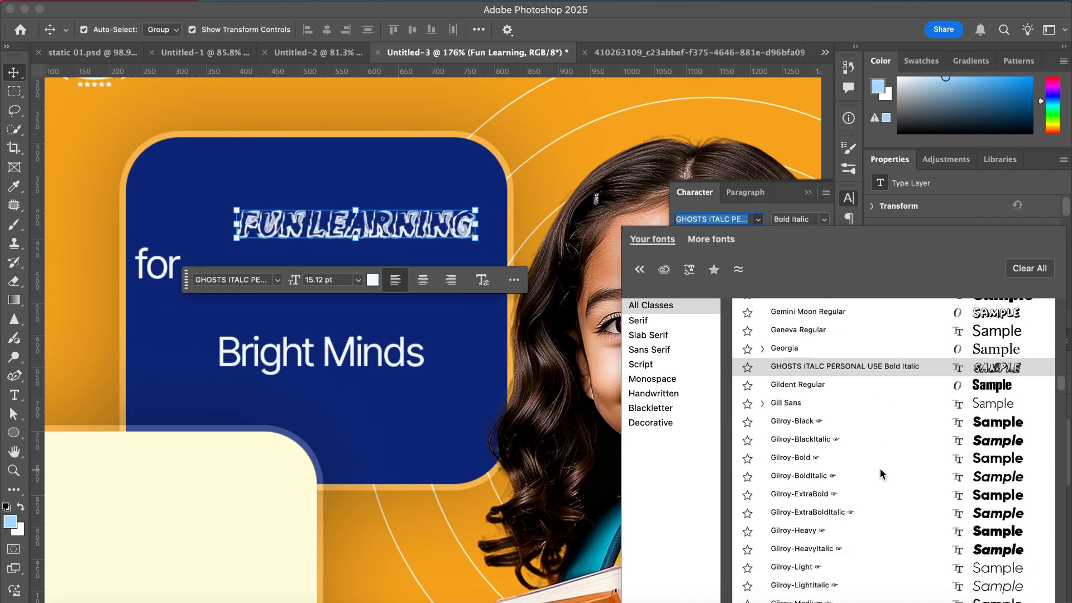
scroll(893, 476, down, 10)
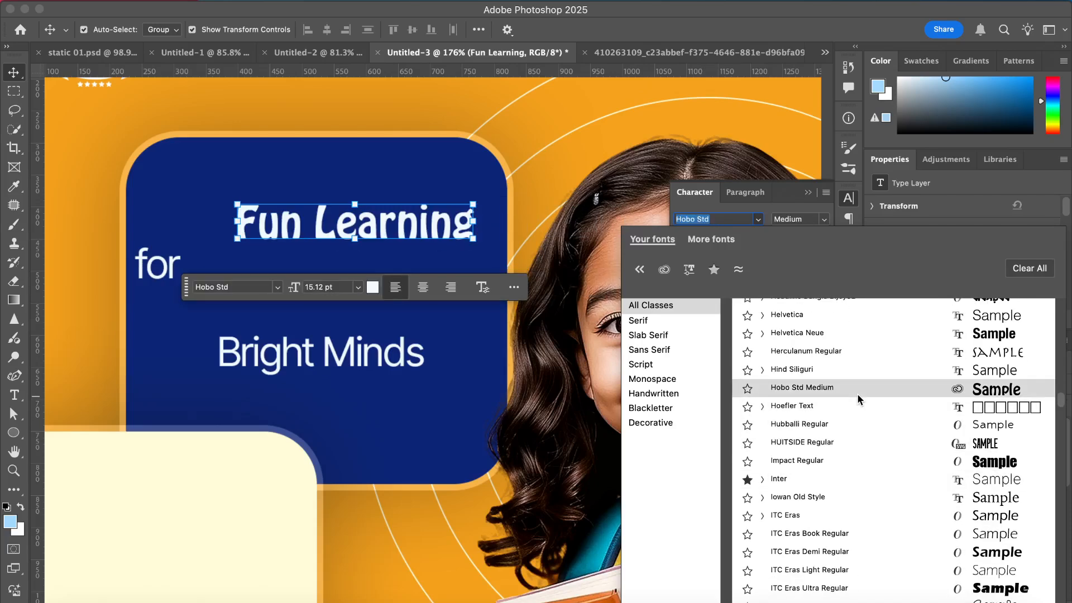
scroll(864, 506, down, 3)
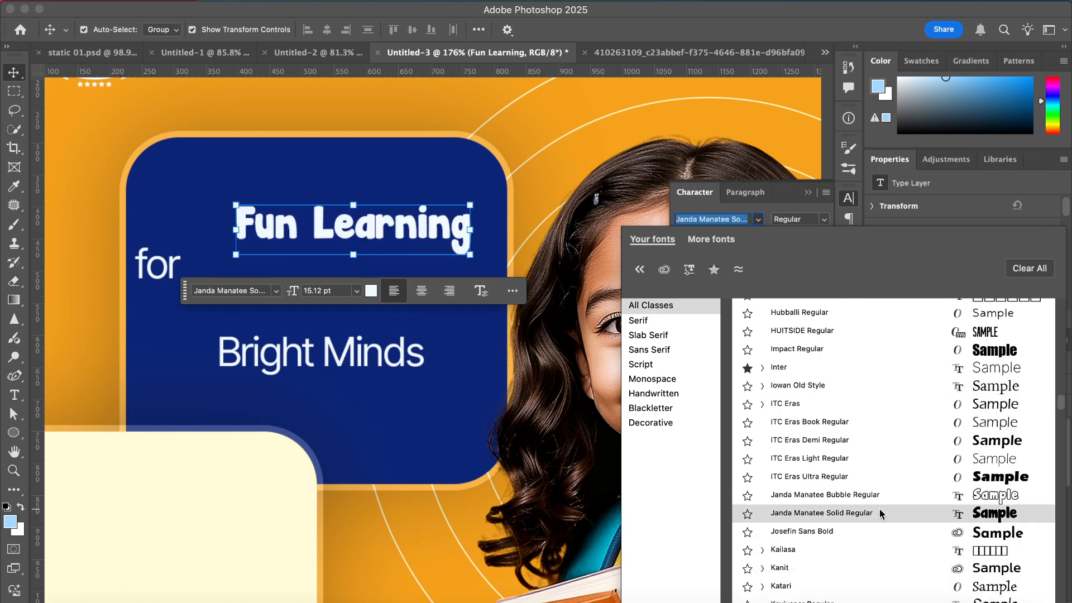
scroll(879, 508, down, 8)
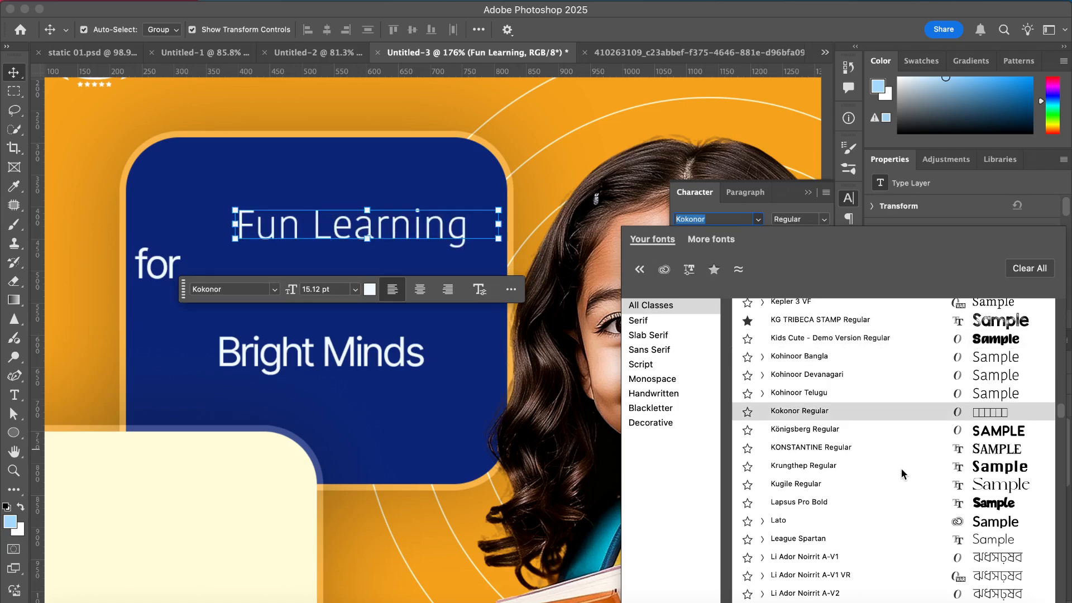
scroll(903, 497, down, 10)
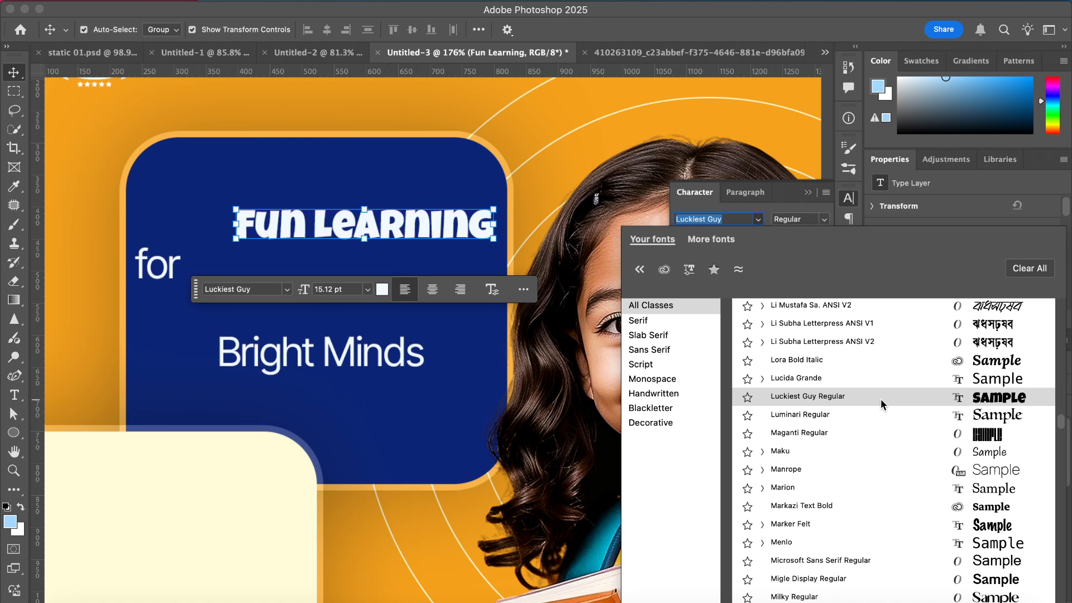
click(748, 399)
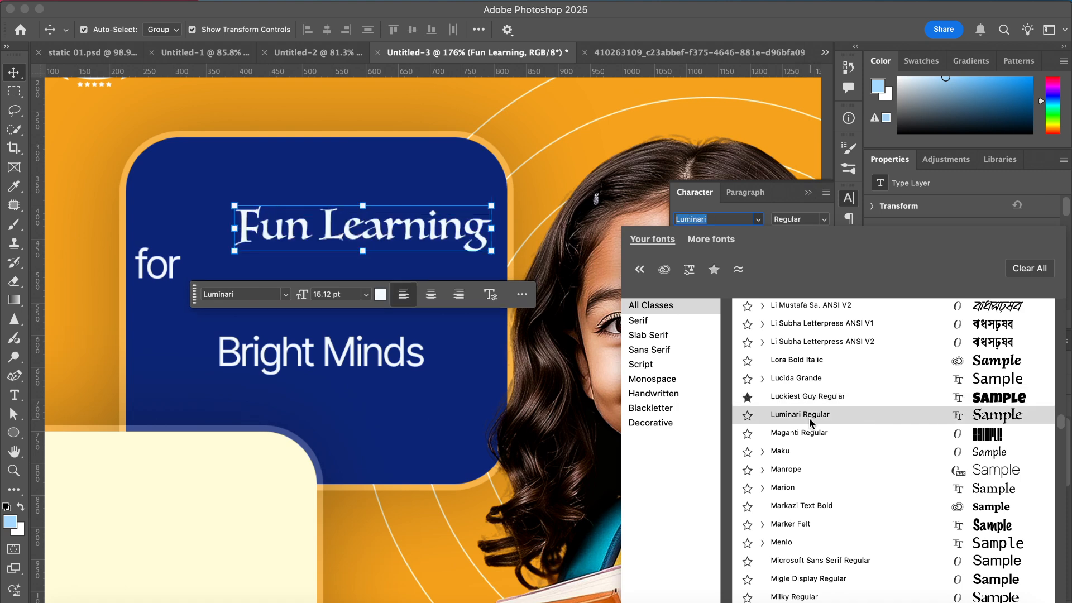
- Continue through the font list and set the "Fun Learning" text in Wicked Mouse Regular
scroll(809, 418, down, 1)
scroll(854, 530, down, 3)
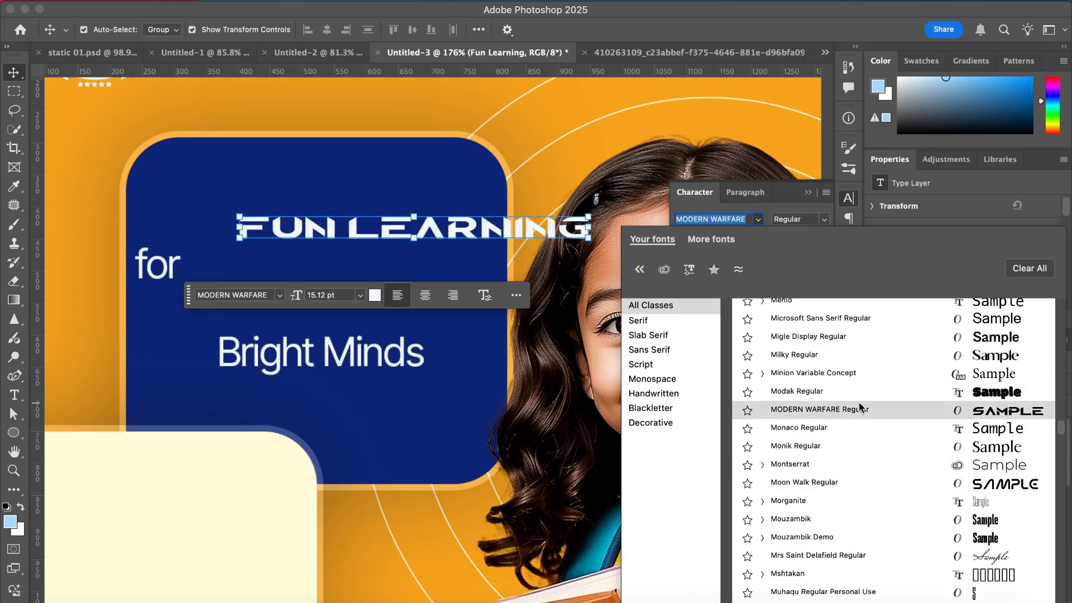
scroll(869, 489, down, 10)
scroll(871, 489, down, 15)
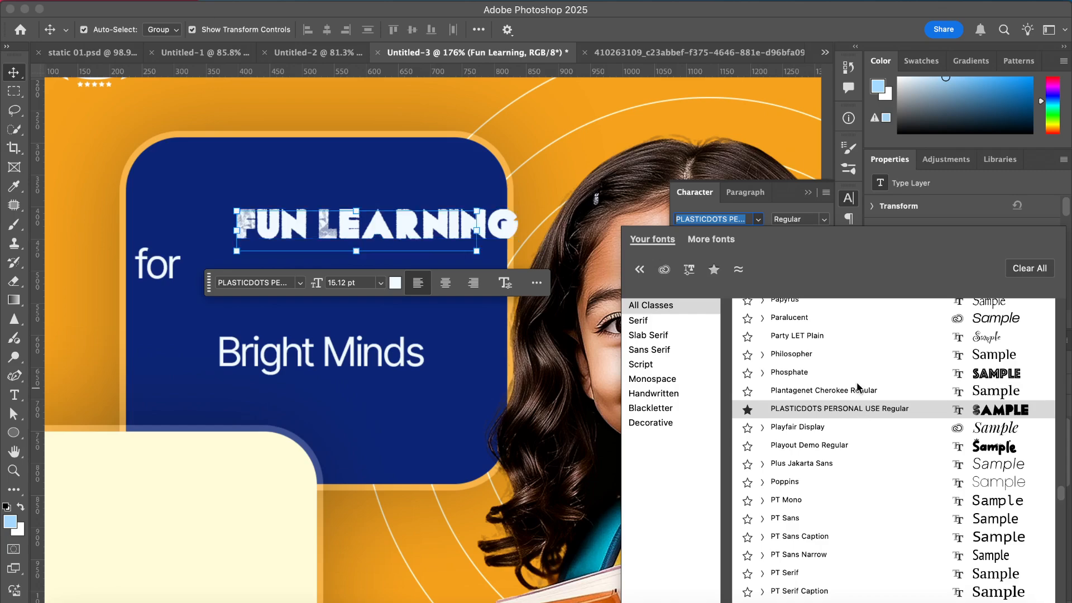
scroll(862, 447, down, 10)
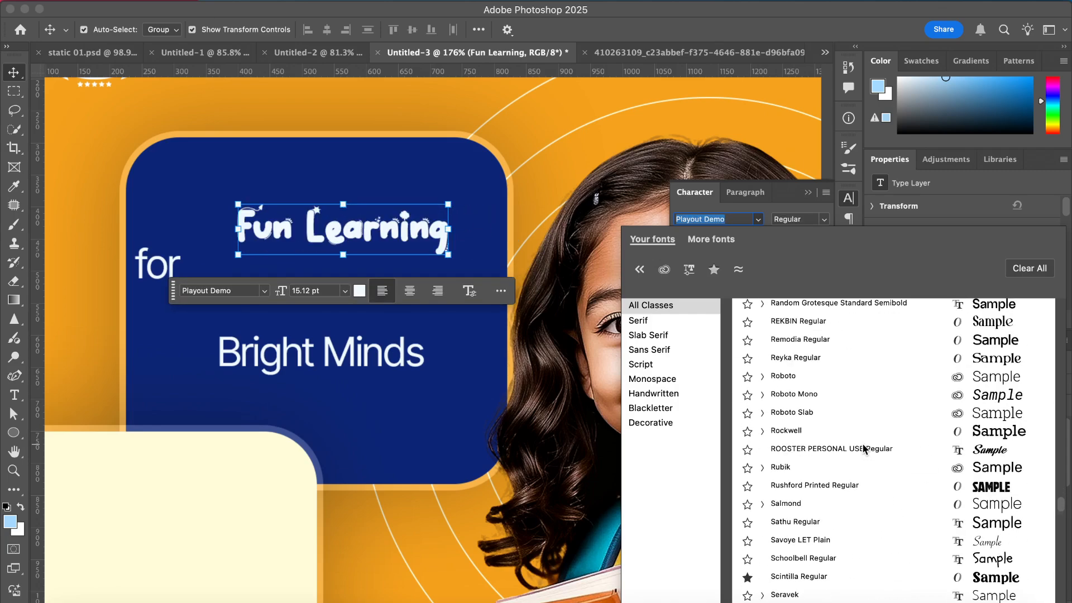
scroll(858, 472, down, 5)
scroll(858, 475, down, 2)
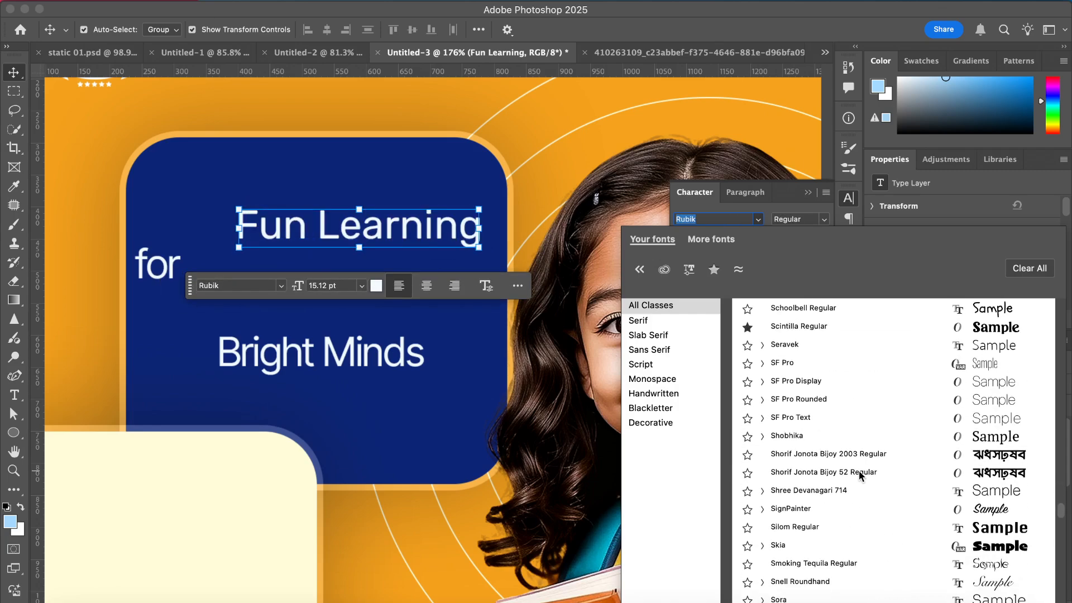
scroll(876, 544, down, 10)
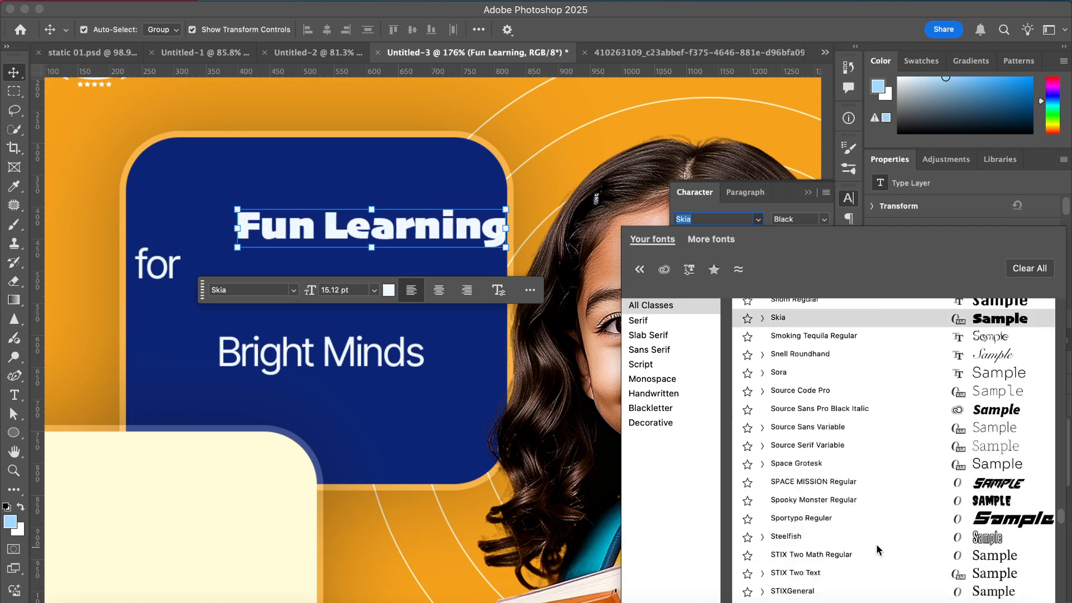
scroll(892, 494, up, 4)
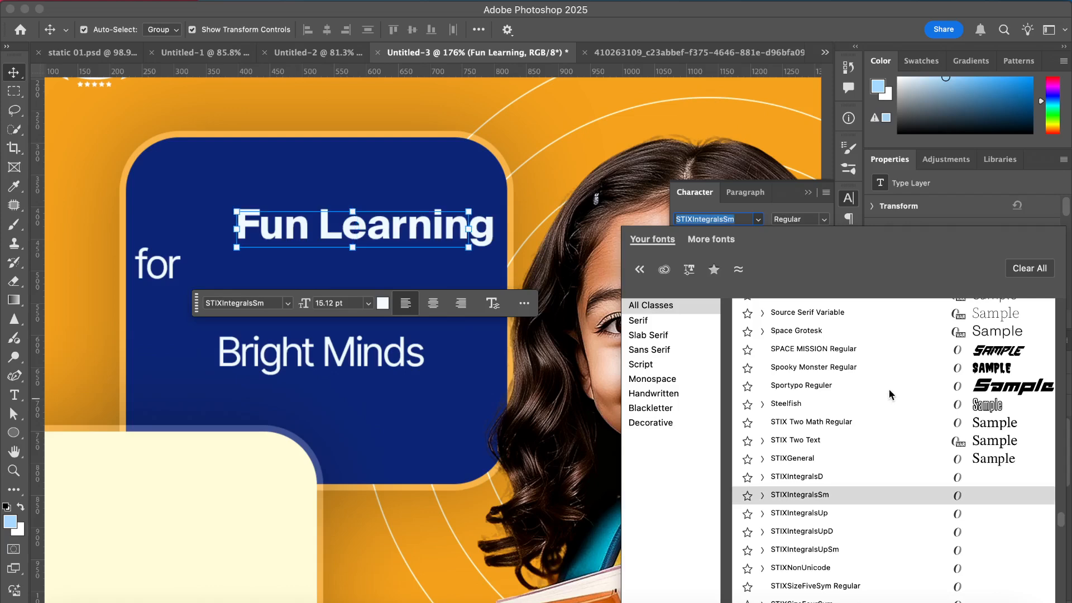
scroll(888, 391, down, 3)
scroll(888, 391, down, 8)
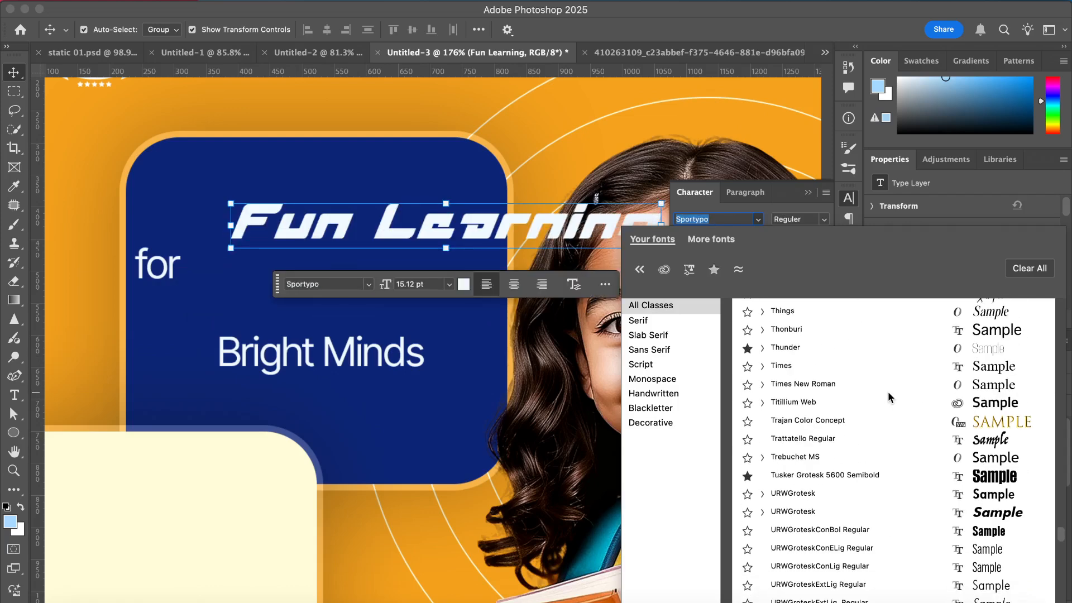
scroll(883, 437, down, 8)
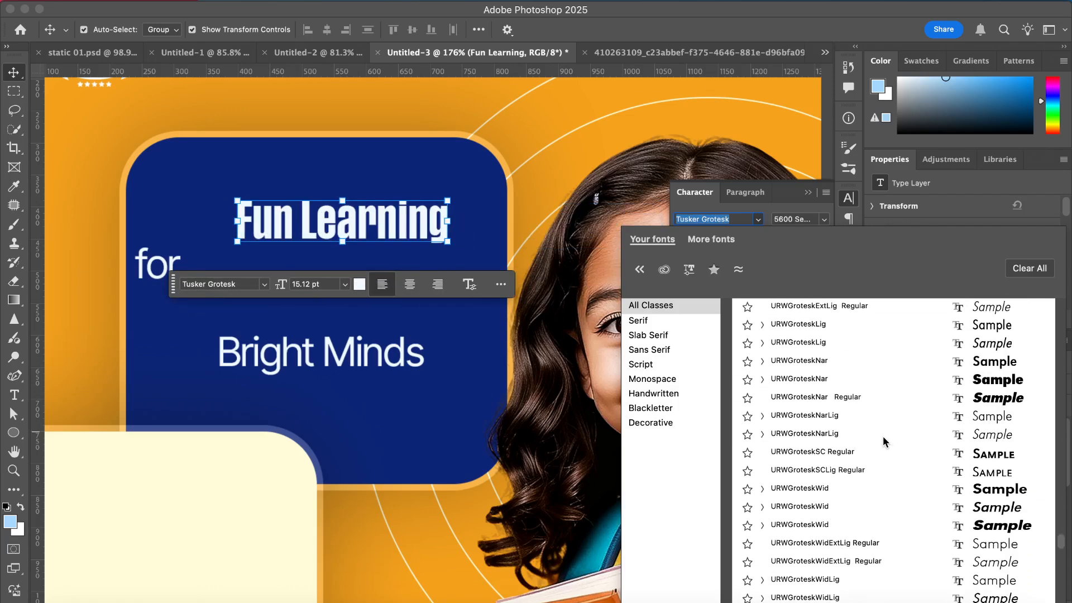
scroll(899, 493, down, 4)
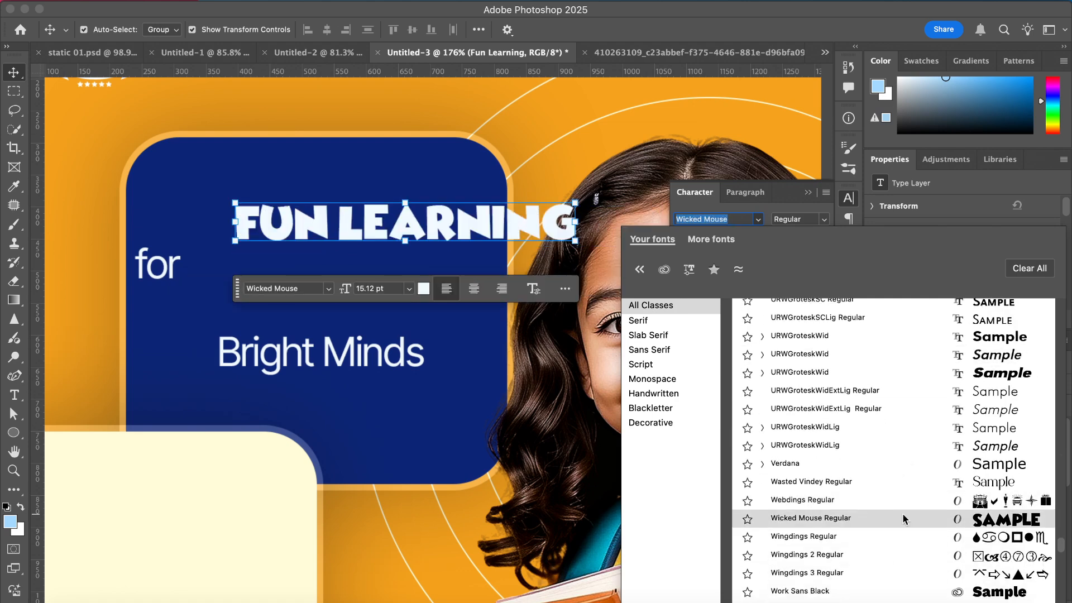
click(902, 518)
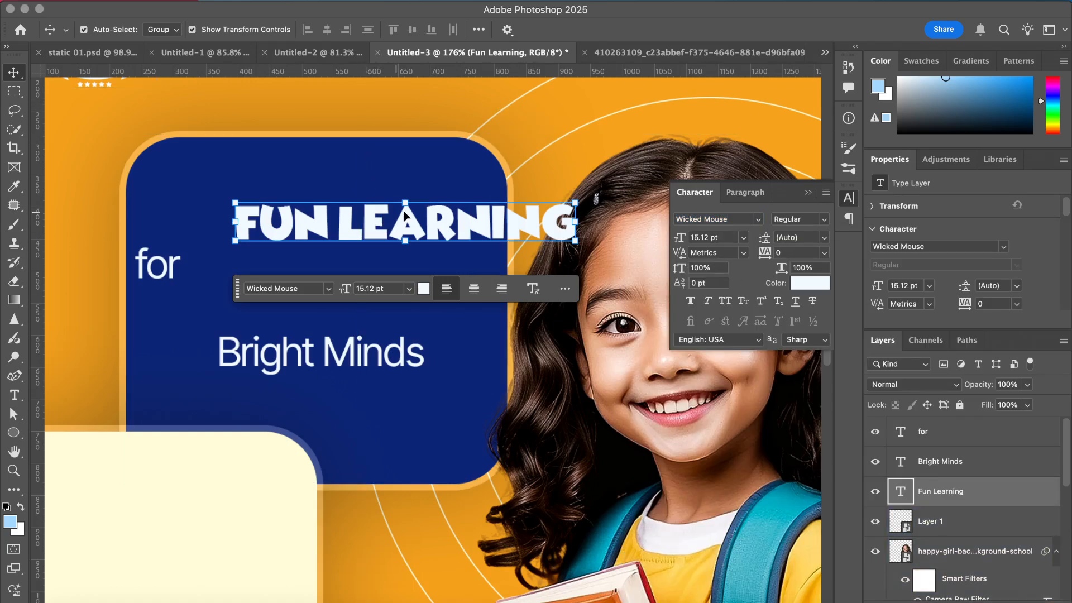
- Shift the "Fun Learning" text toward the navy panel's left side and break it onto two lines before "Learning"
drag(373, 225, 335, 222)
double_click(310, 227)
click(302, 223)
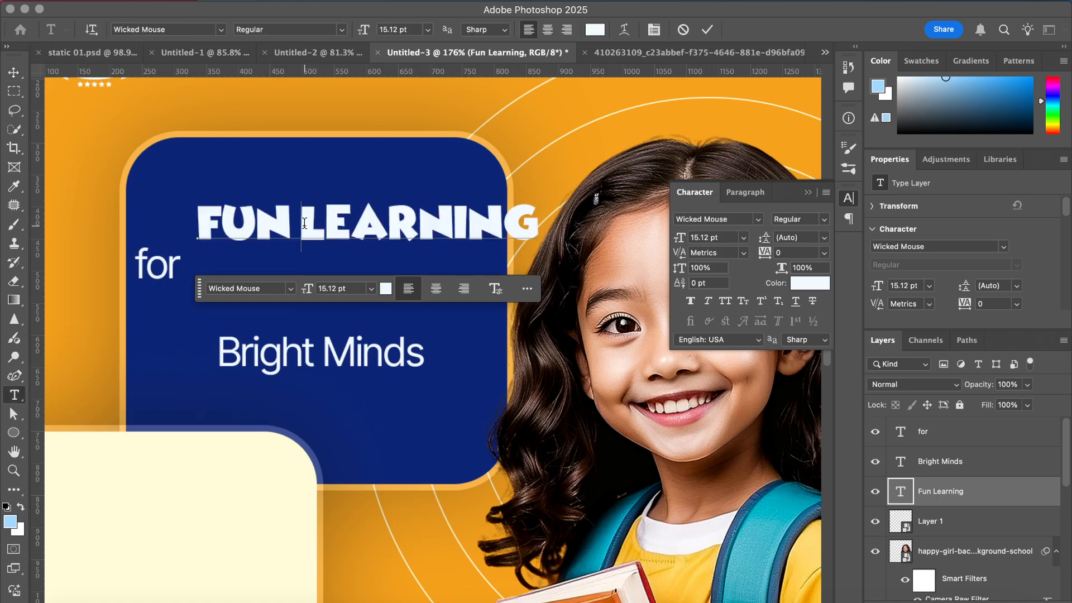
key(Return)
key(Escape)
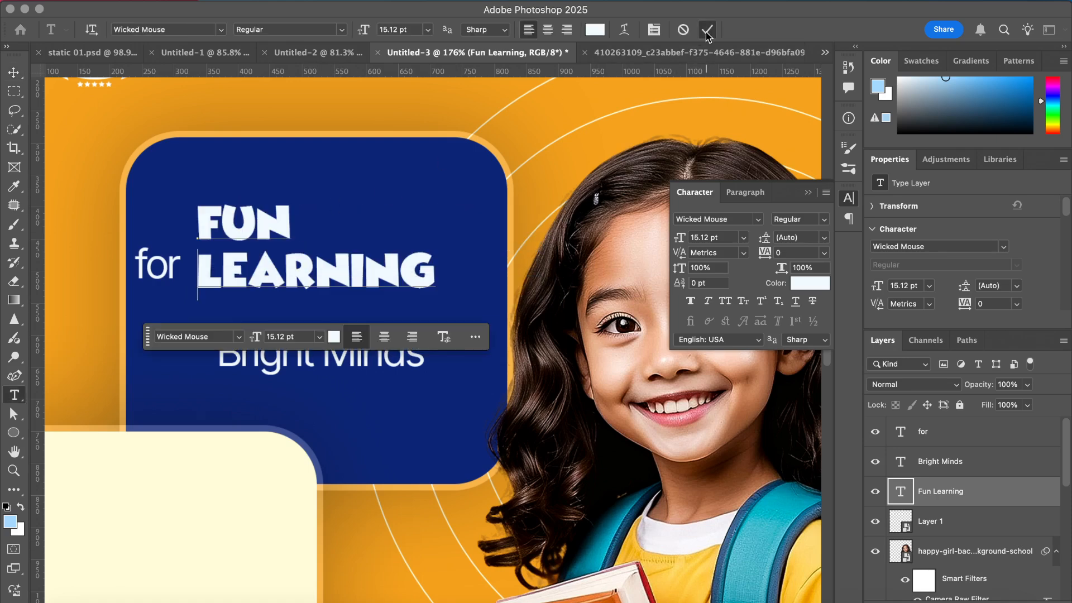
- Arrange the headline with "for" to the right of "Learning" and "Bright Minds" left-aligned beneath "Fun Learning"
key(v)
drag(144, 271, 474, 277)
mouse_move(255, 241)
mouse_down()
mouse_move(225, 223)
mouse_move(236, 237)
mouse_up()
drag(346, 354, 322, 349)
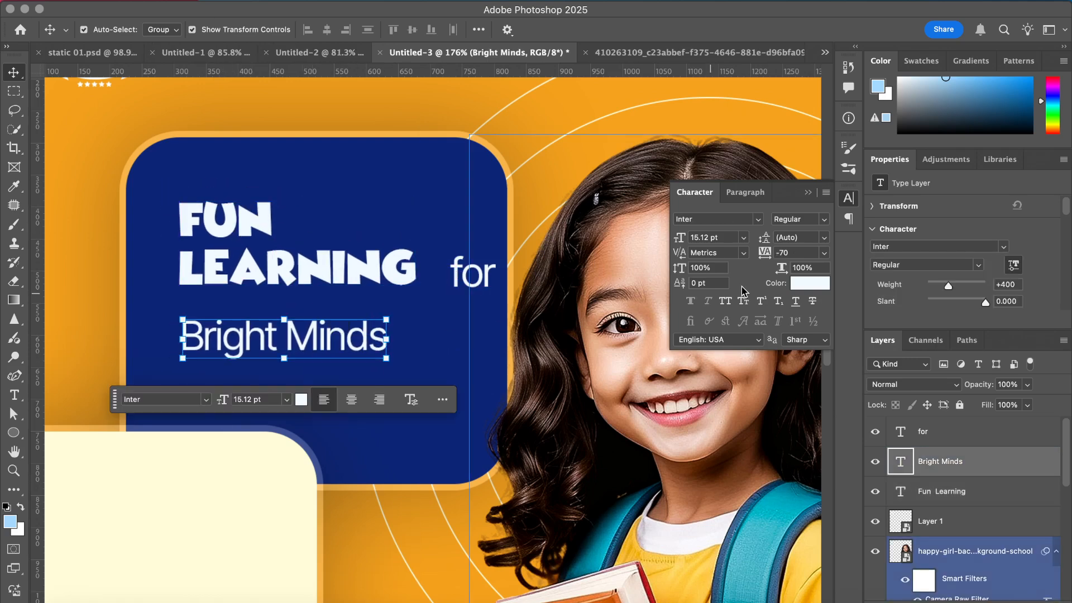
- Try the Wicked Mouse Regular font with tracking 0 on the "Bright Minds" text, and undo both changes
click(757, 220)
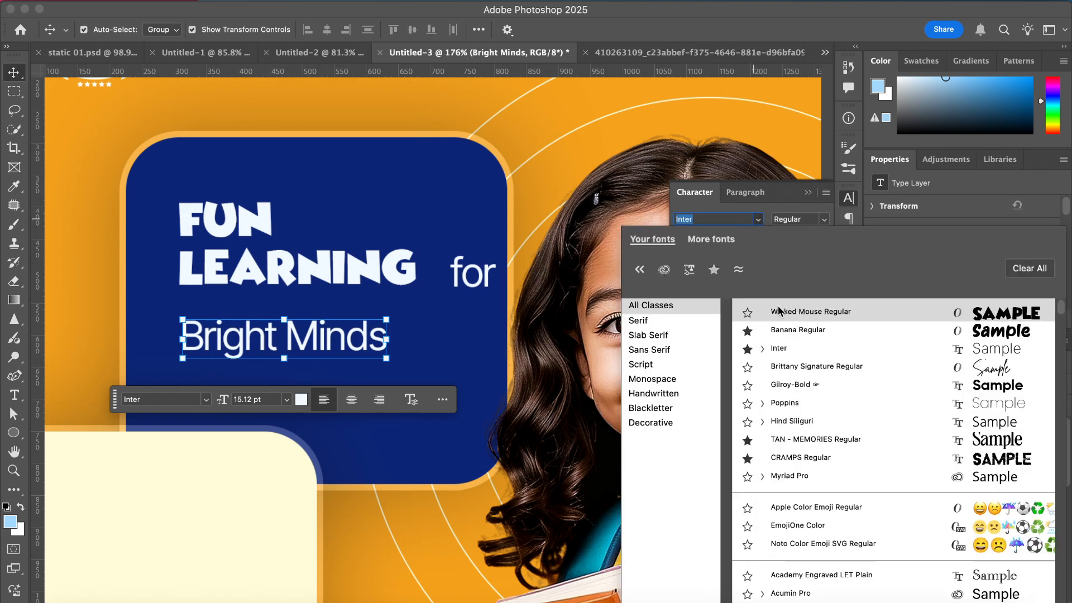
click(779, 311)
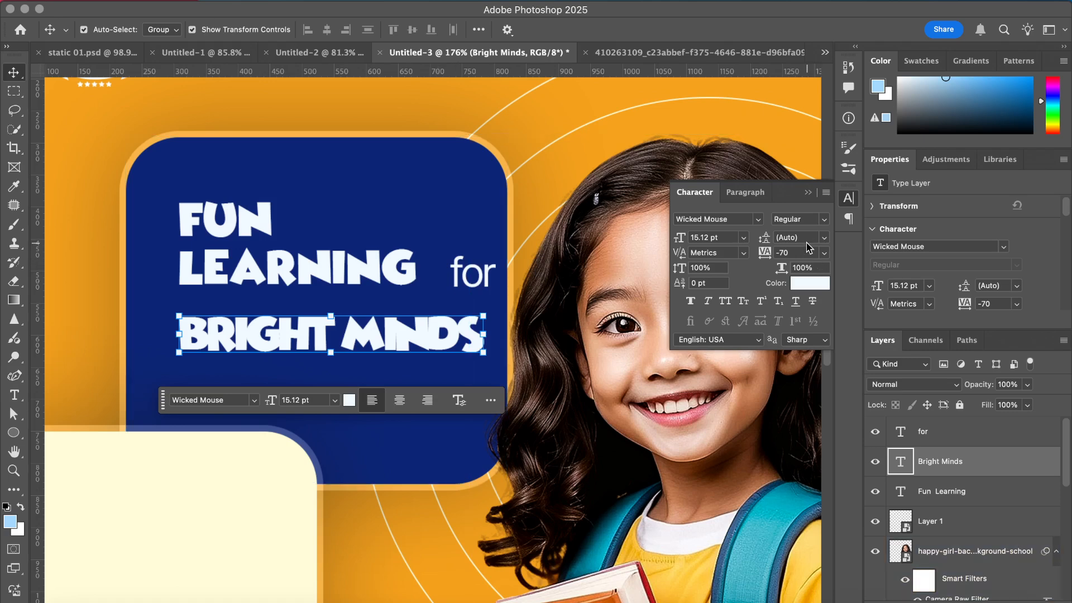
text(0)
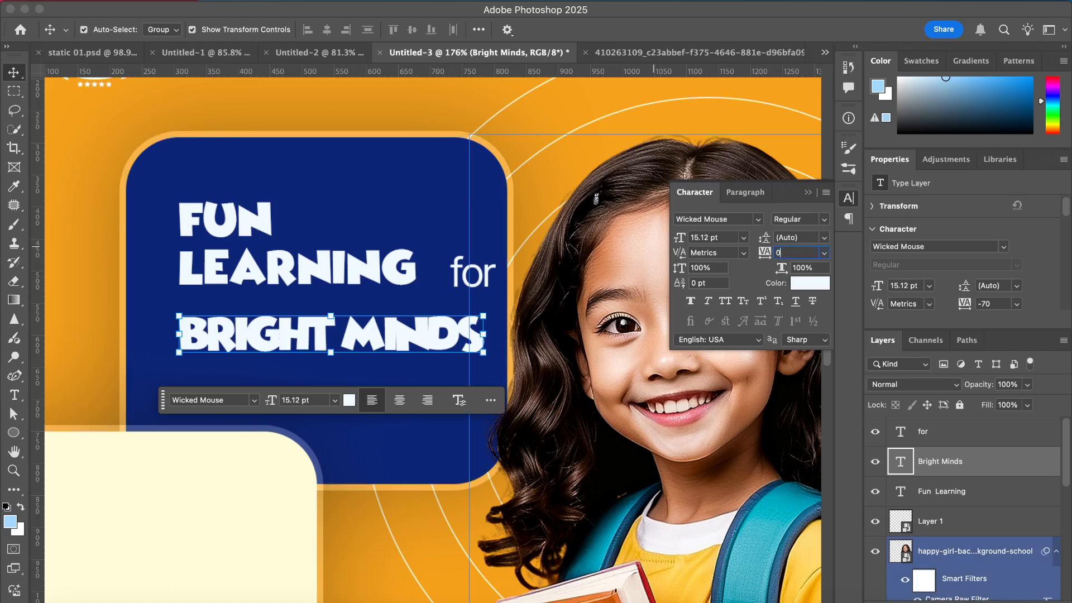
key(Return)
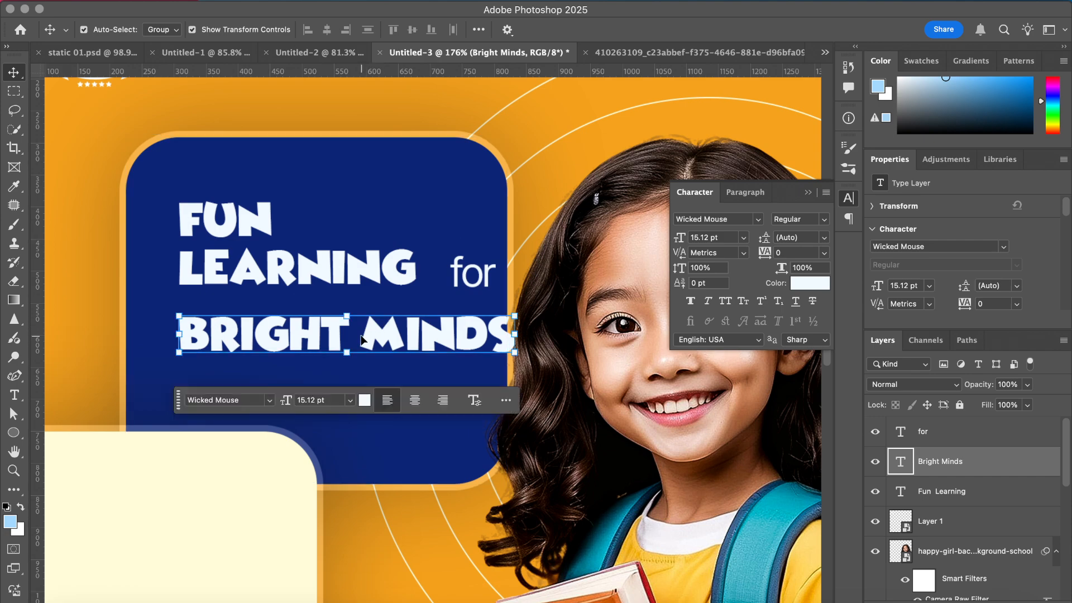
key(super+z)
key(super+z)
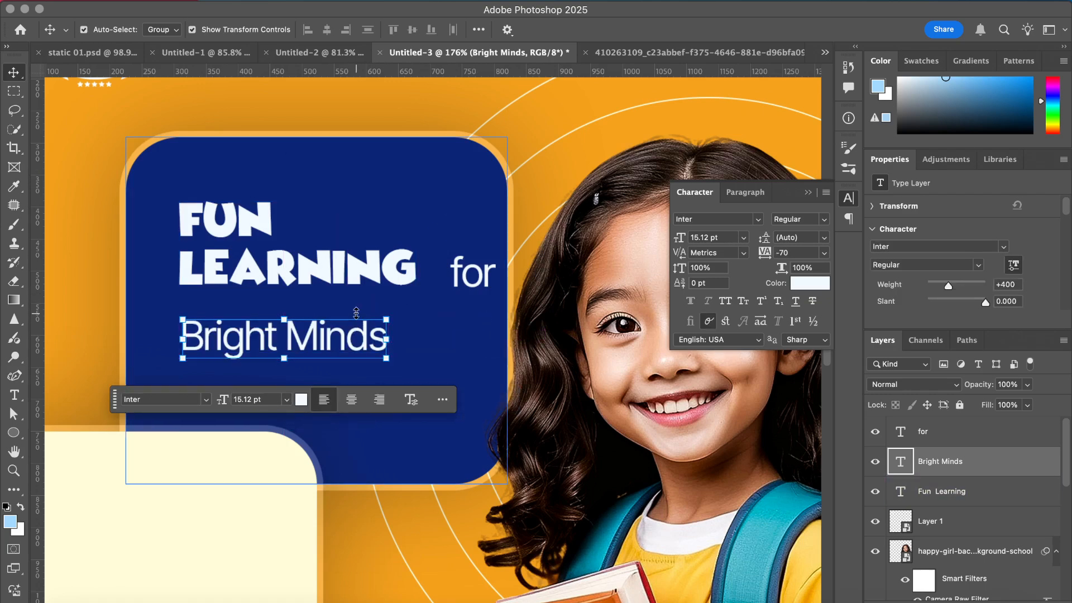
- Set the "Bright Minds" text in Inter SemiBold, enlarge it to 22.11 pt, and nudge it up toward "Learning"
click(761, 221)
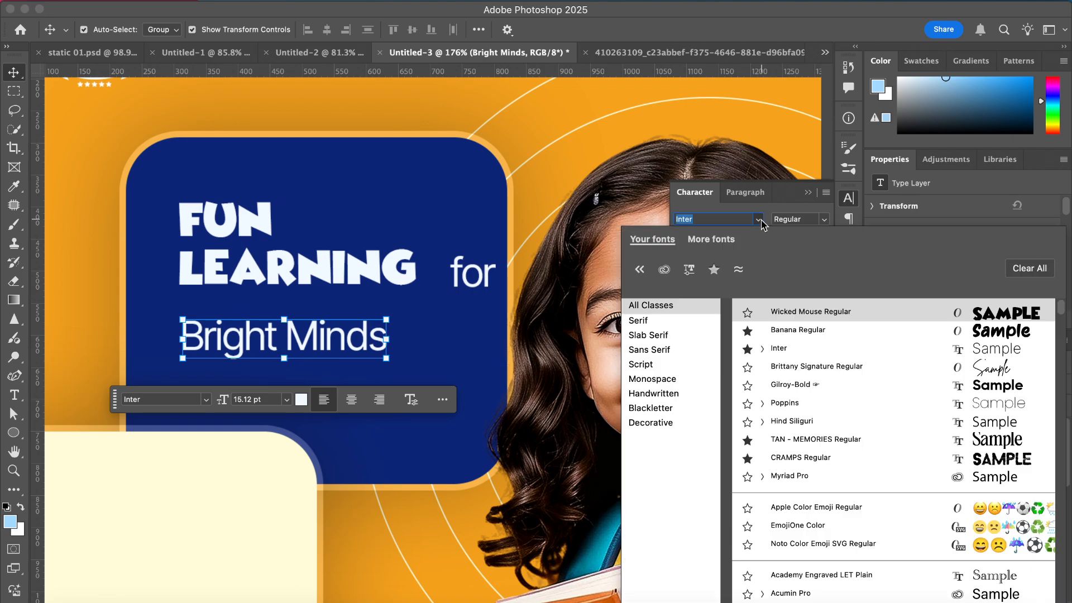
click(758, 221)
click(825, 219)
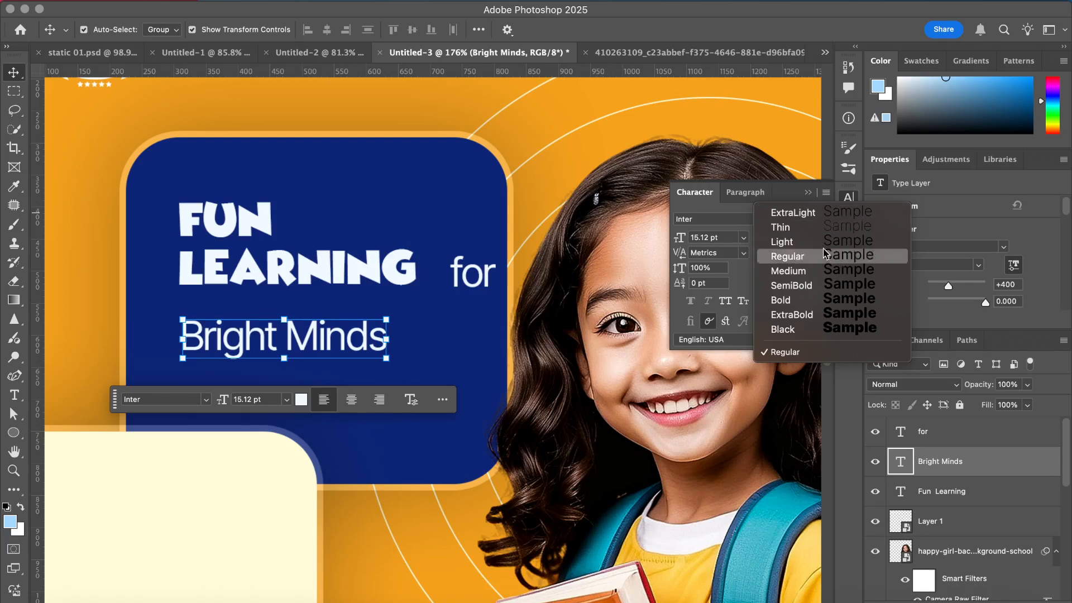
click(793, 285)
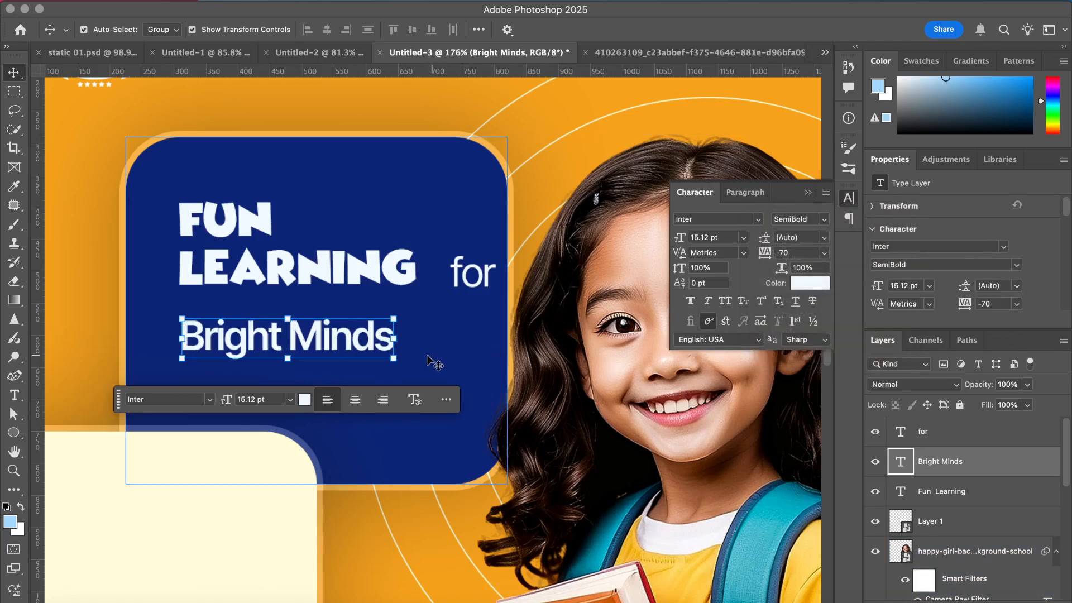
drag(400, 345, 496, 338)
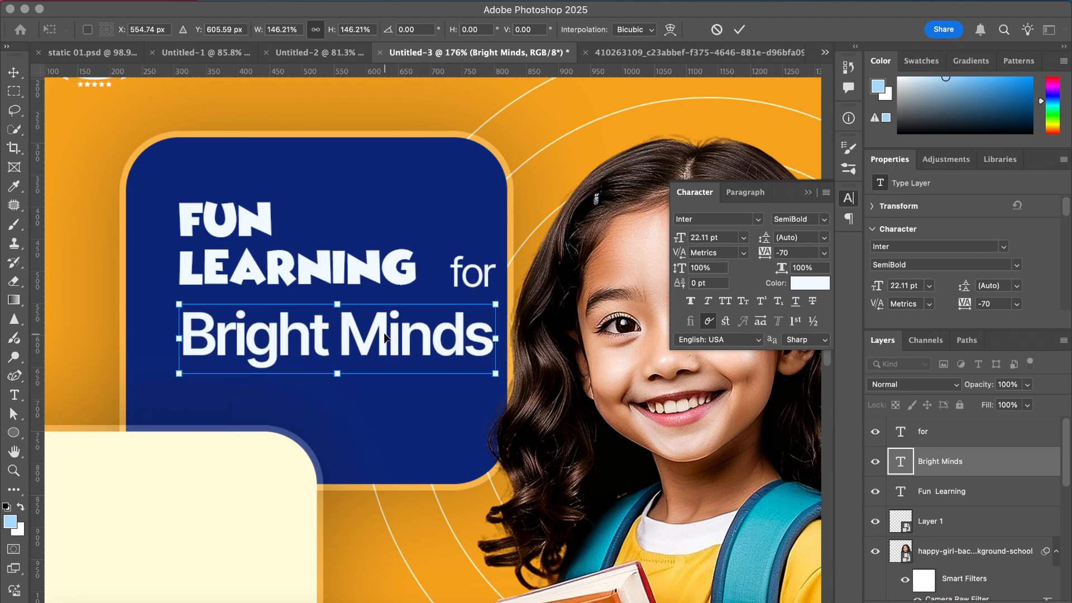
key(Return)
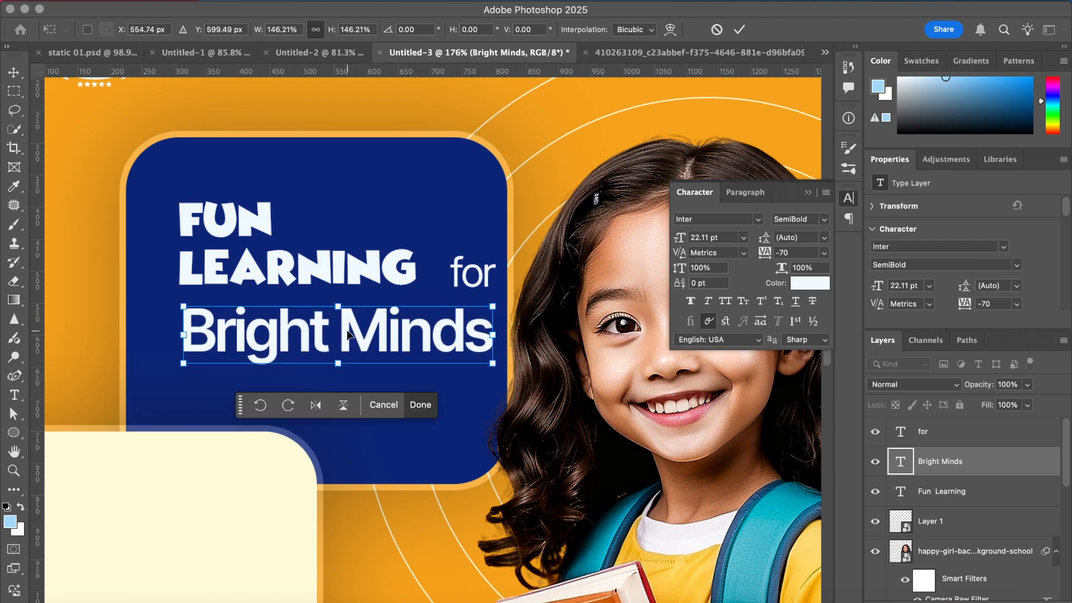
- Delete the word "Minds" from the "Bright Minds" text so the layer contains only "Bright"
double_click(343, 329)
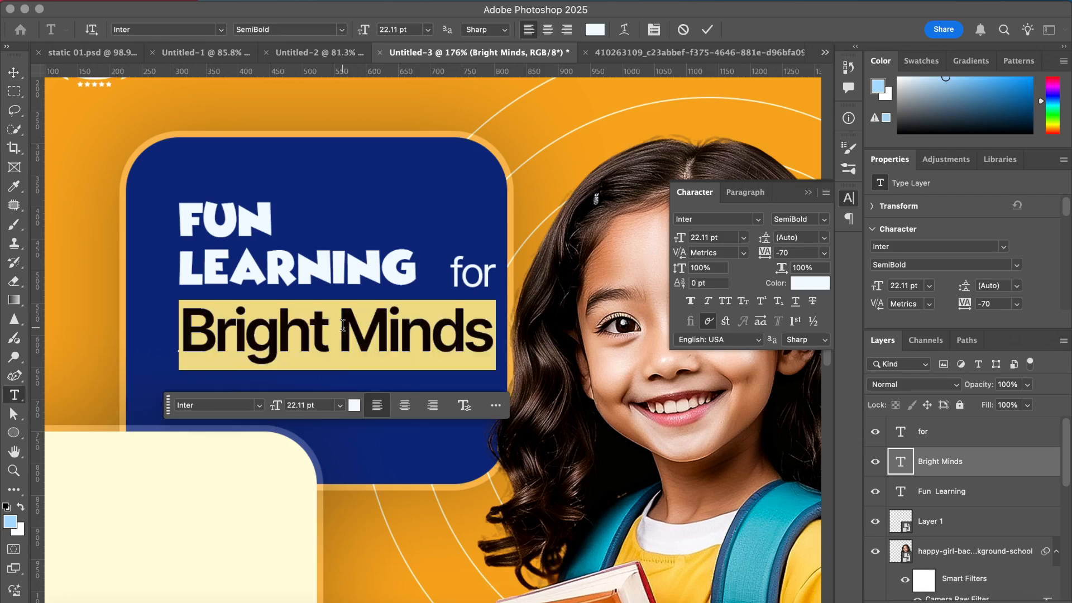
click(342, 311)
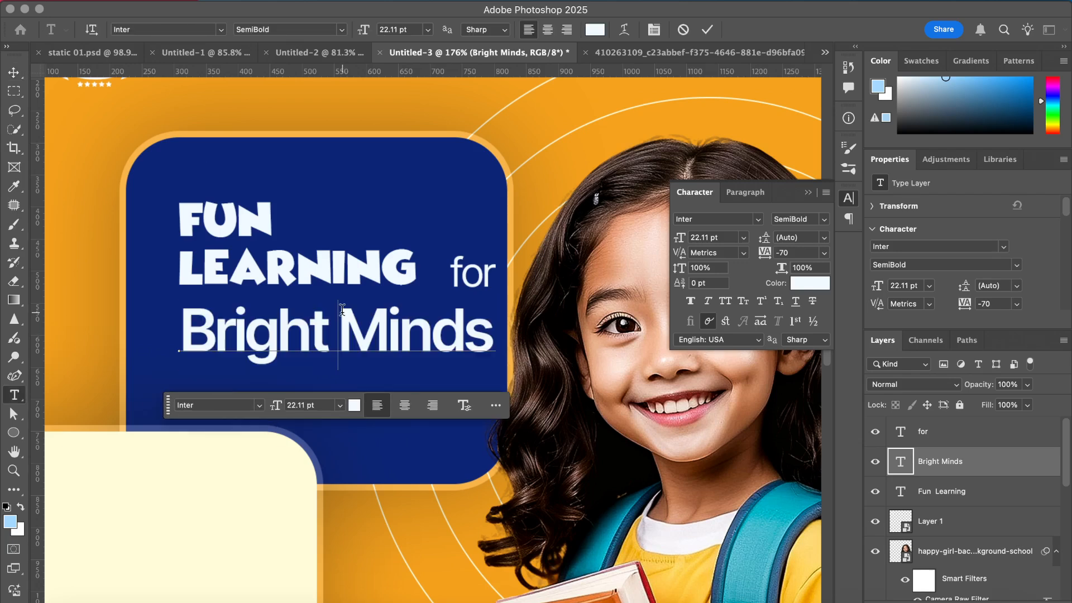
drag(342, 310, 622, 309)
key(BackSpace)
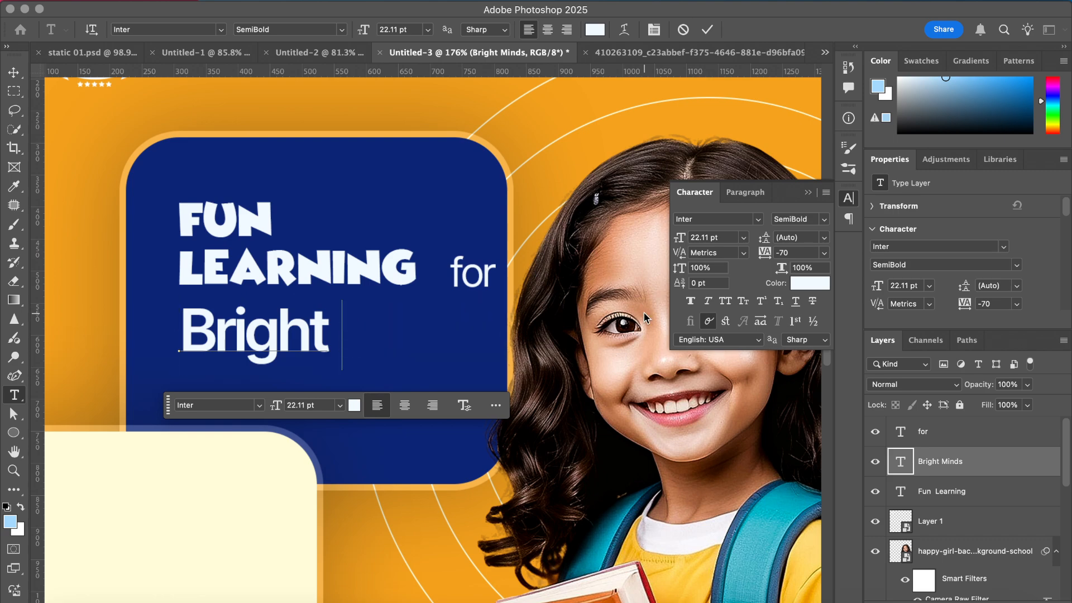
click(707, 30)
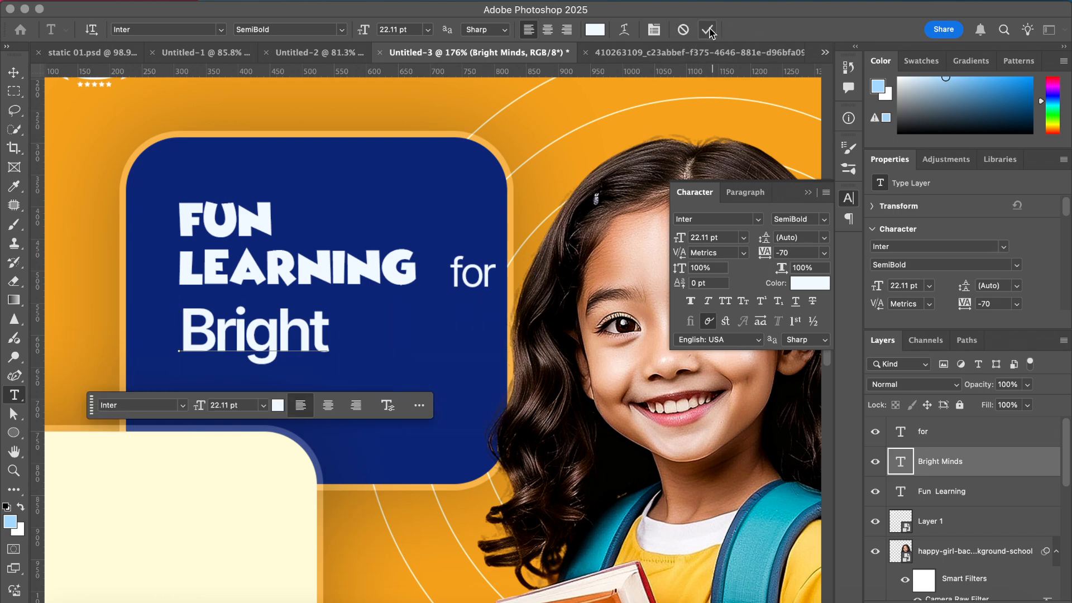
key(v)
- Add a separate "Minds" text in Inter SemiBold at 15.12 pt, below and to the right of "Bright"
click(15, 396)
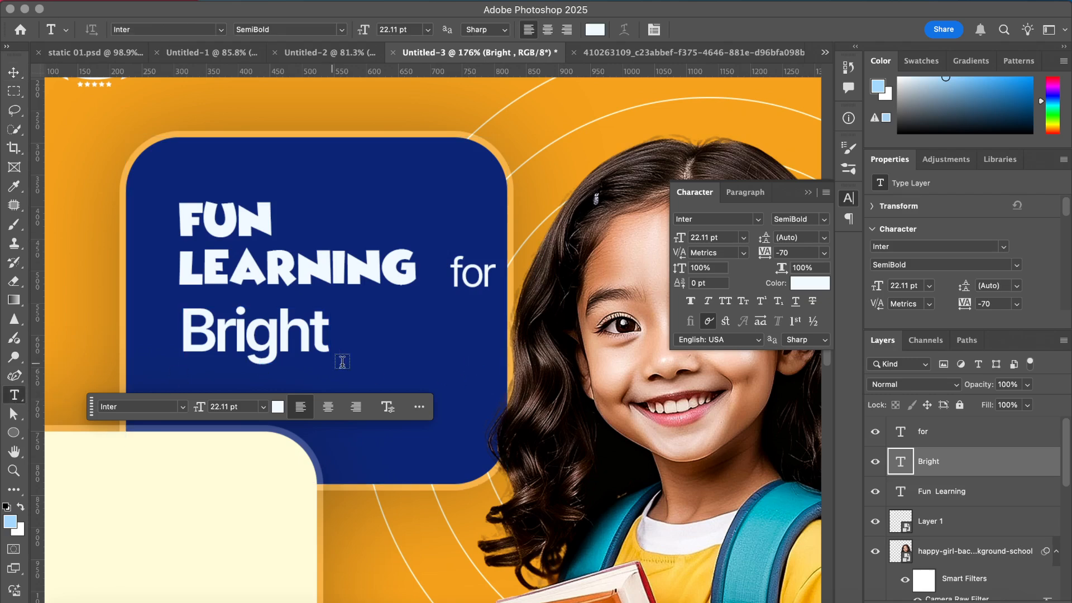
click(388, 369)
text(Minds)
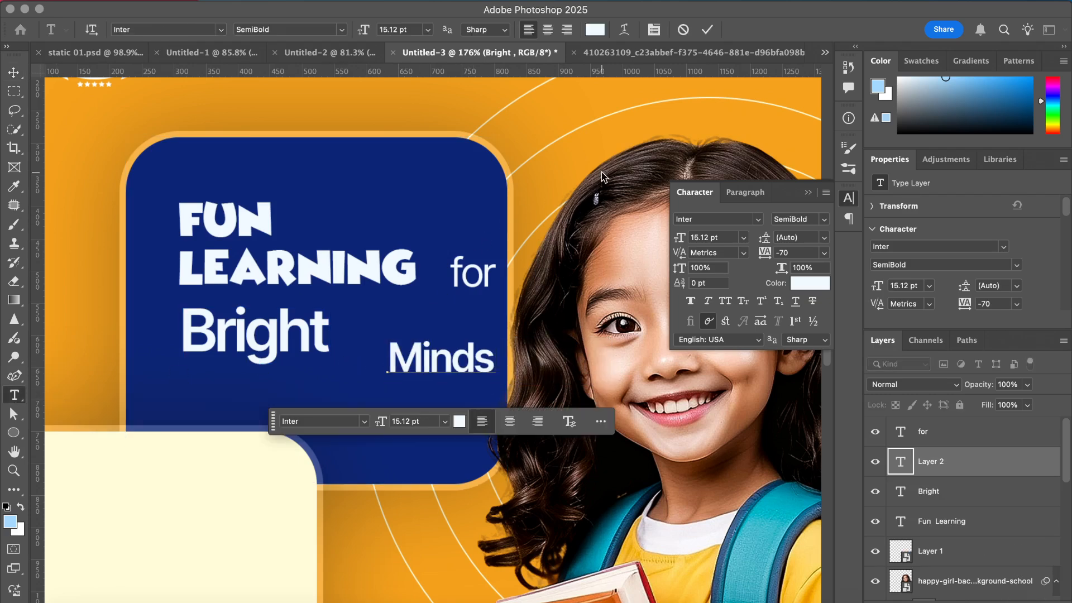
click(707, 30)
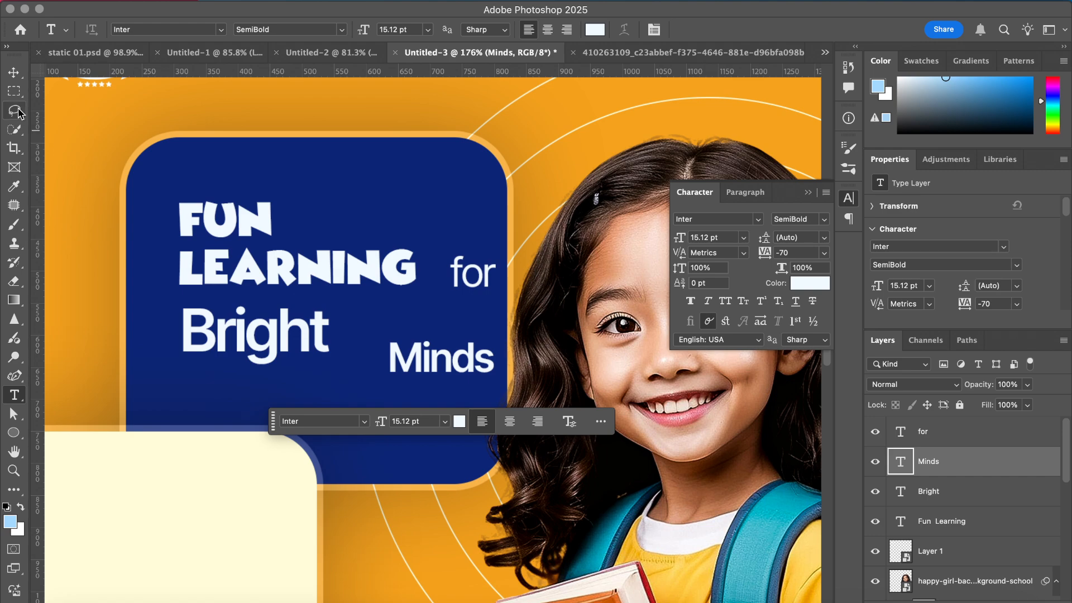
- Enlarge the "Bright" text to 35.71 pt, keeping its left edge in line with "Fun Learning"
click(14, 72)
click(321, 335)
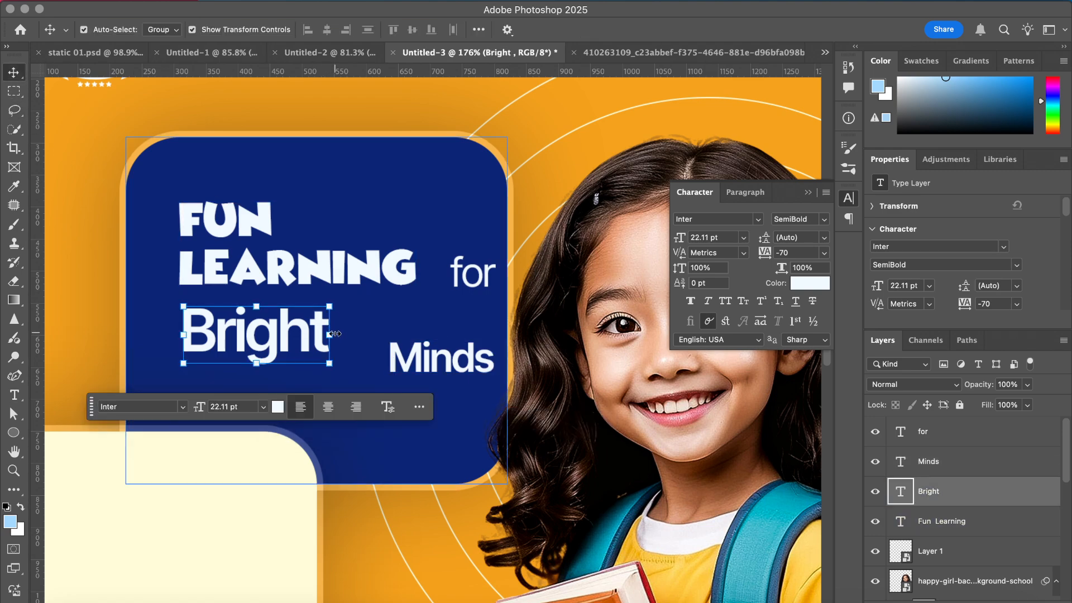
drag(335, 333, 319, 350)
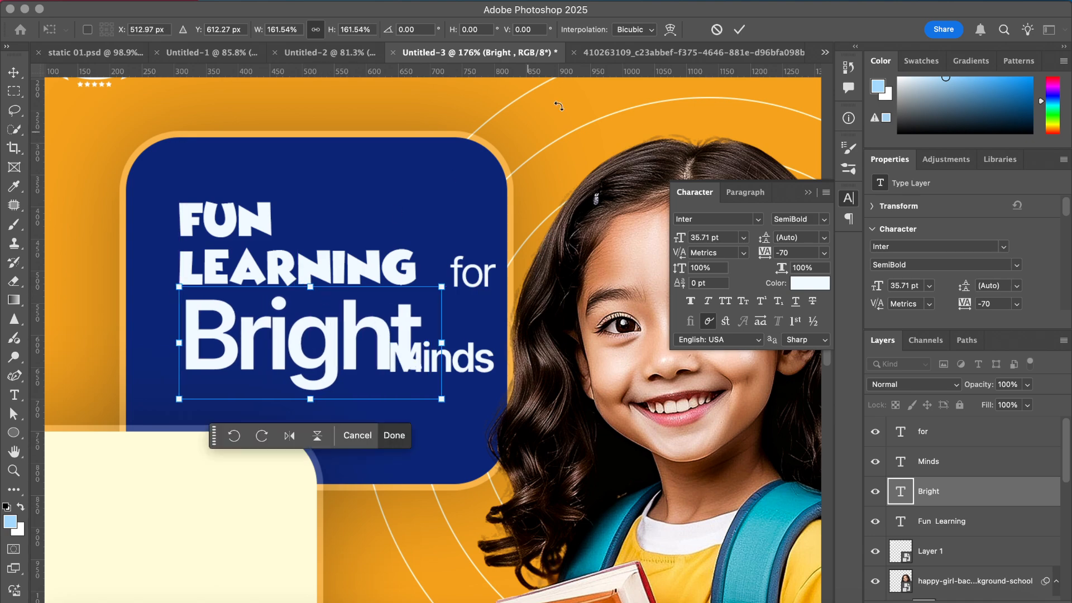
click(739, 30)
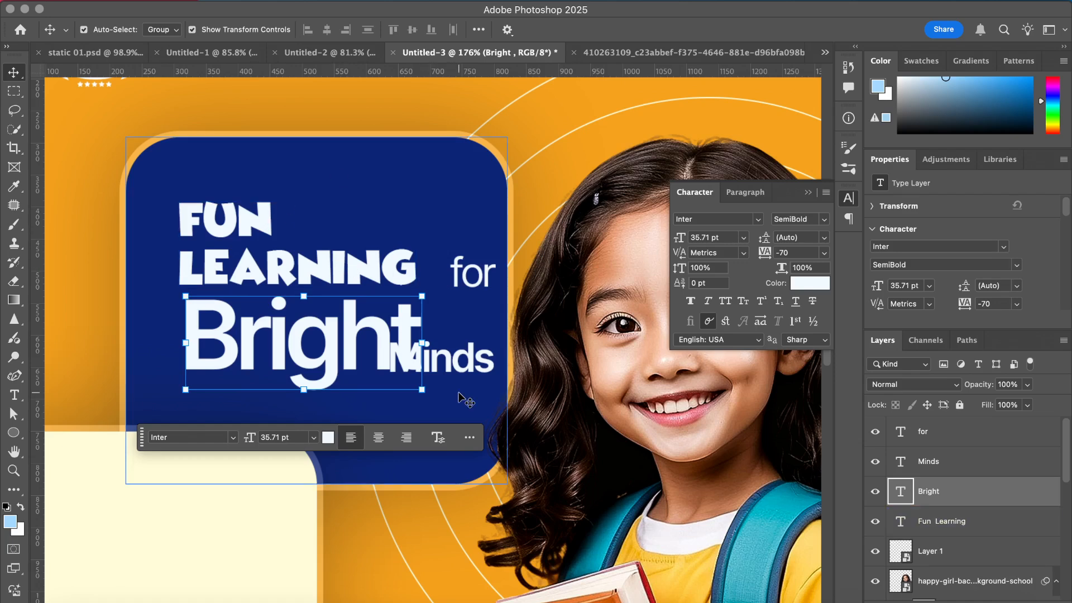
- Enlarge "Minds" to 20.34 pt beneath the end of "Bright", and move "for" to the left of "Bright"
drag(466, 385, 489, 402)
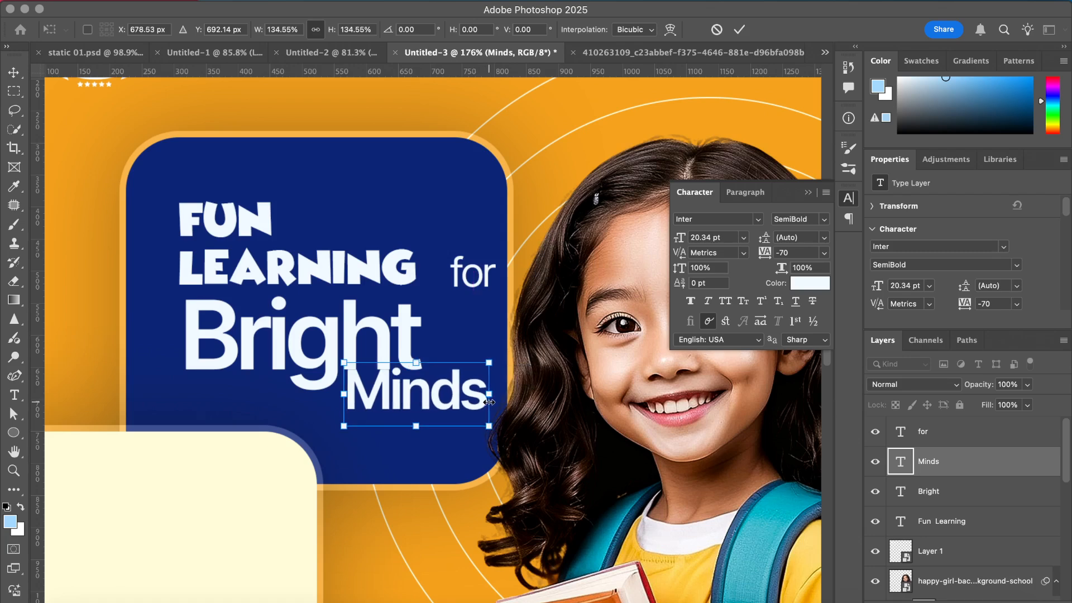
drag(417, 407, 414, 413)
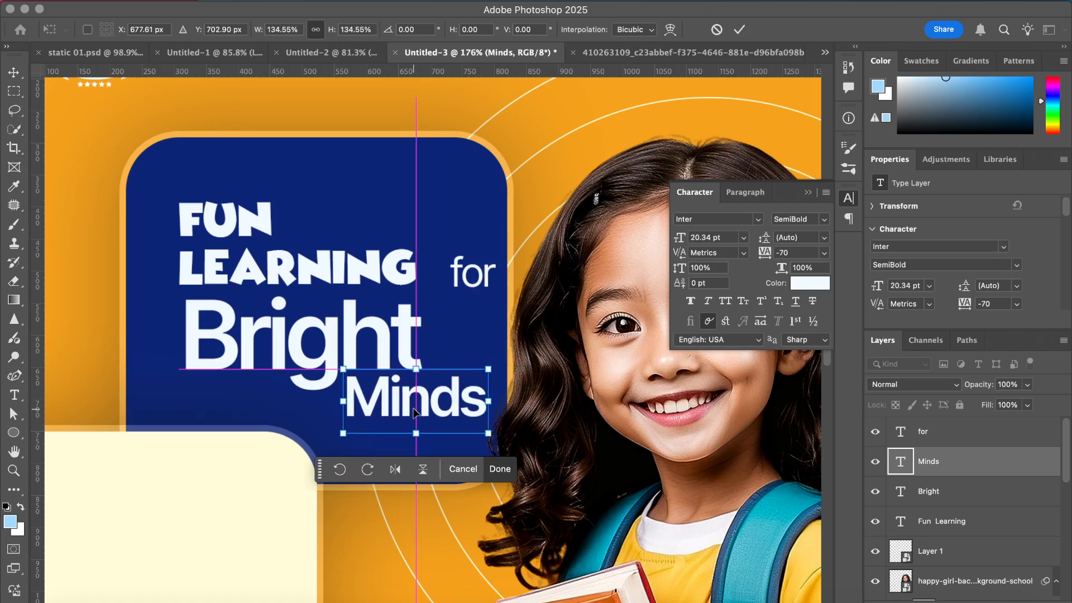
click(739, 29)
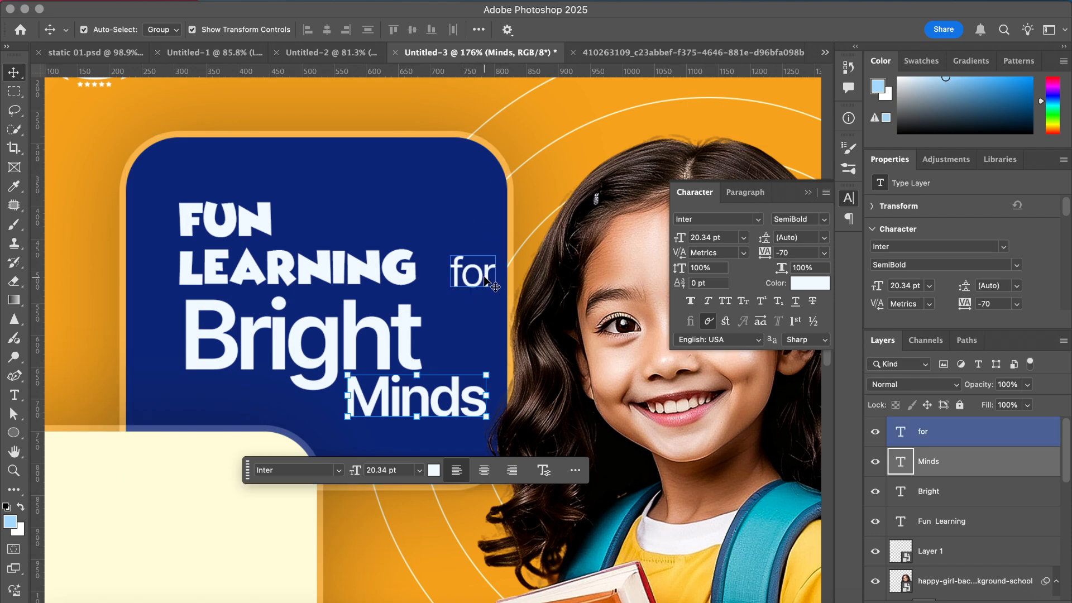
drag(490, 279, 147, 318)
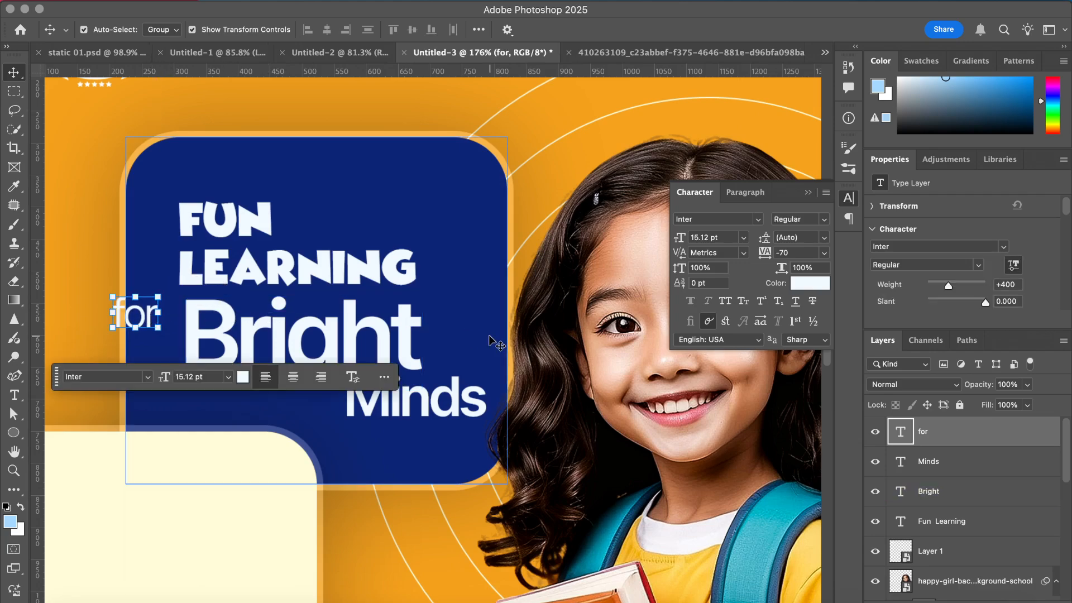
- Reduce the "Fun Learning" text to 13.42 pt and place it left-aligned just above "Bright"
scroll(446, 335, up, 2)
click(354, 264)
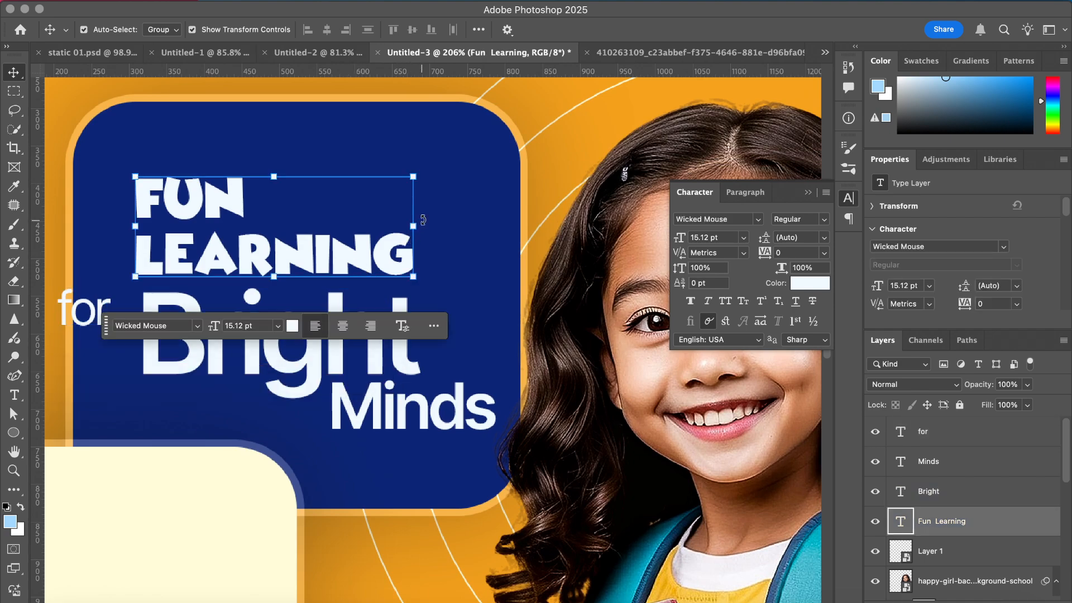
drag(414, 226, 383, 221)
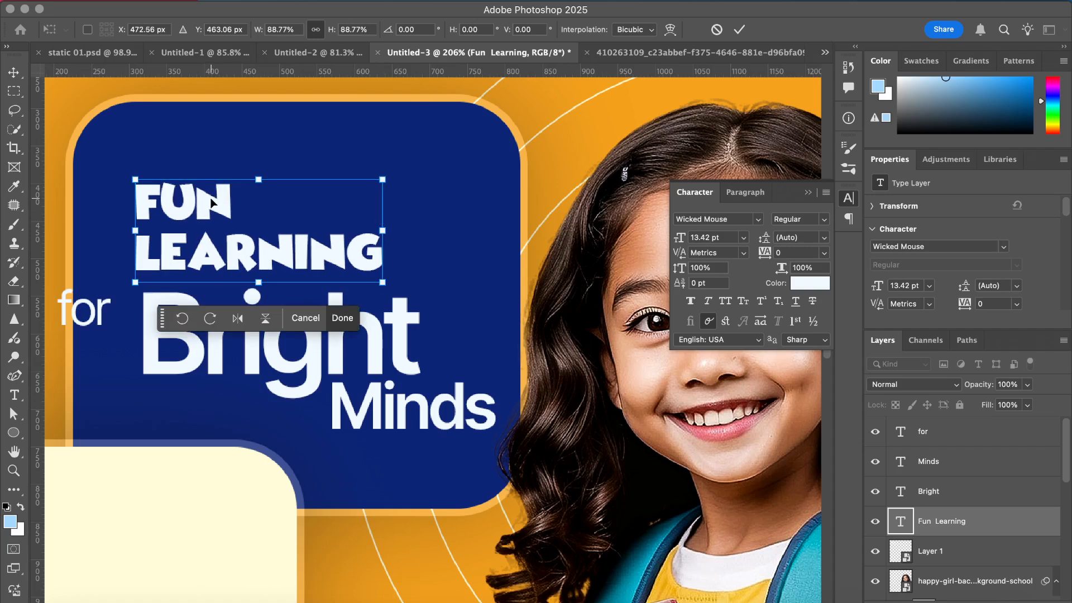
drag(211, 202, 219, 204)
click(740, 29)
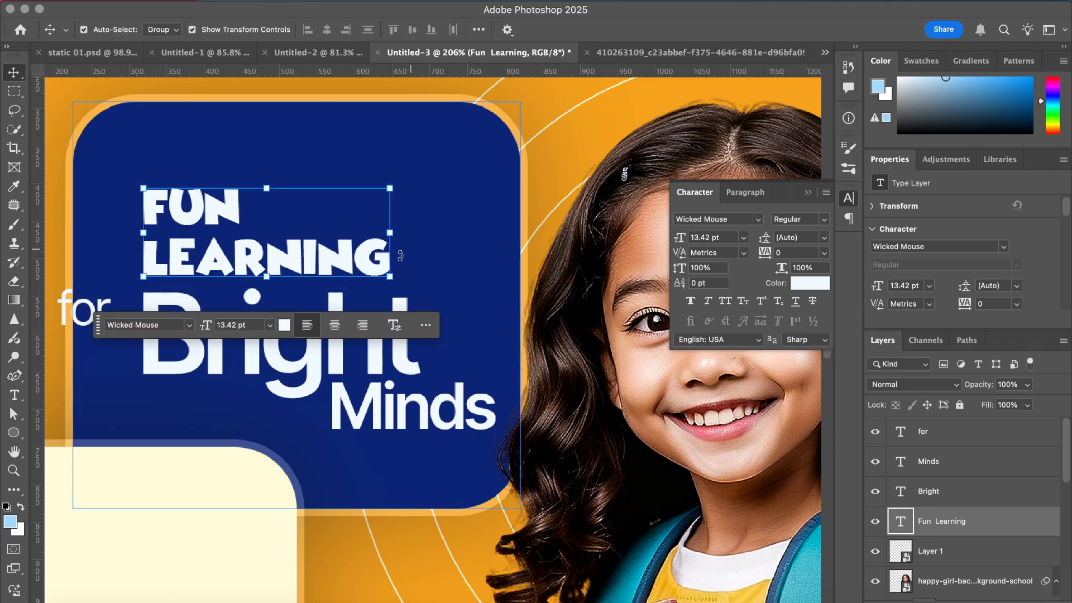
- On a new layer above "Bright", draw a 2 px diagonal accent line about 36 by 46 px with the Pen tool, right of "Learning"
click(405, 357)
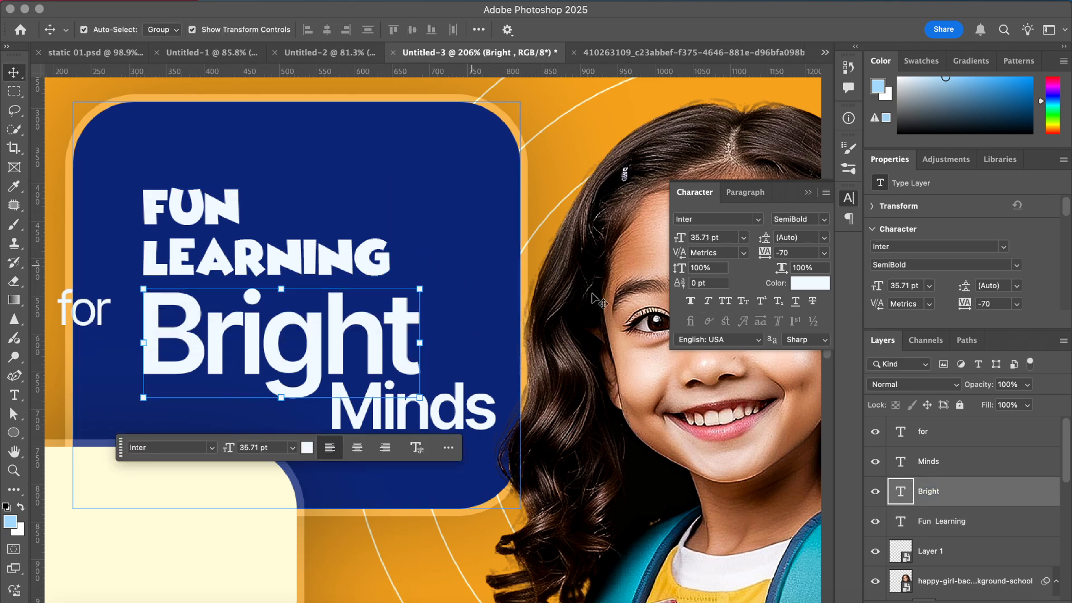
key(super+shift+alt+n)
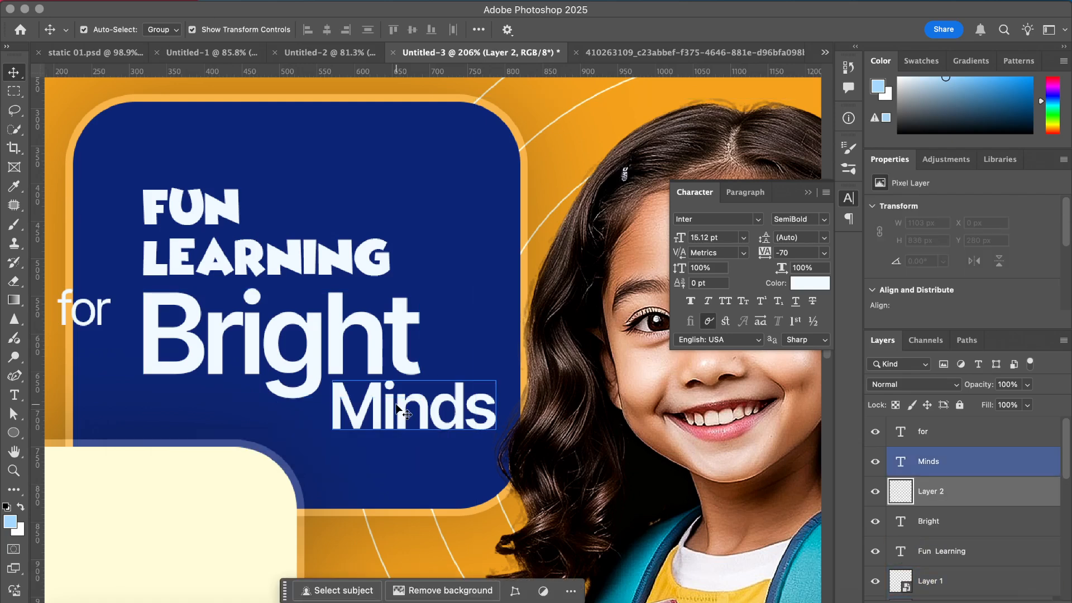
right_click(14, 379)
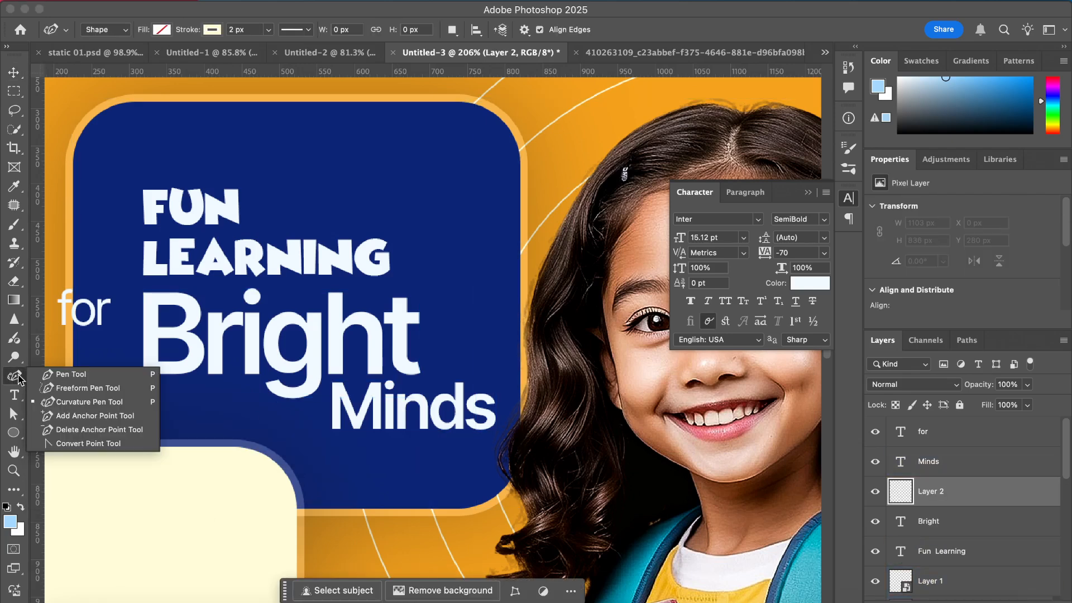
click(62, 376)
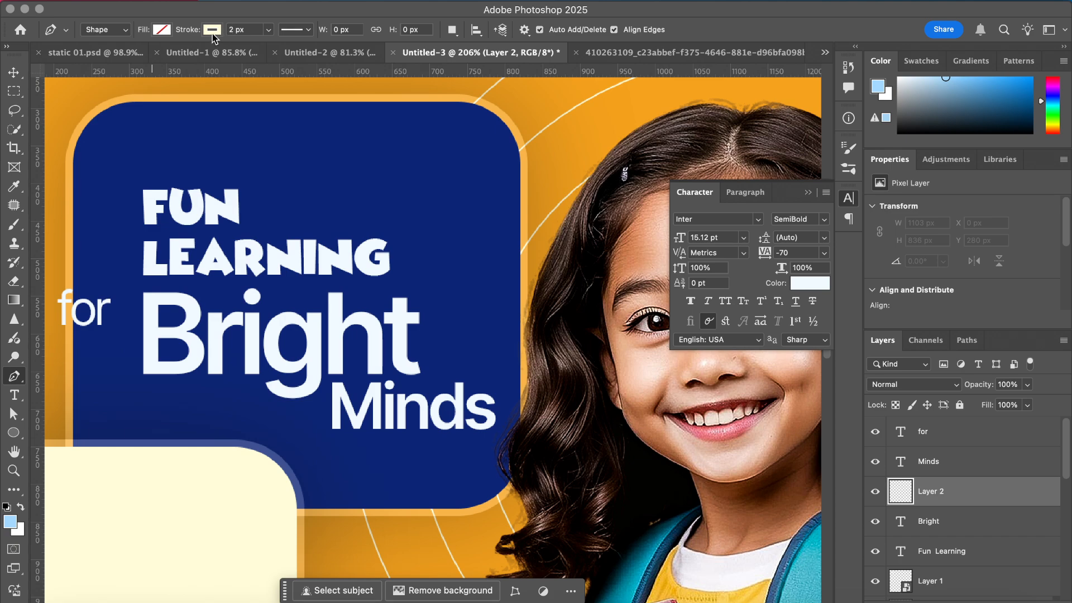
click(430, 283)
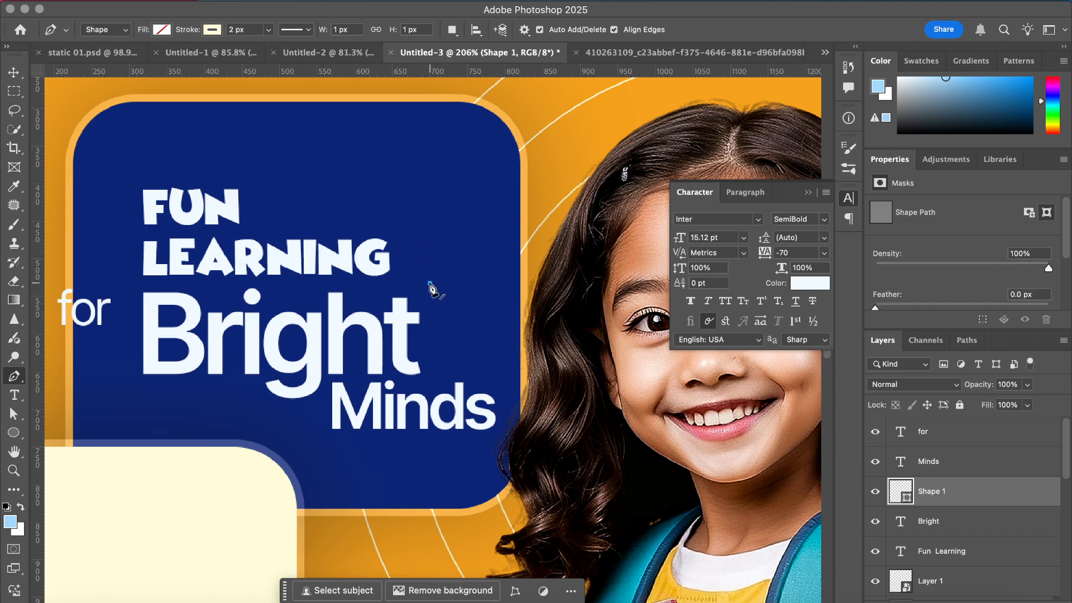
click(457, 249)
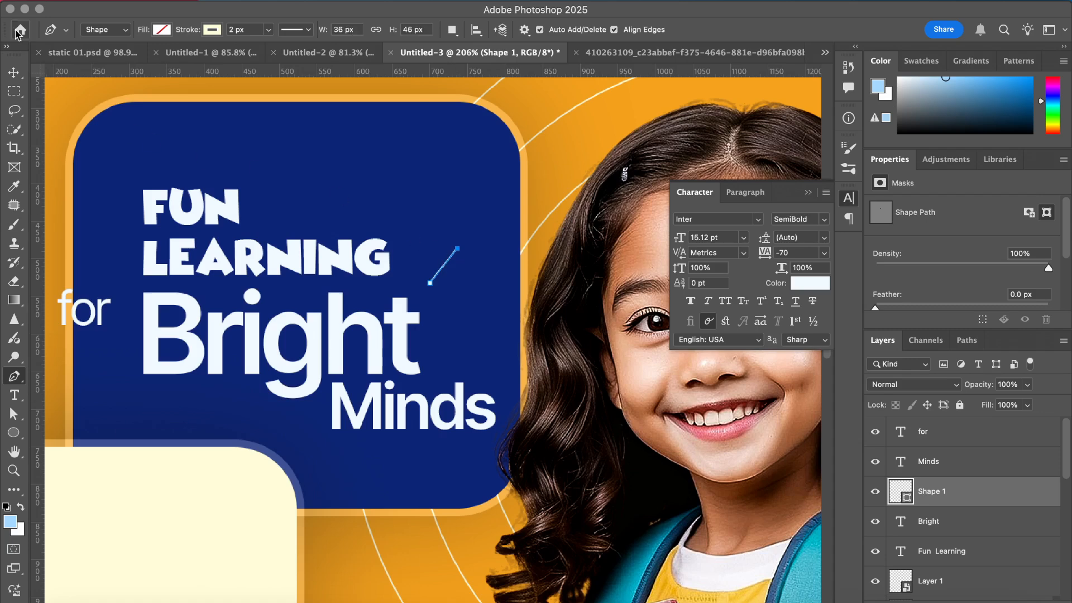
click(13, 72)
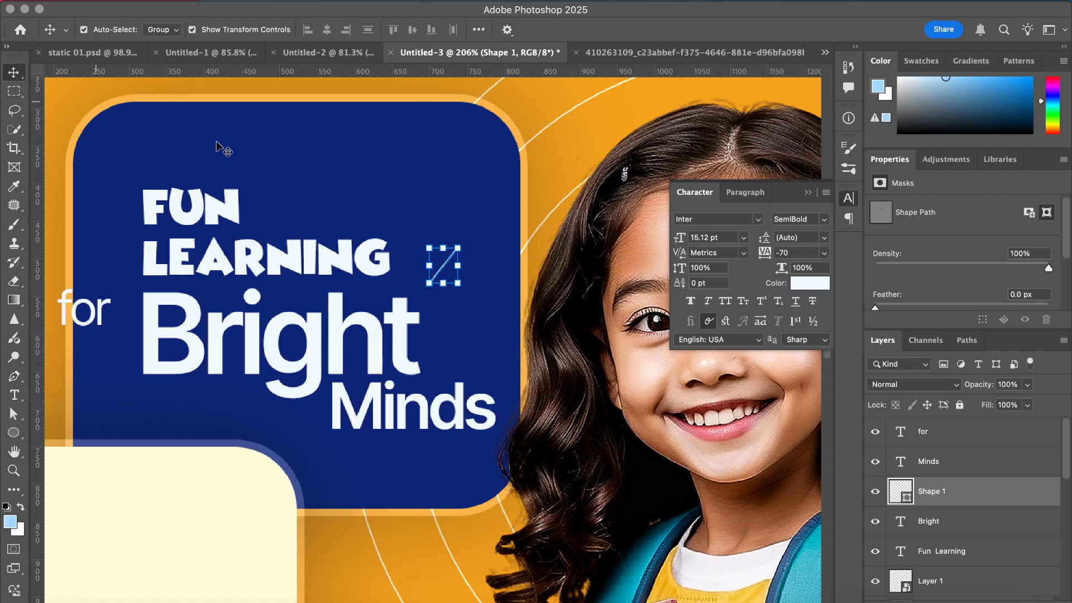
- On another new layer, draw a shorter, flatter accent line about 26 by 12 px just below the first one
click(1026, 597)
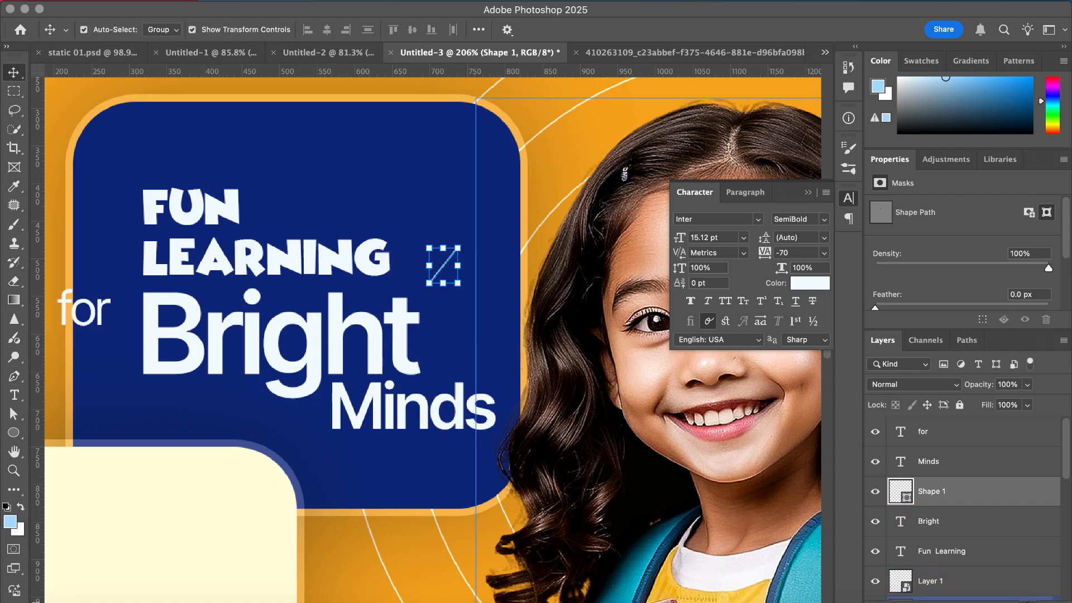
click(15, 376)
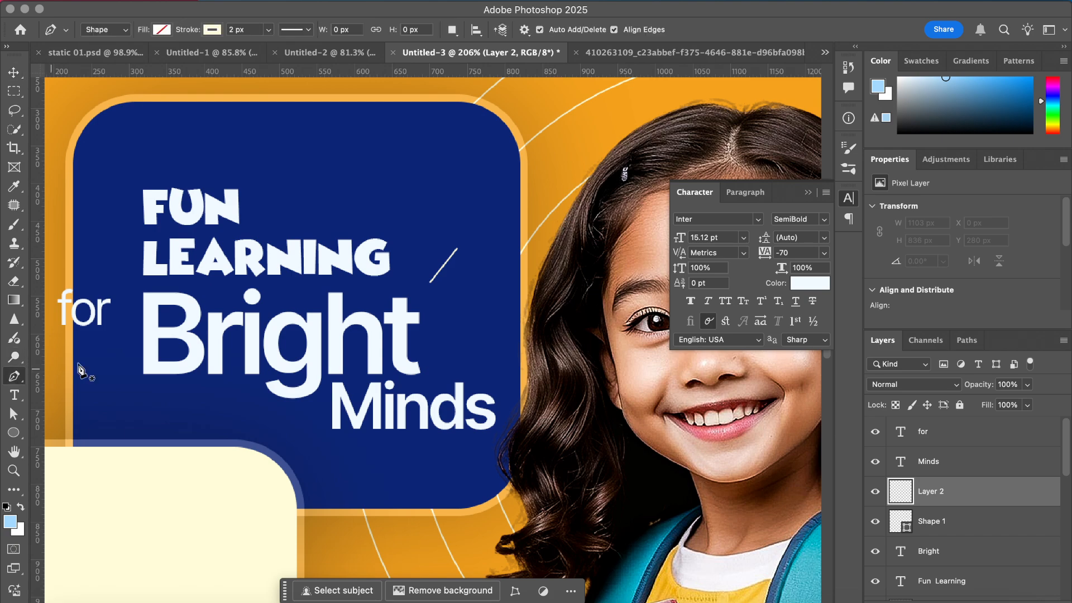
click(436, 294)
click(455, 286)
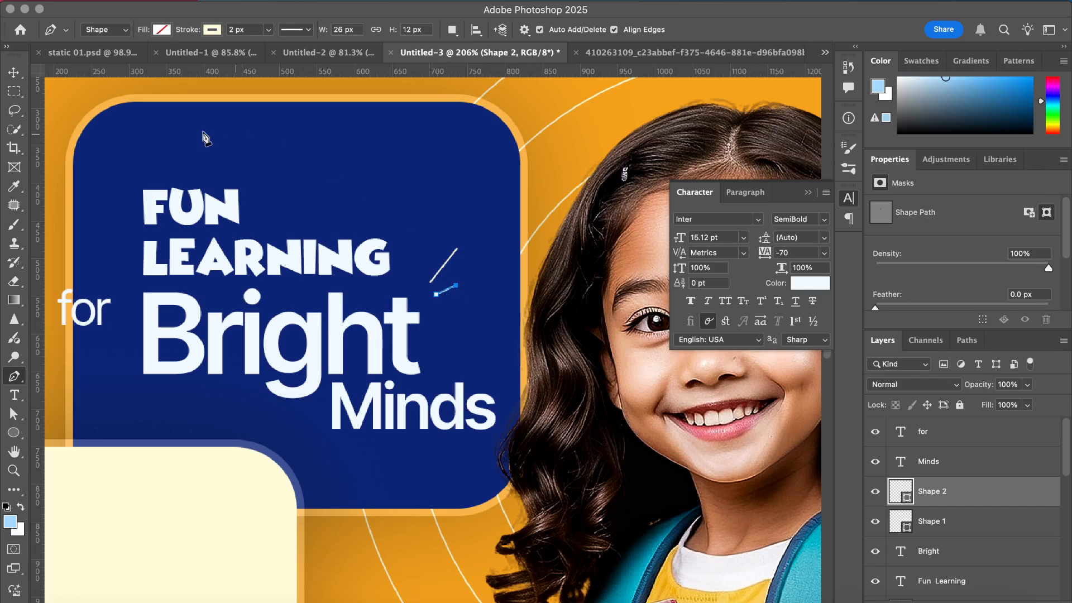
click(15, 72)
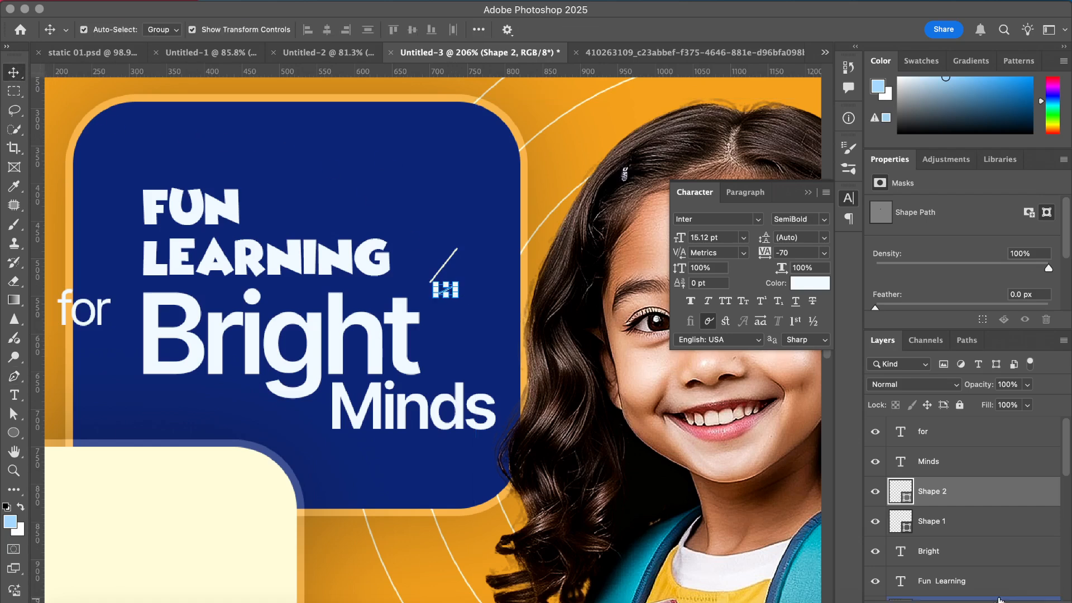
- On a new layer, draw a third, vertical accent line about 1 by 26 px with the Pen tool, left of the diagonal line
click(1025, 602)
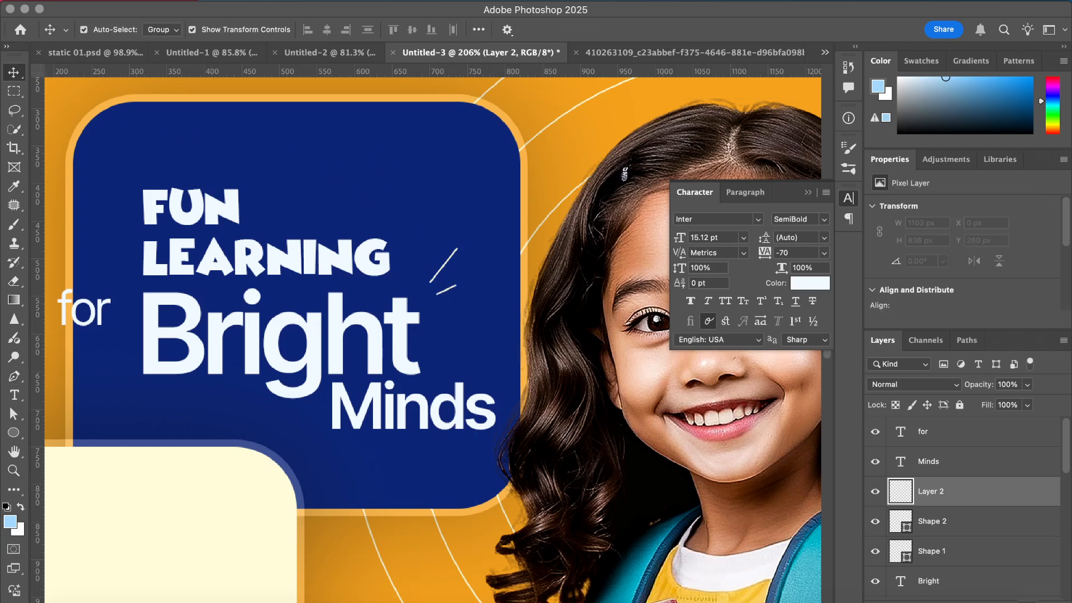
click(16, 377)
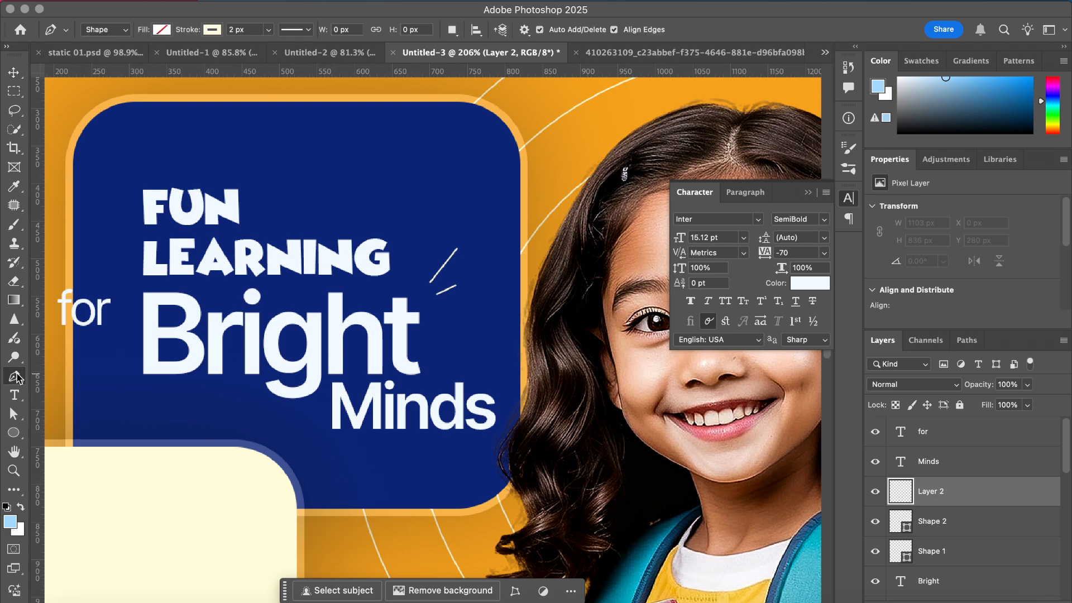
click(423, 279)
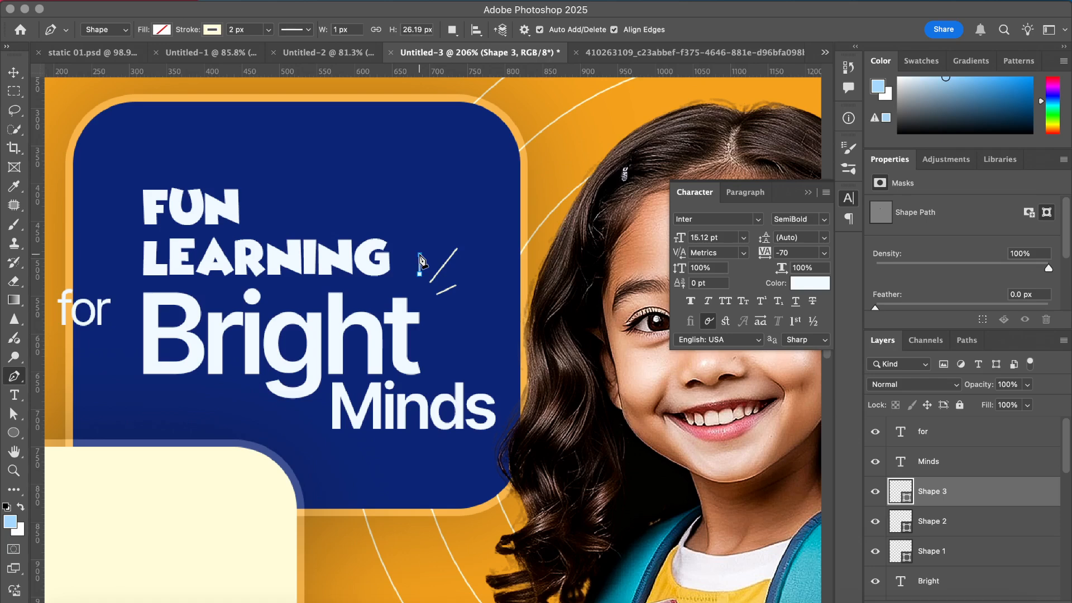
click(11, 73)
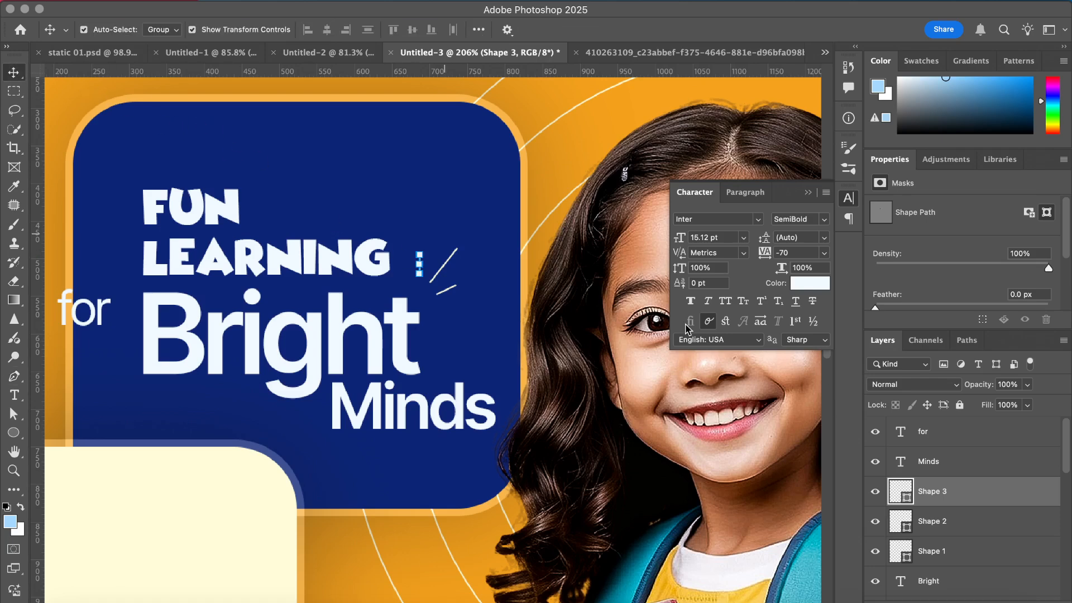
- Move all three accent lines together slightly down and left, closer to the end of "Bright"
shift+click(956, 553)
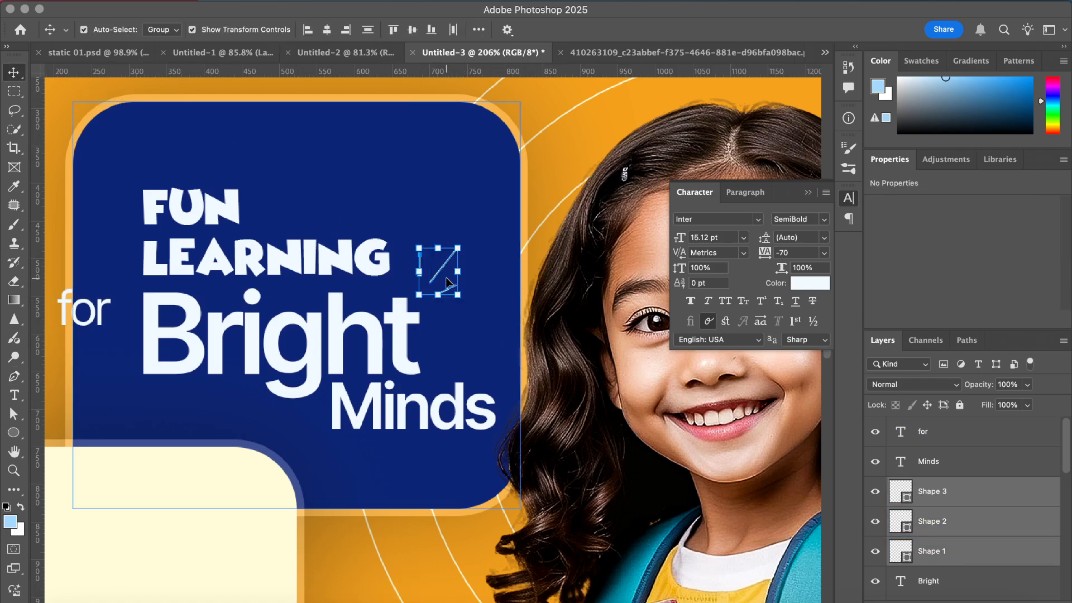
drag(443, 275, 438, 290)
scroll(438, 289, down, 6)
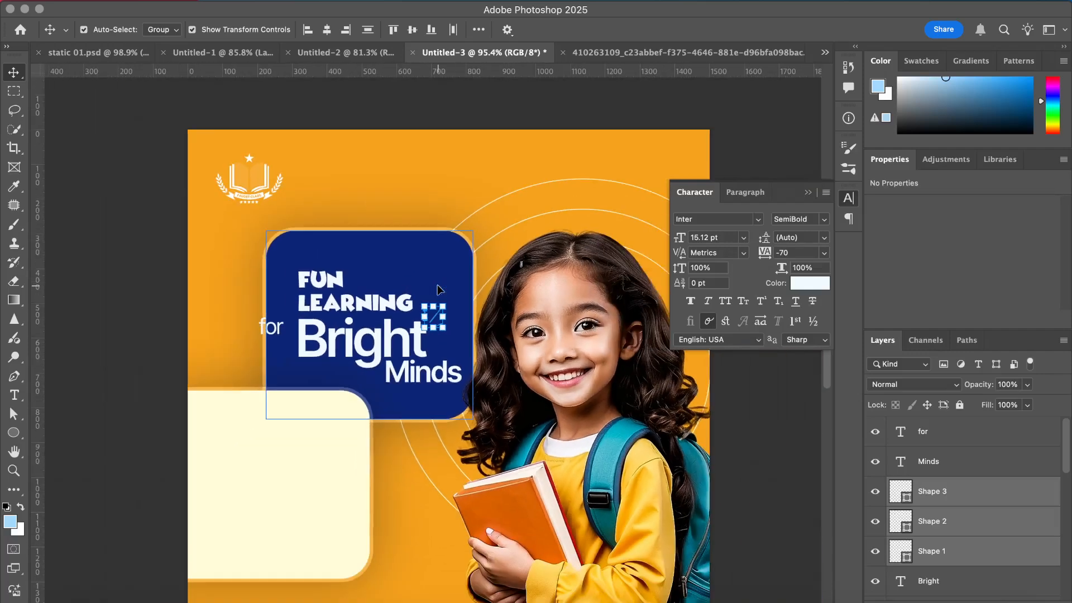
scroll(439, 289, down, 1)
click(135, 281)
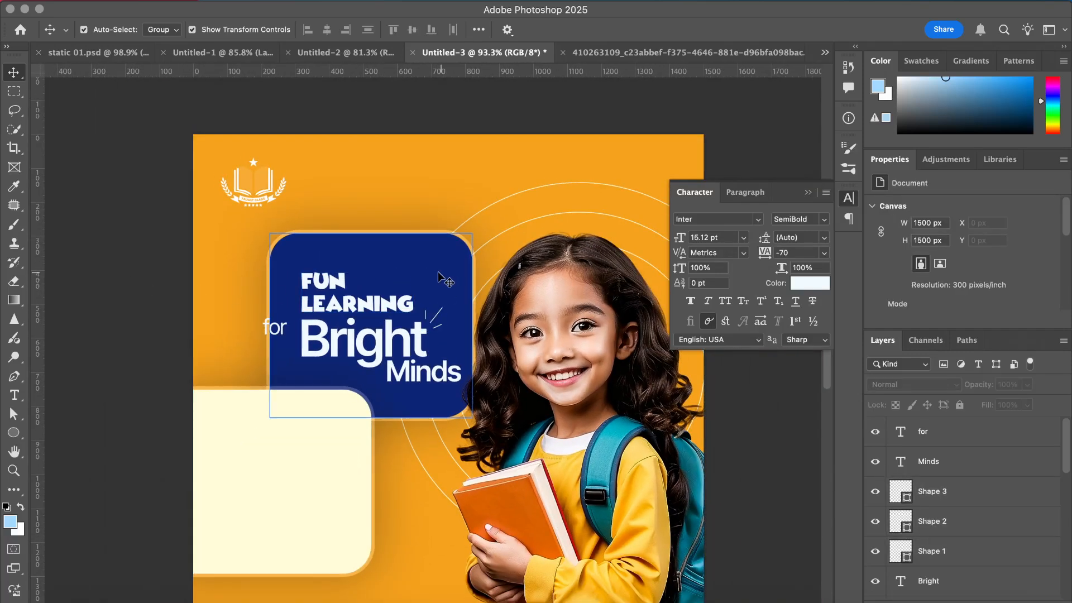
- Move the "for" text onto the left edge of the navy panel, beside "Bright"
scroll(310, 384, up, 6)
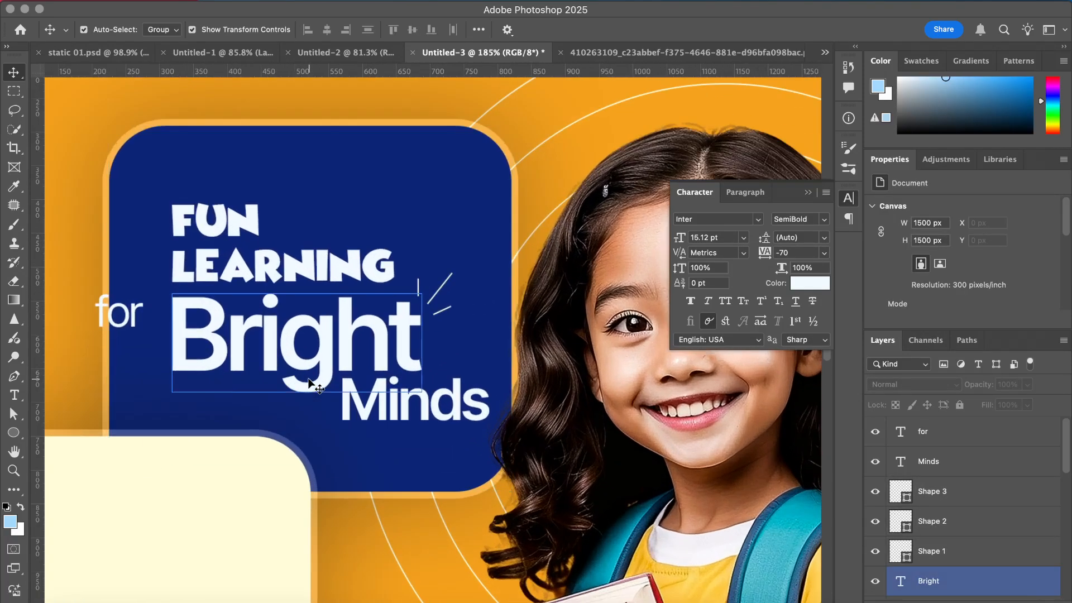
scroll(309, 379, left, 3)
drag(256, 321, 262, 326)
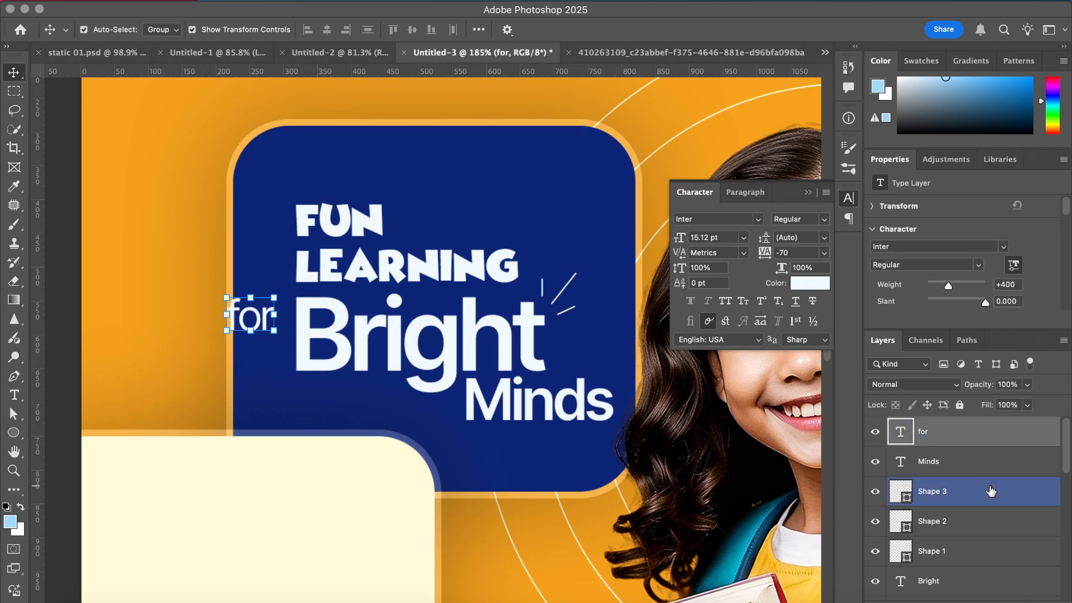
- On a new layer beneath "for", draw a rectangle about 107 by 74 px with 10 px corners around the word
click(1026, 602)
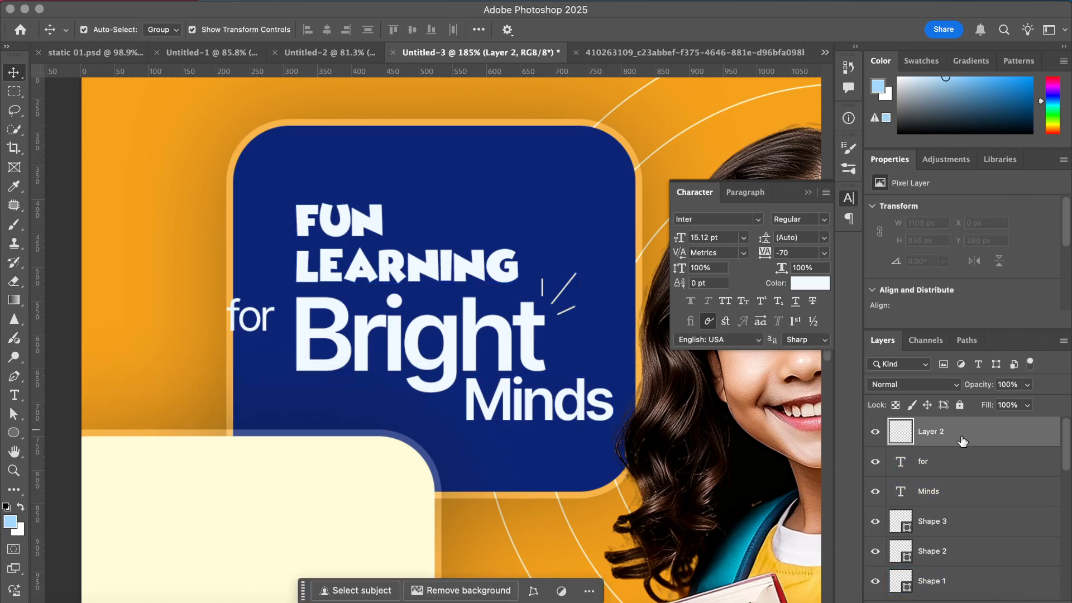
drag(963, 441, 959, 478)
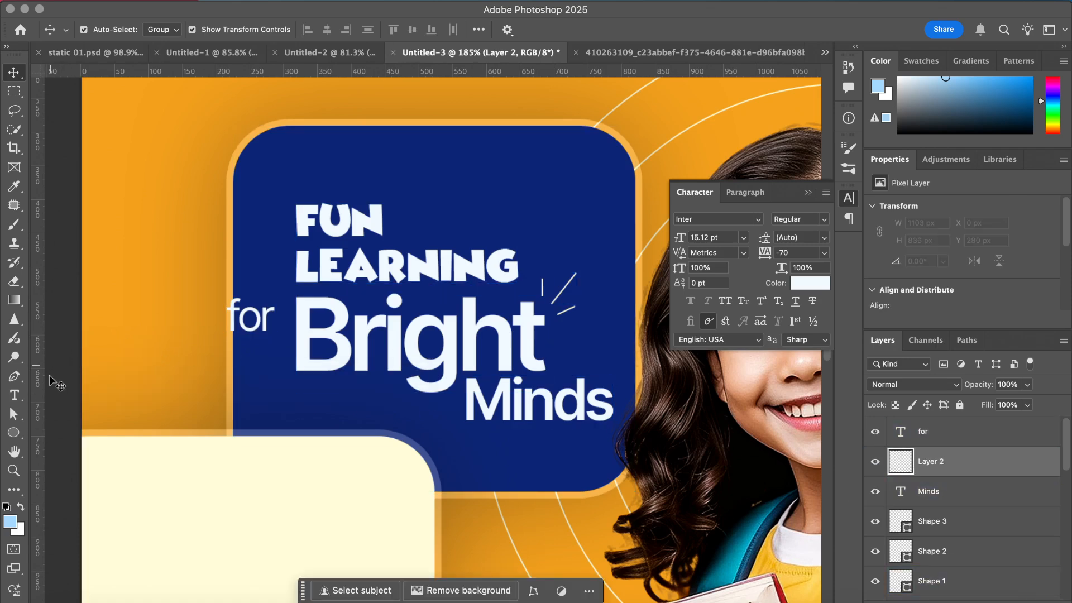
right_click(14, 433)
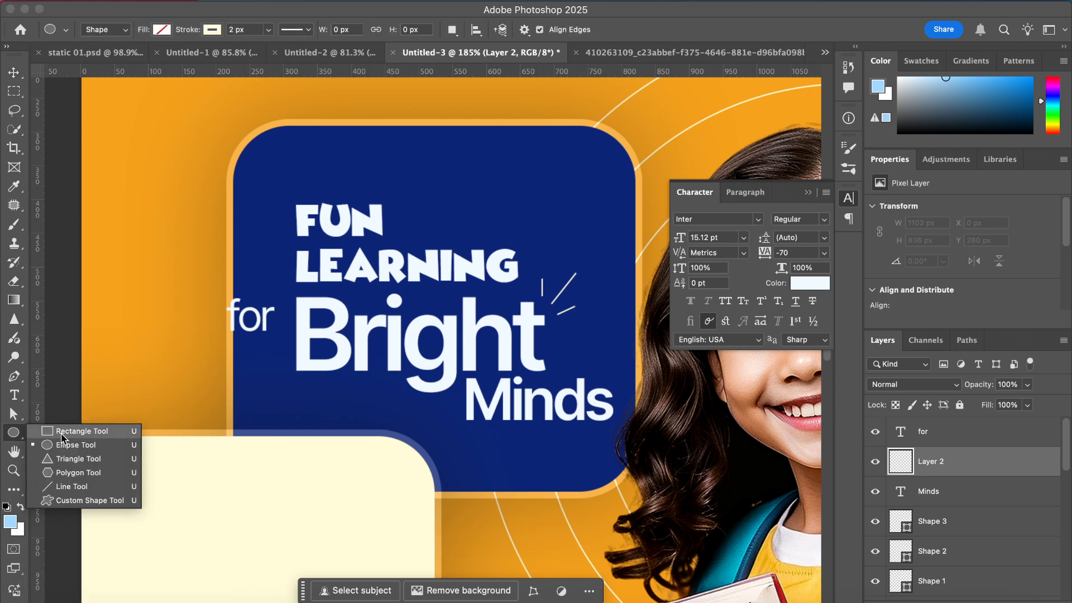
click(63, 432)
drag(211, 293, 284, 341)
key(super+plus)
key(super+plus)
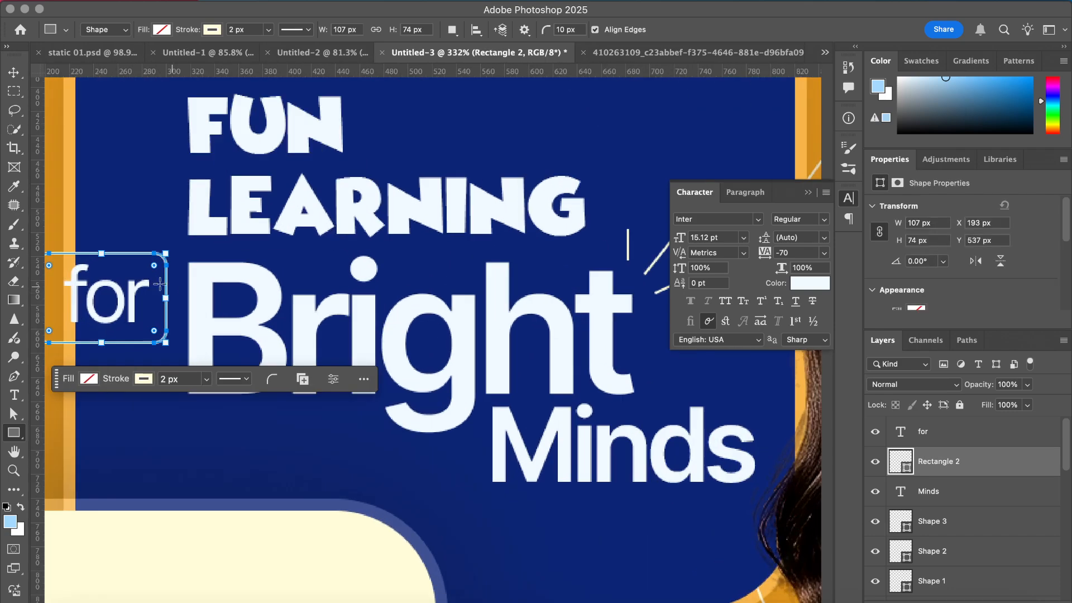
scroll(159, 285, left, 5)
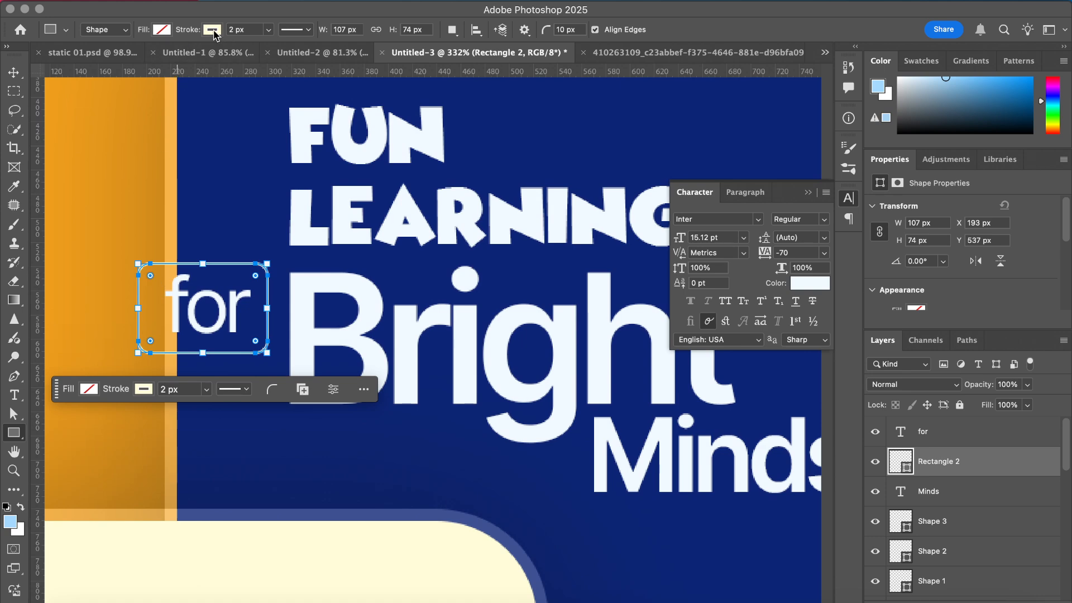
- Remove the small rectangle's stroke and fill it with the recently used pale yellow
click(213, 30)
click(120, 58)
click(163, 30)
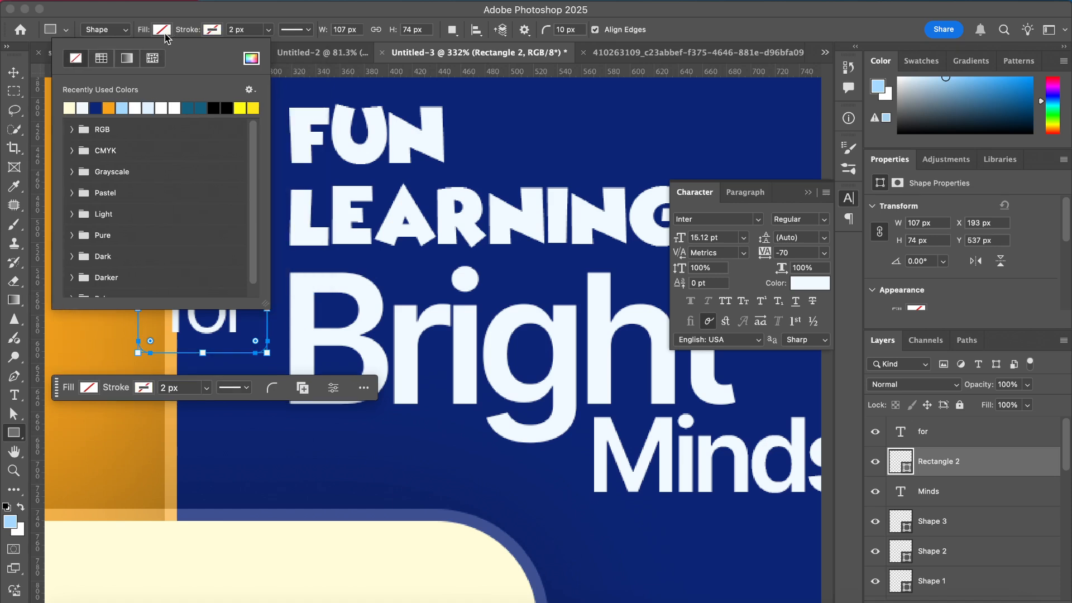
click(74, 107)
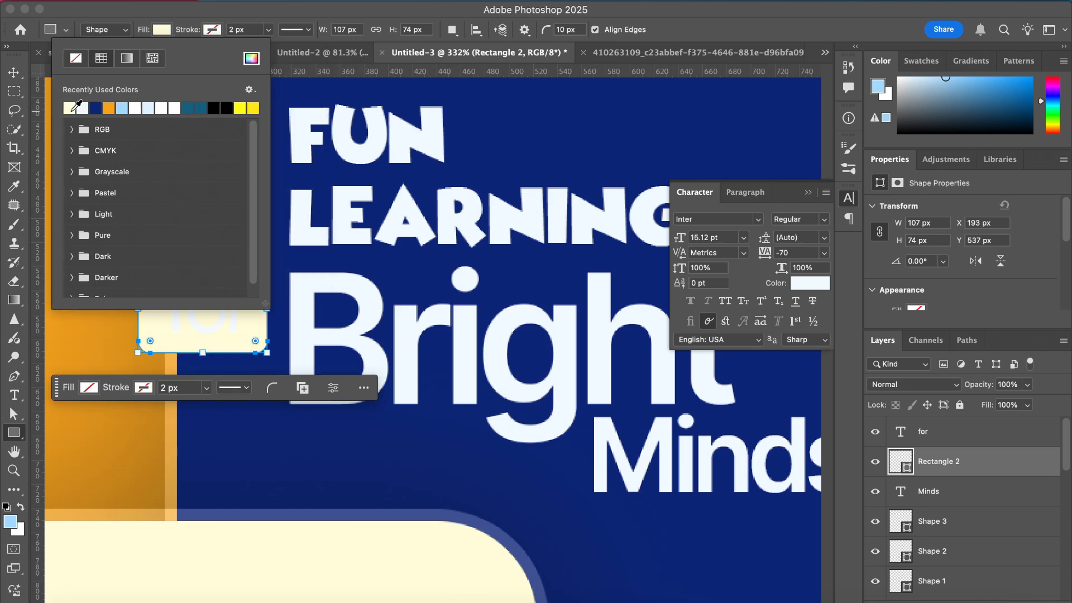
click(14, 73)
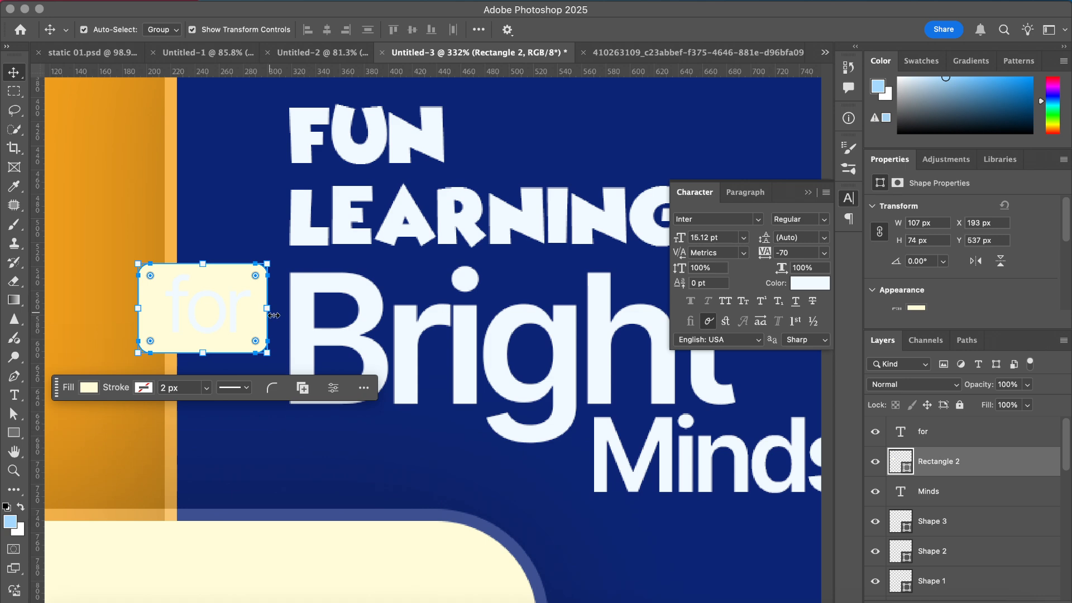
- Fine-tune the small rectangle's corner rounding and center the "for" text inside it
drag(150, 276, 153, 279)
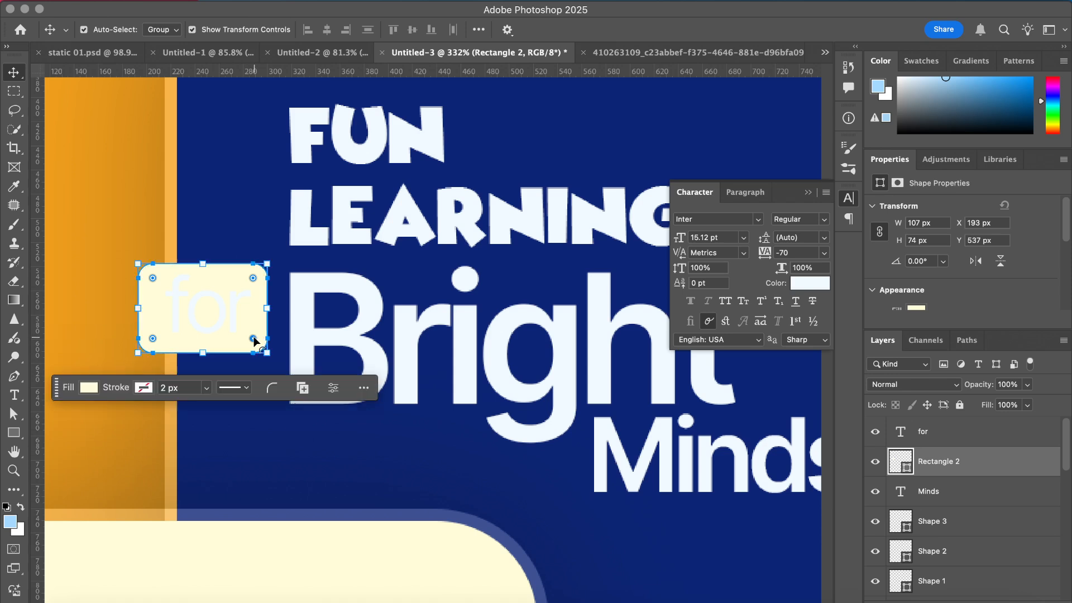
drag(254, 340, 260, 345)
click(193, 167)
click(245, 279)
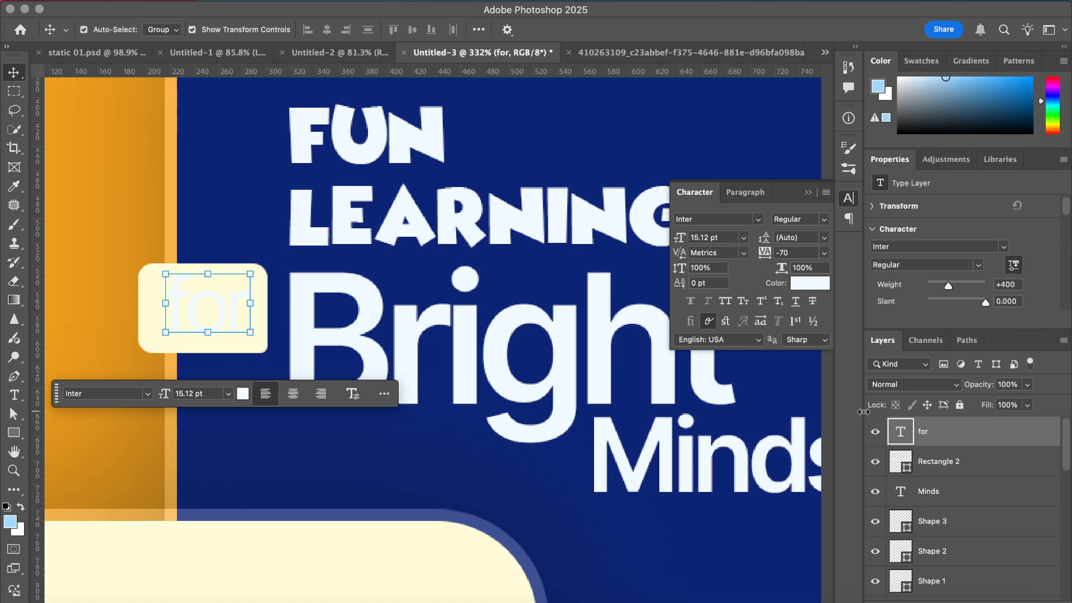
click(961, 464)
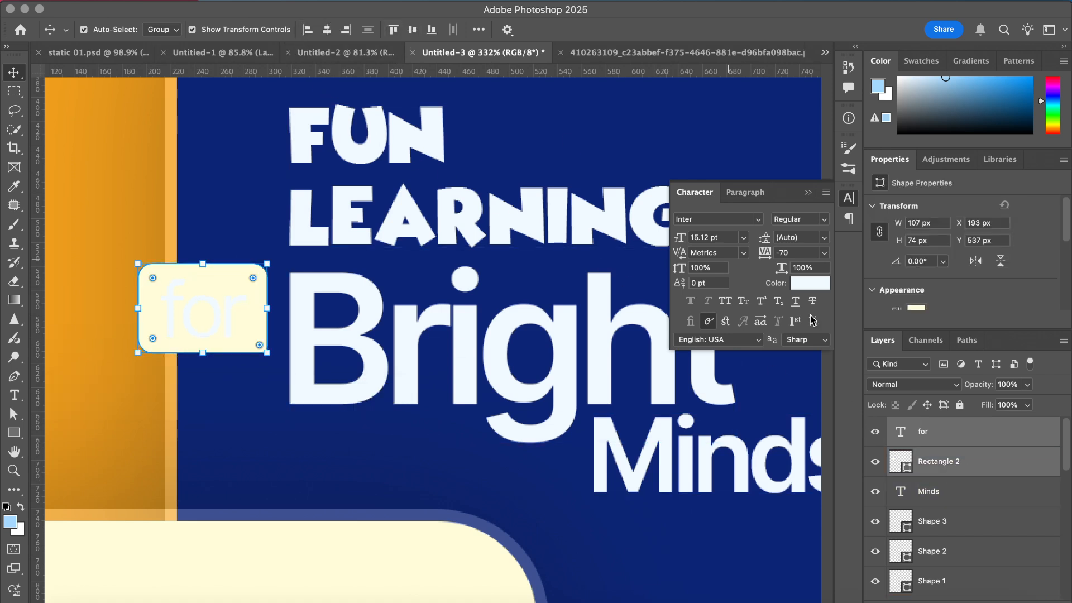
- Recolor the "for" text with orange #ea9a1d sampled from the poster background
key(alt+bracketright)
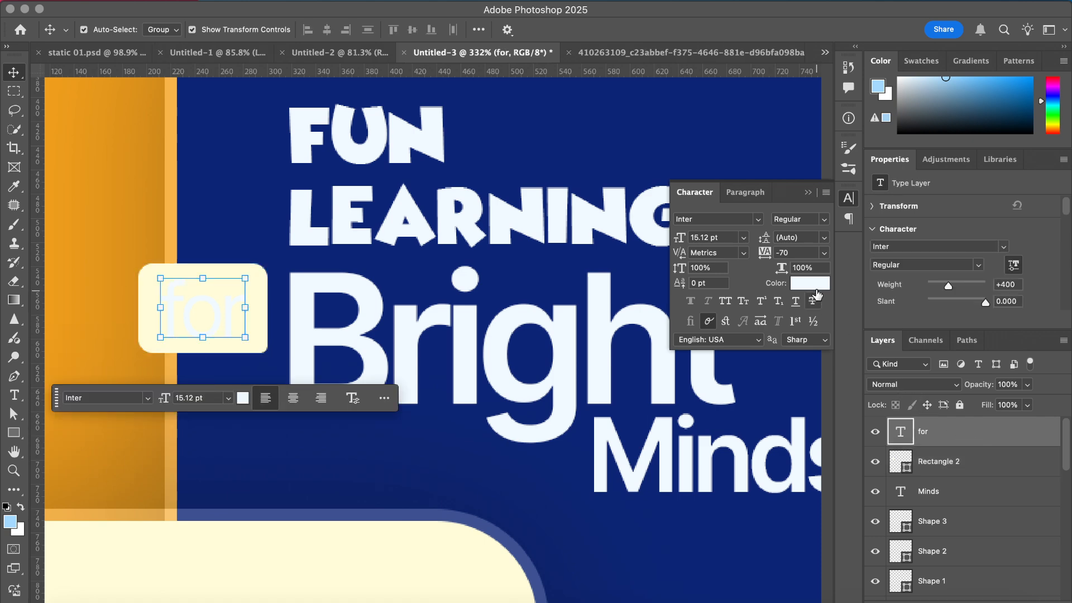
click(815, 285)
drag(691, 325, 658, 387)
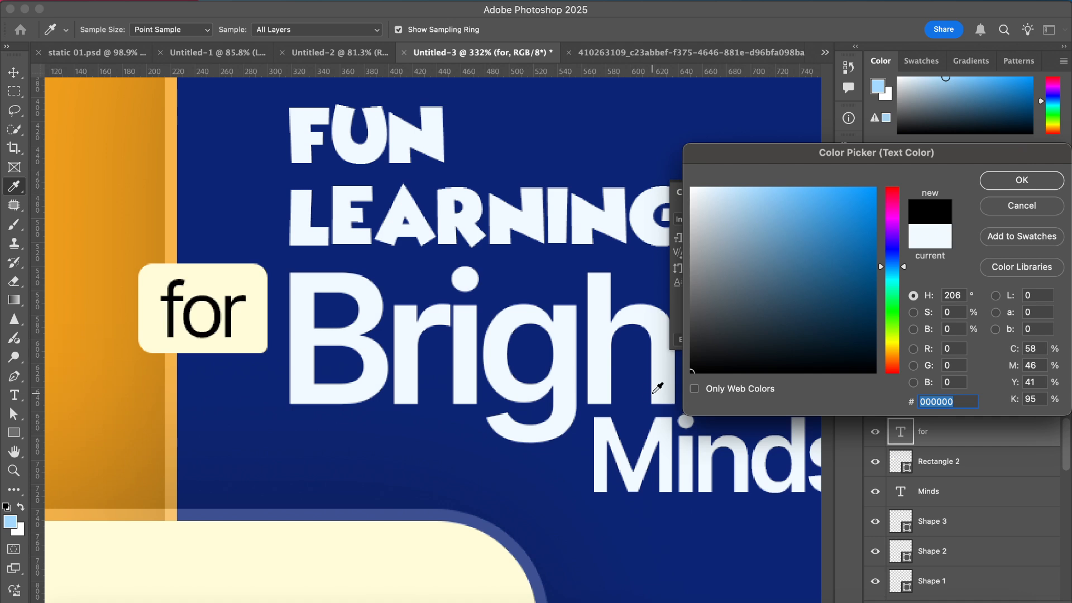
click(260, 227)
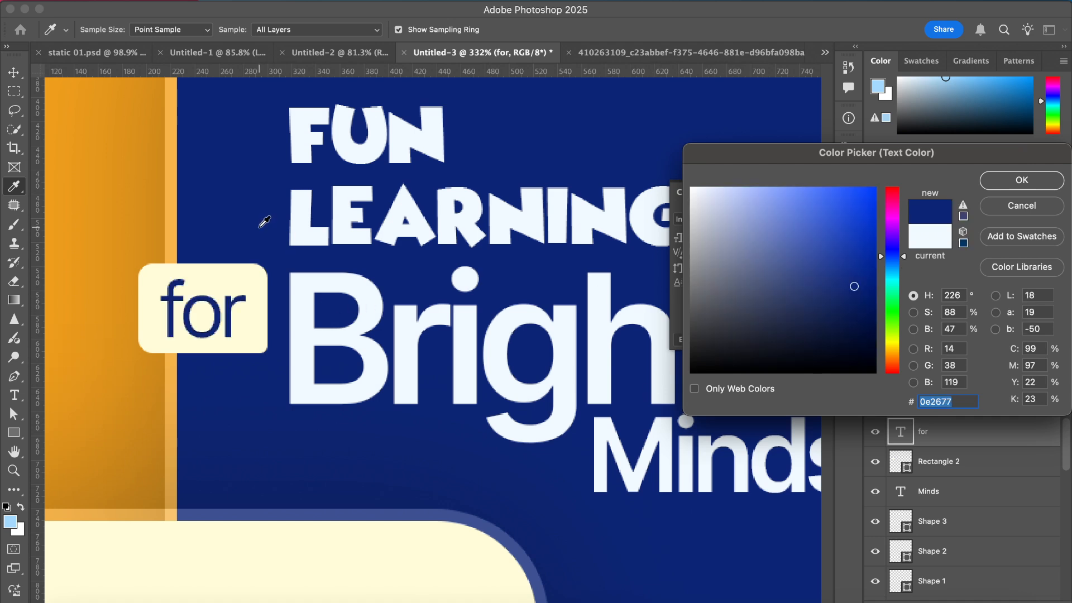
click(78, 219)
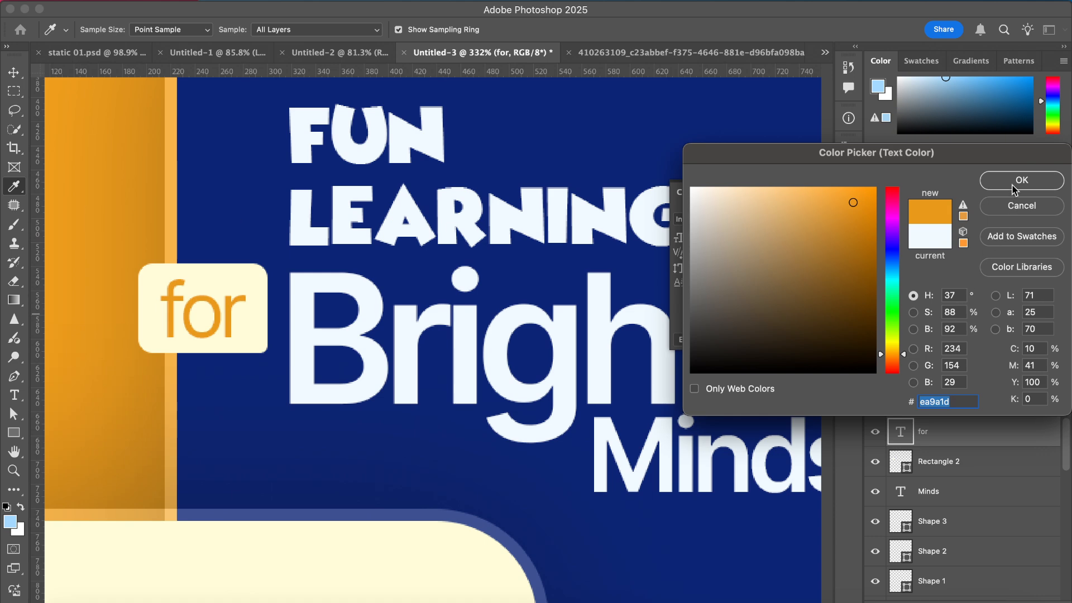
click(1015, 190)
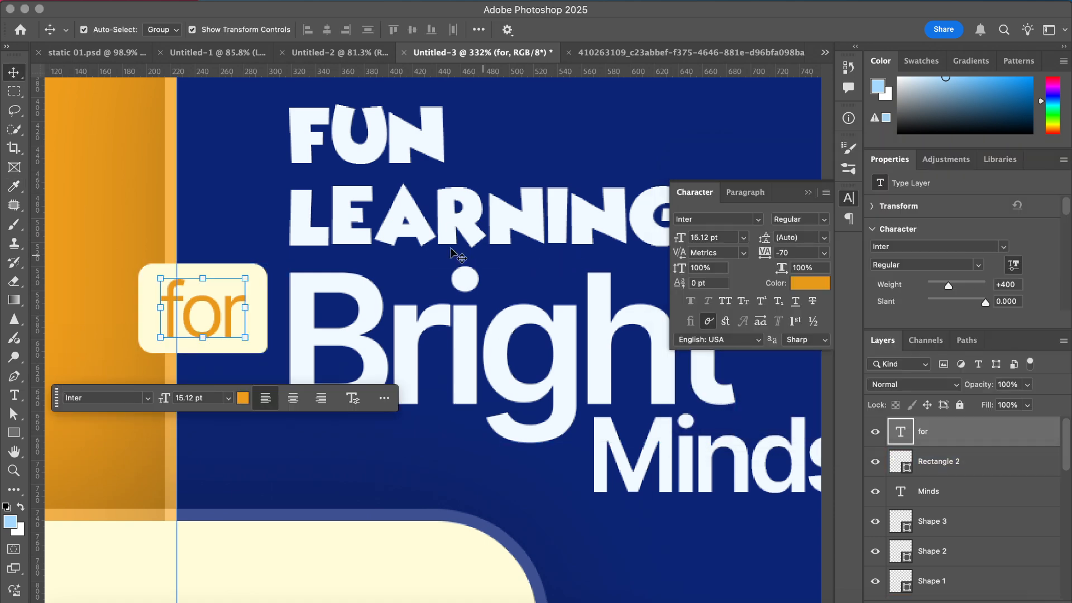
- Try the Wicked Mouse Regular font on the "for" text
click(757, 219)
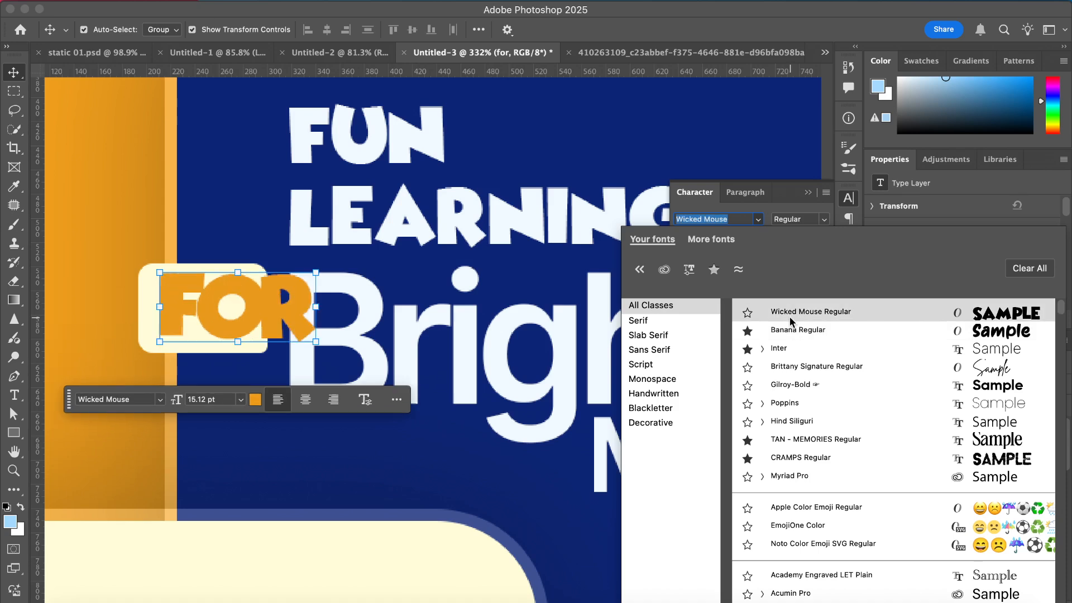
click(186, 221)
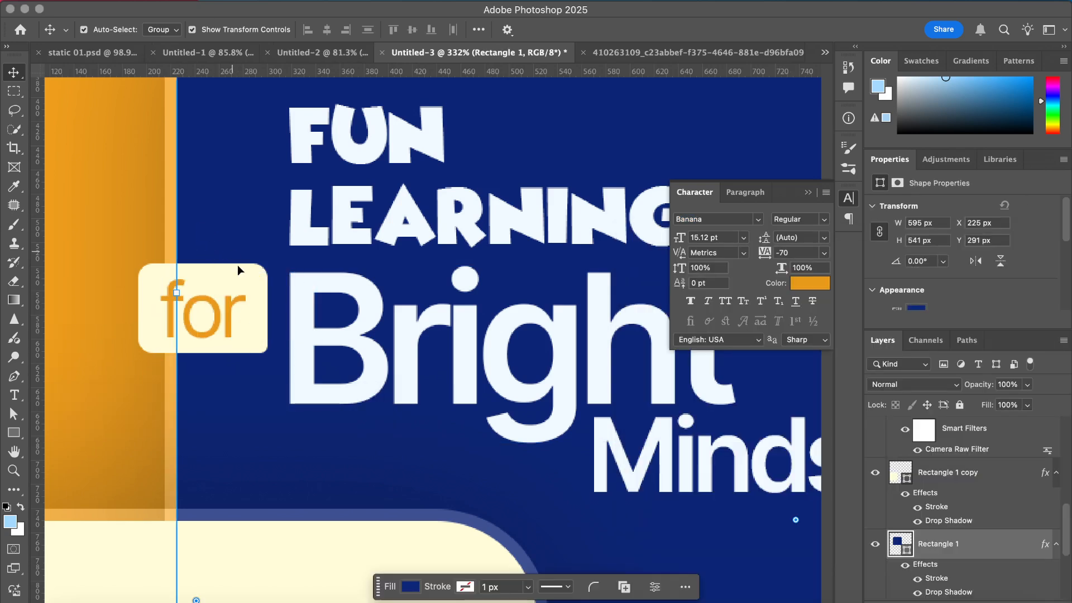
drag(230, 304, 231, 307)
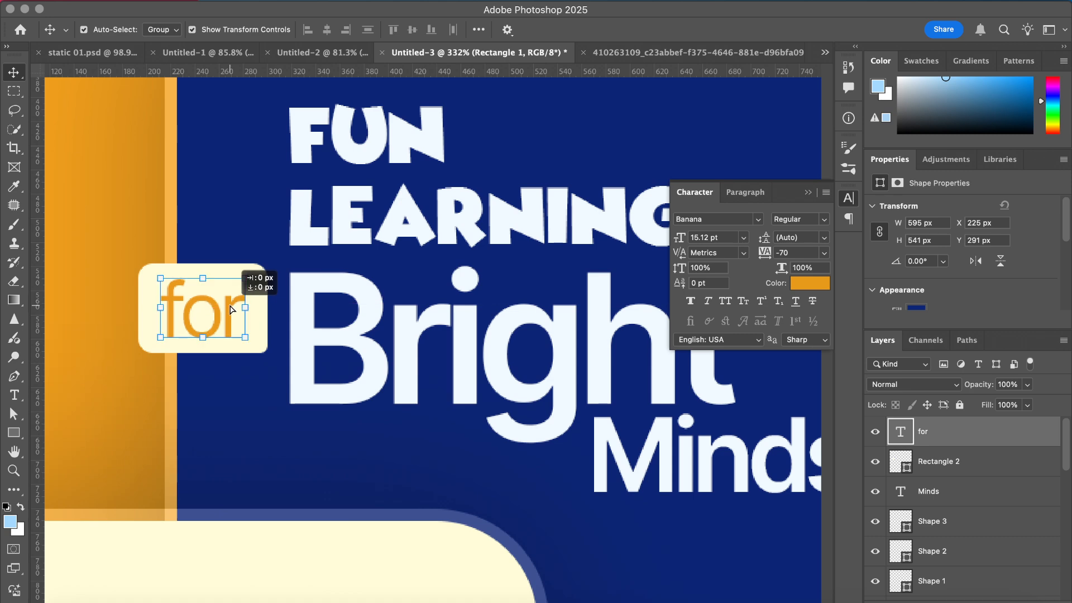
- Change the "Bright" text to the Banana Regular font and set its tracking to 0
click(555, 379)
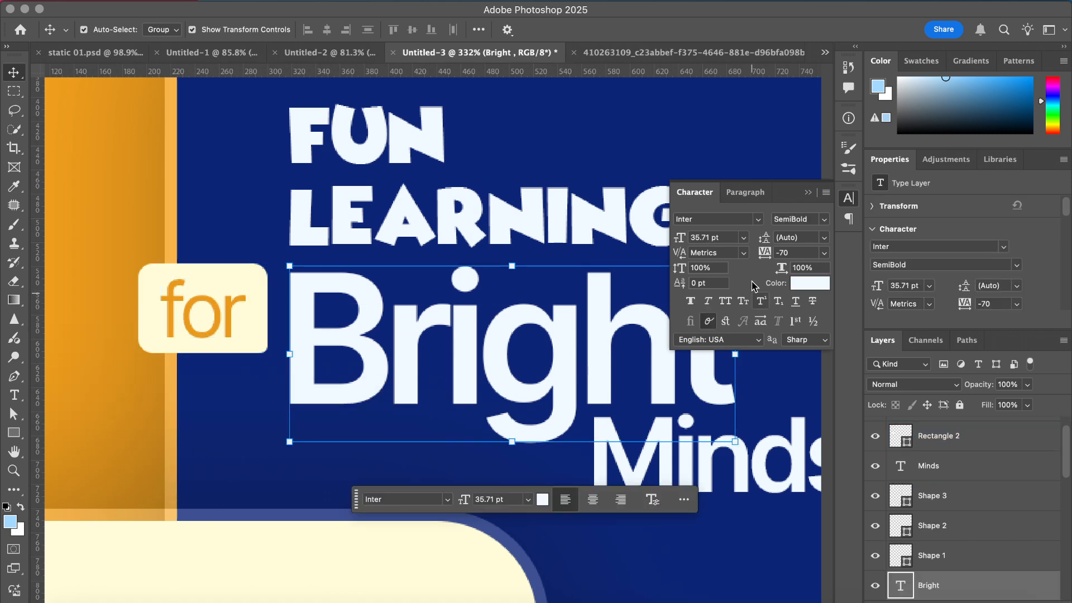
click(760, 221)
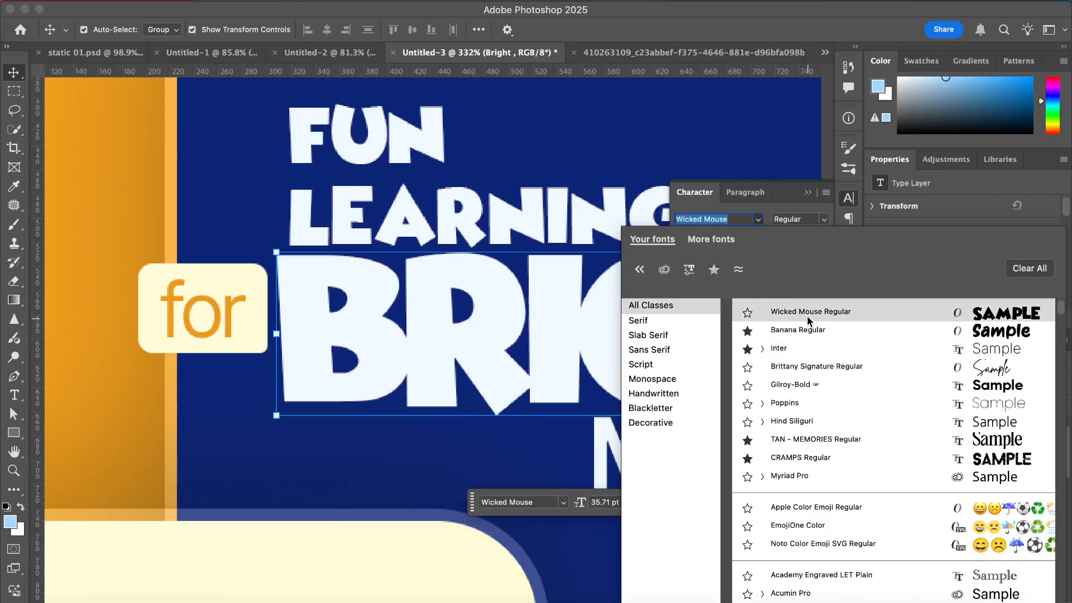
click(799, 329)
scroll(429, 340, down, 2)
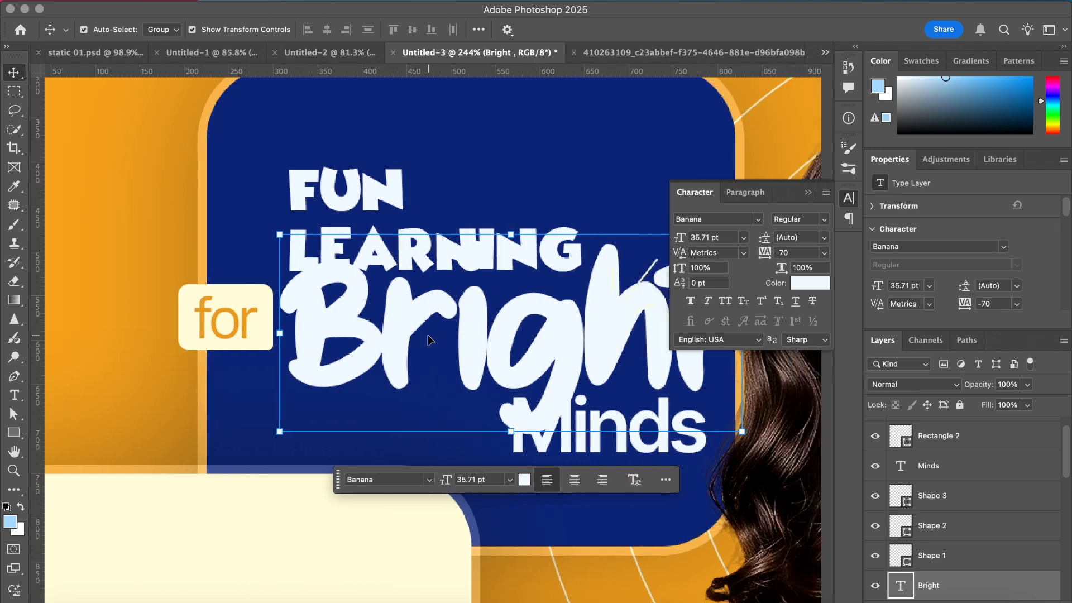
scroll(429, 340, left, 5)
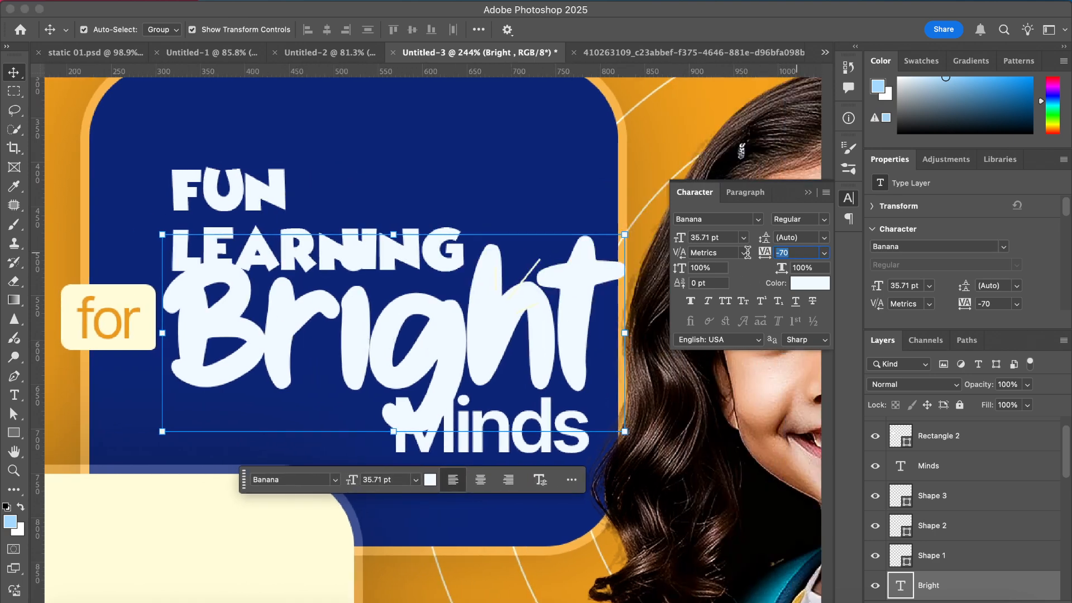
text(0)
key(Return)
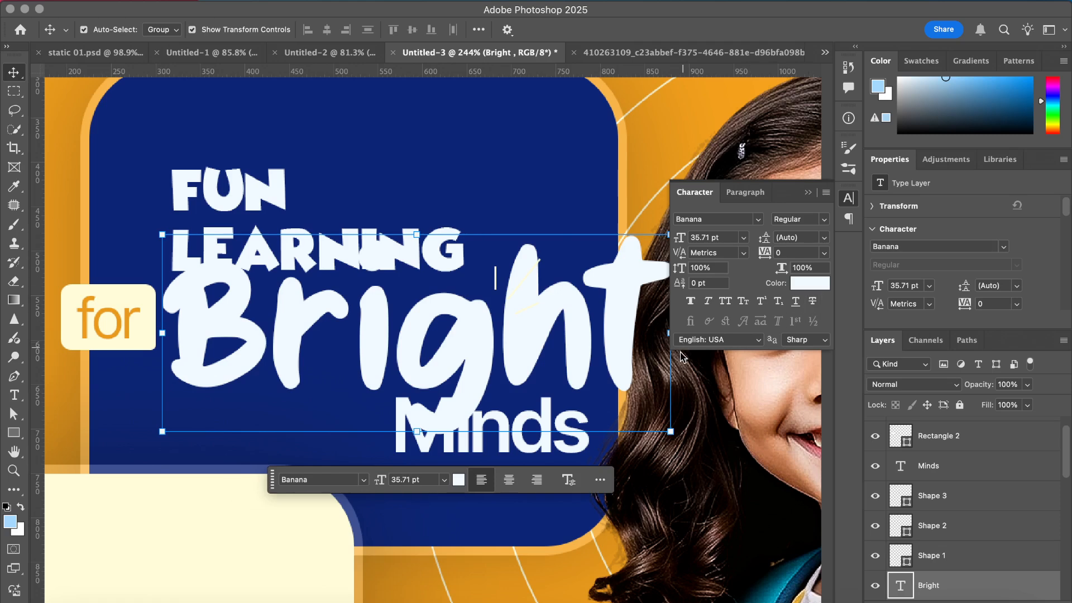
scroll(588, 394, right, 1)
scroll(588, 394, right, 3)
drag(535, 349, 466, 356)
drag(467, 357, 486, 357)
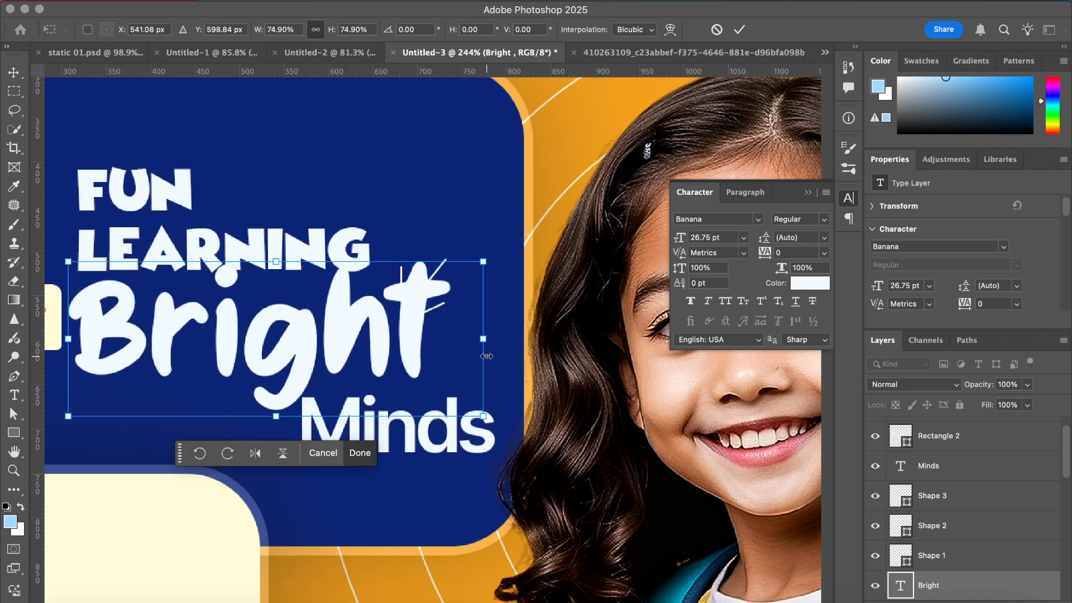
drag(355, 332, 354, 339)
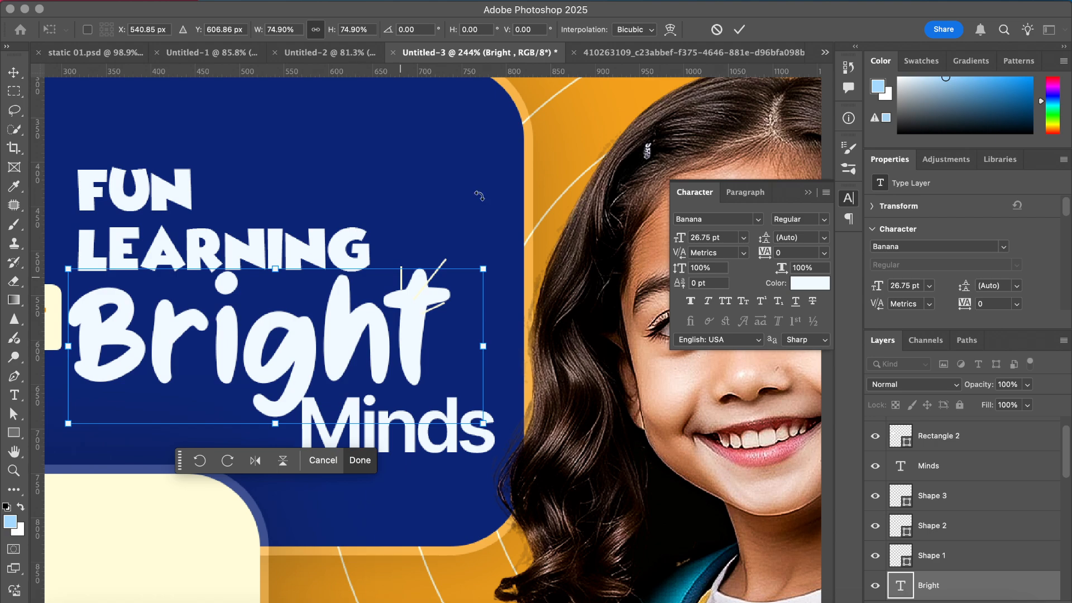
click(716, 29)
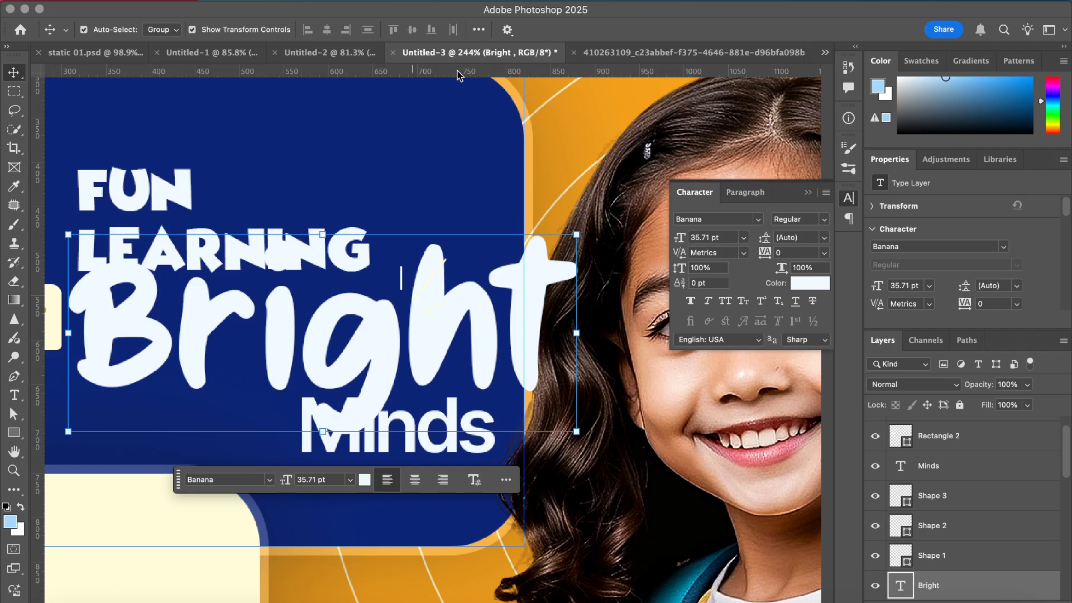
- Undo the Banana font and tracking changes on the "Bright" text
key(ctrl+z)
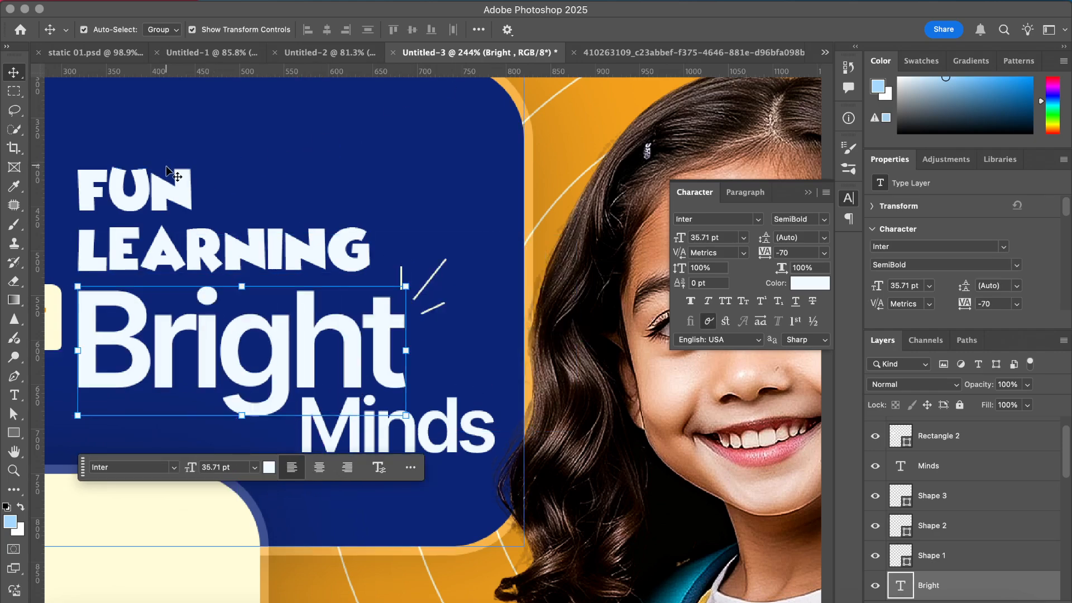
- Try the Banana Regular font on the "Fun Learning" text
ctrl+click(171, 179)
click(758, 220)
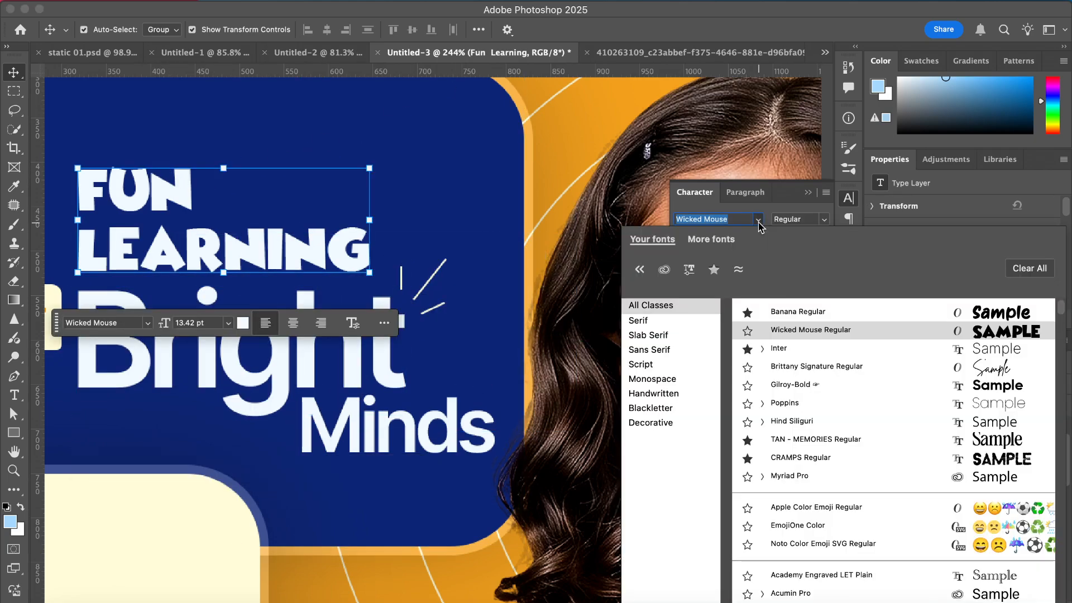
click(790, 319)
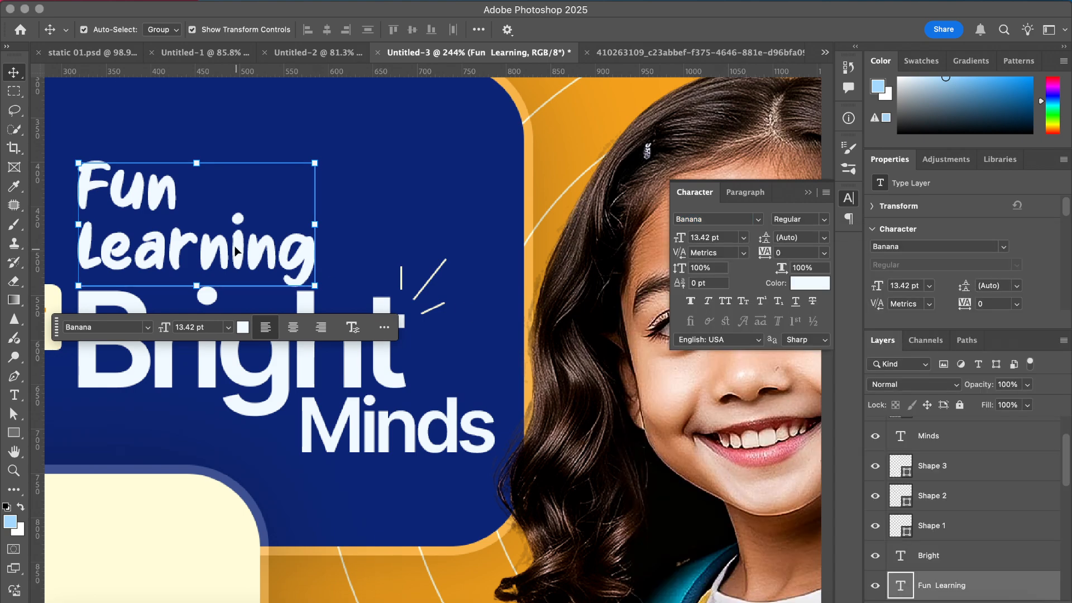
scroll(363, 207, down, 2)
scroll(360, 208, down, 3)
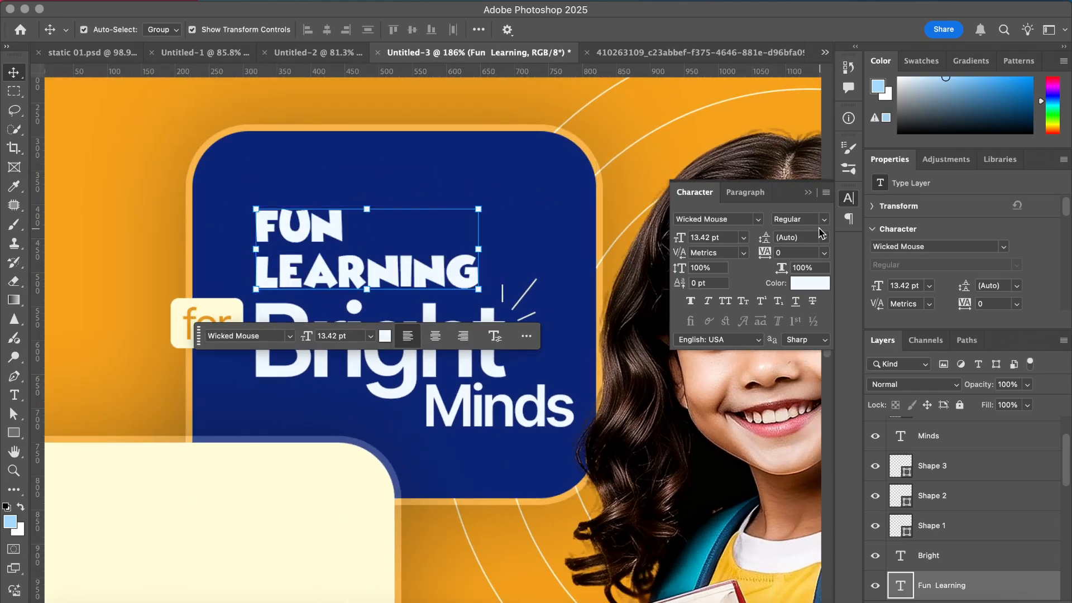
- Set the "Fun Learning" text in Banana Regular at 14 pt with 13 pt leading
click(759, 220)
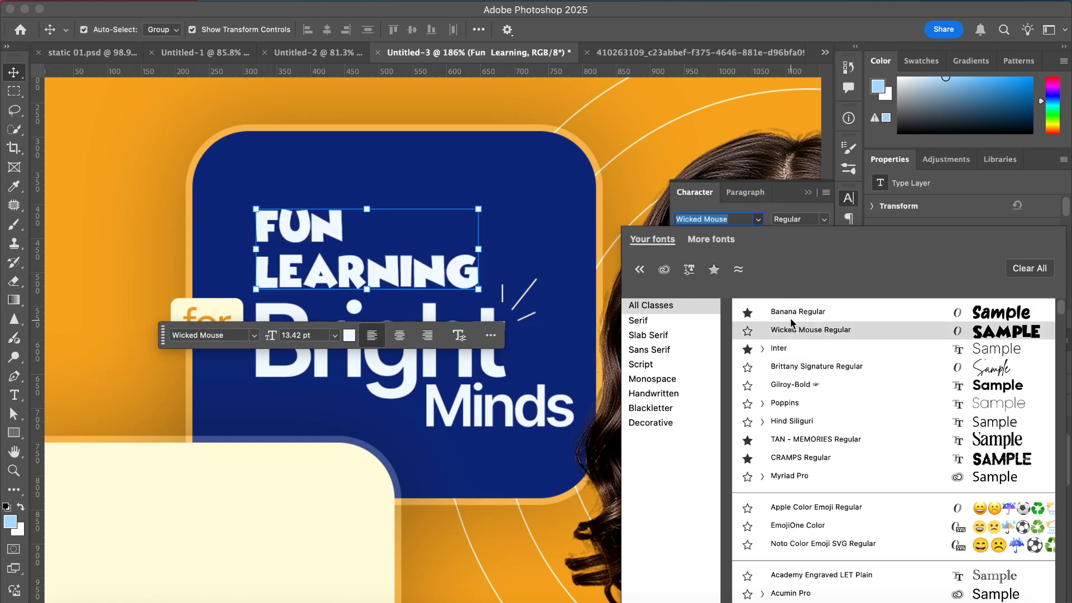
click(793, 313)
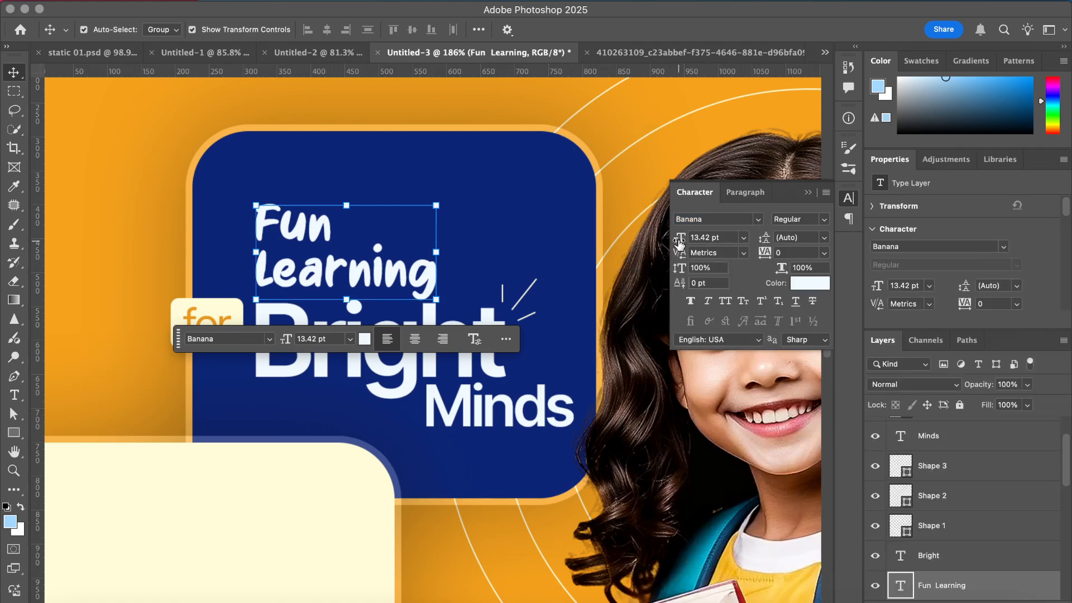
drag(679, 241, 739, 249)
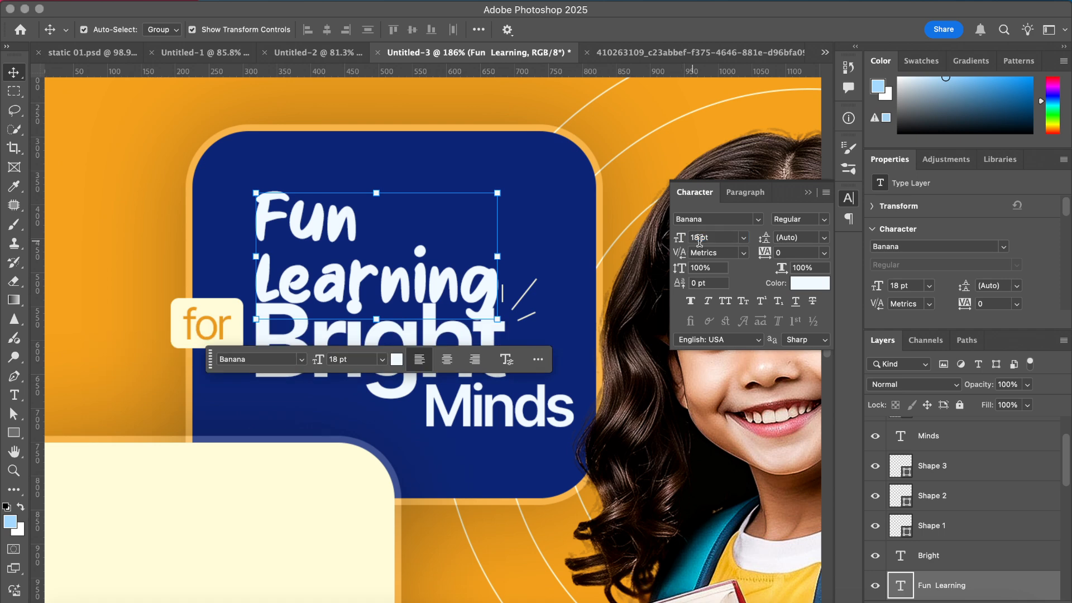
click(742, 243)
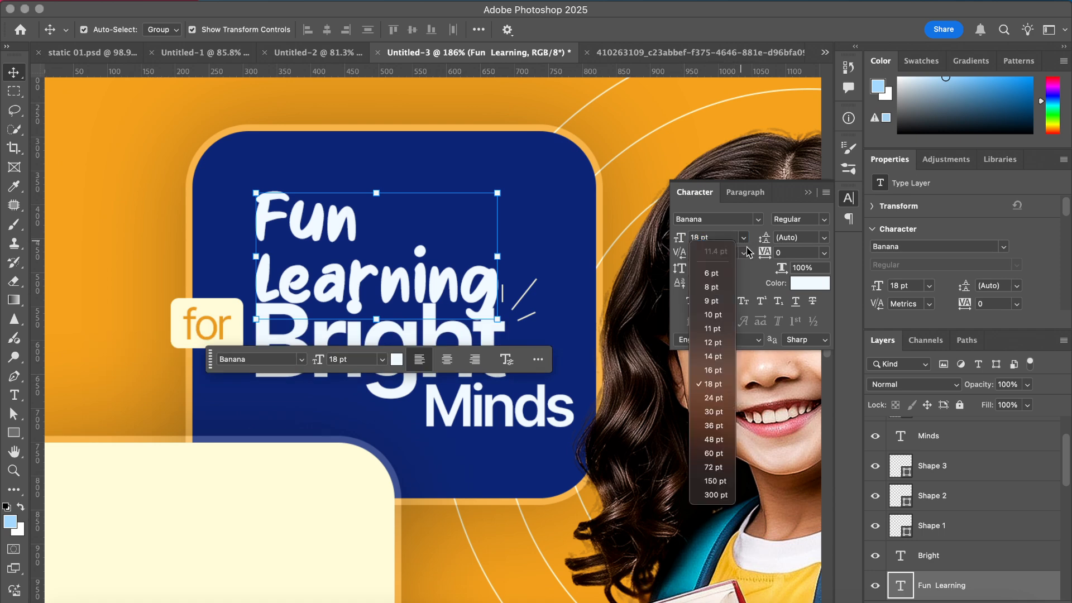
click(715, 356)
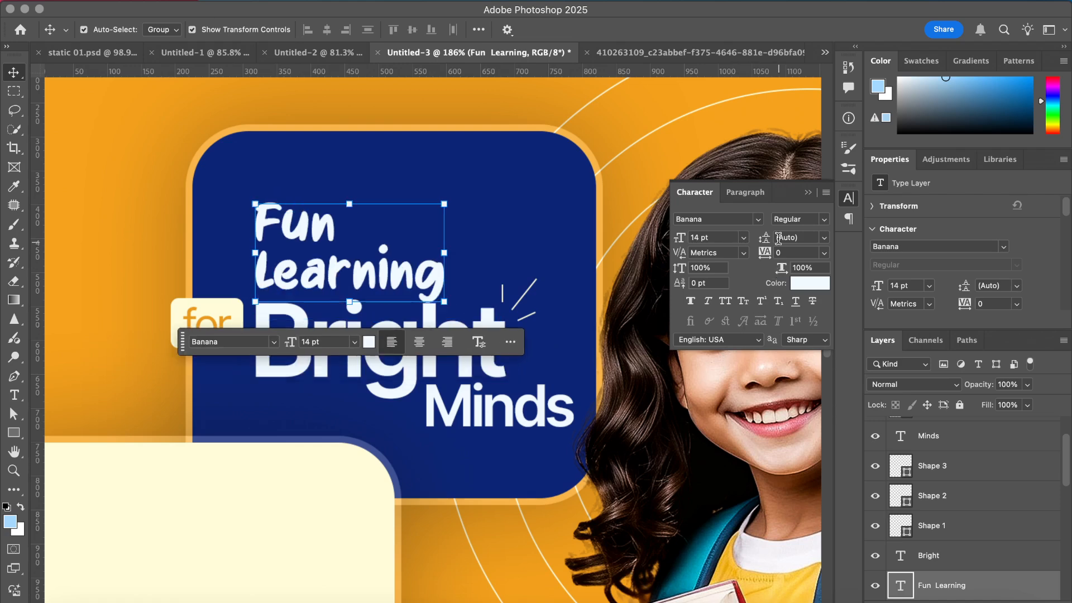
drag(770, 241, 764, 240)
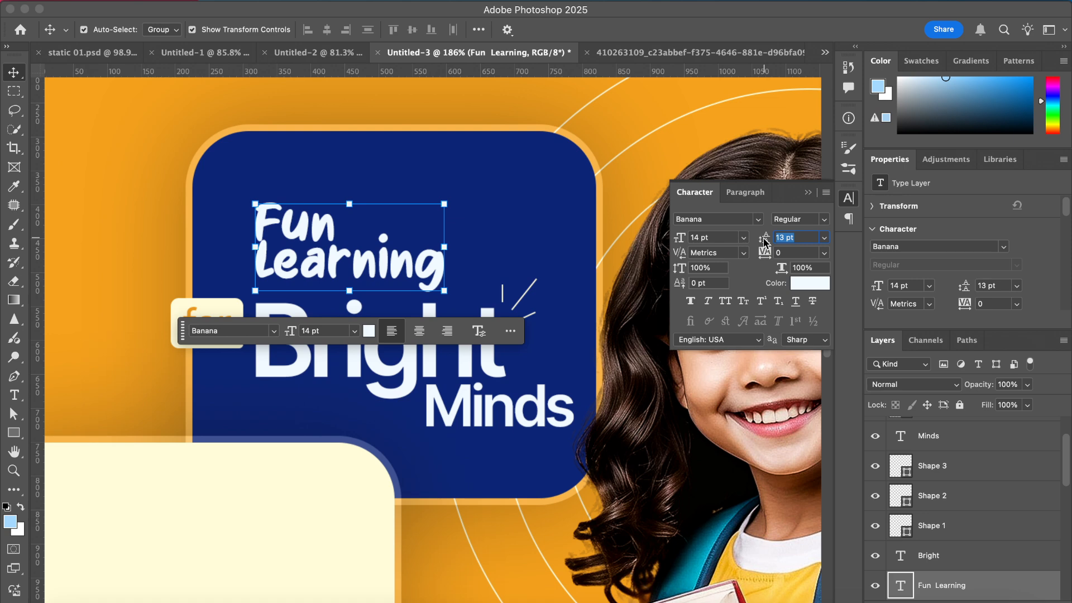
- Reposition the "Fun Learning" text in the navy panel, leaving a small gap above "Bright"
drag(367, 261, 367, 271)
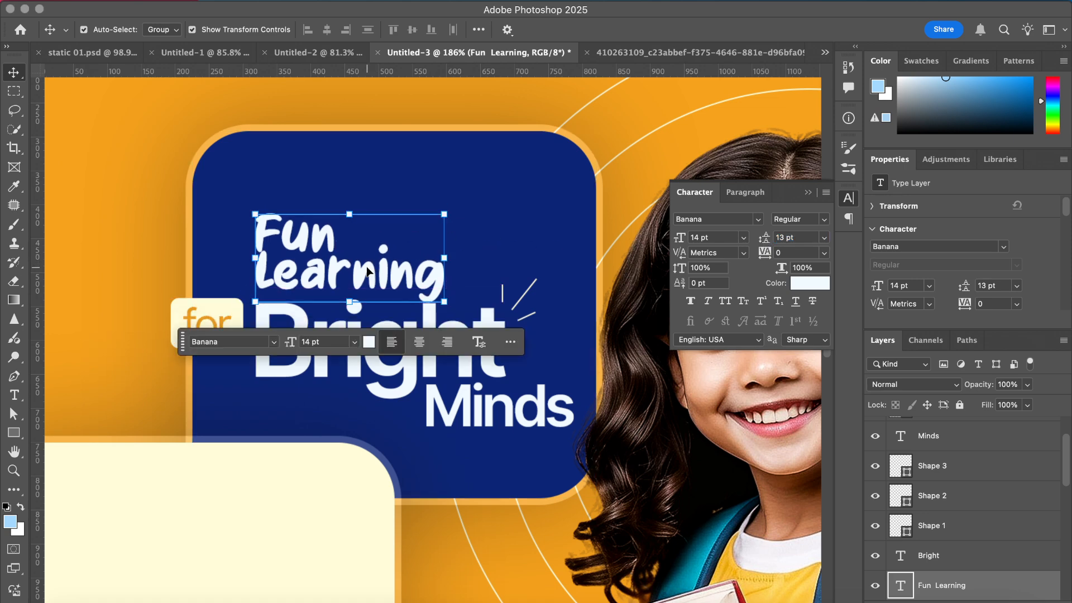
click(498, 178)
scroll(447, 207, down, 1)
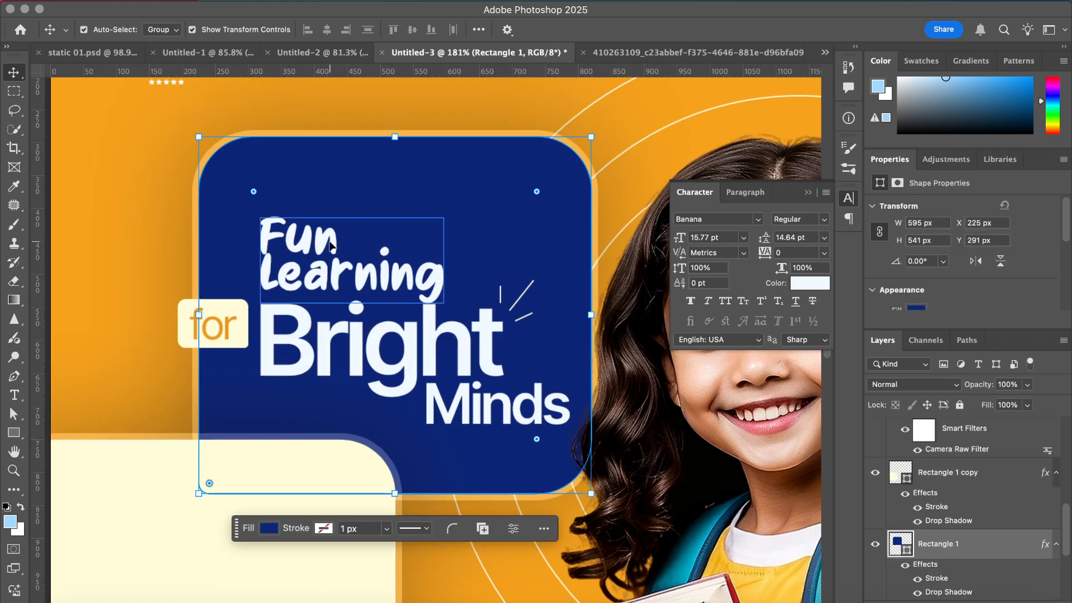
drag(330, 246, 331, 205)
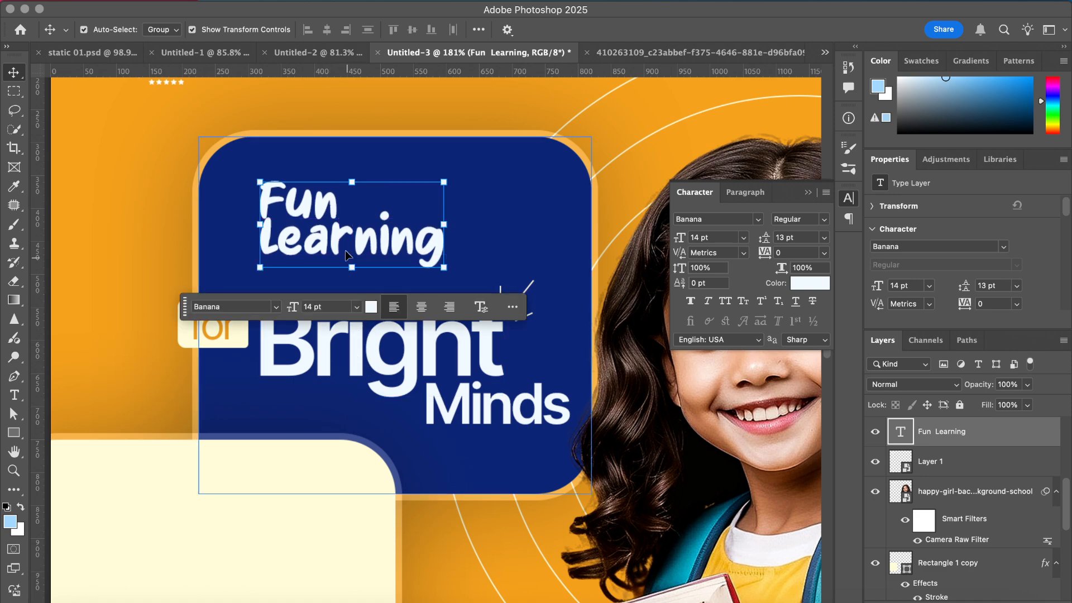
drag(346, 255, 346, 268)
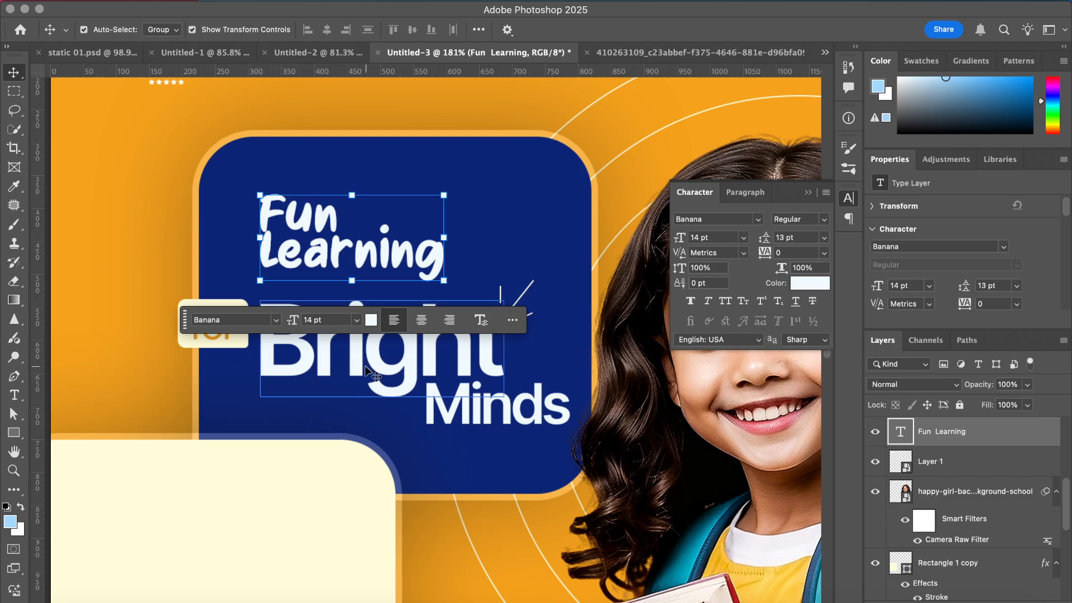
- Move the "Bright" text up so it sits closely beneath "Fun Learning"
drag(367, 371, 367, 355)
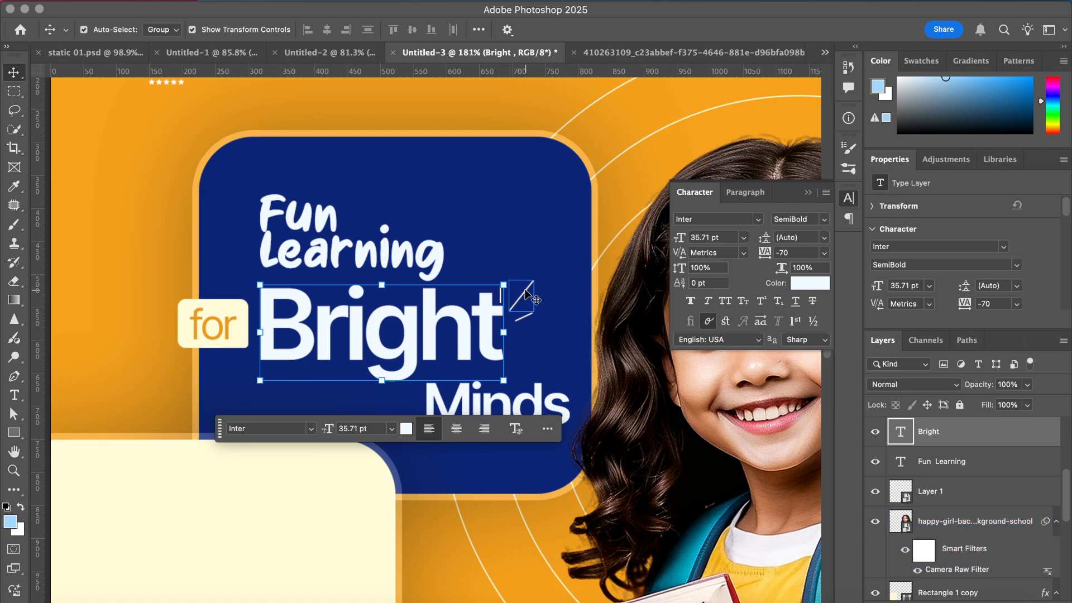
- Group the three accent line shapes beside "Bright" and move the group up above the word's final letter
click(570, 293)
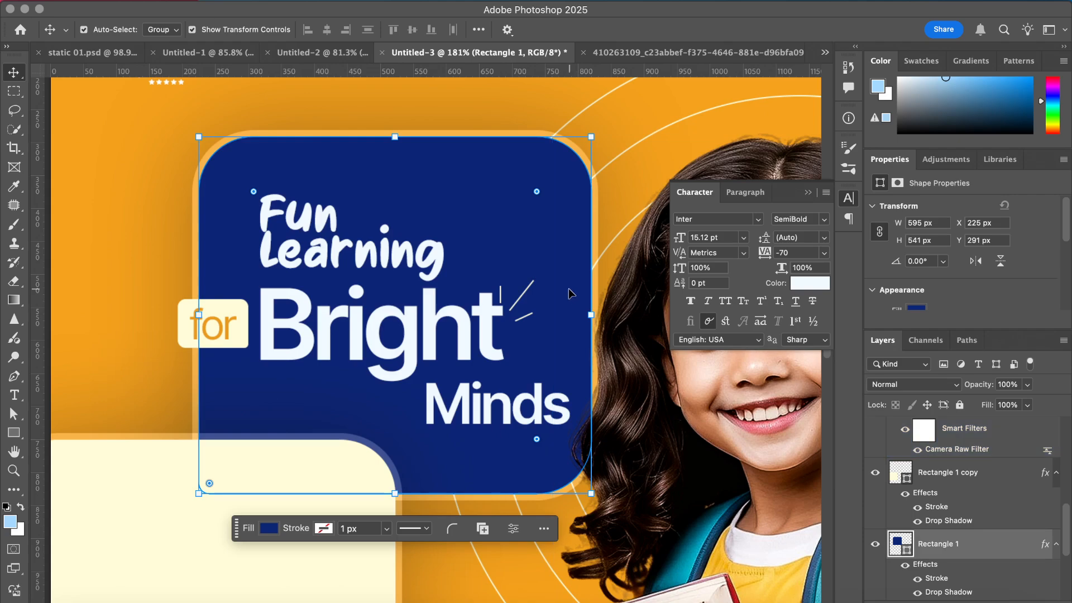
key(super+equal)
click(572, 272)
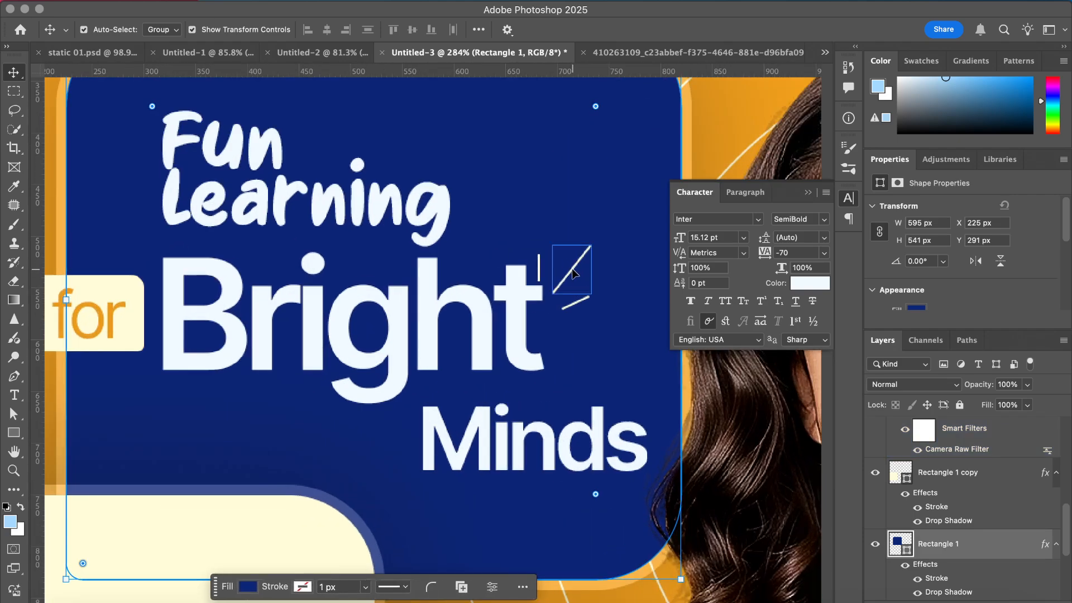
scroll(984, 495, up, 1)
super+click(972, 492)
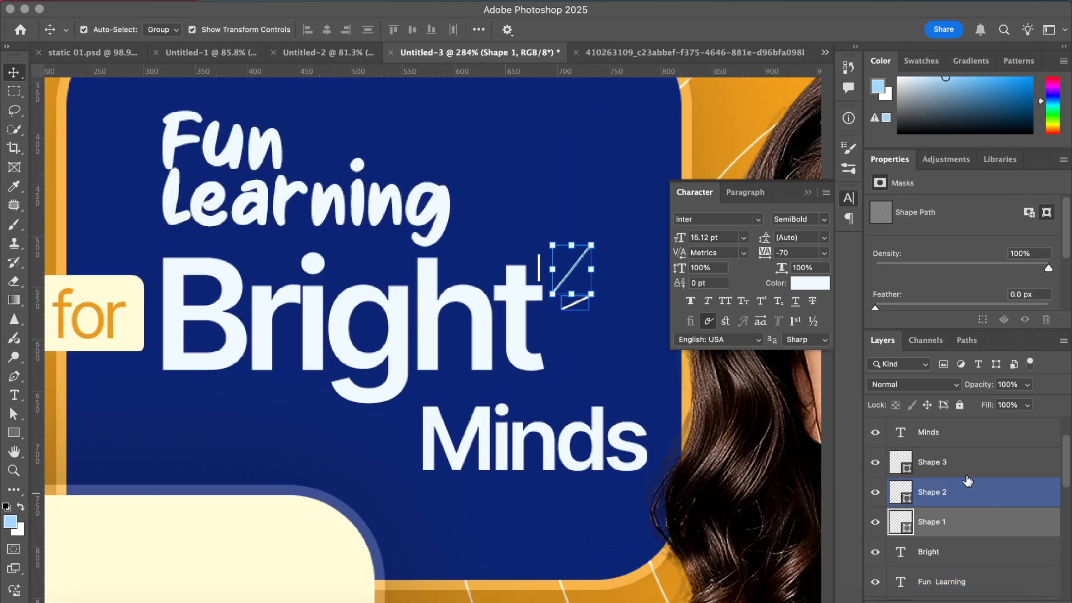
super+click(971, 462)
key(super+g)
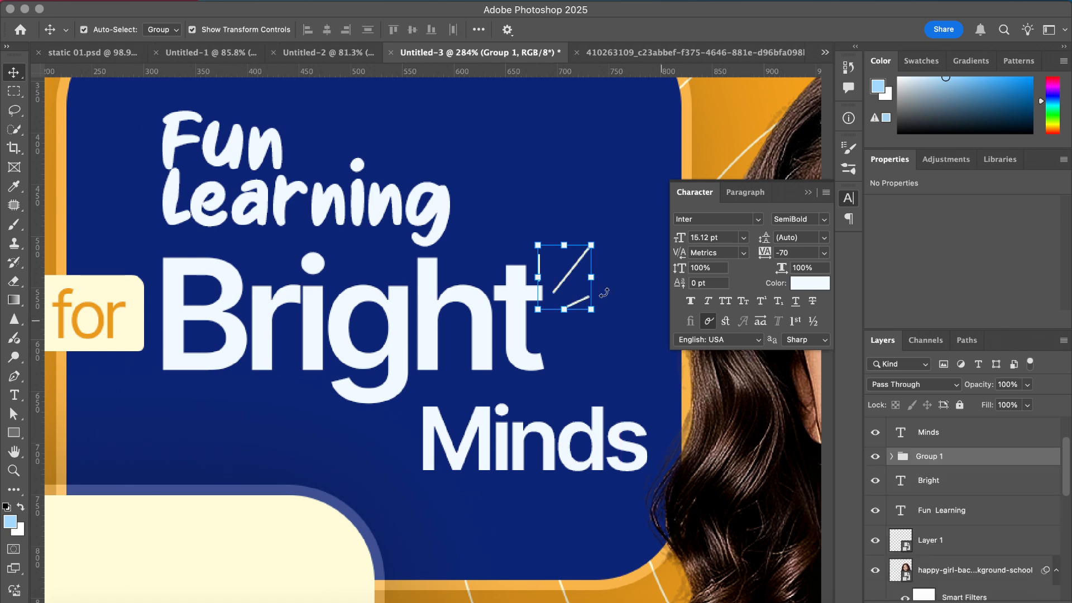
drag(572, 271, 568, 234)
click(740, 29)
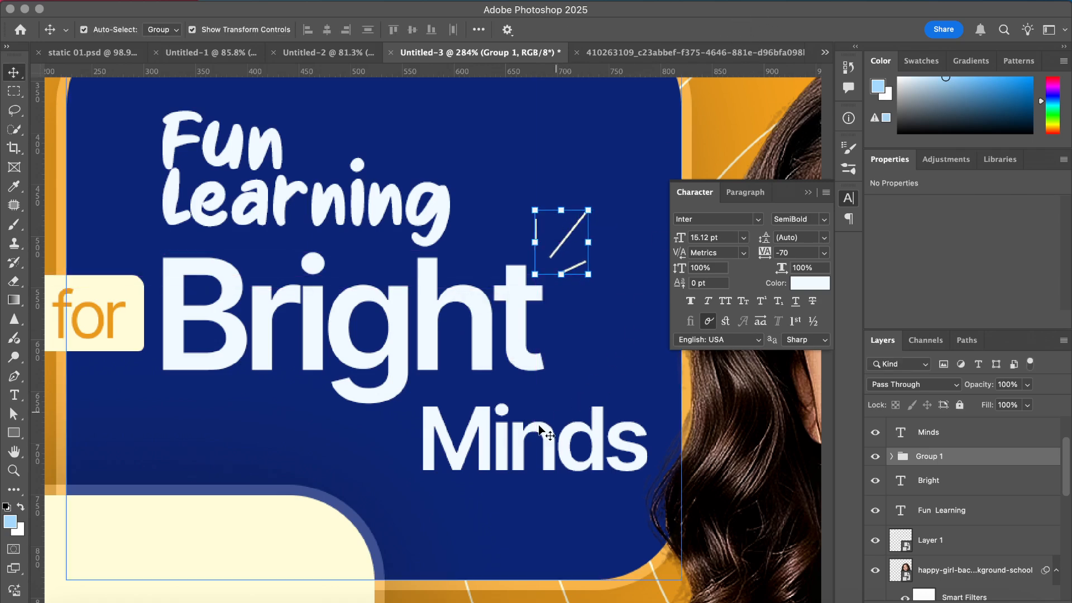
- Move the "Minds" text up closer beneath "Bright" and nudge it slightly to the right
drag(492, 452, 488, 431)
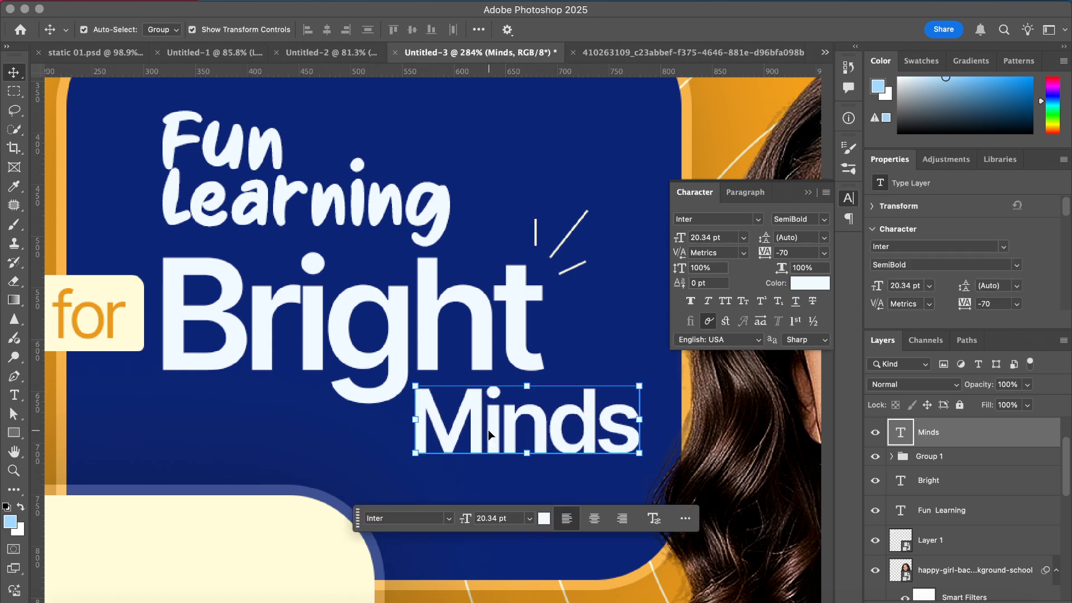
key(Right)
key(Right)
key(Right)
key(Right)
scroll(433, 346, down, 2)
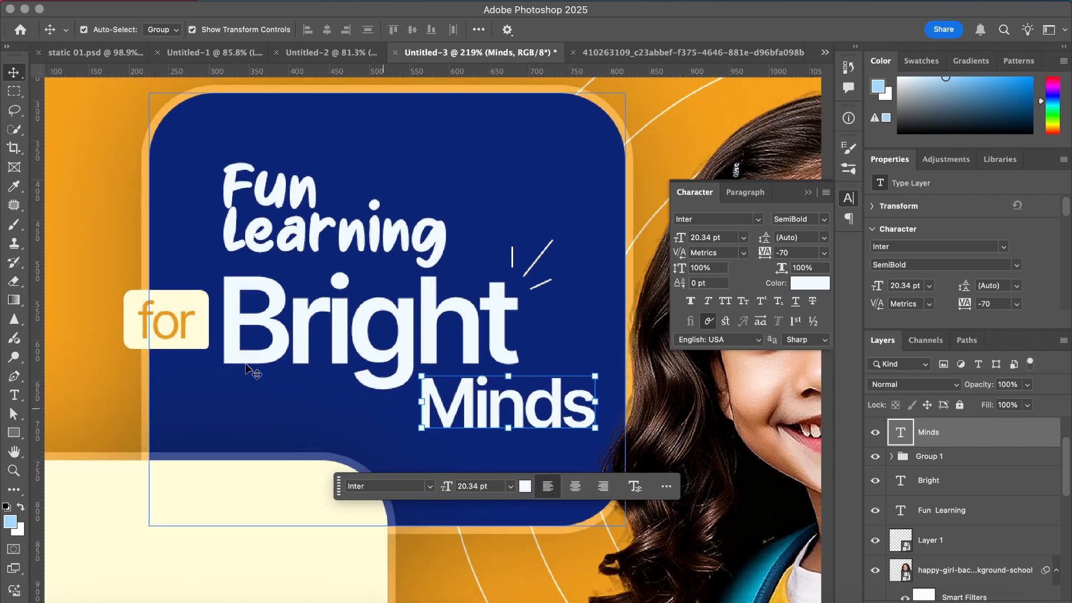
- Set the "for" text in Banana Regular and scale it to about 61% so it fits inside its cream label
click(193, 305)
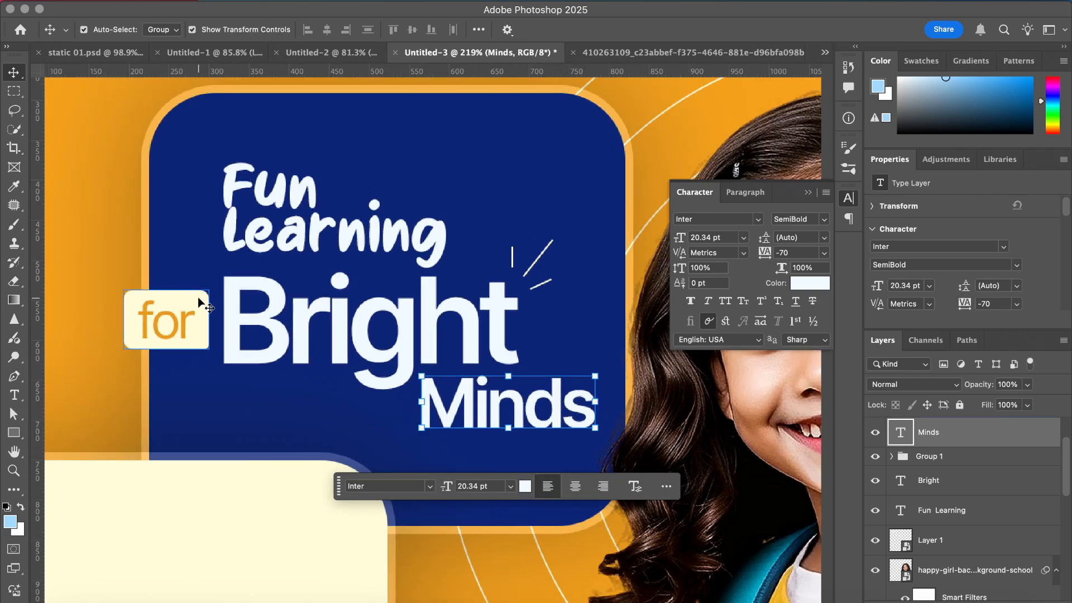
click(184, 323)
click(758, 221)
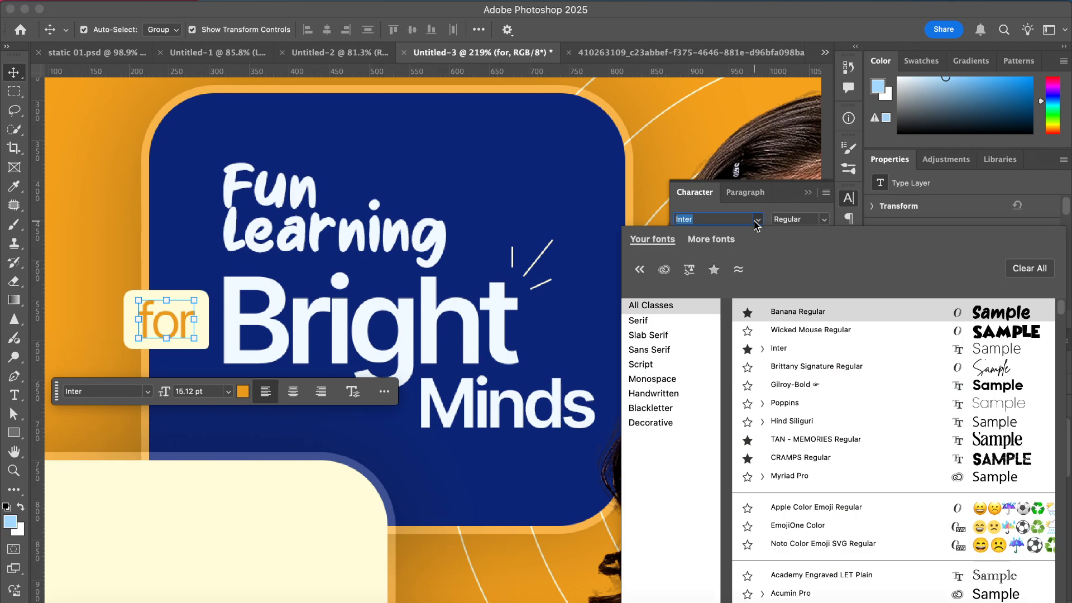
click(797, 313)
click(223, 334)
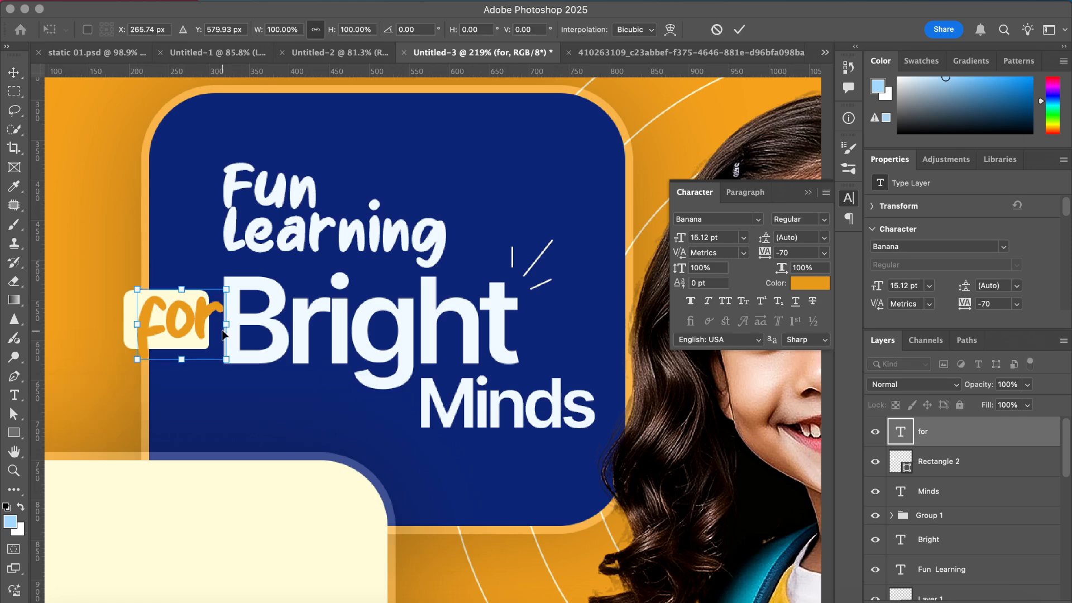
drag(223, 334, 183, 321)
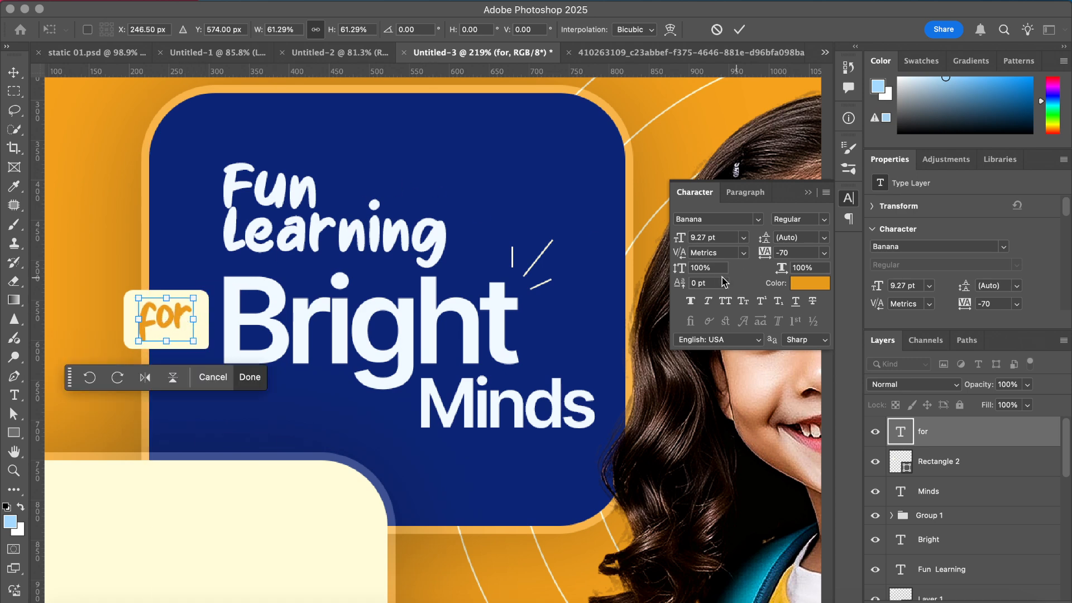
click(740, 29)
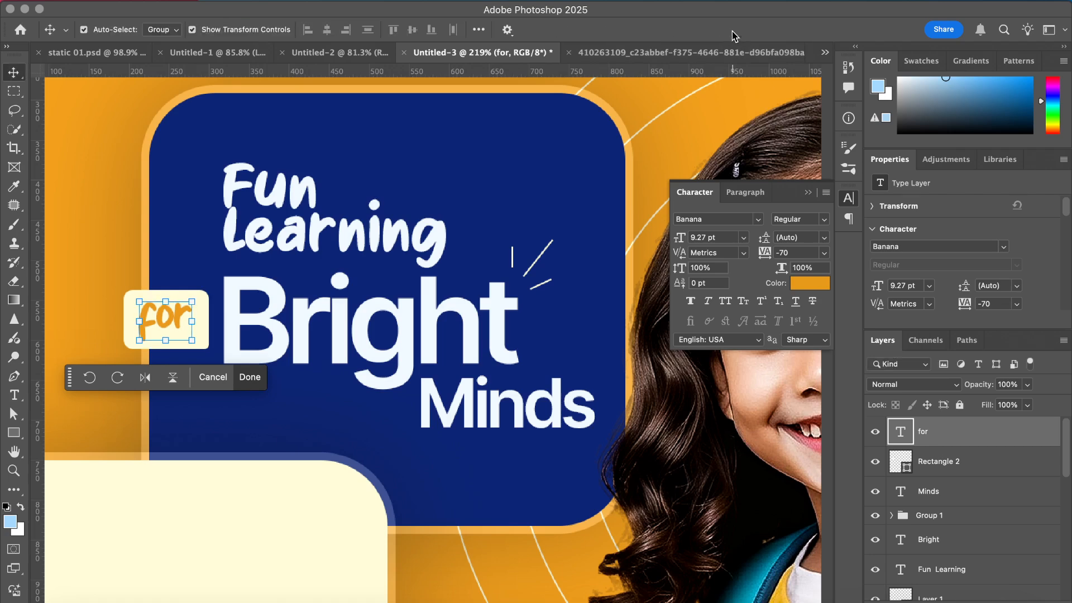
- Select the "for" text together with its label rectangle and move both up to the upper-left corner of "Bright"
click(1000, 489)
click(984, 469)
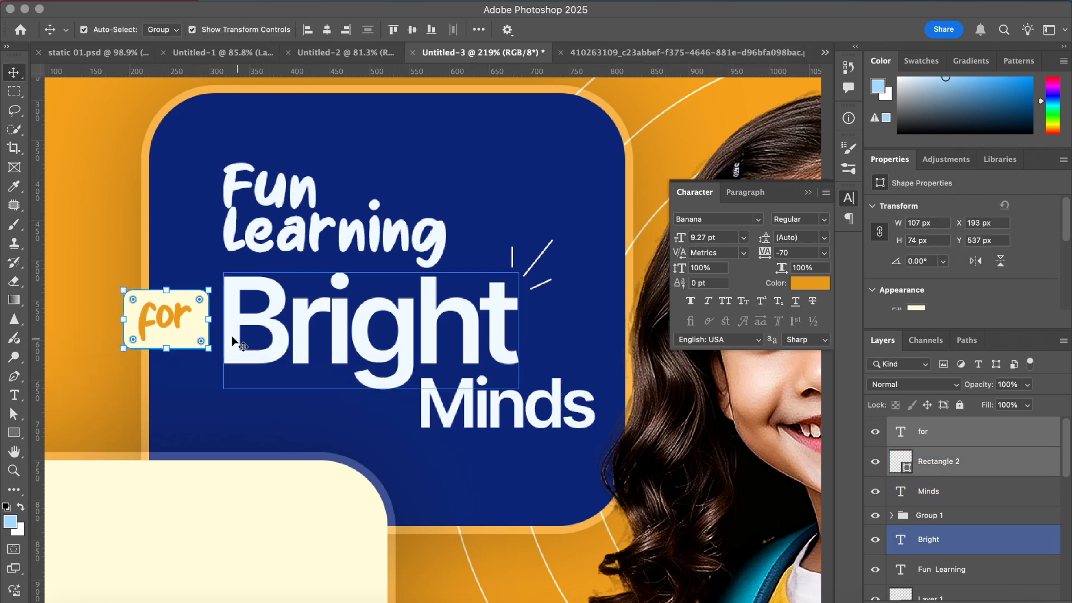
drag(139, 328, 154, 297)
- Add a drop shadow to the "for" label rectangle with 48% opacity, 79 px size and an increased distance
click(1001, 477)
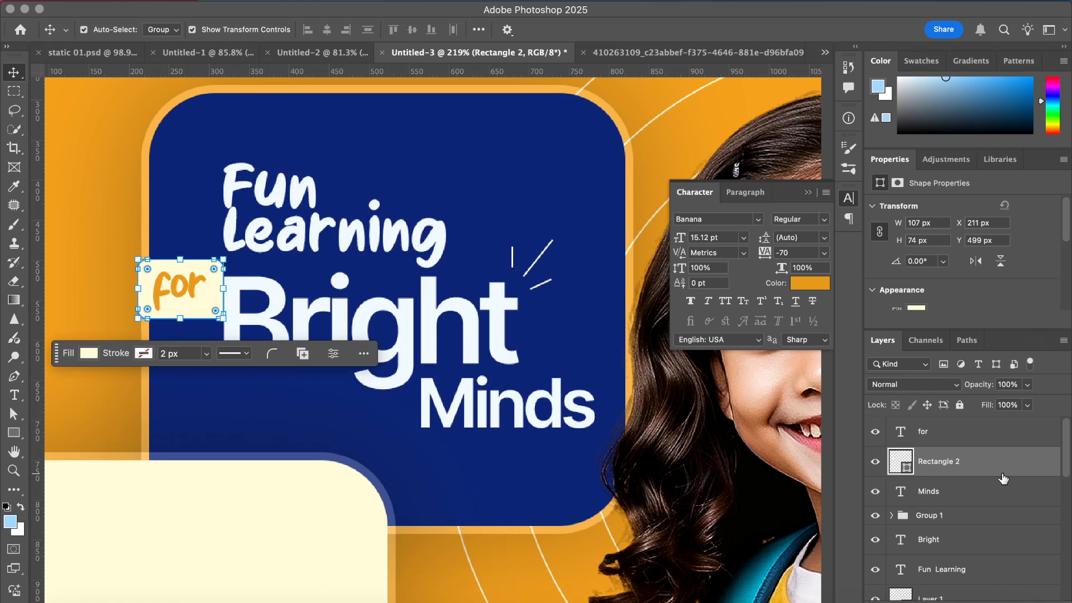
right_click(1002, 476)
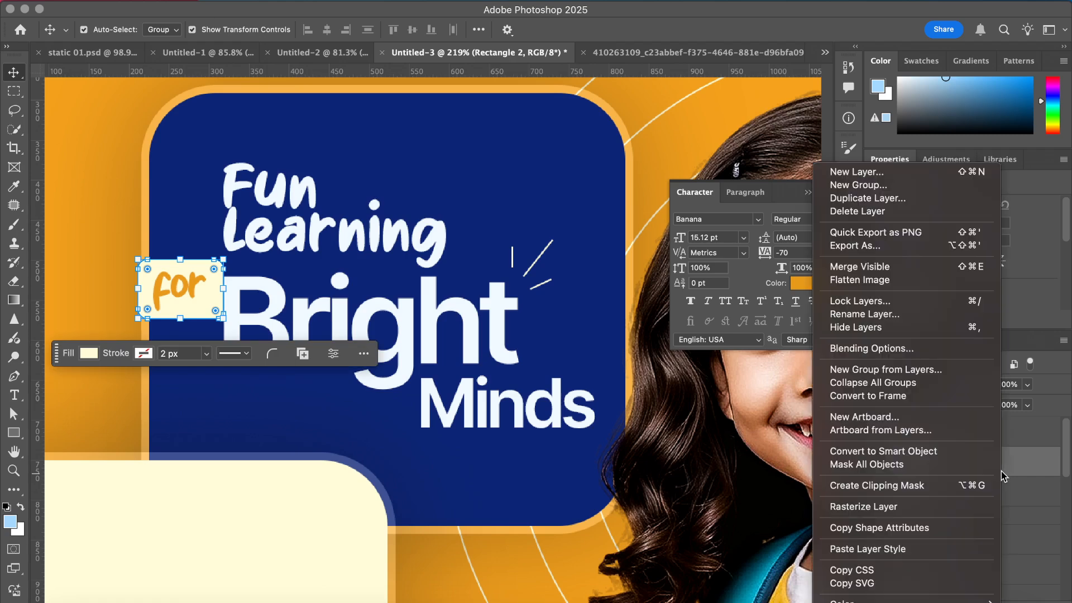
click(905, 349)
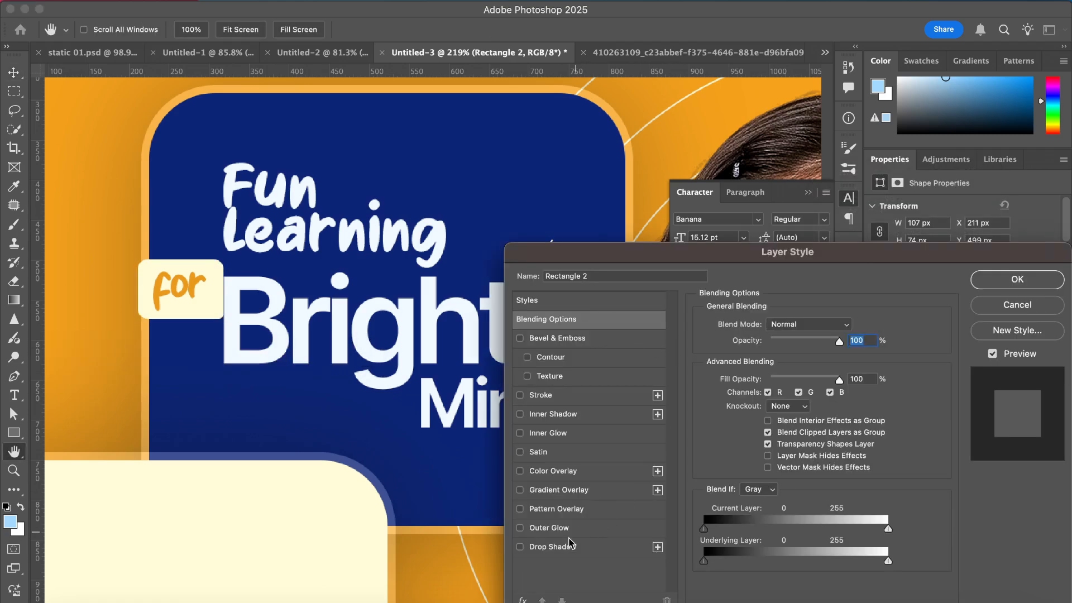
click(570, 544)
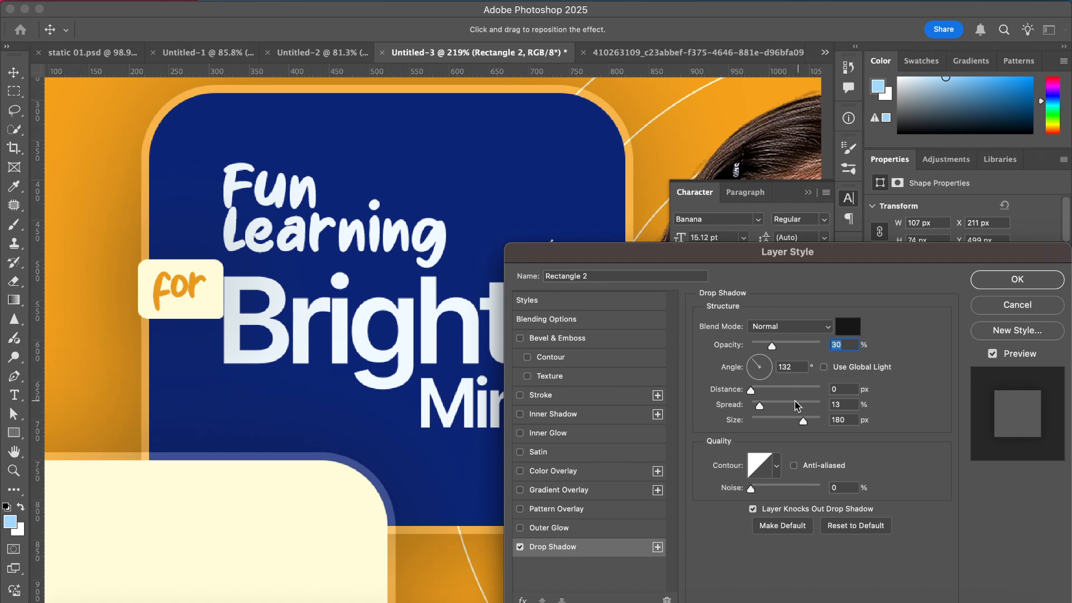
drag(805, 423, 777, 423)
drag(781, 348, 785, 347)
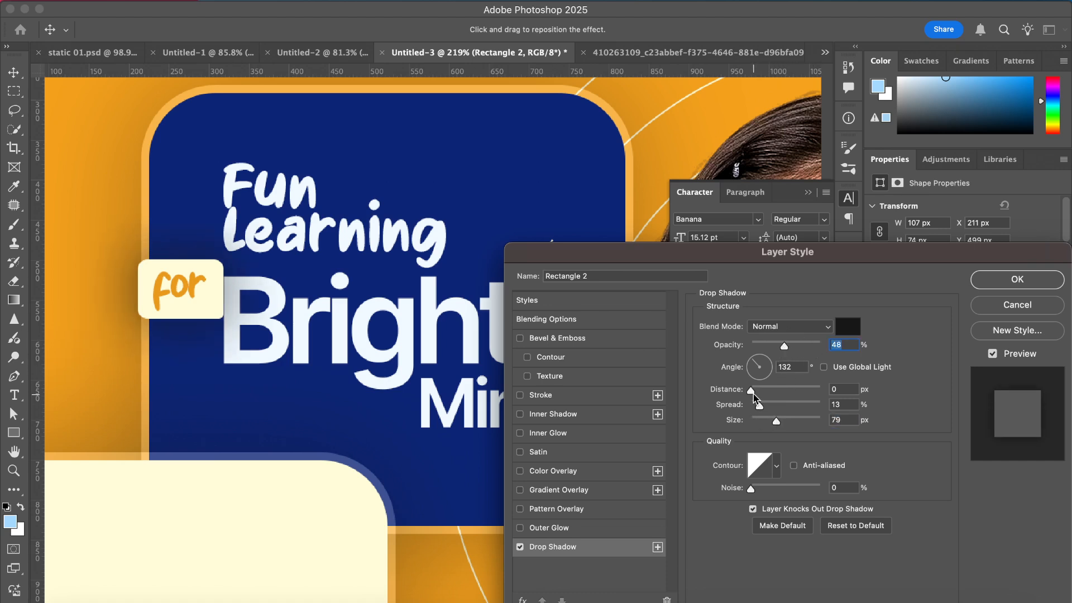
mouse_move(754, 395)
mouse_down()
mouse_move(790, 397)
mouse_move(774, 394)
mouse_up()
click(988, 281)
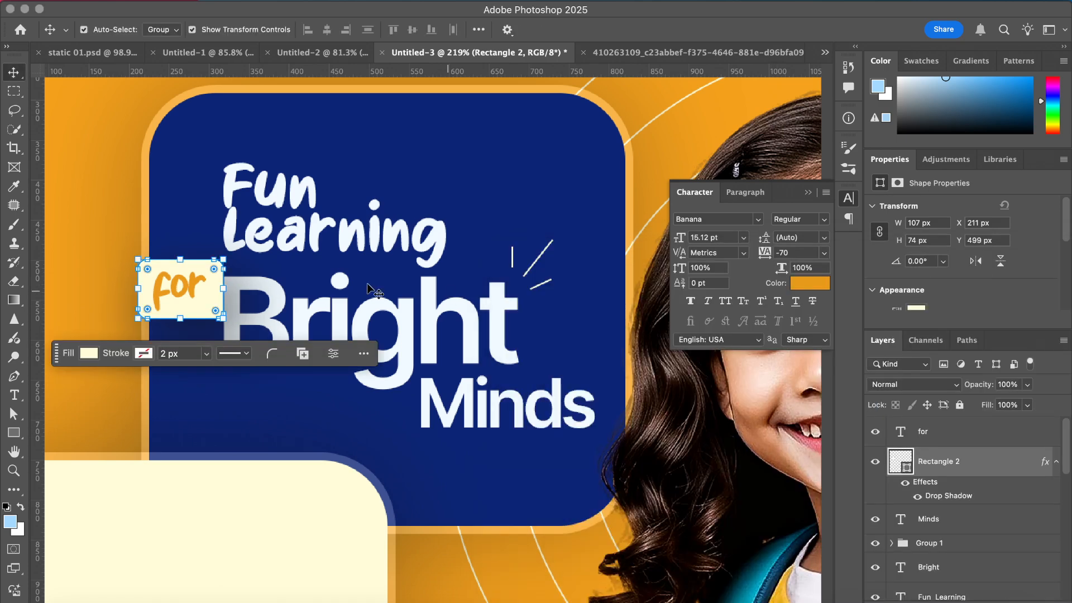
- Shift the "for" text and its label rectangle left to X 198 px, clear of "Bright", and deselect them
click(217, 167)
scroll(217, 279, down, 3)
key(y)
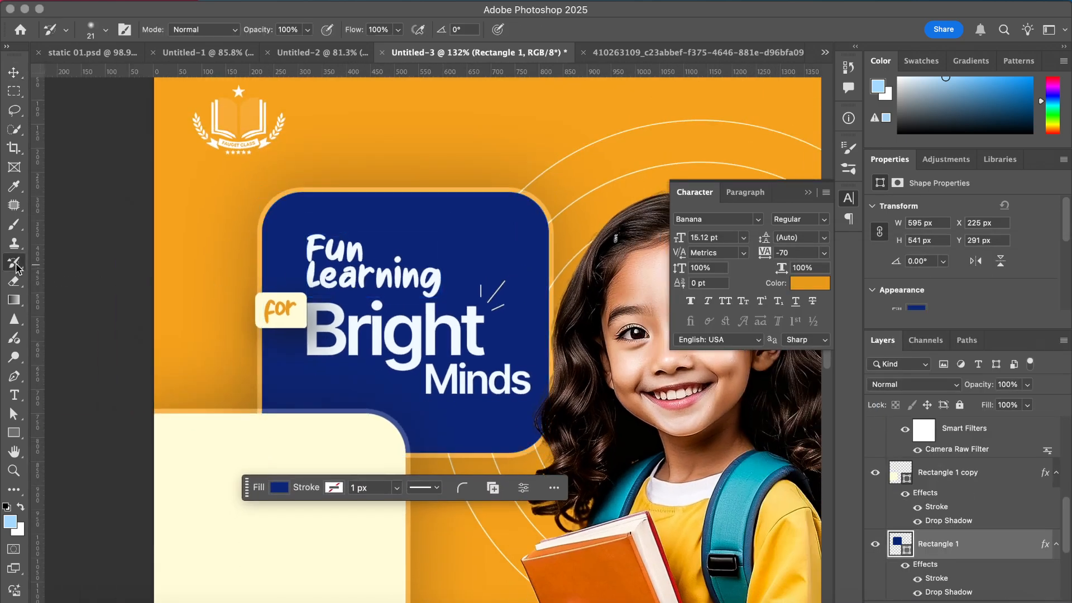
click(14, 72)
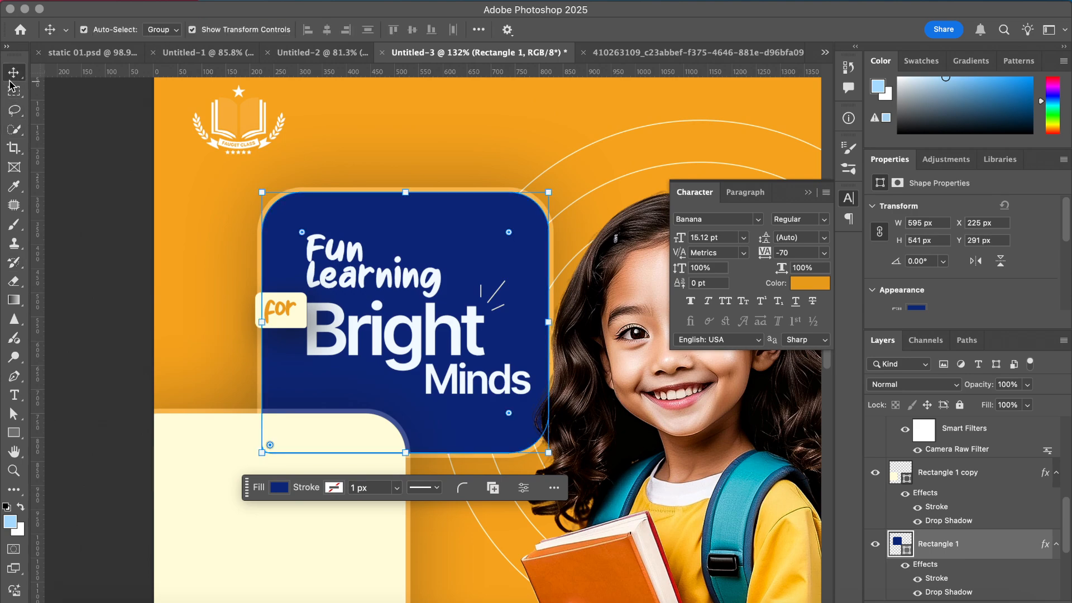
click(92, 208)
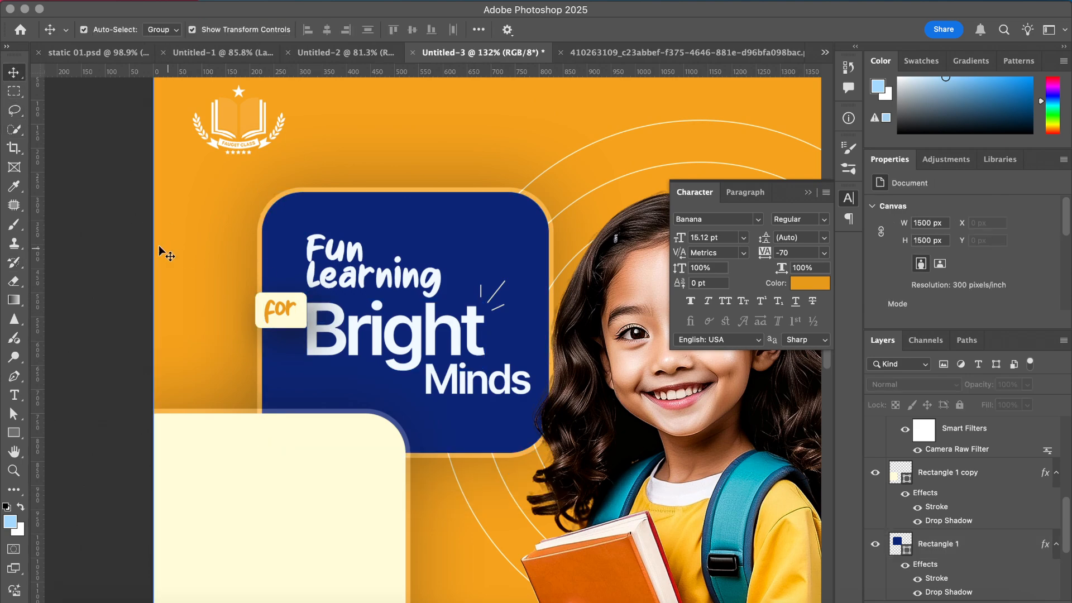
scroll(113, 242, down, 3)
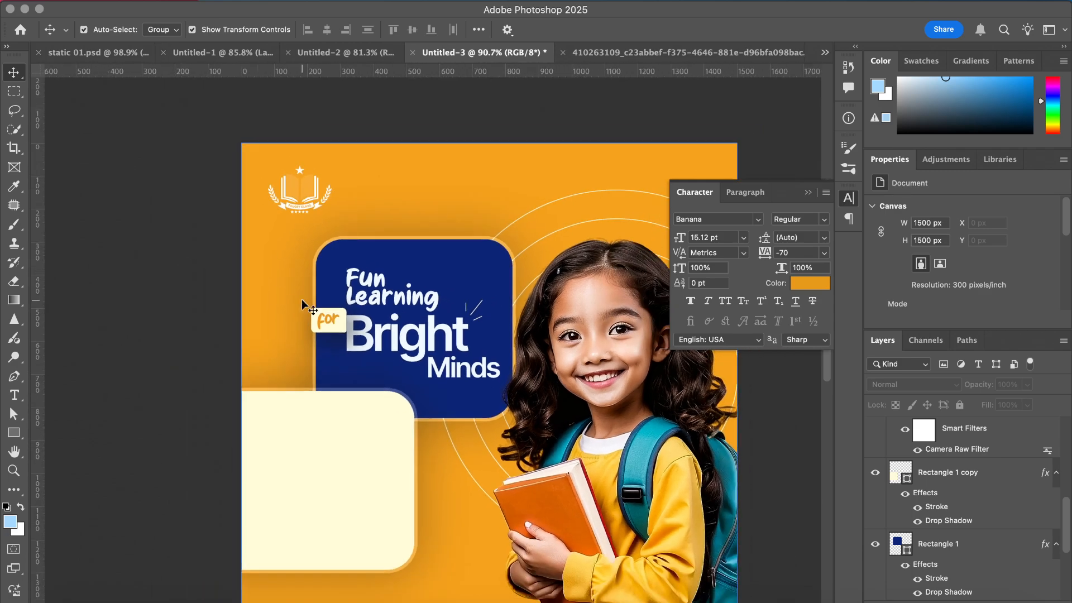
scroll(296, 301, up, 4)
scroll(219, 286, left, 2)
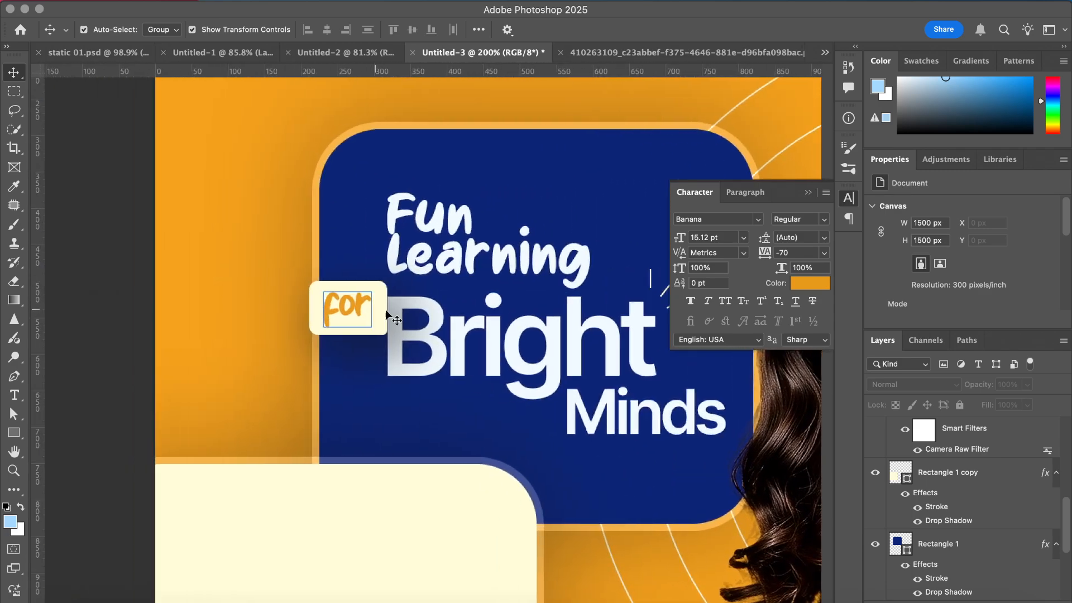
click(374, 308)
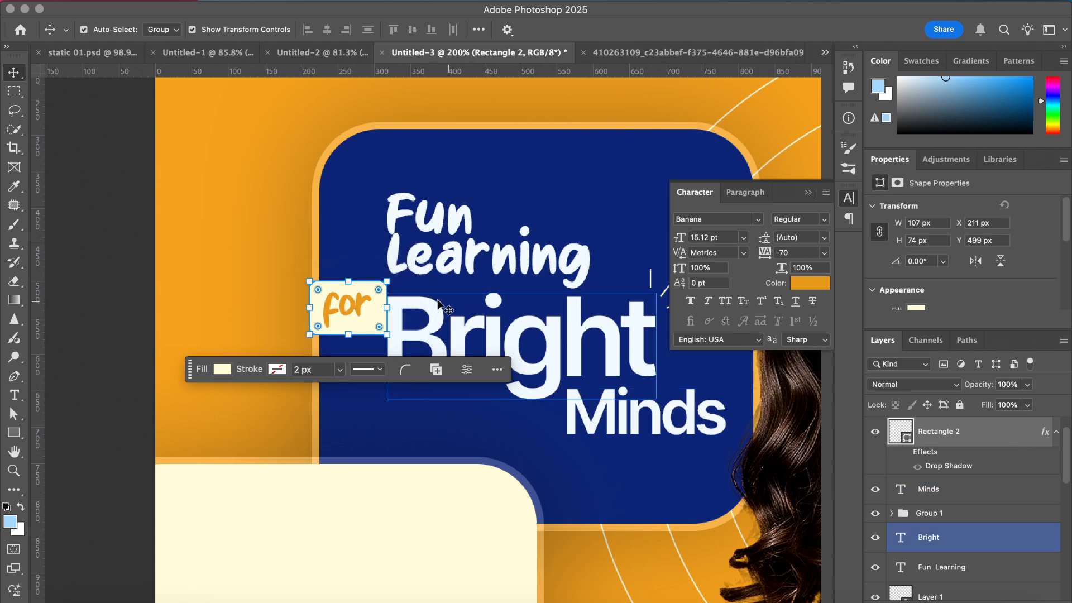
drag(360, 305, 351, 305)
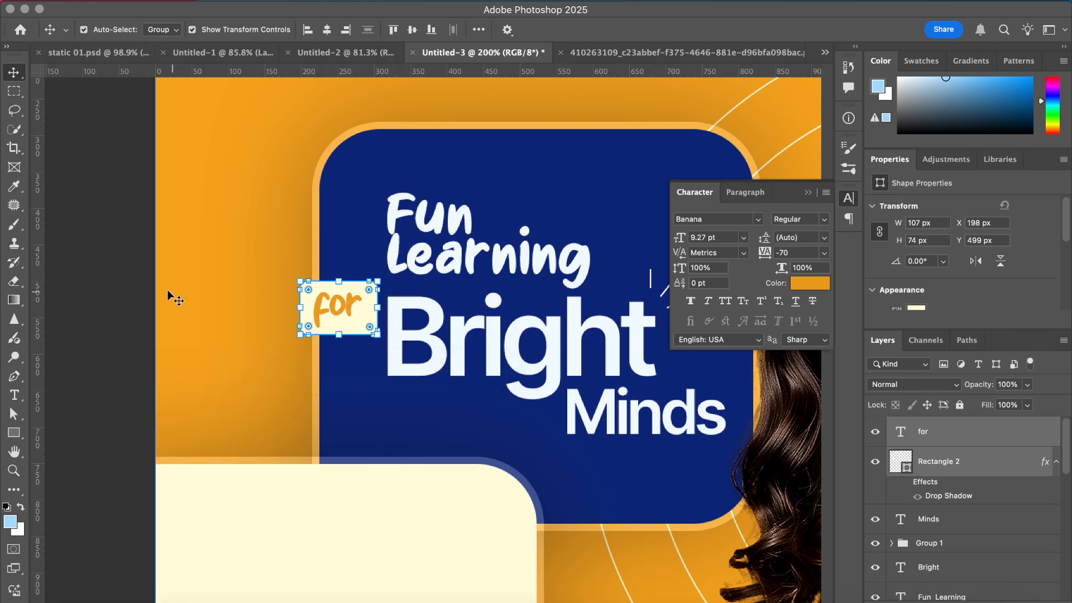
click(132, 280)
scroll(132, 289, down, 2)
scroll(132, 289, down, 5)
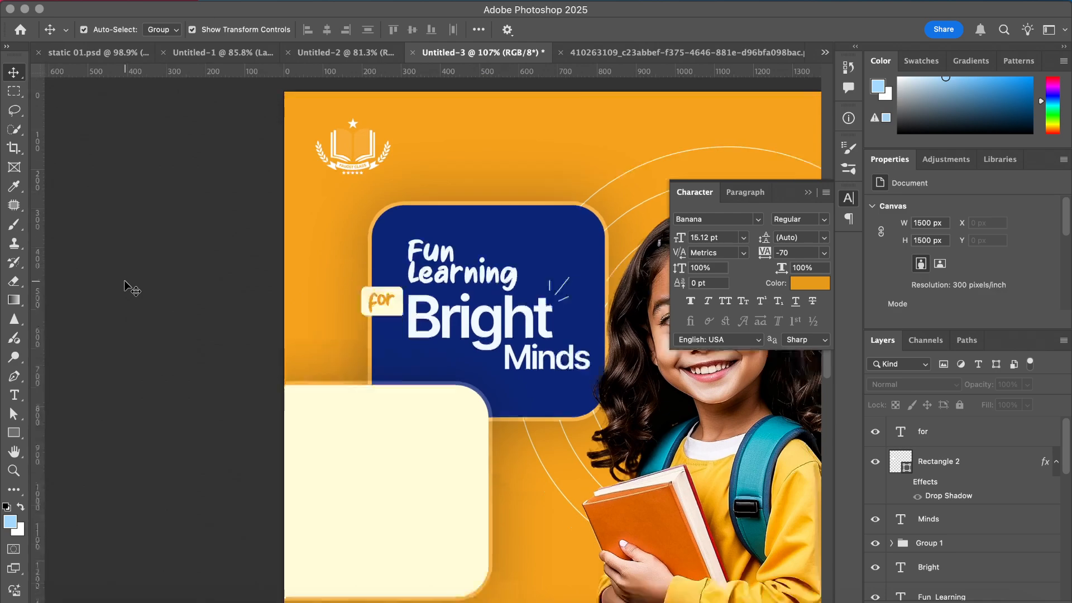
scroll(131, 289, down, 2)
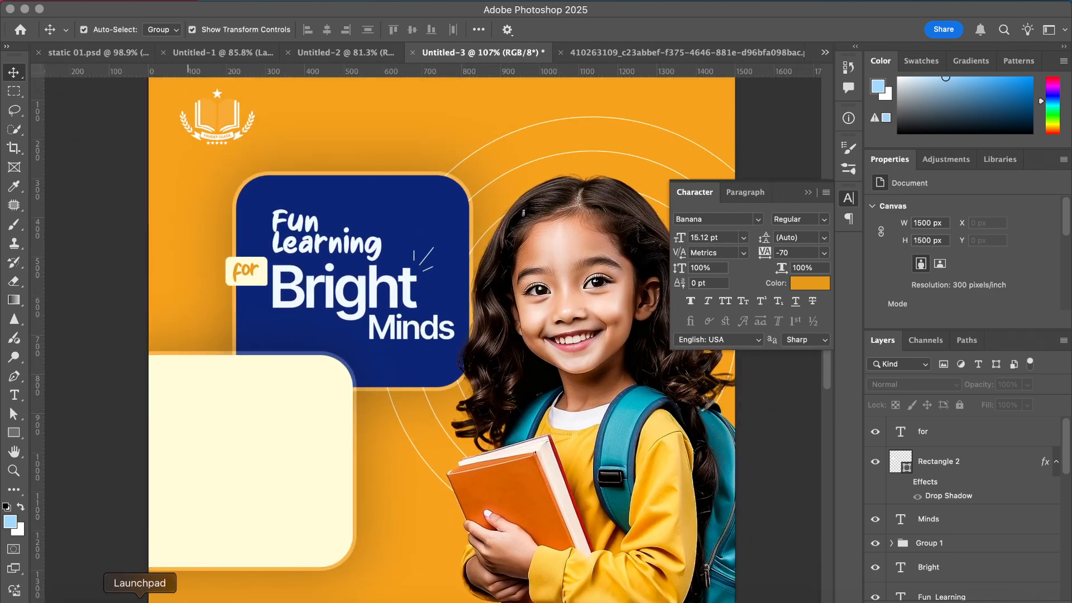
- Switch to ChatGPT in the browser and send the request "tumi last er content ta kicu point akare deu (sub text)"
click(107, 595)
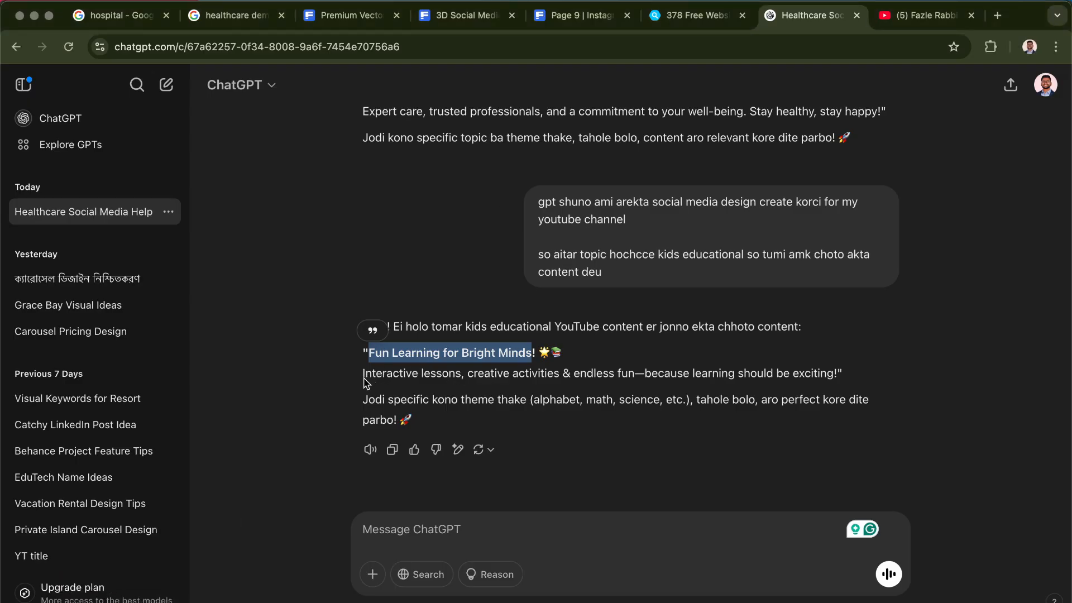
drag(364, 380, 632, 373)
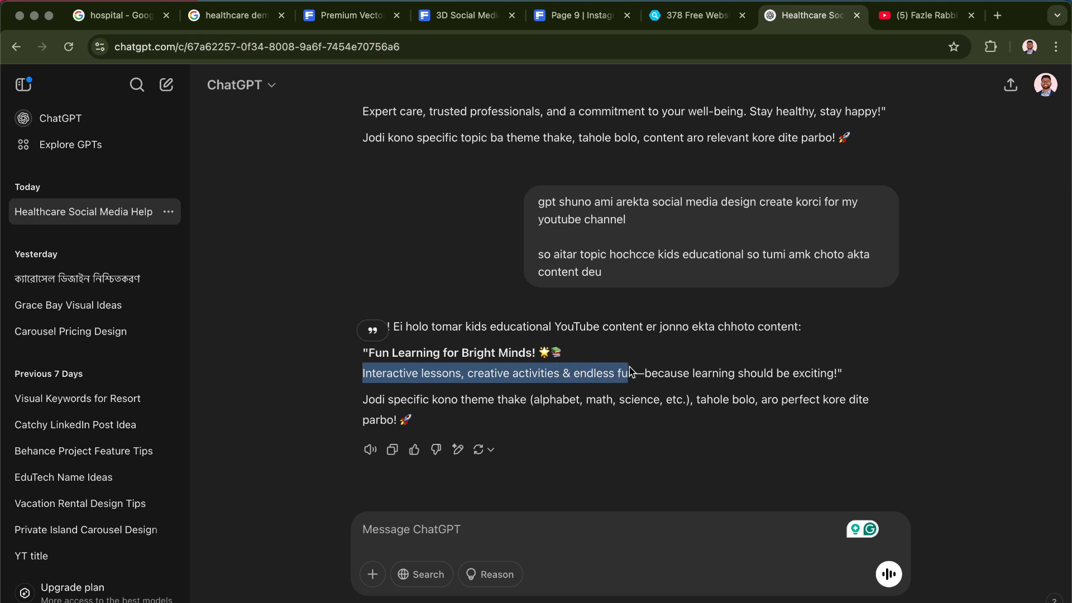
click(384, 393)
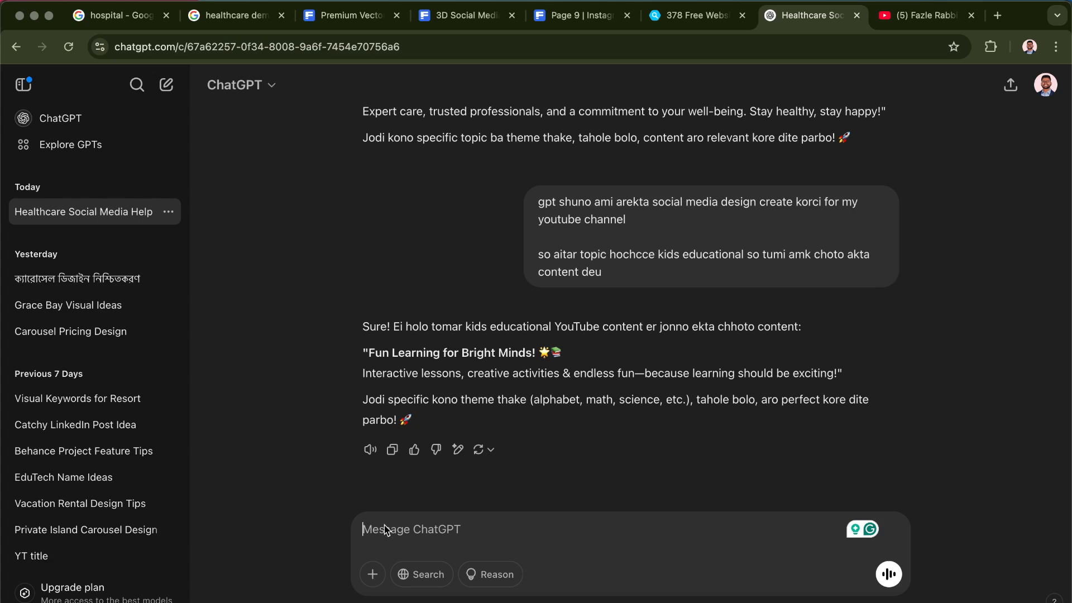
text(tu)
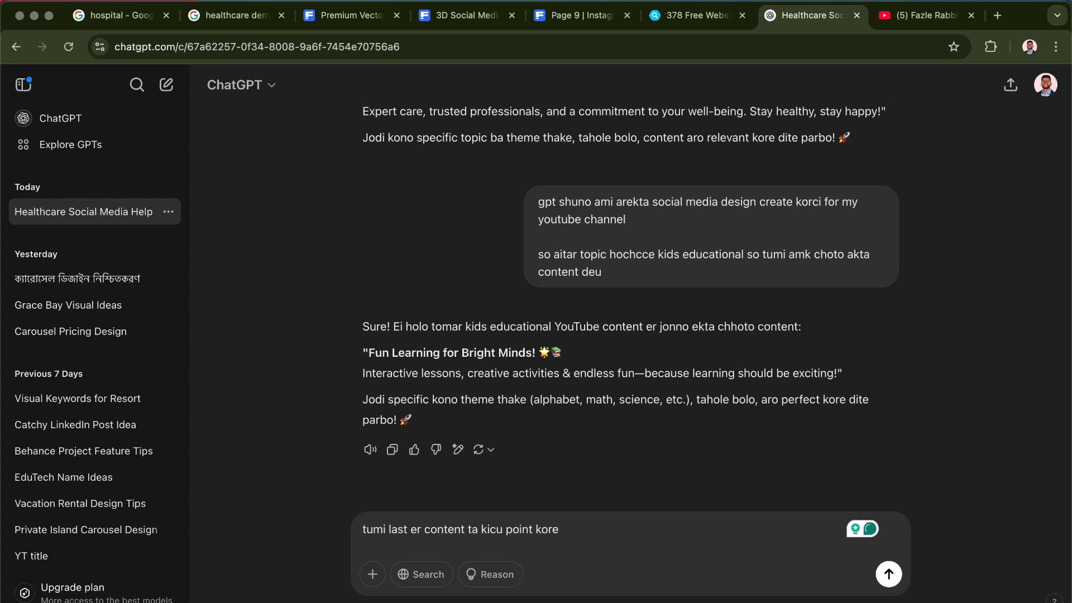
key(BackSpace)
text(sub text))
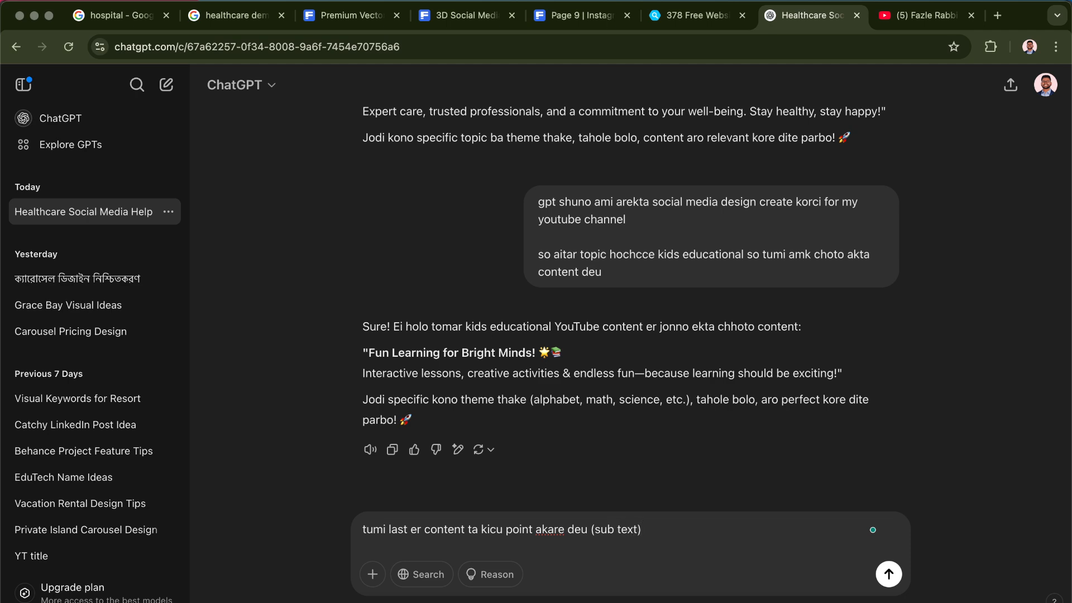
key(Return)
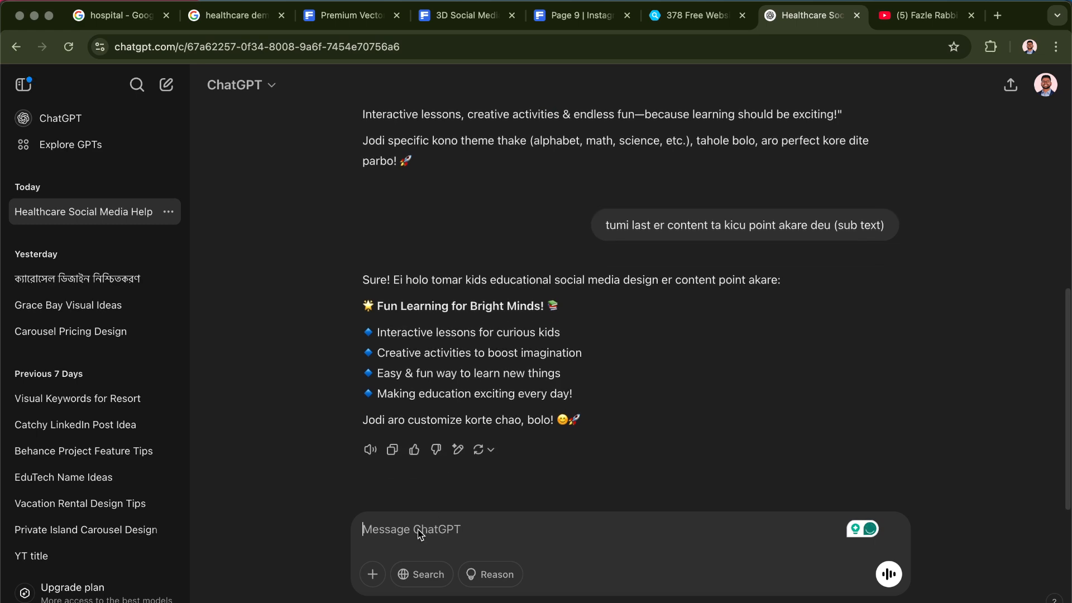
- Send ChatGPT its four bullet lines, from "Interactive lessons for curious kids" onward, with the request "atto gula word kno choto choto word deu"
text(at)
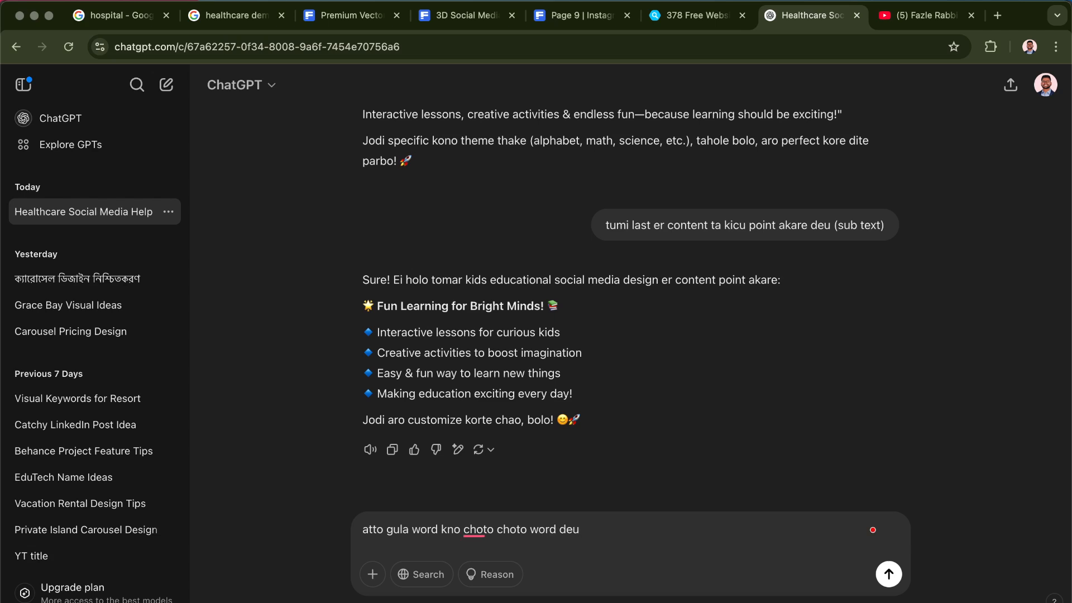
drag(579, 396, 360, 334)
key(super+c)
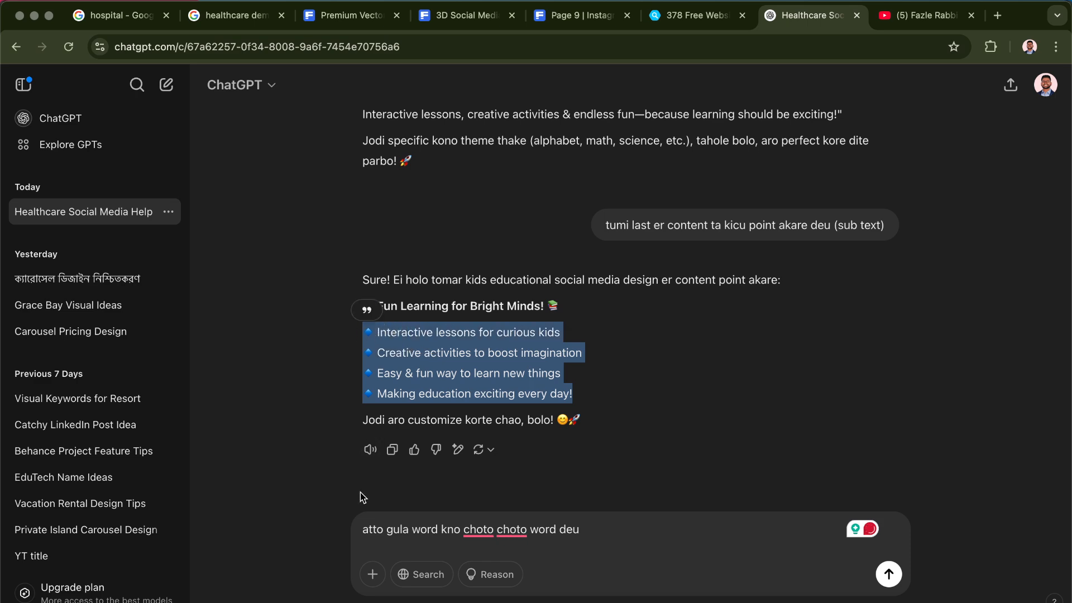
click(365, 535)
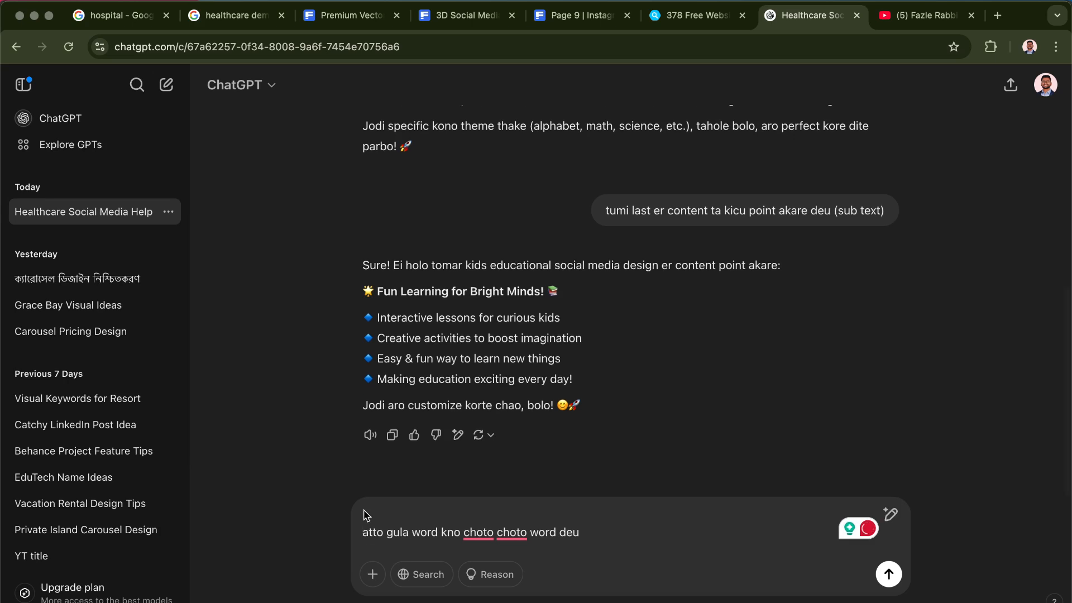
key(super+v)
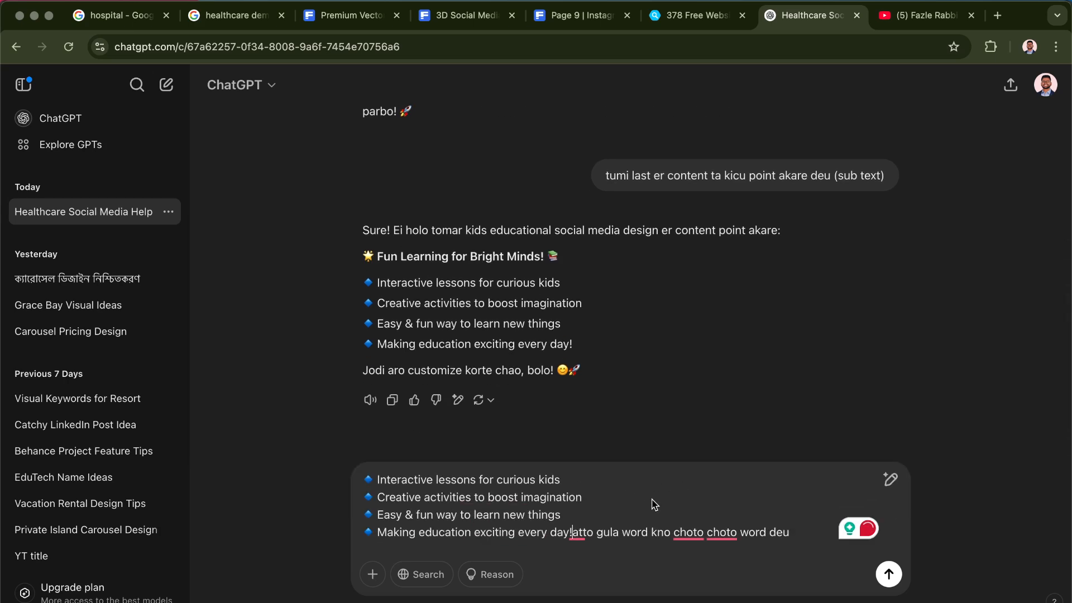
key(shift+Return)
key(shift+Return)
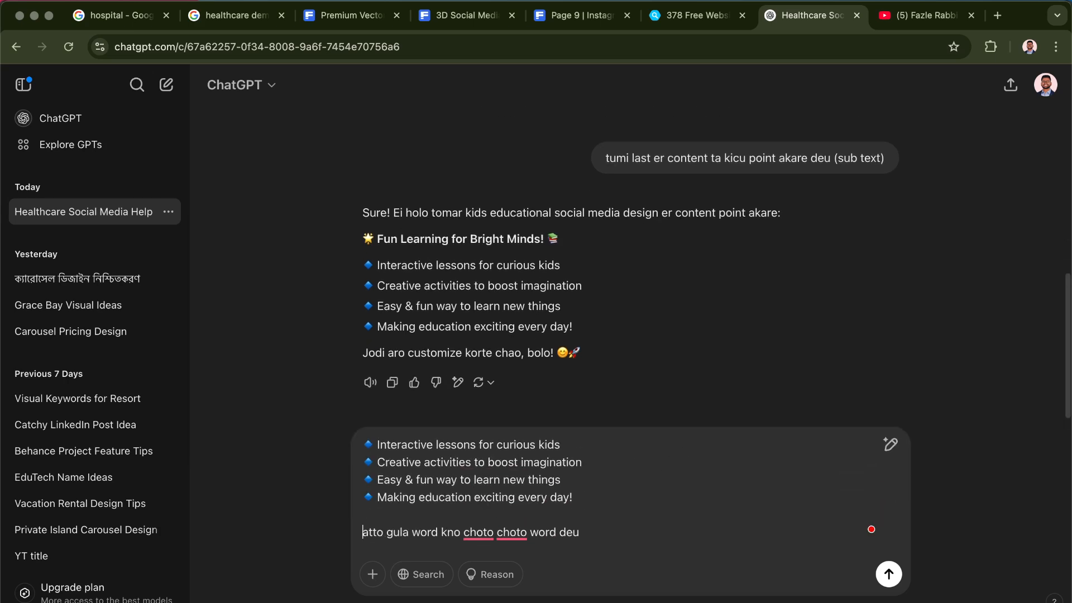
key(Return)
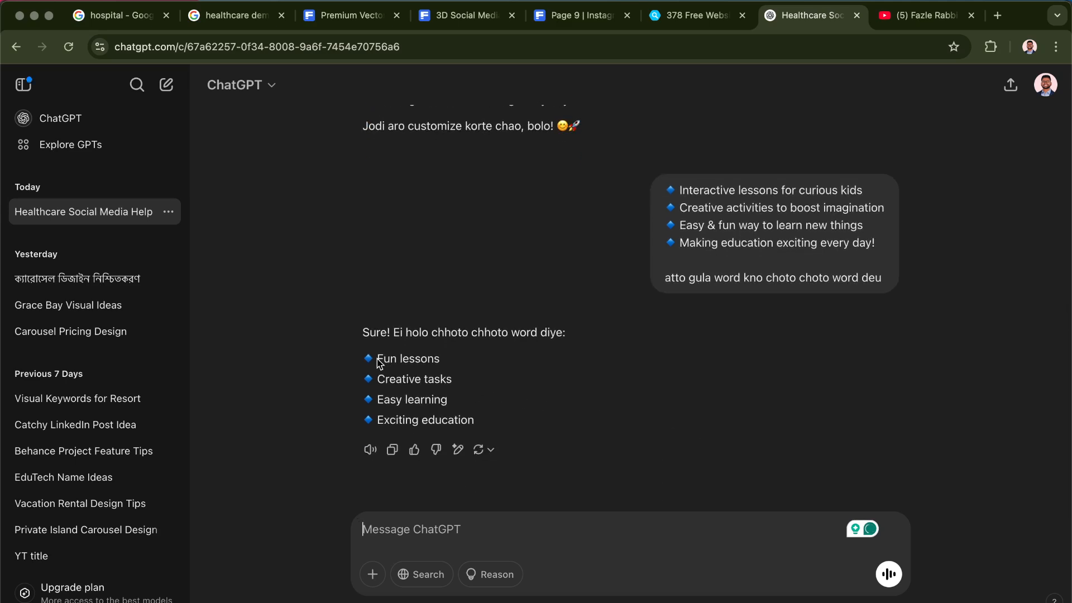
- Copy the four short bullet lines, from "Fun lessons" to "Exciting education", and switch to Photoshop
drag(379, 363, 346, 370)
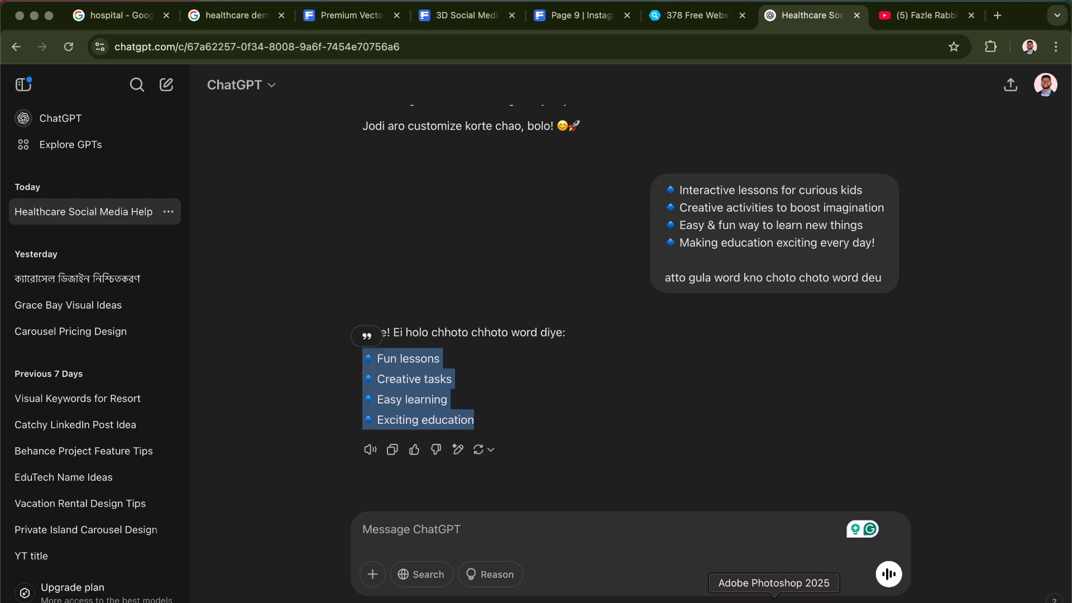
click(777, 599)
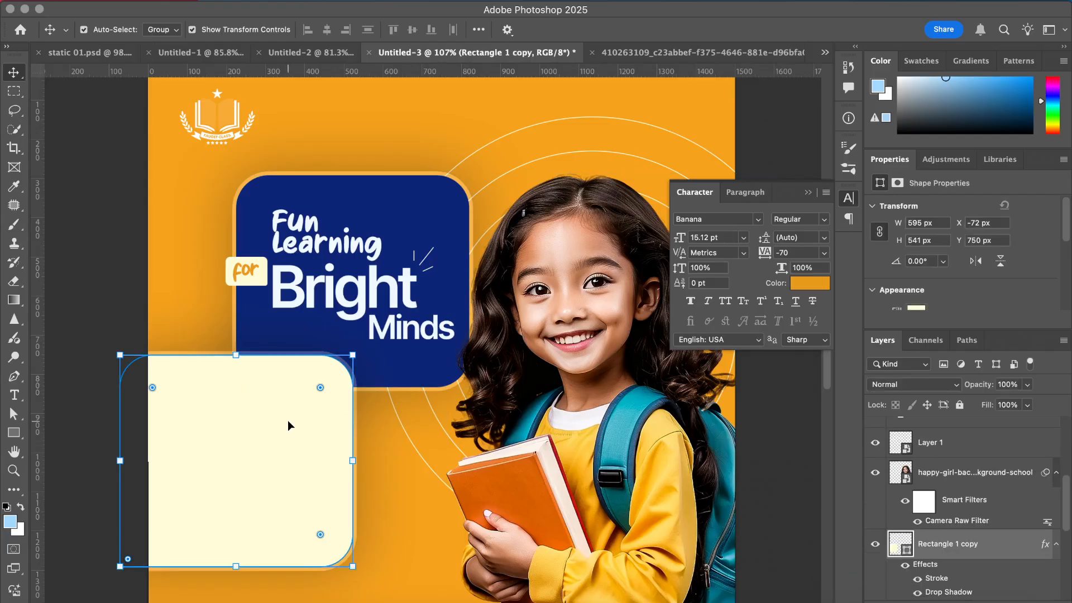
- Move the cream rounded rectangle to X 92 px, Y 783 px, overlapping the lower part of the blue heading panel
drag(287, 426, 329, 427)
key(Delete)
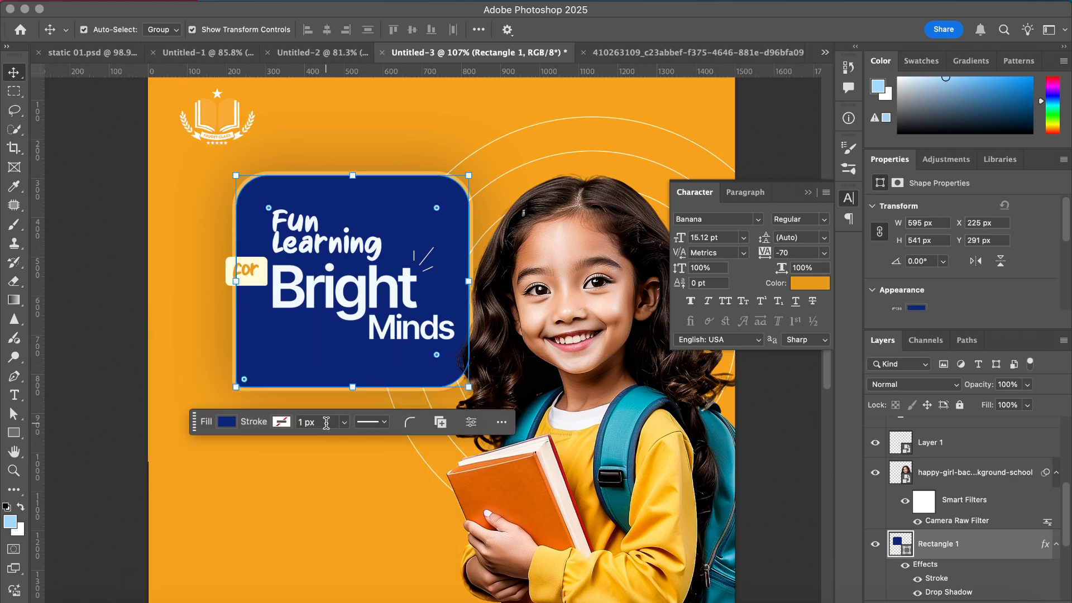
key(super+z)
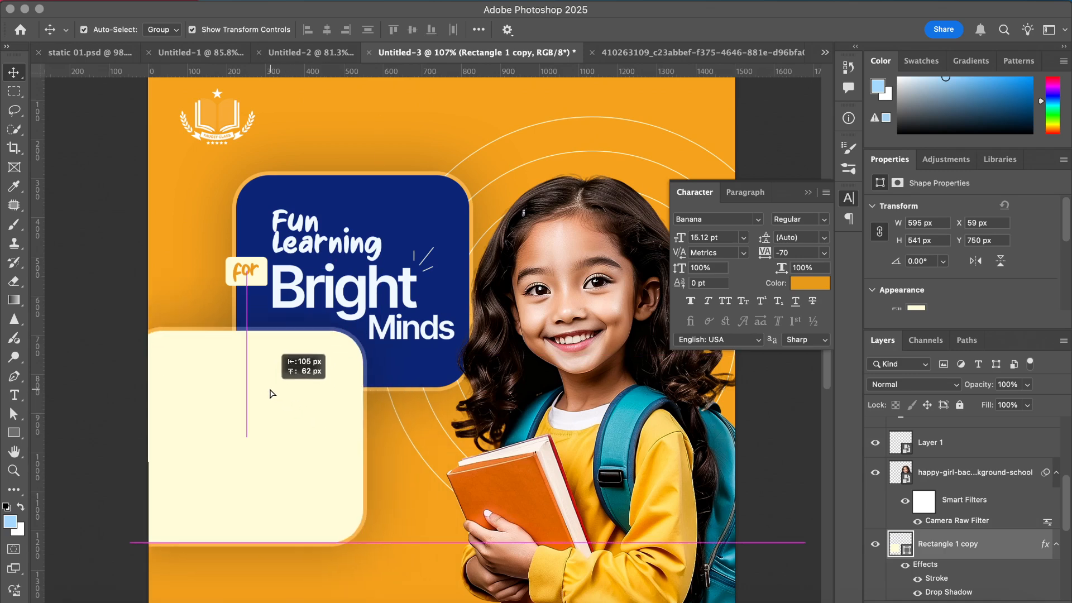
drag(269, 394, 324, 425)
scroll(324, 425, down, 5)
scroll(324, 424, left, 1)
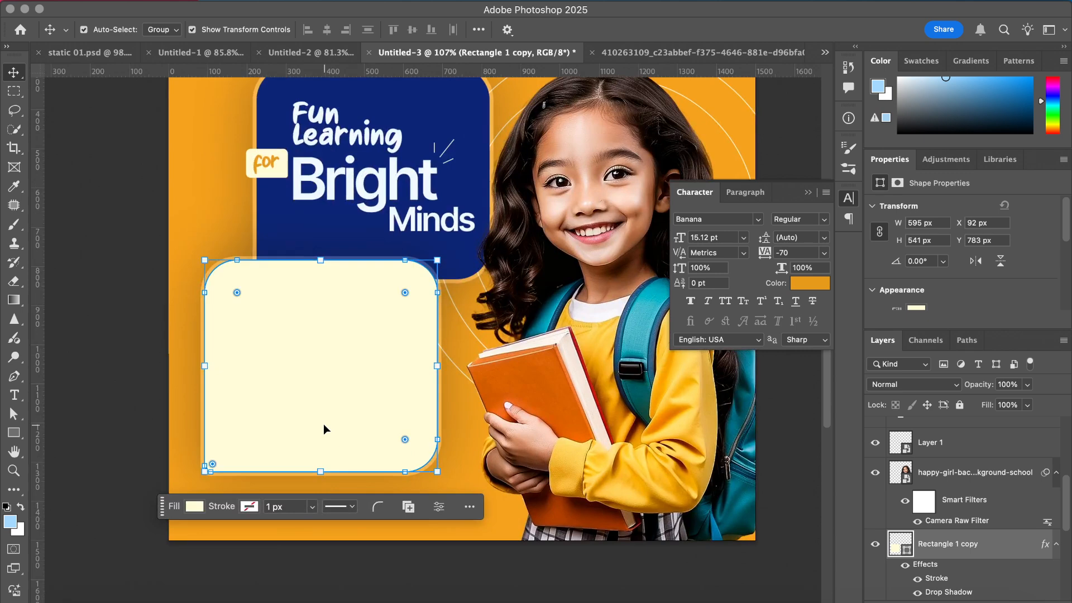
- Add a text layer with the copied lines "Fun lessons", "Creative tasks", "Easy learning" and "Exciting education"
click(25, 392)
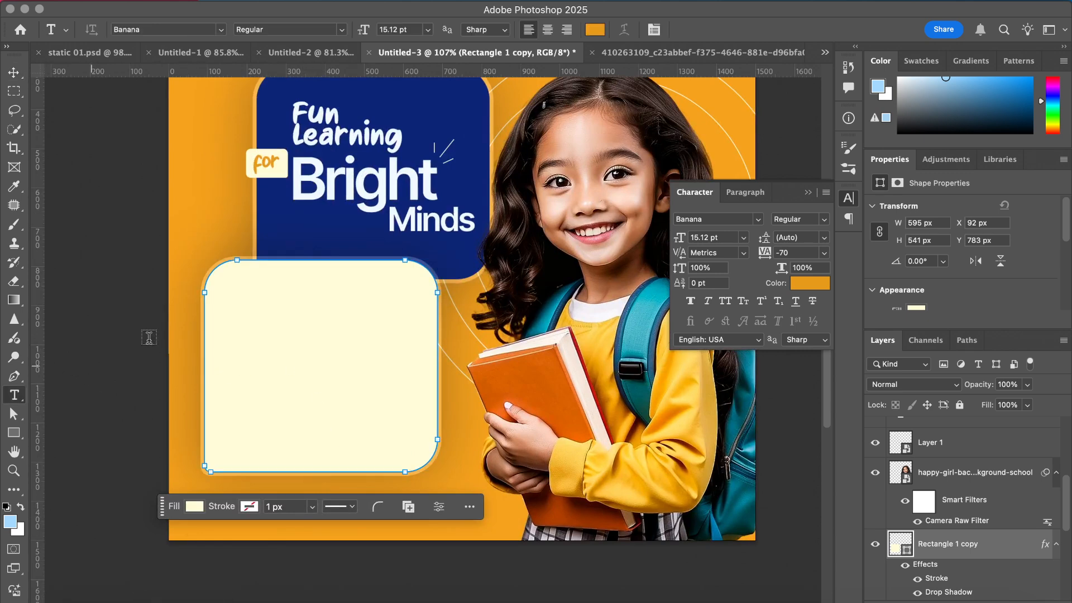
click(193, 201)
text(Fun lessons Creative tasks Easy learning Exciting education)
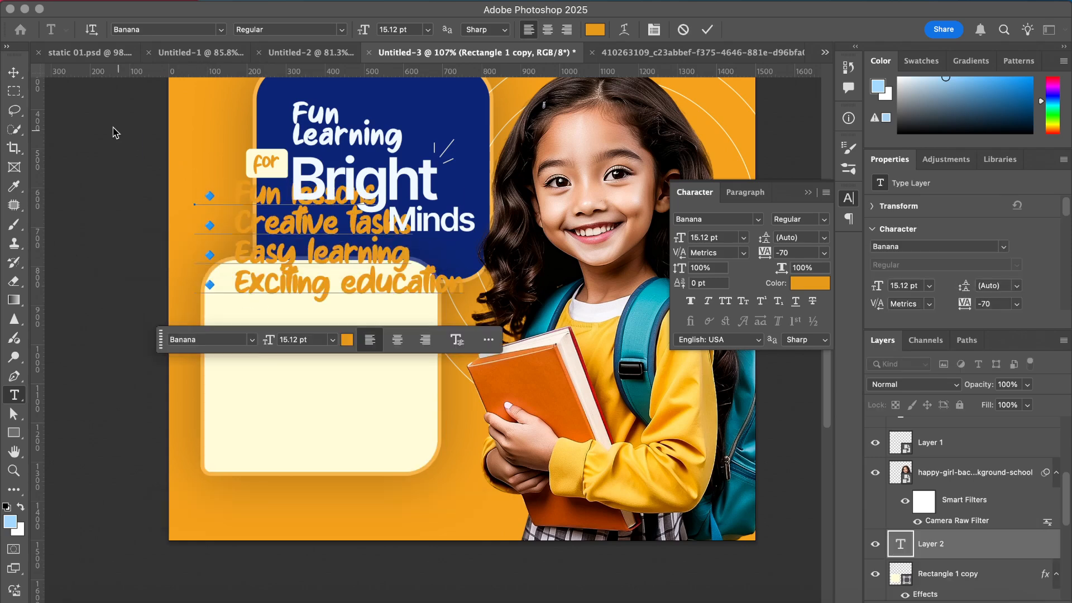
- Remove the blue diamond bullets from the four text lines and move the text onto the cream rectangle
drag(237, 190, 179, 284)
key(BackSpace)
key(BackSpace)
key(BackSpace)
key(BackSpace)
click(12, 74)
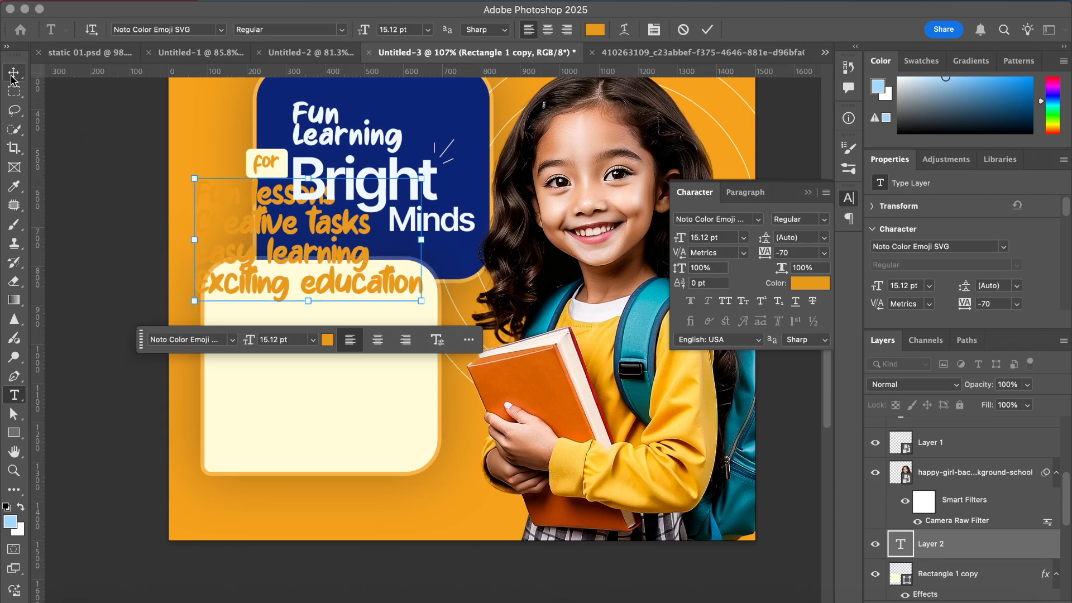
drag(255, 223, 291, 339)
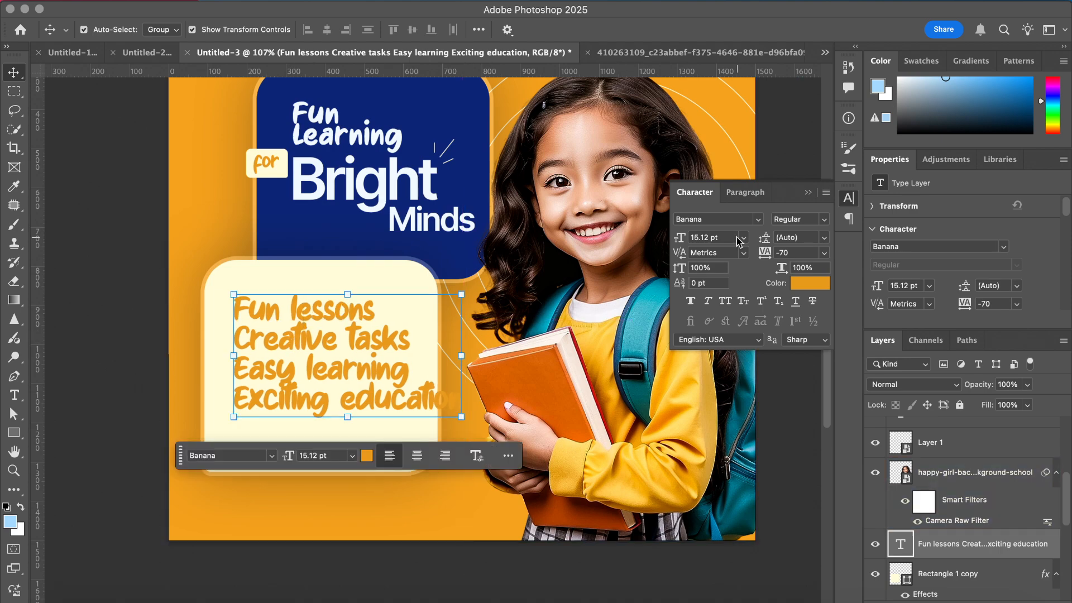
- Change the four-line text's font to Inter with the Medium weight and deselect it
click(763, 221)
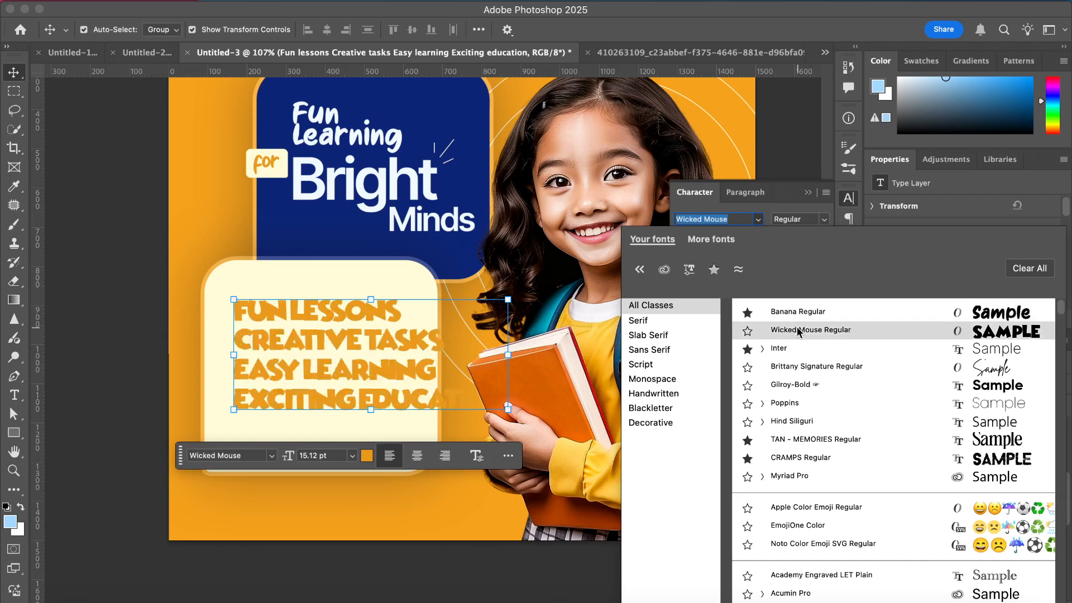
click(797, 348)
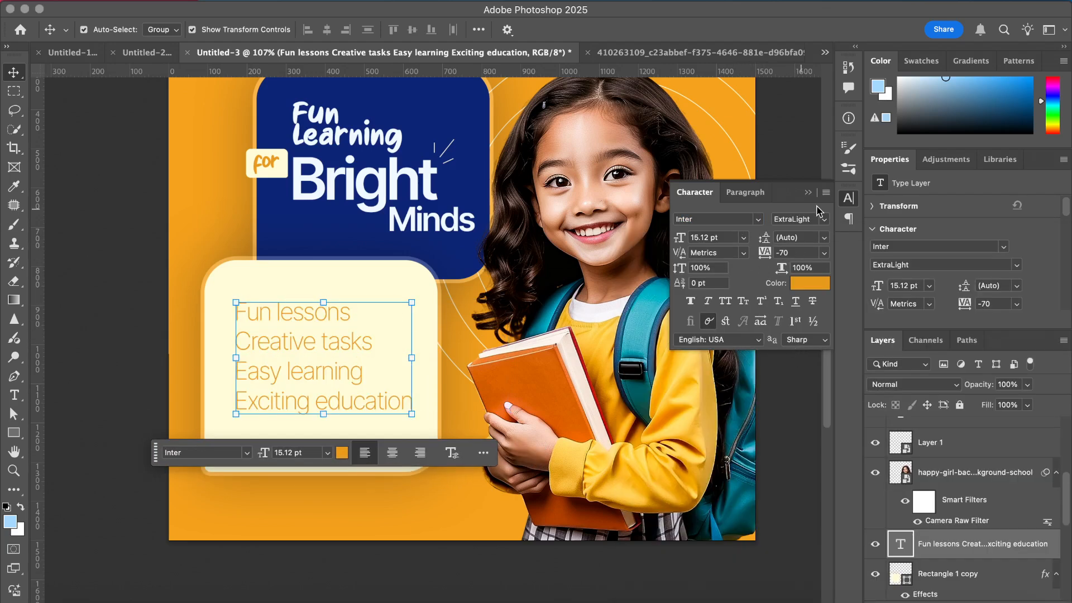
click(822, 219)
click(802, 274)
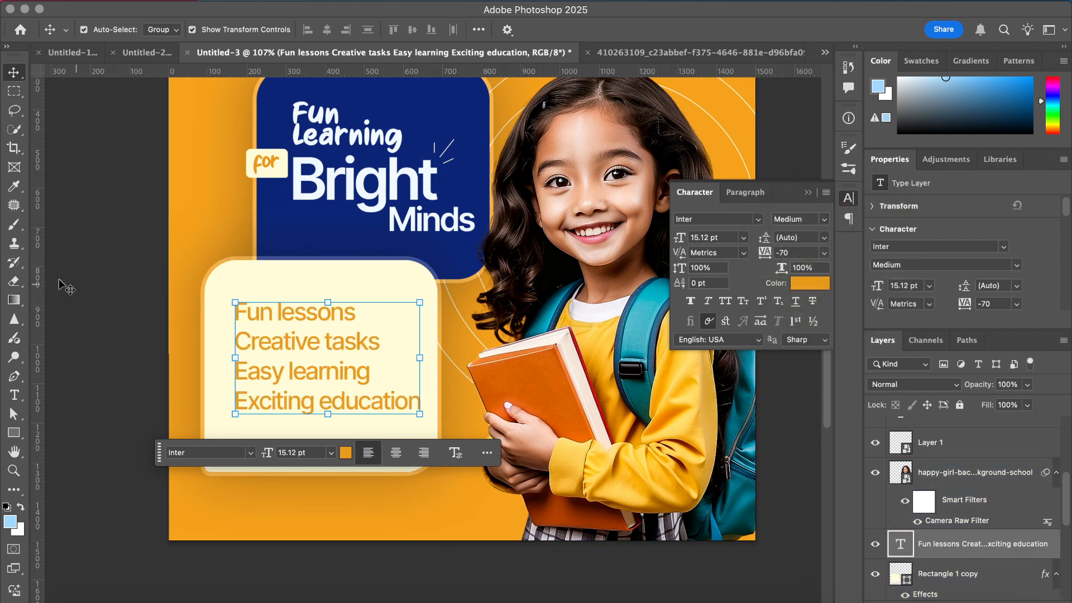
click(129, 294)
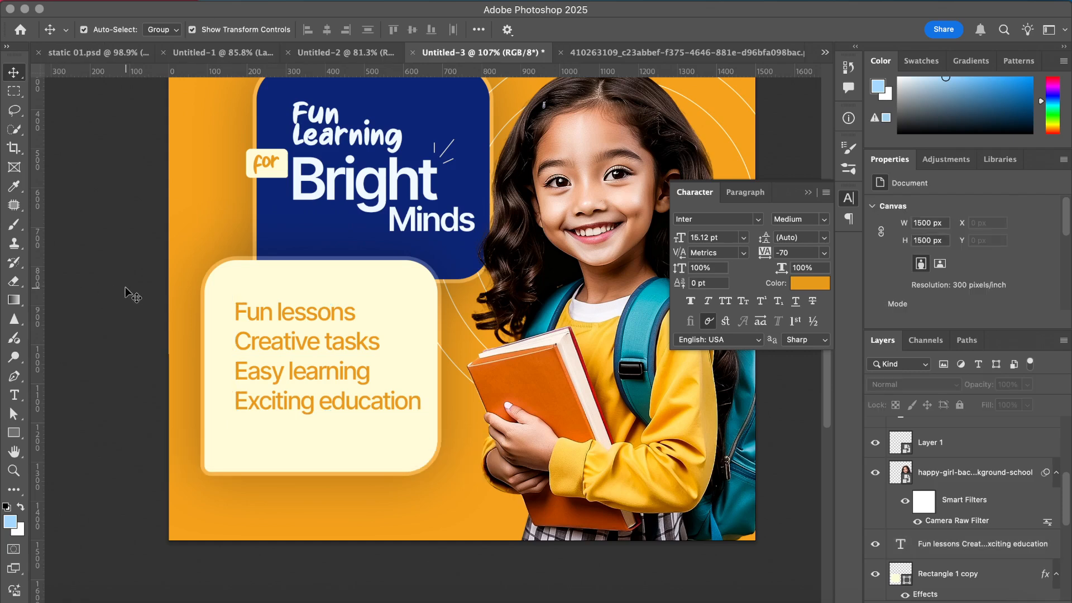
- Try the Regular weight on the four-line text and set it back to Medium
click(353, 335)
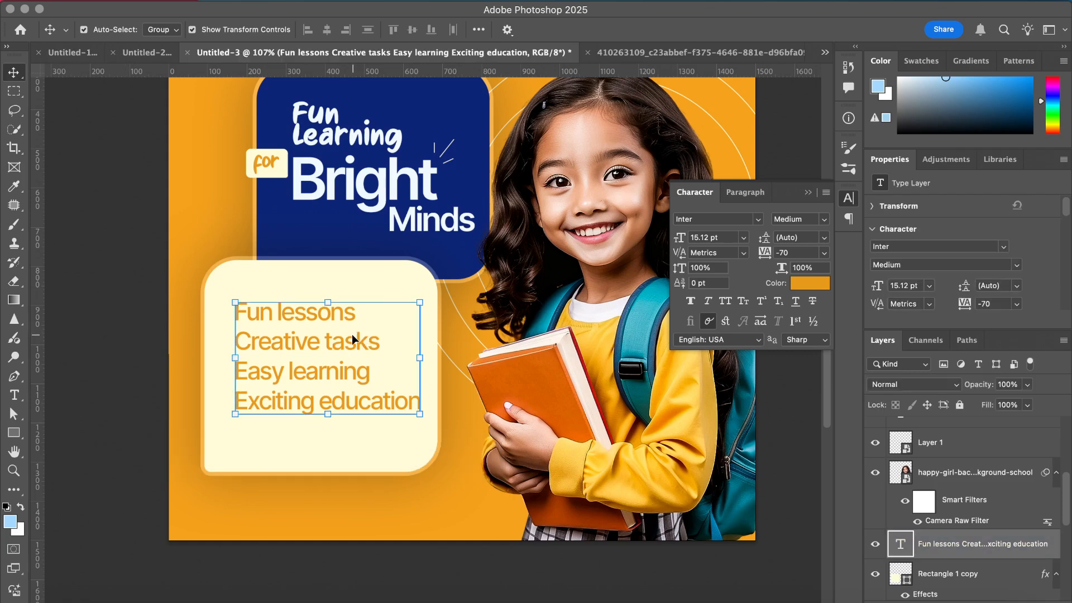
click(825, 219)
click(801, 255)
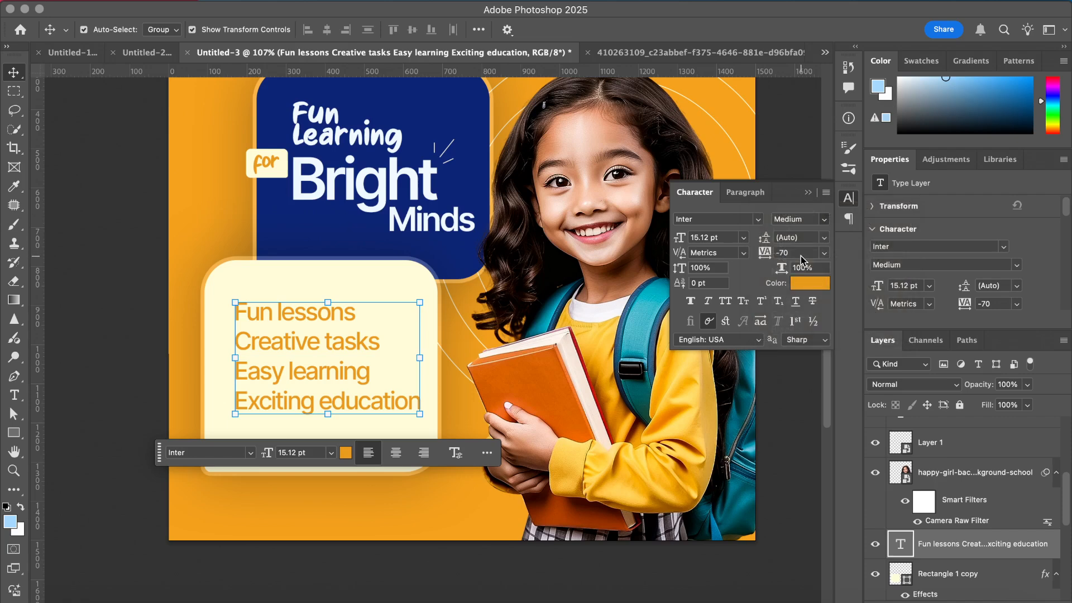
click(825, 219)
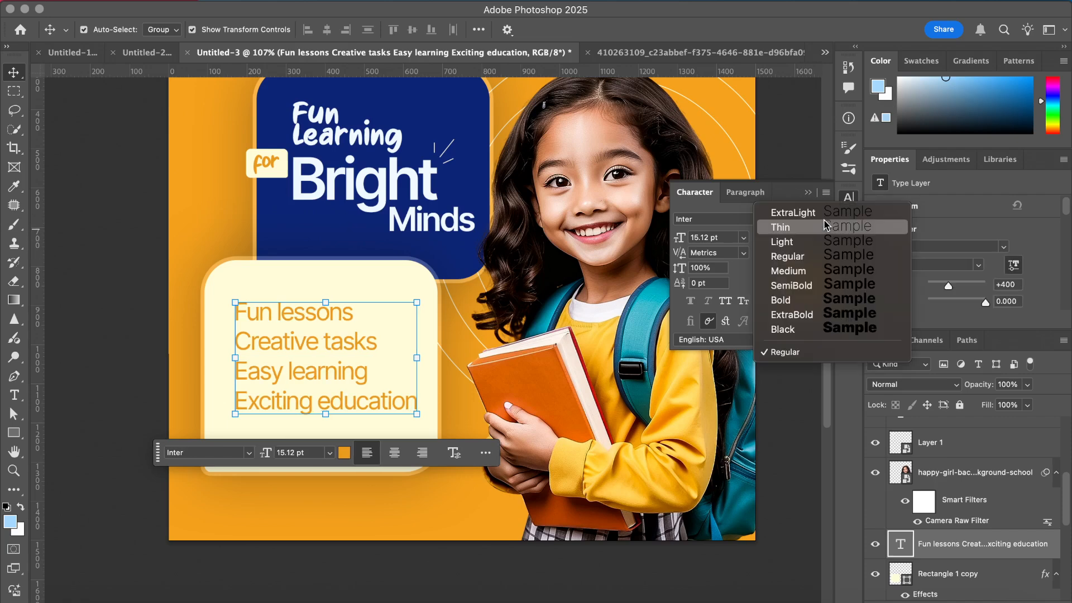
click(812, 272)
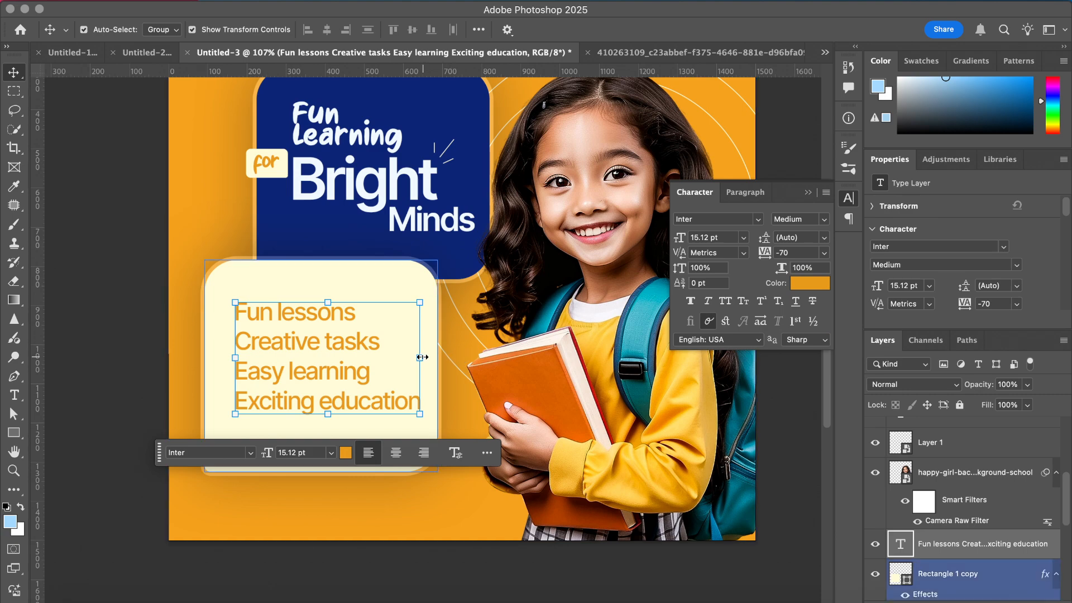
- Set the four-line text's size to 14 pt and deselect it
click(743, 237)
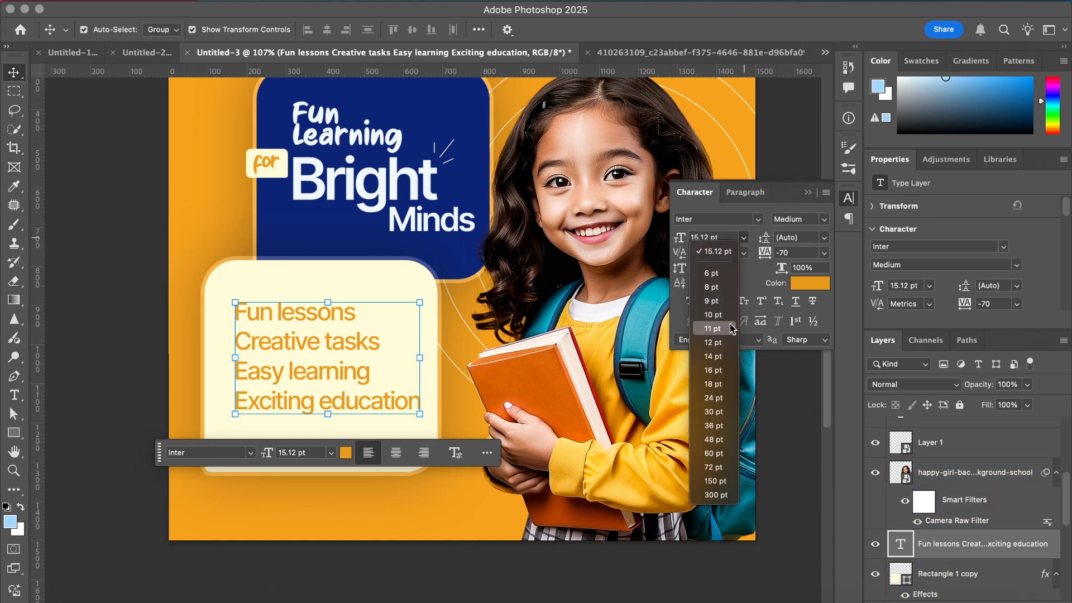
click(731, 357)
click(112, 383)
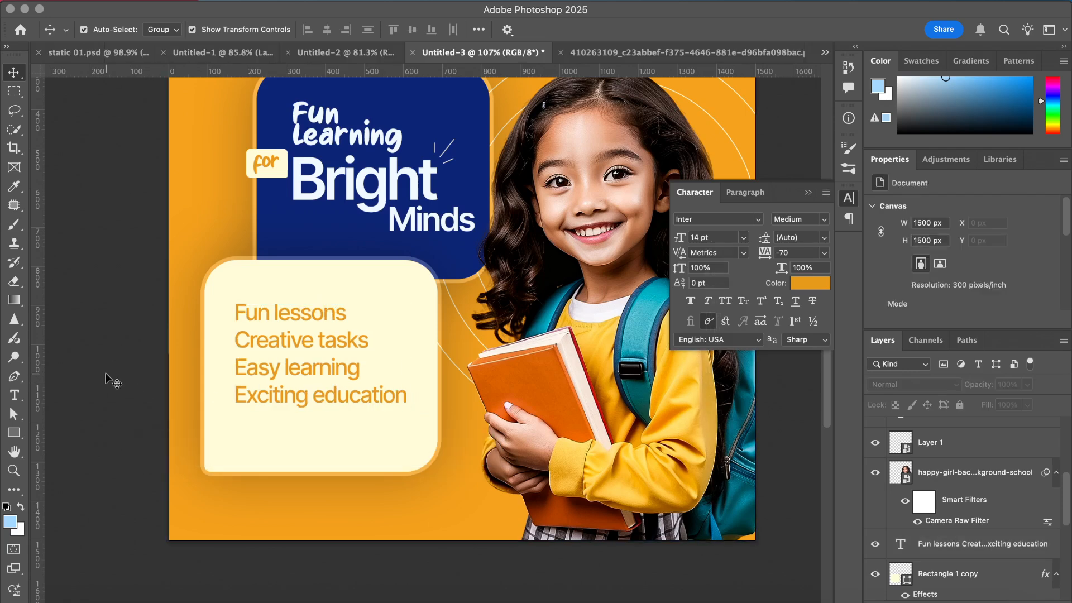
- Move the four-line text lower inside the cream rectangle, leaving empty space above it, and deselect it
drag(310, 349, 323, 364)
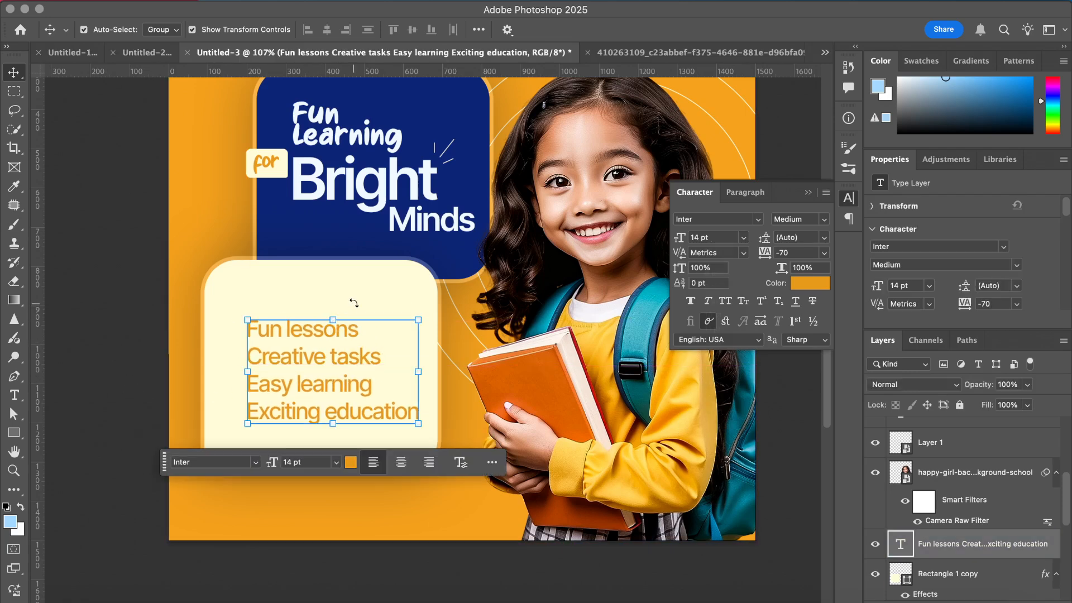
click(125, 332)
drag(295, 336, 288, 359)
click(119, 332)
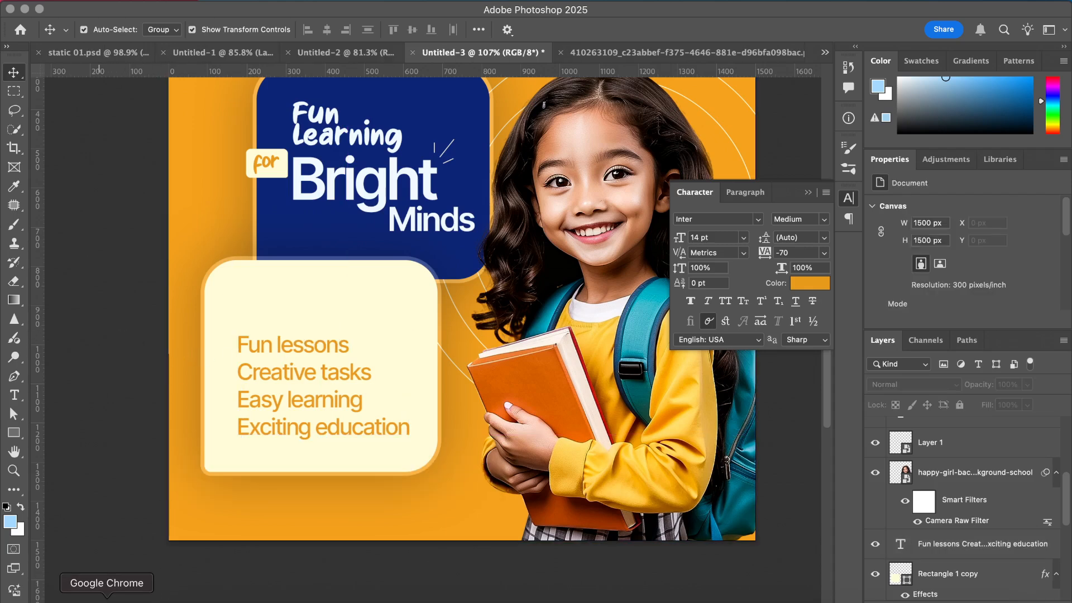
- Review the bullet content in the ChatGPT conversation, return to Photoshop and examine the empty area above the four-line text
click(107, 597)
click(549, 386)
scroll(550, 389, up, 3)
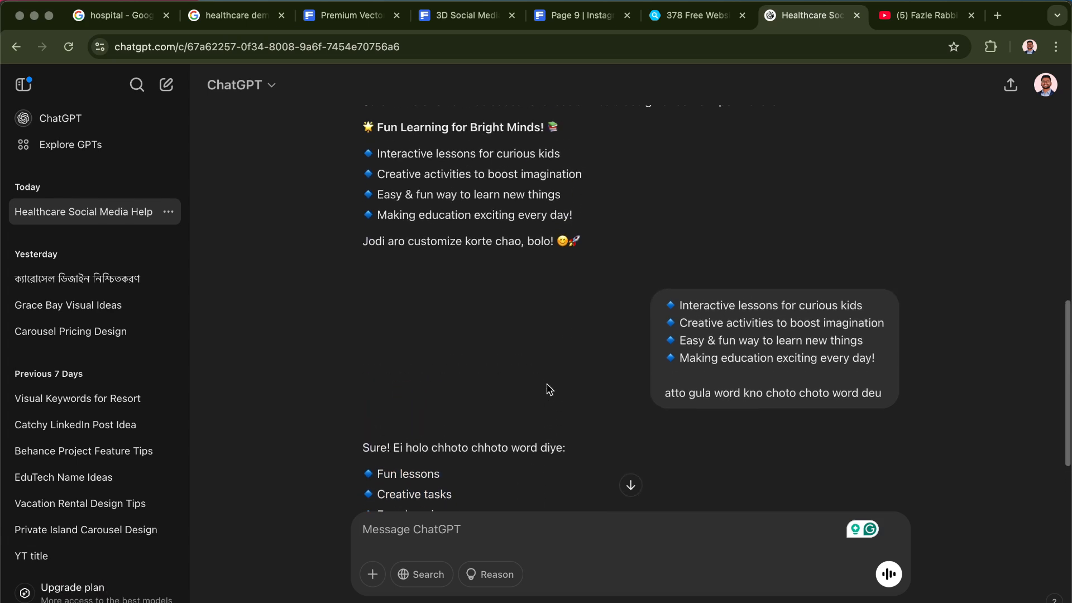
scroll(536, 321, up, 1)
scroll(534, 320, down, 3)
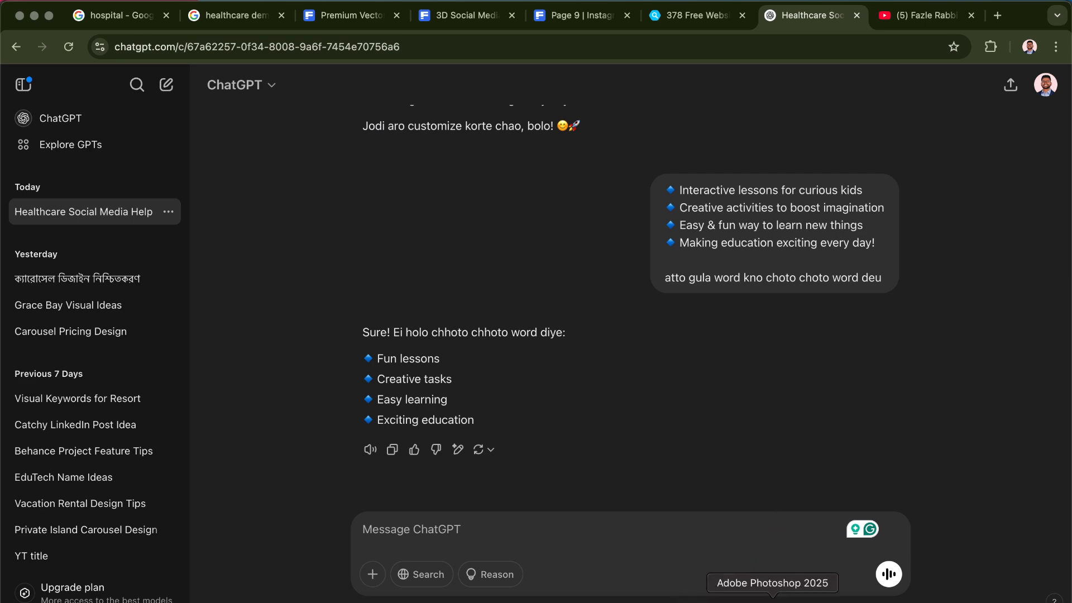
click(773, 600)
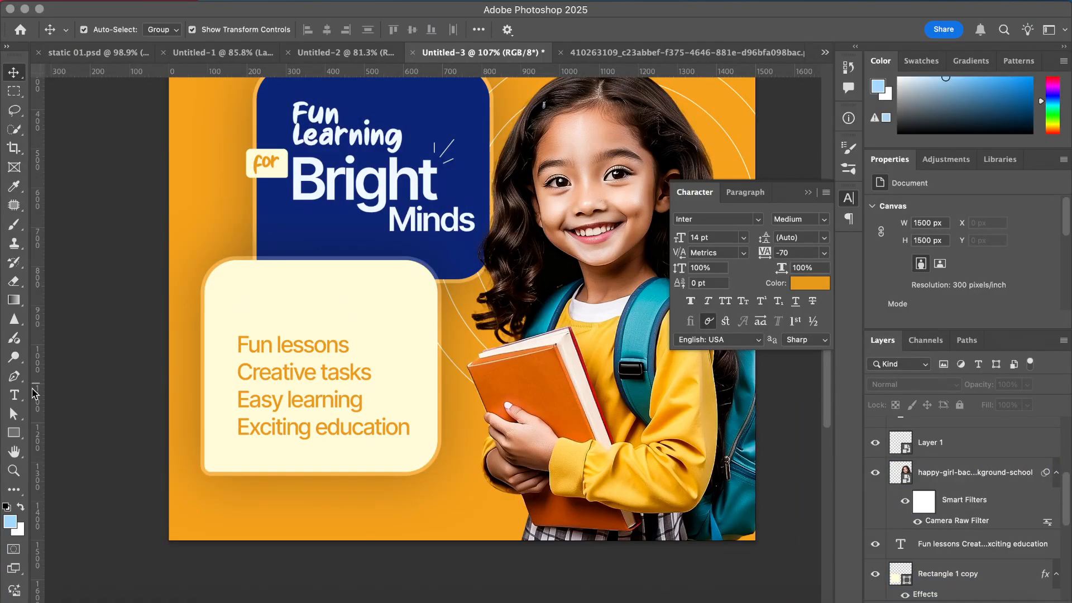
click(15, 395)
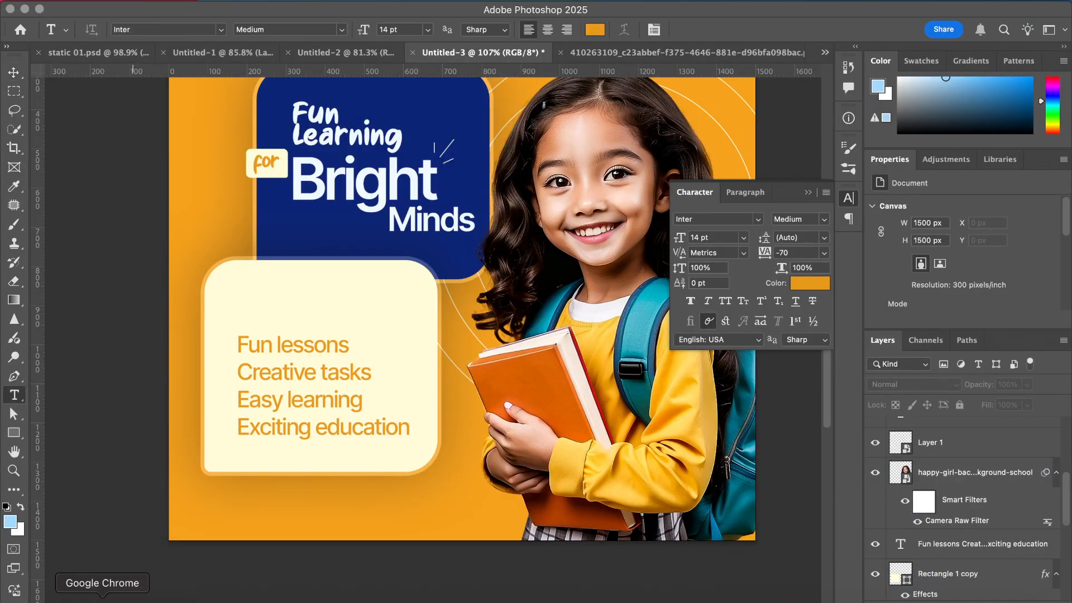
scroll(252, 284, up, 3)
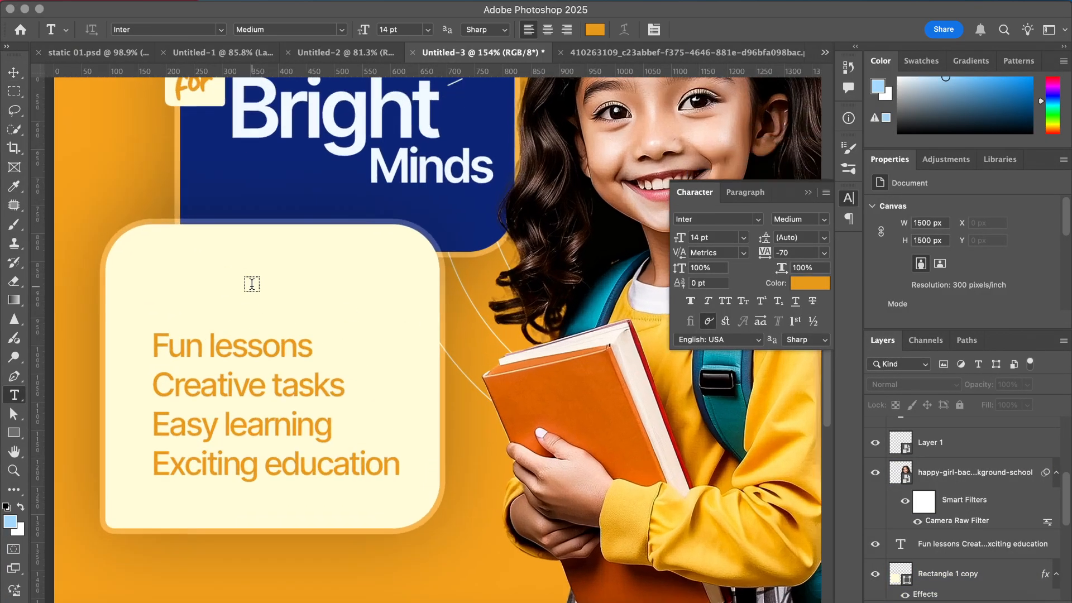
- Switch to Chrome, search Google for "speciality" in a new tab and copy the word from the dictionary result
click(102, 598)
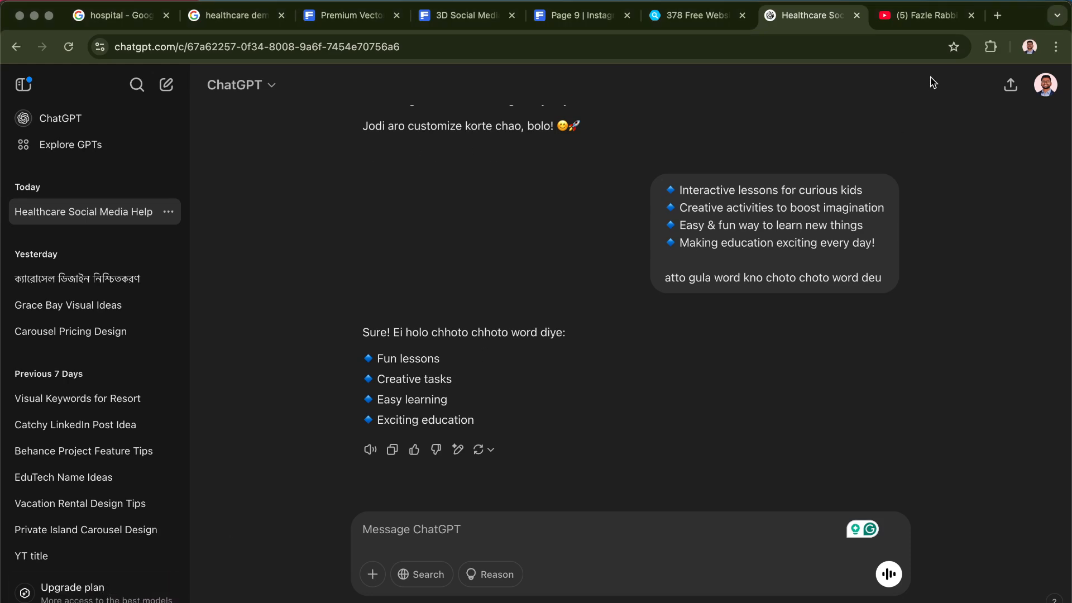
click(998, 16)
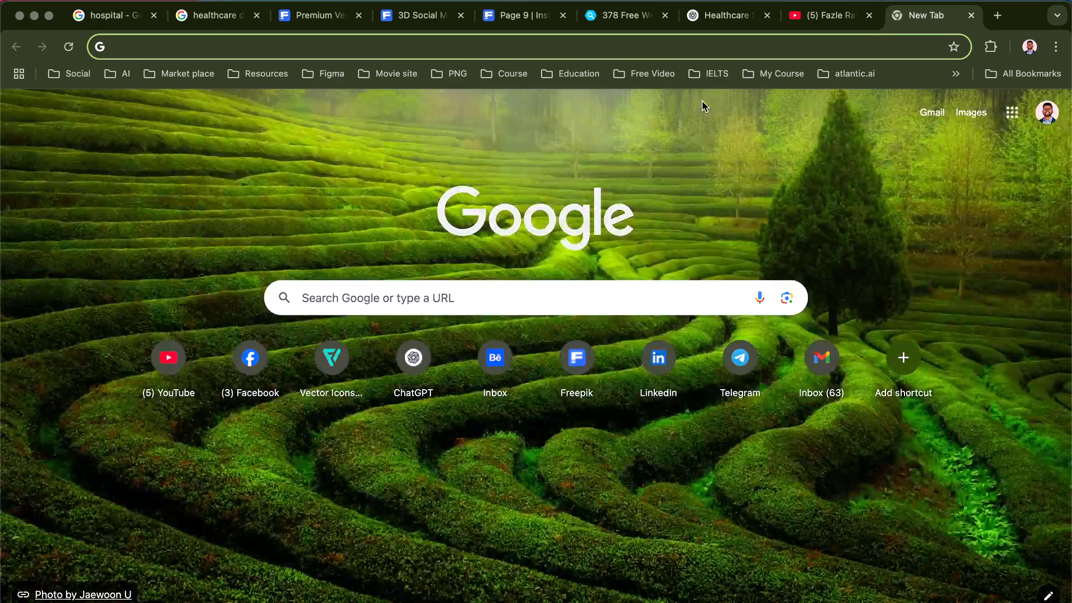
text(special)
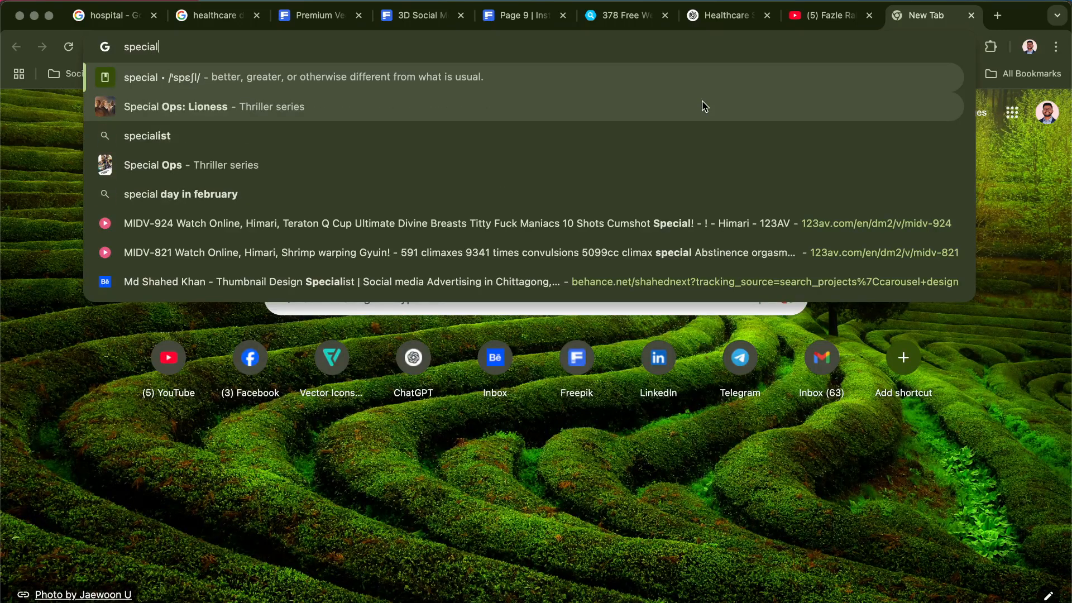
text(ity)
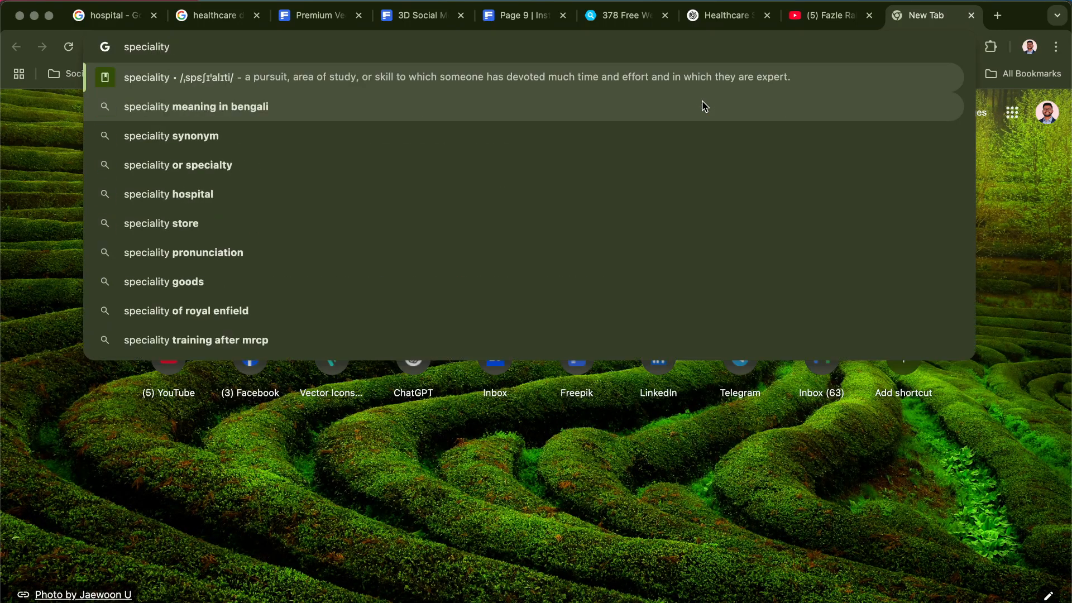
key(Return)
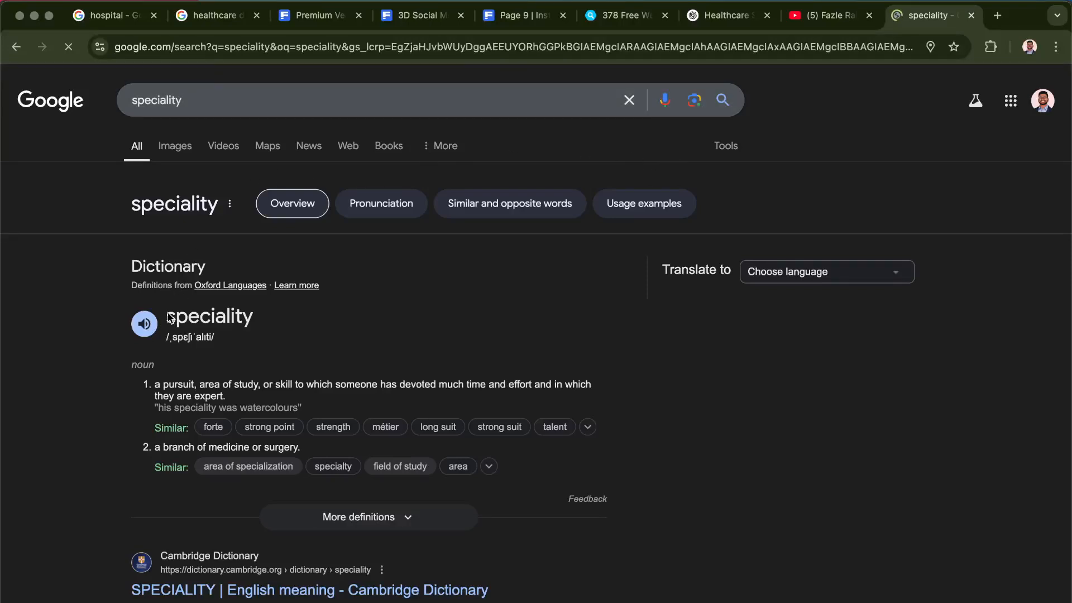
drag(169, 317, 268, 320)
key(super+c)
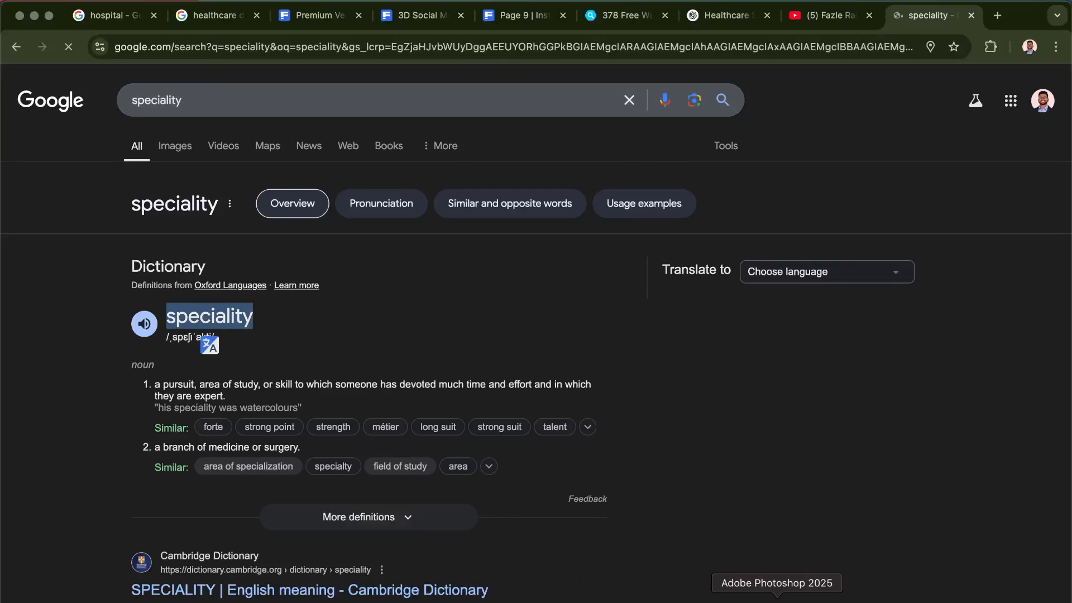
- Return to Photoshop, paste the copied word as new text above the four-line text, and capitalise it to "Speciality"
click(780, 601)
scroll(258, 245, left, 5)
scroll(258, 245, up, 4)
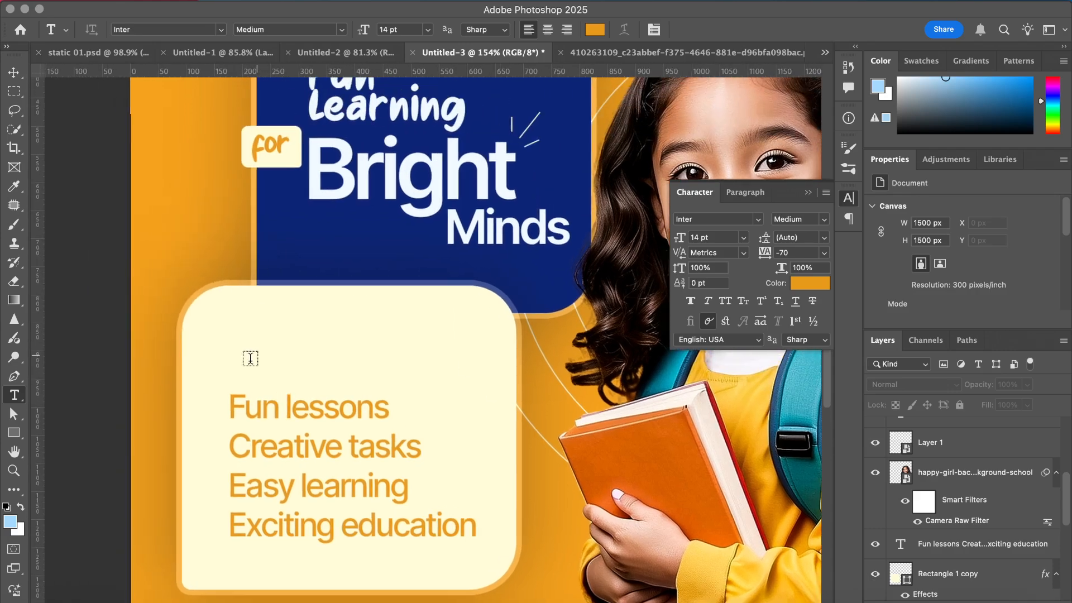
click(248, 362)
key(super+v)
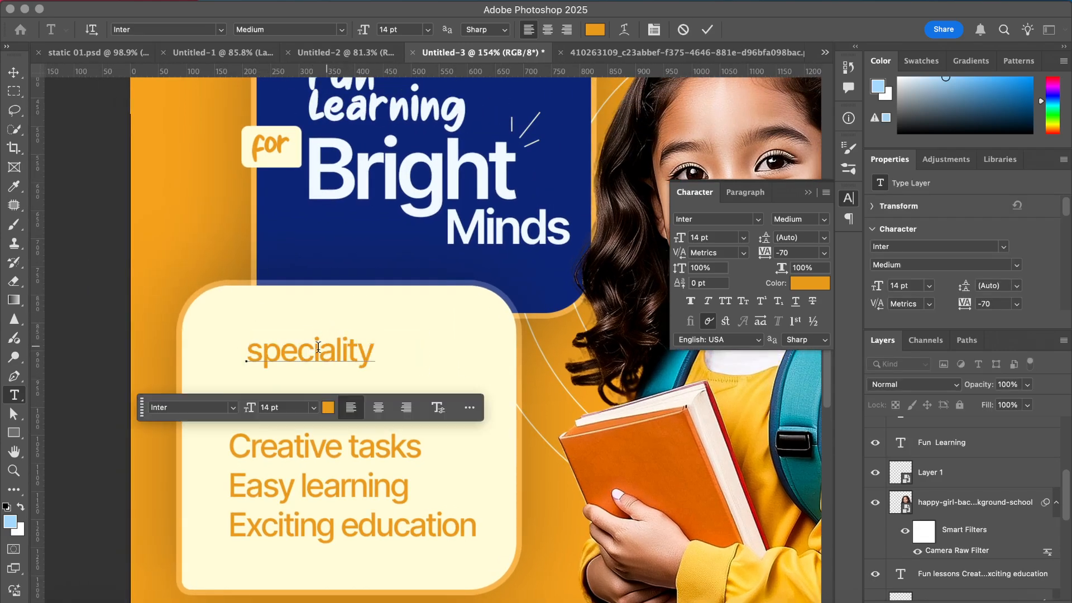
key(BackSpace)
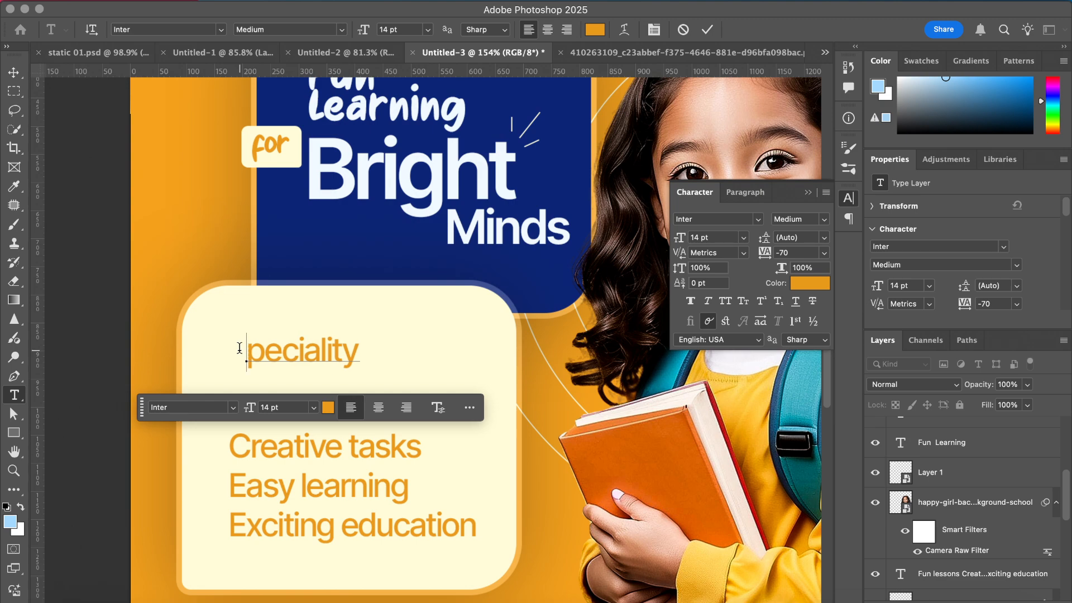
text(S)
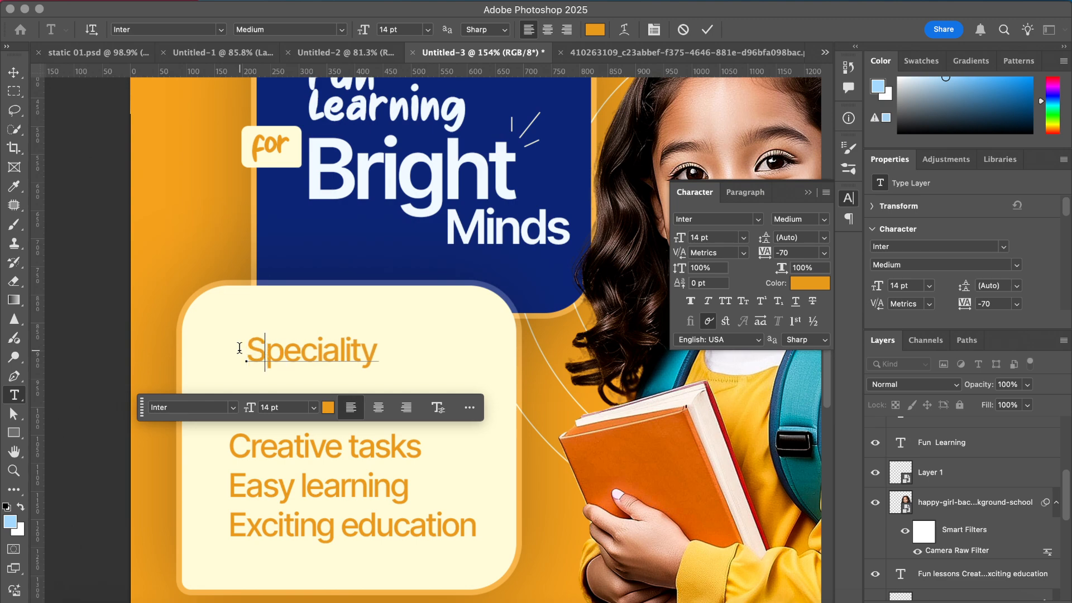
click(705, 29)
- Recolour the "Speciality" text with the dark blue 0f256e sampled from the heading panel and deselect it
click(14, 72)
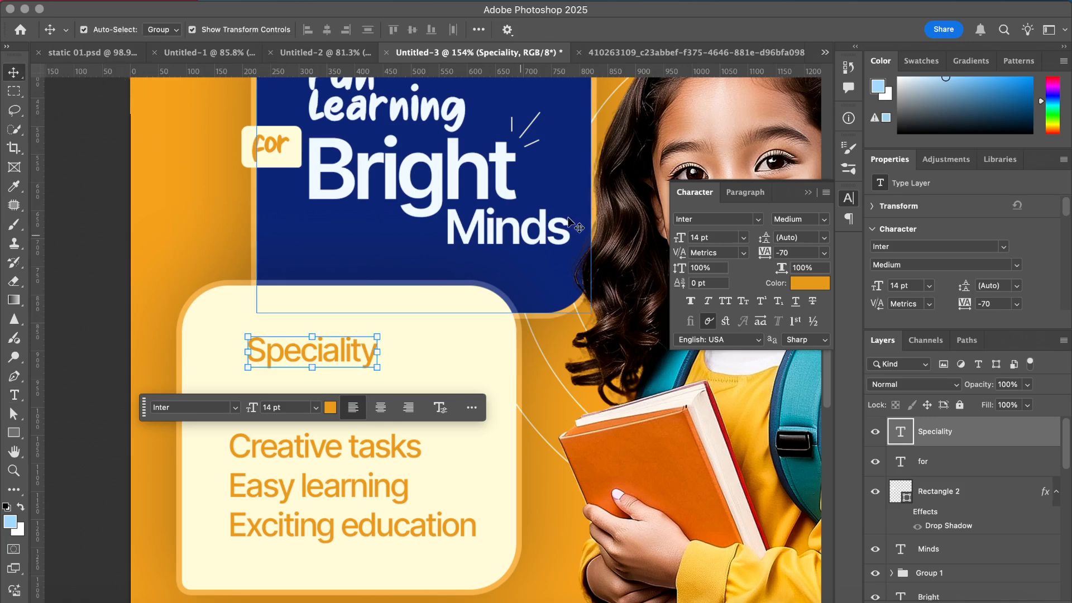
click(797, 286)
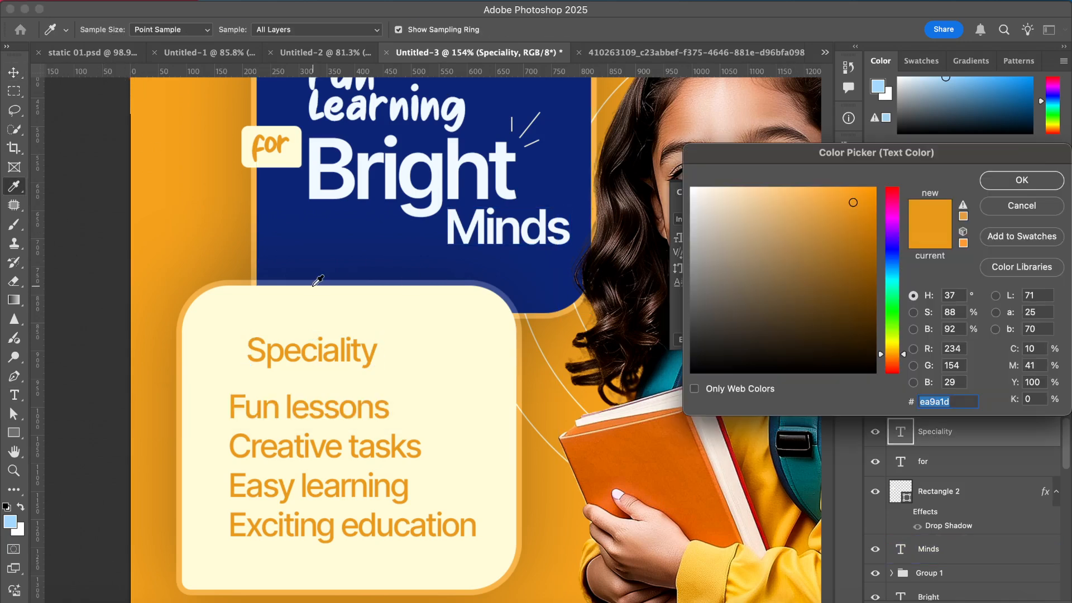
click(325, 250)
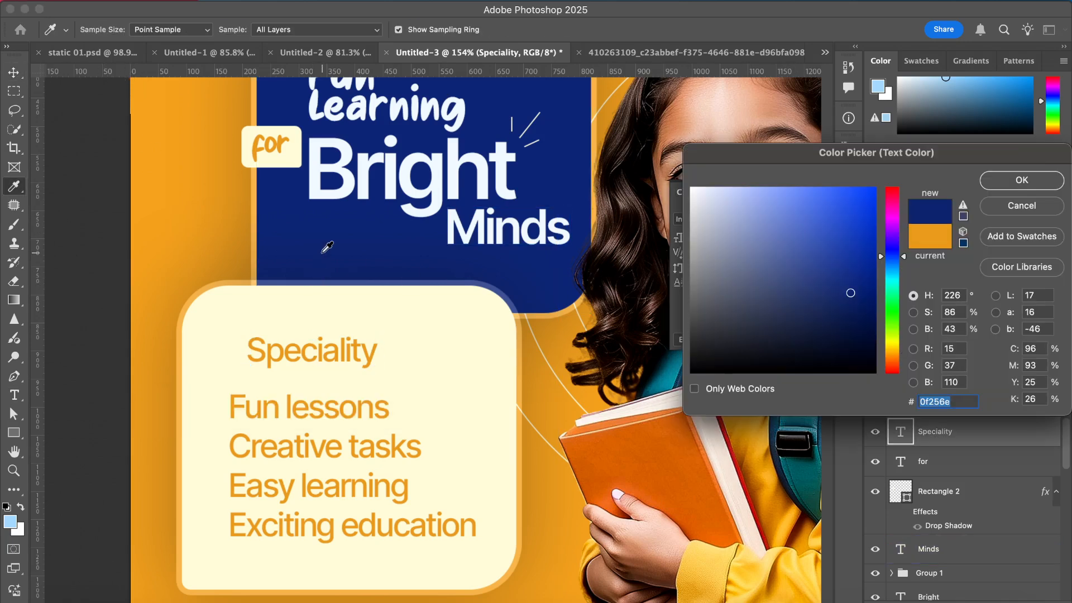
click(1026, 189)
click(105, 257)
- Set the "Speciality" text to 16 pt and the Bold weight
scroll(246, 353, up, 3)
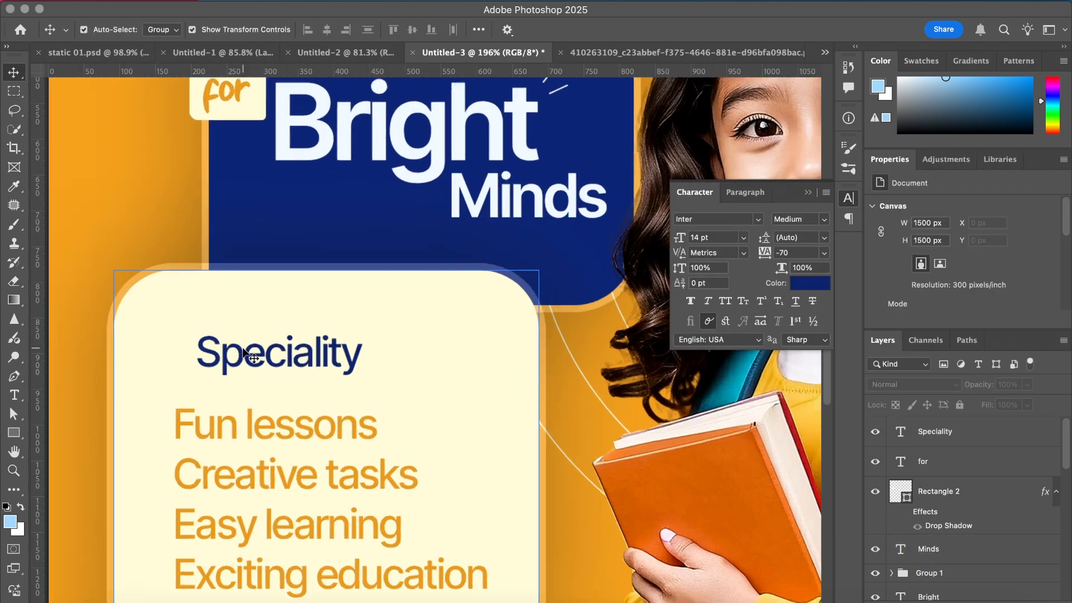
scroll(244, 353, up, 2)
click(276, 343)
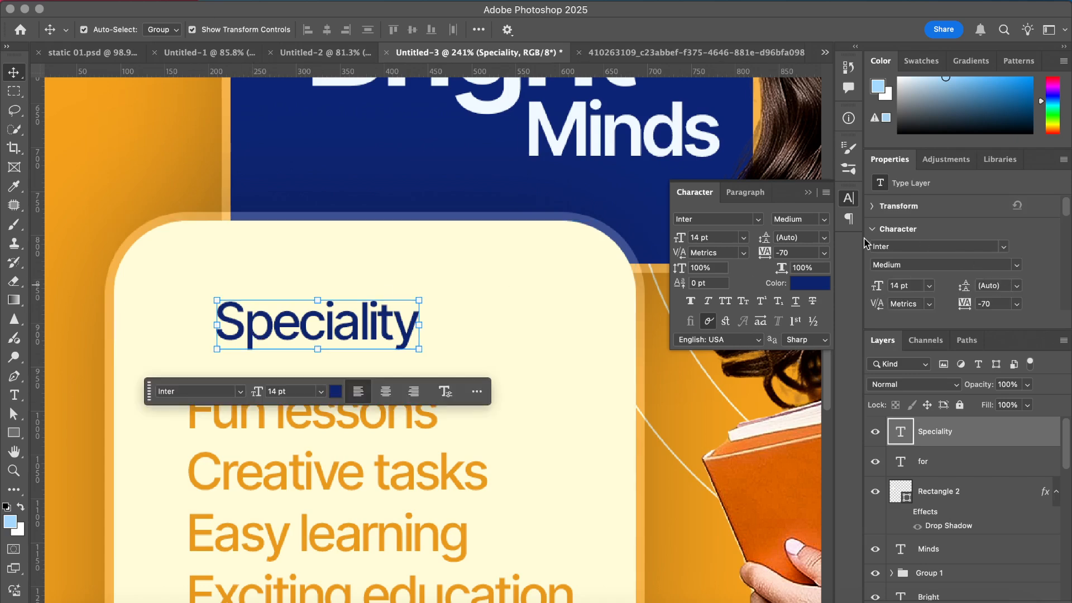
click(745, 244)
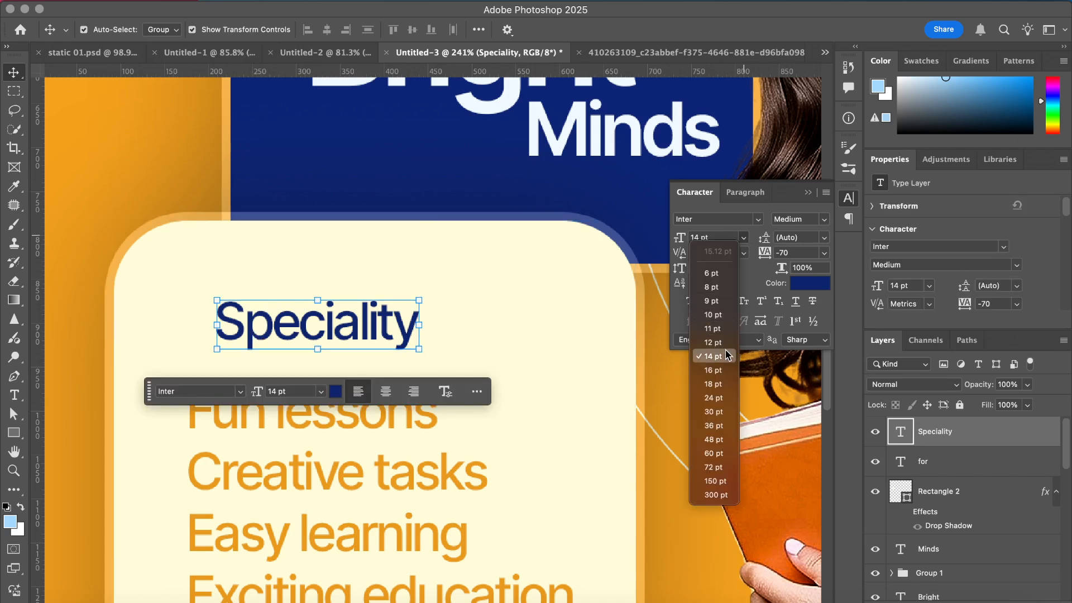
click(716, 371)
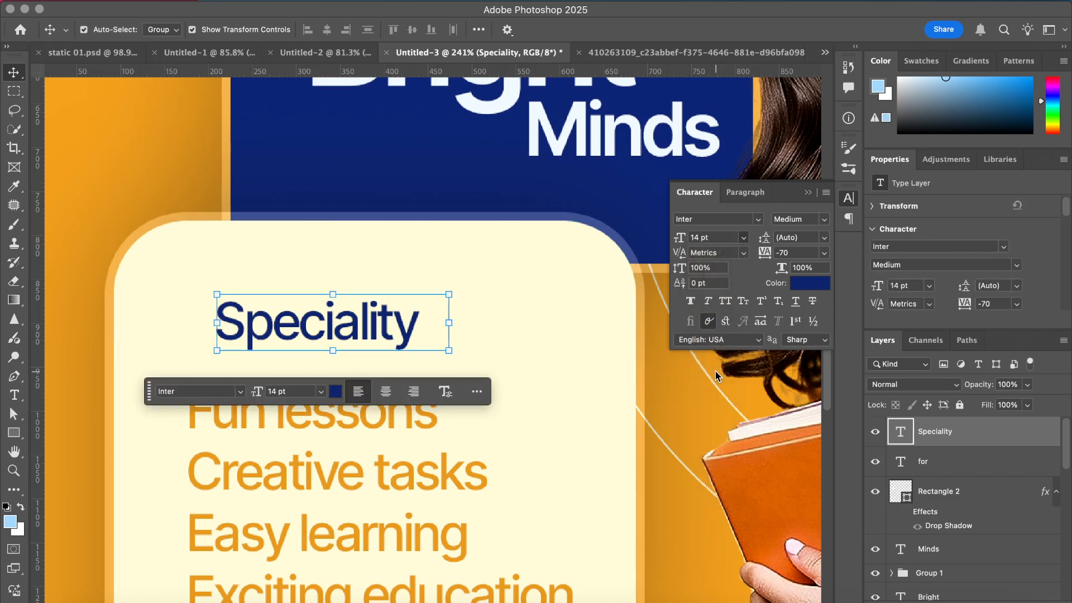
click(824, 219)
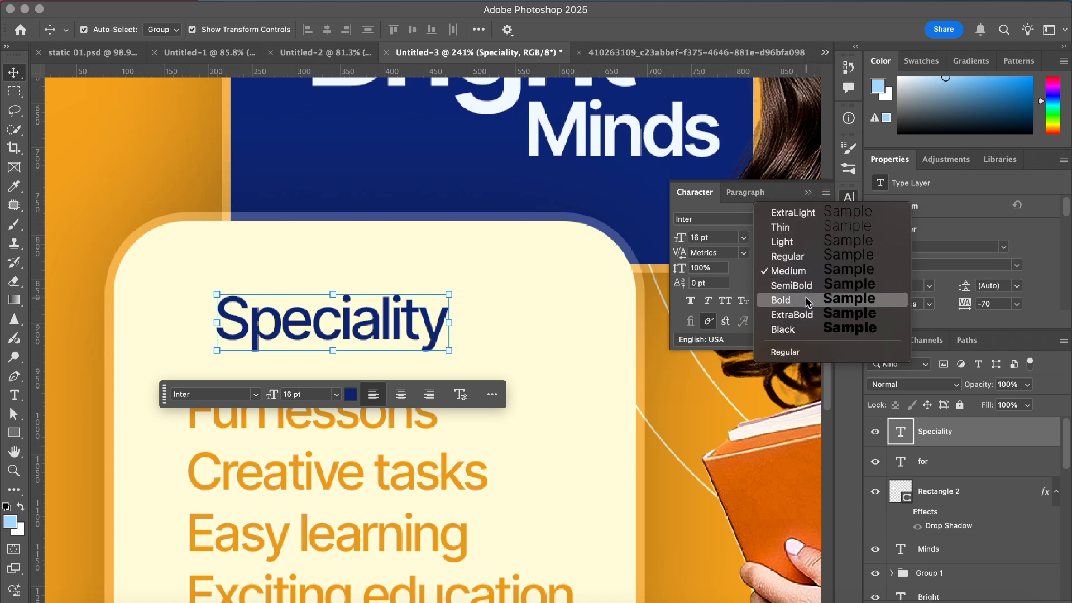
click(450, 304)
- Move "Speciality" about 29 px left and 11 px down to line up with the four-line text, deselect it and check the whole post
drag(351, 332, 325, 339)
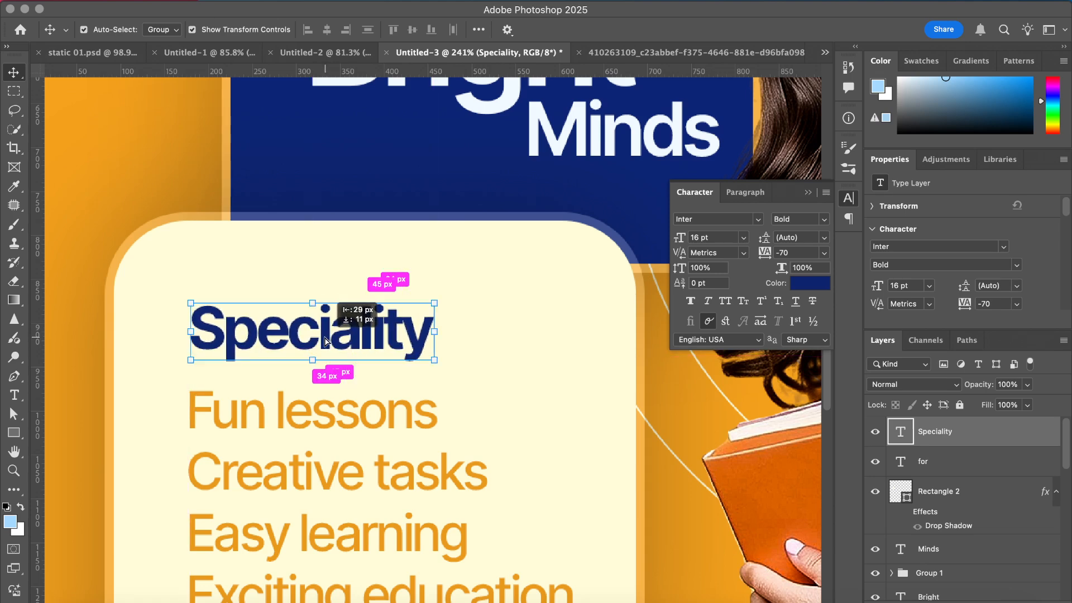
key(super+minus)
key(super+minus)
click(119, 343)
scroll(119, 343, down, 8)
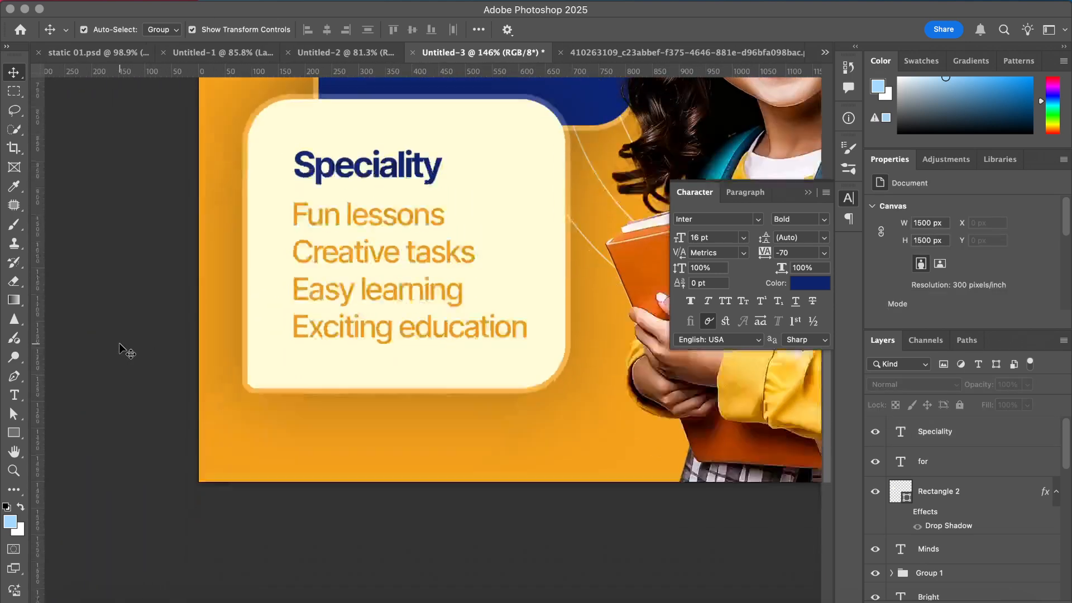
key(super+minus)
key(super+minus)
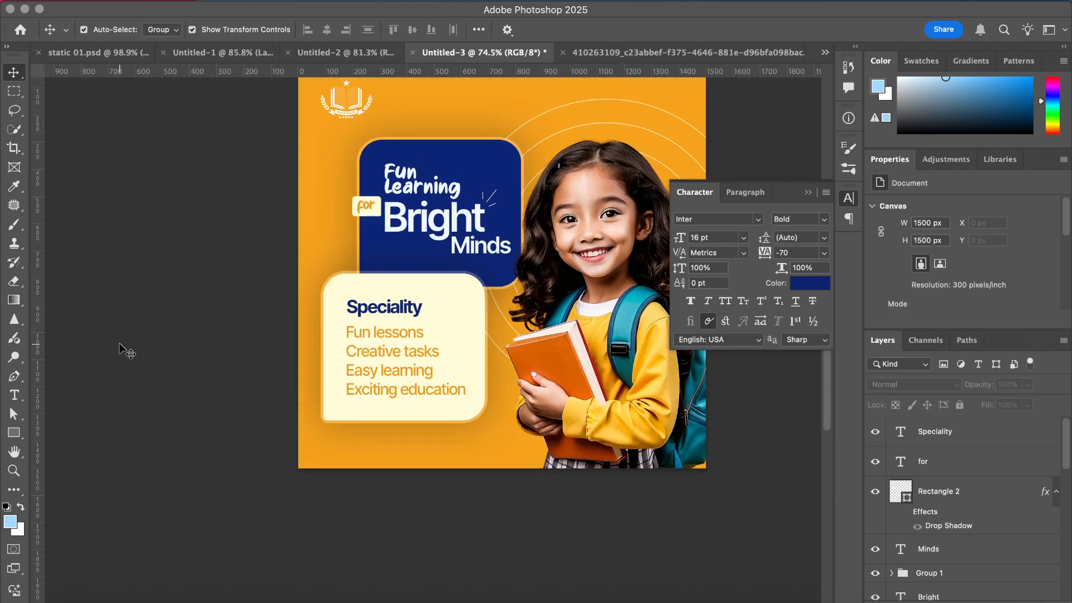
- Add a layer above "Minds" and draw a cream bar about 237 by 14 px beneath "Bright", just left of "Minds"
click(416, 235)
scroll(416, 234, up, 5)
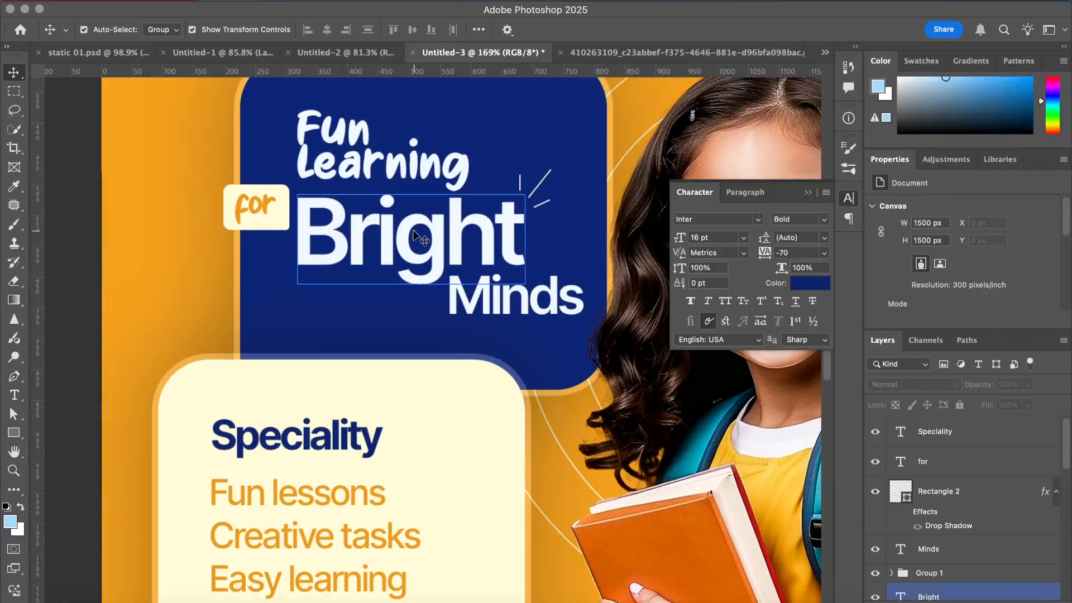
scroll(416, 235, up, 4)
click(492, 280)
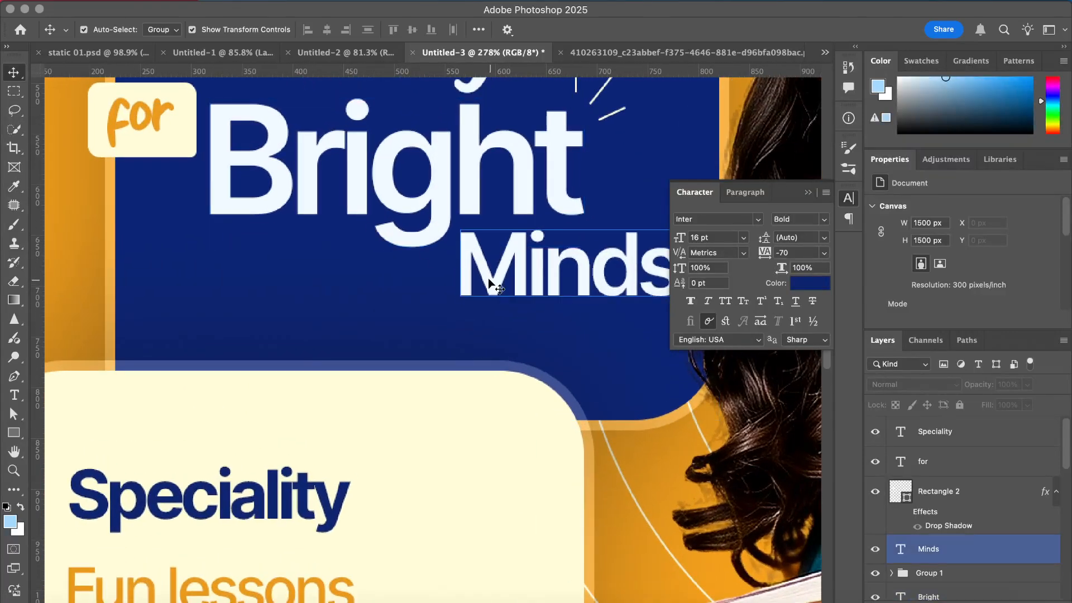
super+click(1030, 597)
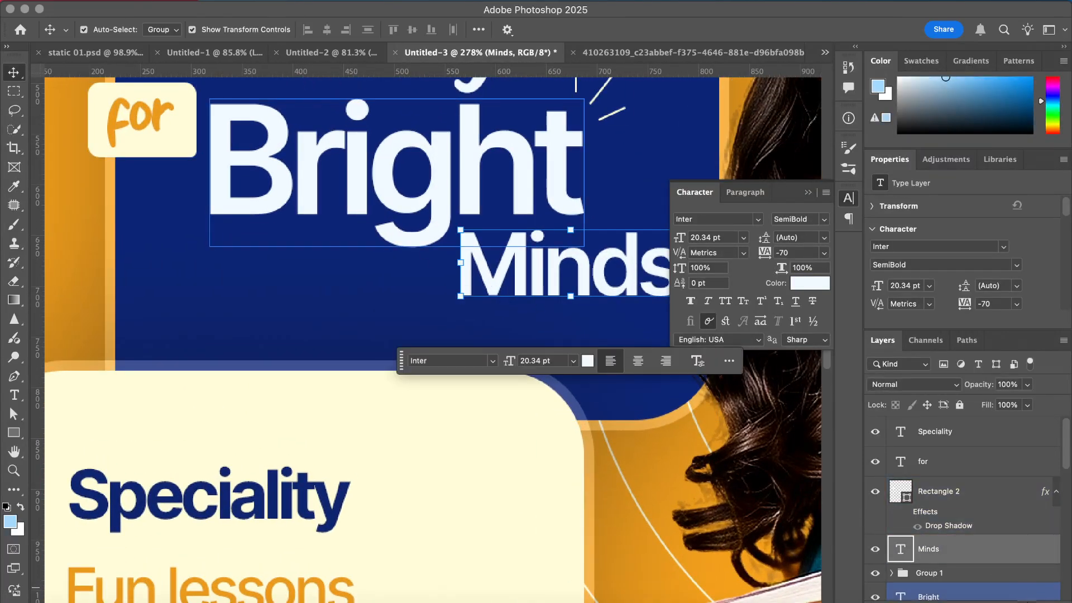
key(super+shift+alt+n)
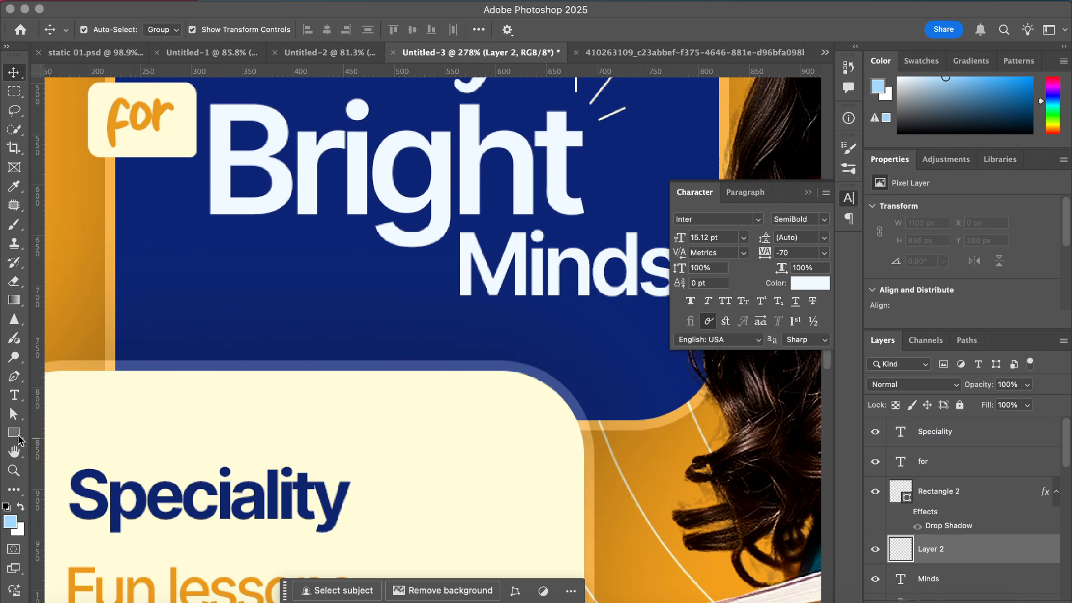
click(16, 435)
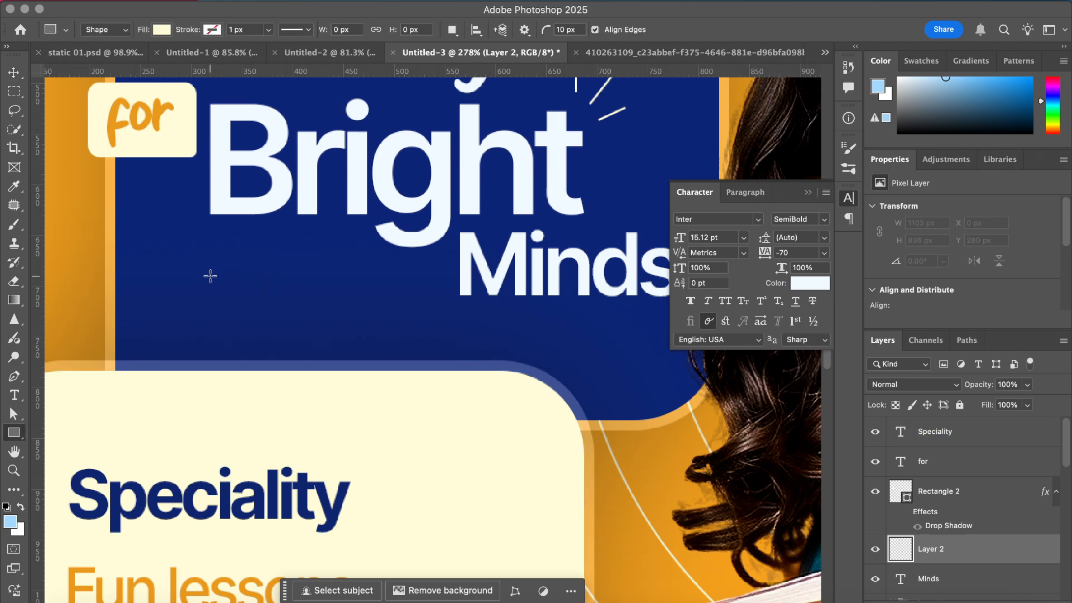
drag(211, 275, 449, 294)
- Square off the rounded corners of the cream bar beside "Minds"
scroll(438, 291, up, 1)
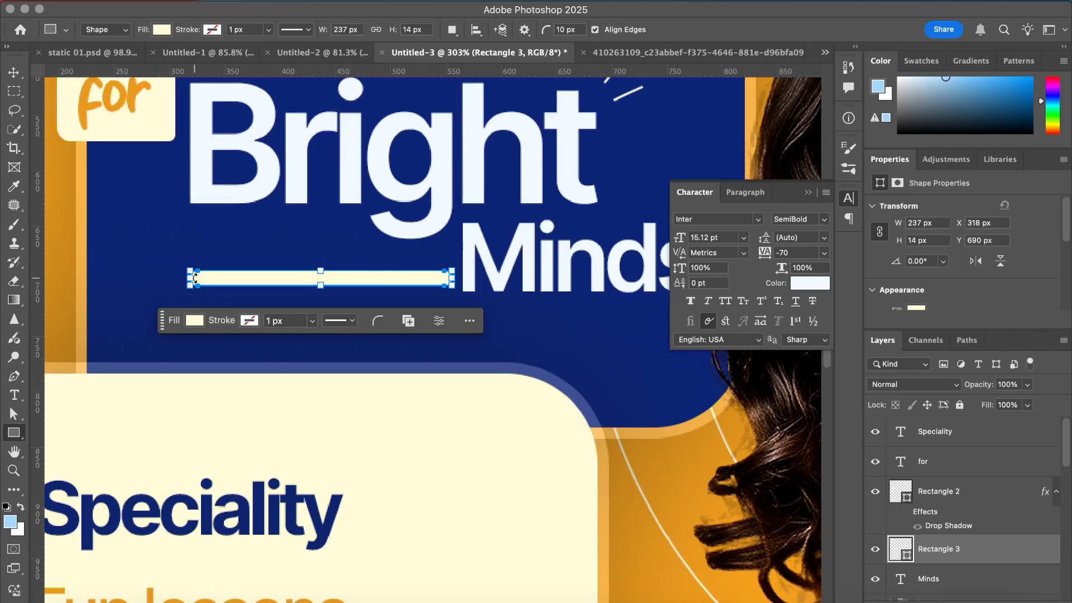
scroll(195, 278, up, 5)
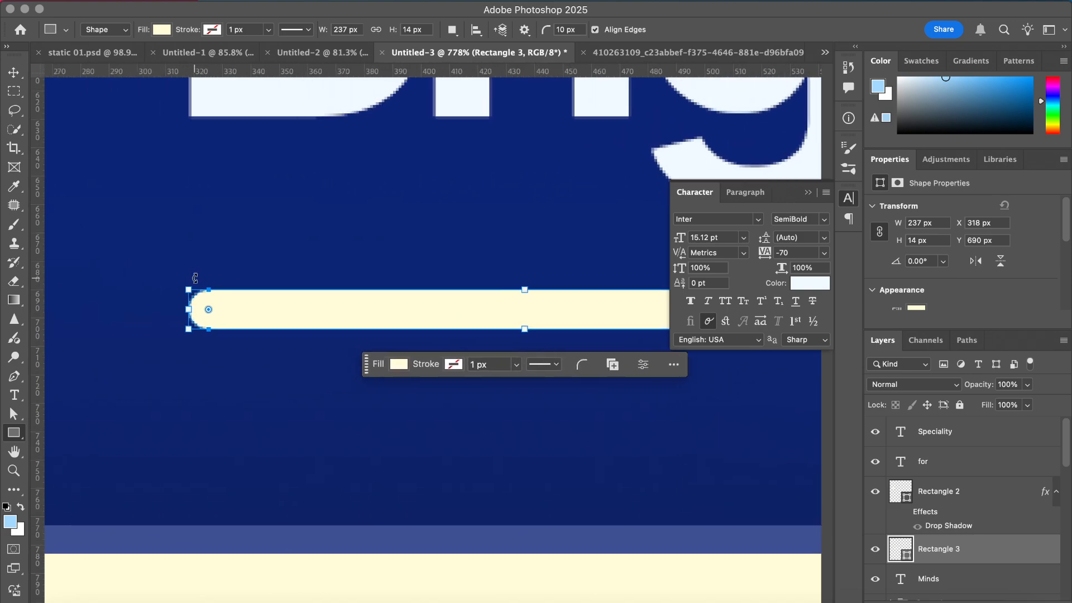
scroll(201, 323, up, 2)
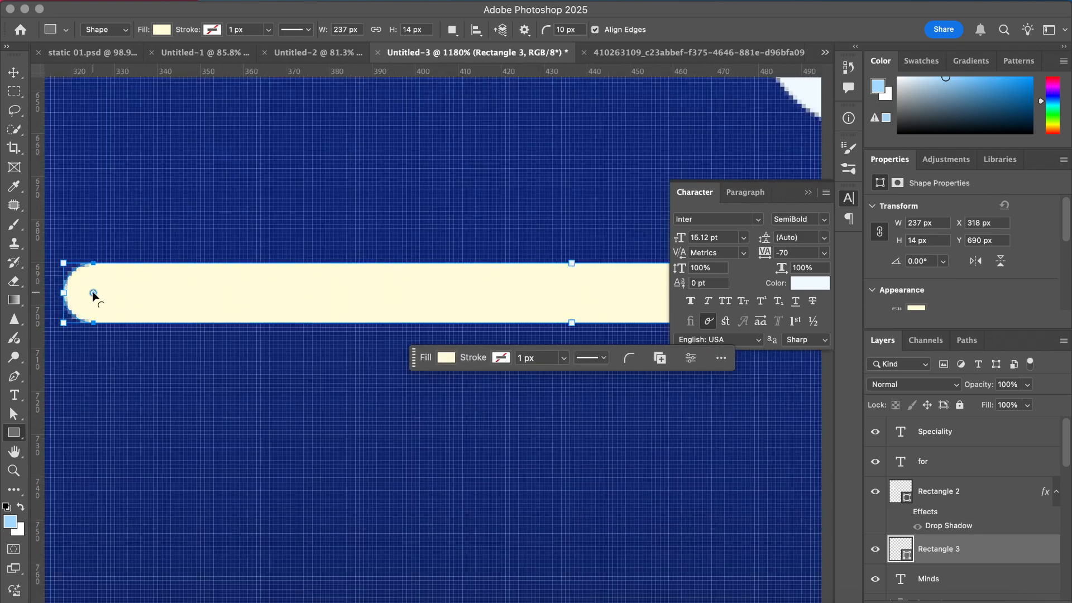
drag(94, 294, 52, 239)
scroll(168, 254, down, 3)
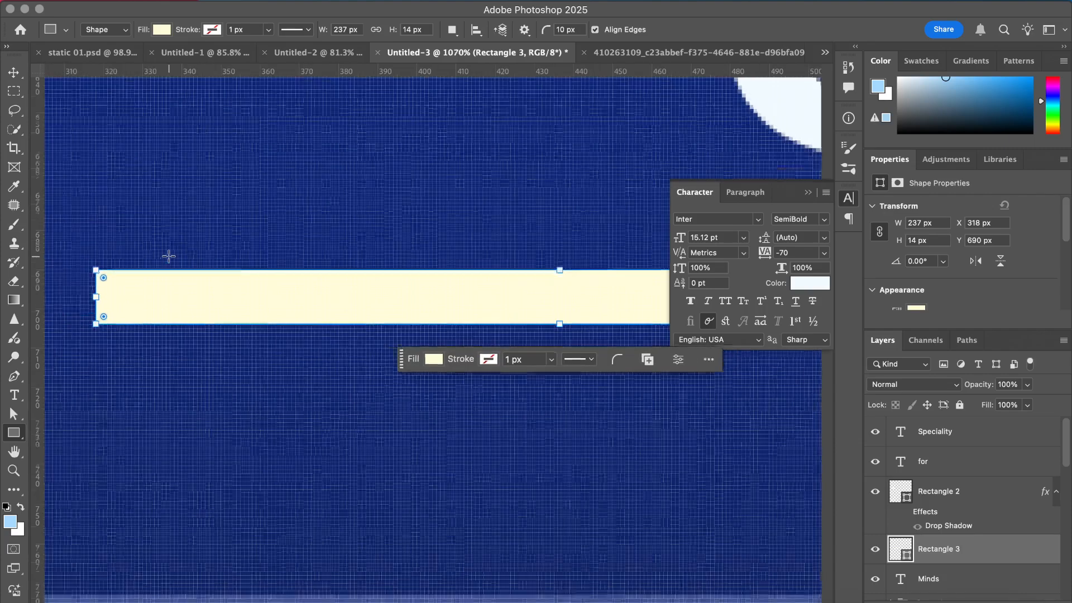
- Thin the cream bar beside "Minds" from its upper edge to a height of 8 px
click(22, 74)
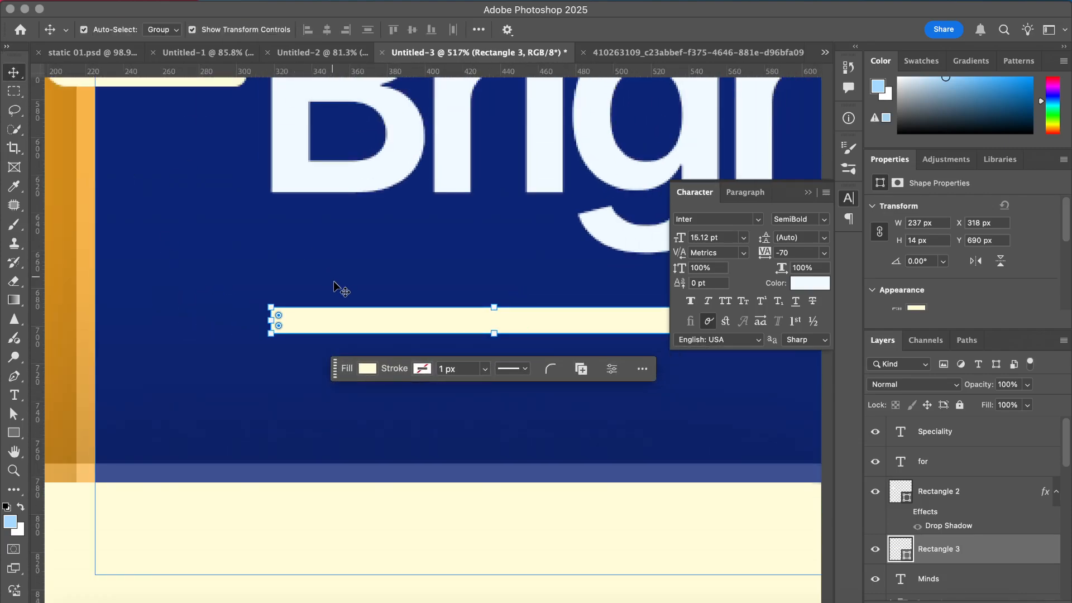
mouse_move(271, 320)
mouse_down()
mouse_move(262, 324)
mouse_move(270, 322)
mouse_up()
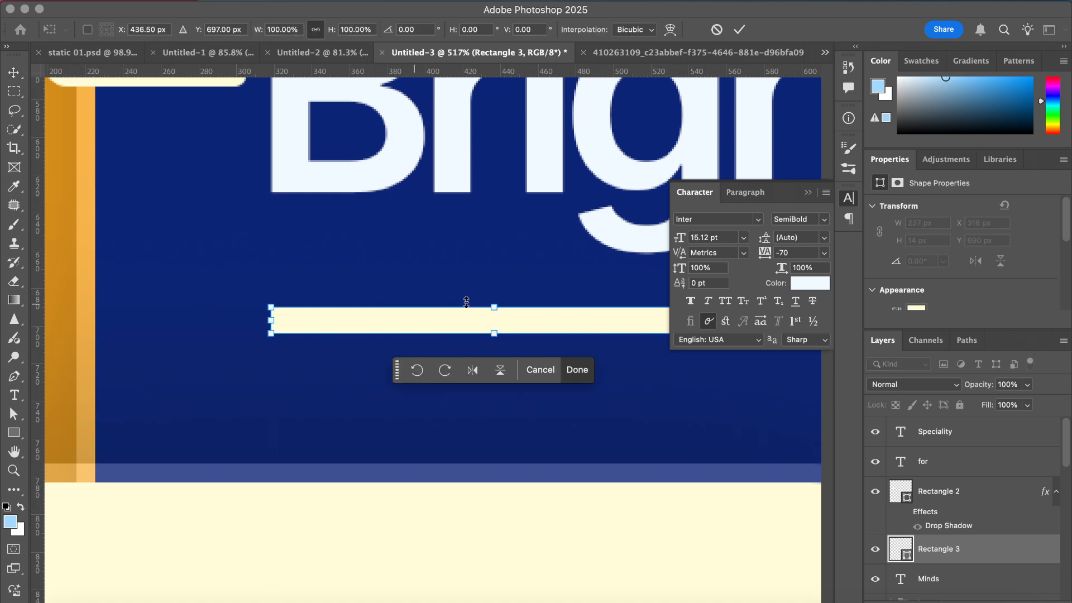
drag(507, 304, 506, 315)
scroll(506, 316, right, 5)
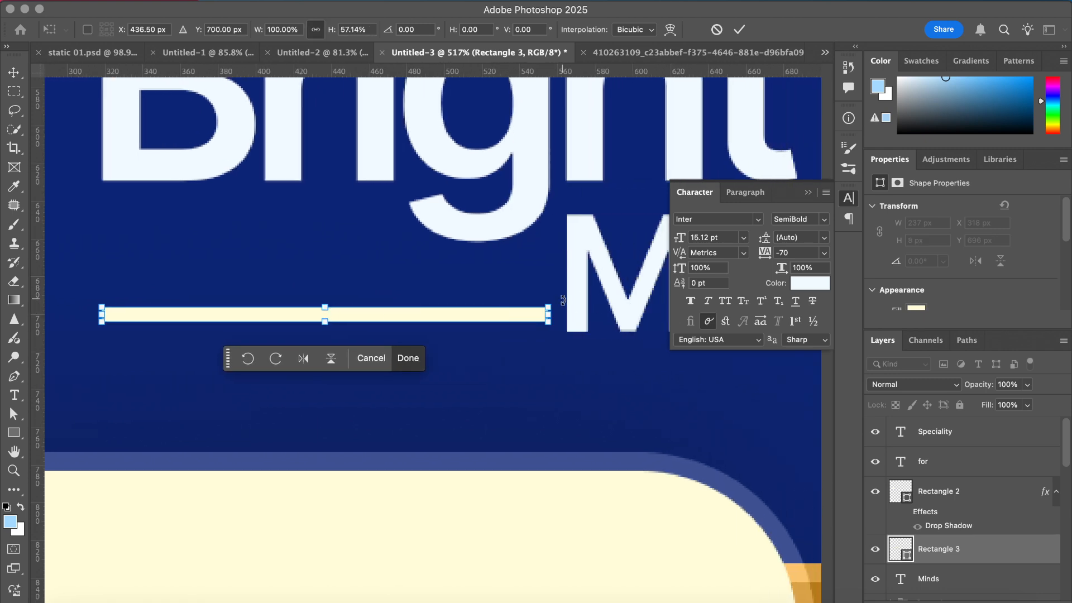
click(740, 29)
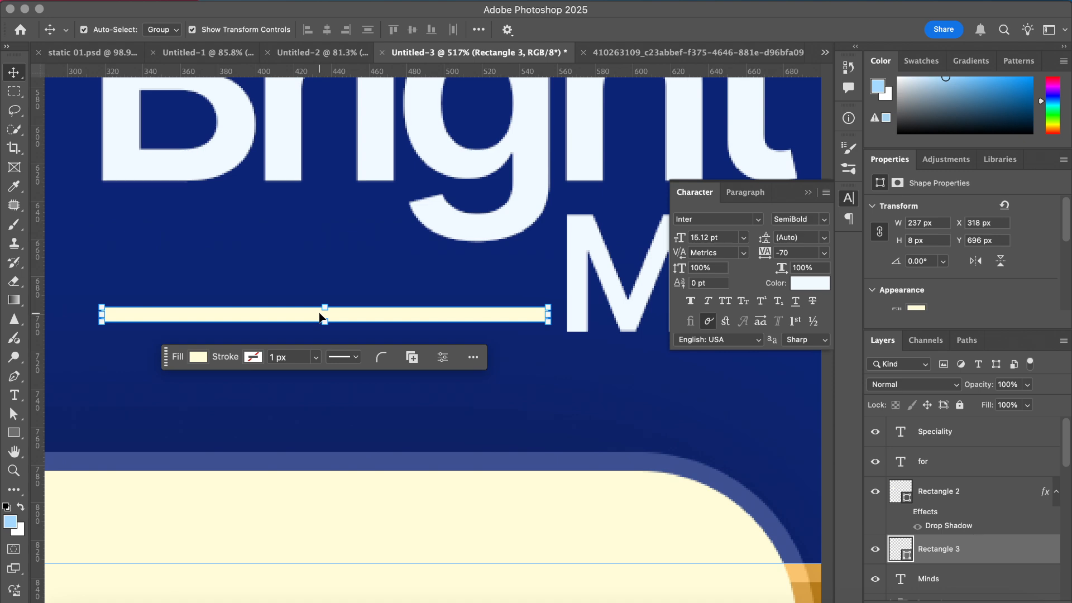
- Reduce the cream bar's height further to 4 px from its upper edge, deselect it and check the whole post
scroll(319, 317, up, 2)
drag(295, 296, 295, 308)
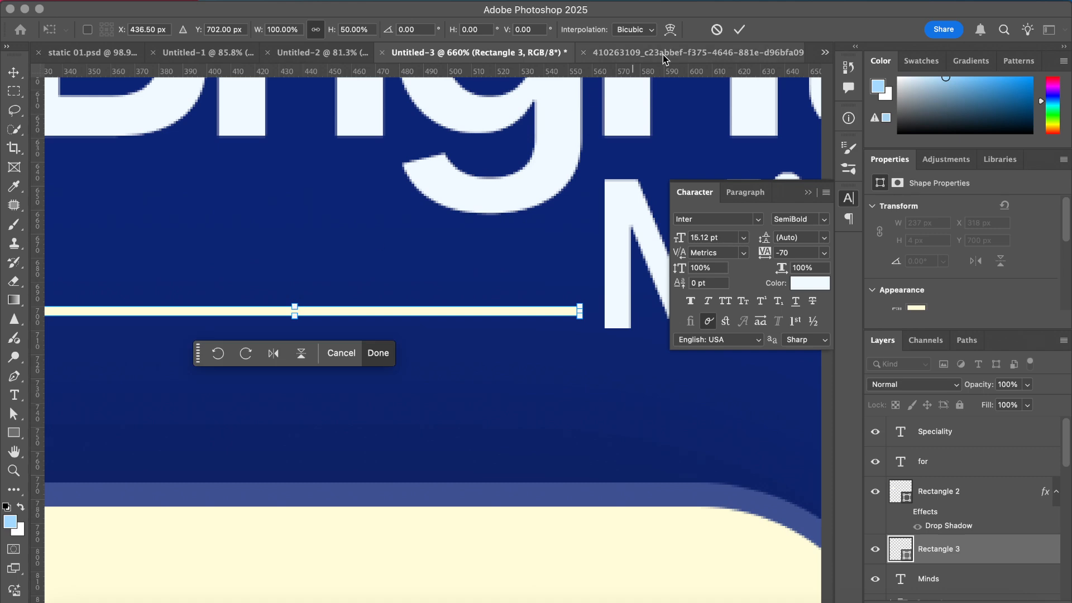
click(737, 29)
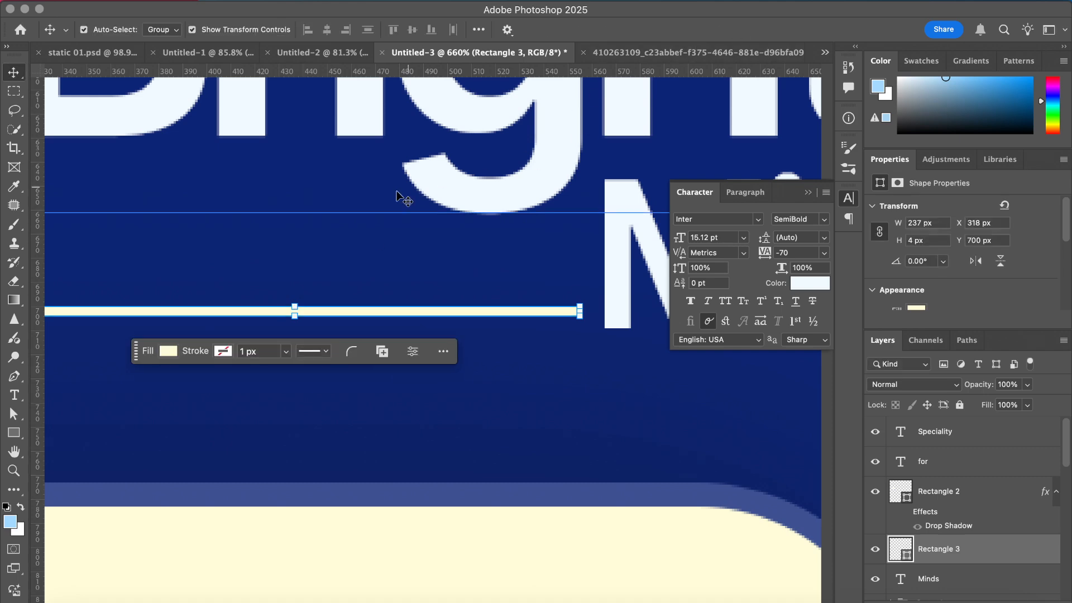
click(520, 368)
scroll(520, 368, down, 6)
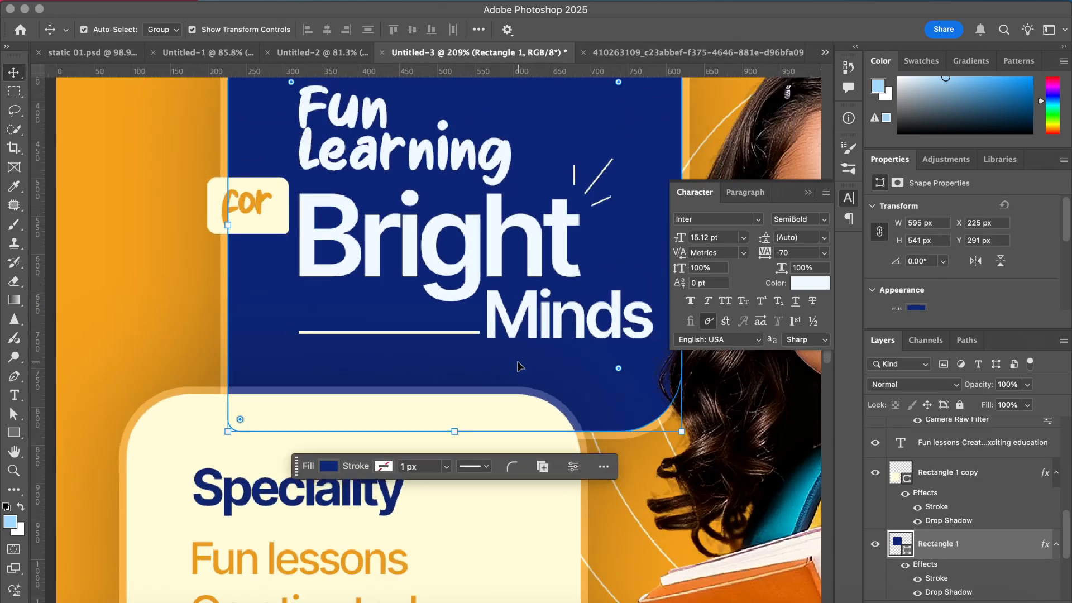
scroll(519, 367, down, 2)
click(124, 315)
scroll(122, 313, down, 1)
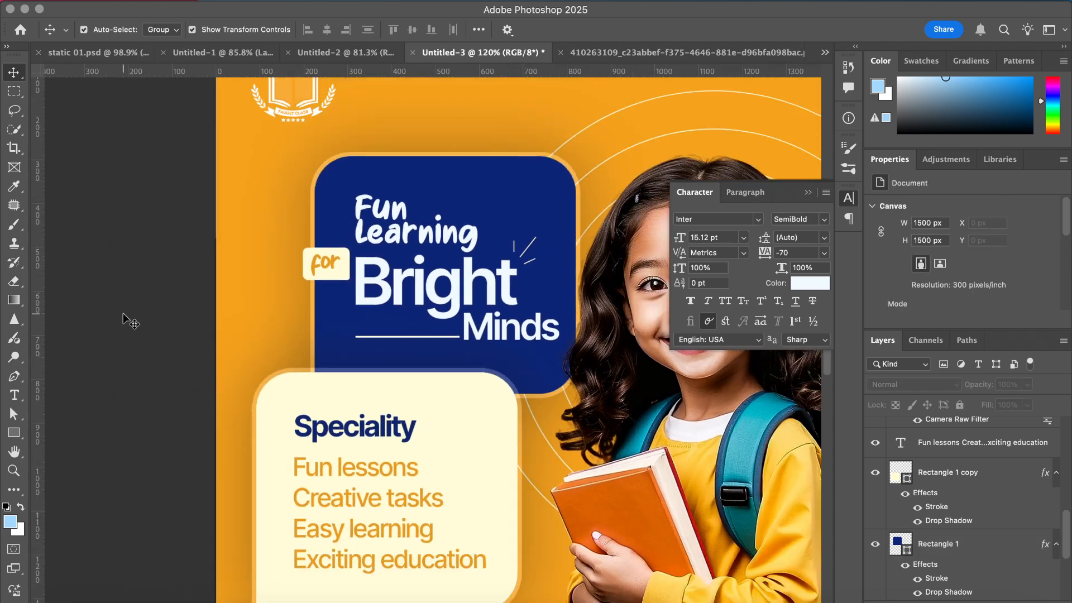
scroll(122, 312, down, 3)
- Move the four-line text straight down about 11 px below "Speciality", leaving a 45 px gap
click(381, 405)
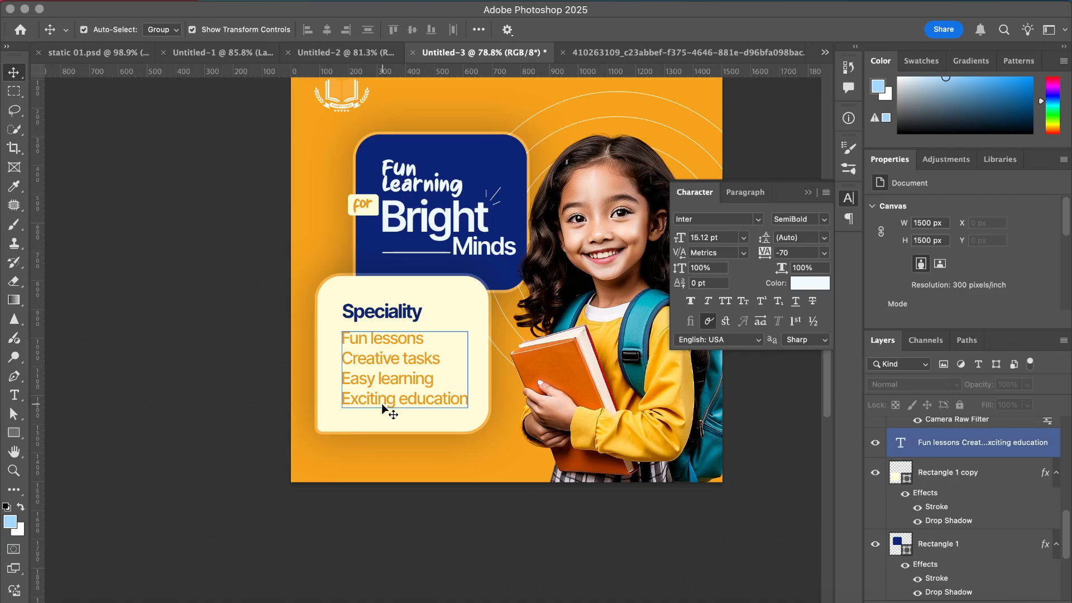
scroll(381, 403, up, 5)
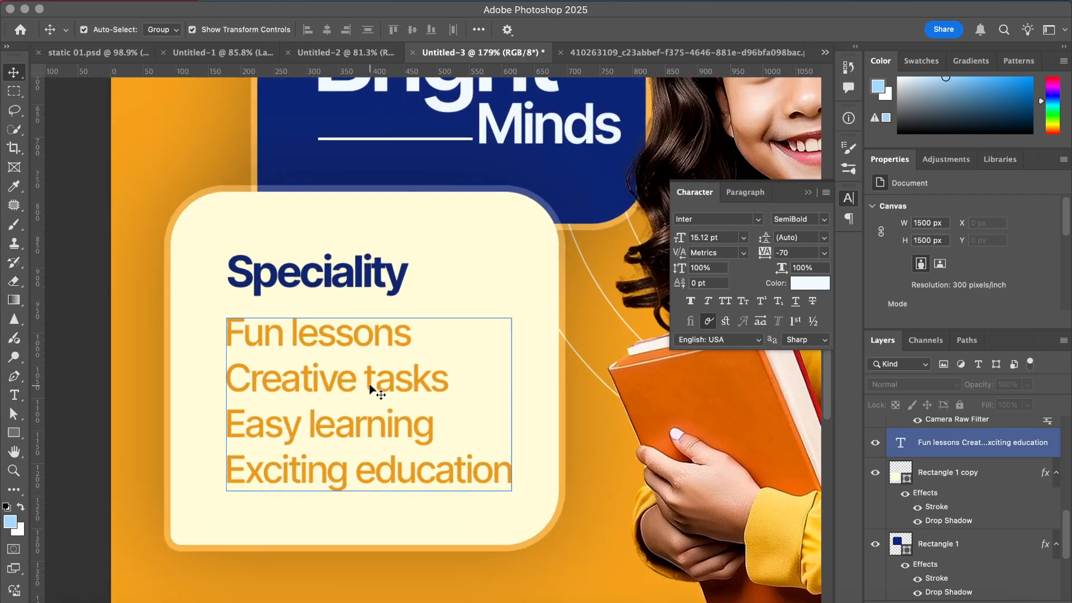
drag(370, 383, 368, 397)
drag(369, 400, 368, 394)
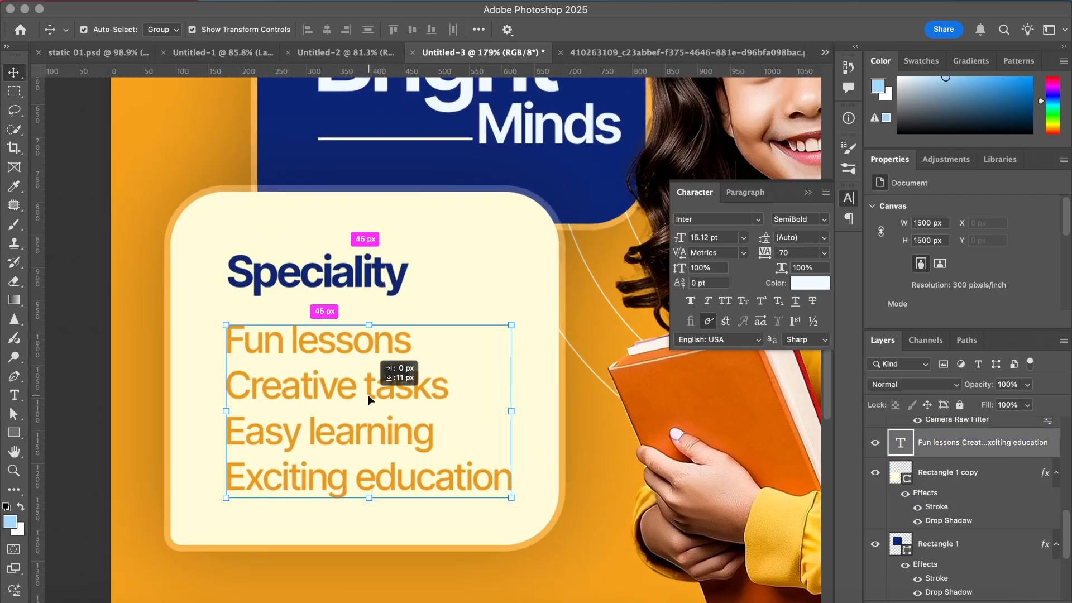
scroll(367, 394, down, 5)
scroll(370, 302, up, 5)
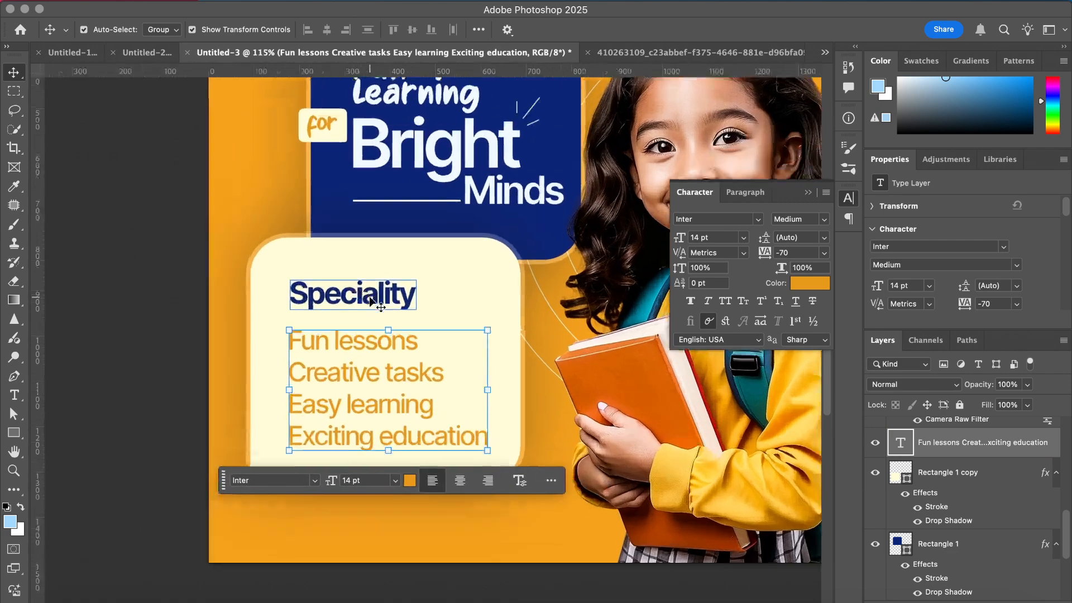
- Move "Speciality" about 11 px left and 16 px up, shift the four-line text up-left to align beneath it, and deselect
click(358, 283)
drag(358, 283, 347, 273)
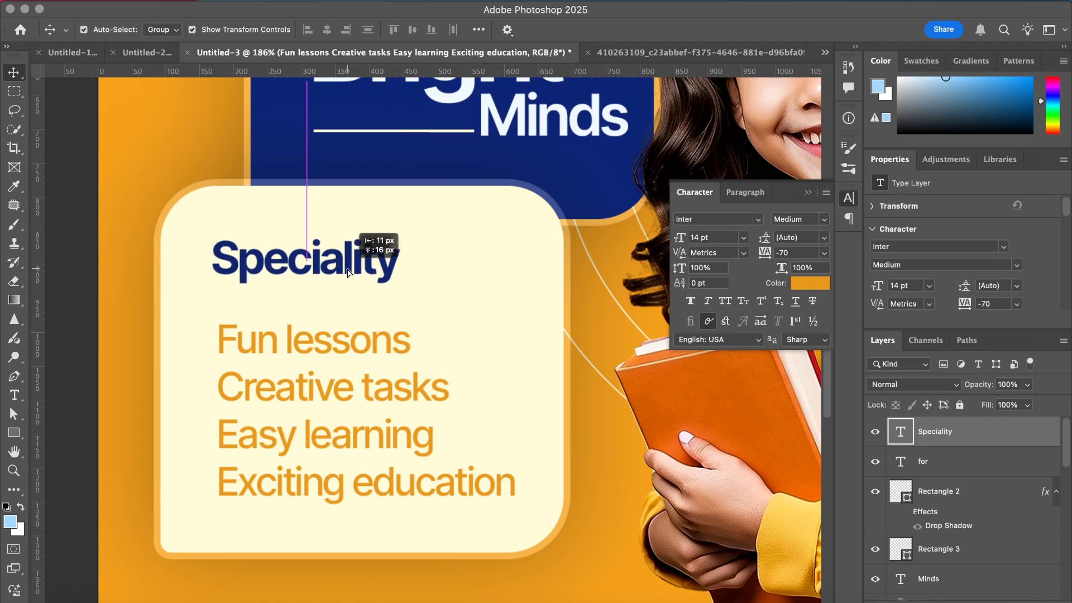
drag(403, 388, 399, 380)
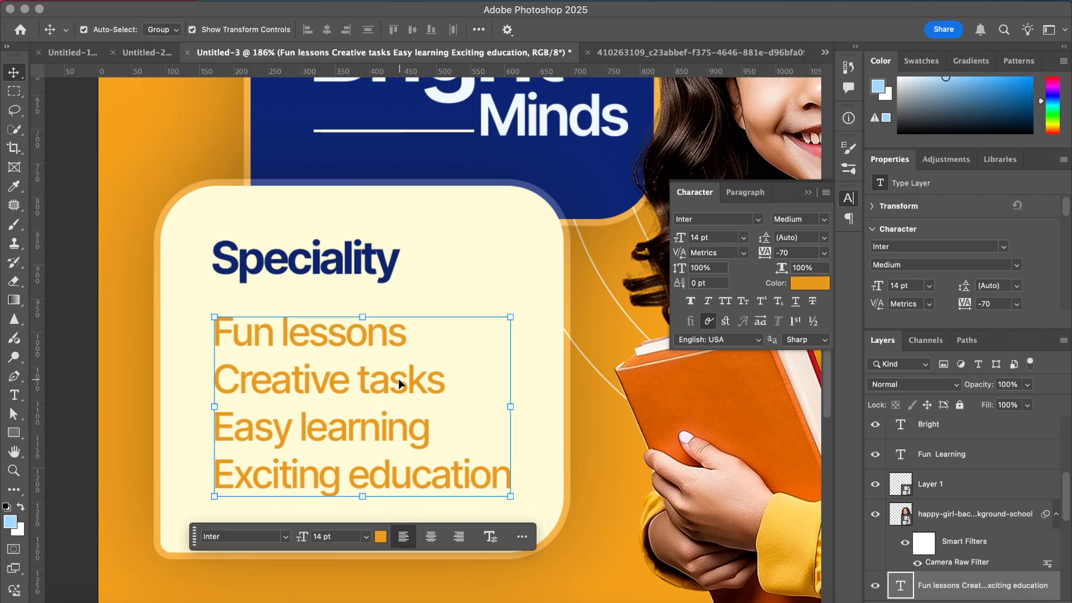
key(super+minus)
key(super+minus)
click(125, 369)
key(super+minus)
key(super+minus)
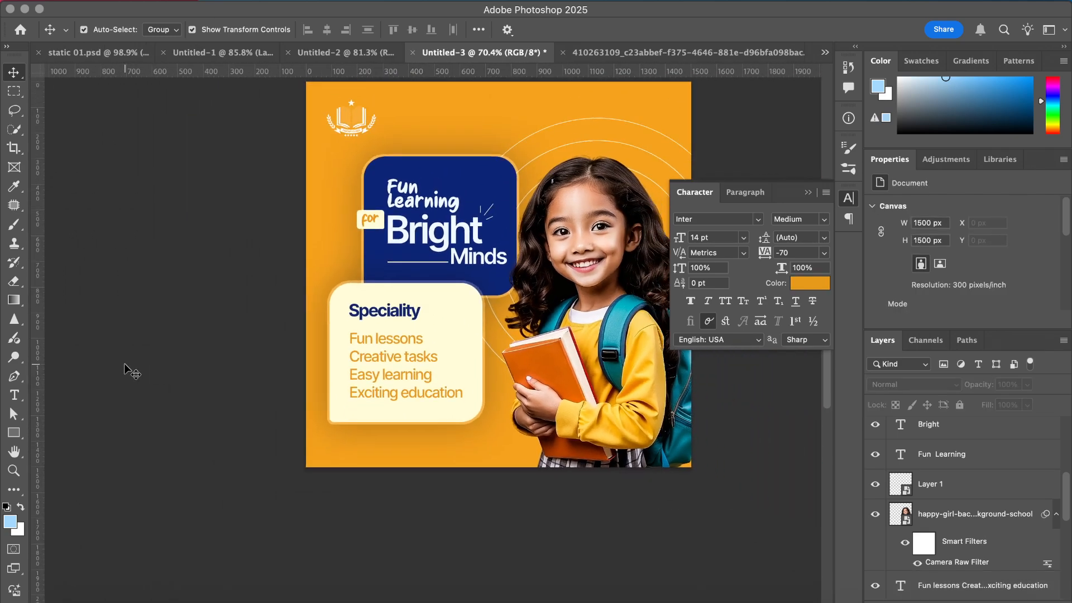
scroll(124, 364, right, 3)
scroll(124, 364, down, 3)
scroll(124, 364, right, 4)
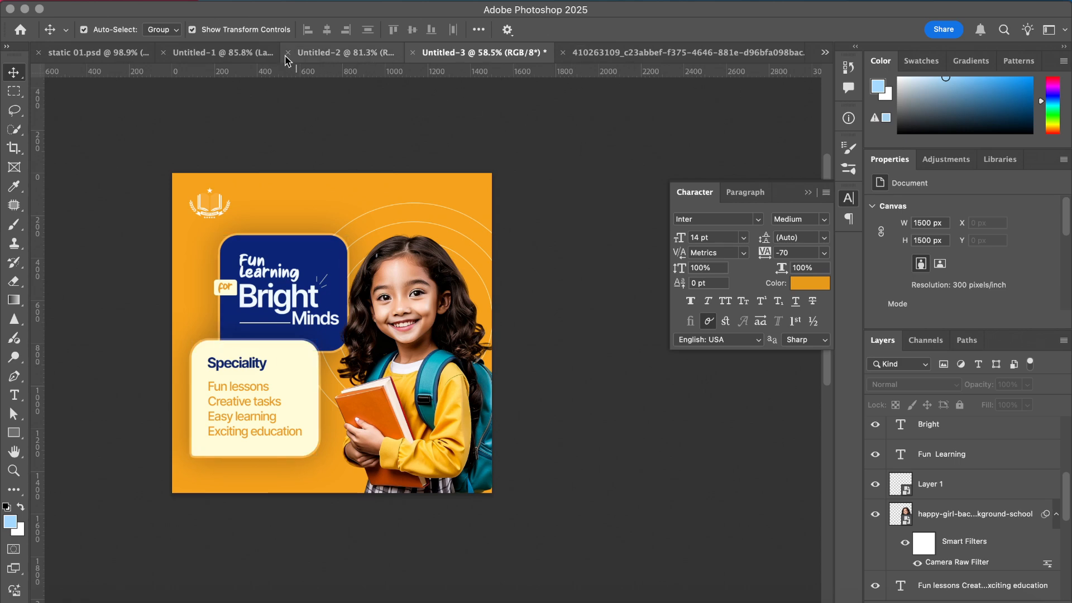
- Close the Untitled-1 document without saving it
click(241, 55)
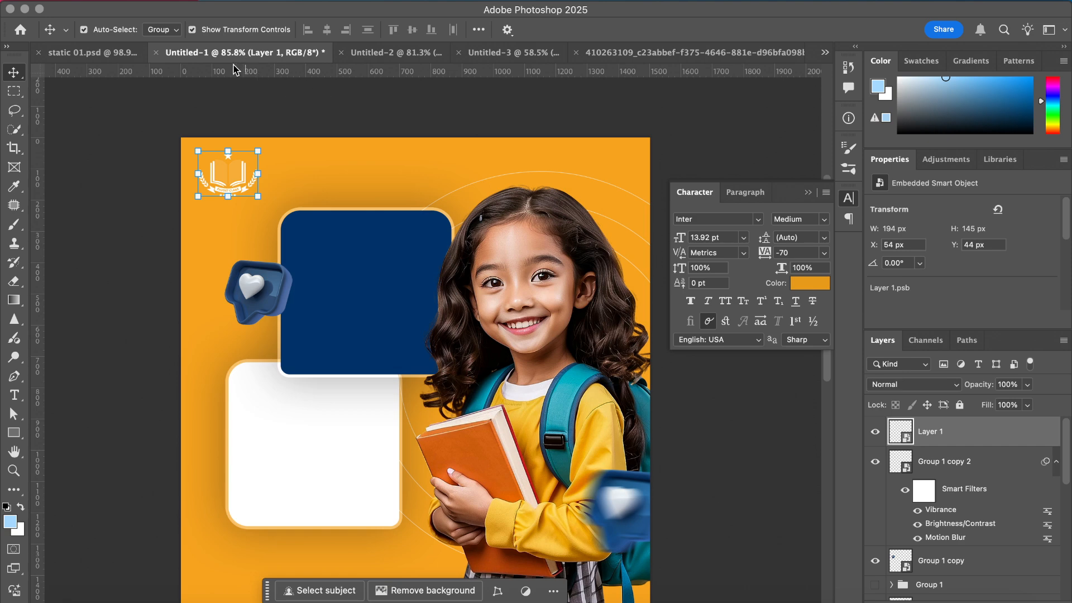
click(156, 53)
click(528, 266)
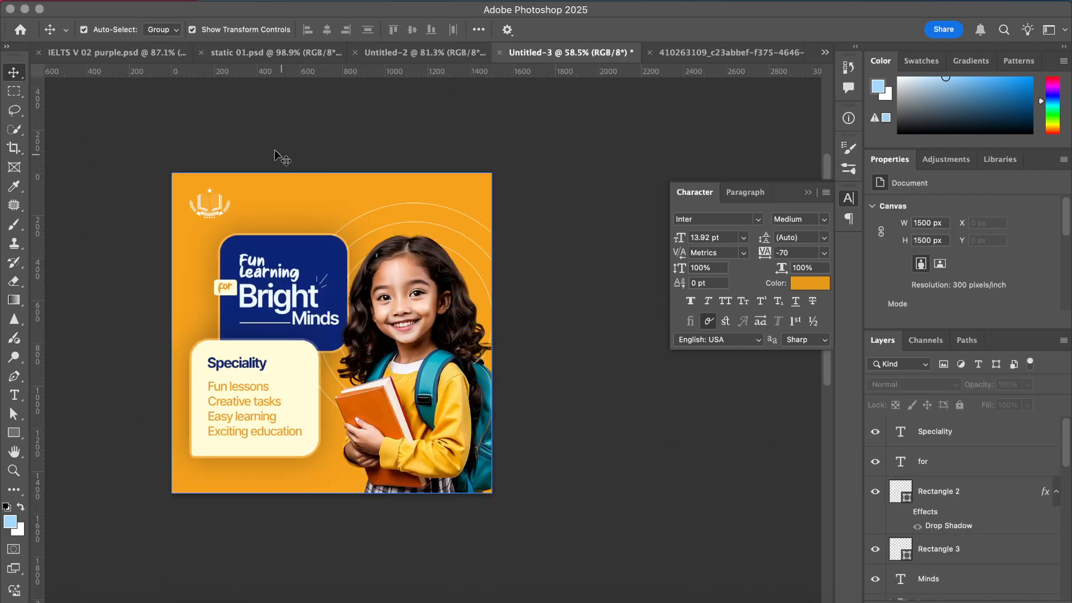
- Switch to the Untitled-2 document and examine the EverSoft product composition and its upper layers
click(389, 56)
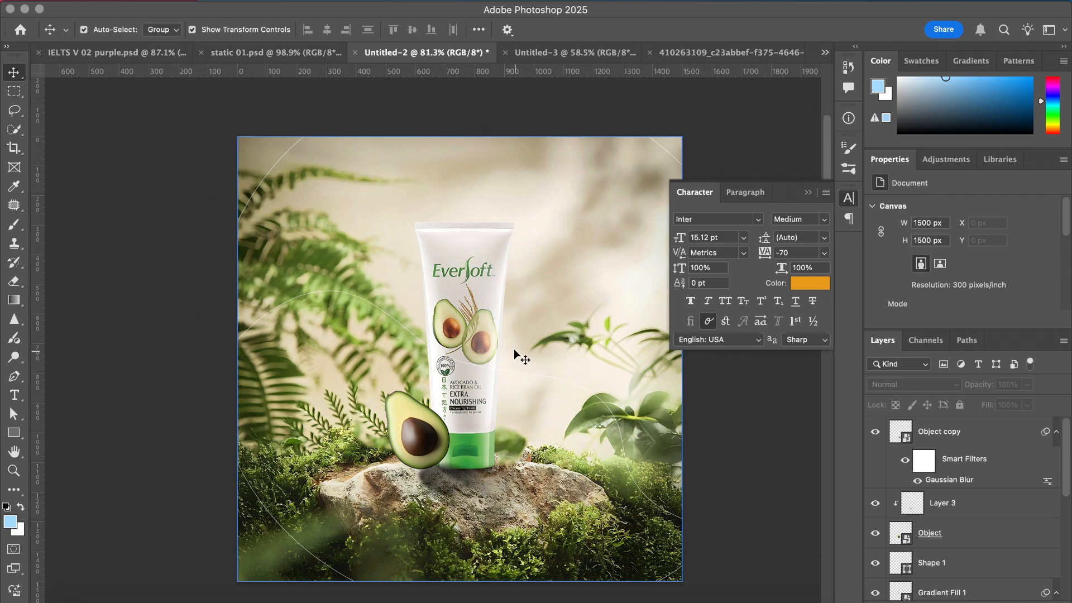
scroll(443, 262, up, 2)
scroll(443, 263, down, 5)
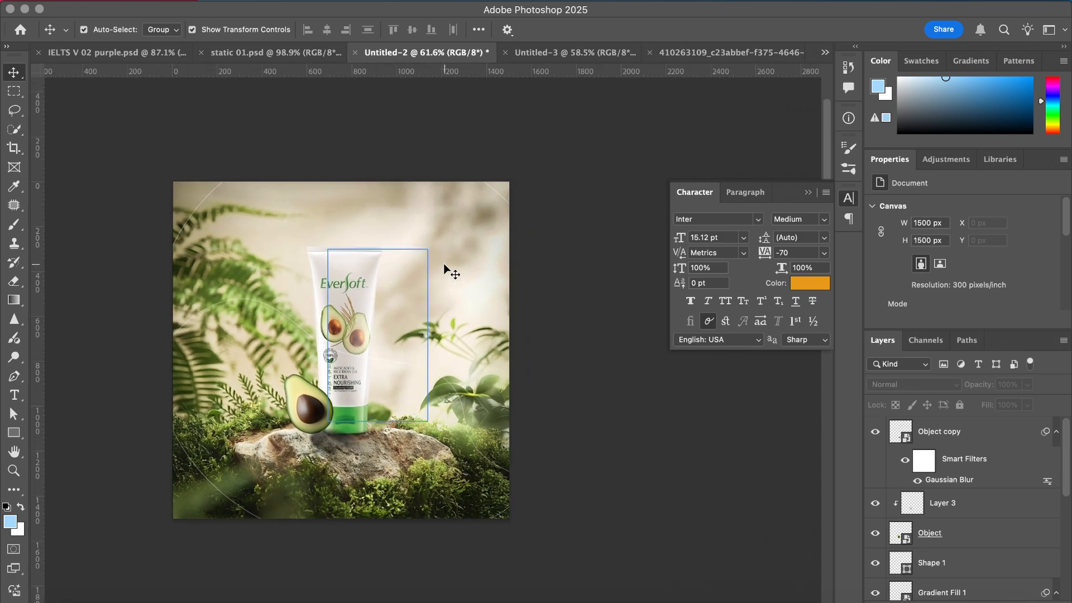
scroll(444, 263, up, 4)
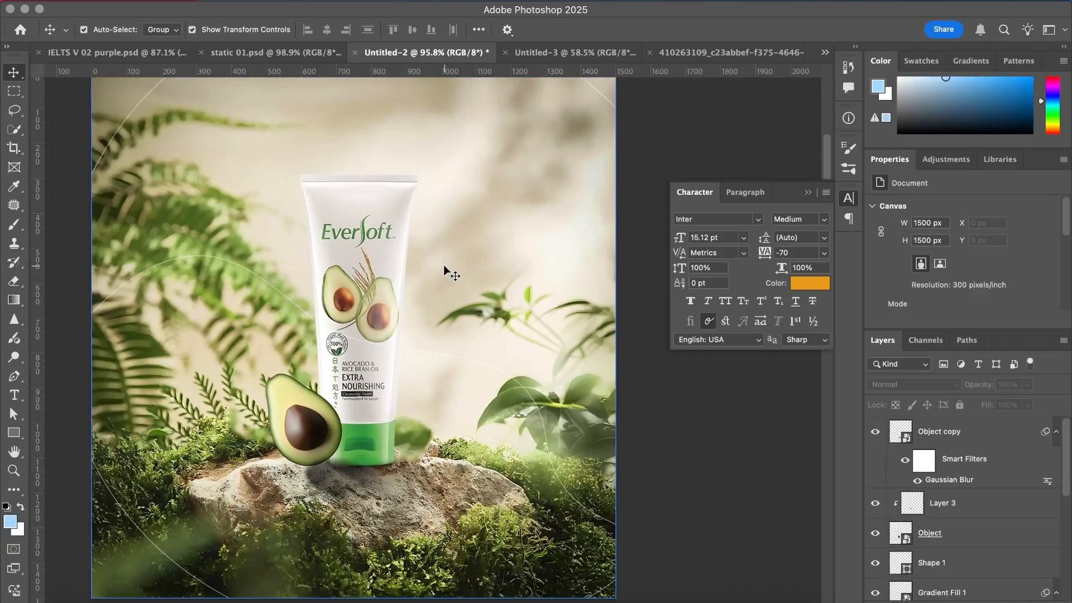
scroll(444, 266, down, 3)
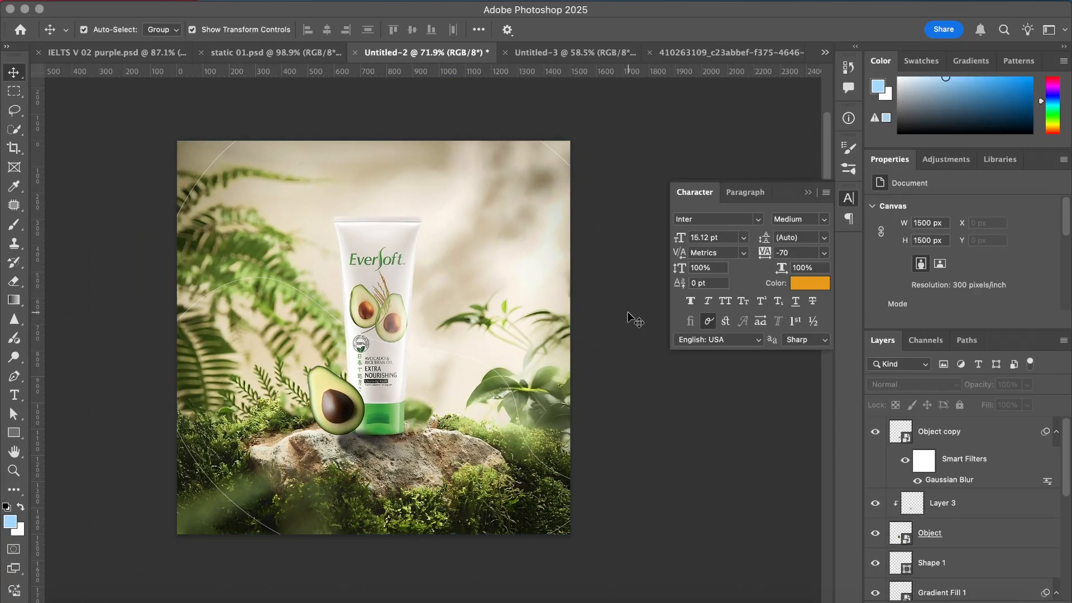
click(973, 507)
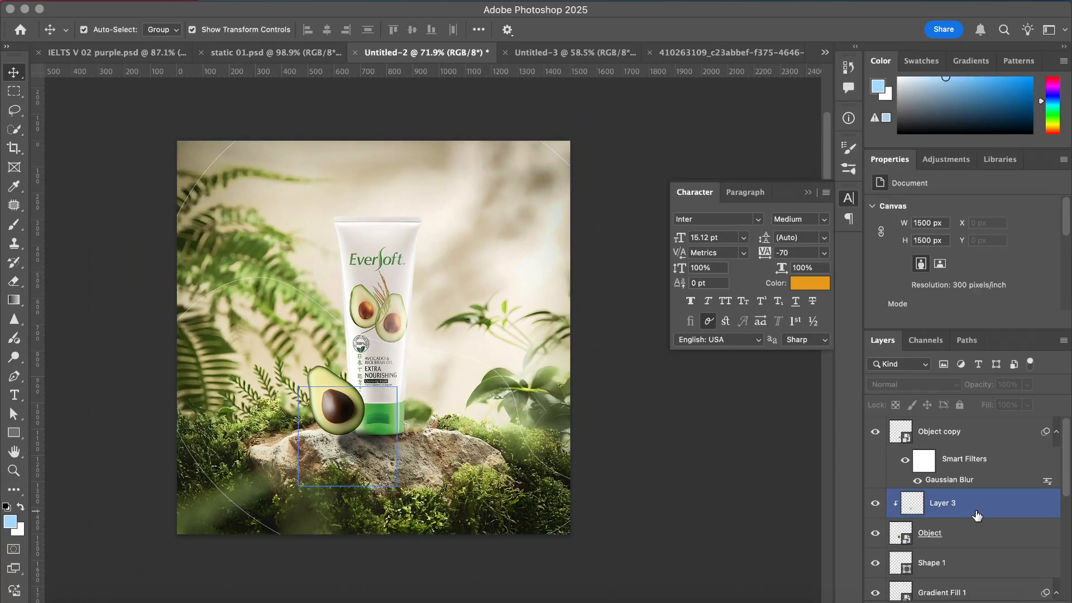
click(944, 446)
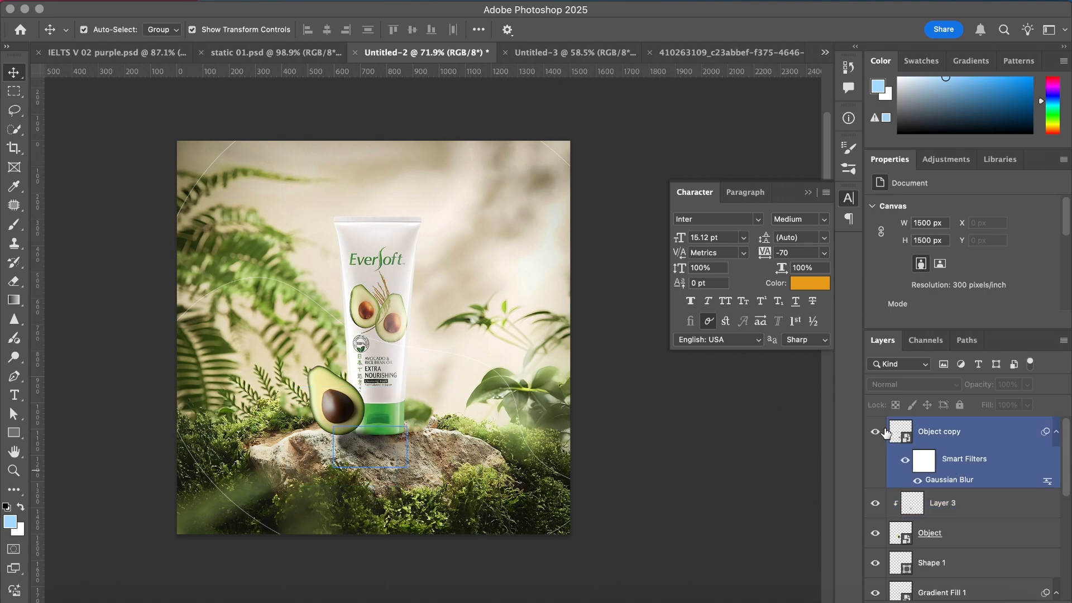
- Hide every layer of Untitled-2, and show only the Background and Generative Fill layers again
drag(877, 434, 874, 602)
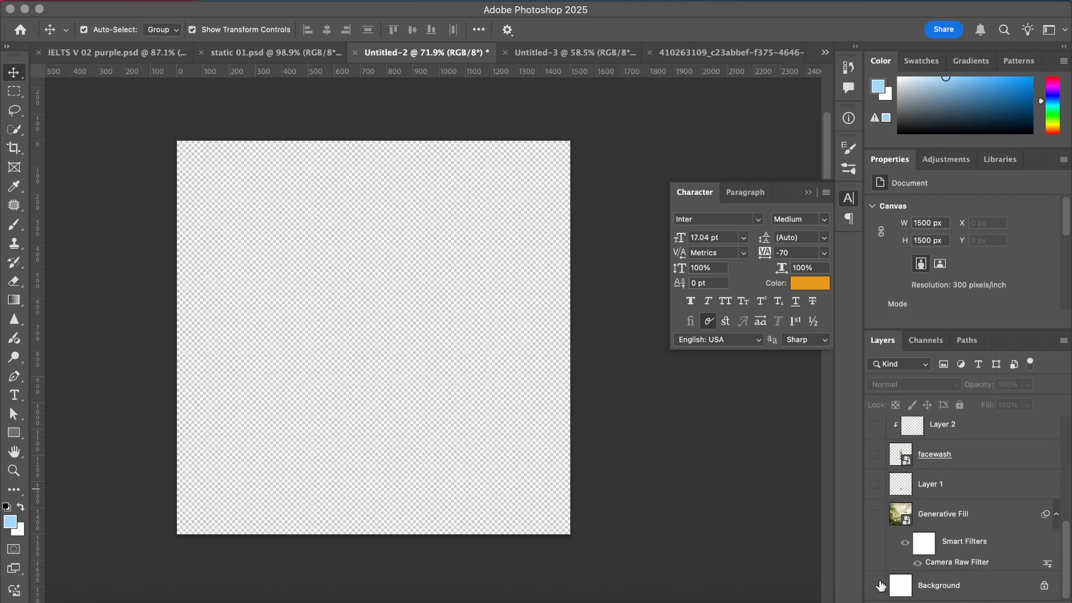
click(877, 585)
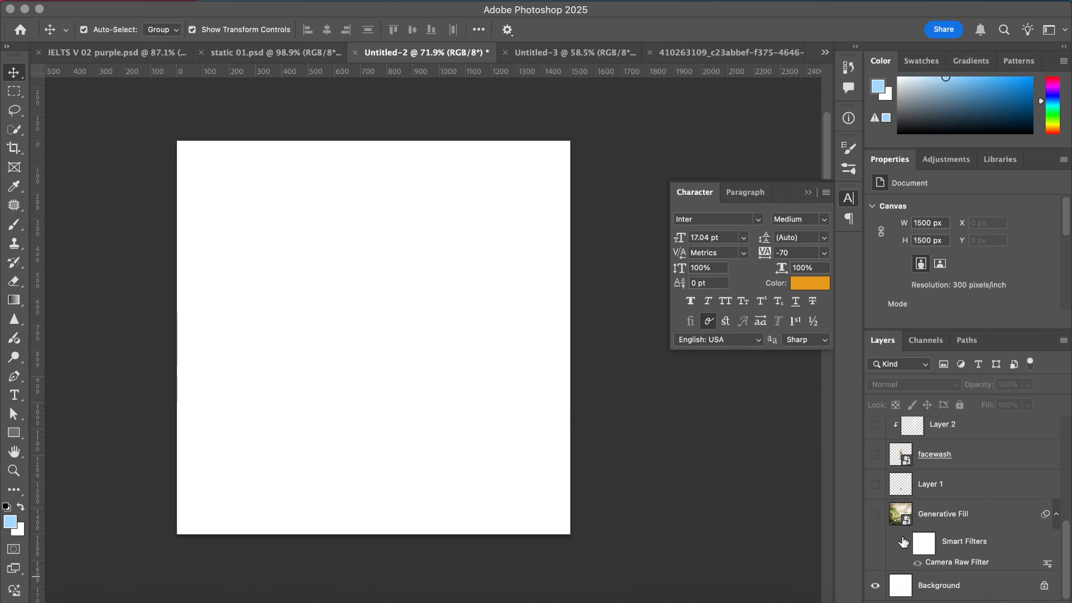
click(875, 515)
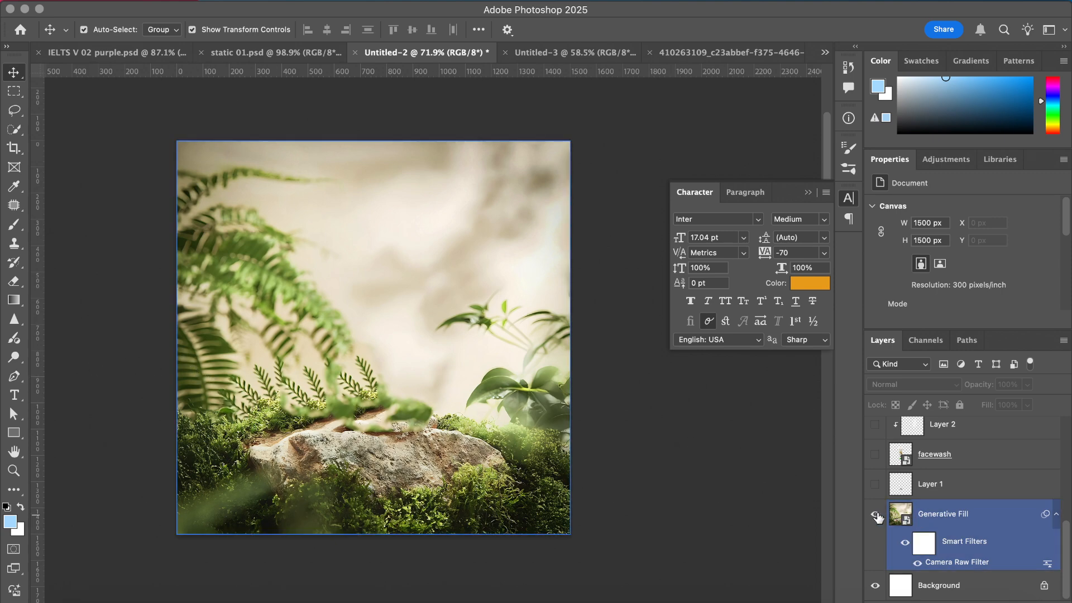
- Open the Generative Fill smart object with its embedded profile, hide its generated layer to inspect the original background, and close it without saving
double_click(900, 514)
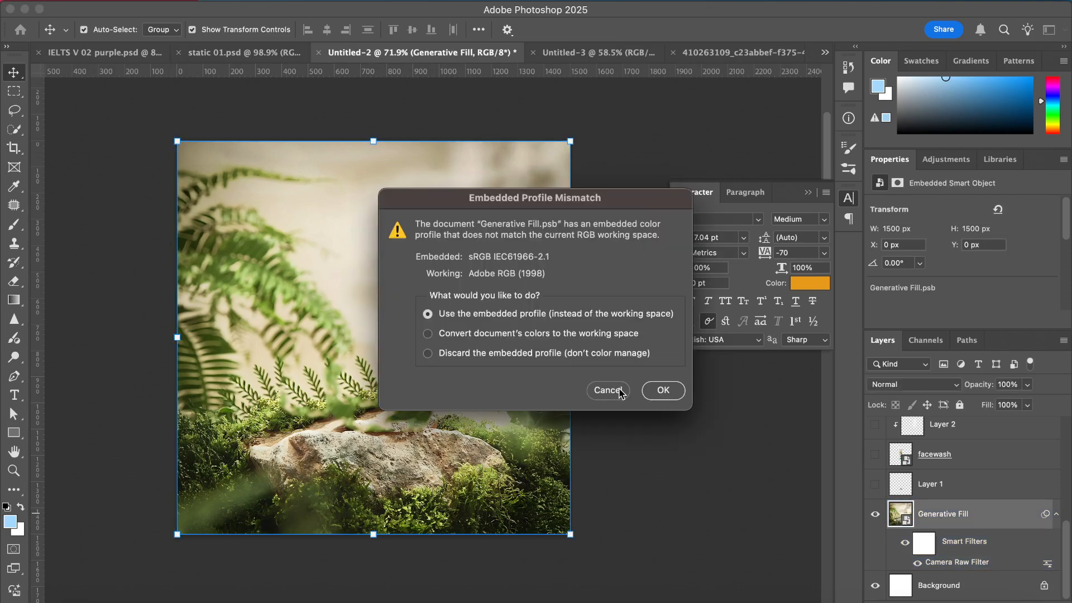
click(663, 390)
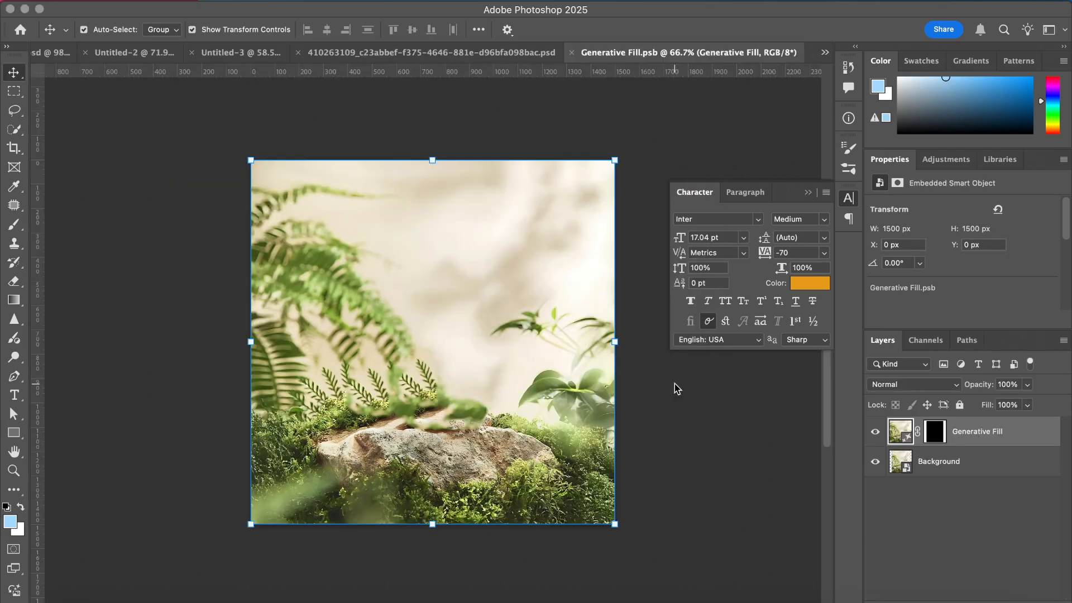
click(874, 431)
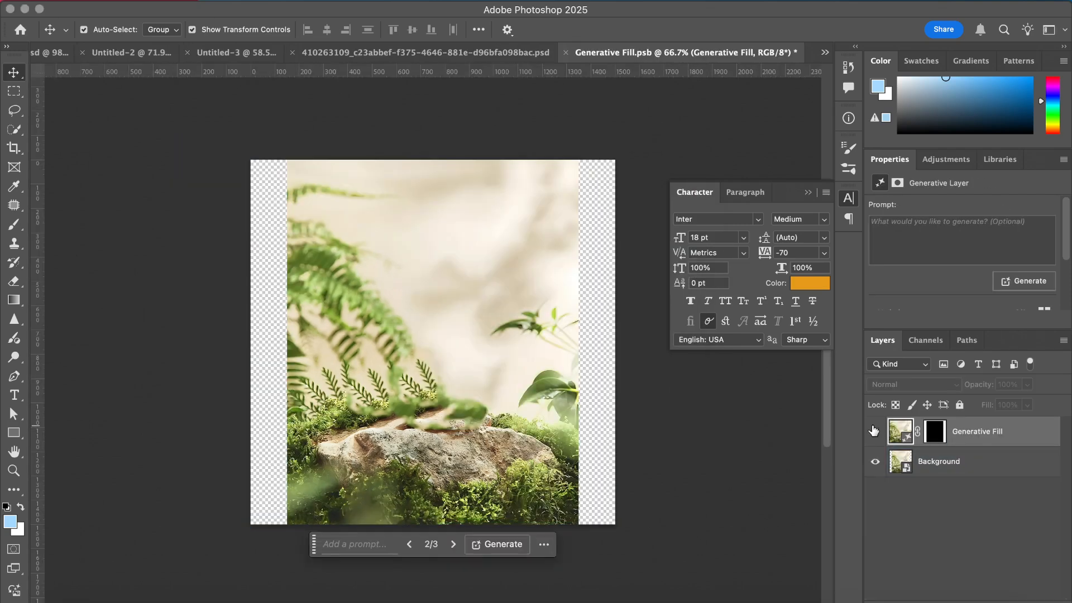
click(566, 52)
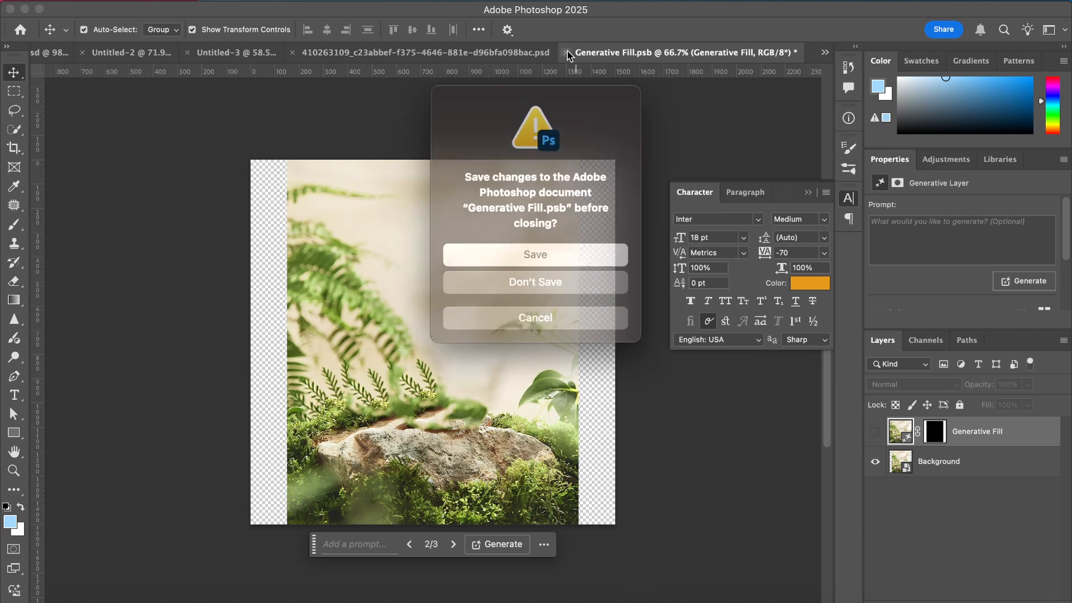
click(521, 276)
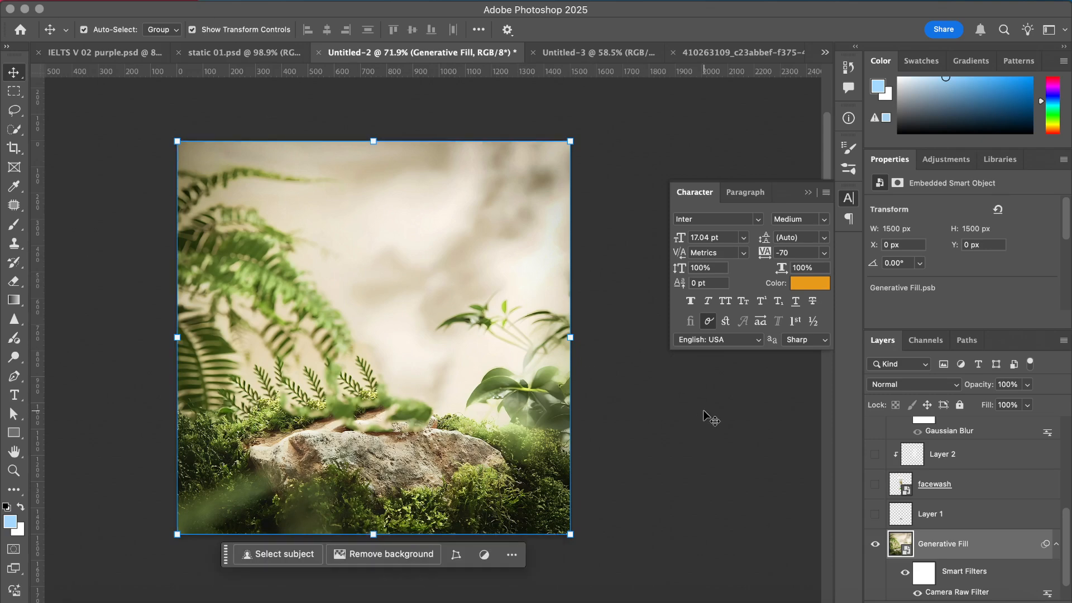
- Show the facewash layer and the shadow on Layer 1 beneath it
click(876, 515)
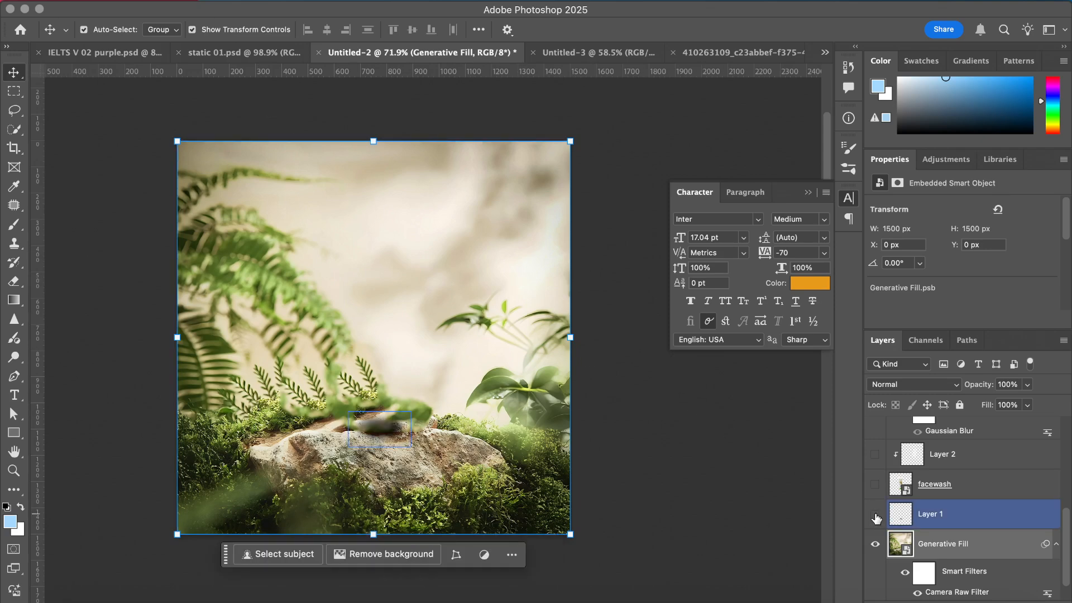
click(875, 515)
click(875, 484)
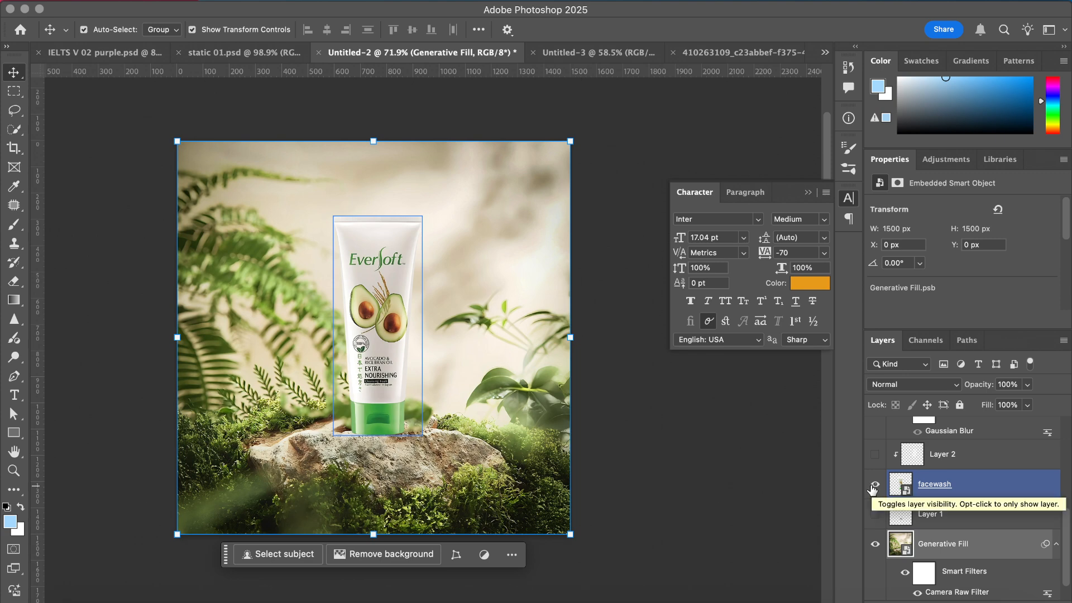
click(875, 514)
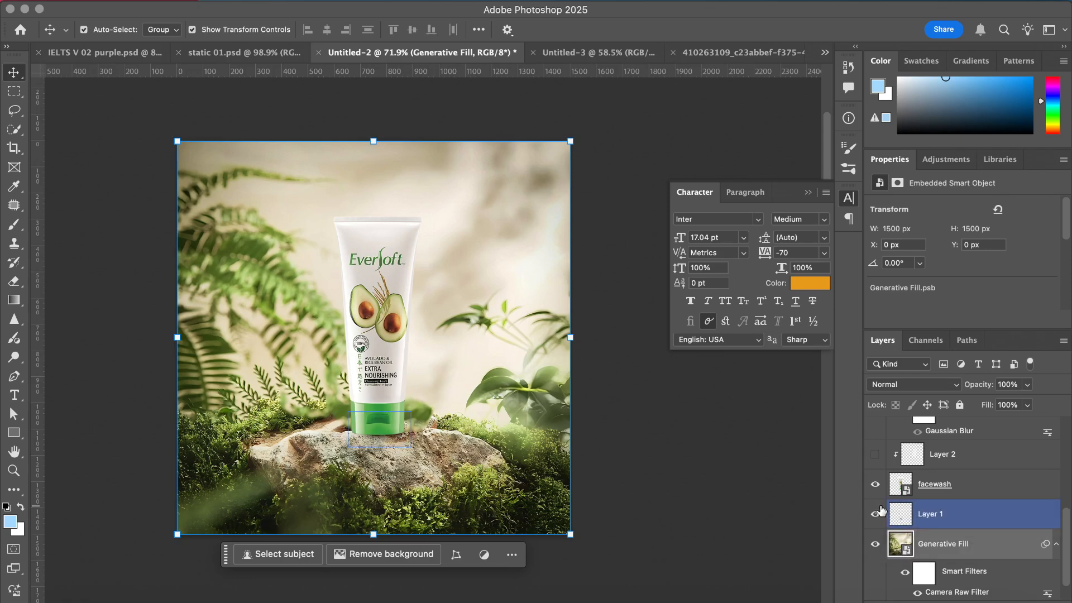
- Show Layer 2 clipped to the facewash tube and the blurred Gradient Fill 1 layer above it
click(877, 455)
click(877, 457)
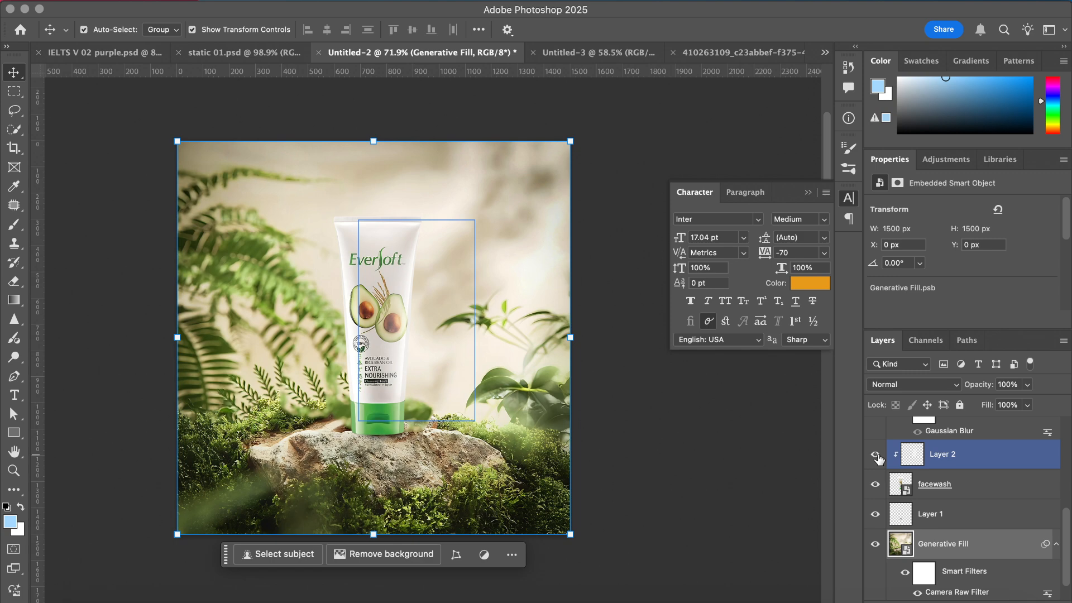
scroll(953, 479, up, 1)
scroll(954, 478, up, 4)
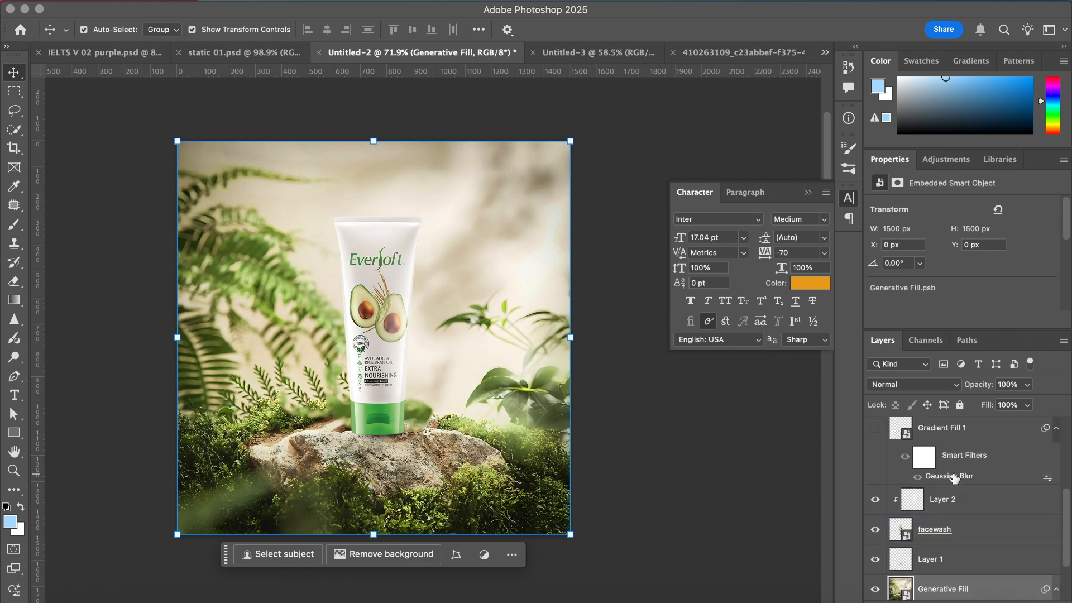
click(871, 496)
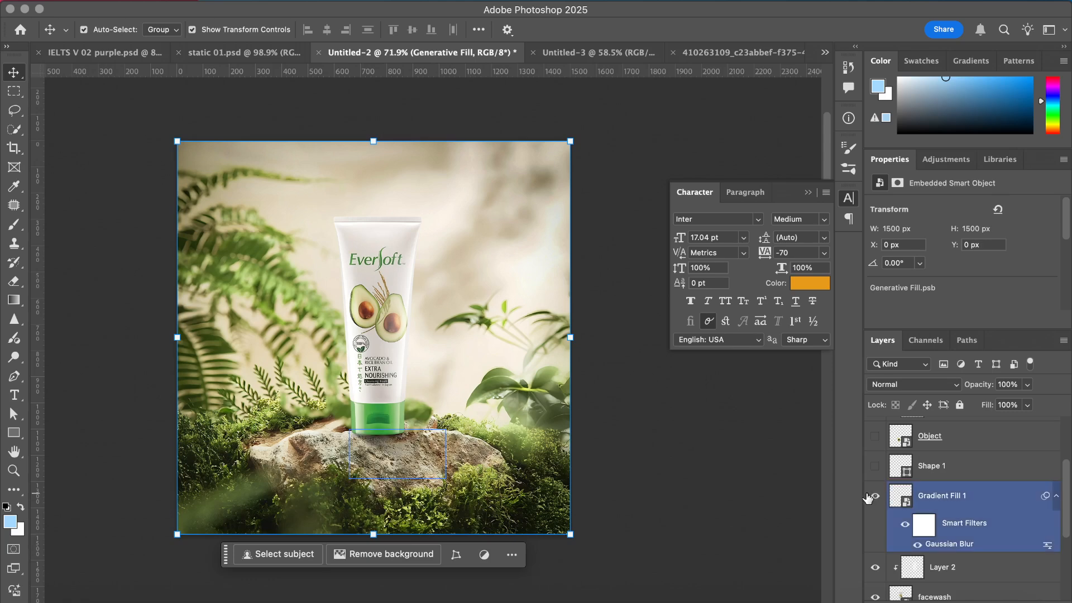
click(872, 500)
- Show the Shape 1 layer and toggle its visibility to compare the composition with and without its thin curved lines
scroll(872, 502, up, 1)
click(874, 484)
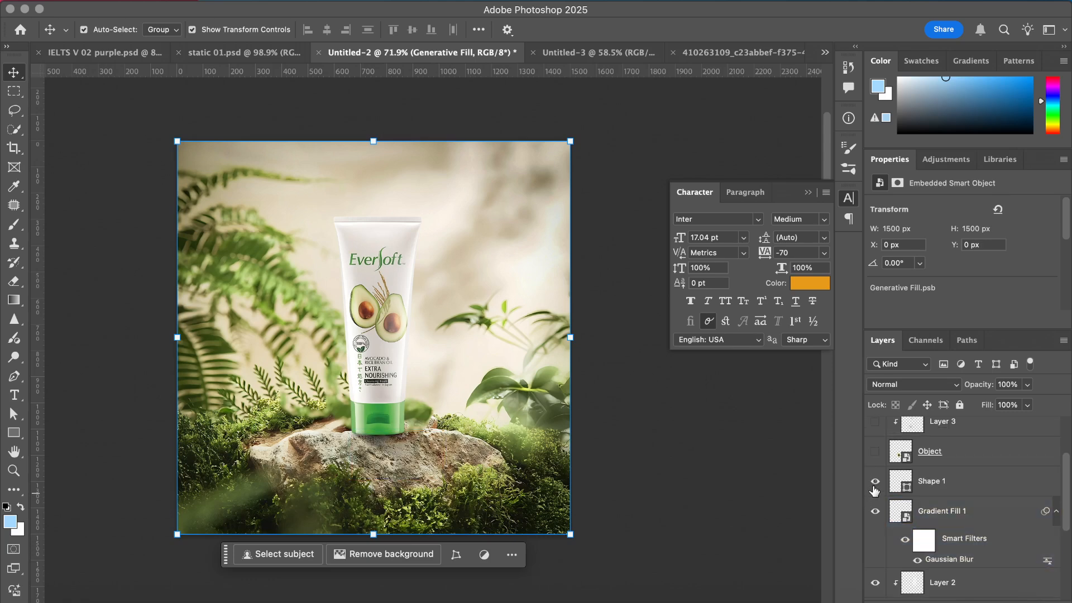
click(875, 484)
click(875, 487)
scroll(304, 303, up, 5)
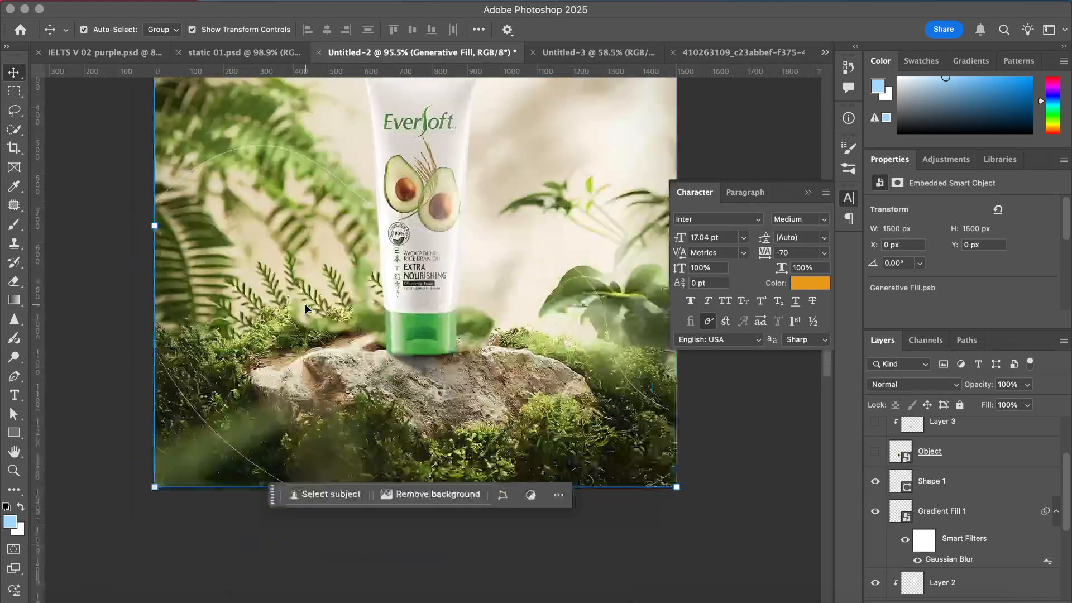
scroll(304, 303, up, 3)
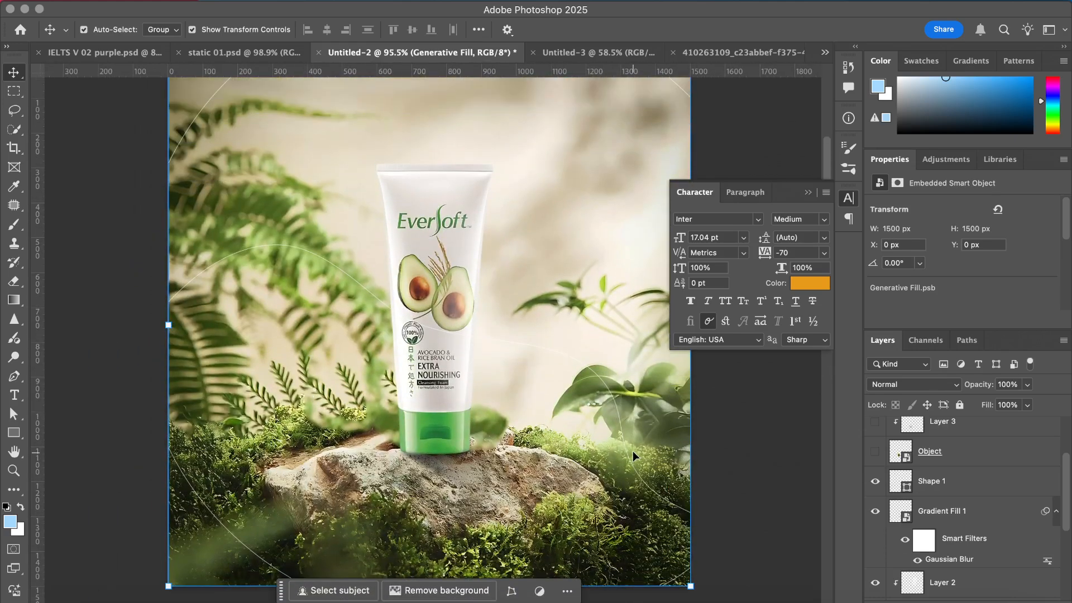
click(875, 482)
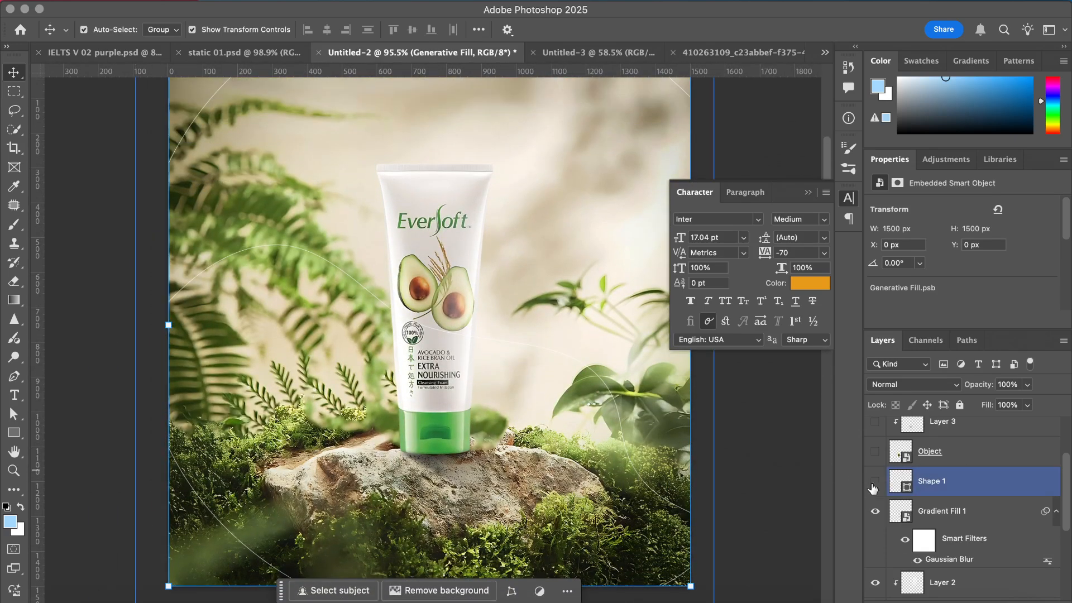
click(875, 481)
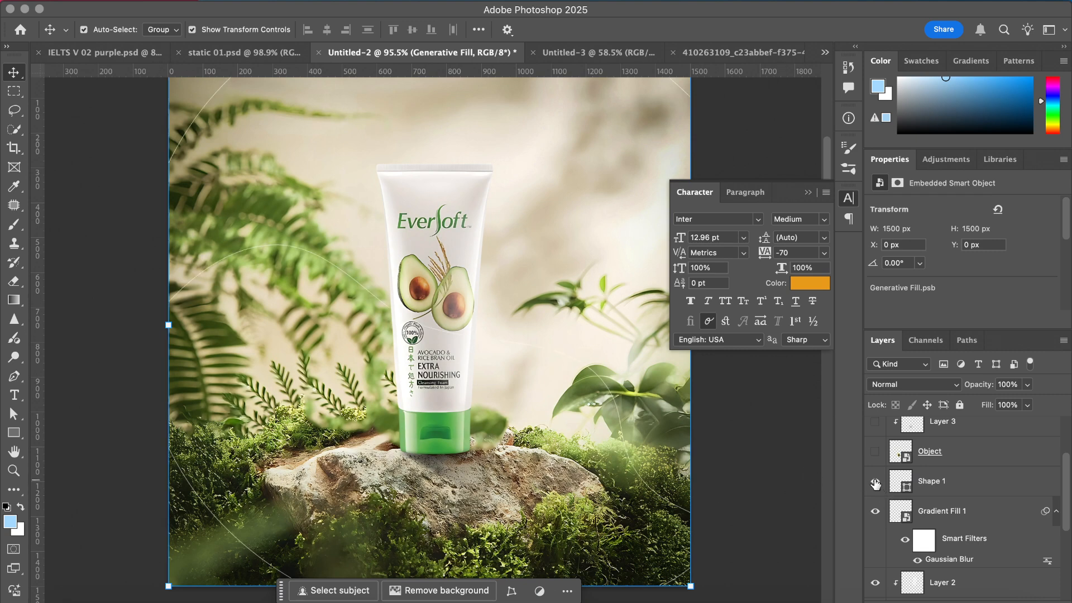
- Show the avocado Object layer, the clipped Layer 3 and the blurred Object copy layer, and deselect all layers
scroll(190, 458, up, 5)
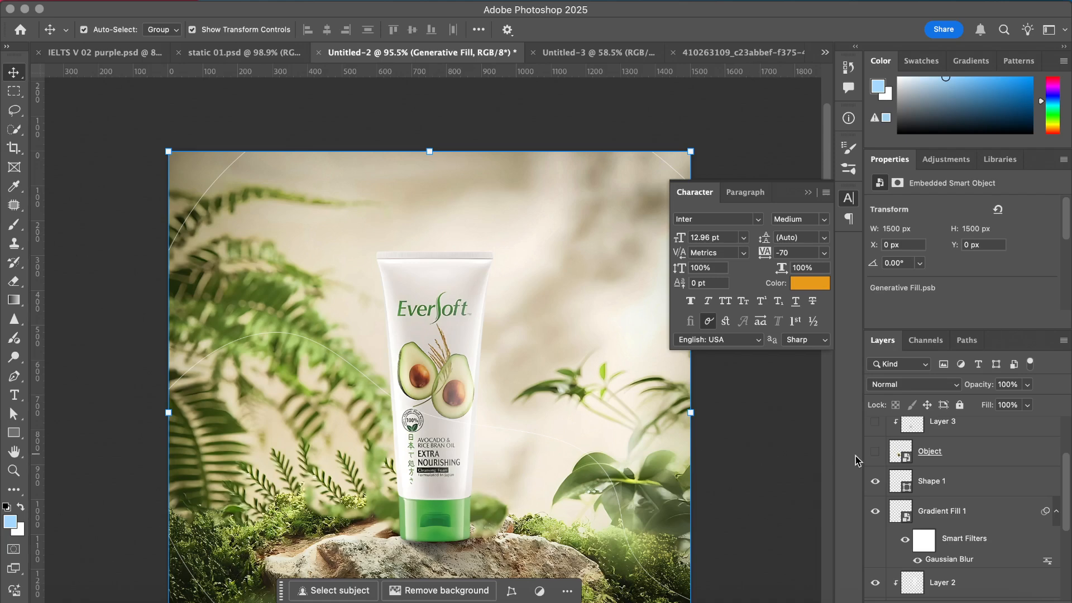
click(875, 421)
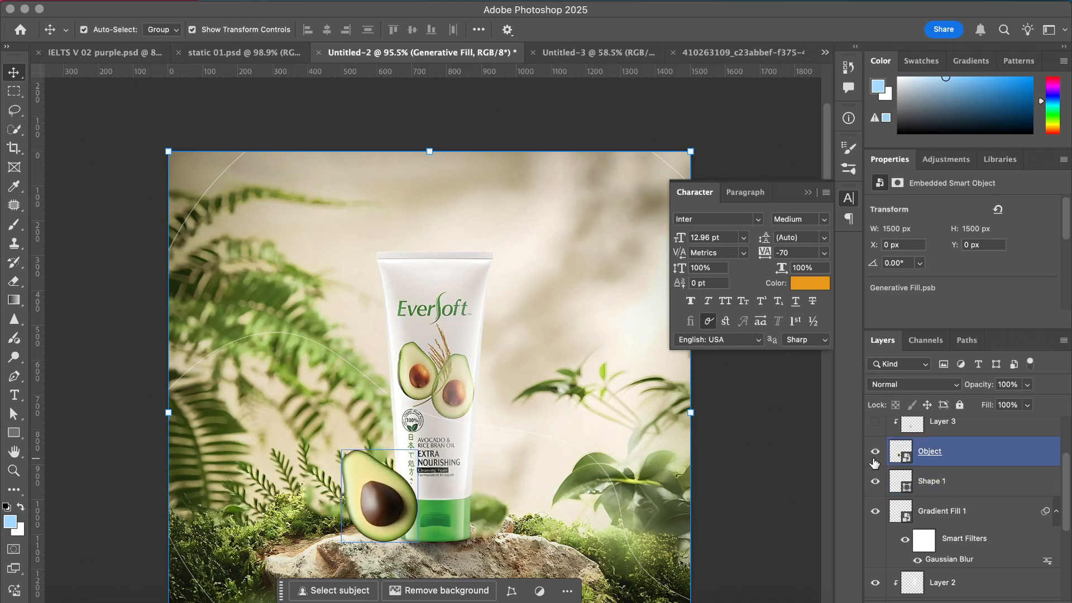
scroll(875, 462, up, 2)
scroll(874, 463, up, 3)
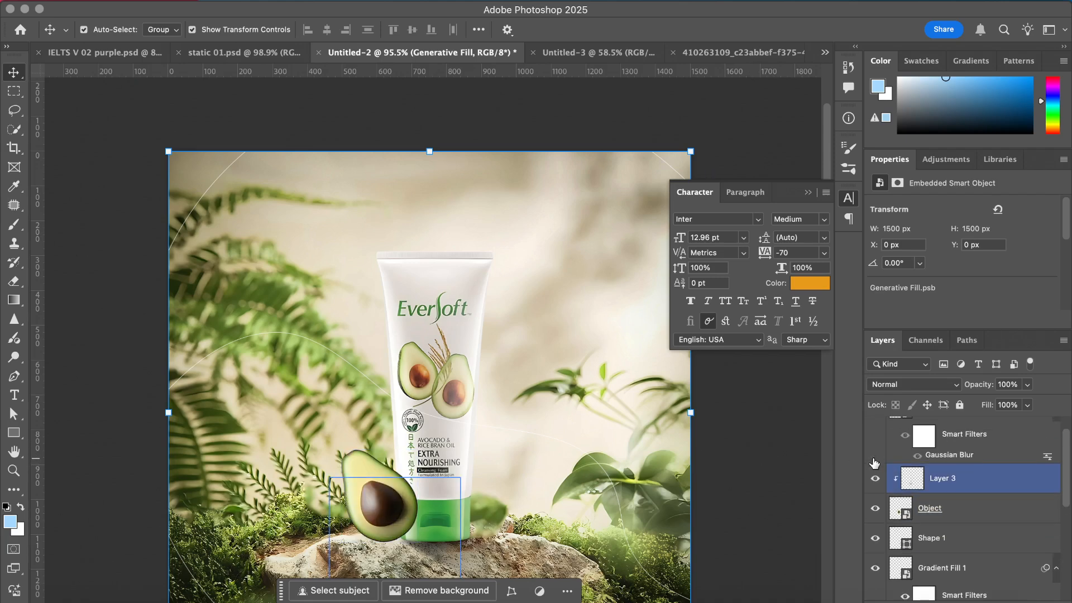
click(875, 432)
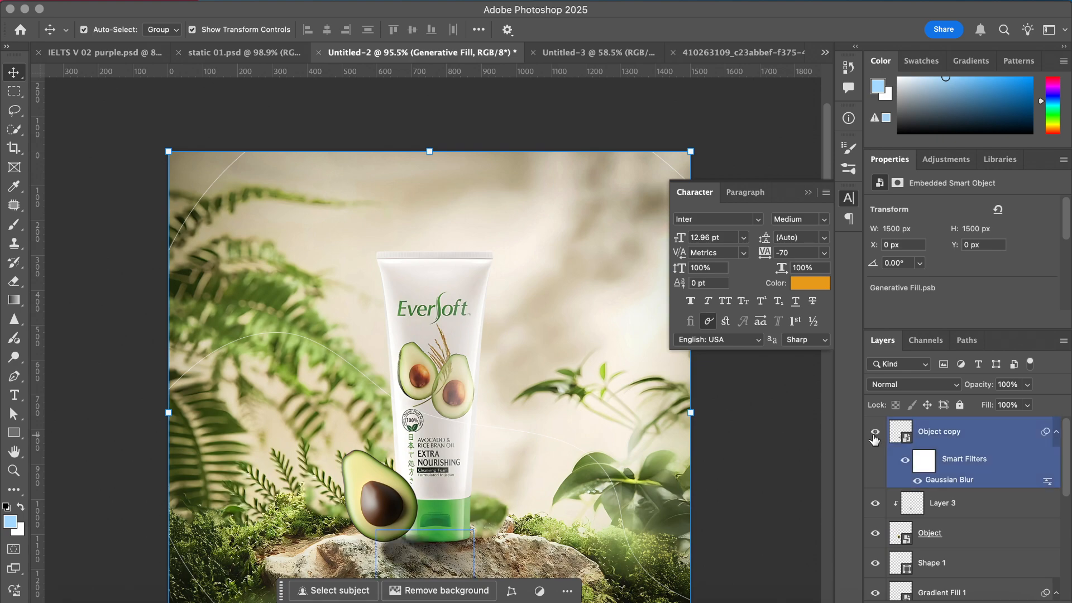
scroll(446, 380, down, 3)
click(105, 314)
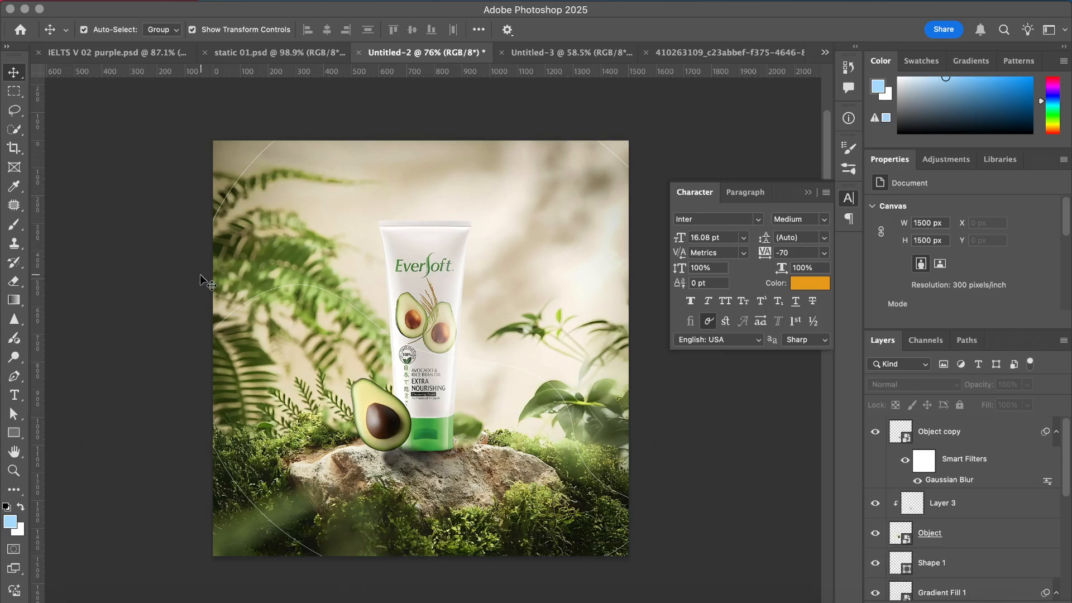
scroll(442, 341, up, 2)
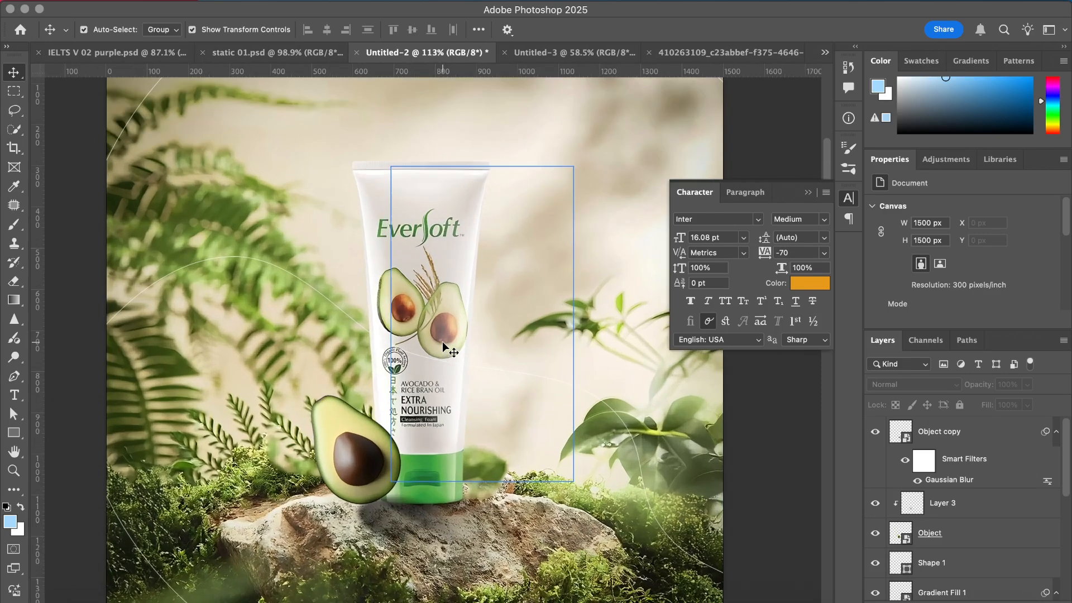
scroll(442, 341, up, 3)
scroll(442, 341, right, 3)
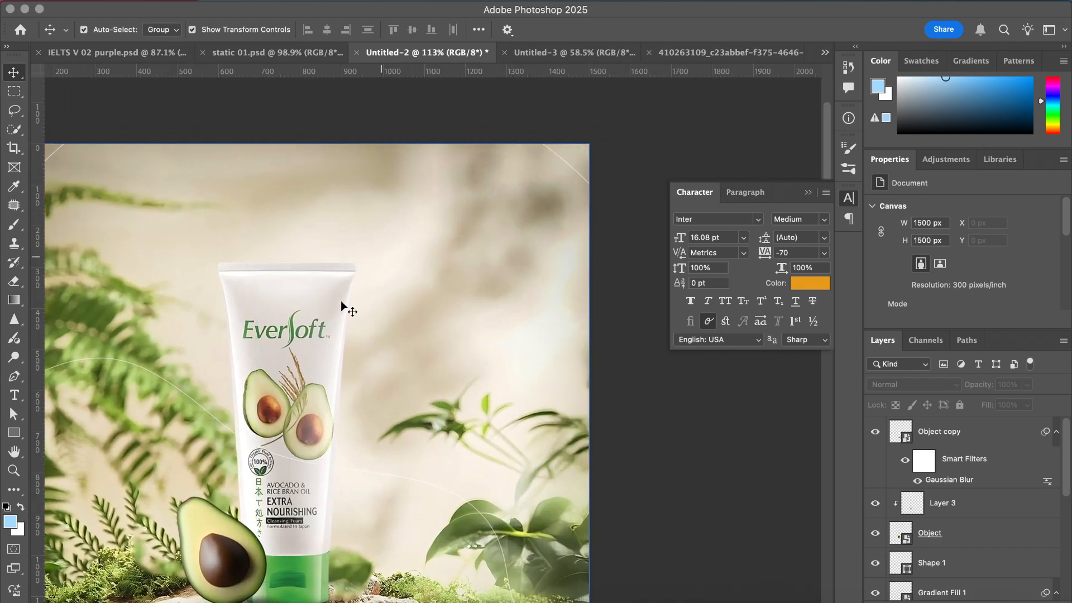
- Switch to ChatGPT in the browser and send "gpt shuno ami akta facewash er o design korci tumi amk akta choto content deu"
click(112, 593)
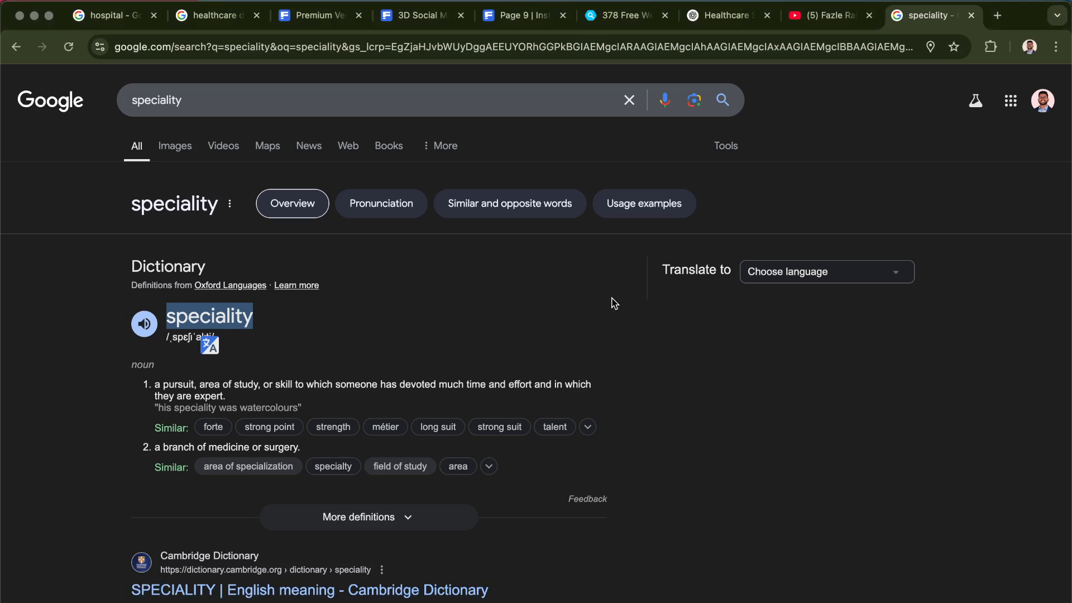
click(718, 22)
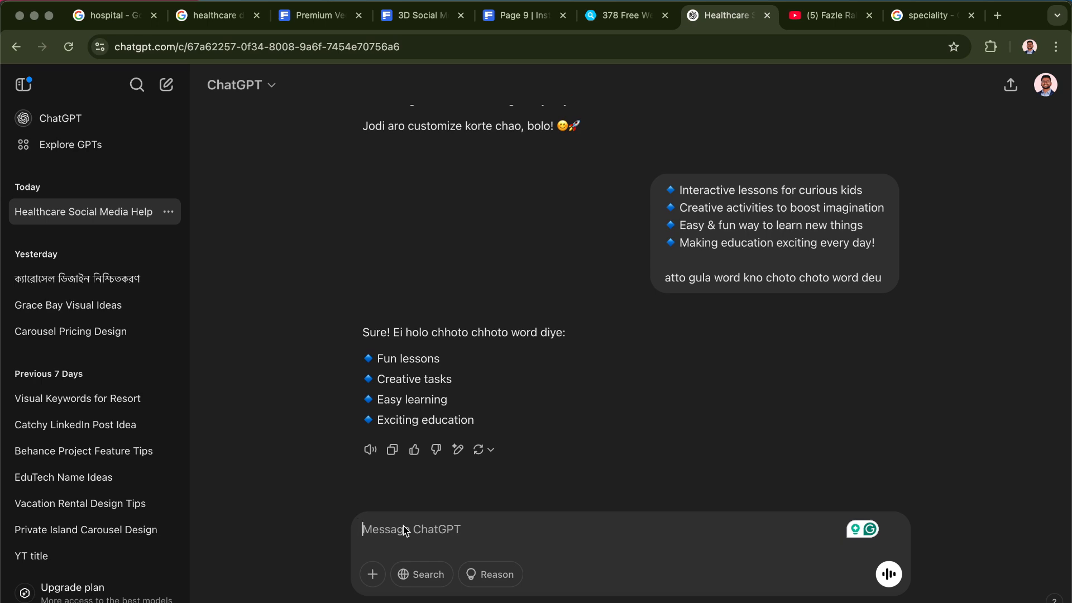
text(gpt shuno ami ak)
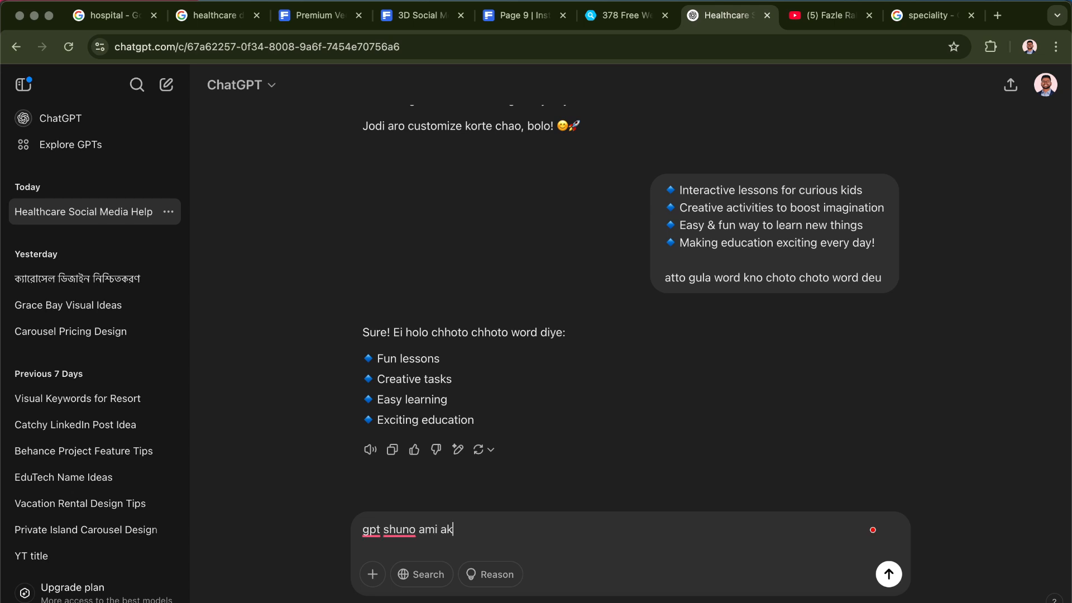
text(ta)
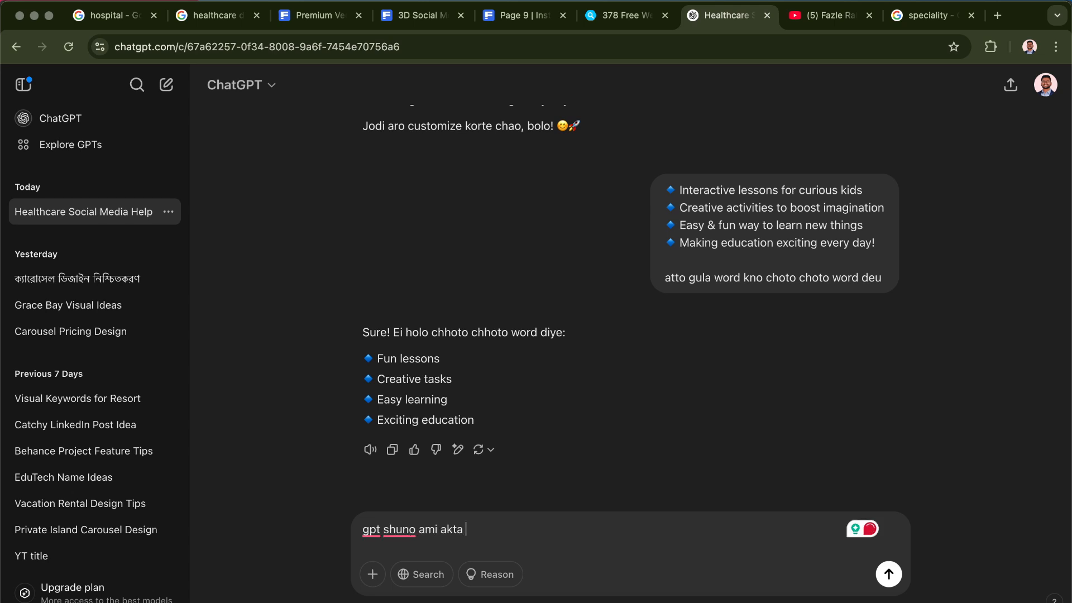
text( facewash)
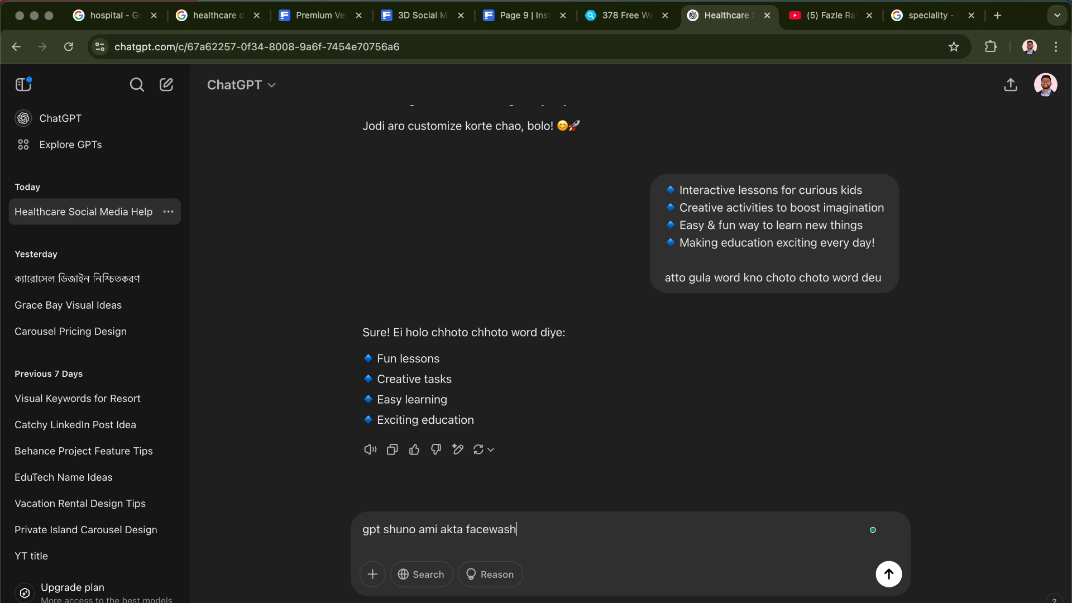
text( er o design korci tumi amk)
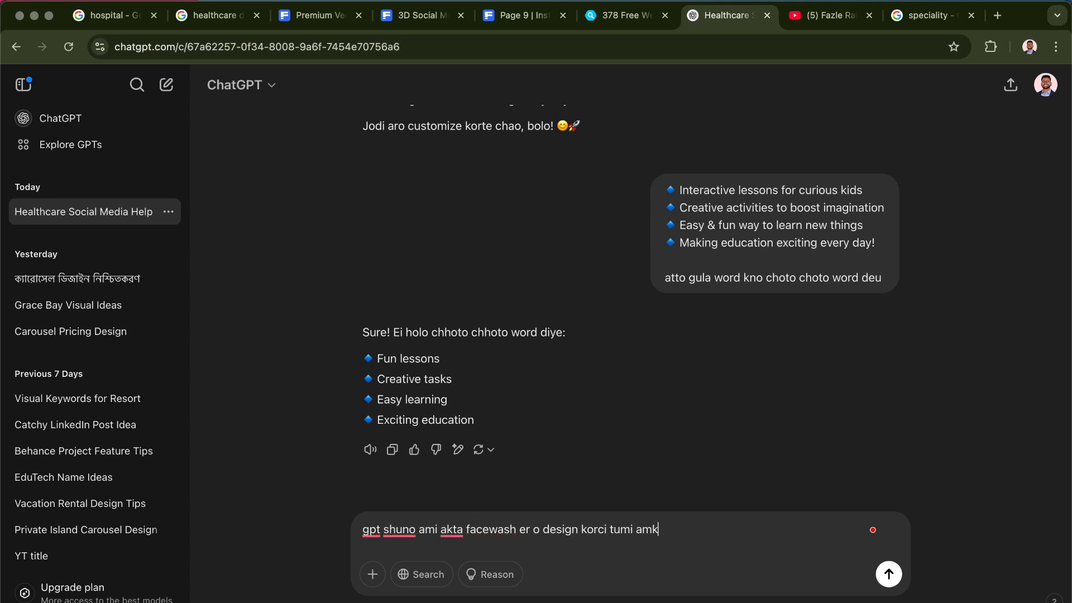
text( akta choto )
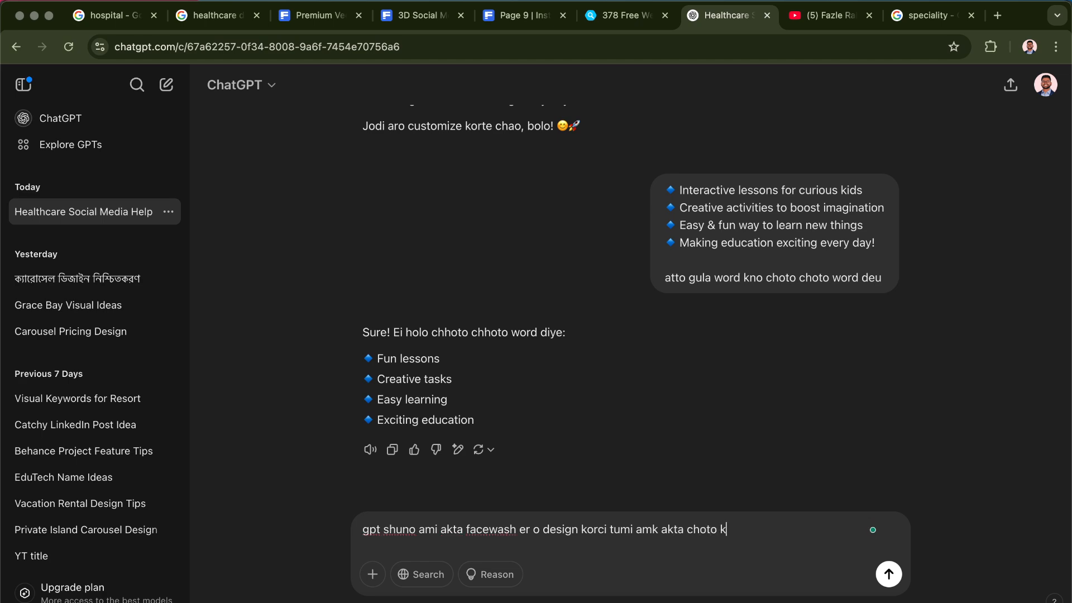
text(k)
key(BackSpace)
text(content deu)
key(Return)
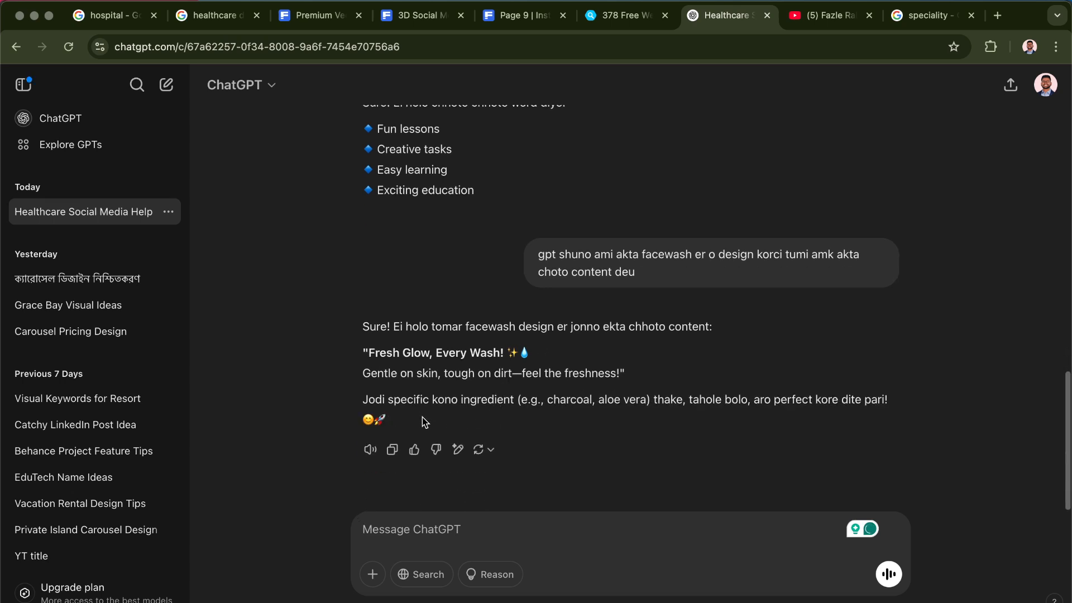
- Copy "Fresh Glow, Every Wash!" from the ChatGPT reply and paste it in Photoshop as a new text layer above the tube
drag(369, 355, 426, 356)
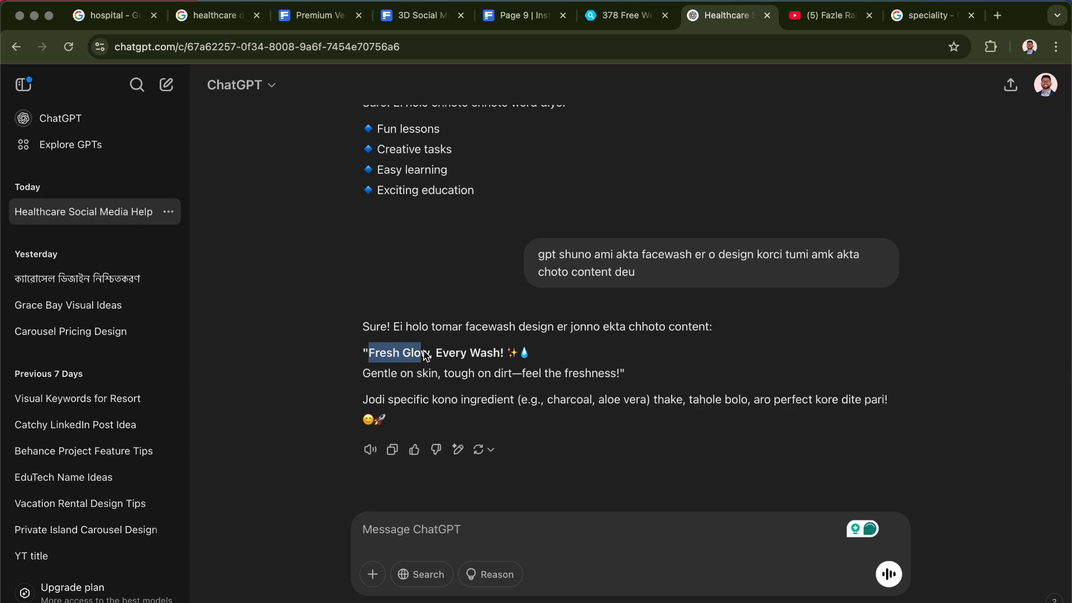
drag(494, 357, 509, 359)
key(super+c)
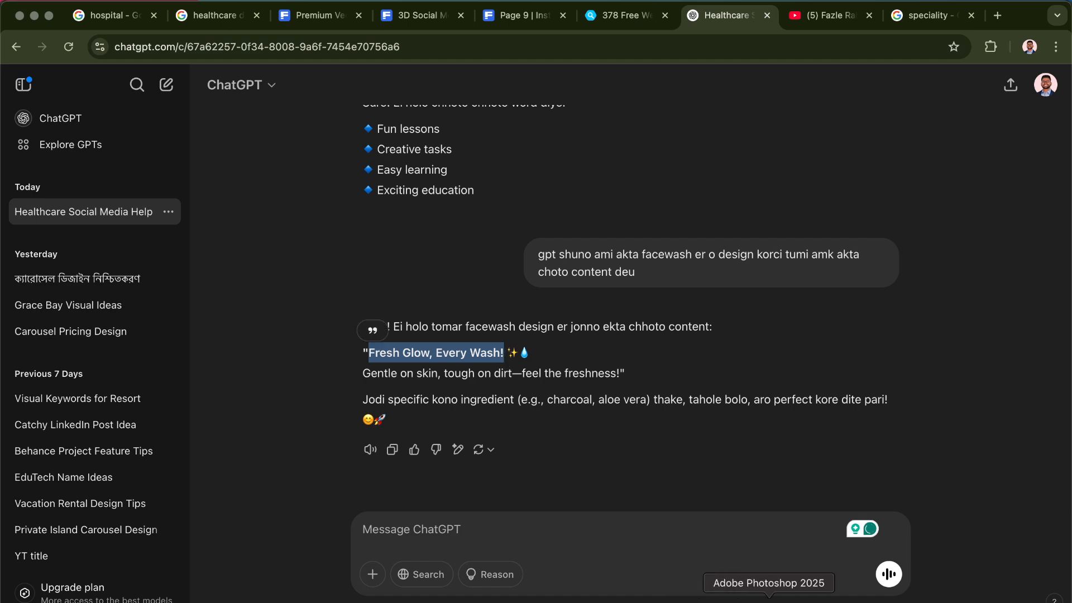
click(778, 601)
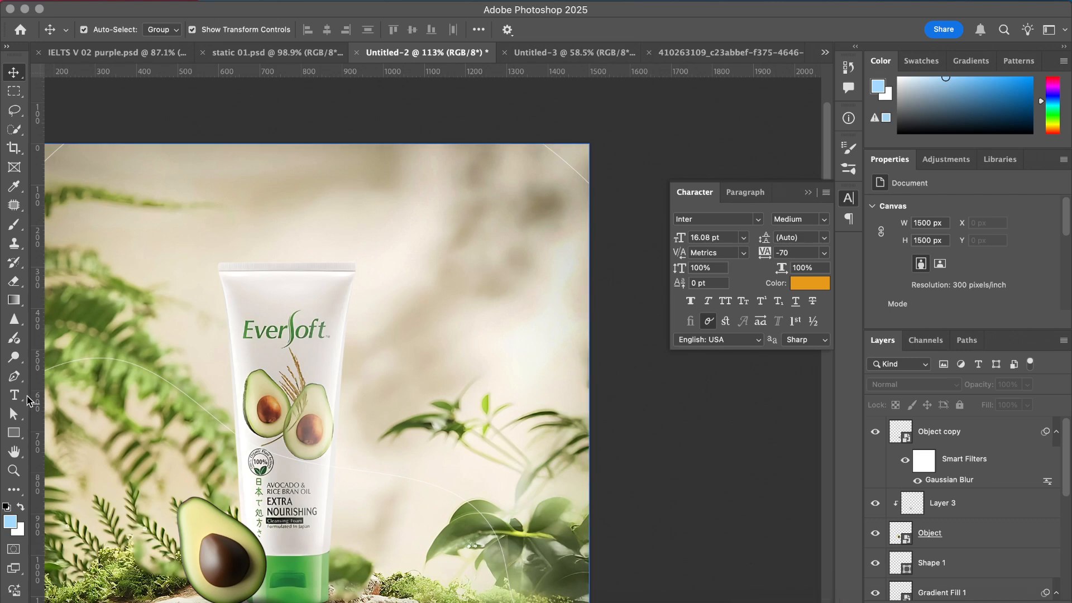
click(14, 395)
click(322, 208)
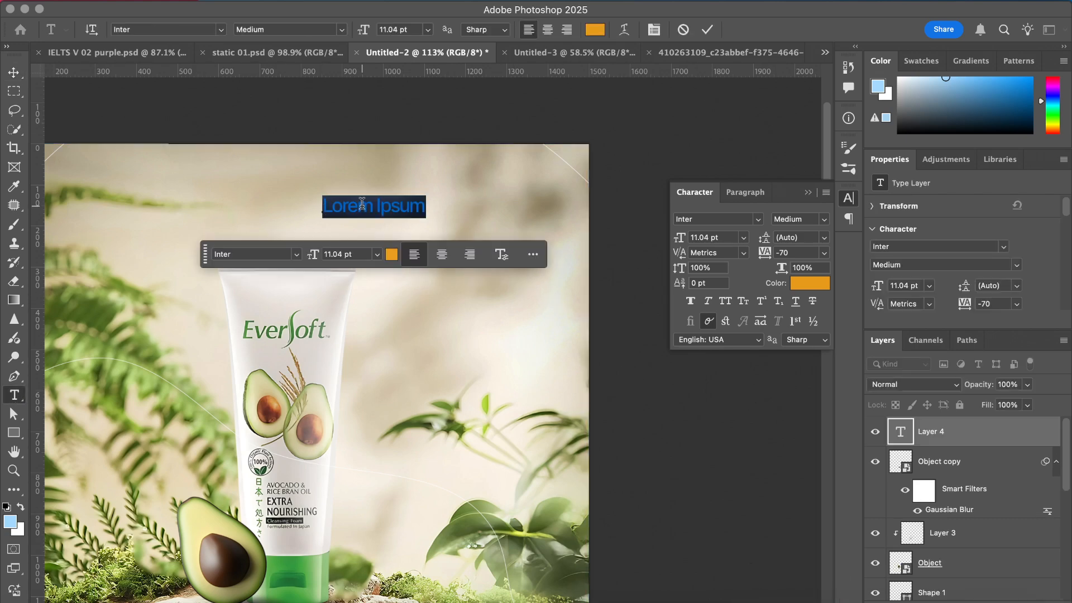
key(super+v)
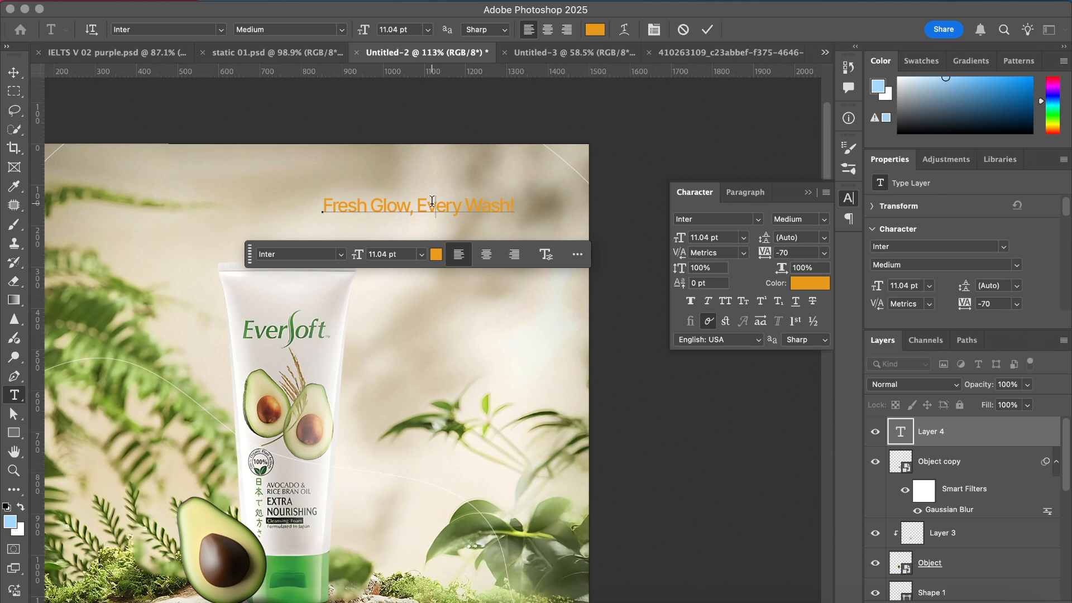
- Recolor the headline text dark green #314400, starting from a green sampled from the plant leaves
triple_click(432, 205)
click(596, 31)
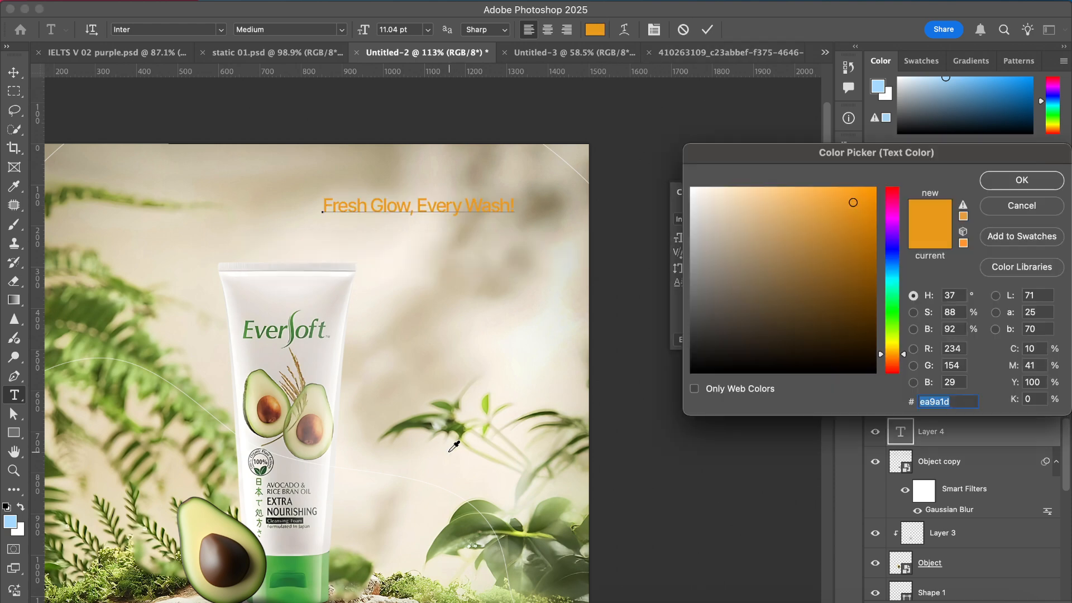
click(478, 523)
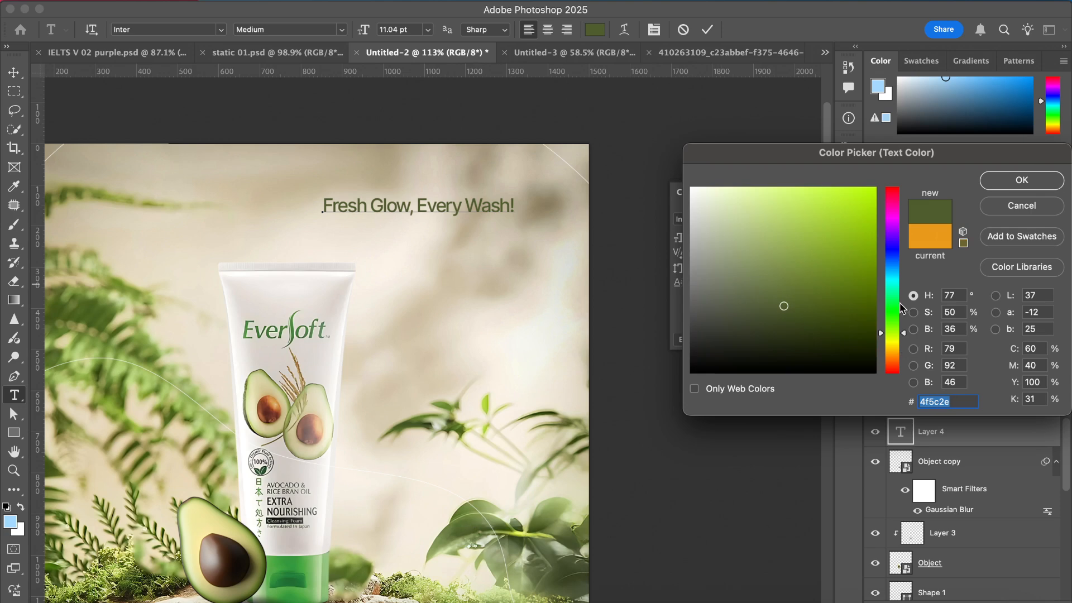
drag(836, 320, 911, 323)
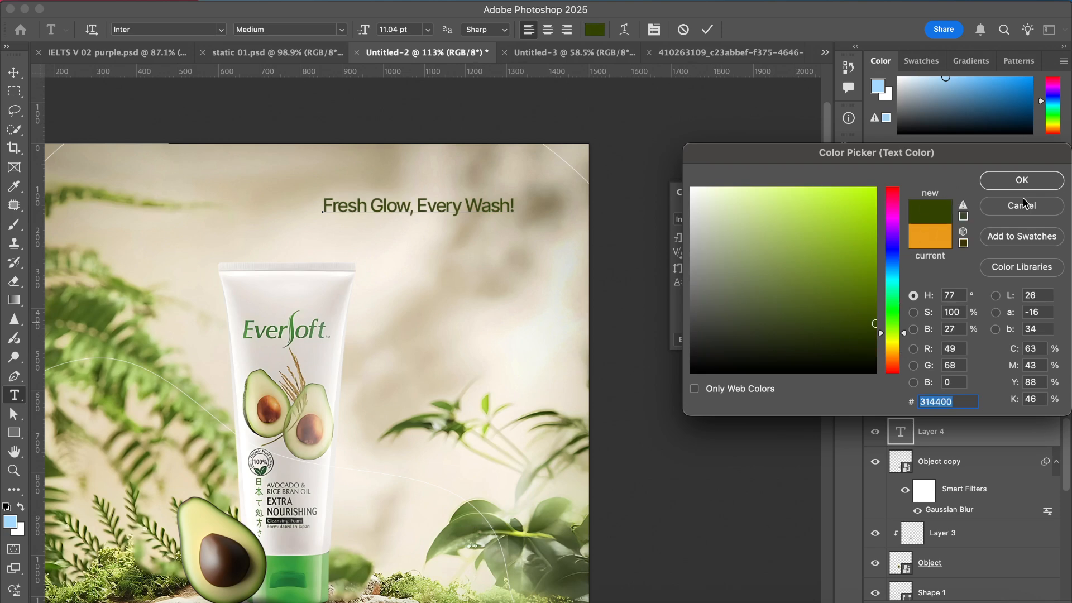
click(1022, 179)
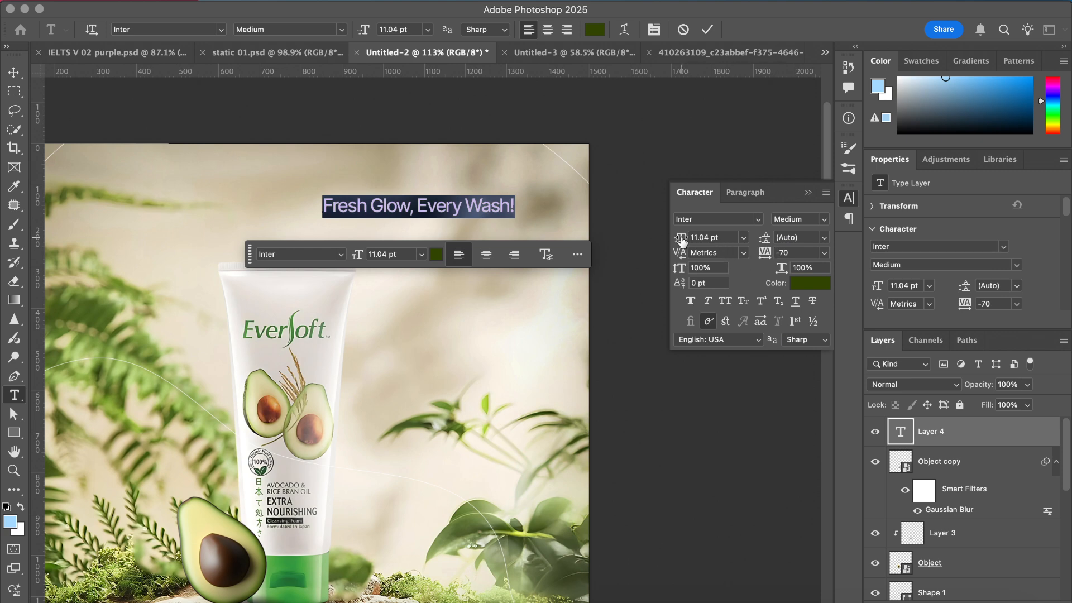
- Set the headline size to 28 pt, break it into two lines after "Fresh Glow," and commit the text
drag(679, 239, 692, 239)
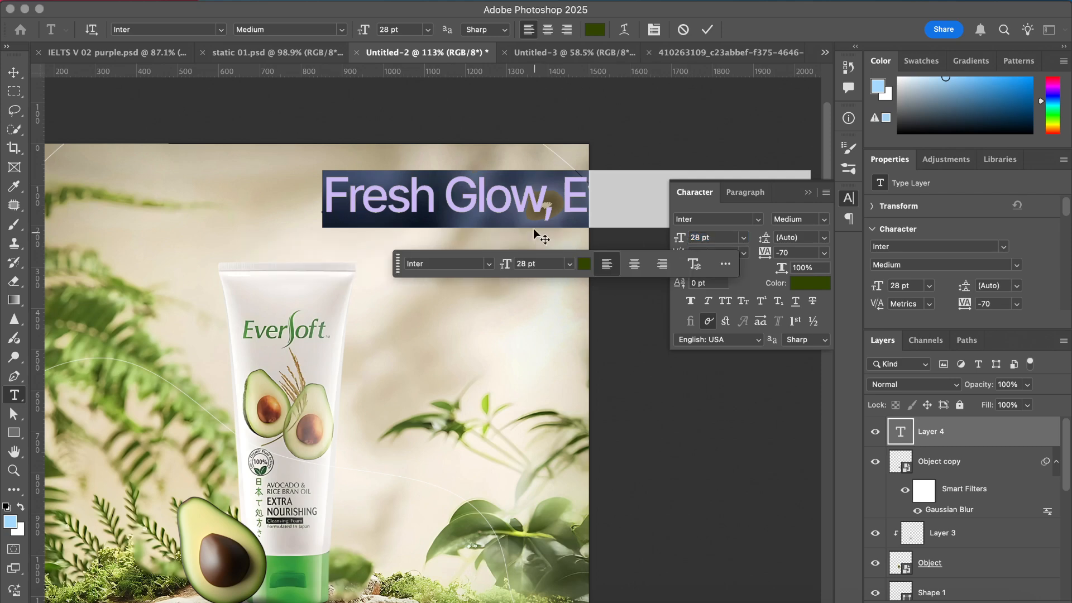
click(566, 177)
key(Return)
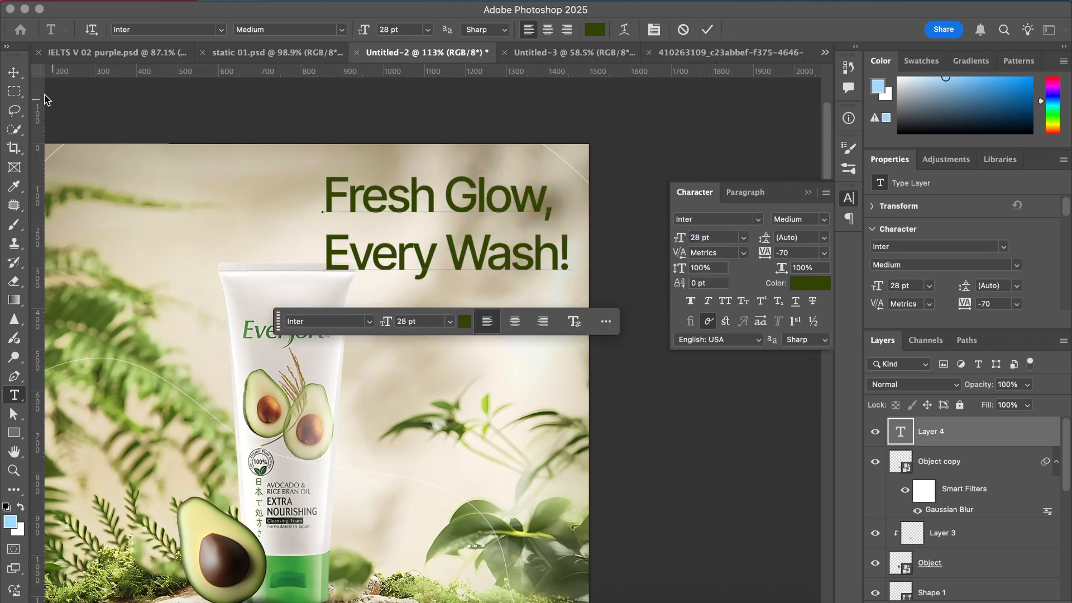
click(13, 72)
key(super+equal)
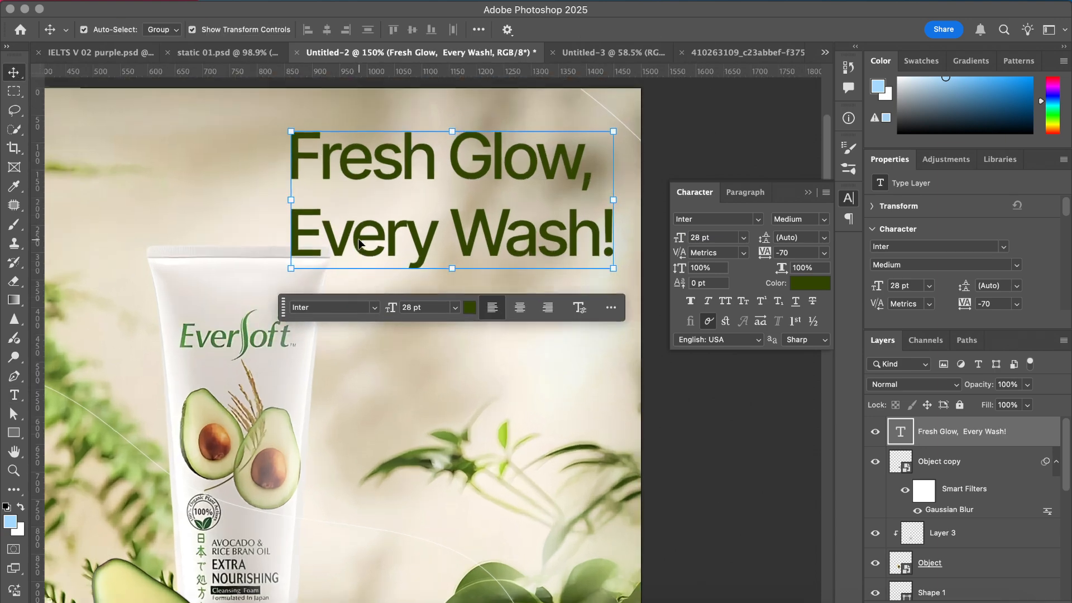
- Cut "Fresh" out of the headline and paste it as a separate text layer above the remaining words
scroll(359, 243, up, 5)
double_click(437, 185)
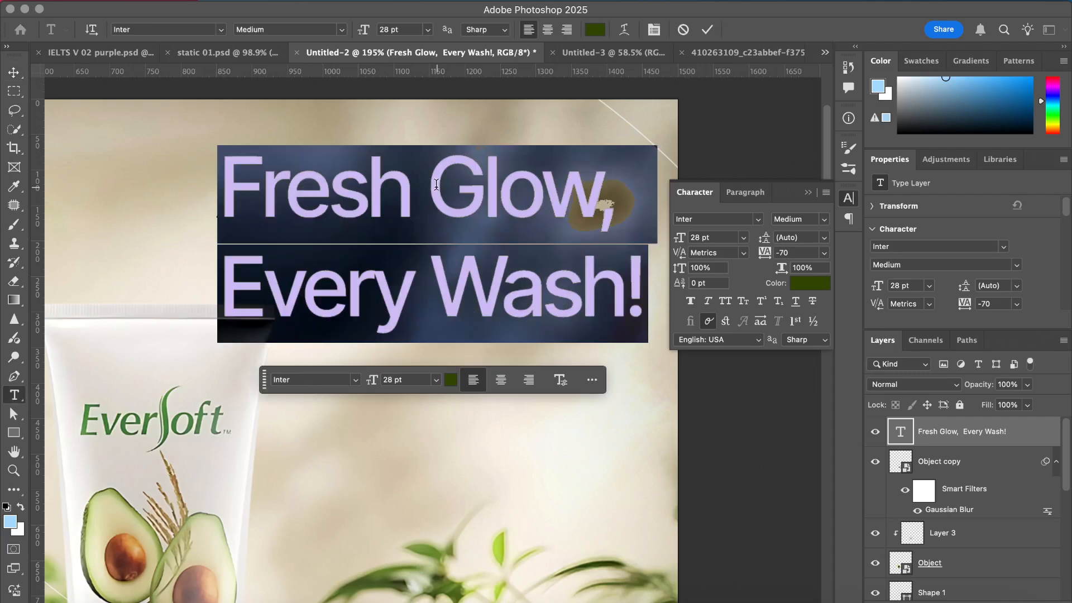
triple_click(436, 185)
drag(429, 178, 106, 184)
key(super+x)
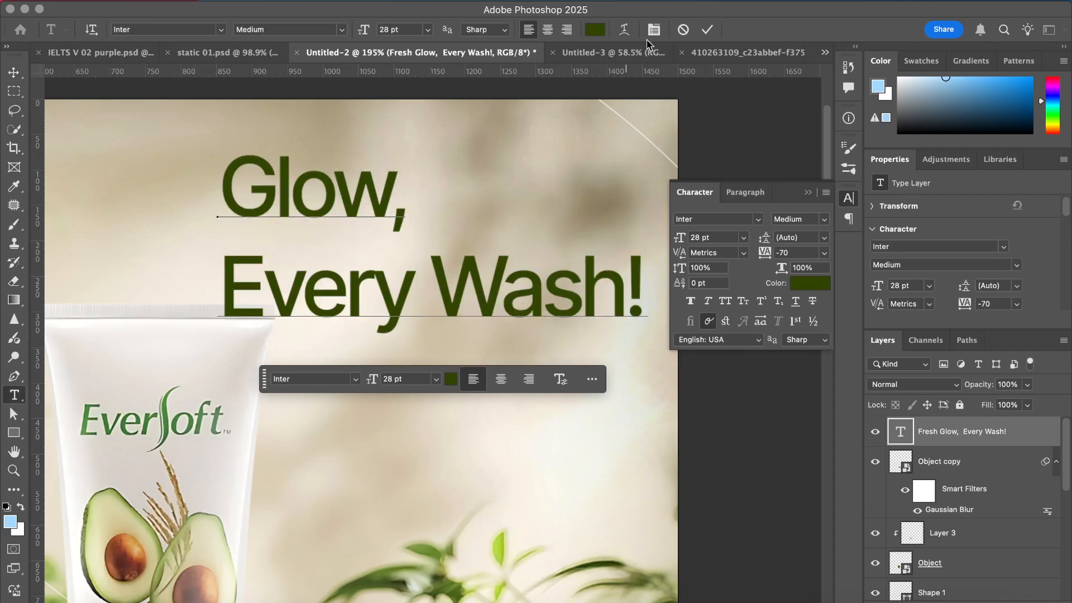
click(708, 29)
click(12, 413)
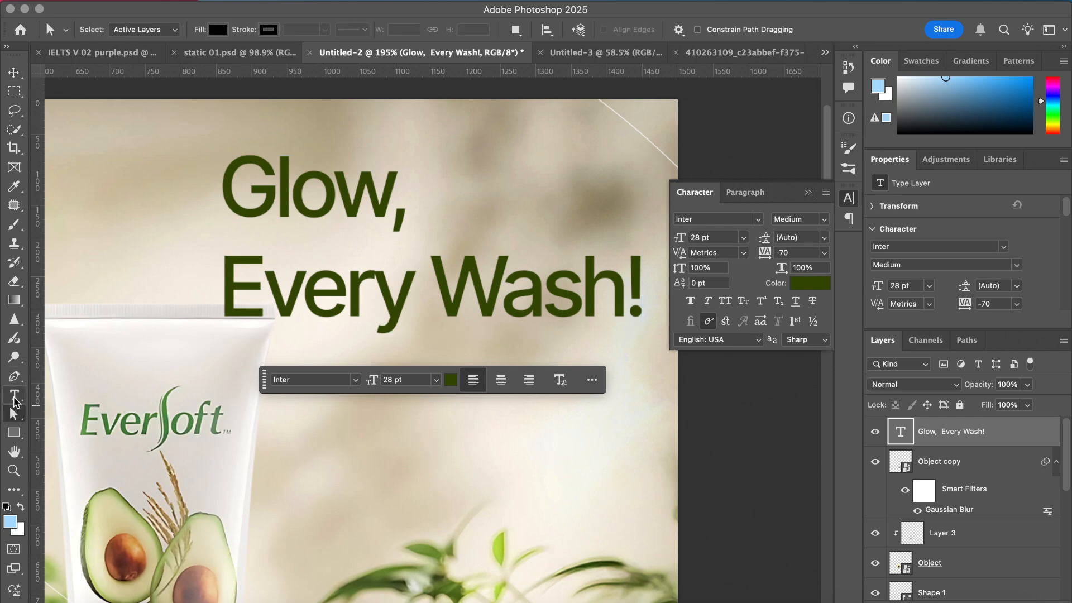
click(15, 395)
click(107, 160)
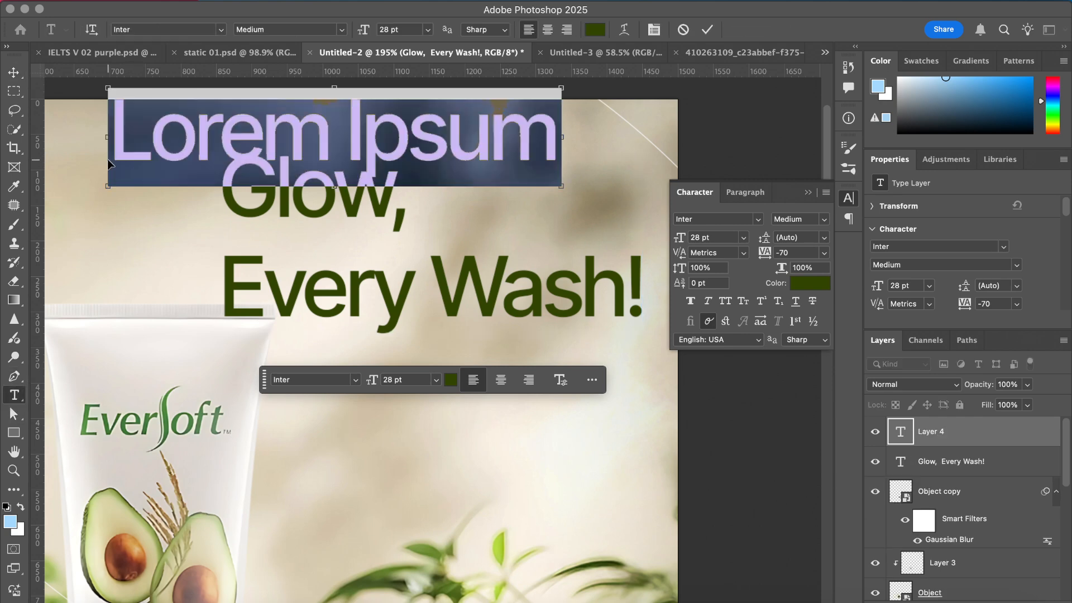
key(super+v)
click(707, 29)
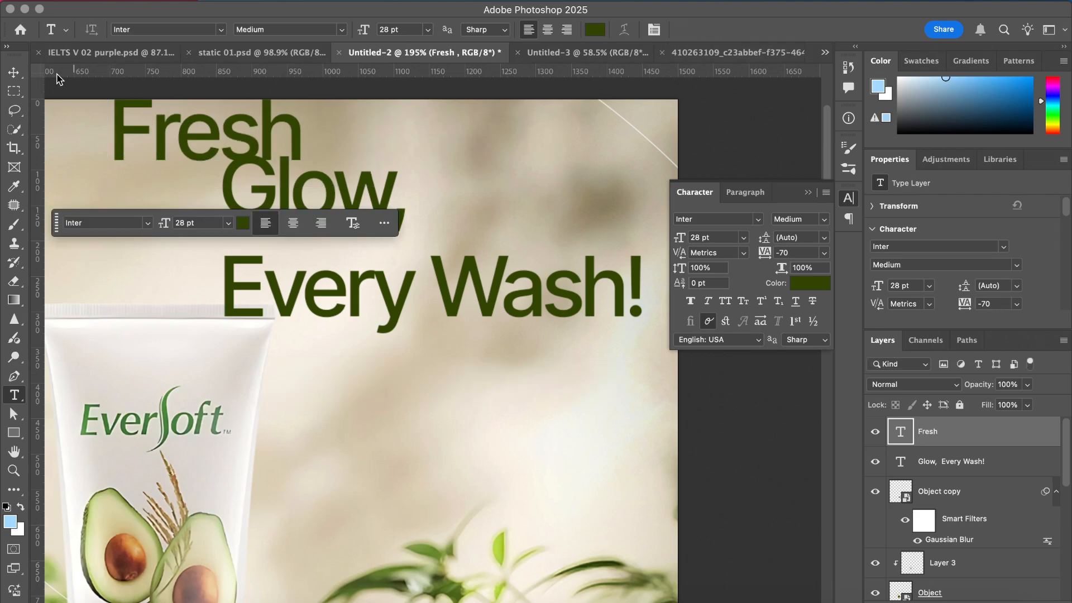
- Move "Every" out of the remaining headline text into its own text layer in the empty area beside the tube
click(14, 73)
click(441, 313)
double_click(434, 302)
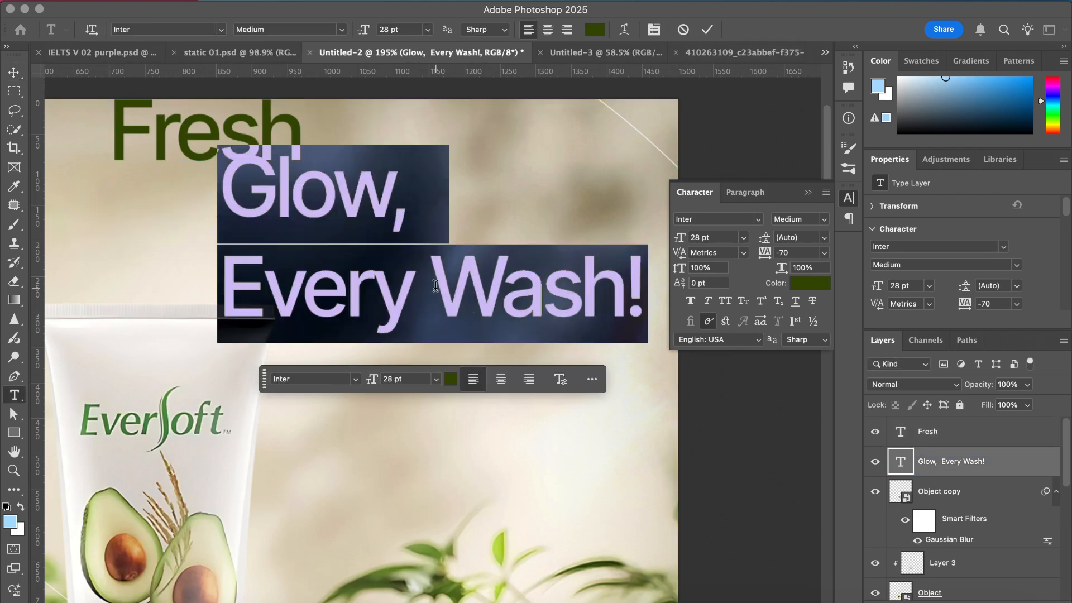
drag(433, 286, 206, 278)
key(BackSpace)
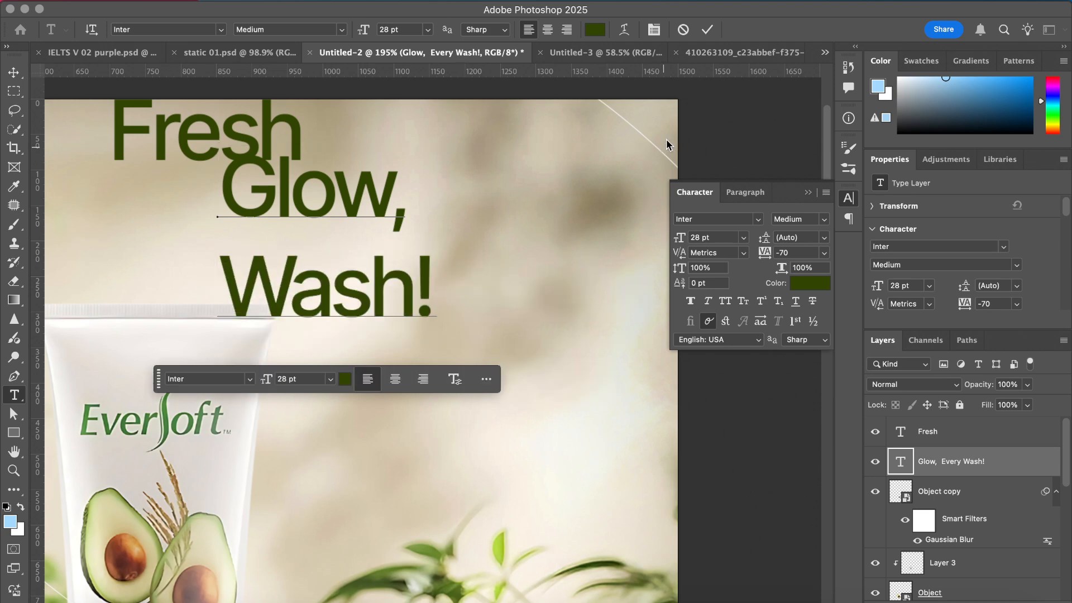
key(Escape)
key(v)
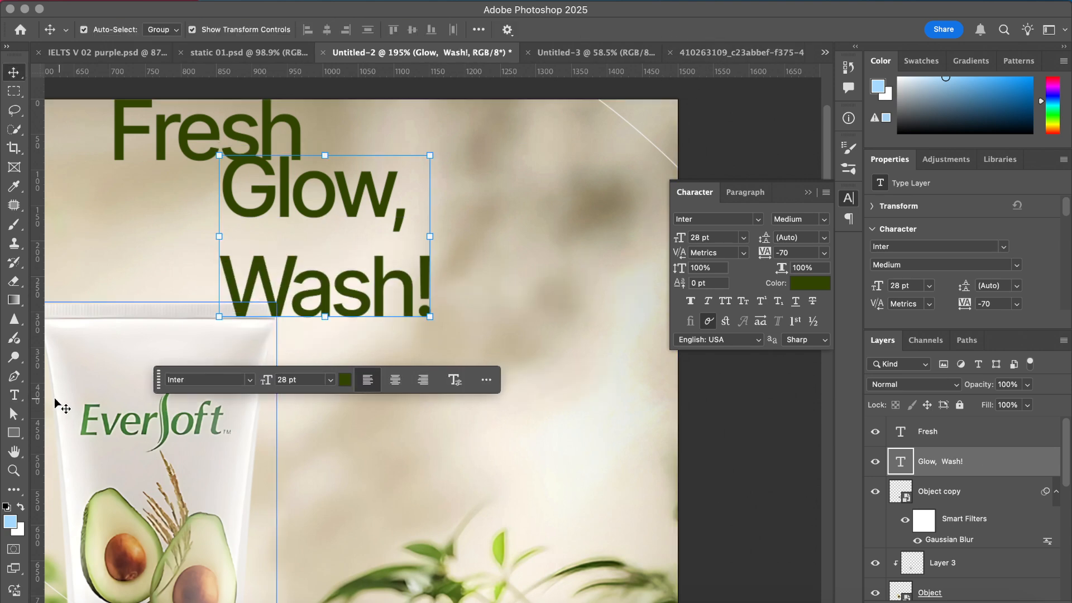
click(14, 396)
click(365, 470)
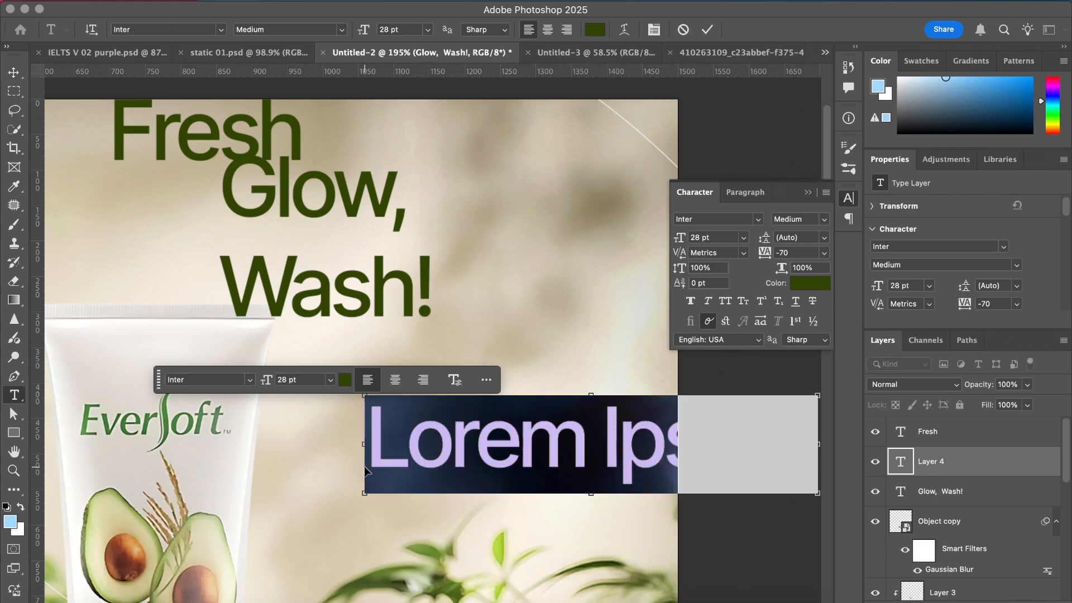
key(cmd+v)
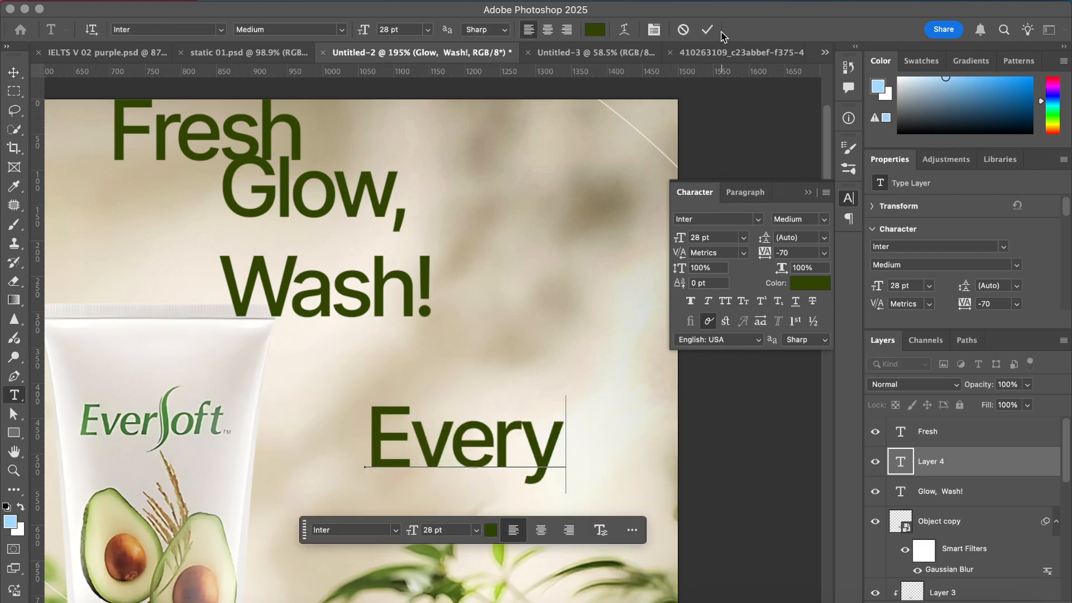
click(707, 29)
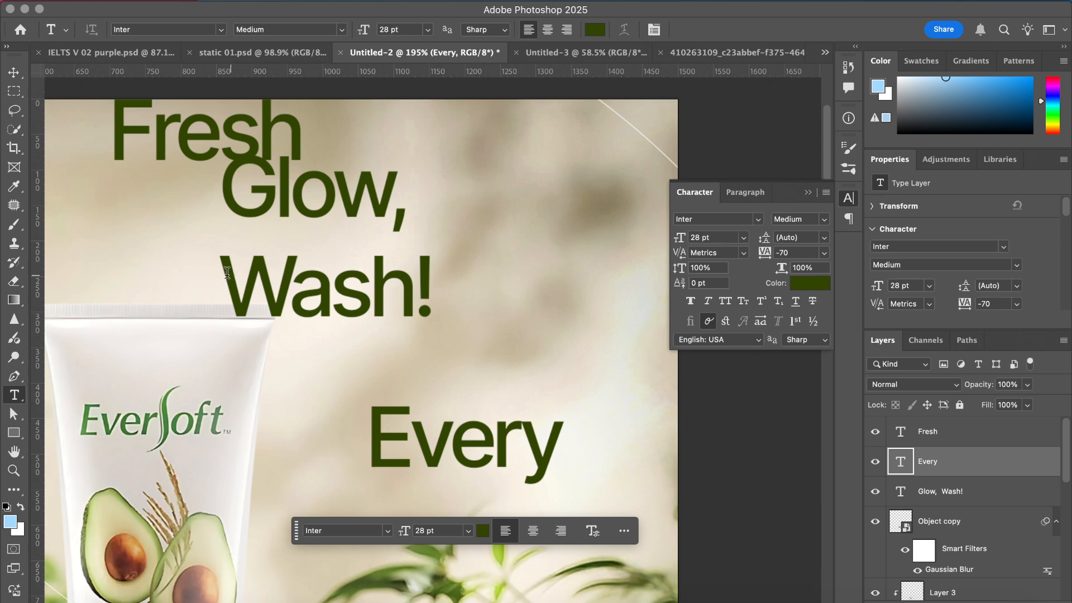
- Delete "Wash!" from the "Glow," text and add it as a separate text layer above "Every" on the canvas
drag(227, 272, 521, 273)
key(BackSpace)
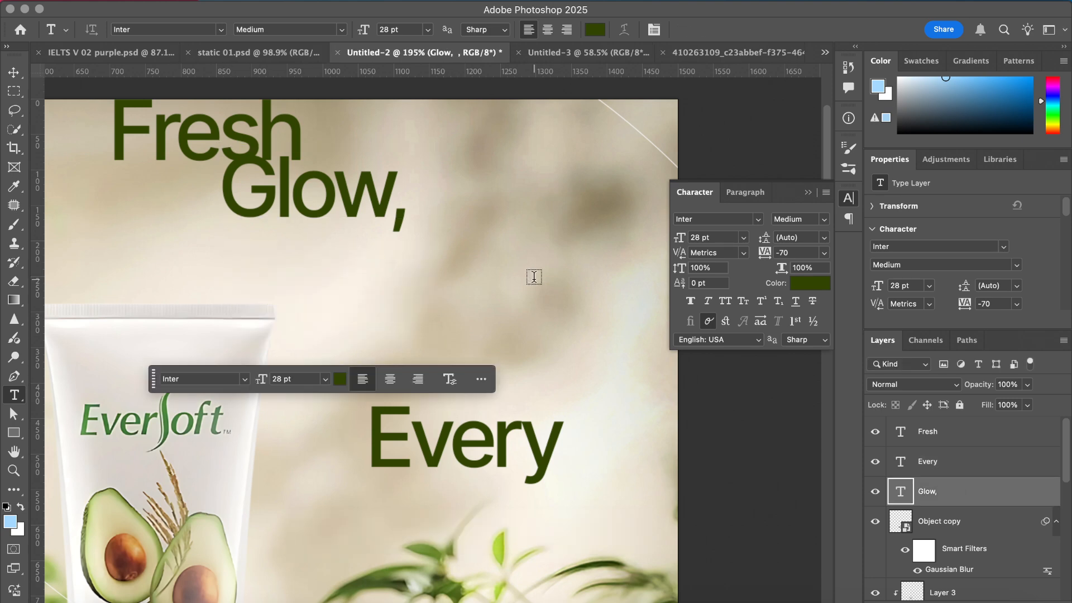
key(BackSpace)
key(super+z)
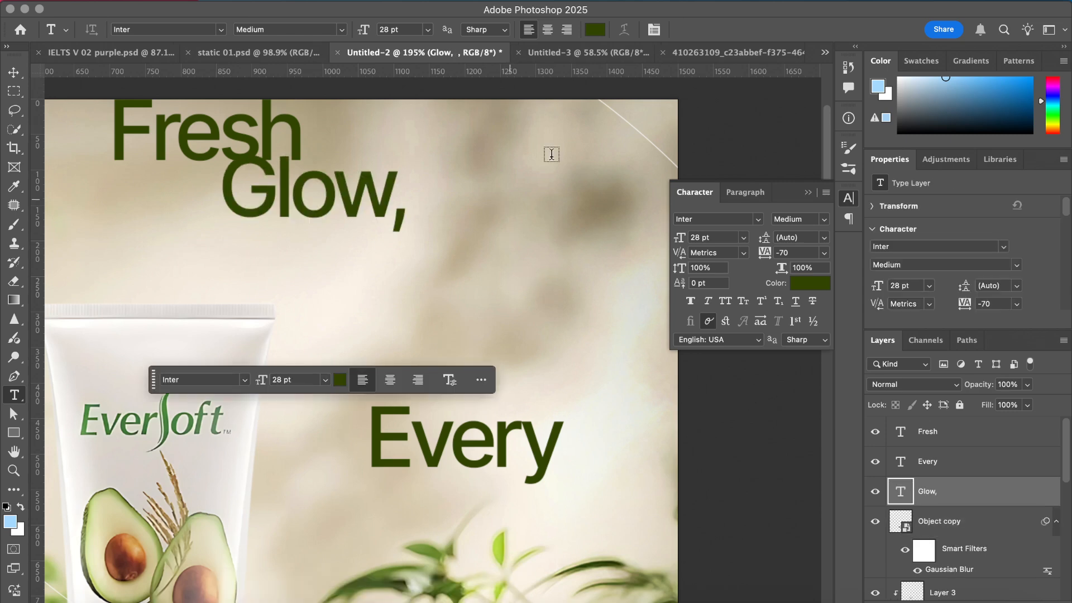
click(444, 326)
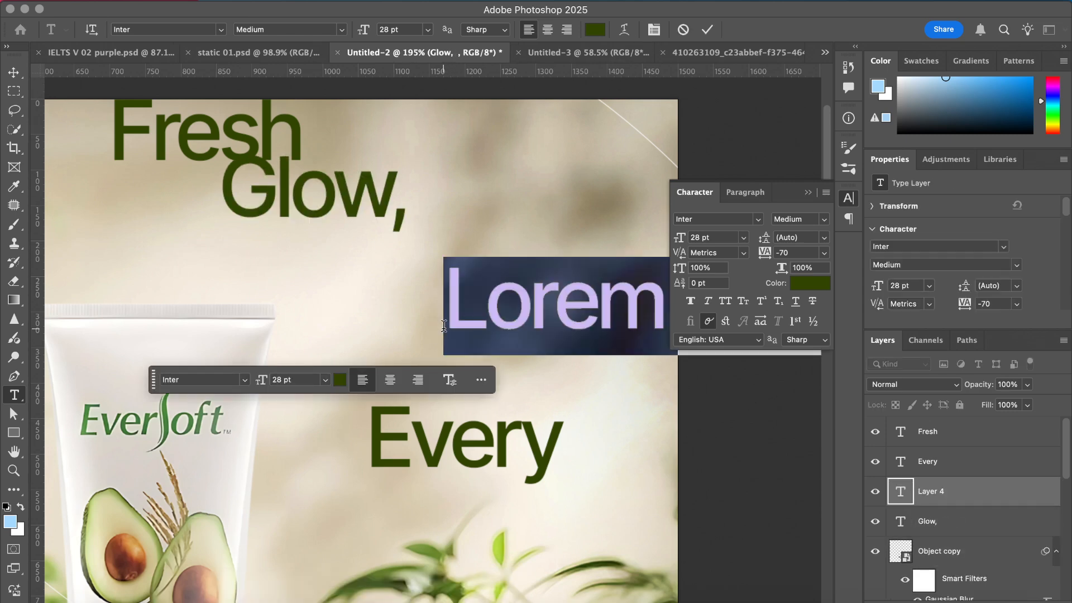
text(Wash!)
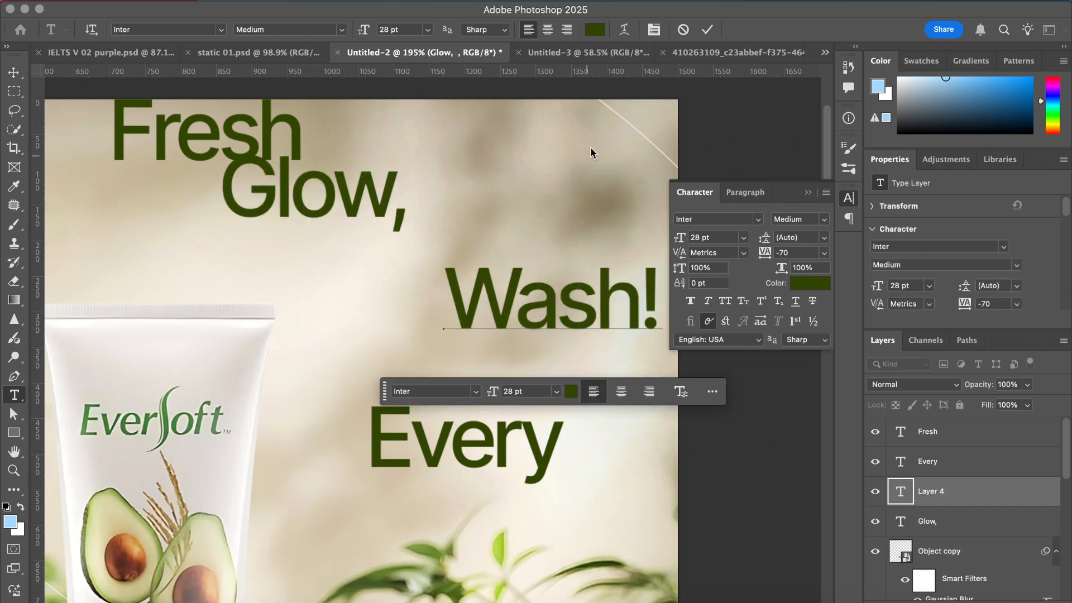
click(712, 32)
- Place "Wash!" directly beneath "Every", indented slightly to the right
click(14, 89)
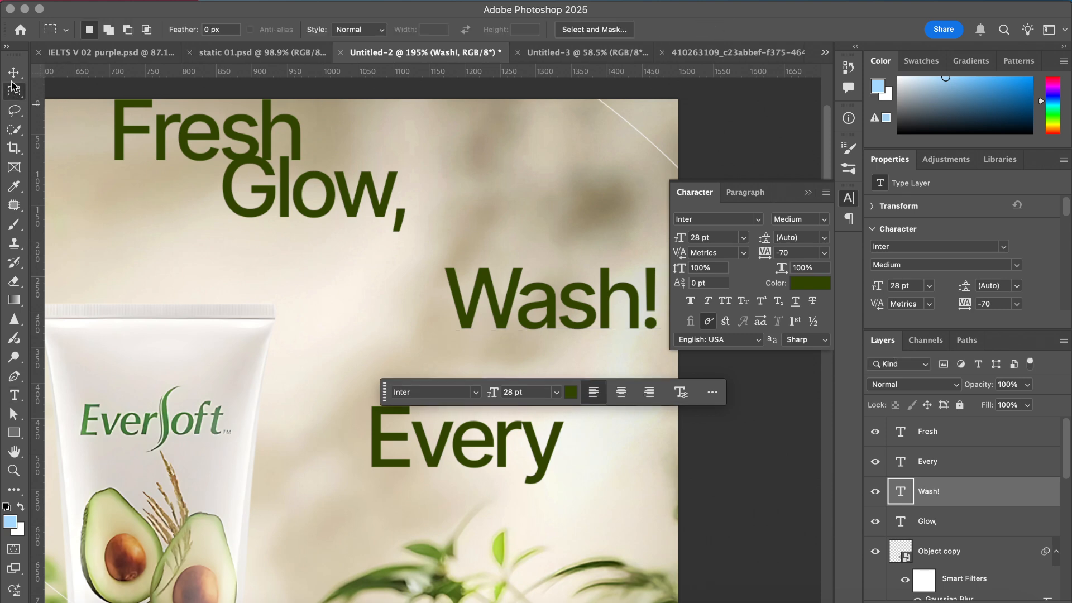
click(12, 75)
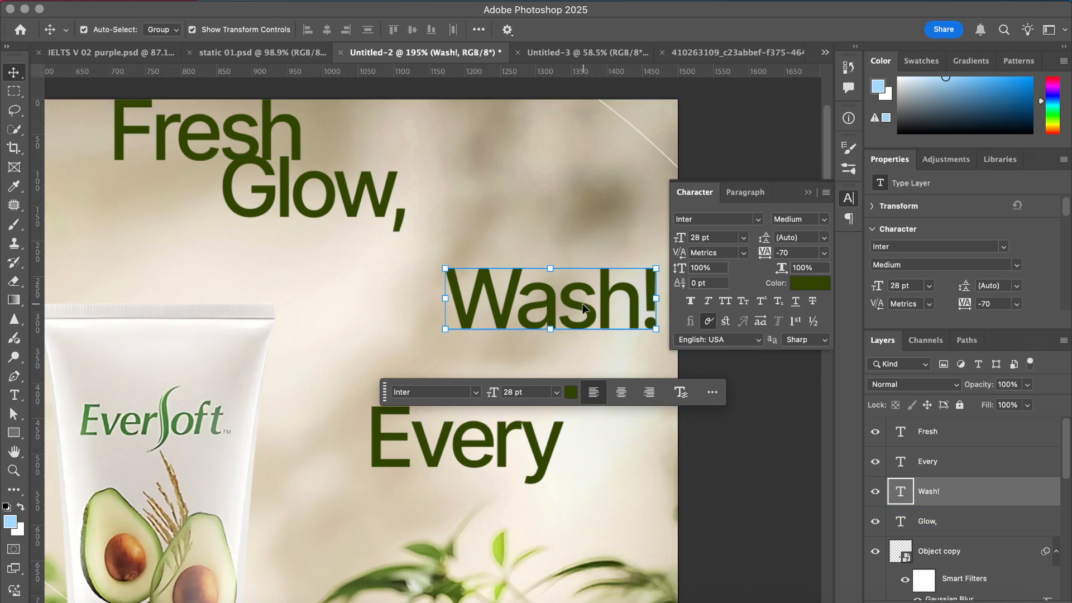
drag(582, 307, 544, 503)
scroll(542, 500, up, 5)
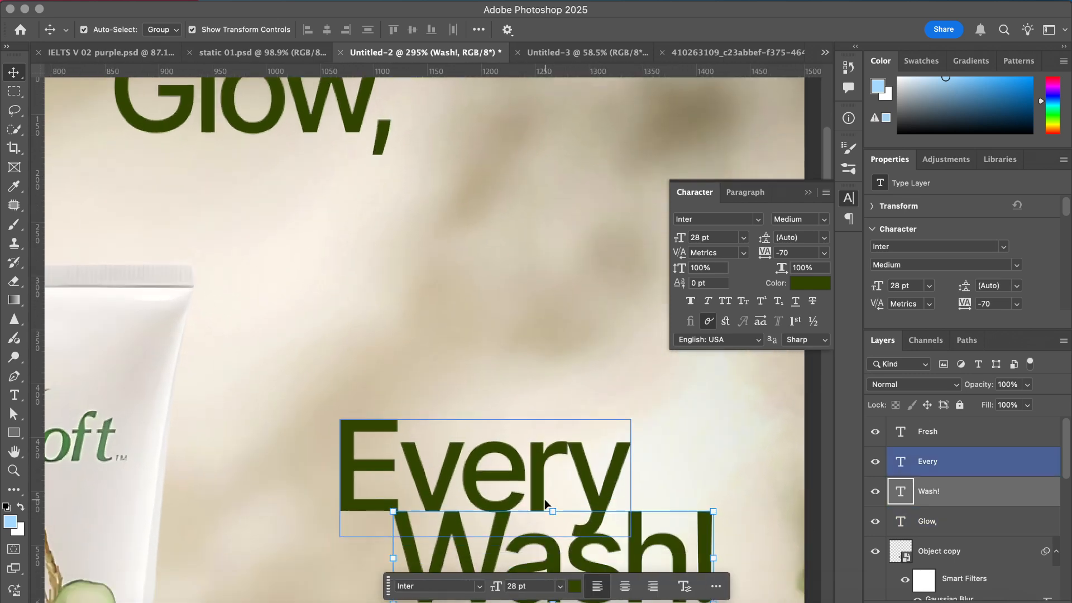
drag(481, 464, 490, 462)
- Place "Glow," directly beneath "Fresh" with a slight right indent, and move both words together down and right, away from the canvas edge
scroll(467, 365, down, 3)
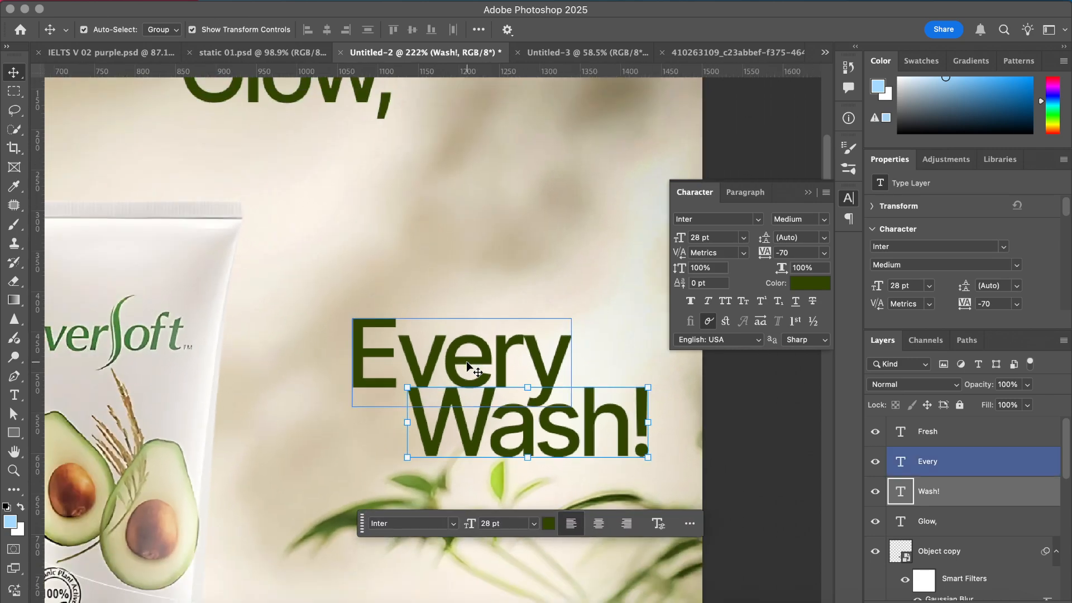
scroll(467, 366, down, 3)
drag(313, 158, 258, 162)
scroll(258, 162, up, 3)
scroll(257, 162, up, 4)
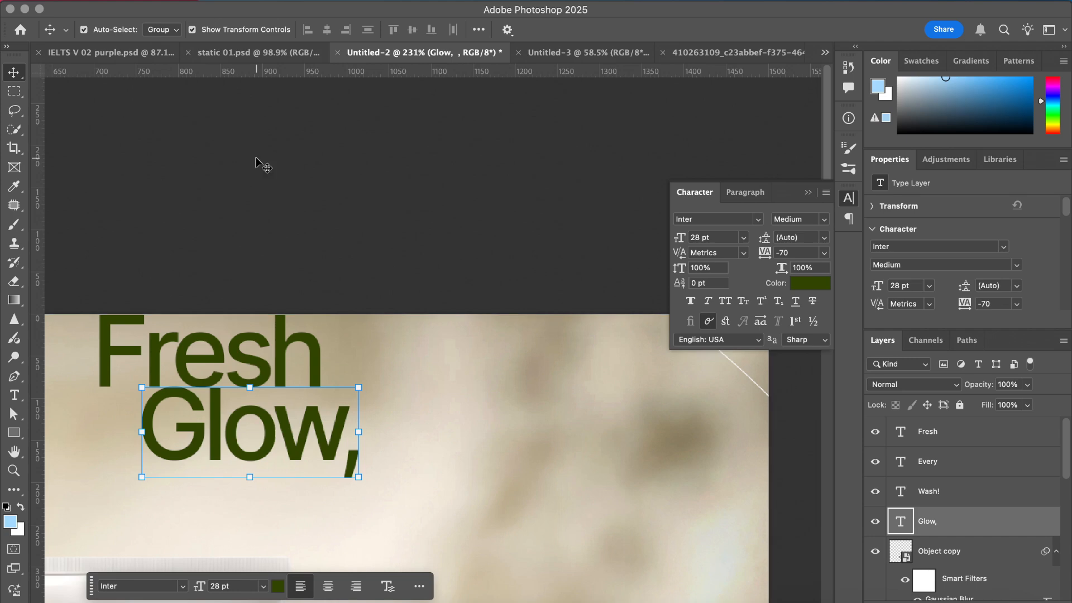
scroll(228, 301, left, 3)
shift+click(322, 354)
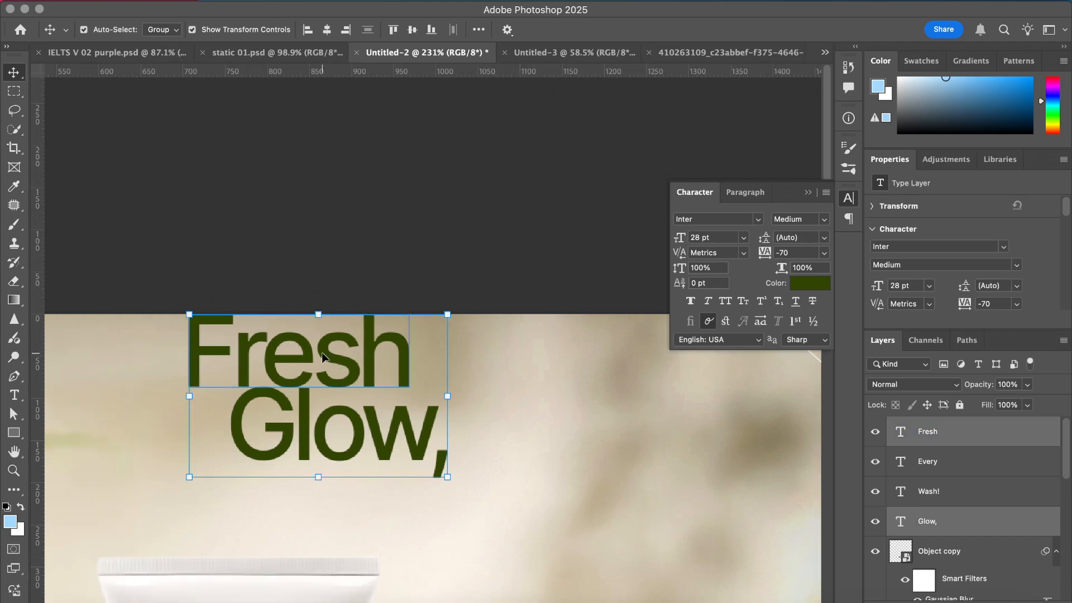
drag(322, 358, 482, 480)
- Remove the comma from the "Glow," text layer and commit the edit
scroll(604, 480, down, 5)
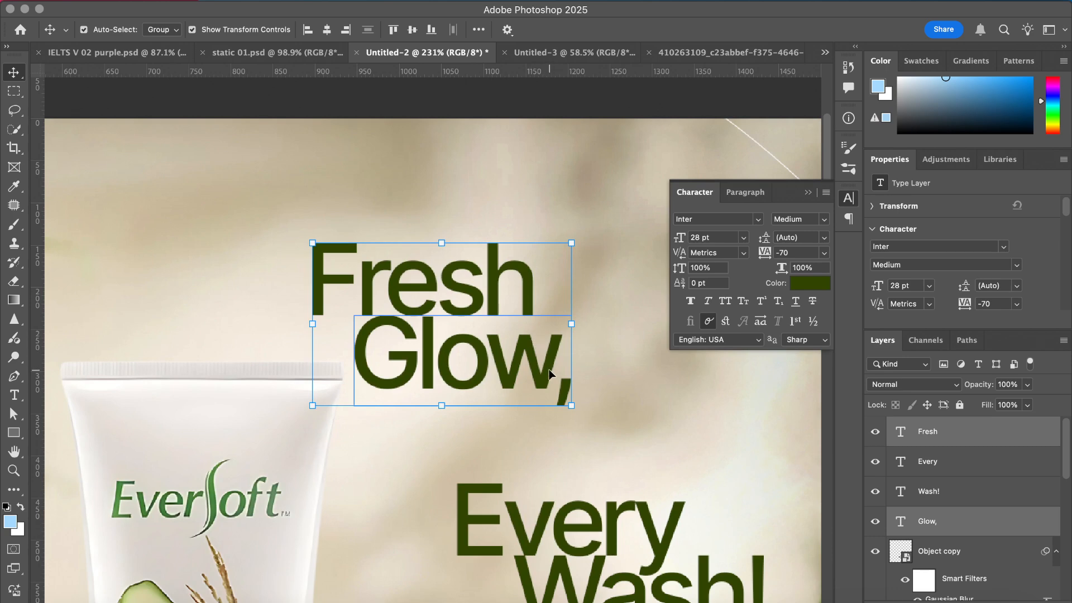
click(15, 397)
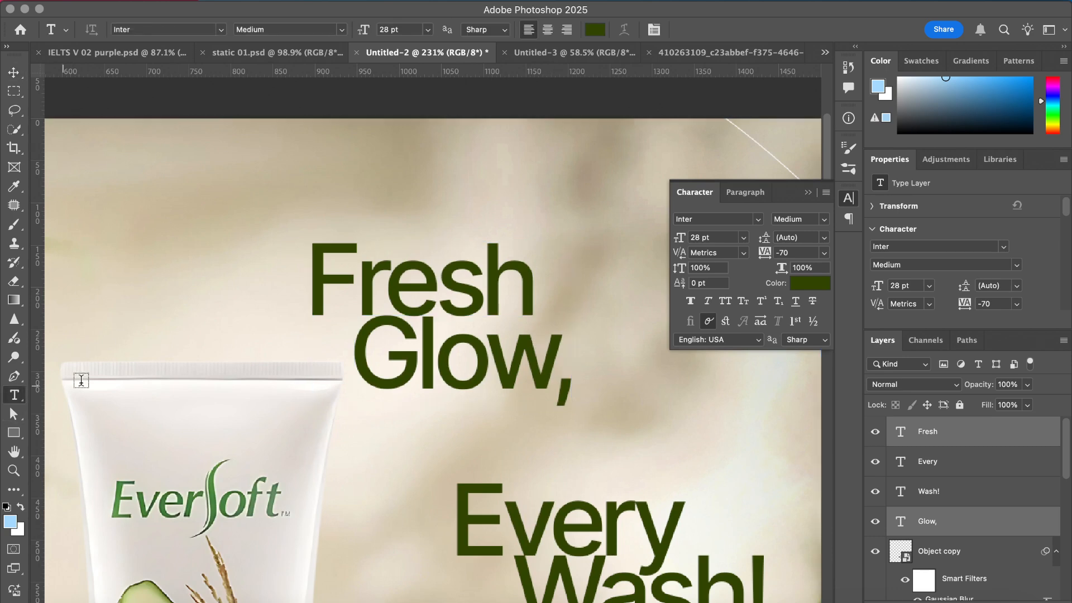
drag(555, 357, 629, 354)
key(BackSpace)
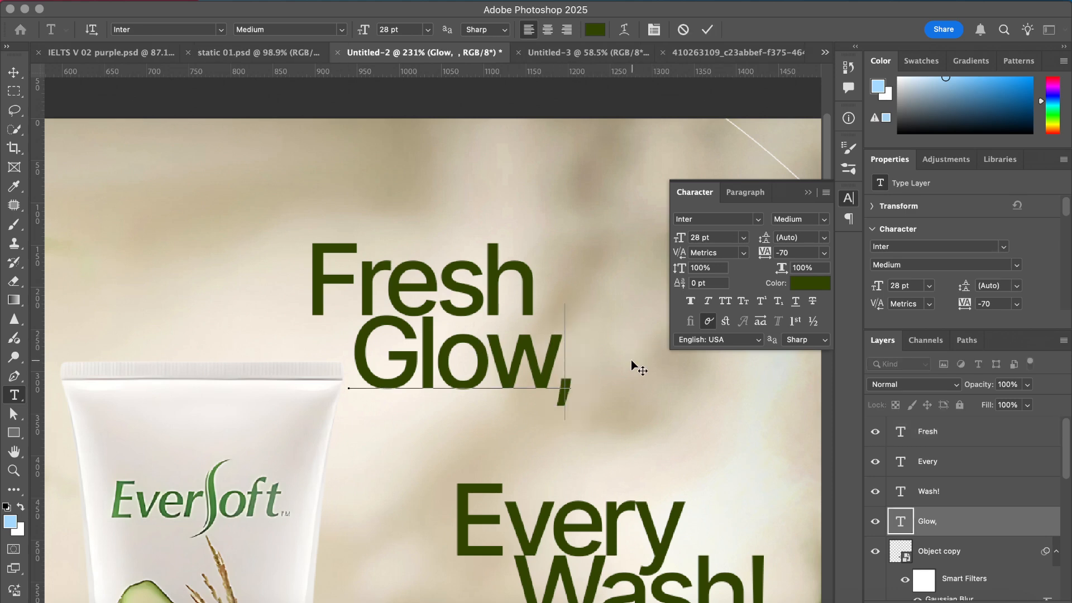
click(709, 31)
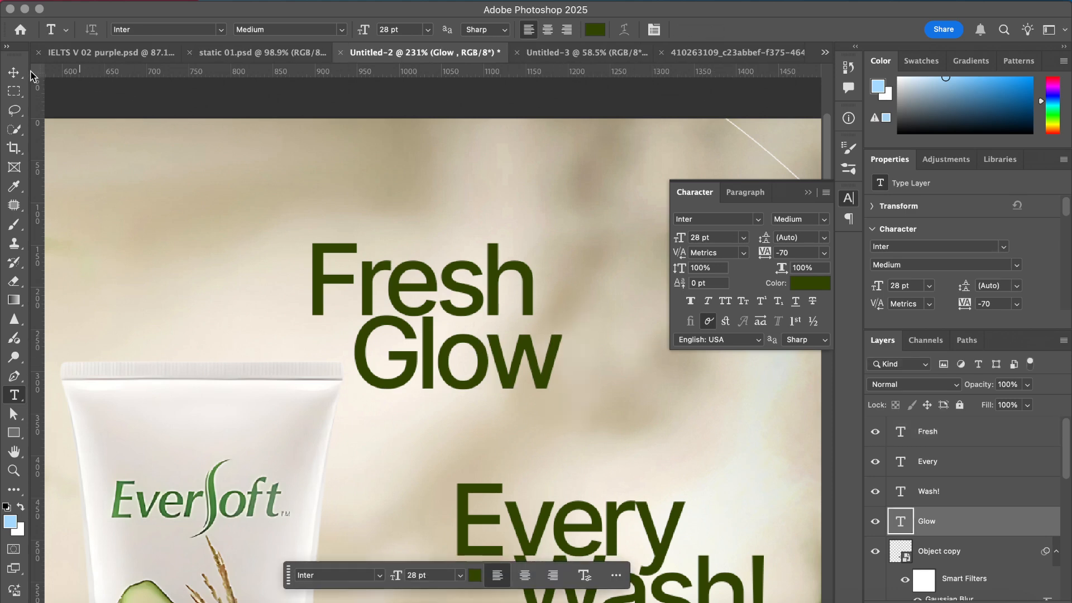
- Move "Fresh" and "Glow" together to the left so that they partly overlap the top of the tube
click(13, 73)
shift+click(404, 263)
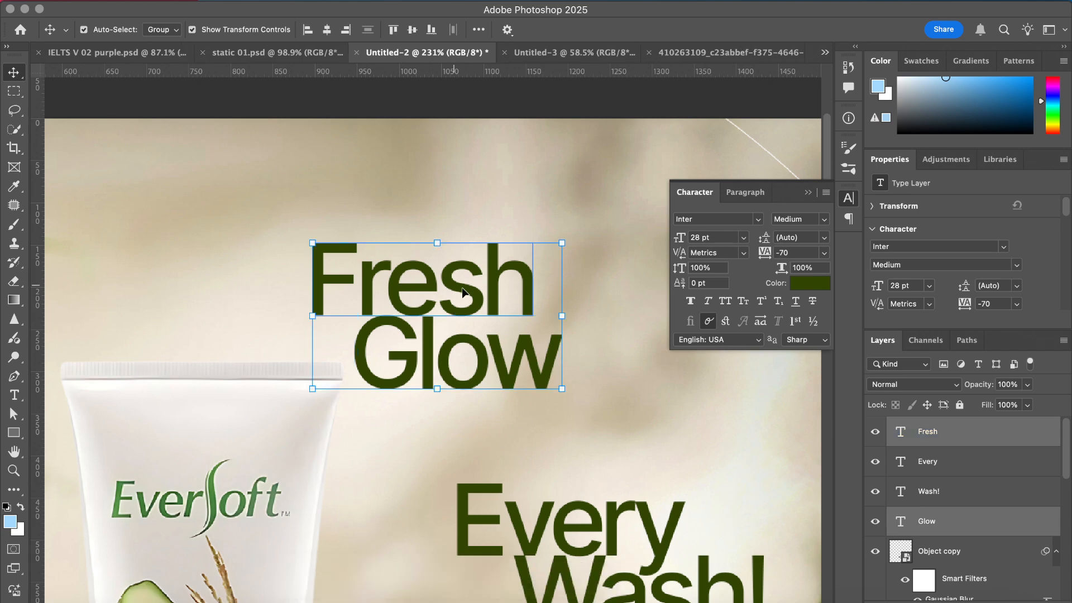
drag(465, 295, 370, 288)
- Move "Every" and "Wash!" together up and left, just below "Glow", to continue the staggered headline
scroll(603, 531, down, 5)
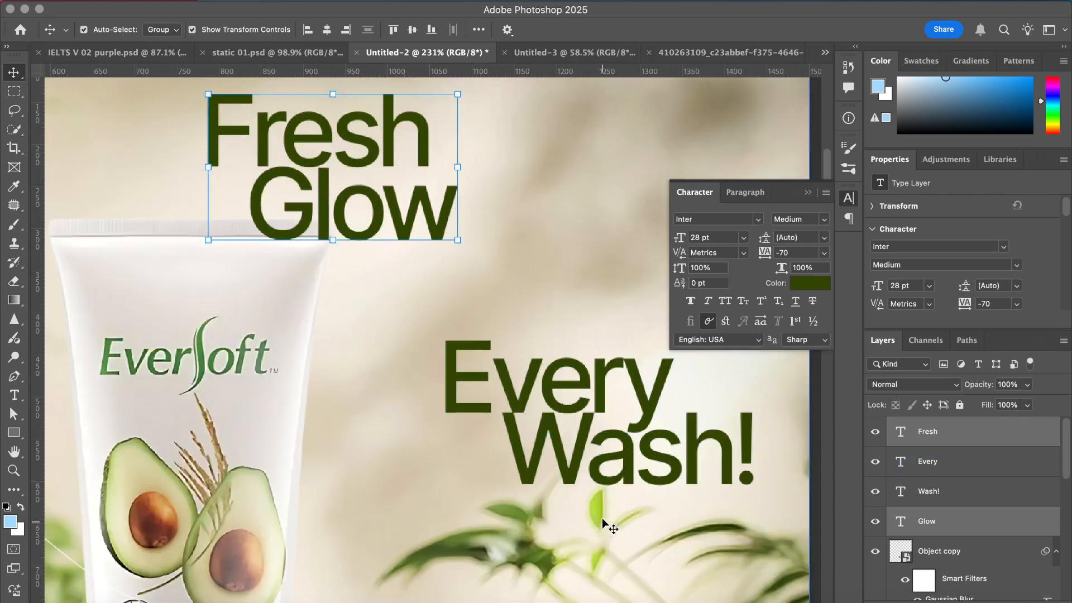
click(597, 396)
shift+click(697, 442)
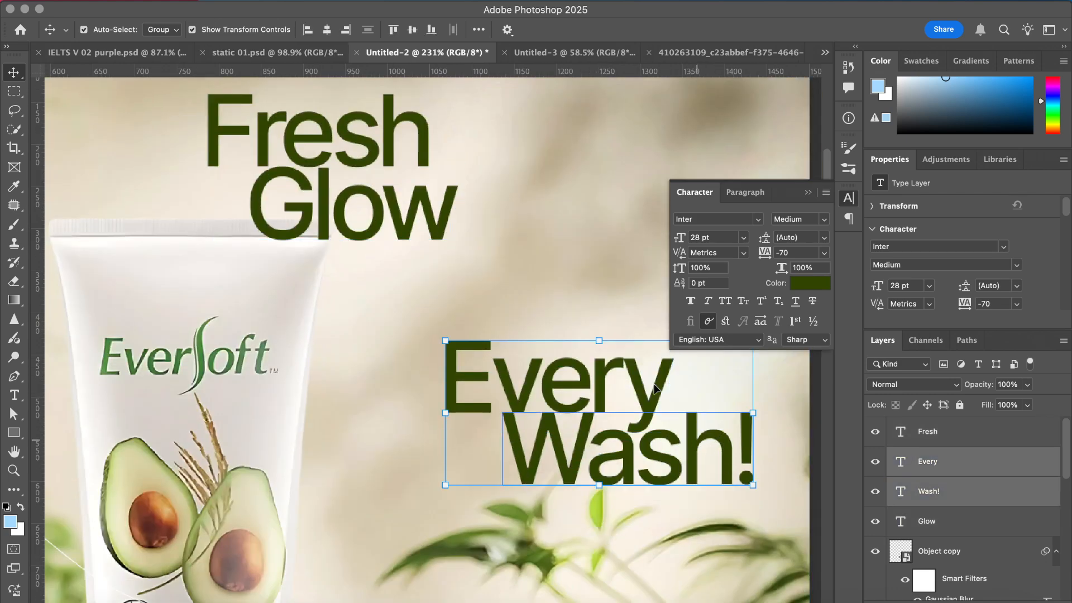
drag(600, 386, 468, 296)
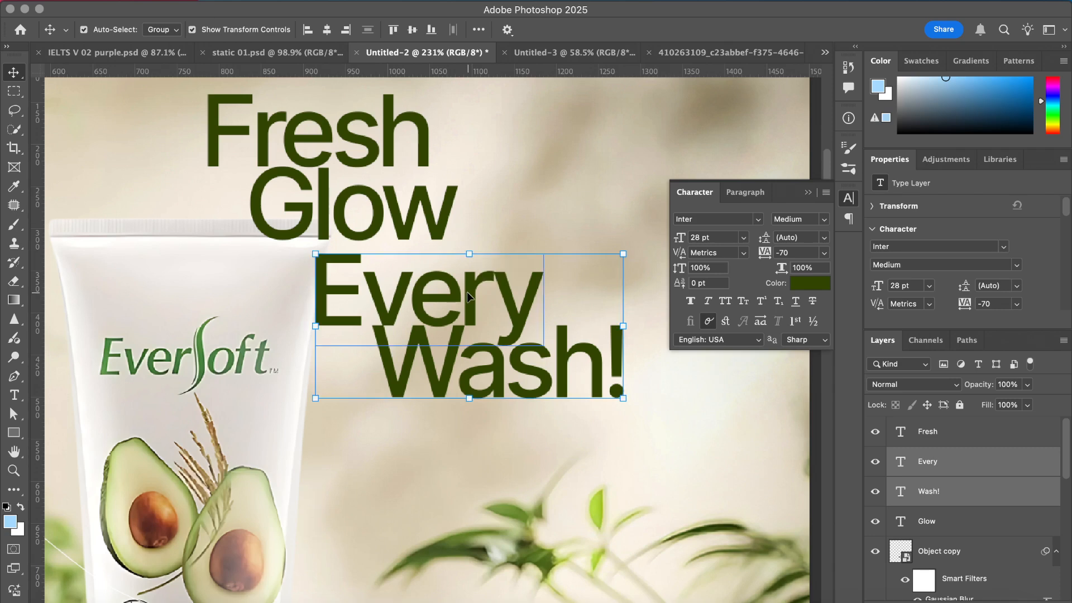
- Send all four headline text layers behind the facewash tube, stacking them between Layer 1 and the Generative Fill background
scroll(468, 297, down, 3)
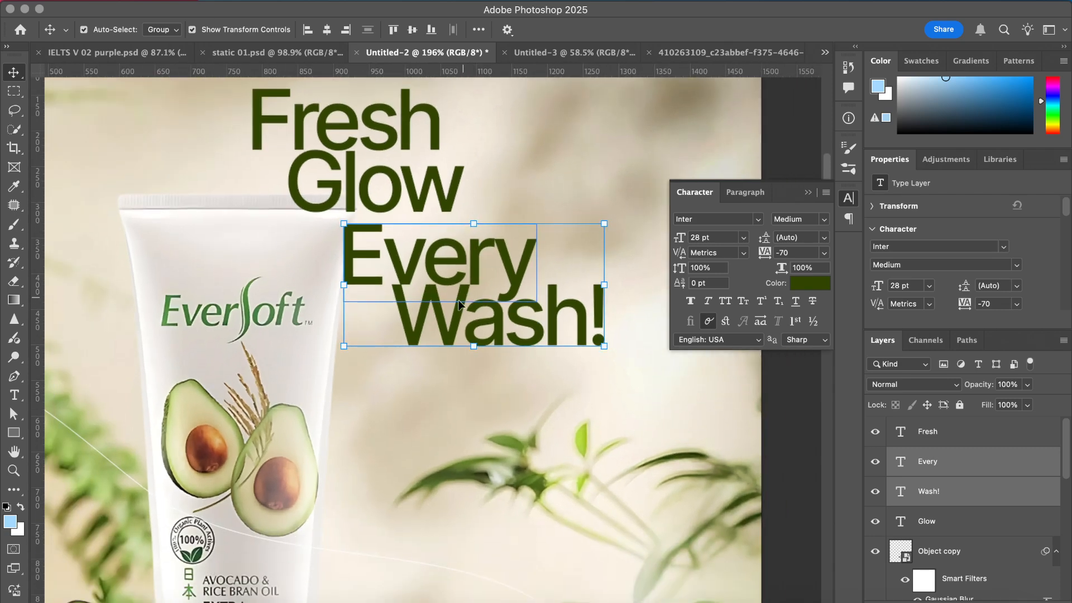
click(269, 307)
click(406, 131)
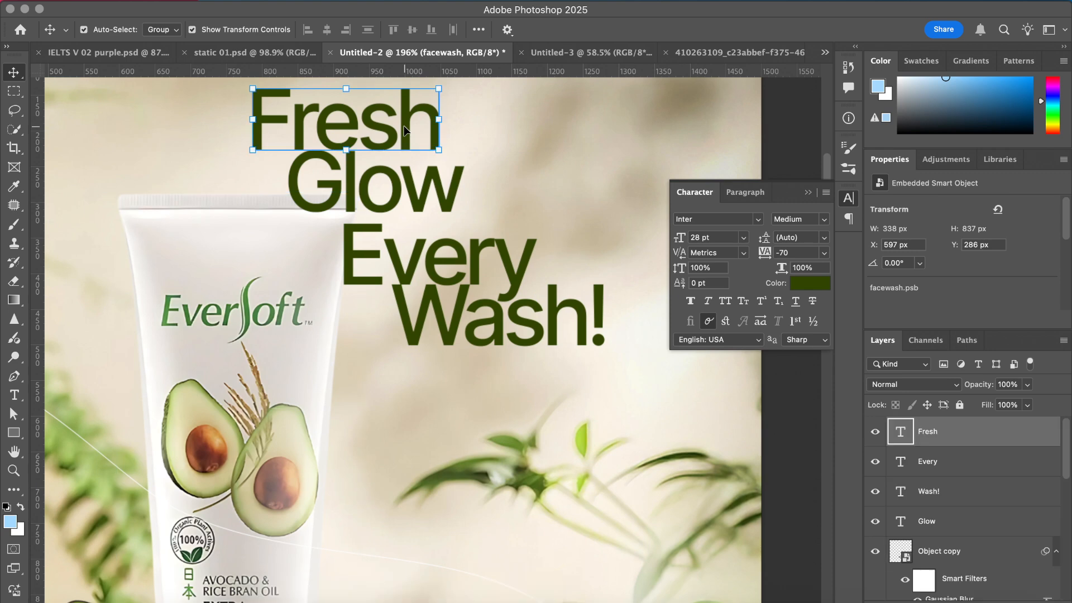
shift+click(970, 520)
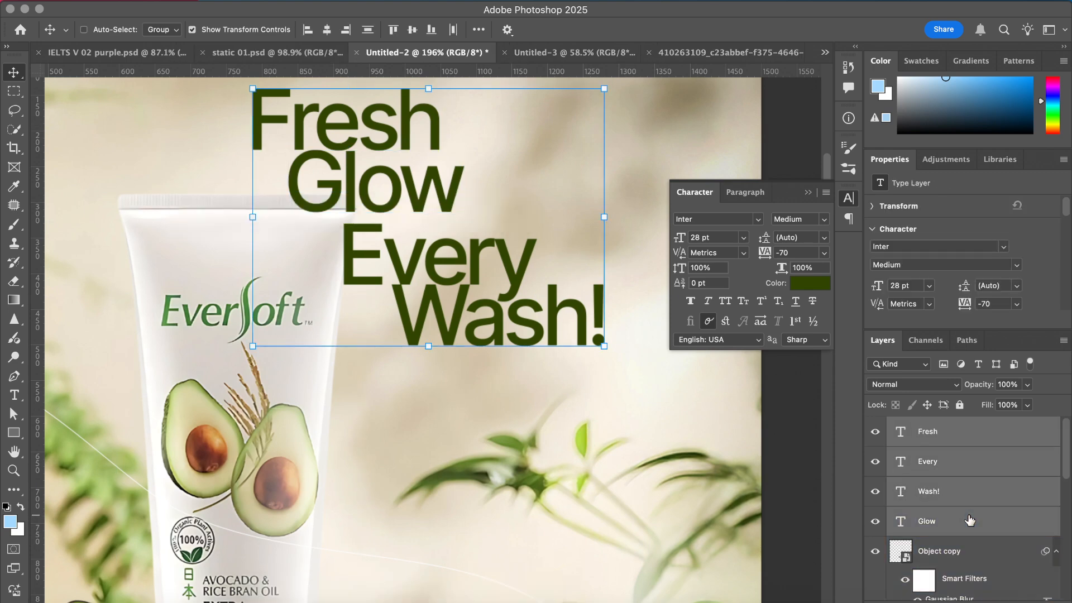
key(super+bracketleft)
key(super+bracketleft)
key(super+bracketleft)
key(super+bracketleft)
key(super+bracketleft)
key(super+bracketleft)
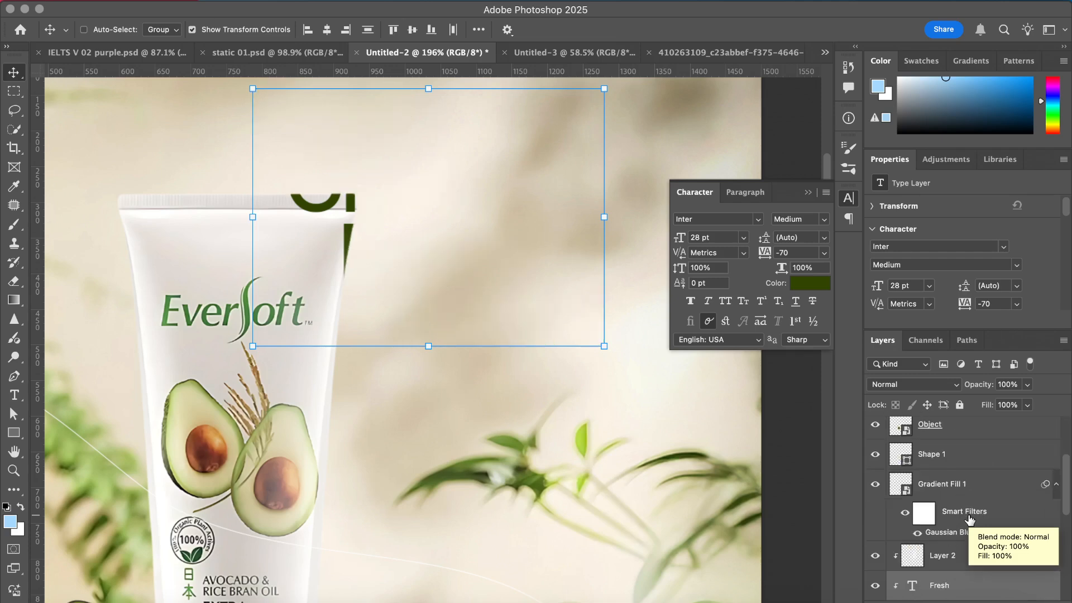
key(super+bracketleft)
key(super+bracketleft)
key(super+bracketleft)
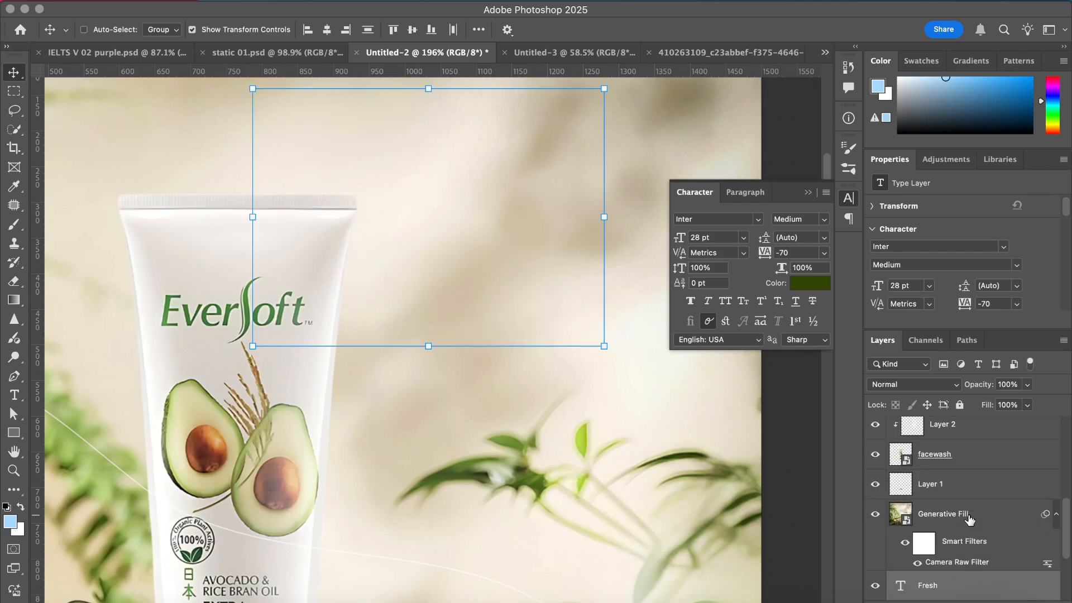
key(super+bracketright)
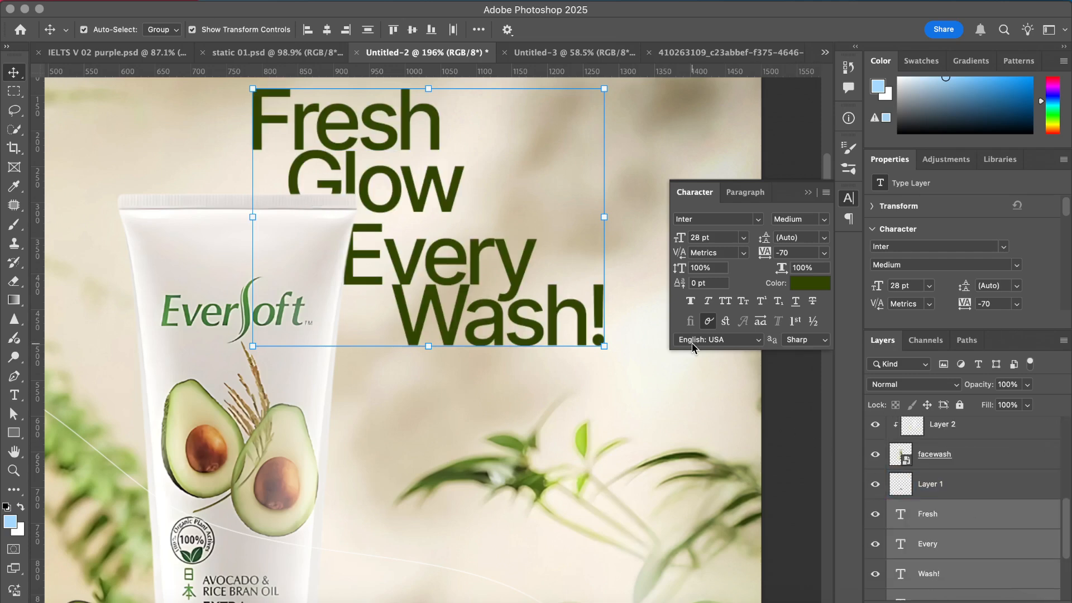
- Enlarge all four headline text layers together to about 125.6% and shift them slightly to keep the overlap with the tube
key(super+minus)
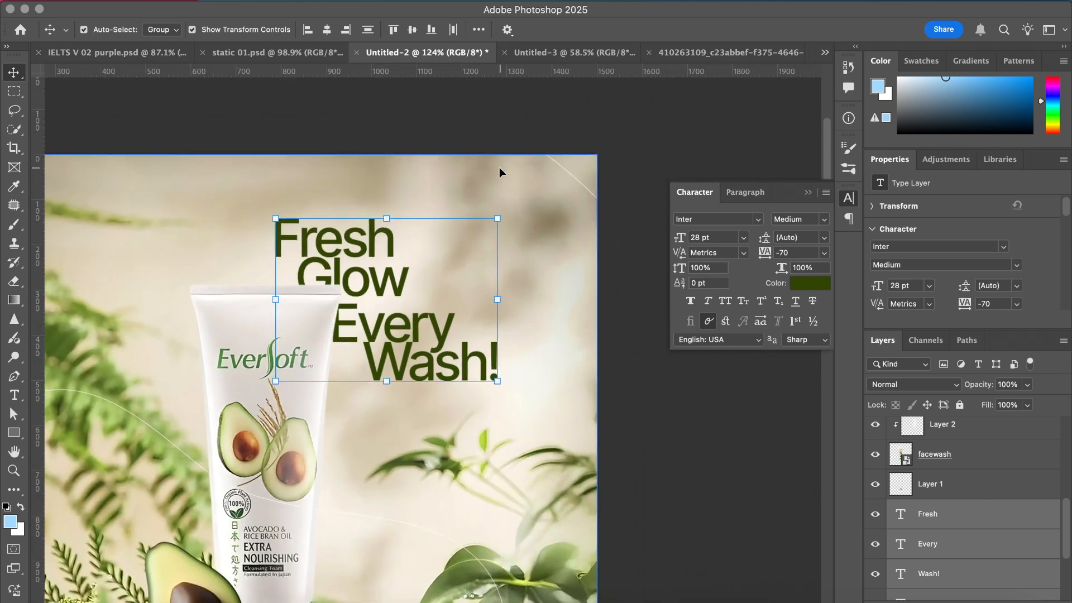
drag(499, 220, 554, 176)
drag(408, 255, 393, 276)
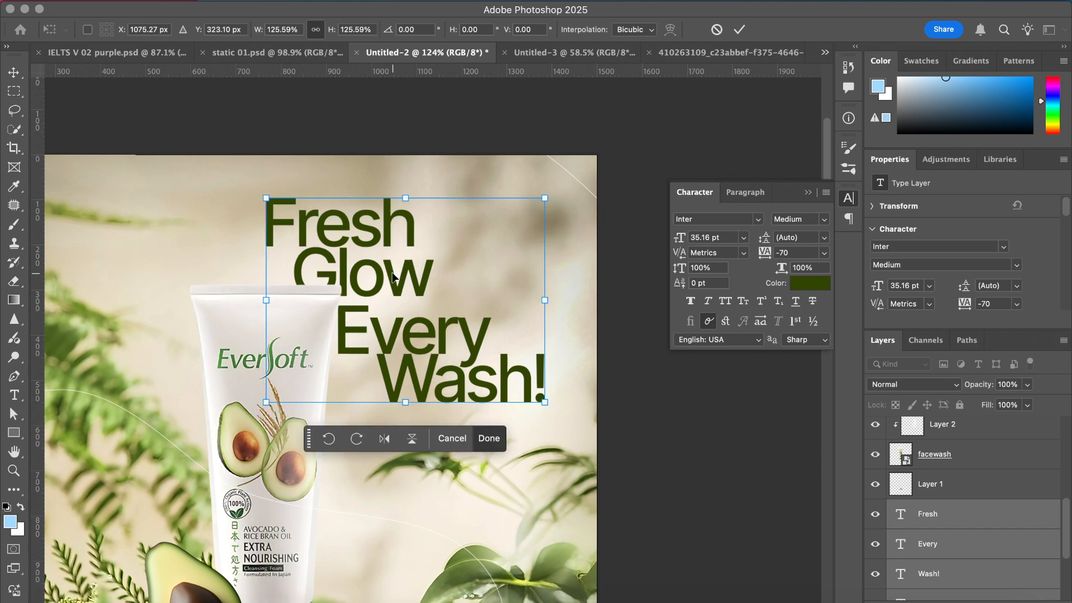
click(741, 30)
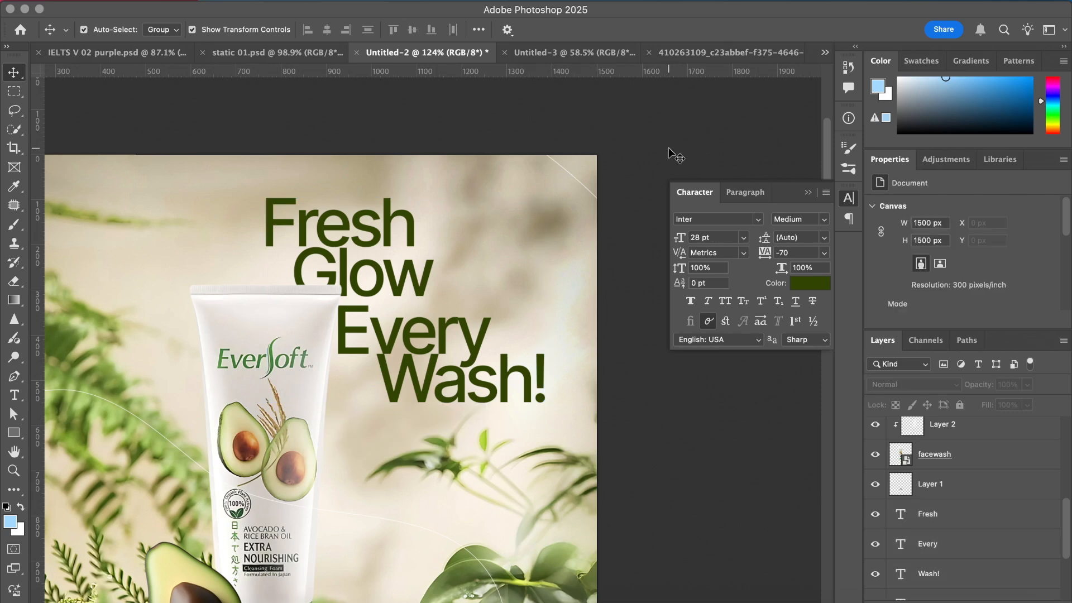
- Nudge the "Every" text slightly left so that its first letter tucks further behind the tube, and deselect it
click(451, 360)
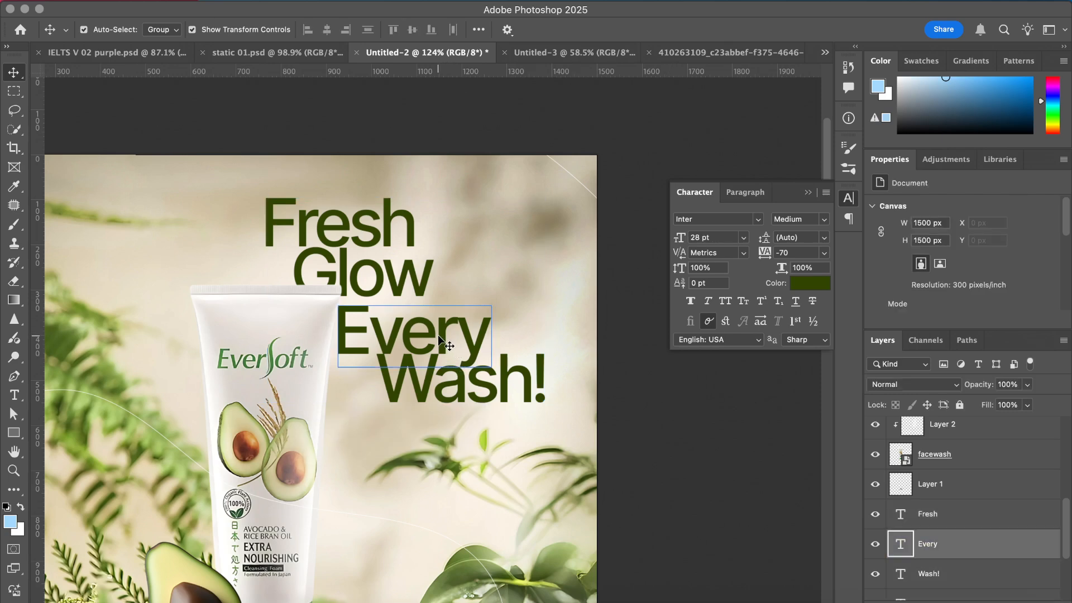
drag(436, 339, 432, 336)
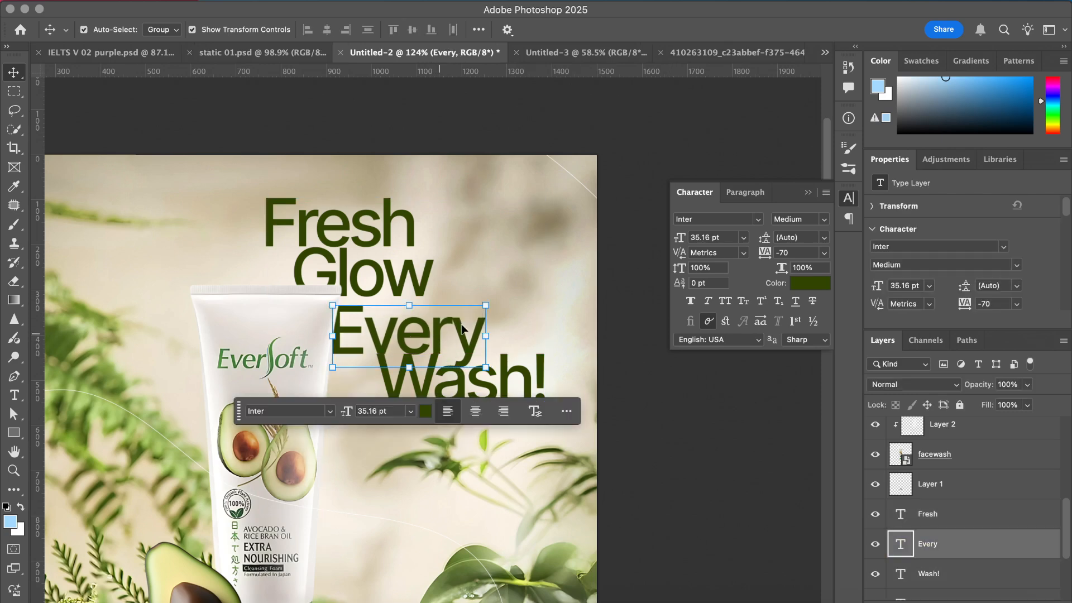
click(621, 308)
scroll(621, 308, down, 4)
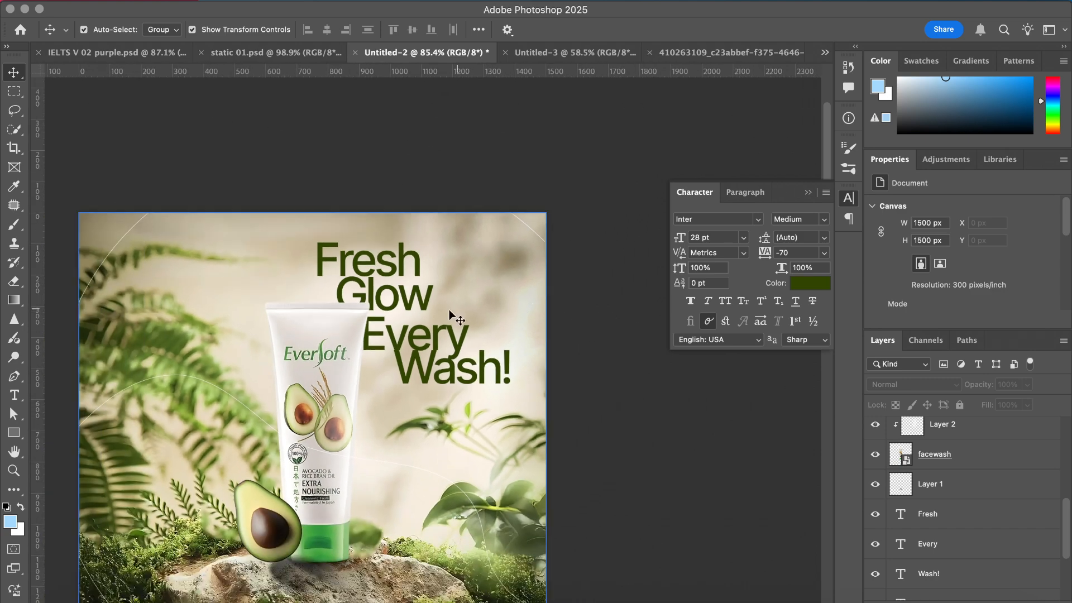
scroll(455, 311, up, 4)
click(447, 326)
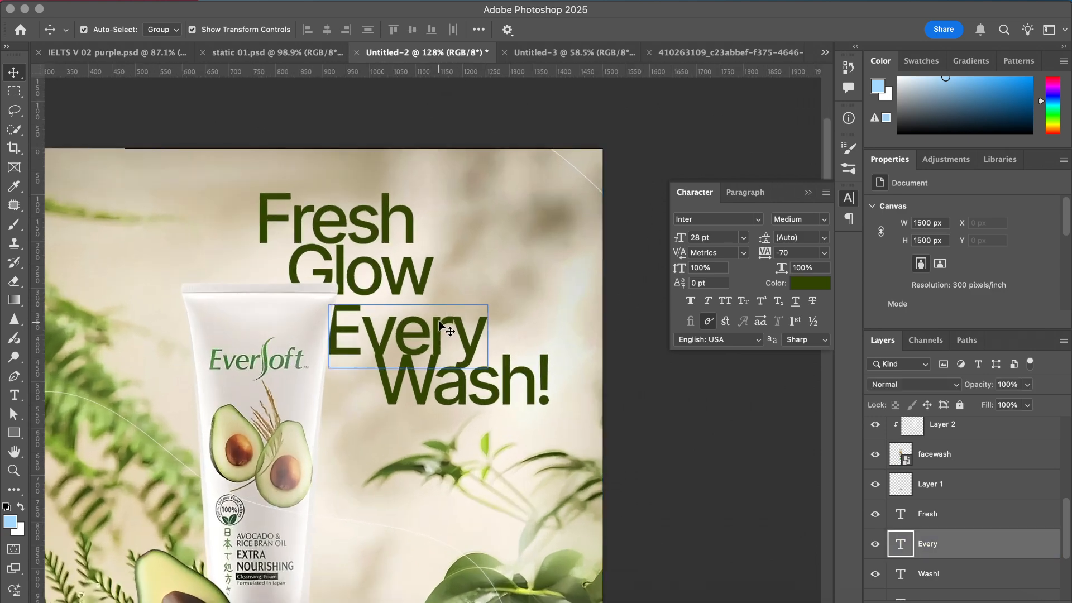
click(718, 411)
scroll(717, 410, down, 1)
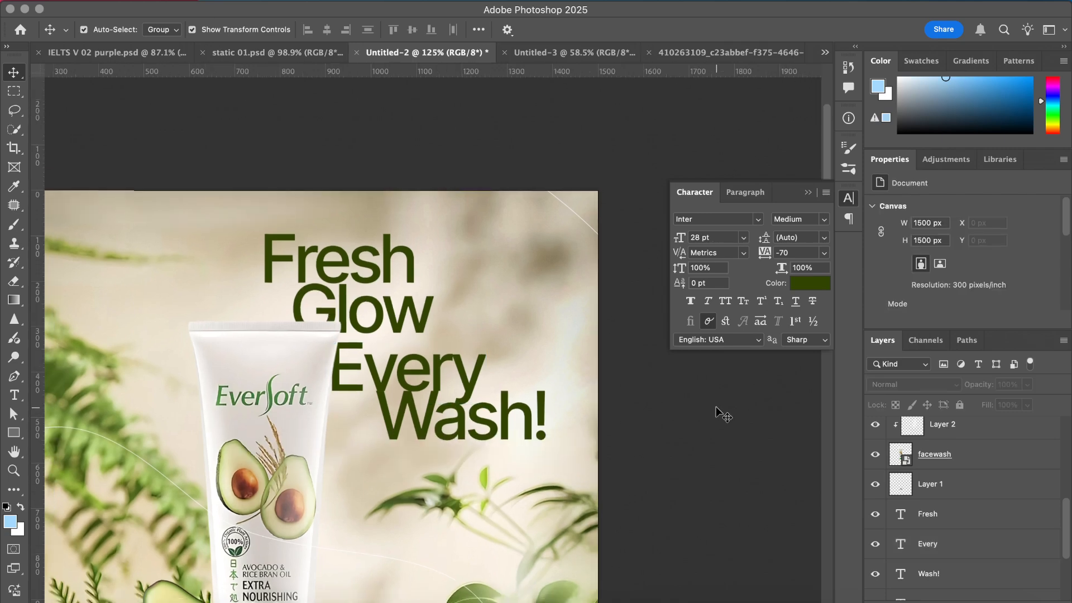
scroll(436, 464, down, 1)
scroll(449, 362, down, 1)
- Set the text color of the "Every" layer to dark grey #2a2a2a
click(450, 362)
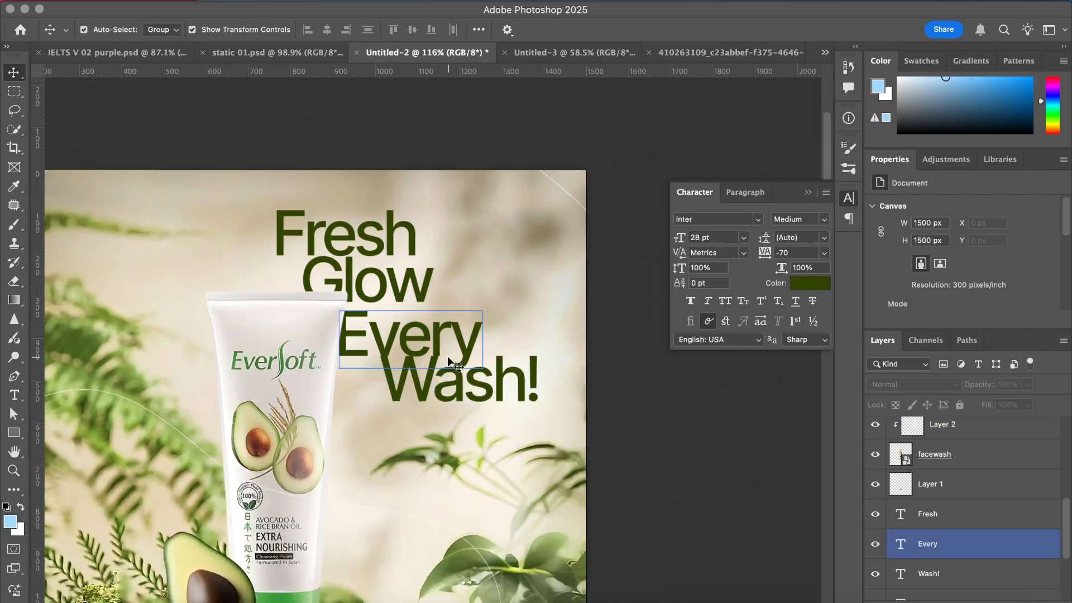
scroll(449, 362, down, 3)
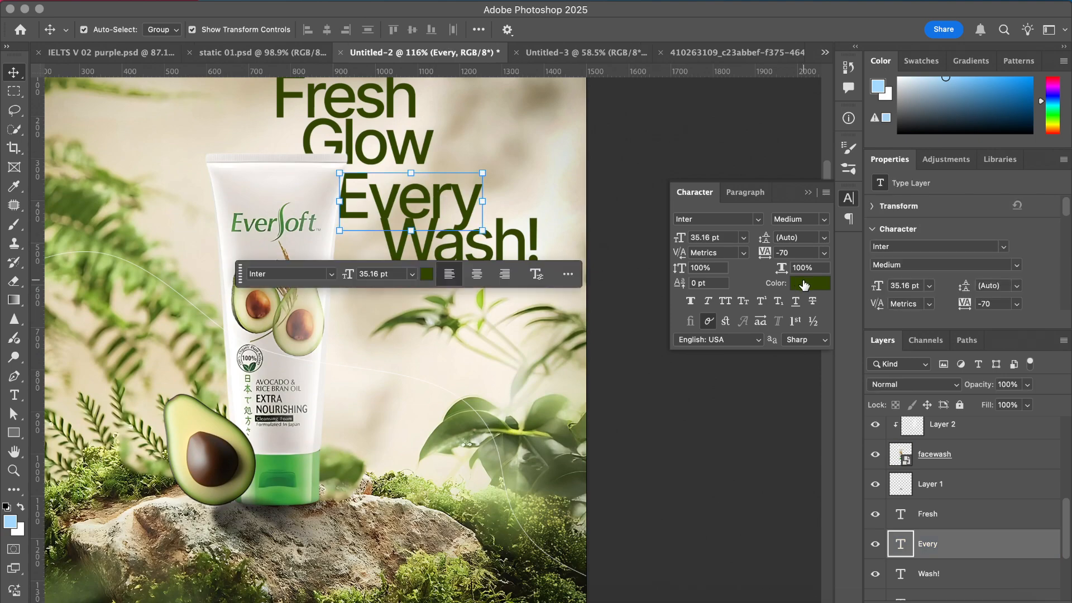
click(804, 286)
click(664, 339)
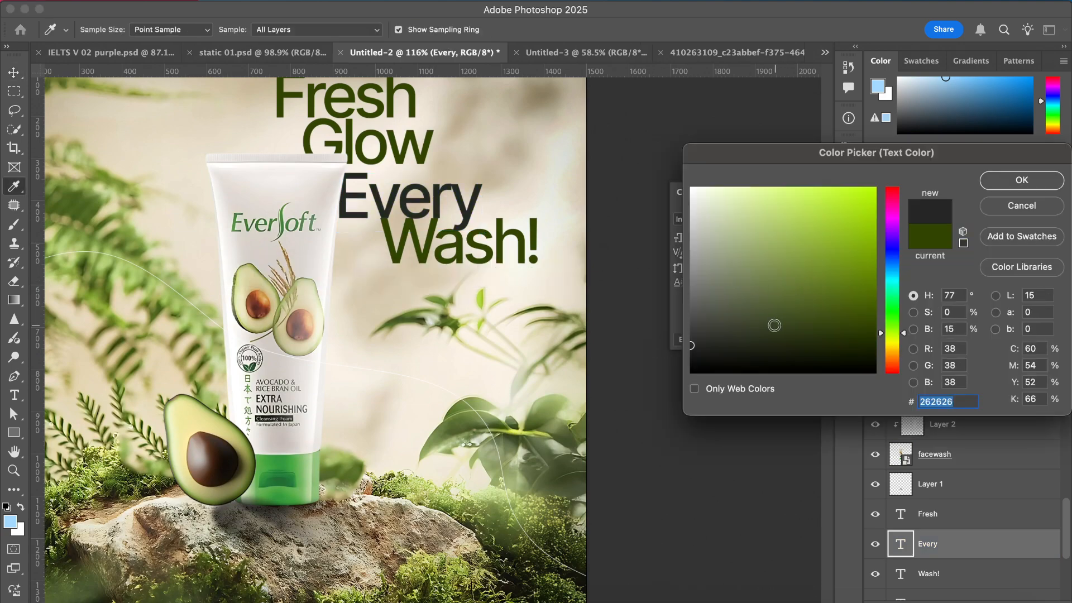
click(654, 334)
click(1000, 178)
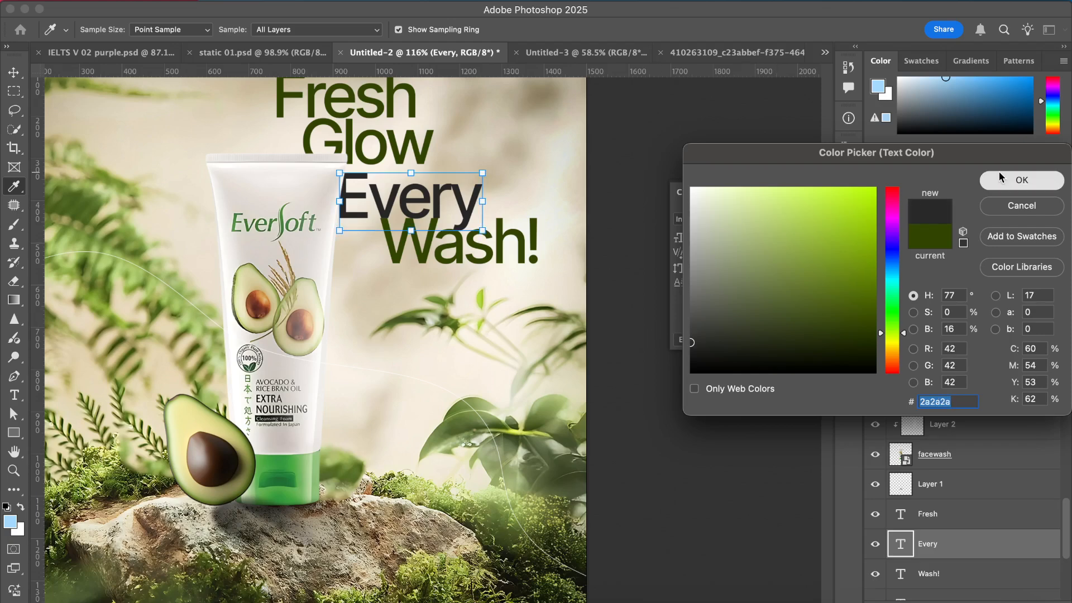
- Recolor the "Wash!" text with the dark grey sampled from "Every"
click(509, 245)
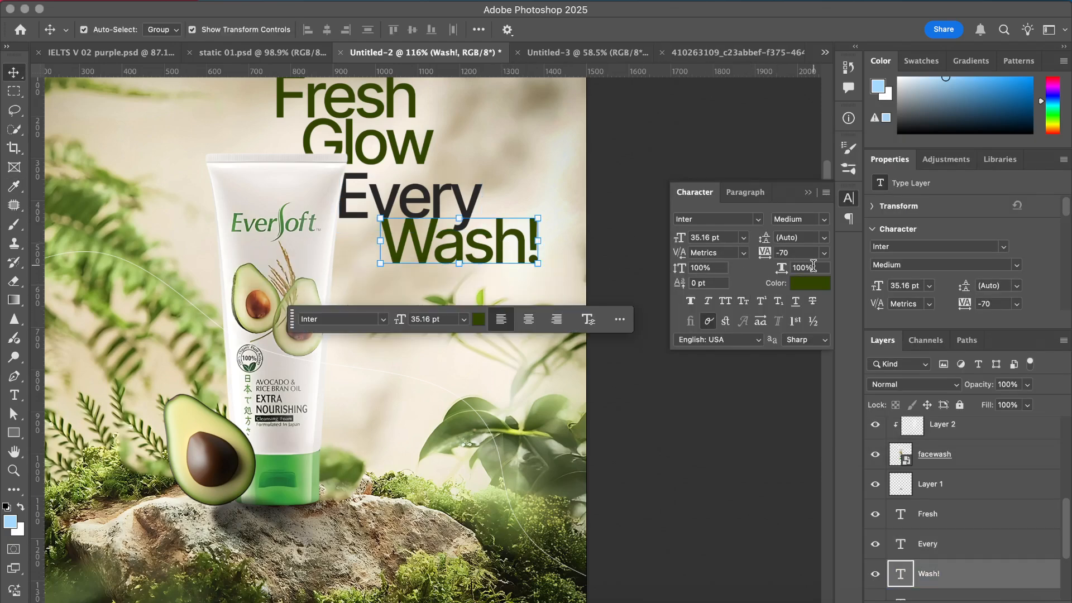
click(796, 285)
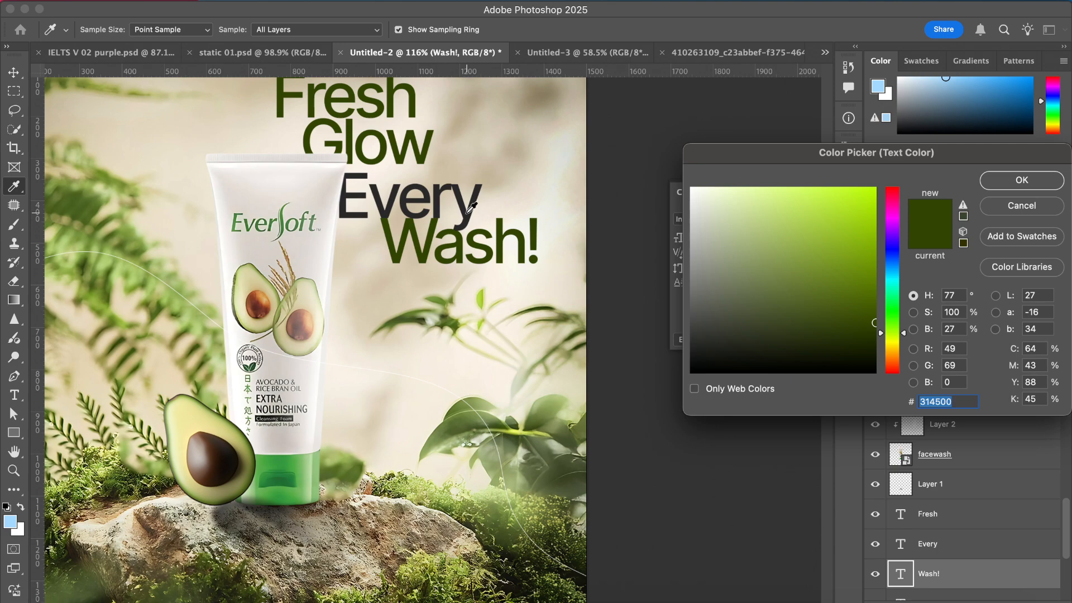
click(469, 212)
click(1022, 180)
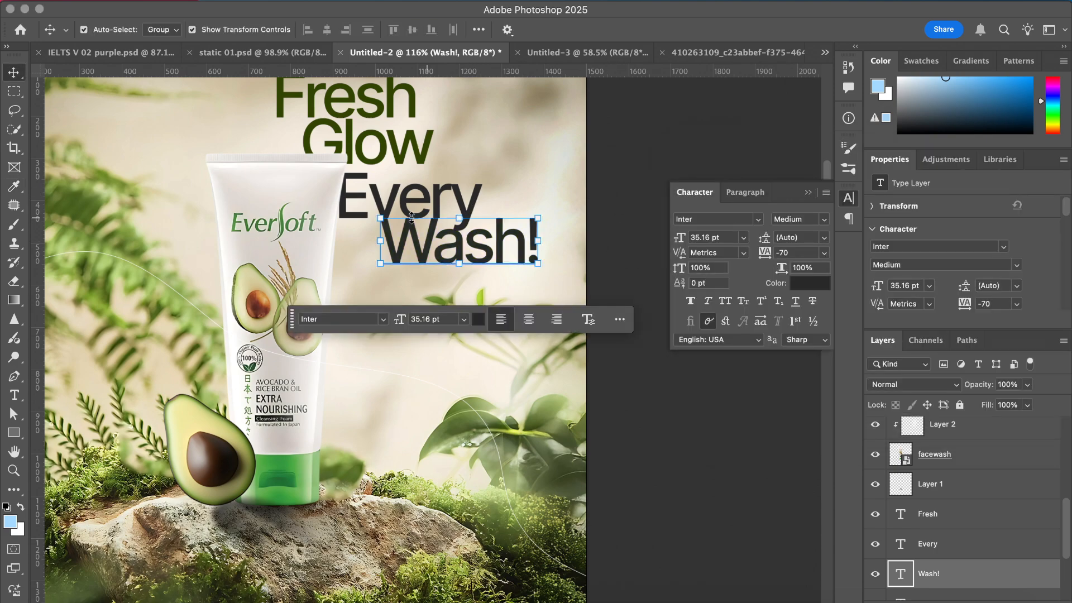
- Create a new layer above "Wash!", clip it to that text layer, and activate the Brush tool
scroll(407, 218, up, 4)
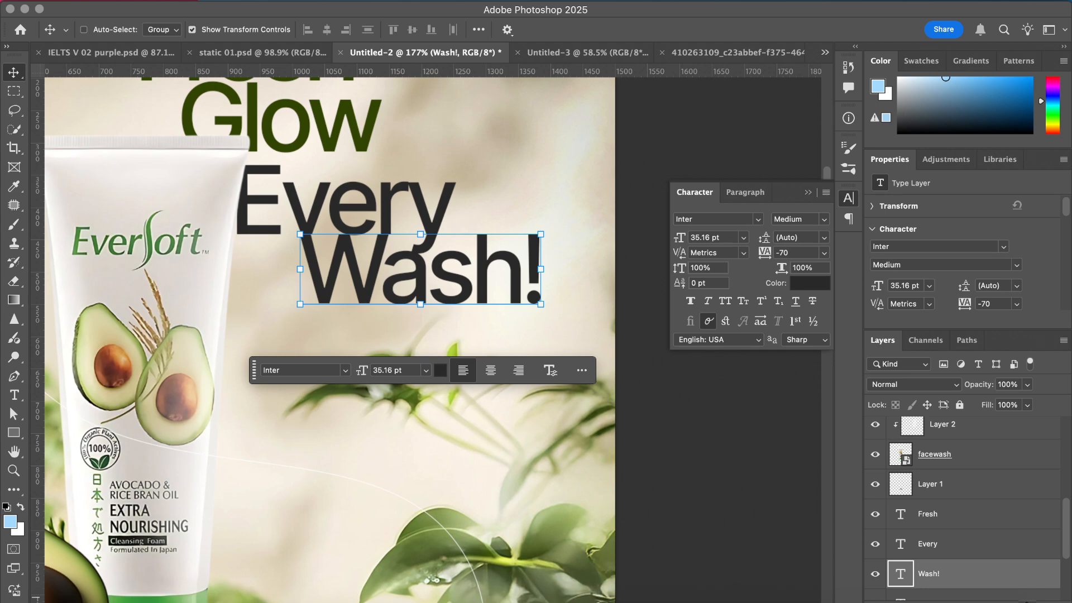
scroll(952, 479, down, 4)
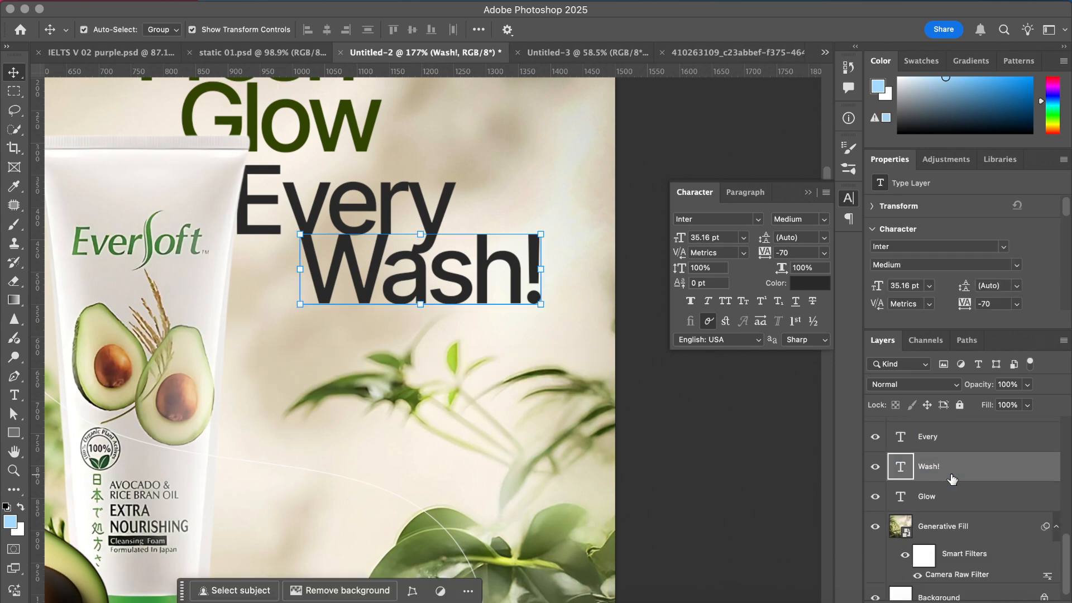
click(1005, 601)
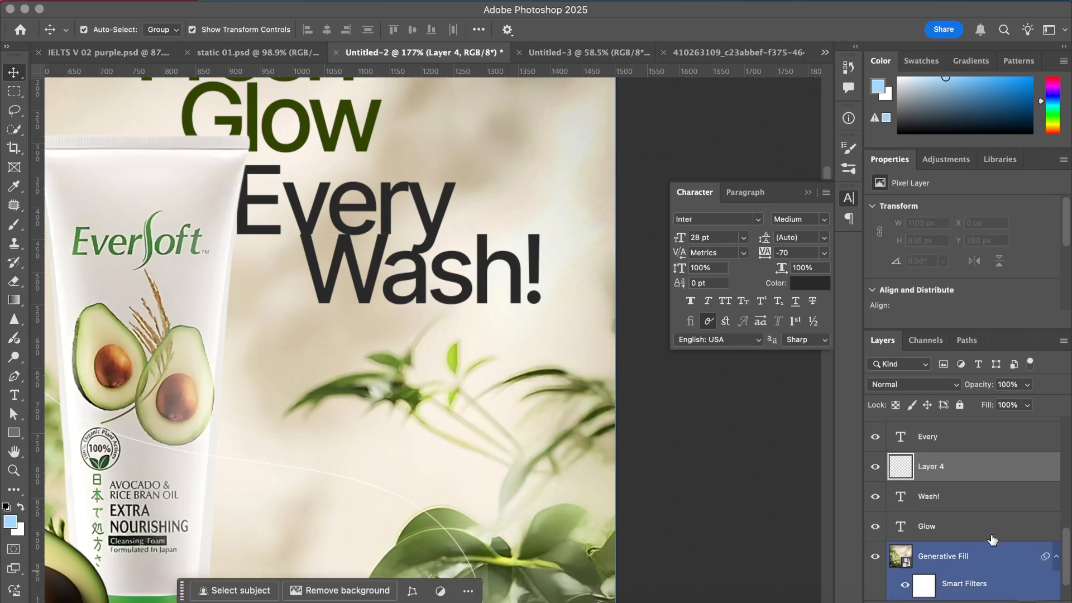
alt+click(909, 480)
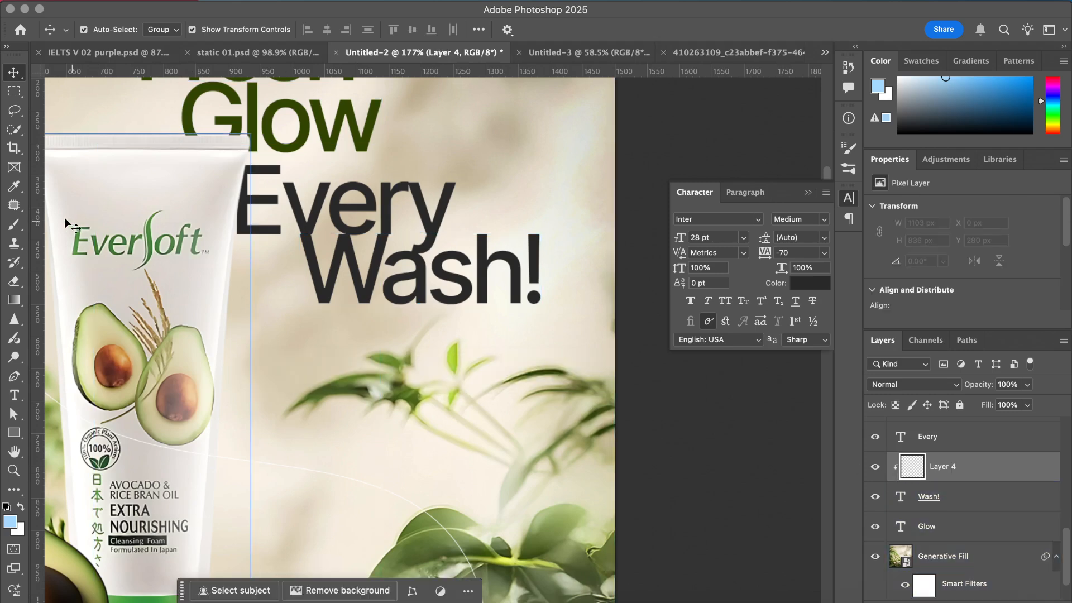
click(20, 224)
click(560, 233)
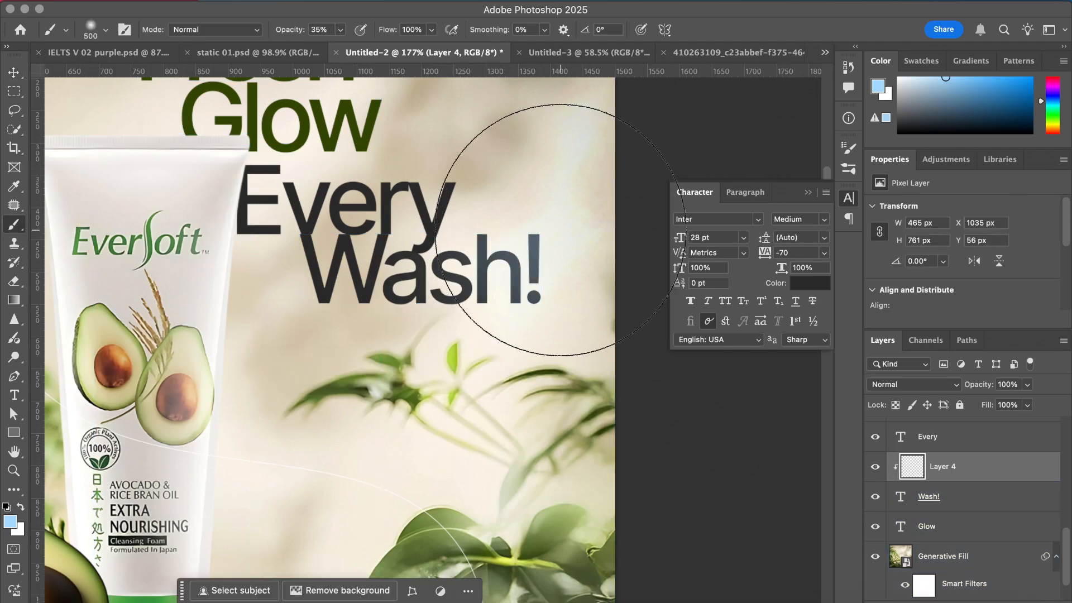
click(560, 230)
key(super+z)
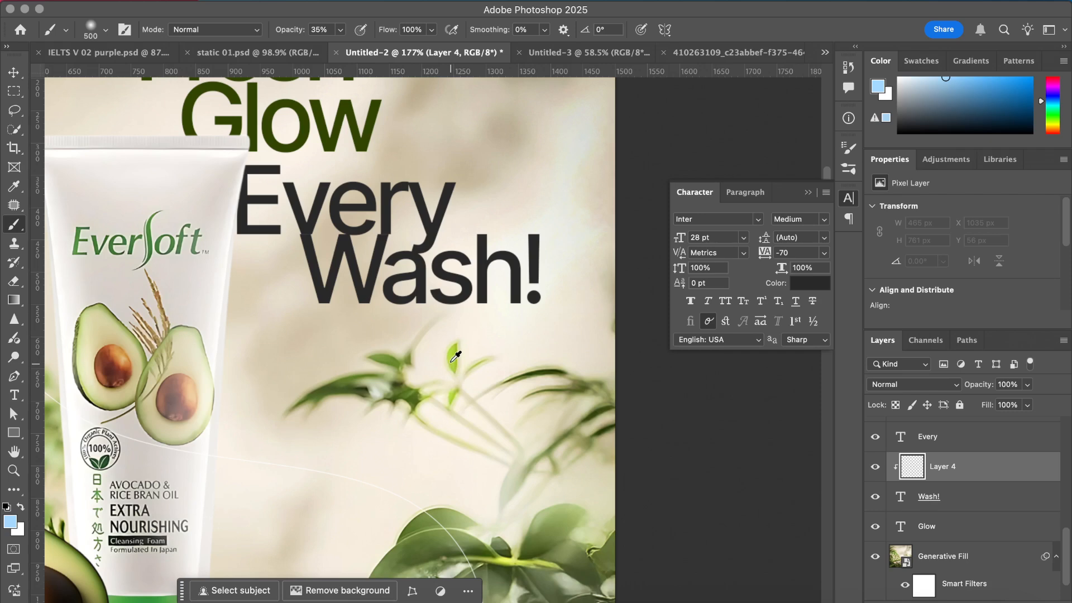
- Sample the bright green of the small leaf and brush it softly over the end of "Wash!" on the clipped layer
alt+click(456, 357)
drag(526, 239, 538, 216)
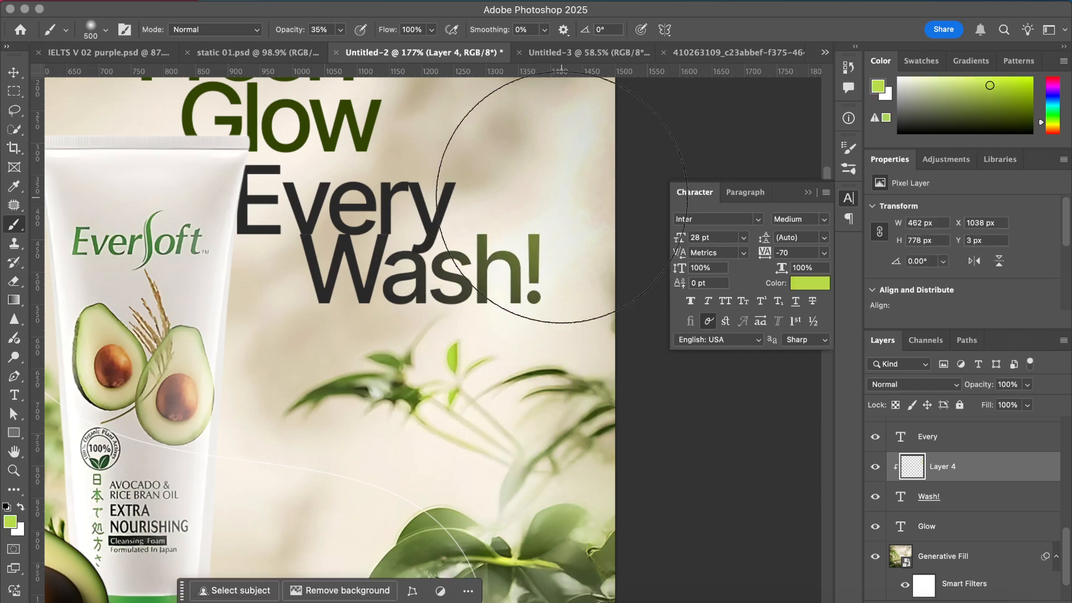
scroll(455, 311, up, 3)
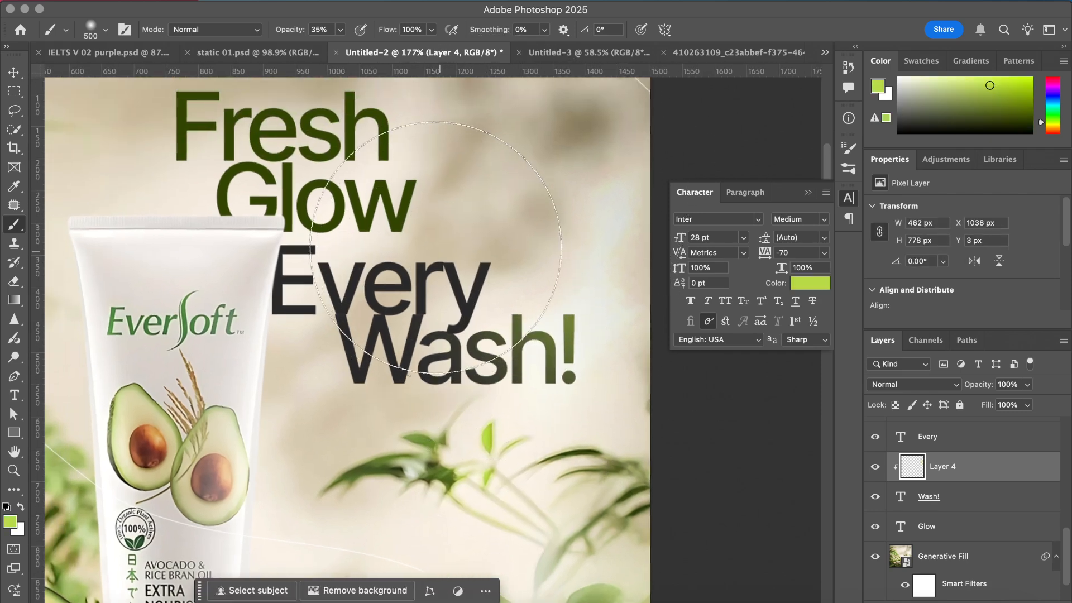
- Switch to the Move tool and select the "Fresh" text layer
scroll(436, 246, up, 3)
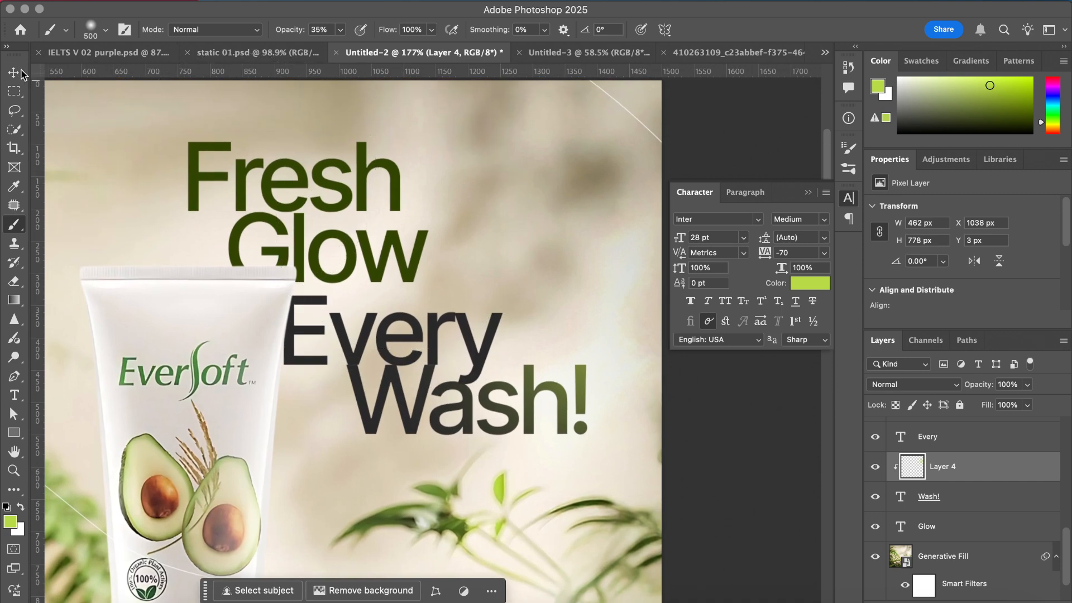
click(12, 73)
click(260, 177)
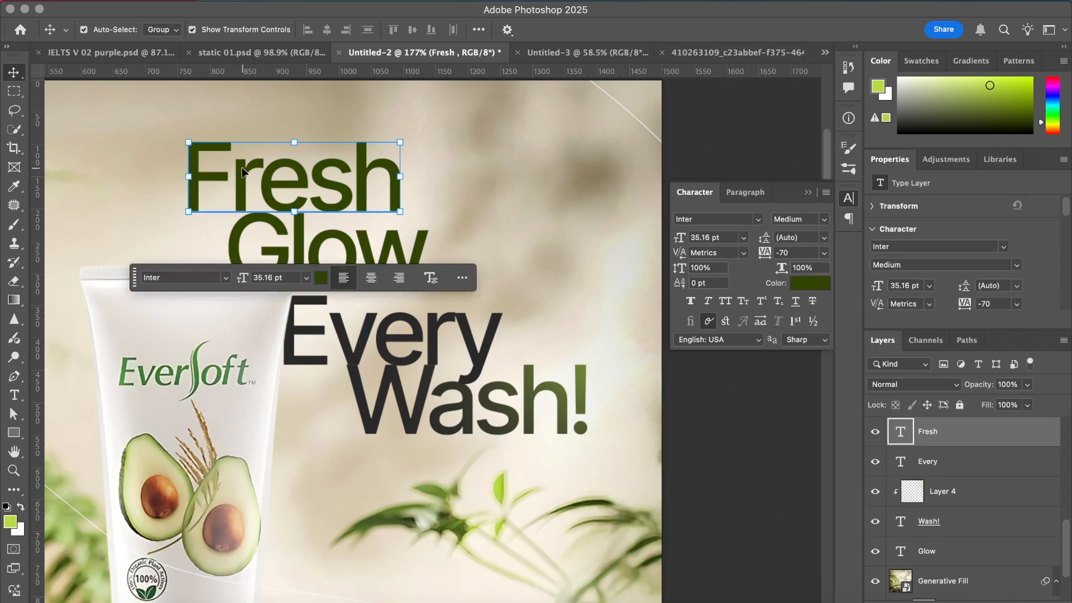
click(805, 285)
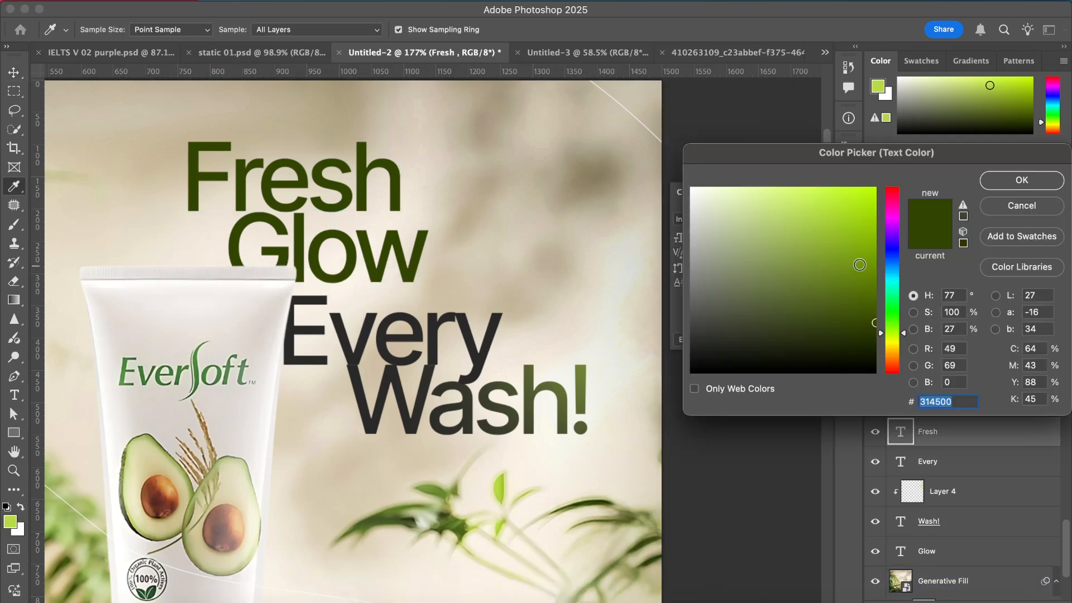
drag(860, 264, 860, 169)
mouse_move(850, 235)
mouse_down()
mouse_move(742, 182)
mouse_move(761, 237)
mouse_move(835, 302)
mouse_move(888, 310)
mouse_up()
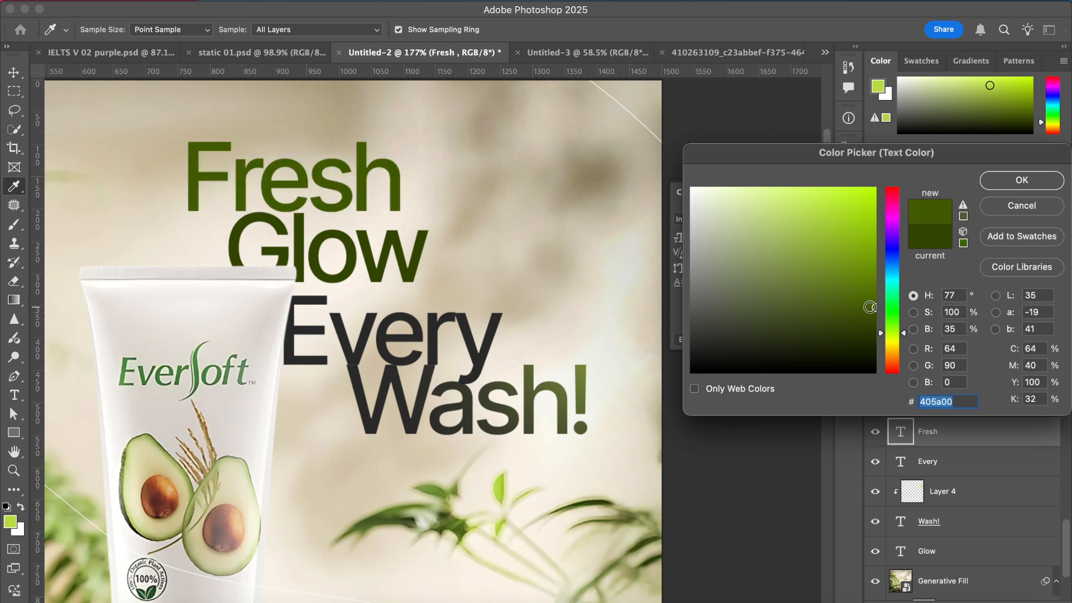
click(1019, 206)
key(v)
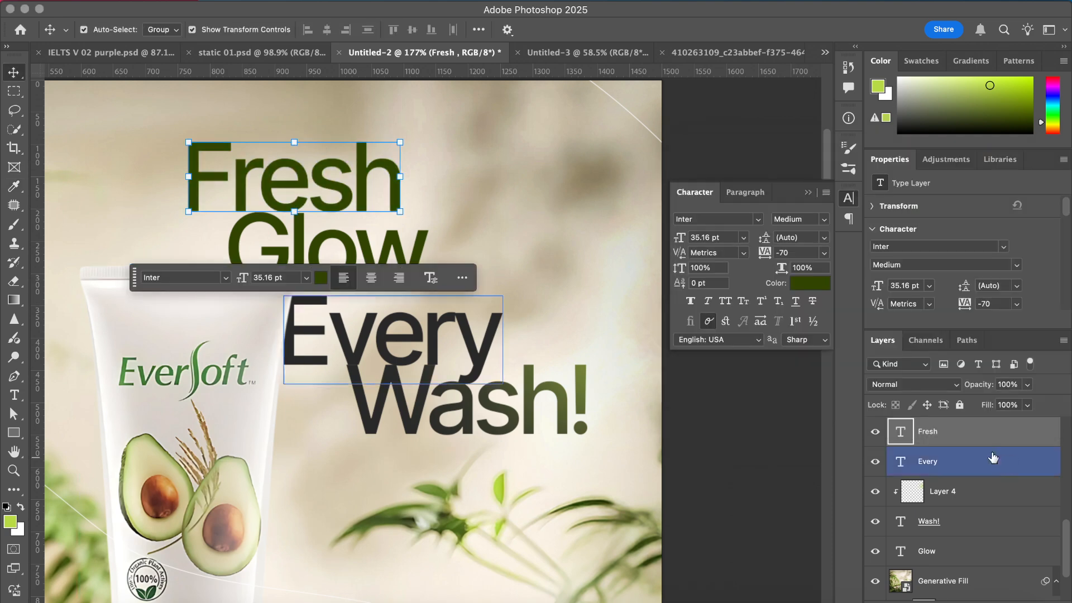
right_click(991, 445)
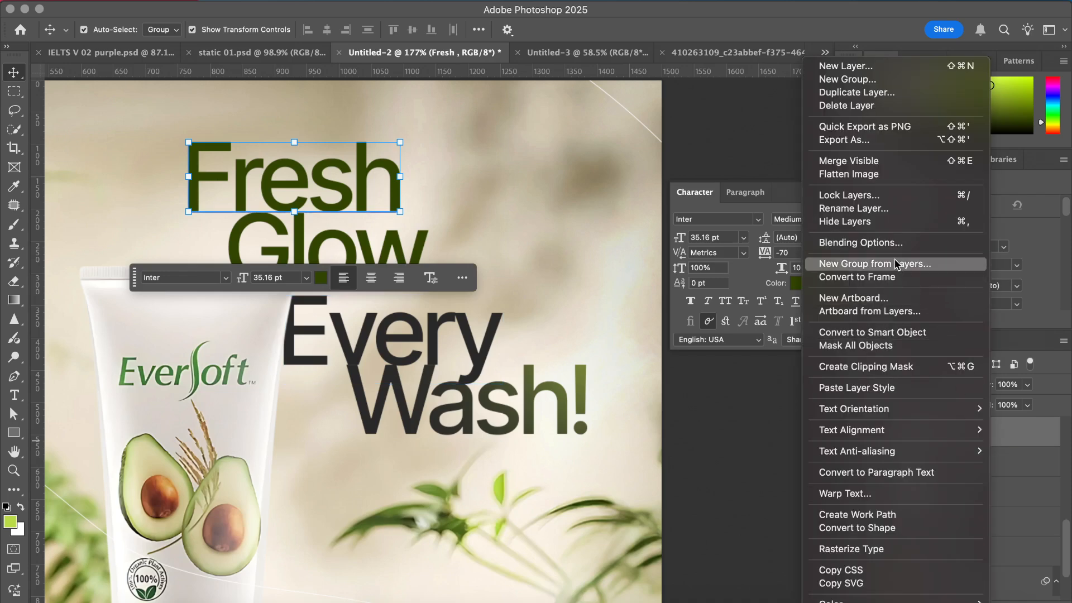
click(888, 245)
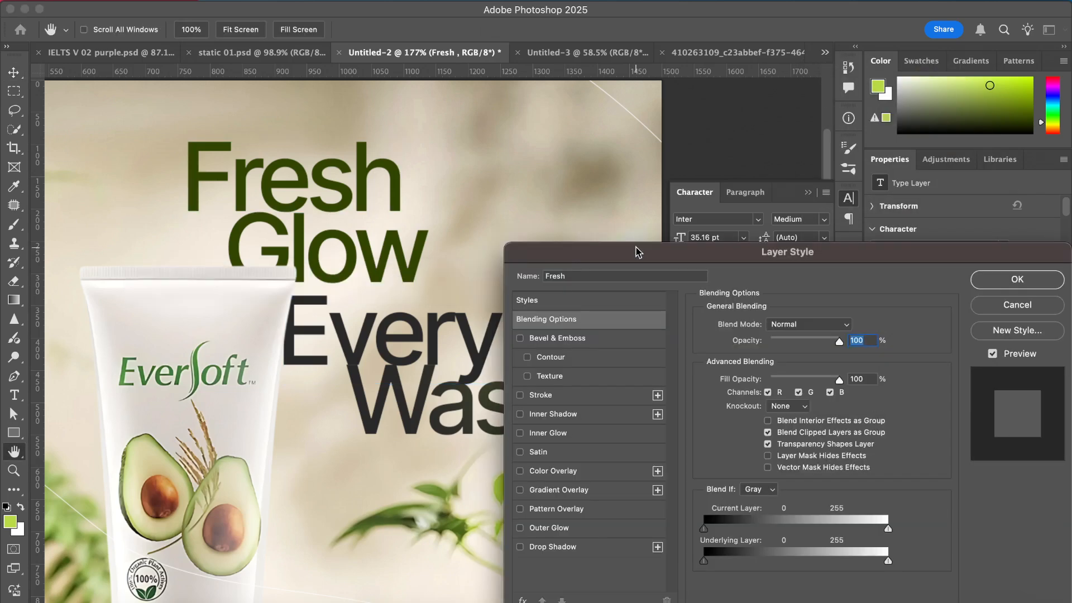
click(579, 489)
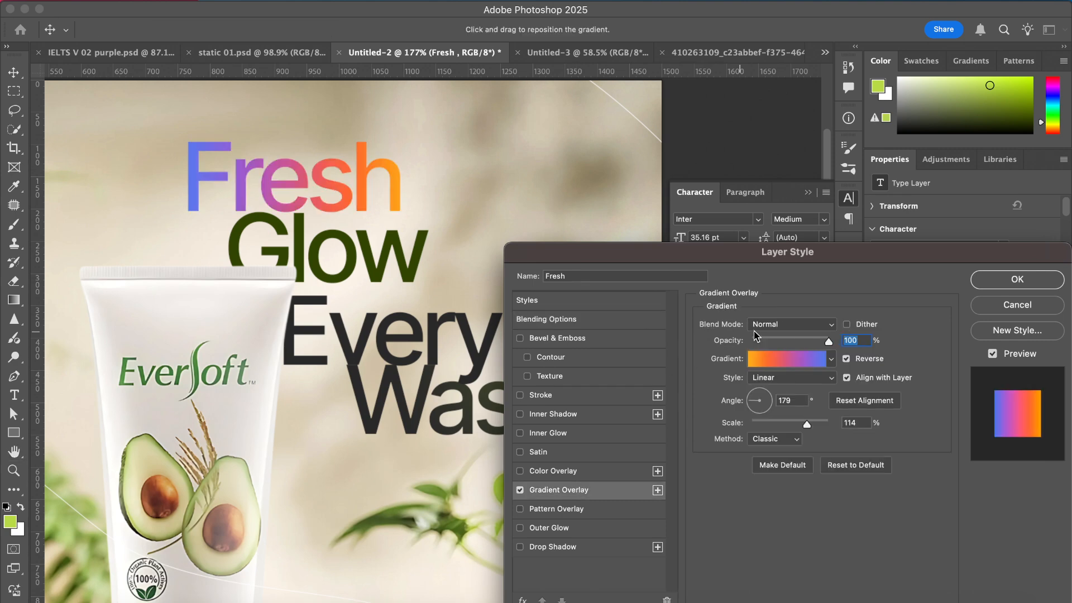
click(784, 378)
click(779, 378)
click(775, 357)
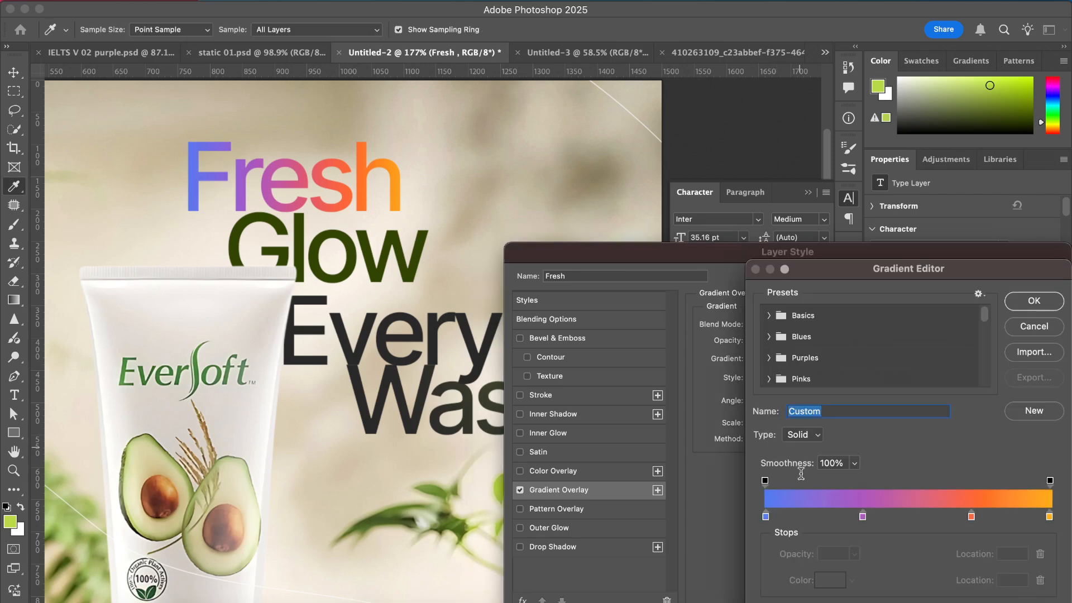
click(1032, 330)
click(1019, 305)
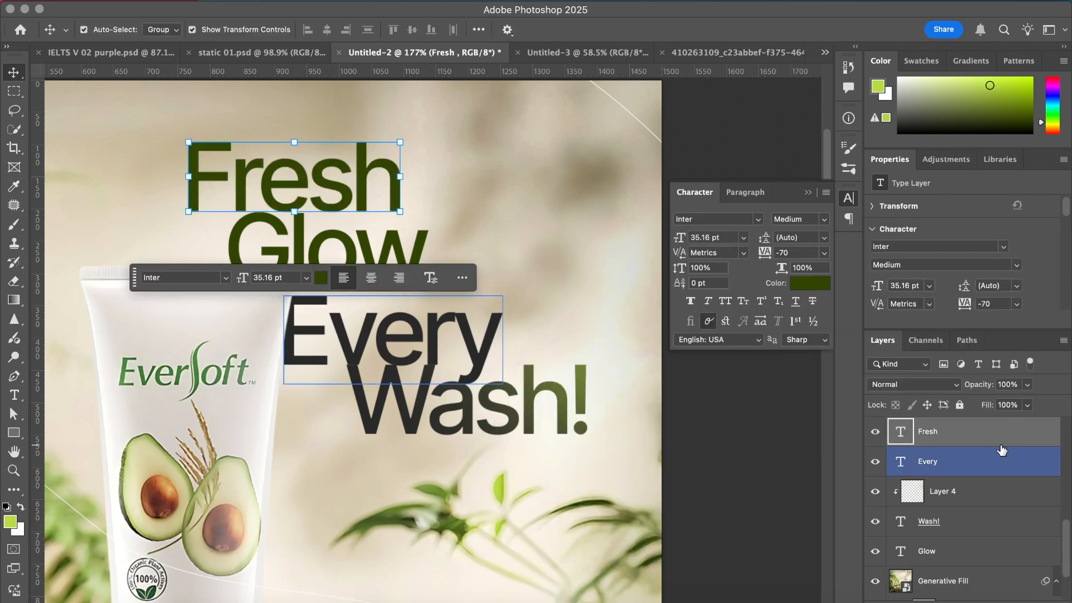
- Create a new layer clipped to the "Fresh" text and activate the Brush tool
key(super+shift+alt+n)
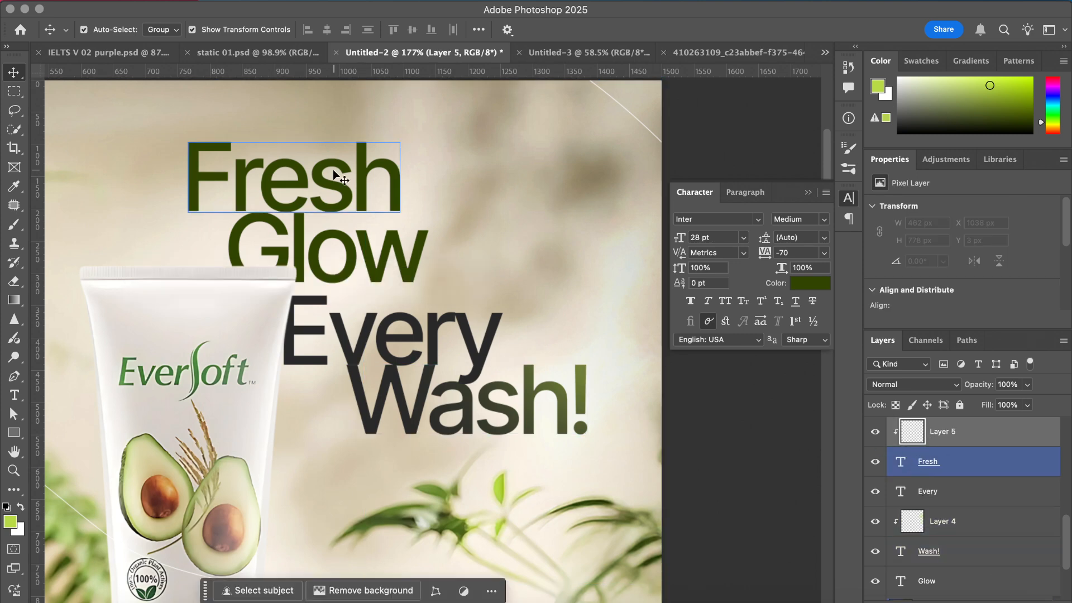
click(14, 224)
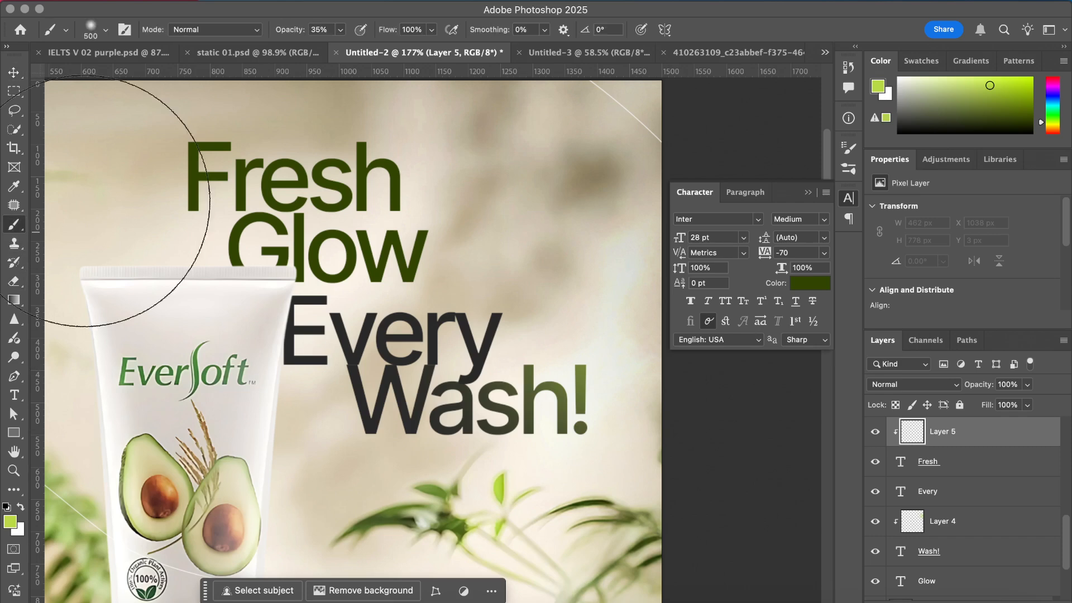
- Brush soft bright green over the upper part of "Fresh" on its clipped layer
click(292, 119)
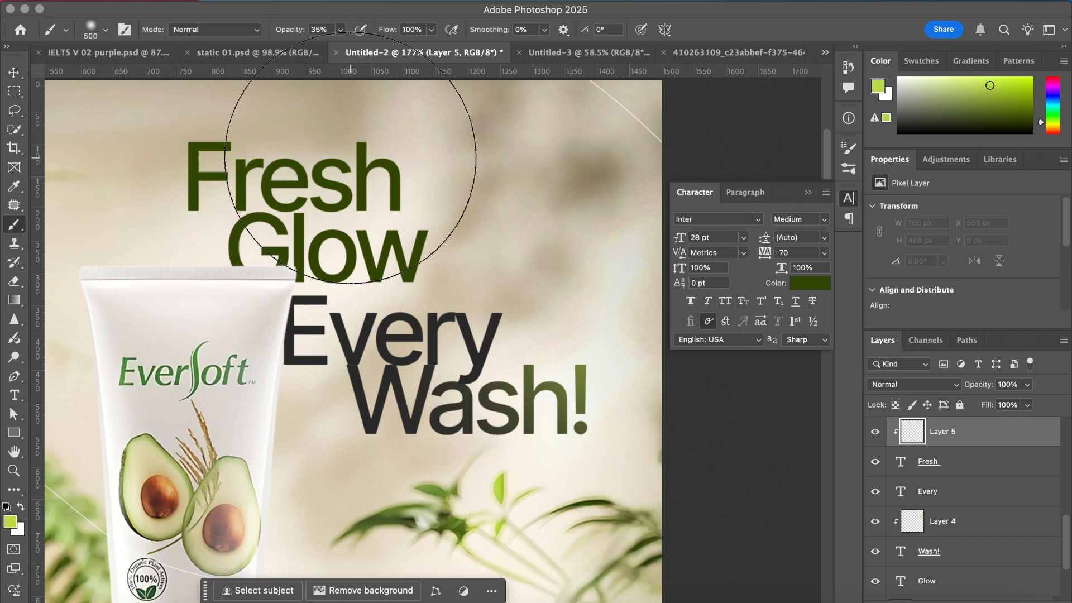
scroll(311, 119, up, 3)
scroll(311, 119, left, 1)
click(363, 148)
click(363, 148)
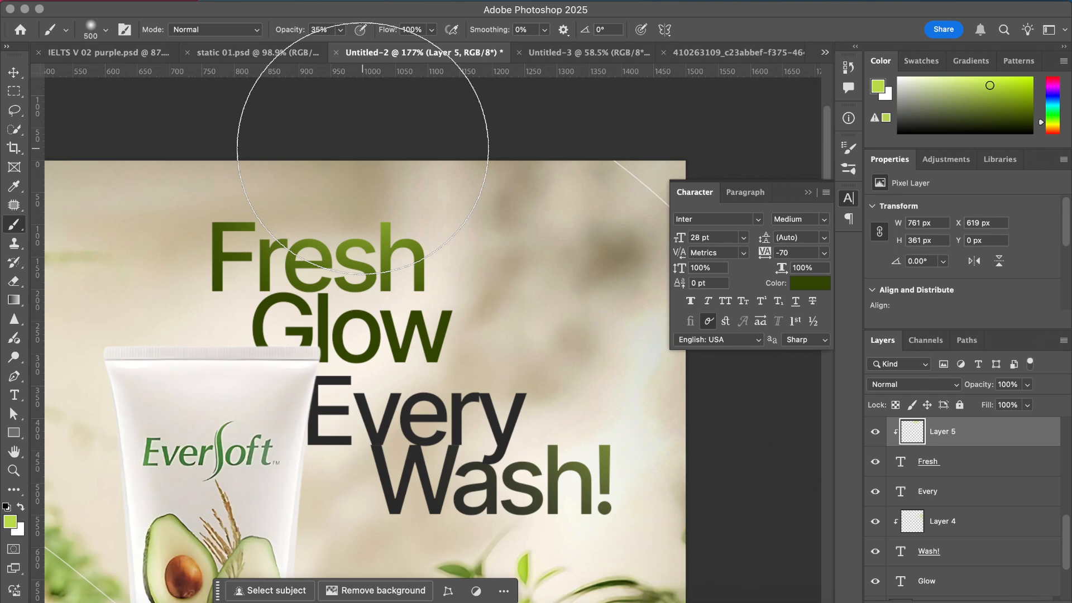
scroll(311, 239, down, 3)
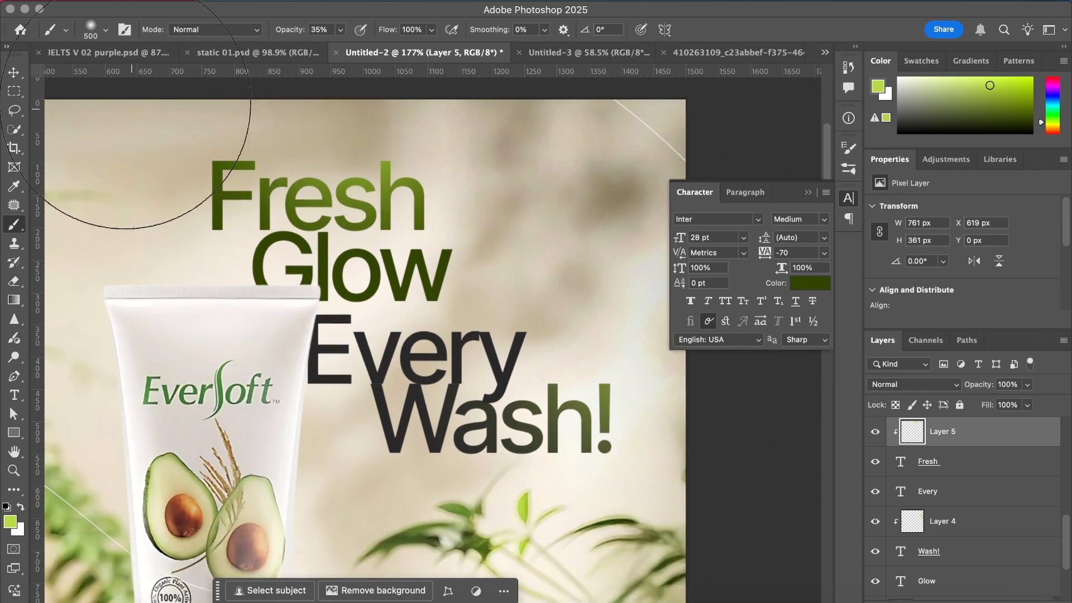
- Switch to the Move tool, review the headline within the whole composition and deselect the layer
click(13, 73)
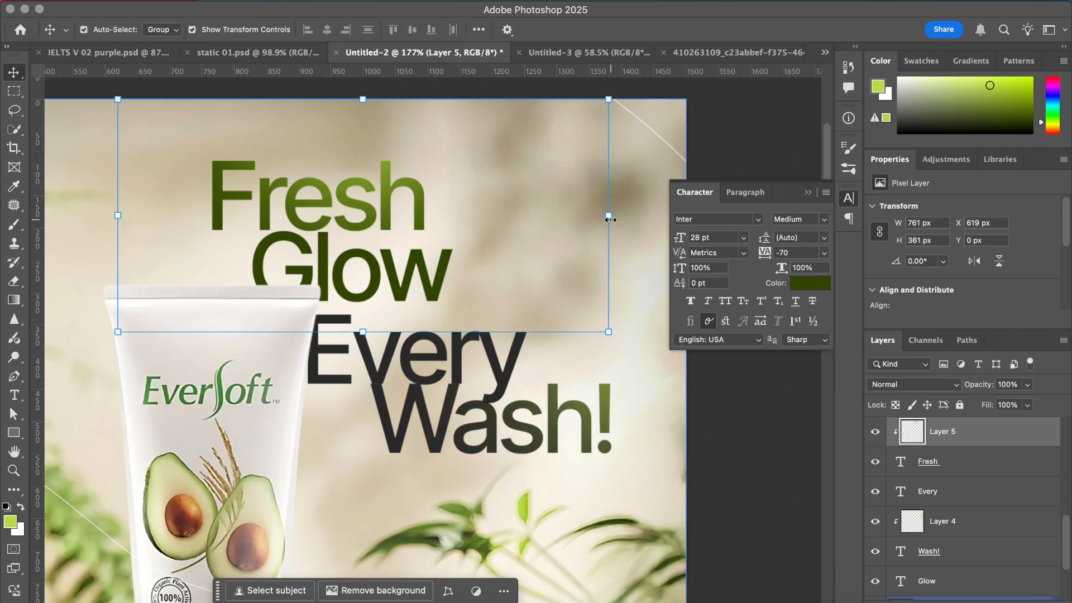
scroll(458, 329, down, 3)
scroll(457, 329, down, 5)
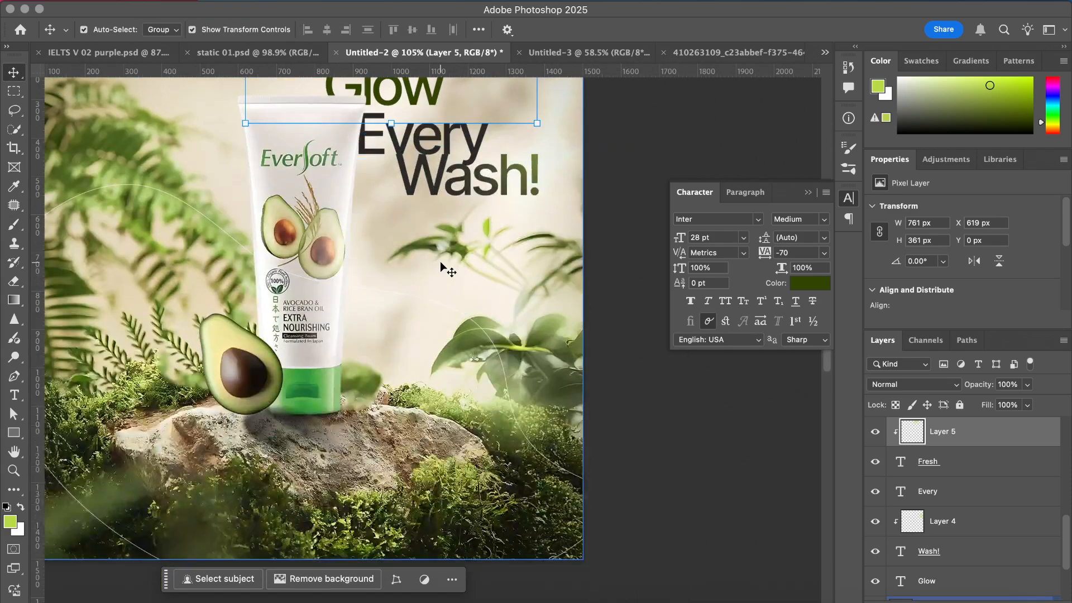
scroll(441, 268, up, 2)
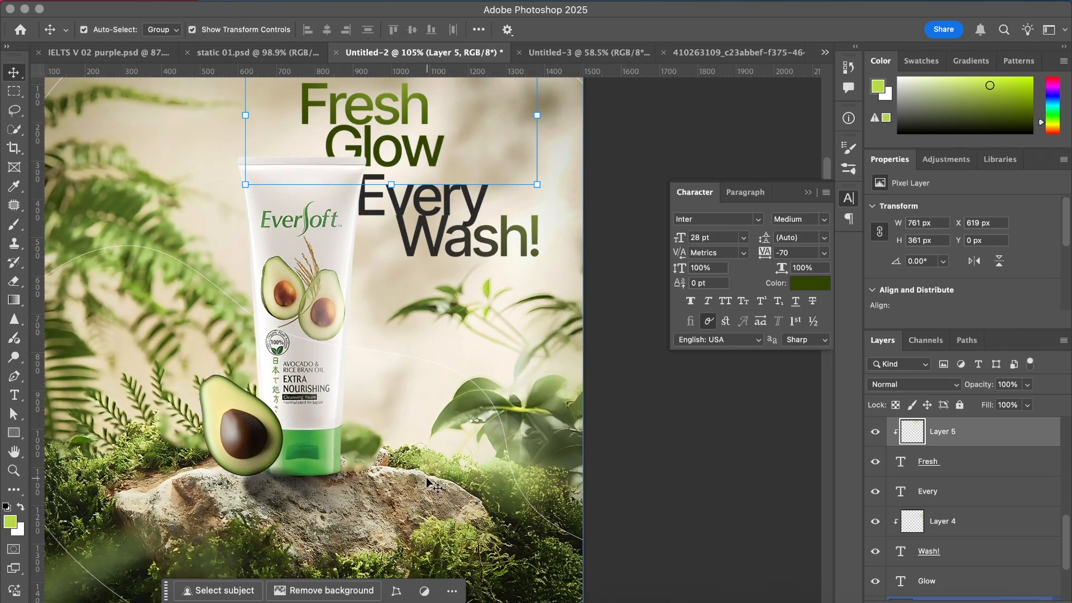
scroll(500, 179, up, 3)
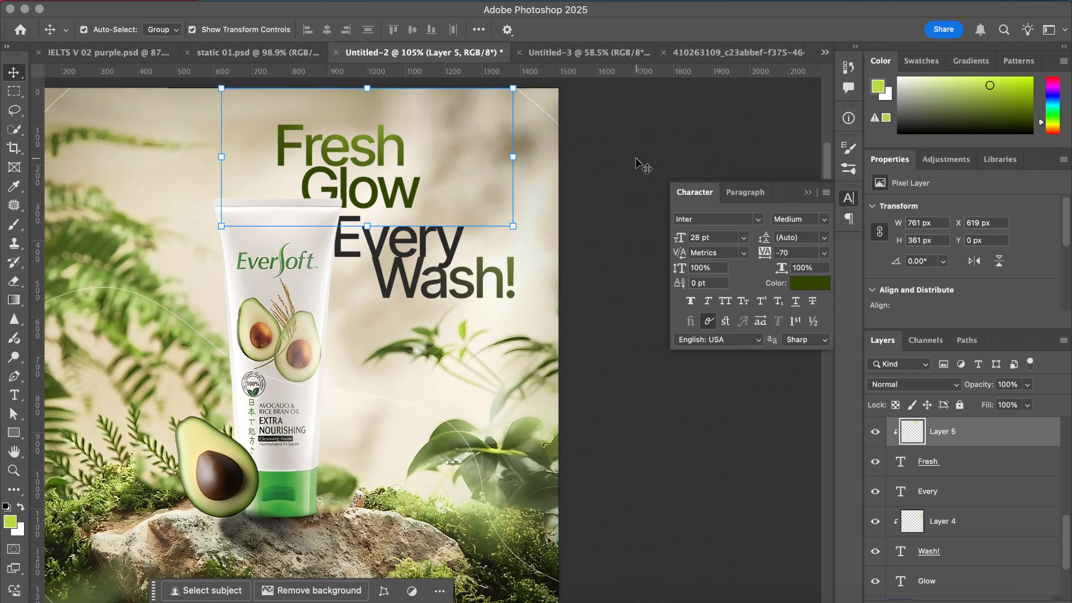
click(636, 158)
scroll(620, 162, up, 2)
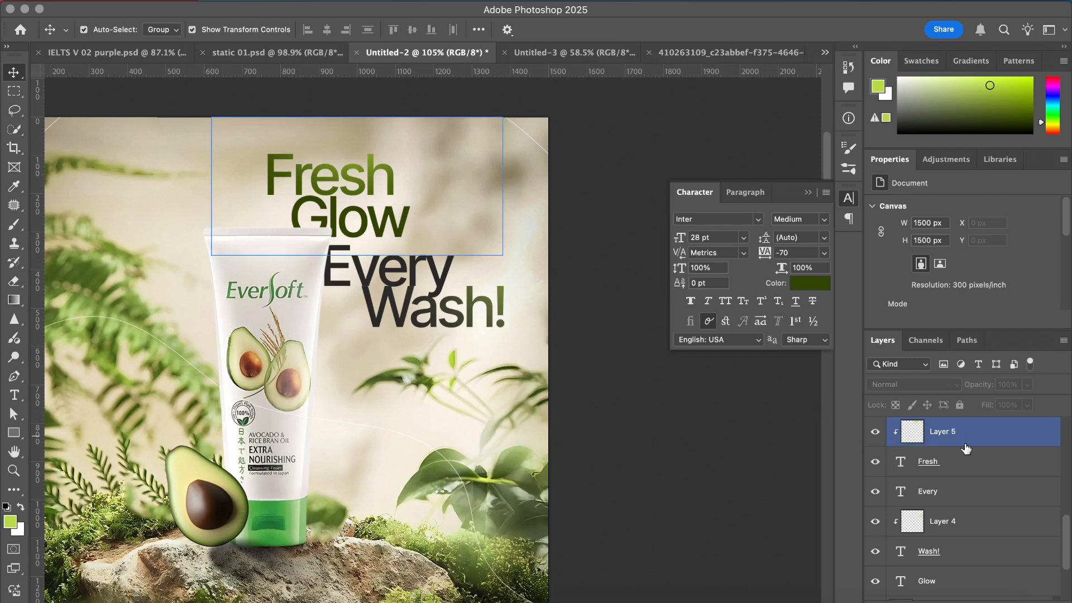
- Create a new layer above "Object copy" at the top of the layer stack and activate the Brush tool
scroll(962, 456, up, 5)
scroll(962, 457, up, 1)
click(944, 431)
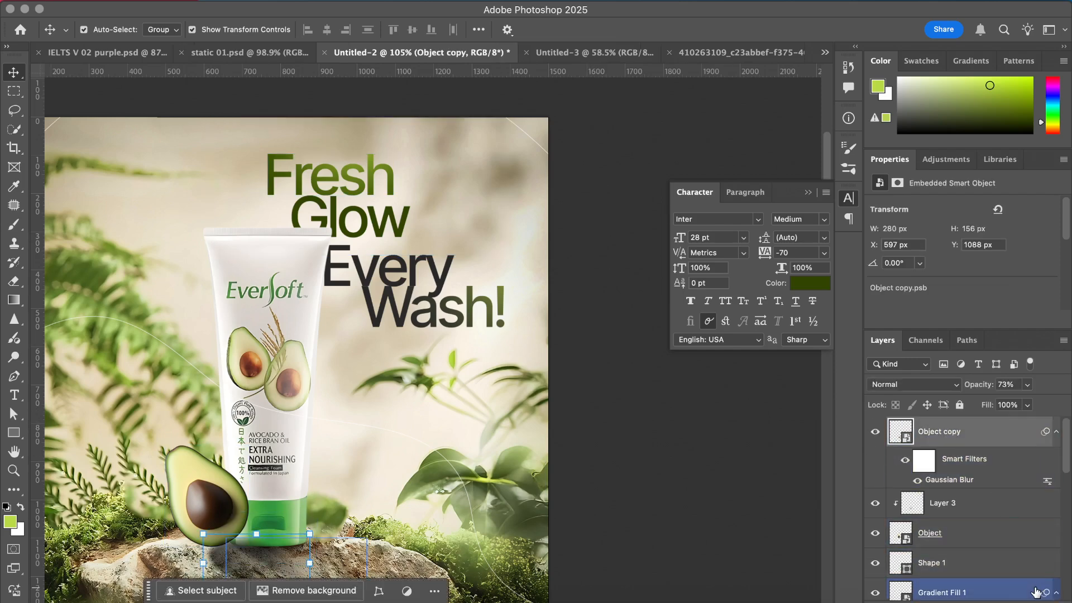
click(1027, 602)
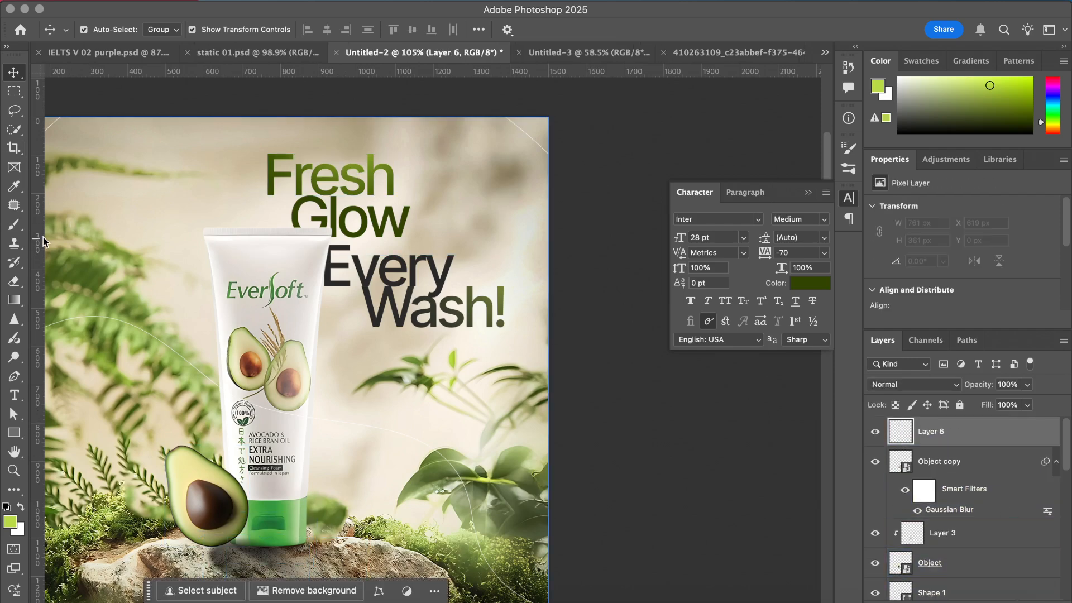
click(14, 224)
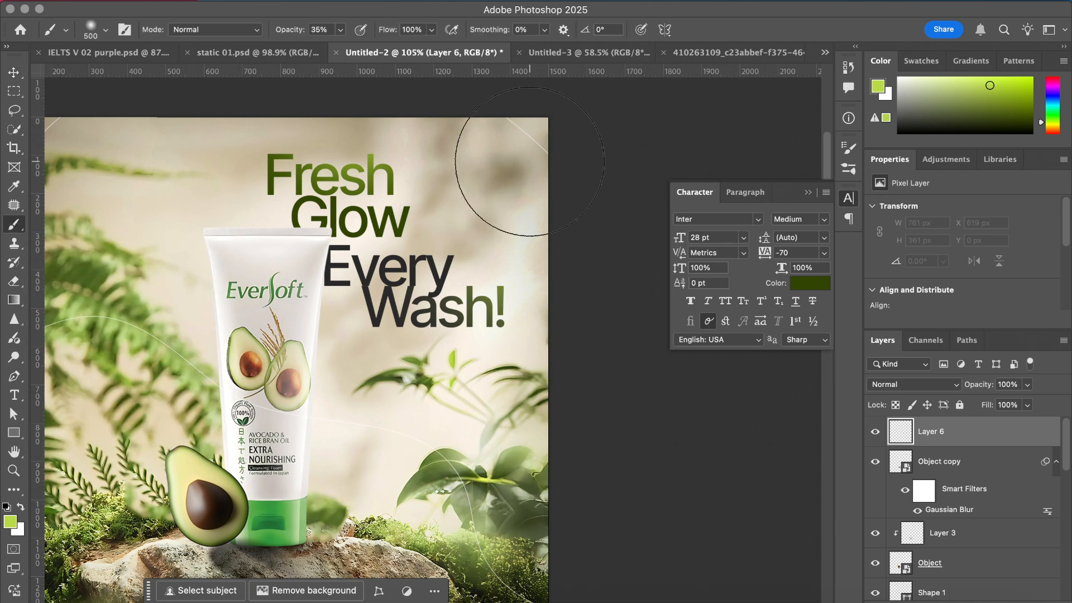
- Enlarge the soft brush to 1100 px, then 1300 px, and paint a faint bright green glow over the image's upper-right corner
key(bracketright)
key(bracketright)
key(bracketright)
key(bracketright)
key(bracketright)
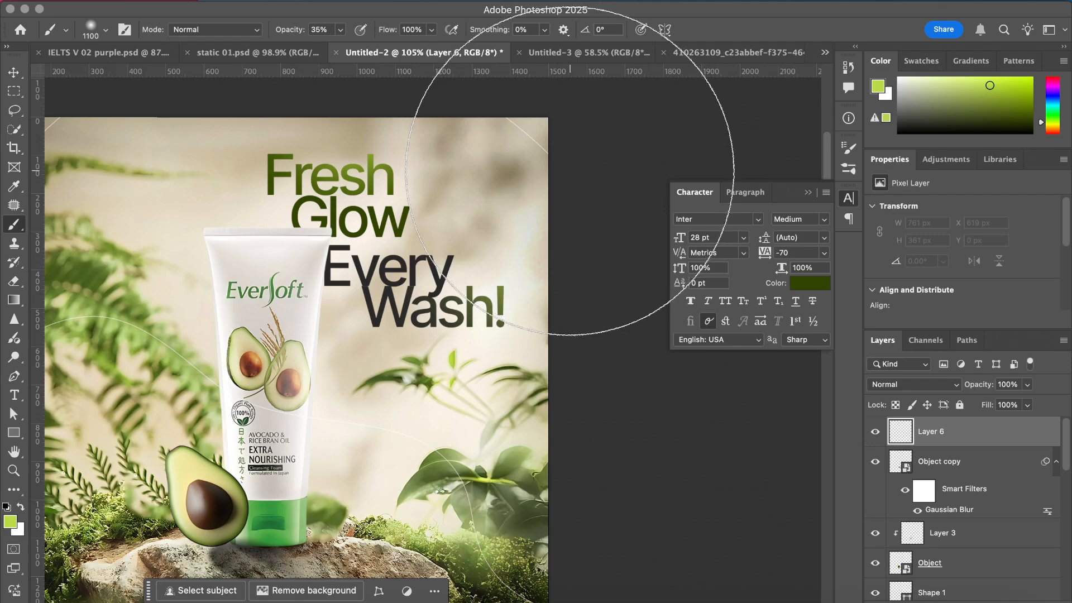
click(573, 168)
scroll(564, 277, down, 5)
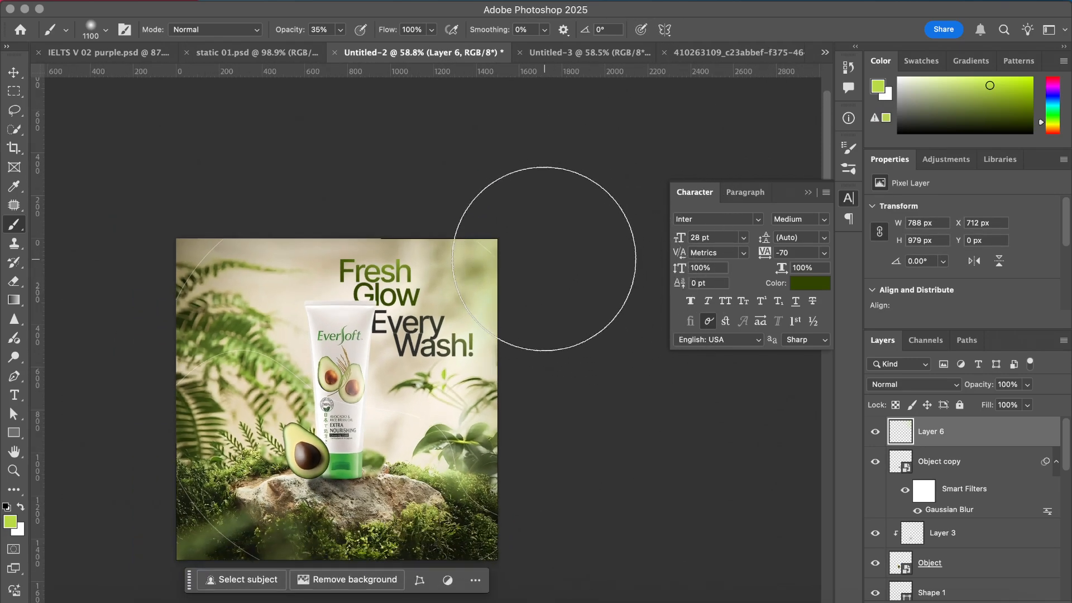
key(bracketright)
key(bracketright)
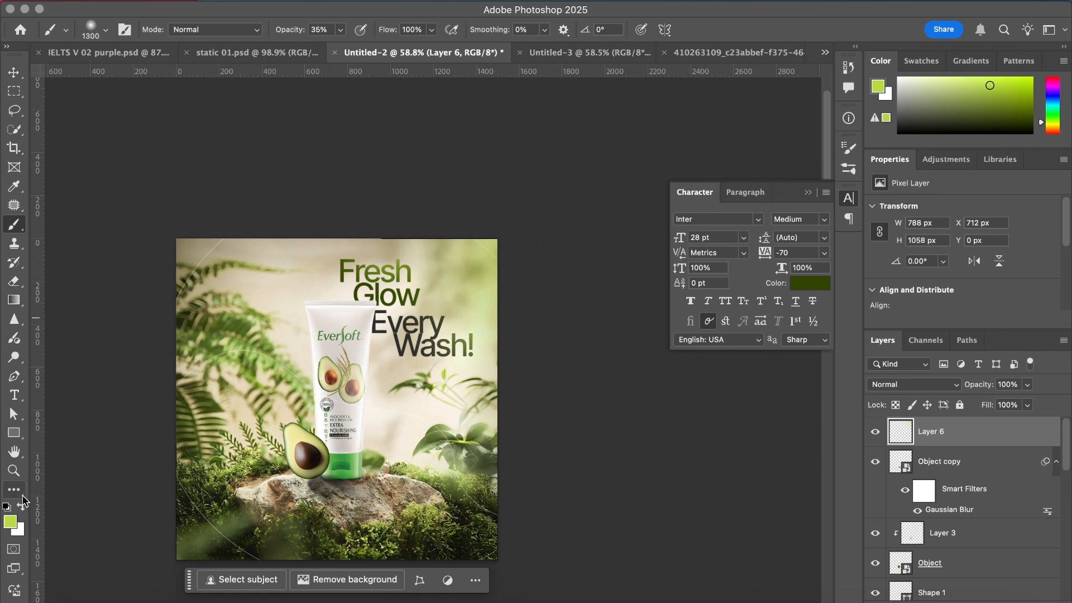
- Swap the foreground colour to white, reduce the brush to 900 px and paint a soft white glow over the image's upper-right corner
click(21, 508)
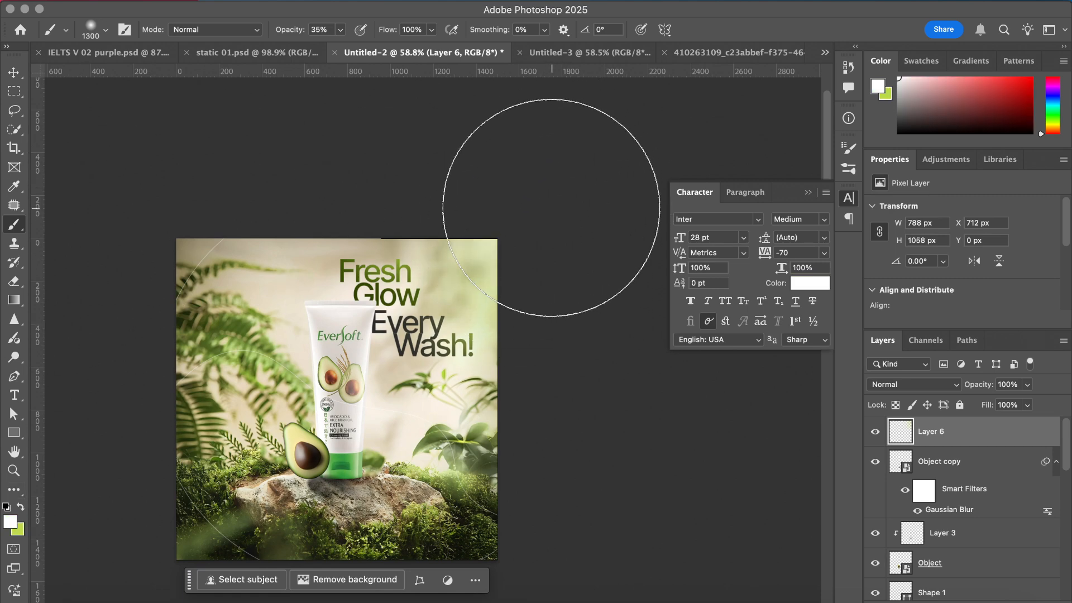
key(bracketleft)
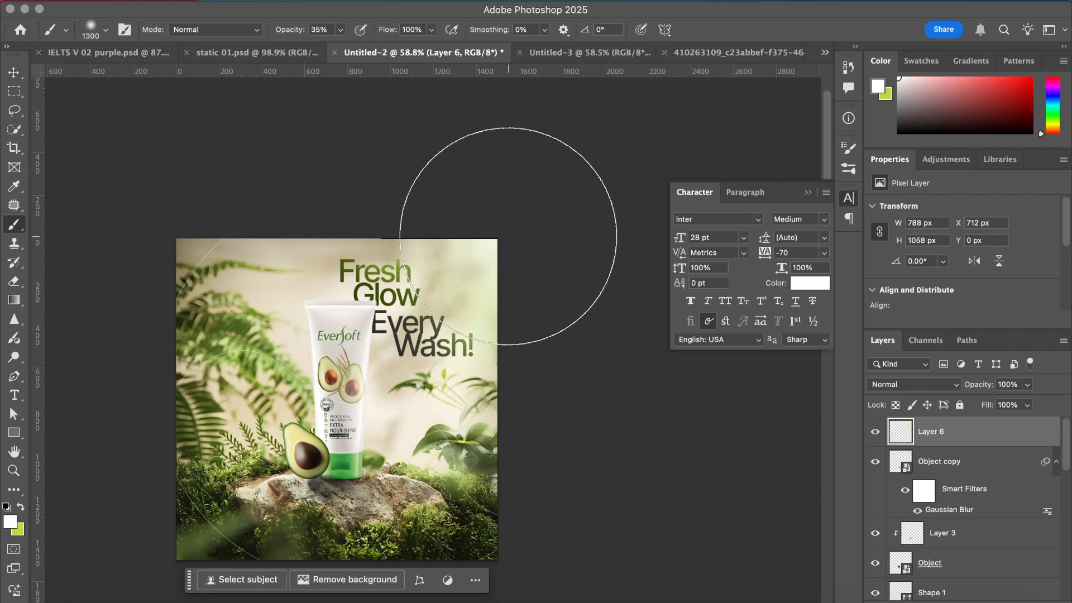
scroll(498, 192, up, 2)
key(bracketleft)
key(bracketleft)
key(bracketleft)
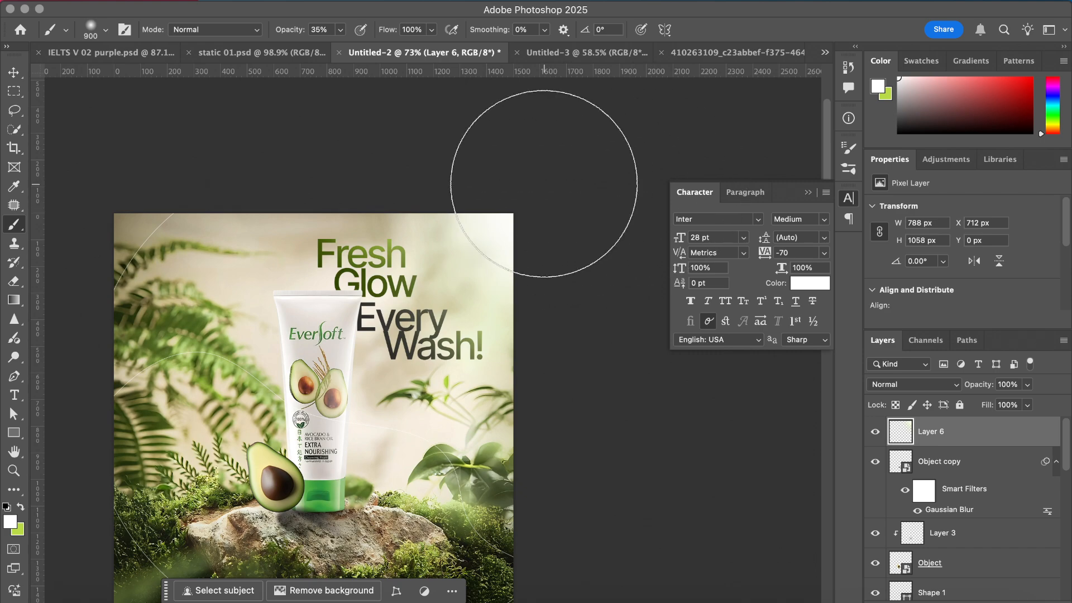
scroll(519, 168, up, 3)
scroll(544, 183, down, 3)
scroll(545, 183, down, 5)
scroll(544, 183, left, 5)
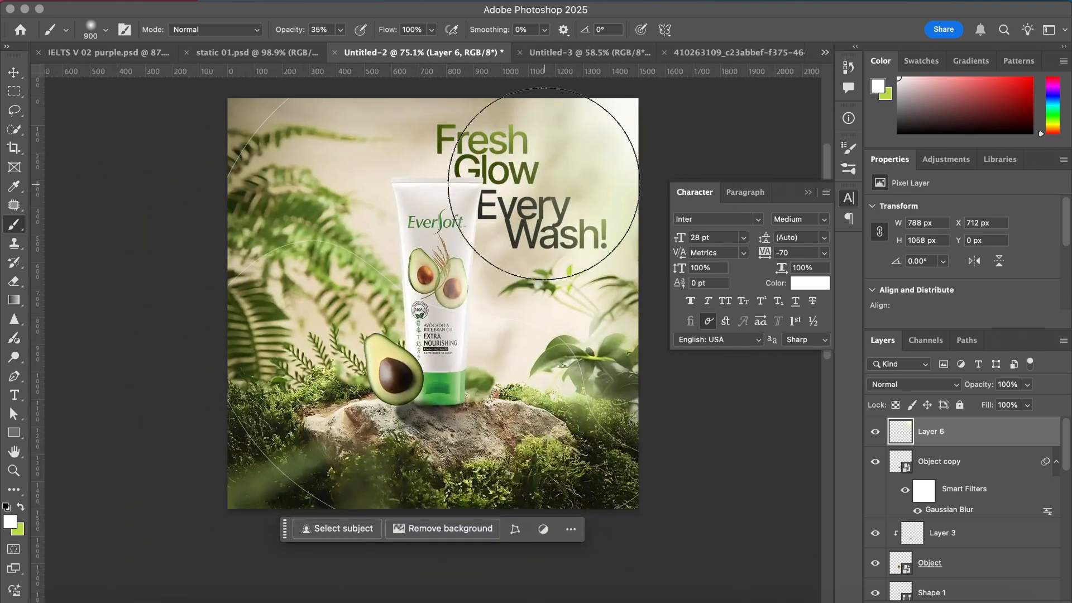
scroll(431, 240, right, 3)
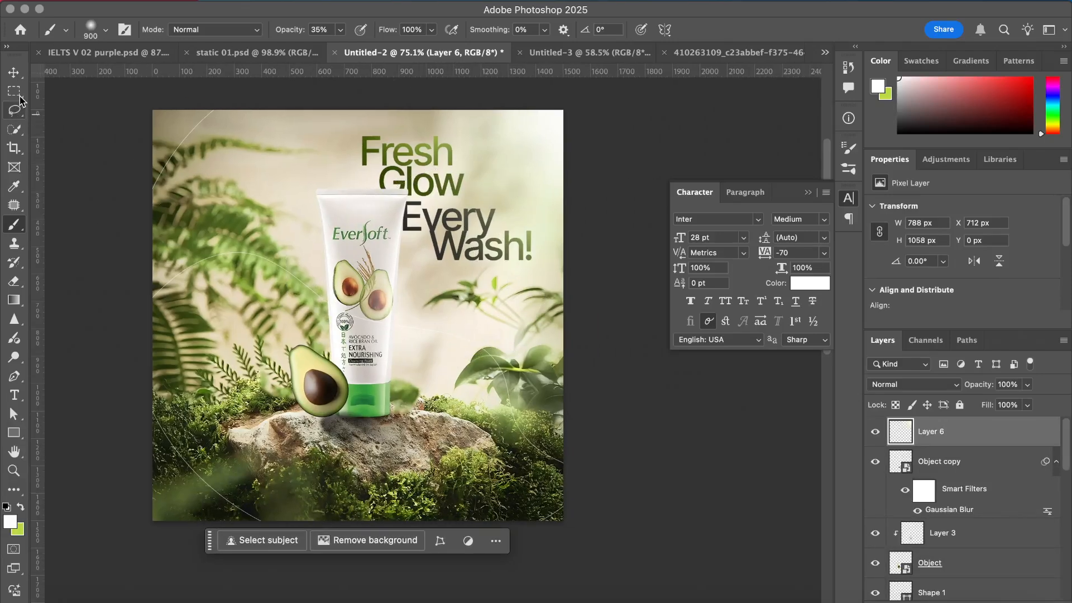
- Switch to the Move tool, then select and lock the glow layer "Layer 6"
click(15, 74)
click(99, 125)
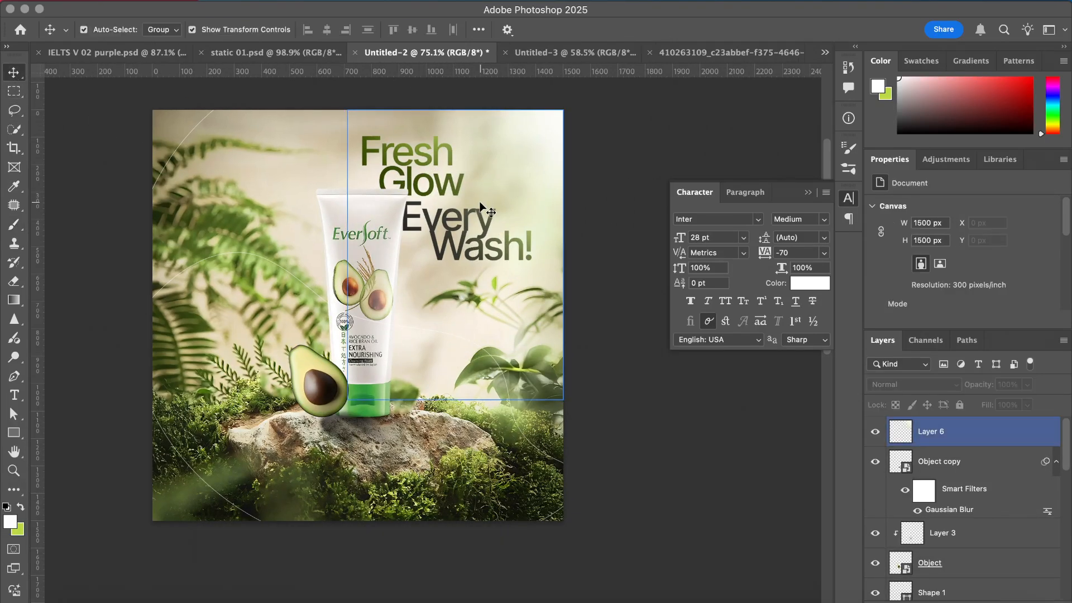
scroll(481, 207, up, 3)
scroll(485, 209, up, 1)
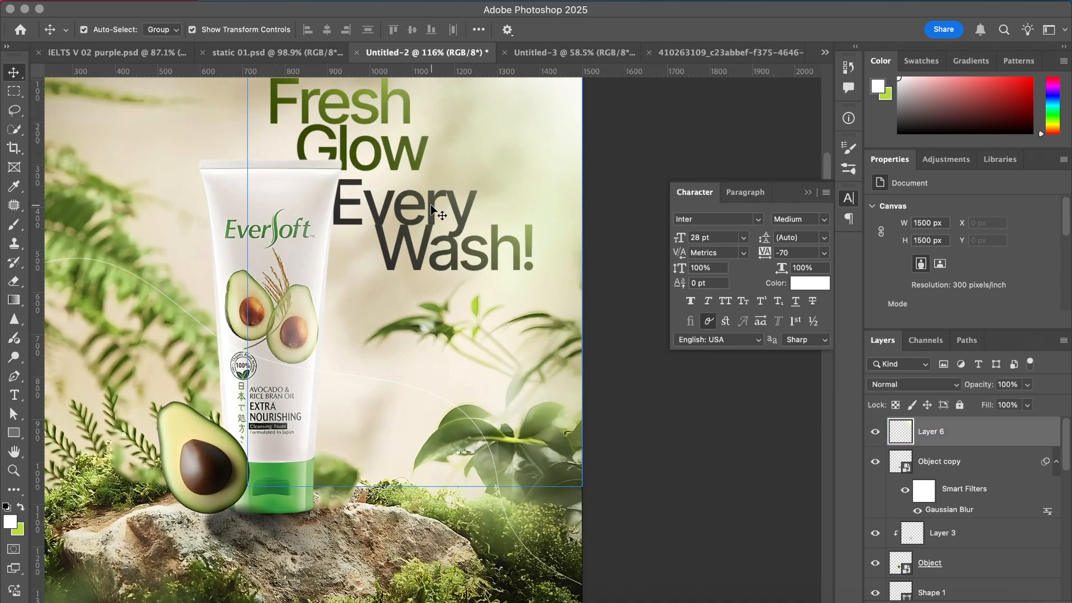
click(426, 221)
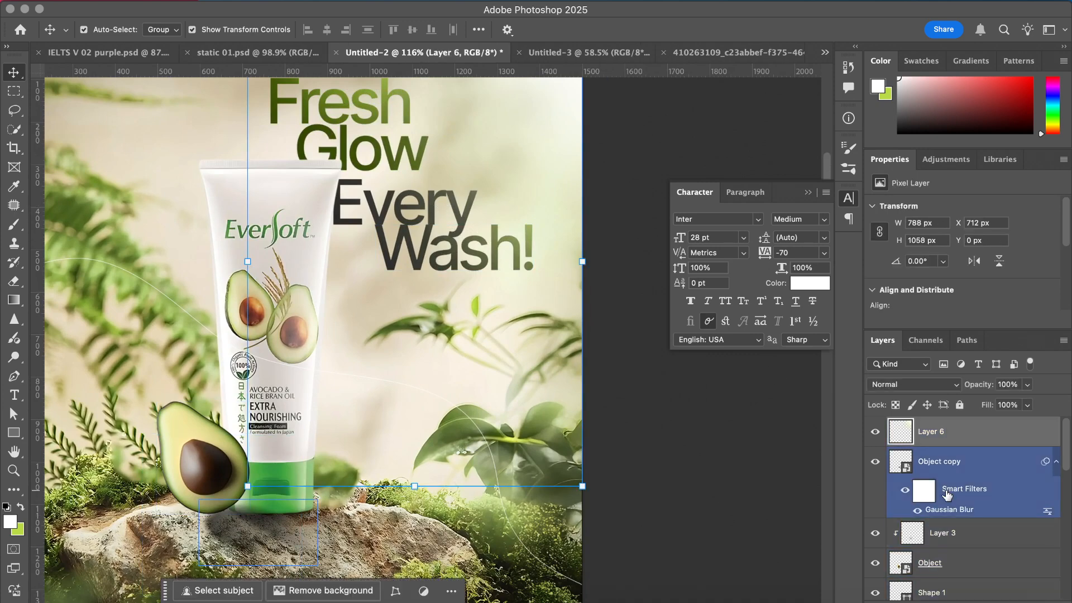
scroll(947, 496, down, 10)
scroll(947, 495, up, 10)
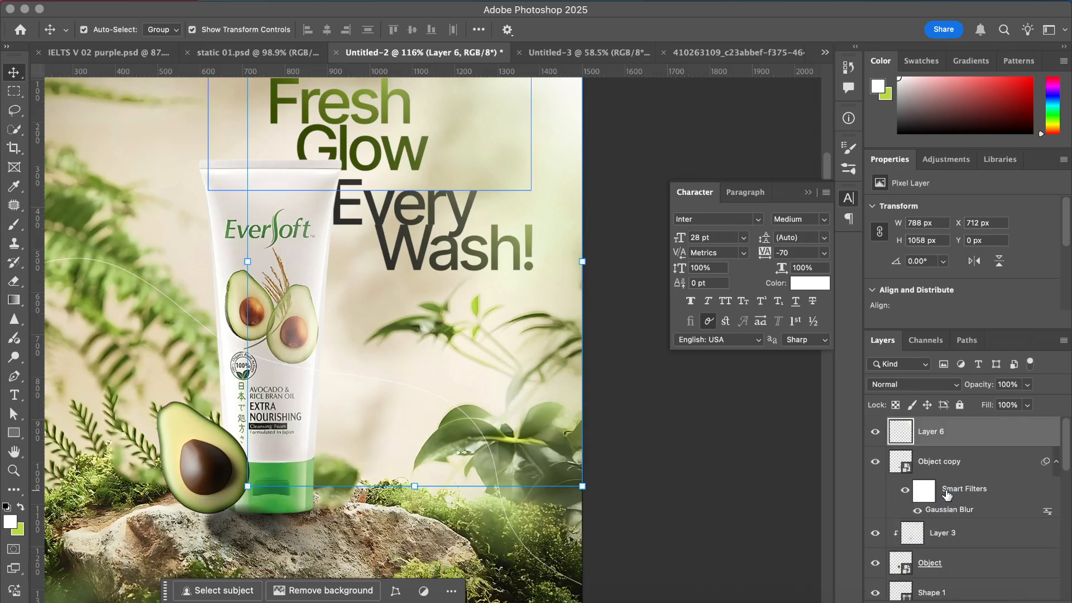
click(437, 203)
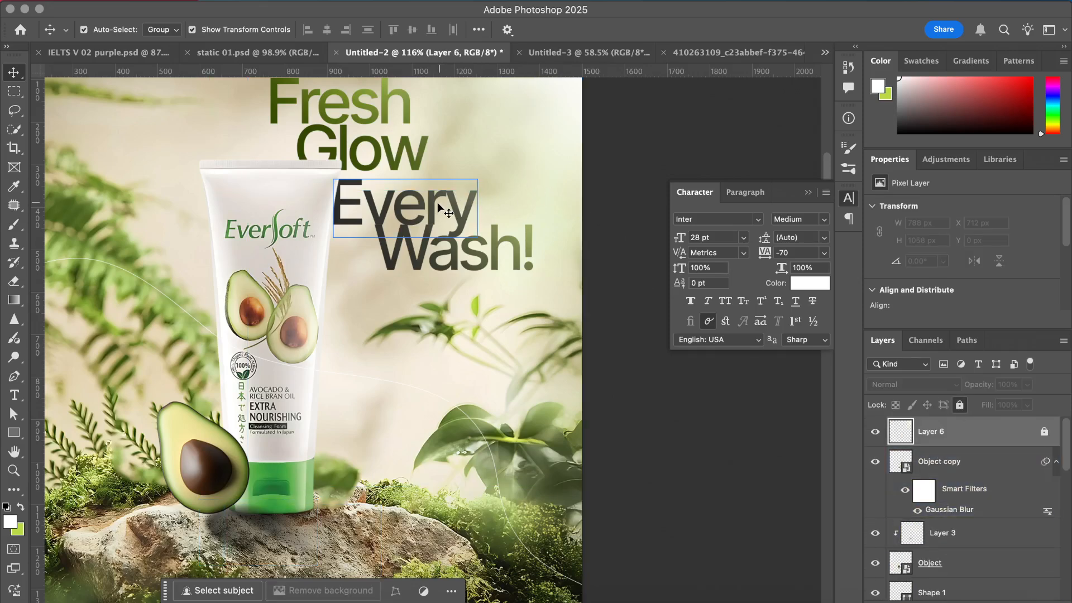
- Scale the "Every" text to about 155% and place it beside the tube, just below "Glow"
drag(479, 212, 561, 219)
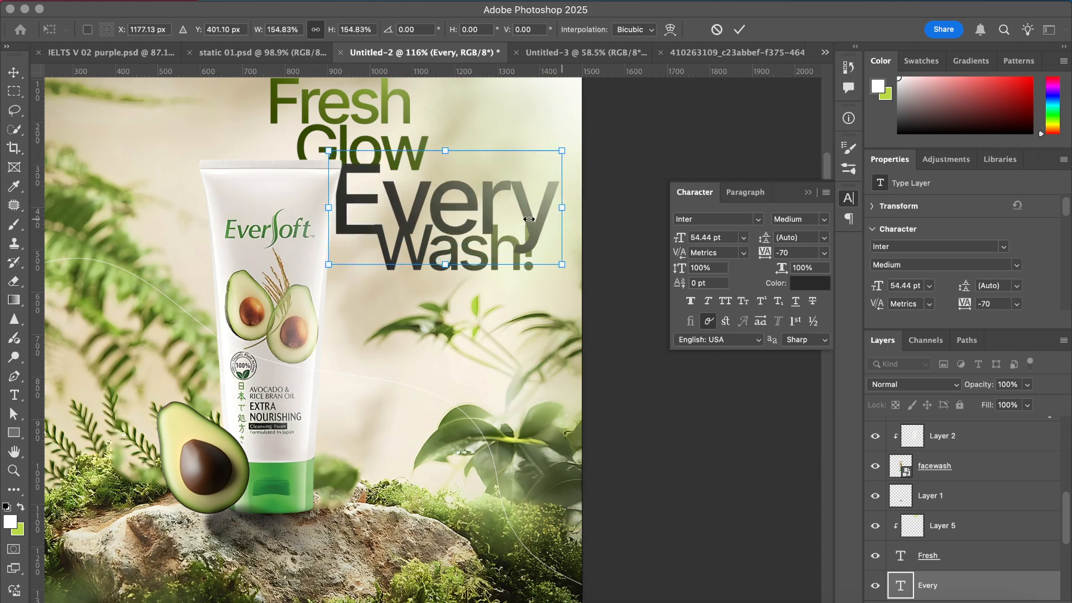
mouse_move(478, 189)
mouse_down()
mouse_move(467, 203)
mouse_move(495, 200)
mouse_move(485, 198)
mouse_up()
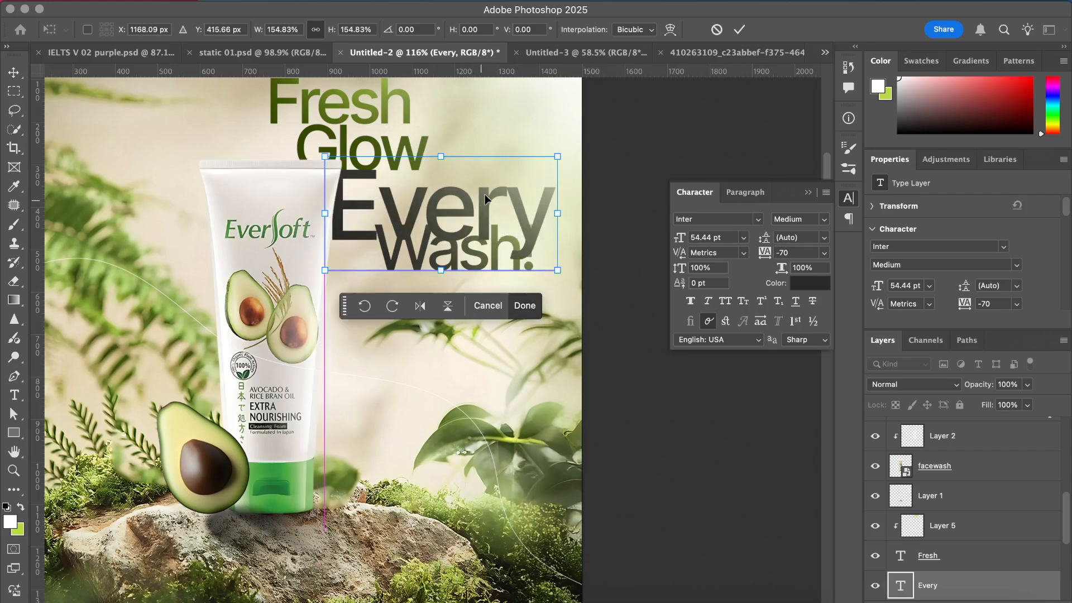
click(742, 32)
- Select "Wash!" together with its clipped "Layer 4", and move both down and slightly left, beneath the enlarged "Every"
scroll(981, 537, down, 2)
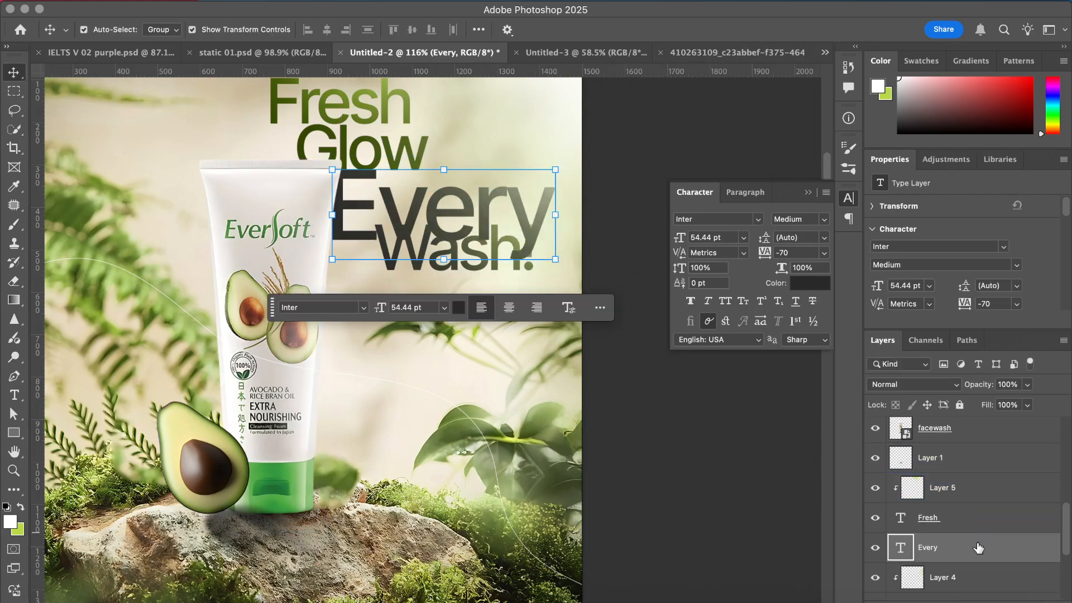
scroll(974, 525, down, 4)
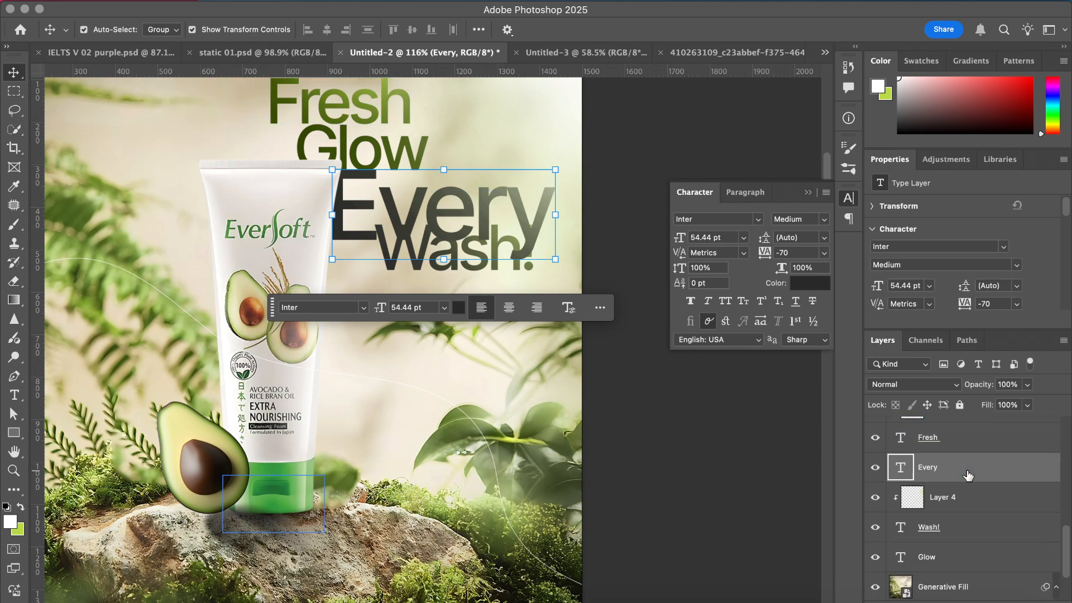
click(958, 536)
shift+click(956, 502)
key(super+t)
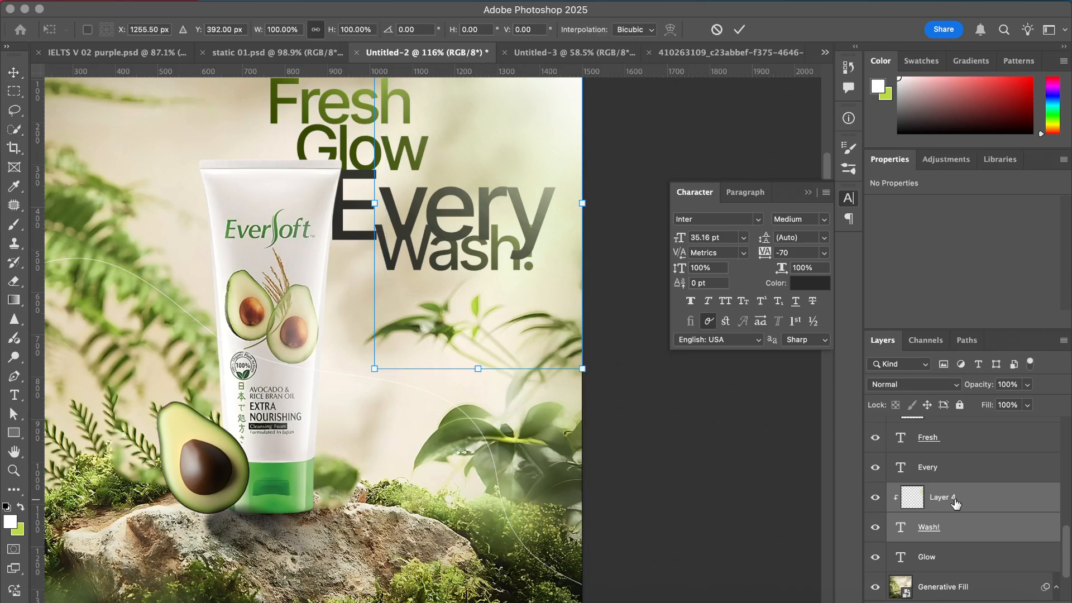
drag(474, 254, 449, 275)
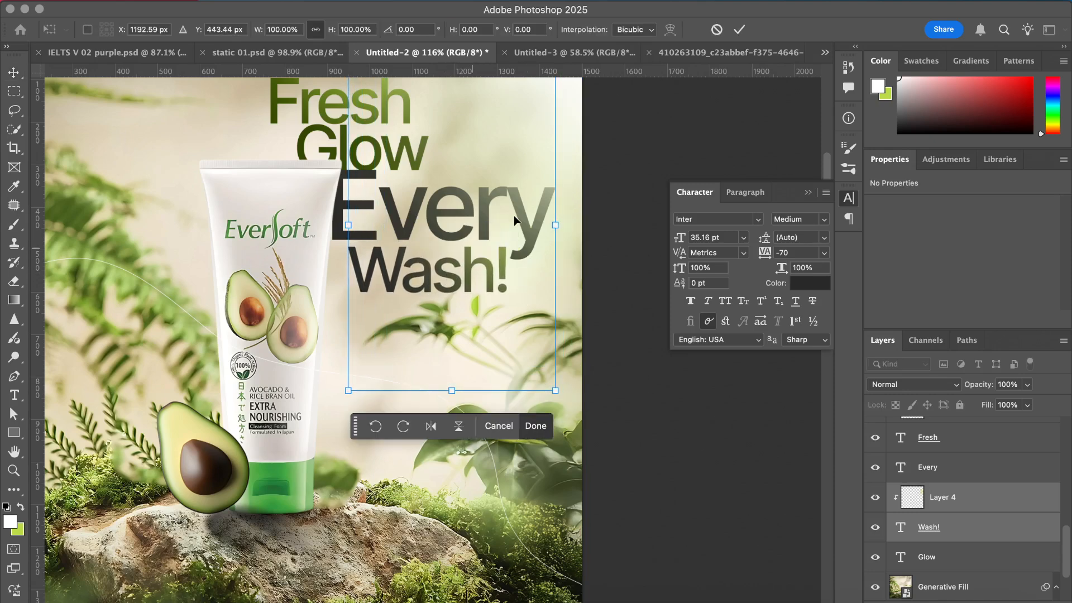
click(740, 29)
click(701, 96)
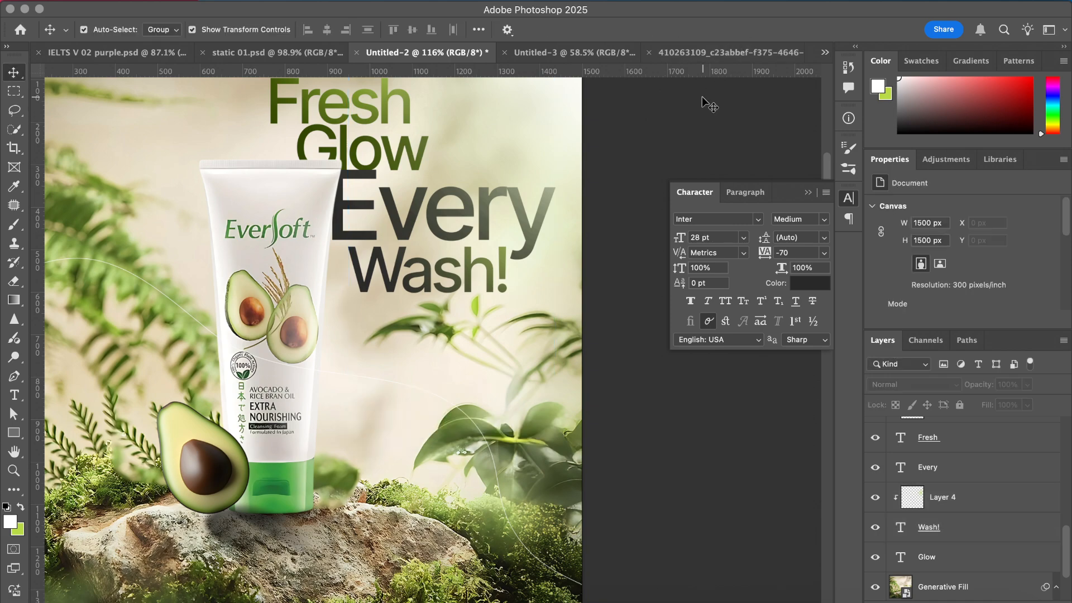
- Select "Fresh" with its clipped "Layer 5", scale them to about 123% and place them just above "Glow", offset slightly left
scroll(702, 96, up, 2)
scroll(702, 97, left, 2)
scroll(382, 166, up, 2)
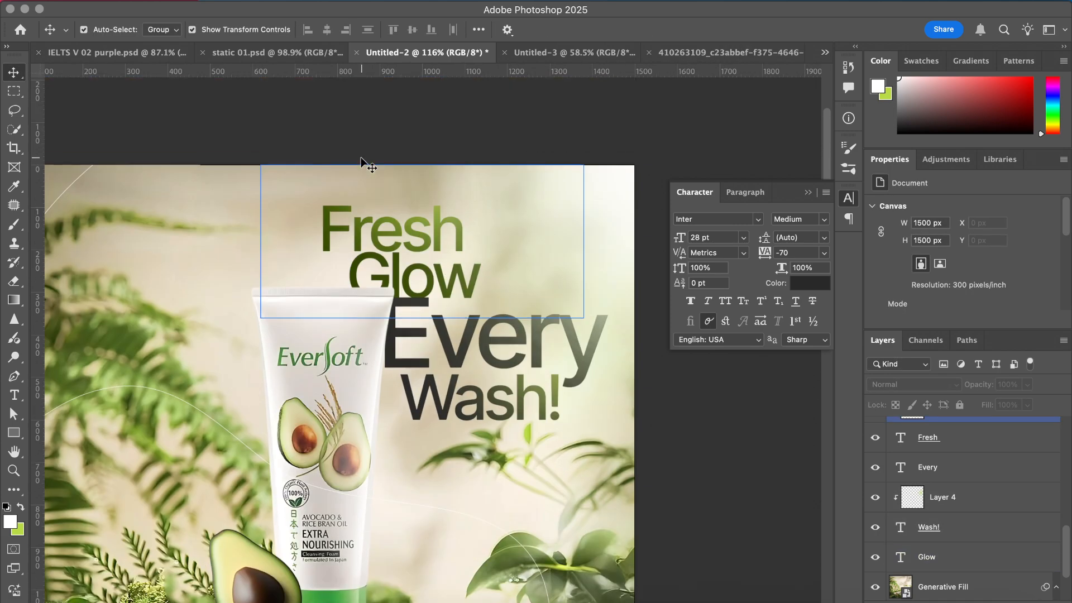
click(359, 233)
shift+click(988, 467)
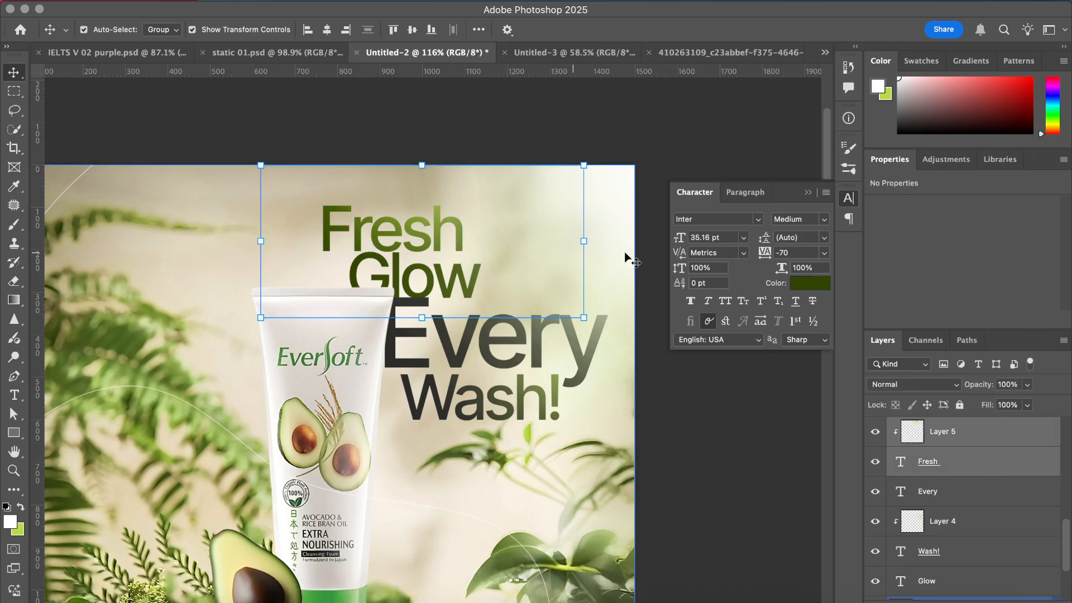
drag(585, 240, 738, 241)
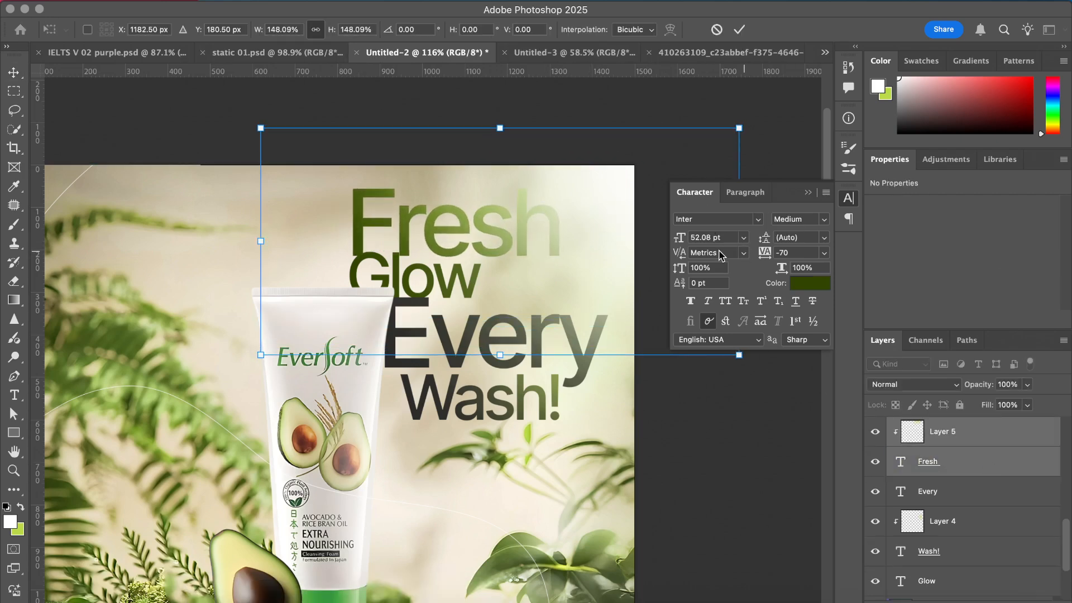
drag(521, 223, 465, 219)
drag(448, 127, 450, 164)
drag(464, 226, 448, 210)
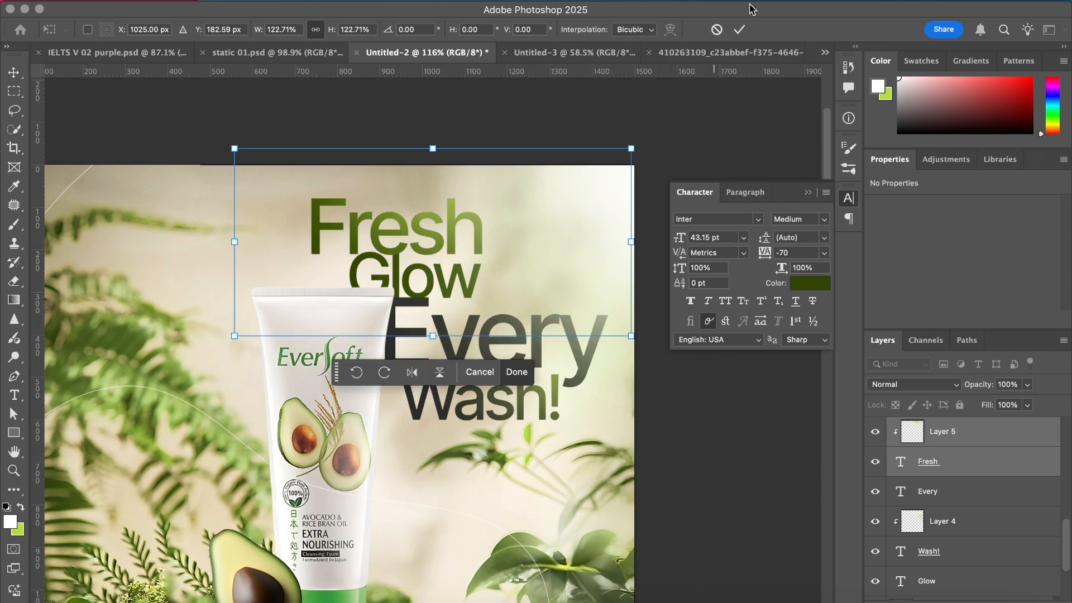
click(741, 30)
click(531, 223)
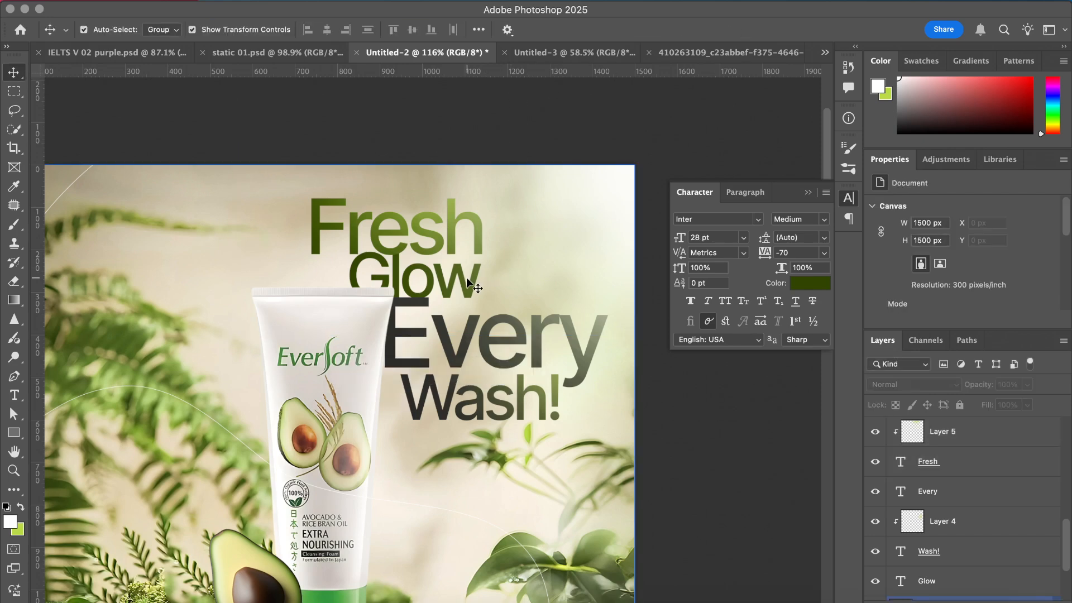
- Move the "Glow" text slightly right so it sits staggered between "Fresh" and "Every", and deselect it
mouse_move(467, 277)
mouse_down()
mouse_move(478, 284)
mouse_move(466, 278)
mouse_up()
scroll(467, 278, up, 5)
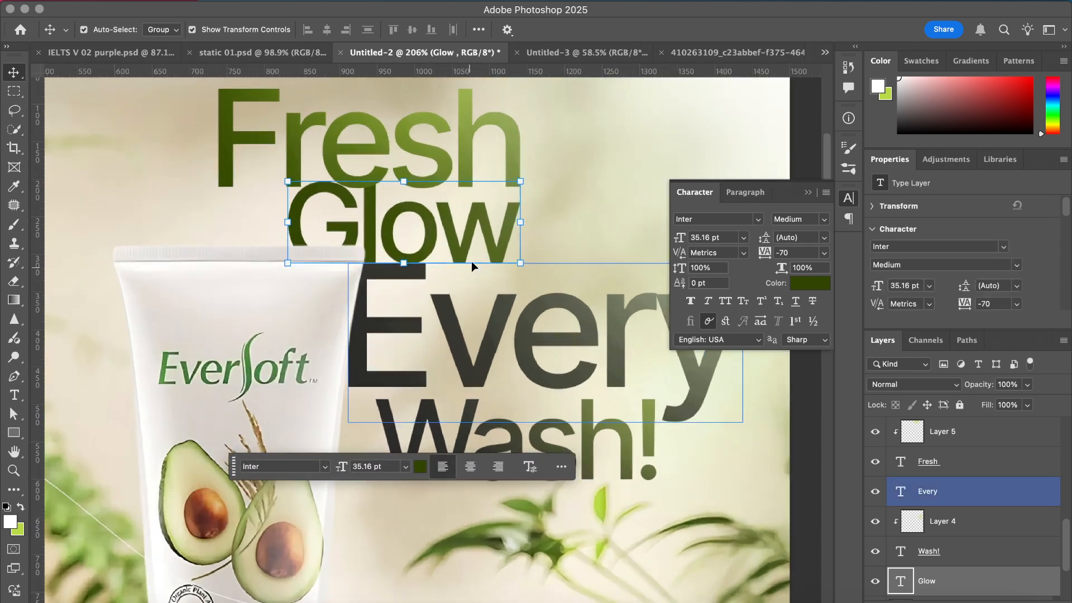
drag(472, 210, 552, 223)
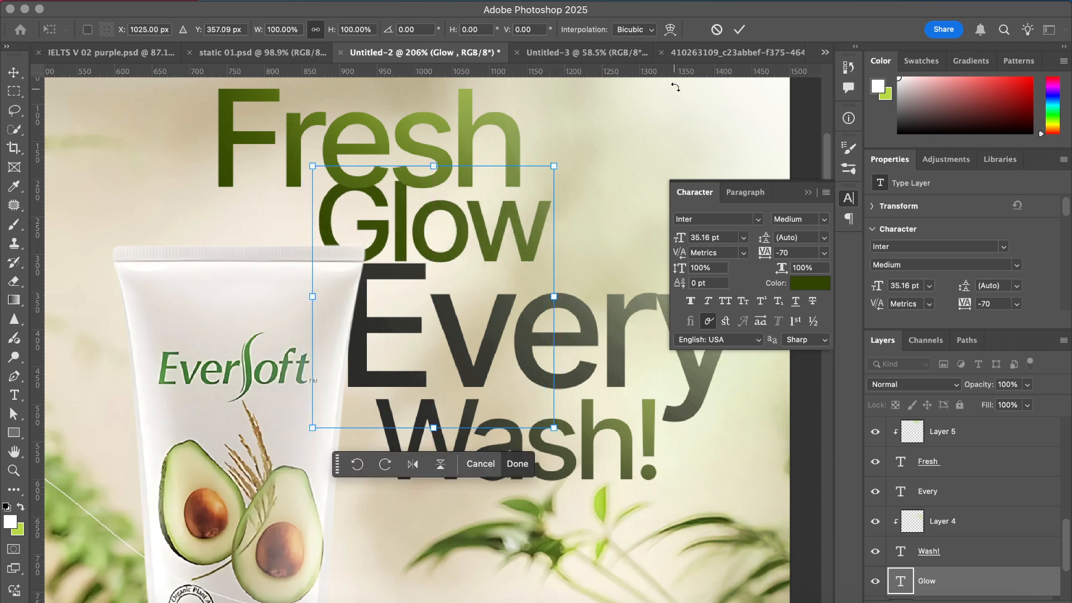
click(738, 30)
key(Right)
key(Right)
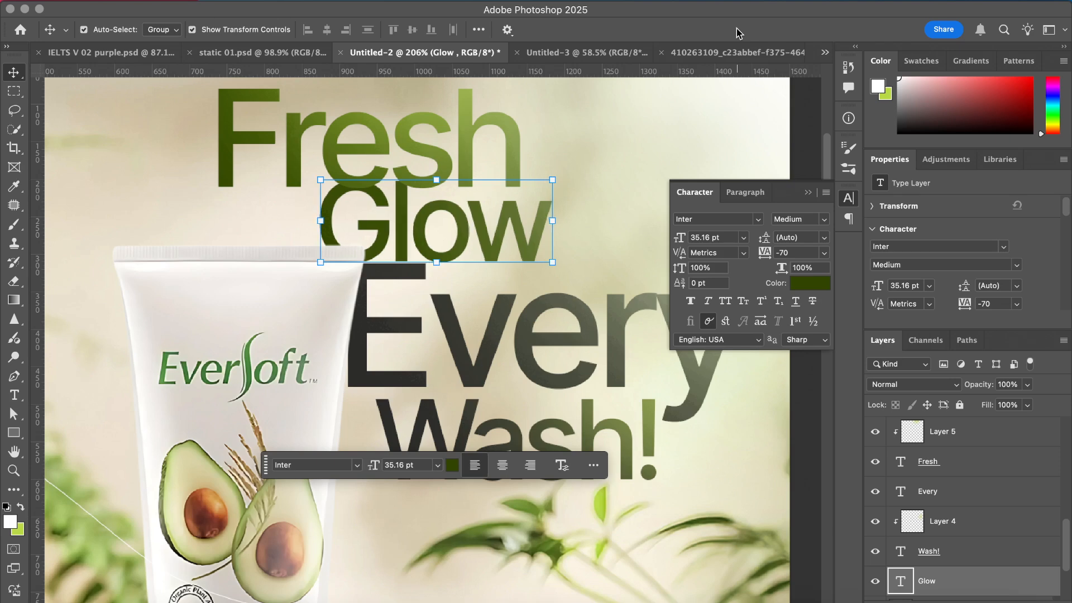
scroll(549, 157, down, 4)
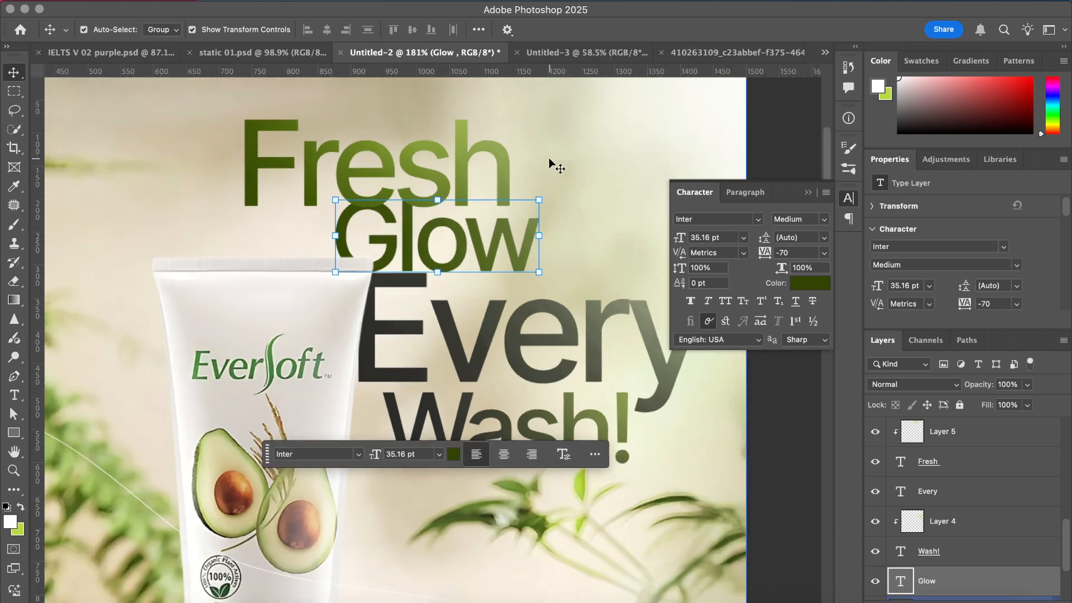
click(619, 133)
- Create a new empty layer directly above the "Glow" text layer
scroll(619, 134, down, 2)
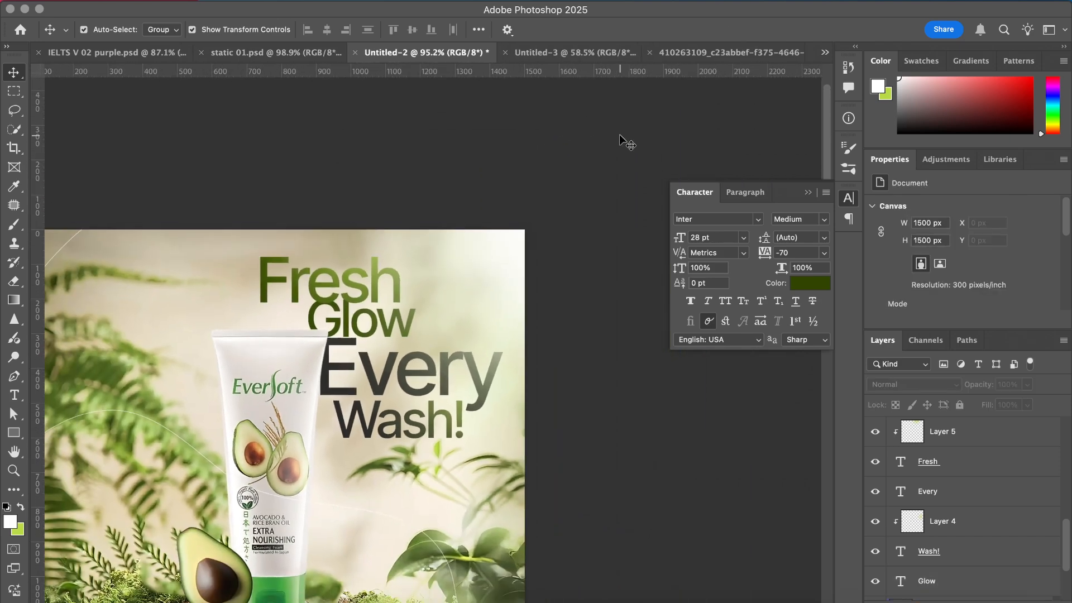
scroll(618, 134, down, 2)
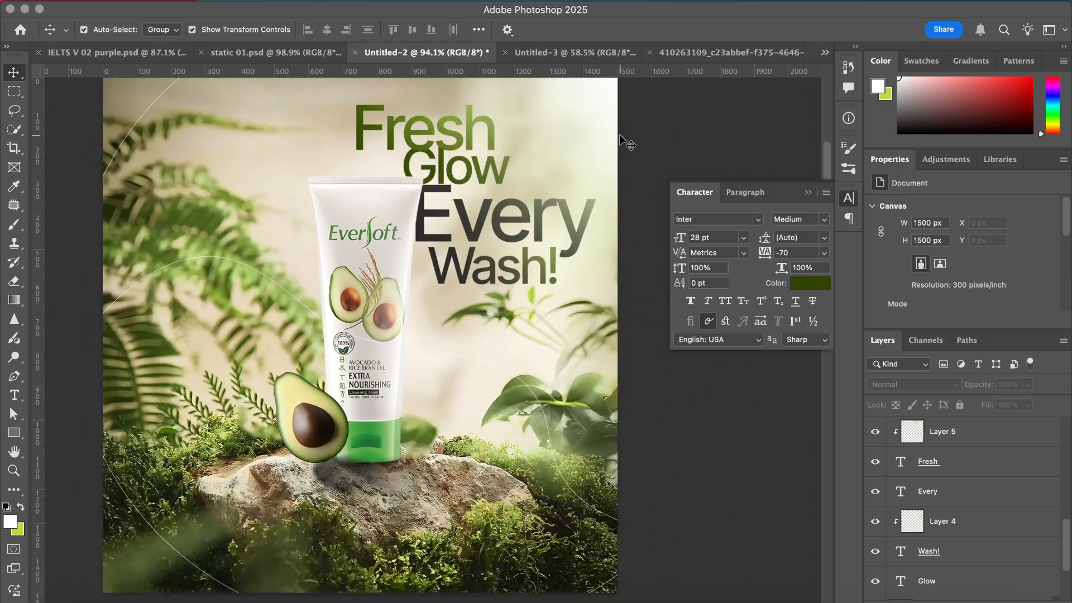
scroll(618, 139, down, 1)
scroll(618, 138, up, 4)
scroll(619, 139, up, 2)
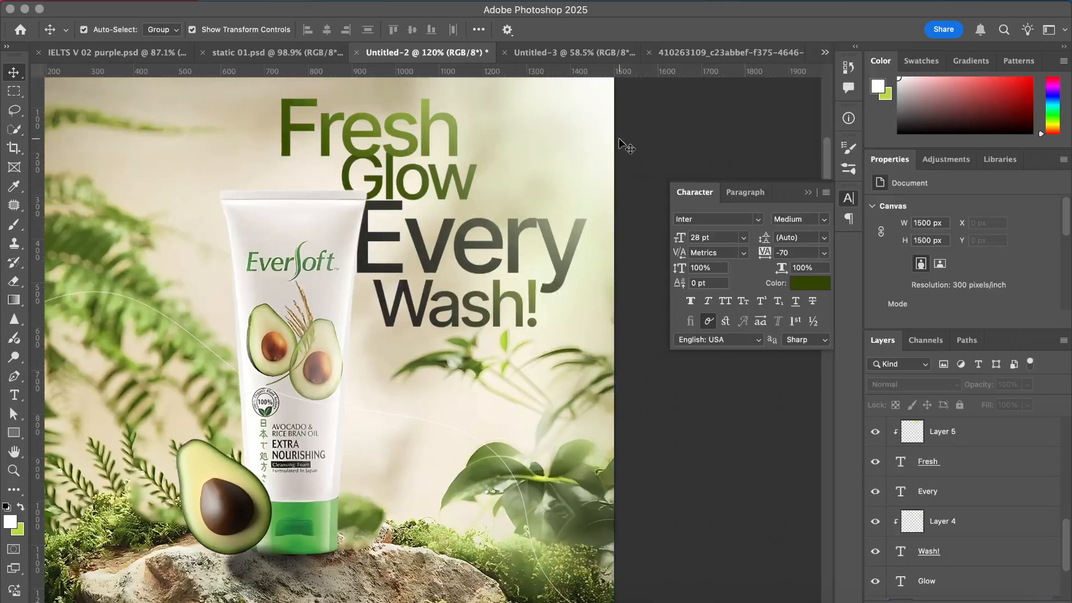
scroll(618, 138, up, 2)
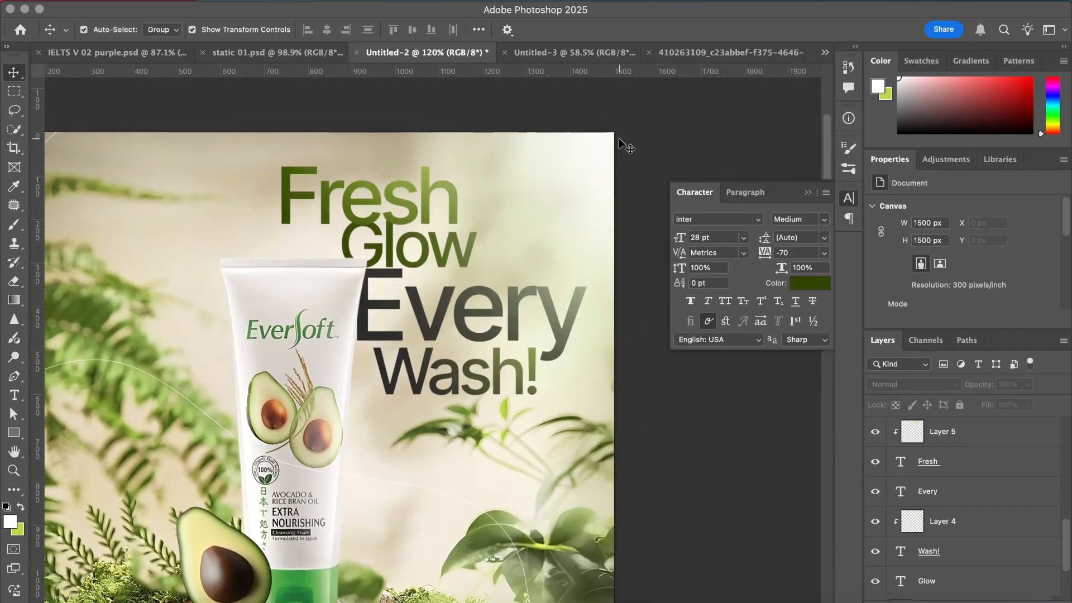
click(454, 254)
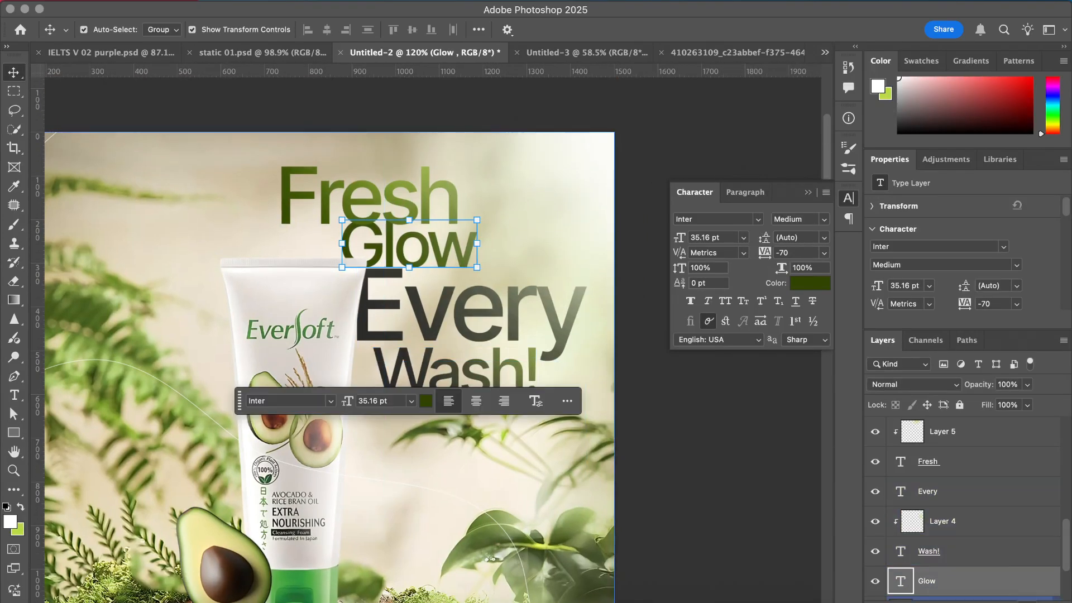
click(1022, 602)
key(super+plus)
scroll(502, 226, up, 5)
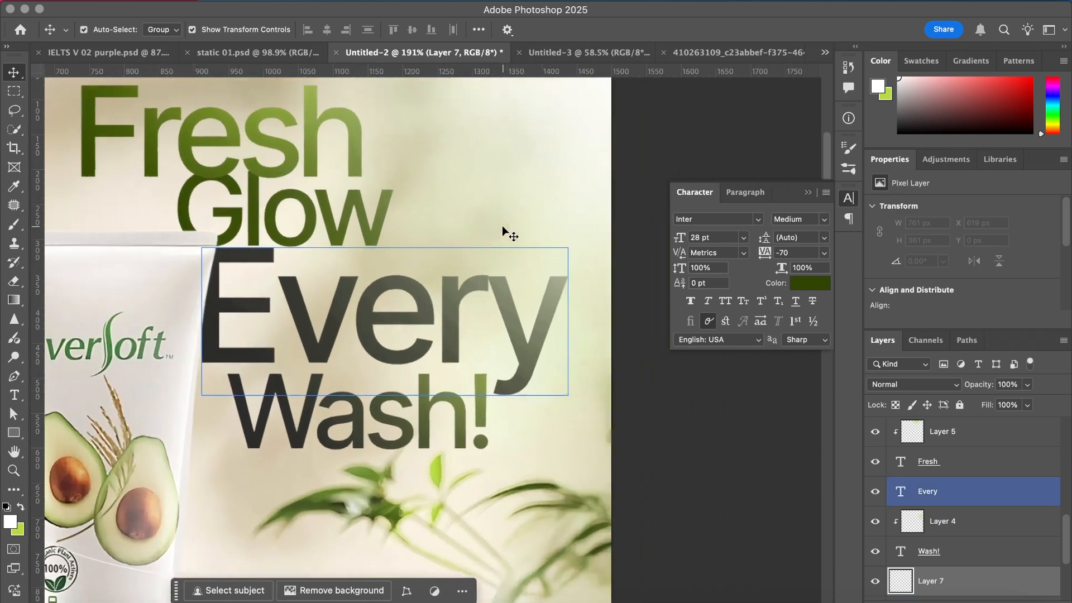
scroll(501, 226, right, 3)
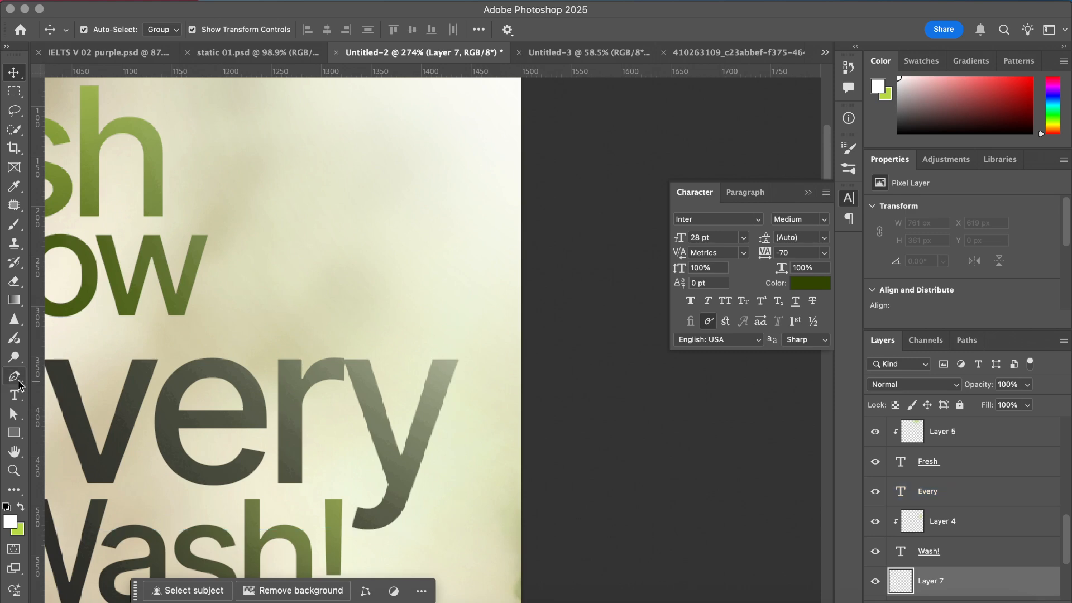
- Draw a thin white rectangle of about 247 × 8 px beside the "w" of "Glow", just above "Every"
click(14, 432)
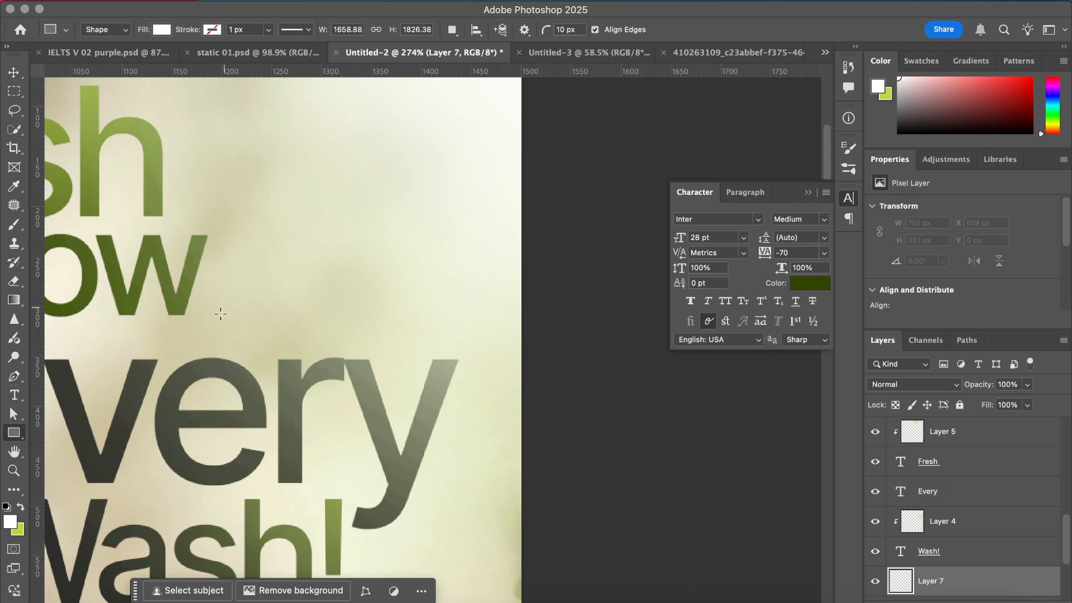
drag(210, 305, 456, 312)
scroll(213, 291, up, 5)
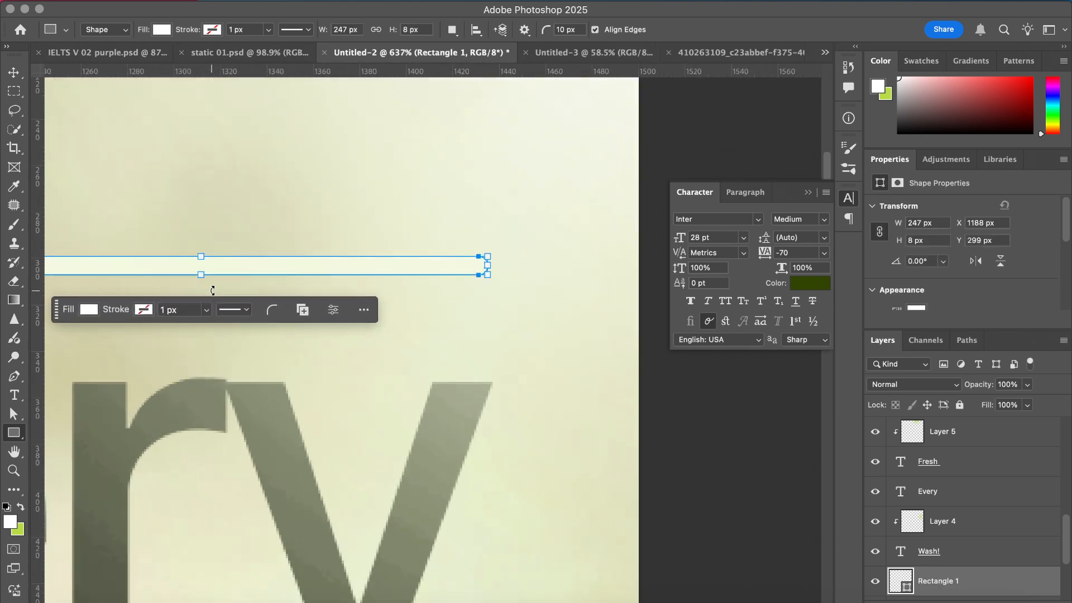
key(super+plus)
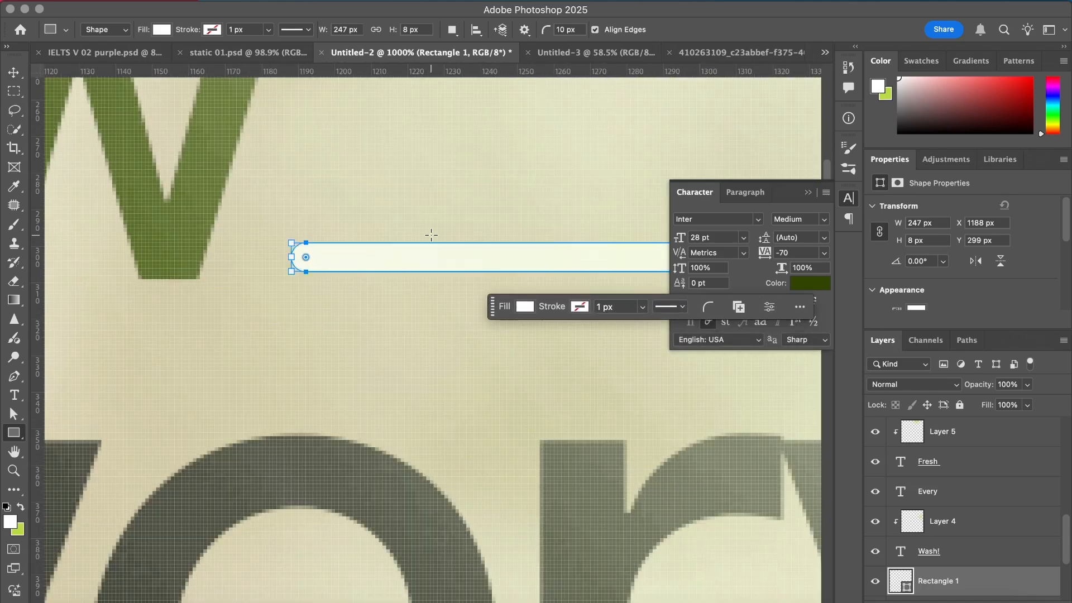
drag(308, 259, 270, 207)
scroll(345, 235, down, 6)
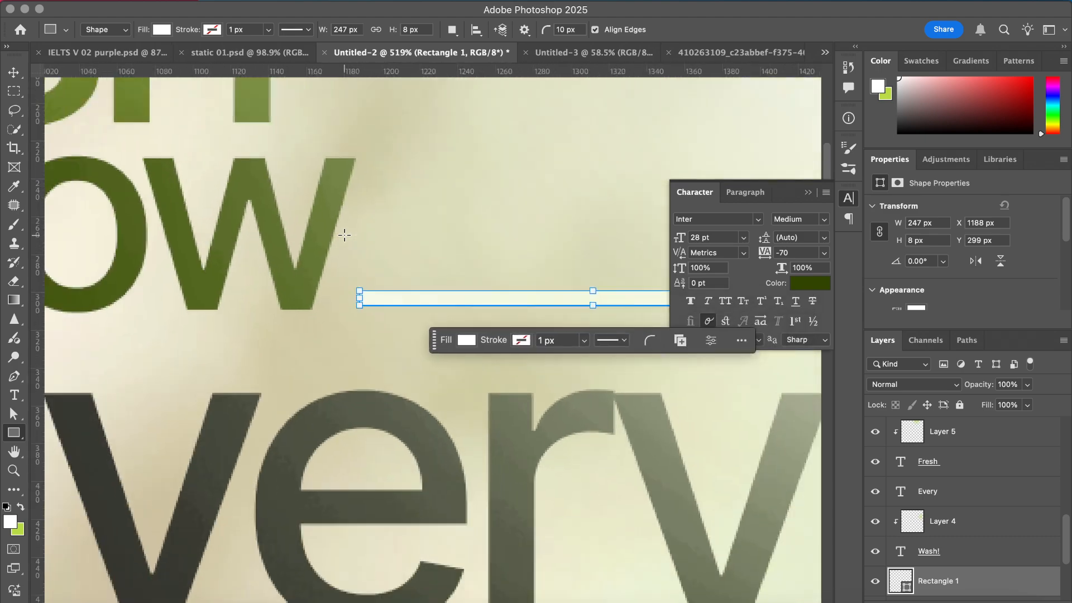
- Reduce the white rectangle's height to about 4 px, then switch to the Move tool and deselect it
scroll(540, 301, up, 5)
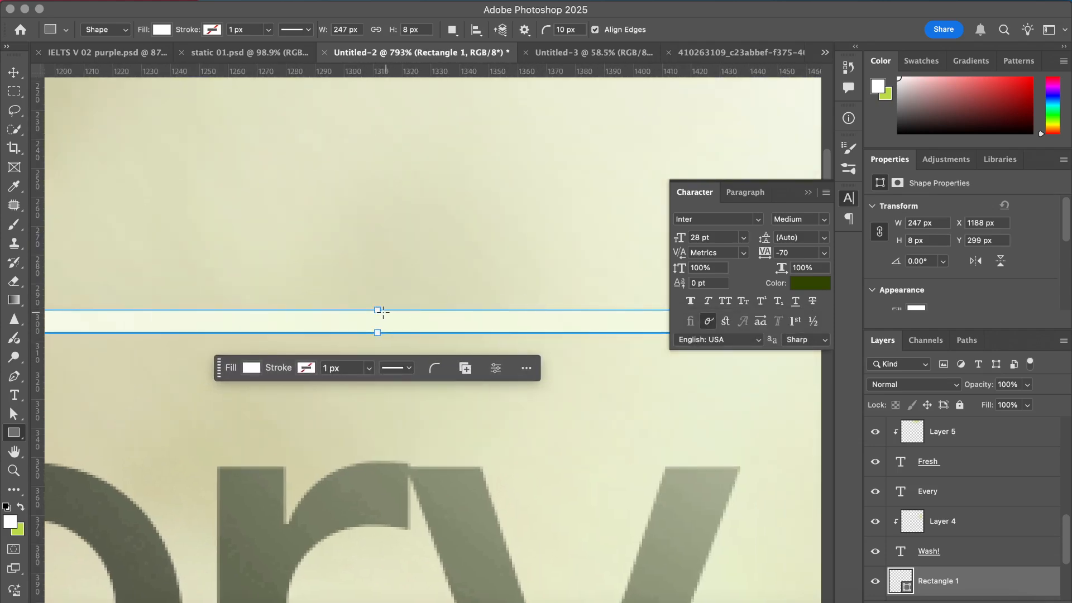
drag(378, 309, 378, 321)
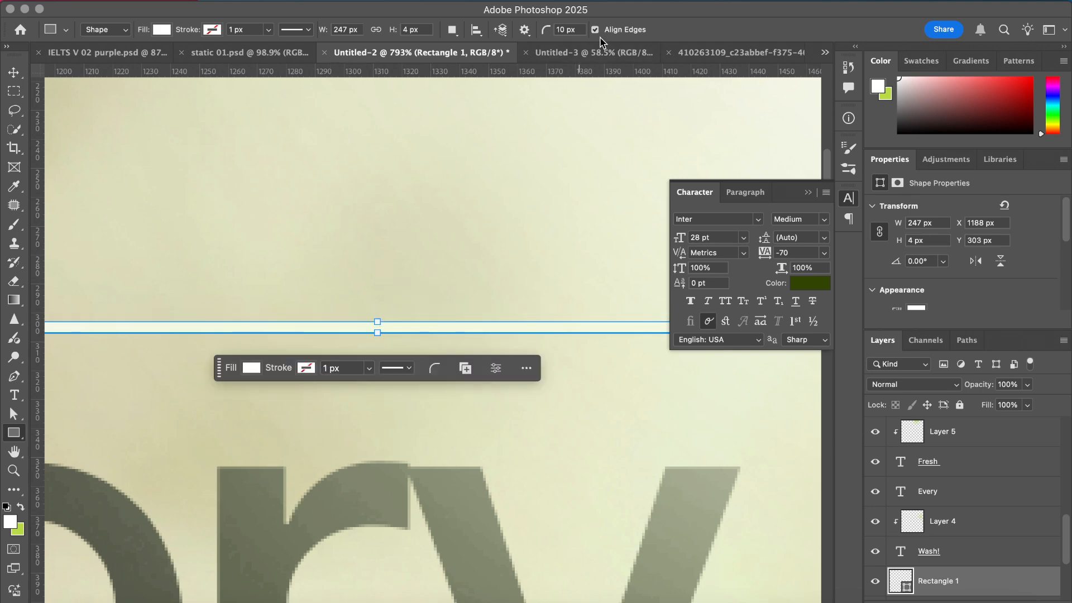
scroll(429, 193, down, 10)
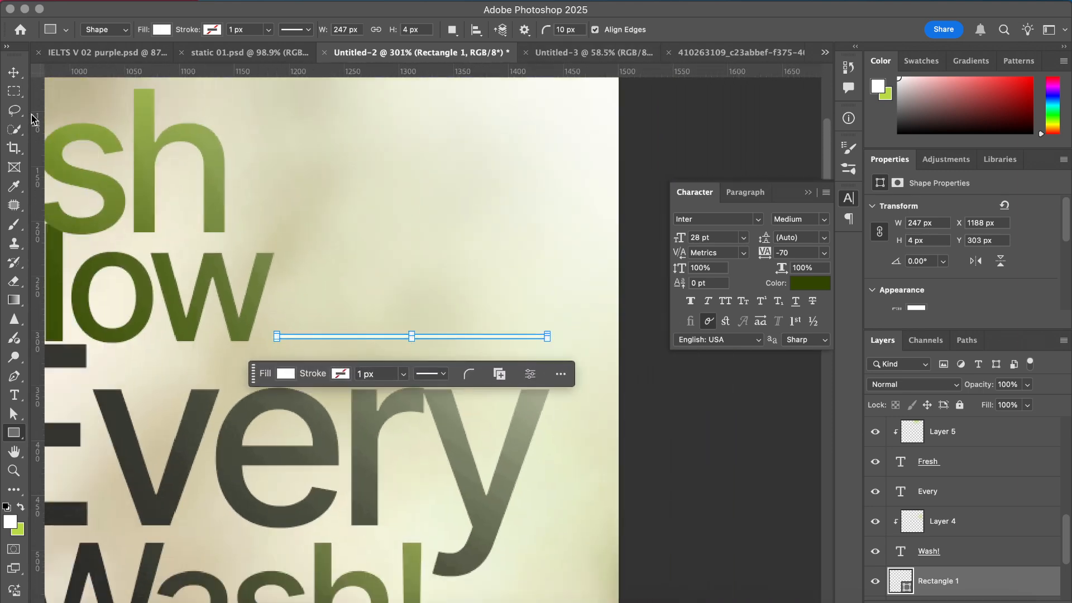
click(15, 78)
click(691, 427)
scroll(691, 427, down, 8)
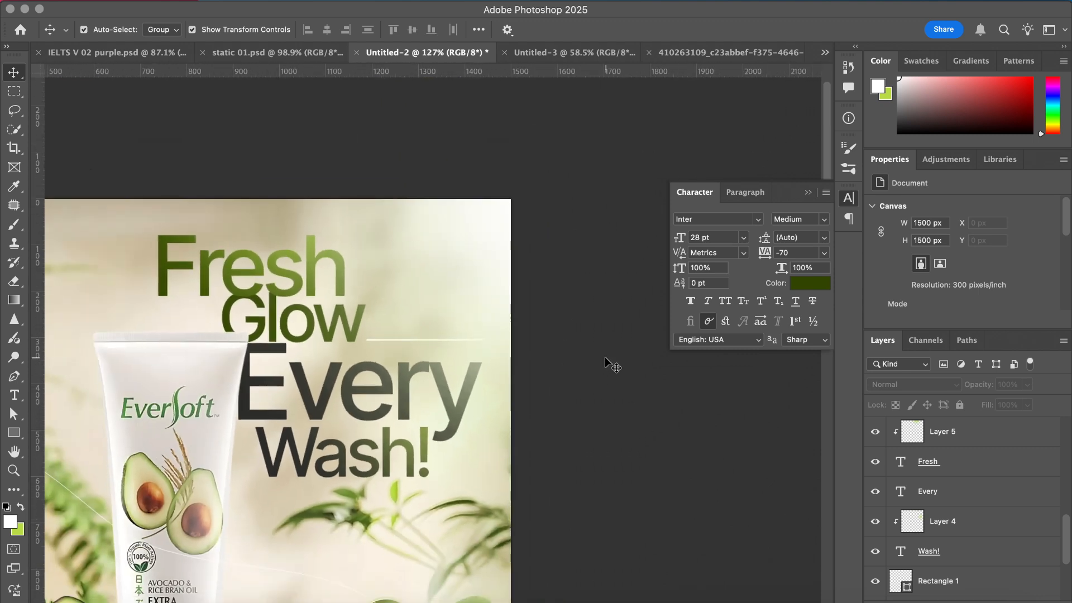
- Select the white line layer "Rectangle 1" and duplicate it
scroll(605, 357, left, 8)
click(958, 527)
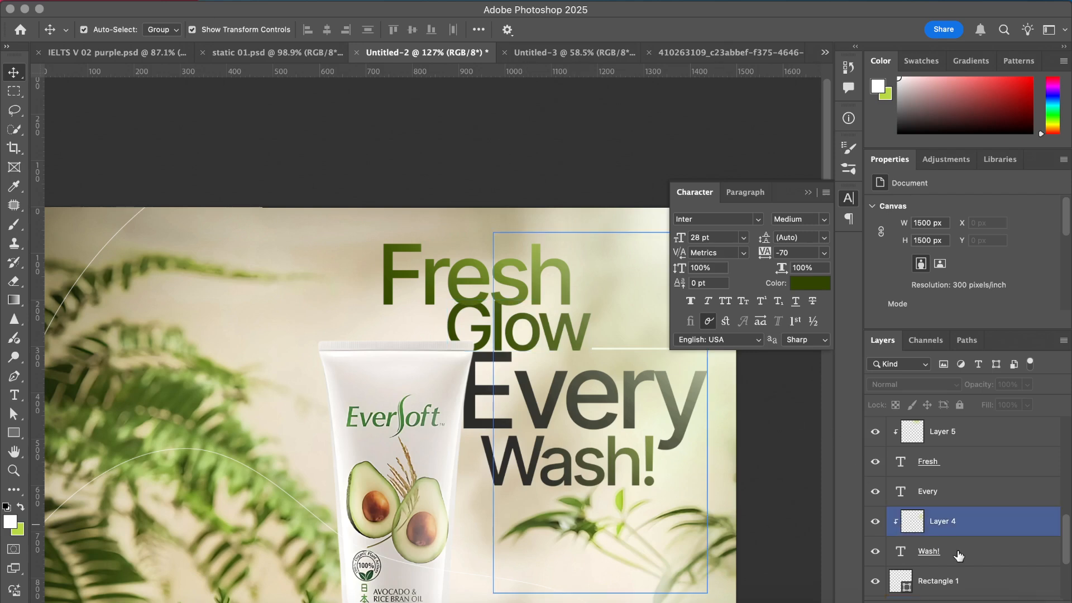
click(976, 498)
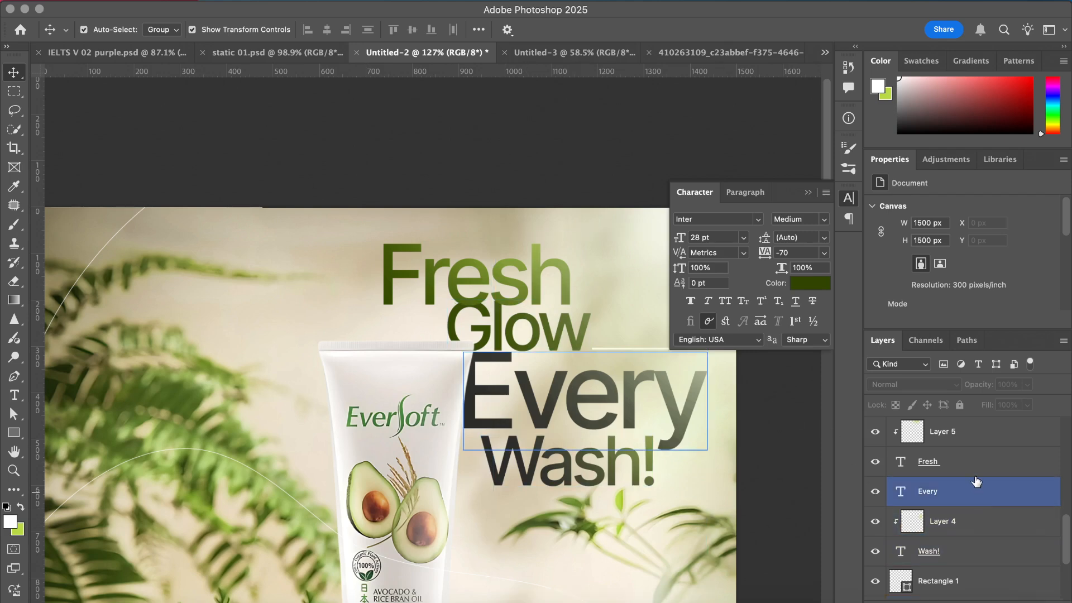
scroll(977, 482, down, 1)
click(959, 555)
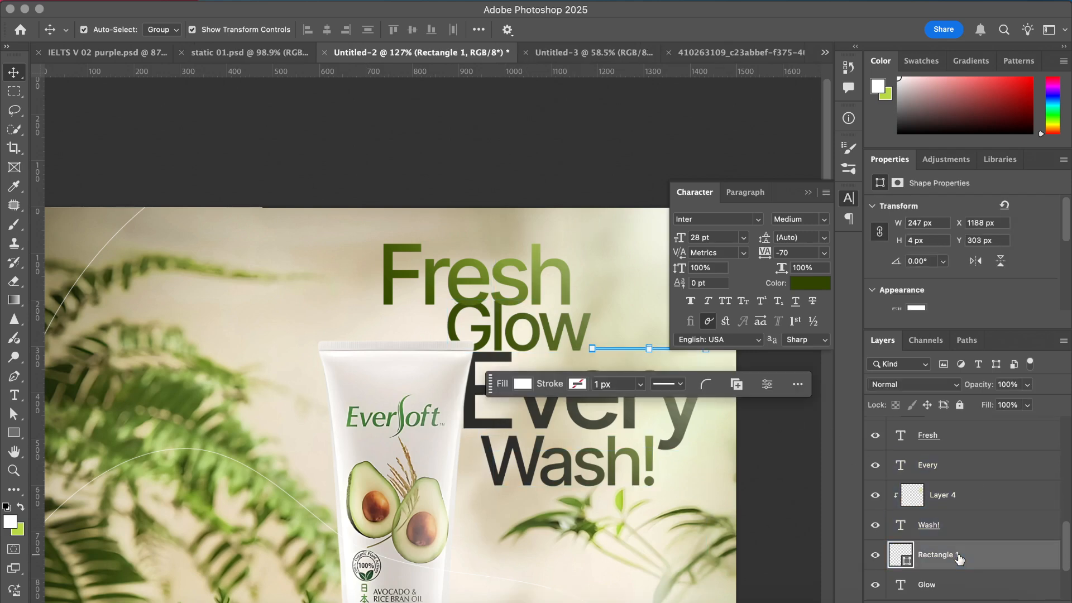
key(super+j)
- Move the duplicated white line to the left of "Glow", just above the tube's upper edge, and deselect it
key(super+t)
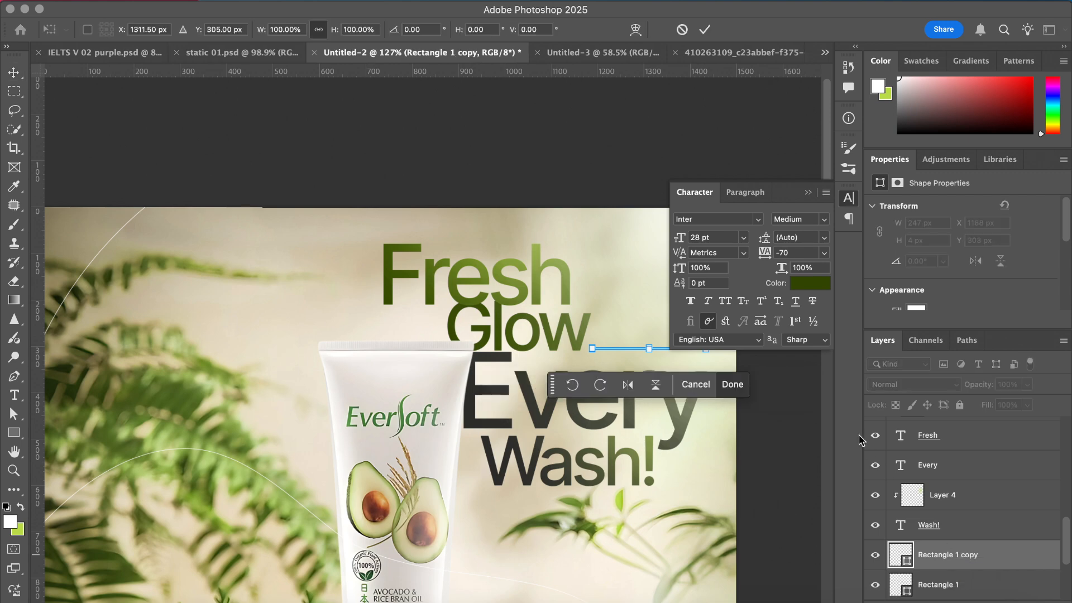
key(super+plus)
scroll(368, 271, right, 5)
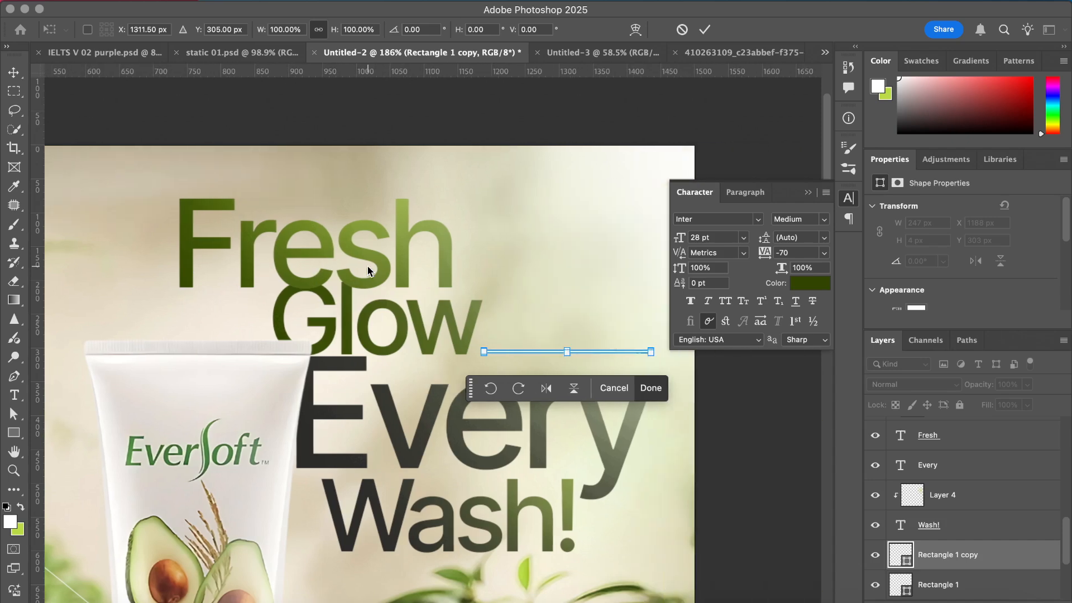
key(super+plus)
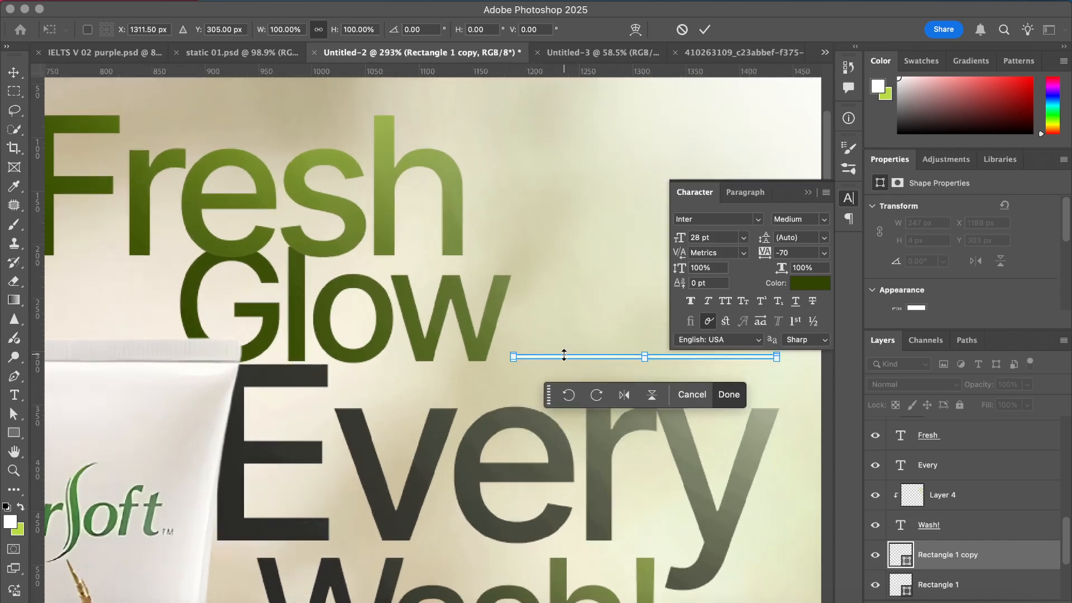
drag(564, 357, 83, 299)
scroll(195, 311, left, 5)
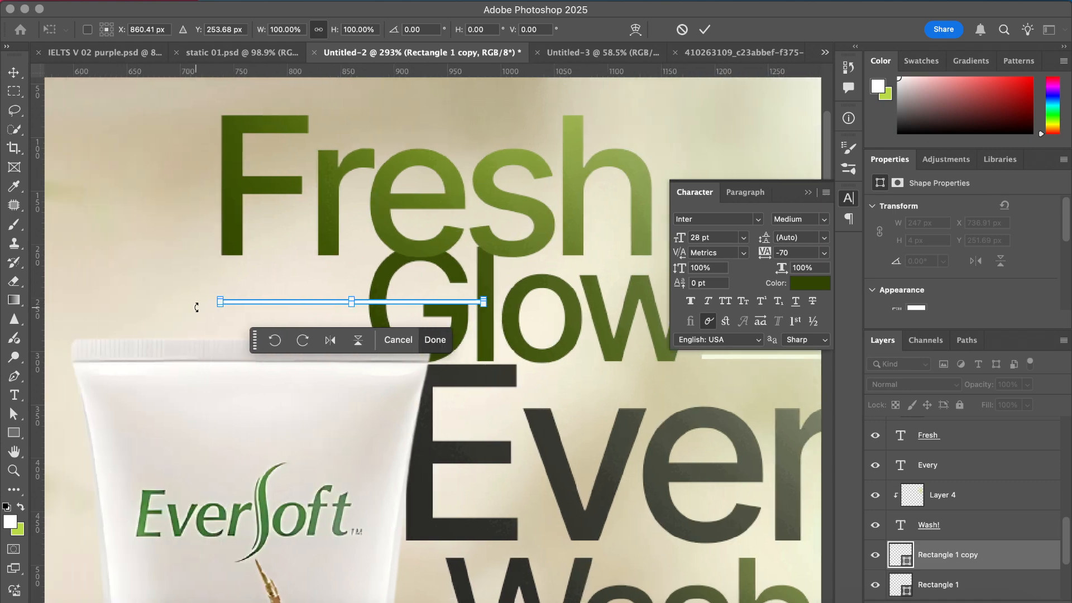
scroll(196, 308, up, 2)
drag(344, 290, 165, 302)
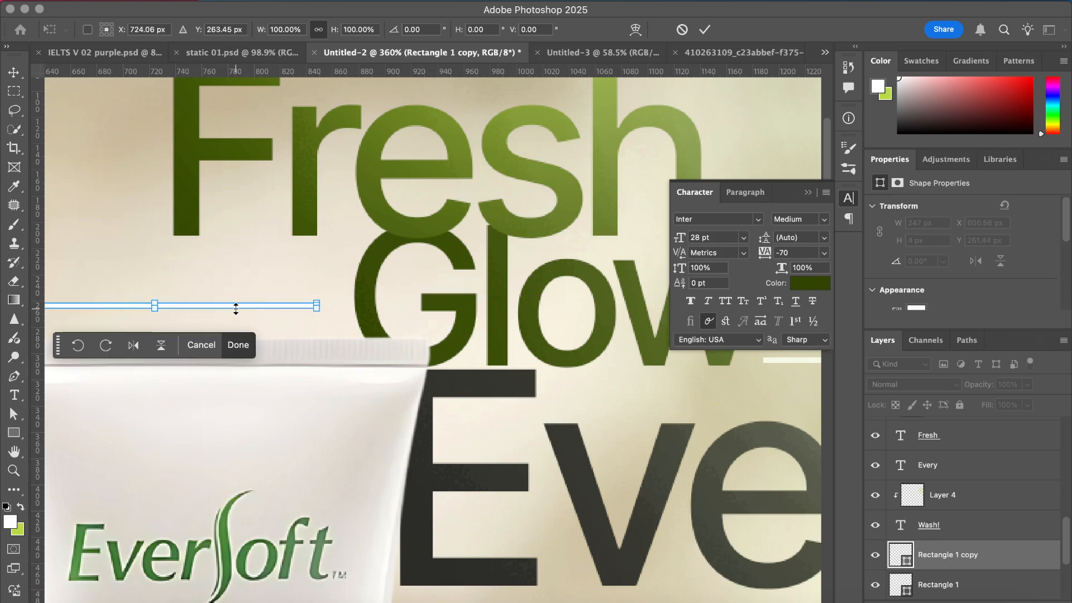
drag(233, 303, 235, 297)
click(705, 30)
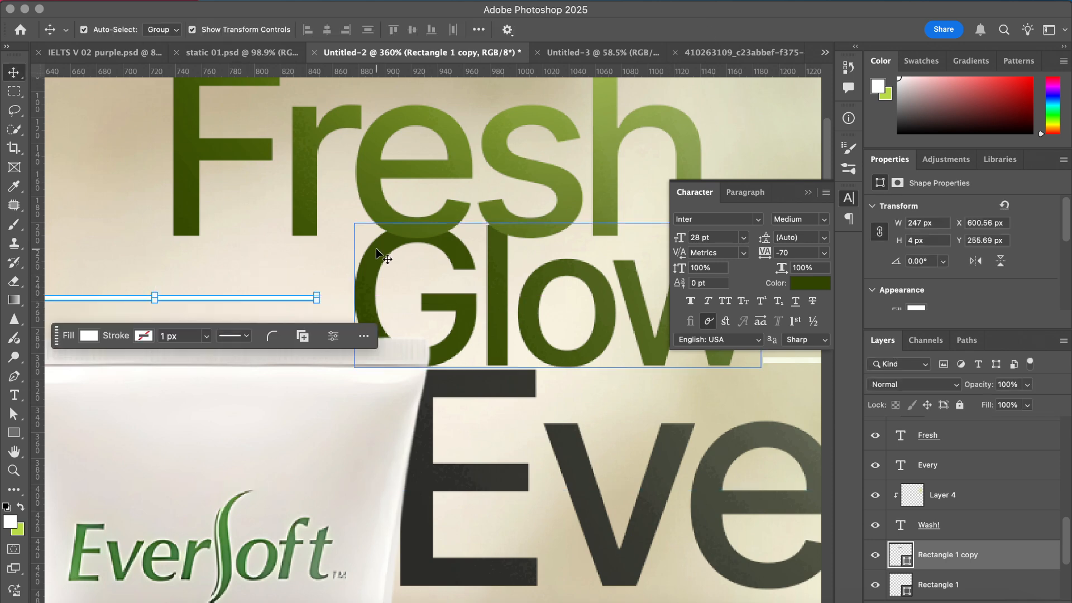
scroll(376, 248, down, 5)
click(319, 108)
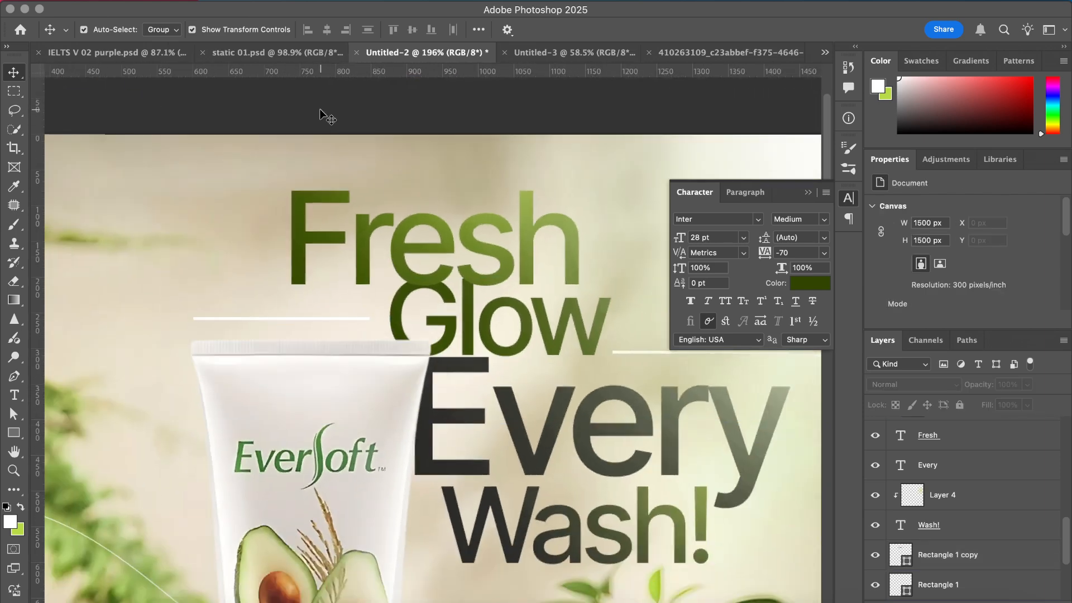
click(962, 495)
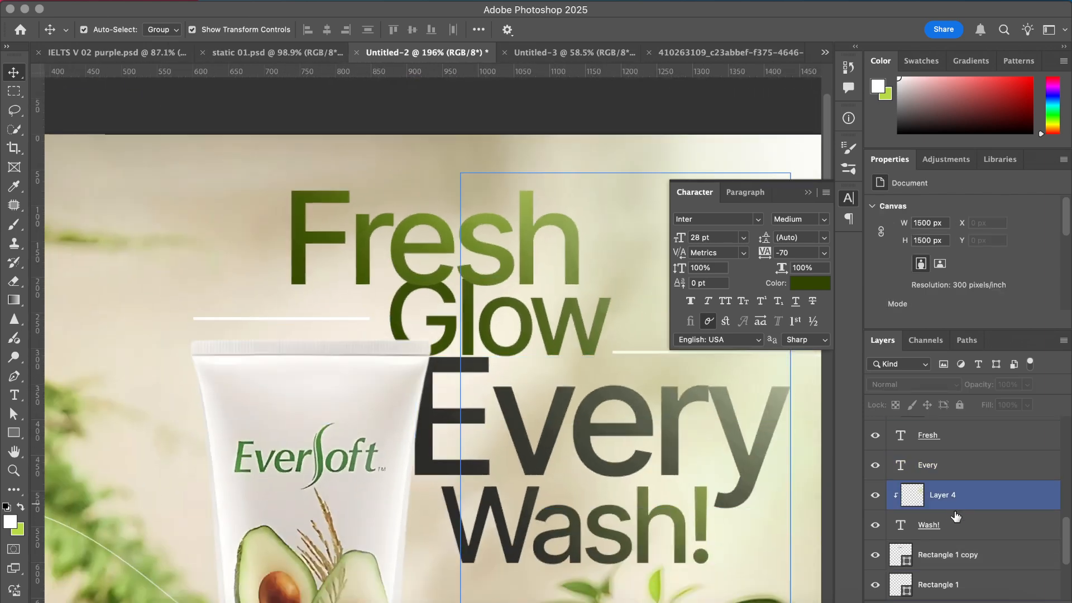
- Select the "Rectangle 1 copy" line layer, nudge the line up to about Y 237 px and deselect it
click(963, 525)
click(962, 556)
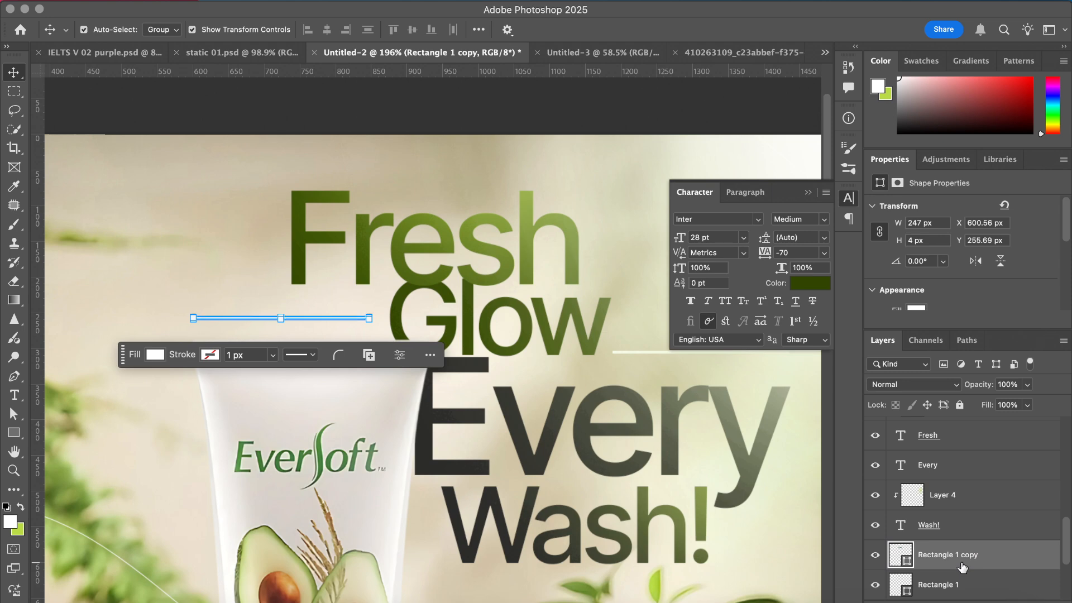
key(Up)
key(Up)
key(Up)
key(Up)
key(Up)
key(Up)
key(Up)
key(Up)
key(Up)
key(Up)
key(Up)
key(Up)
key(Up)
key(Up)
key(Up)
key(Up)
key(Up)
key(Up)
key(Up)
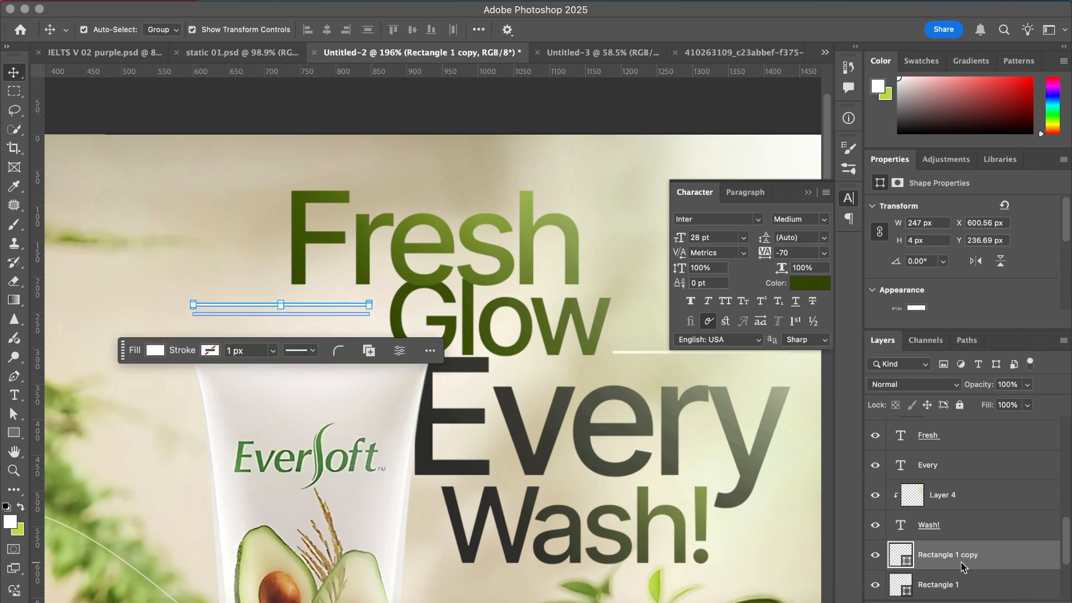
key(Down)
key(Down)
key(Down)
key(Down)
key(Down)
key(Down)
key(Down)
key(Down)
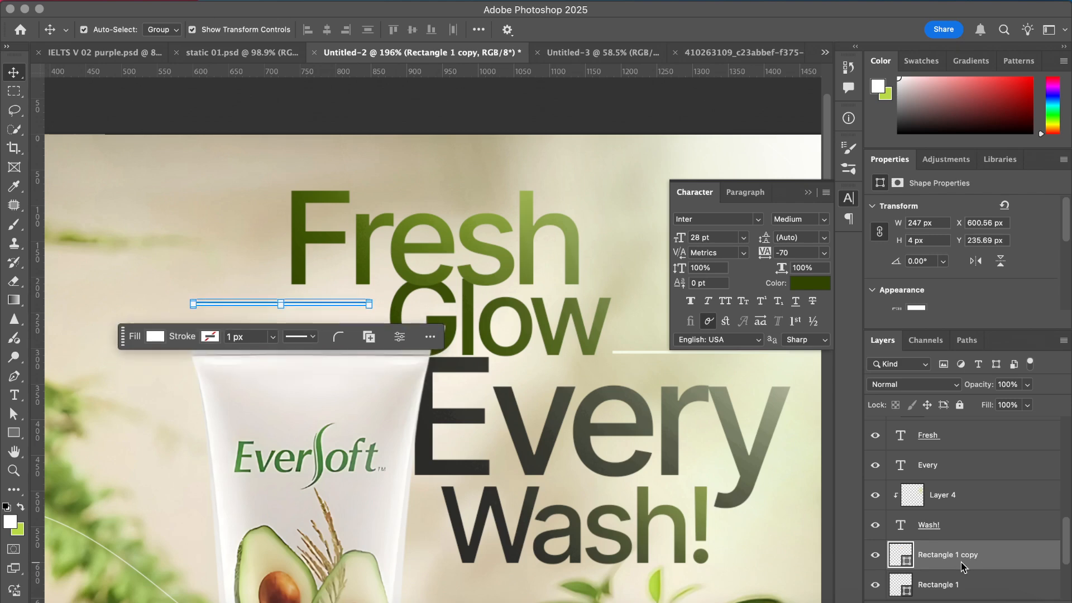
click(572, 115)
scroll(572, 115, down, 5)
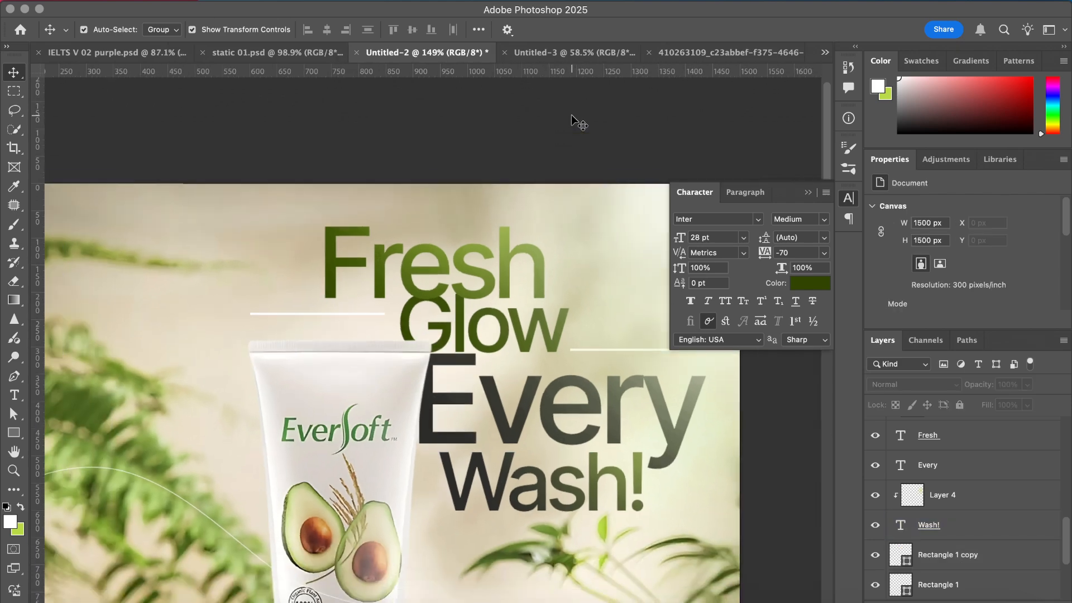
scroll(571, 115, up, 3)
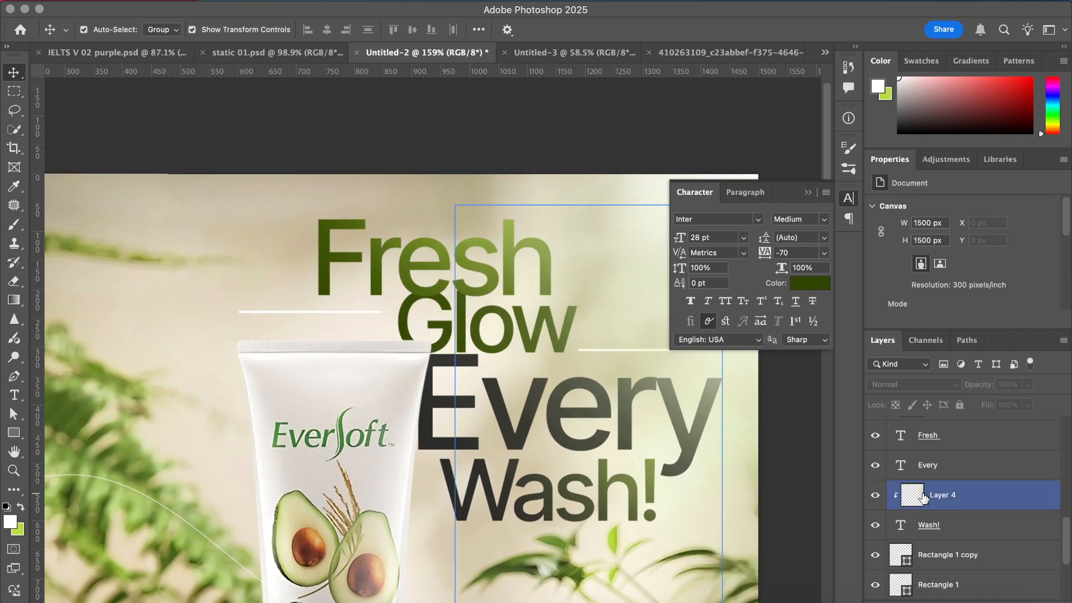
- Shorten the "Rectangle 1 copy" line from its left end to about 111 px wide, starting under the "F" of "Fresh", and deselect it
click(966, 557)
scroll(262, 295, up, 6)
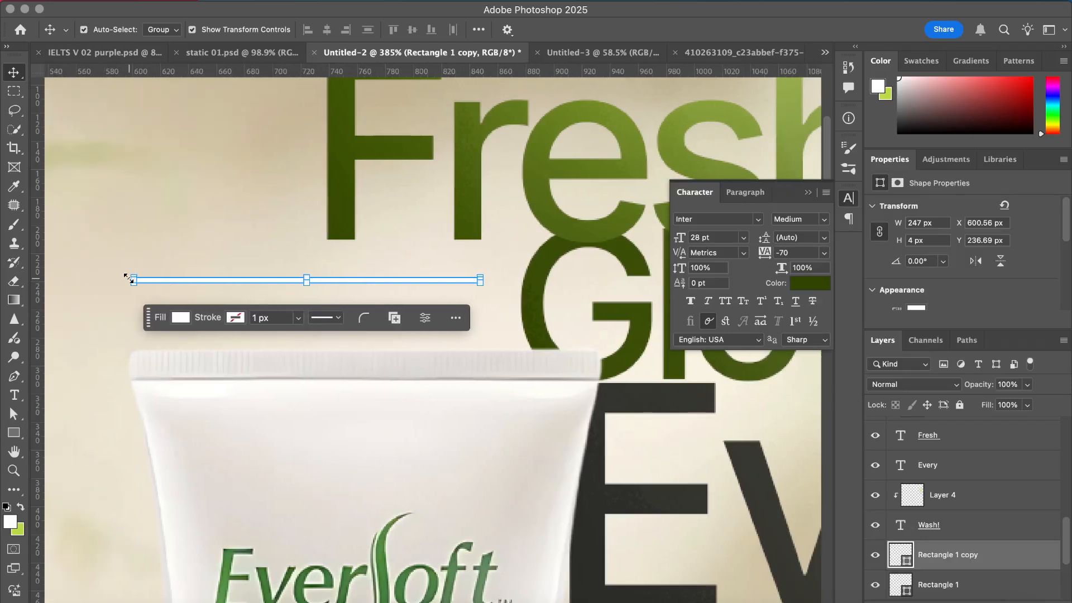
drag(130, 280, 323, 276)
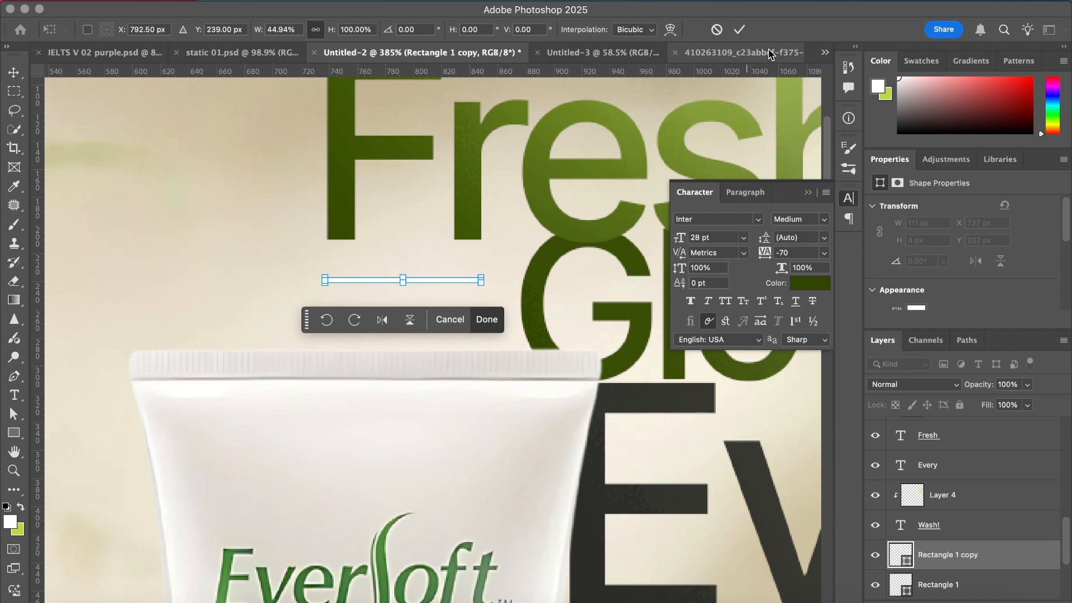
click(739, 29)
scroll(358, 270, down, 8)
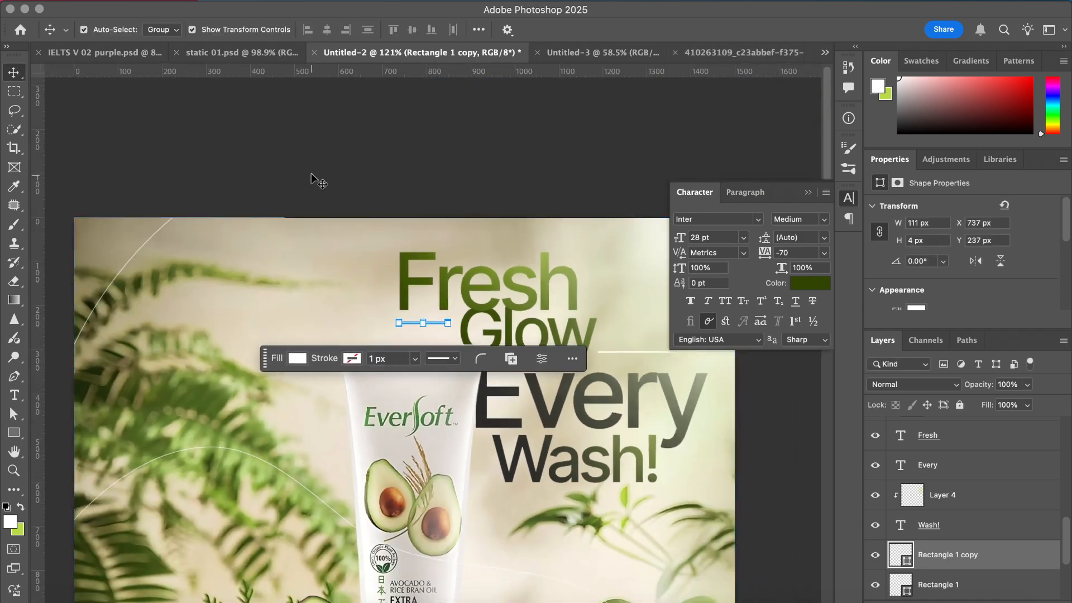
click(310, 173)
scroll(307, 167, down, 4)
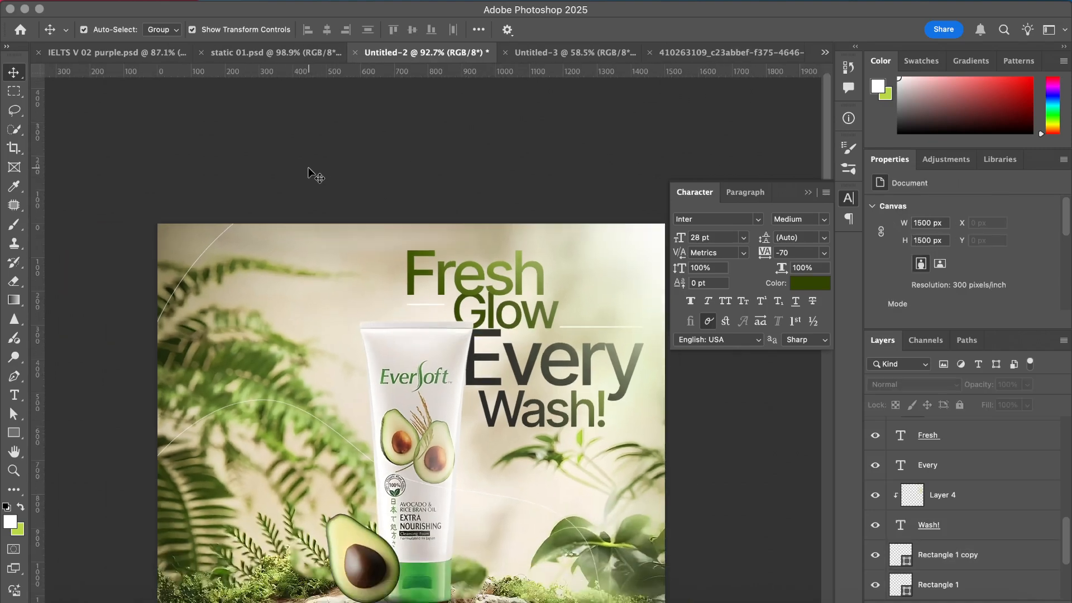
scroll(308, 169, up, 2)
scroll(307, 168, down, 1)
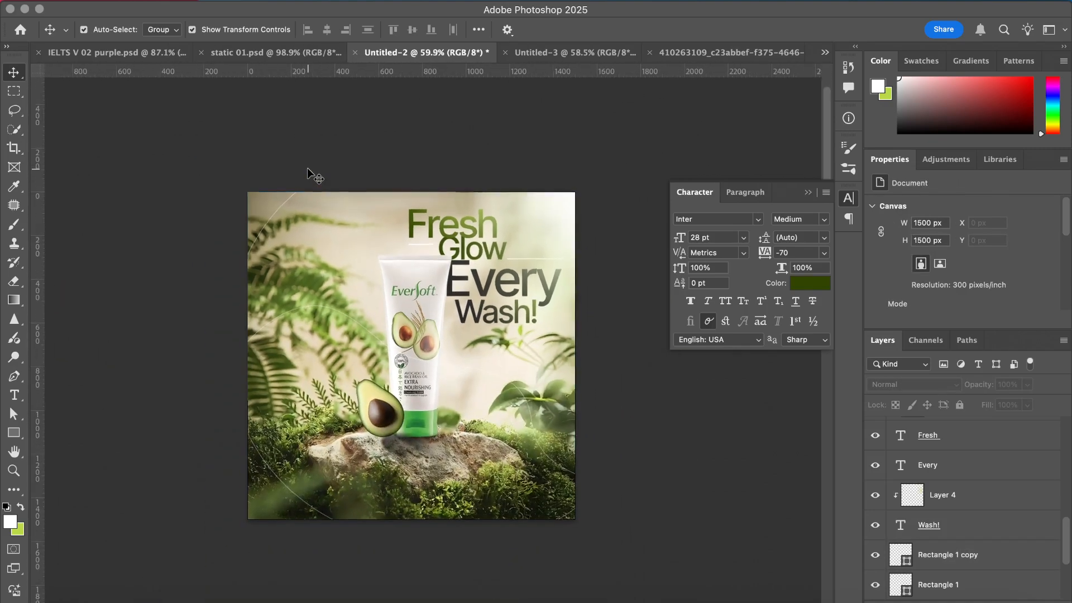
scroll(308, 168, up, 2)
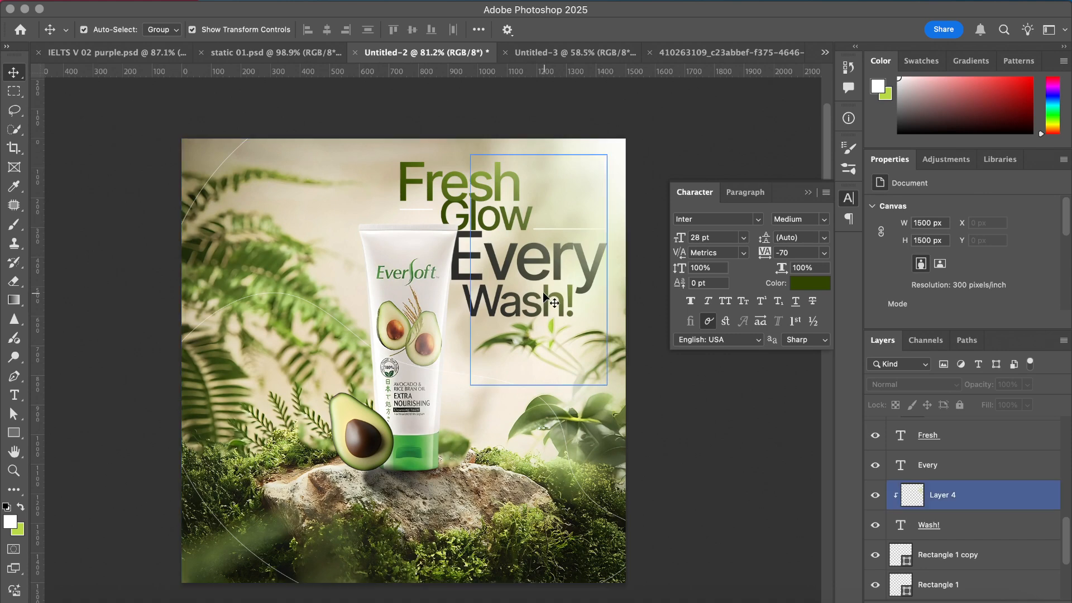
click(507, 267)
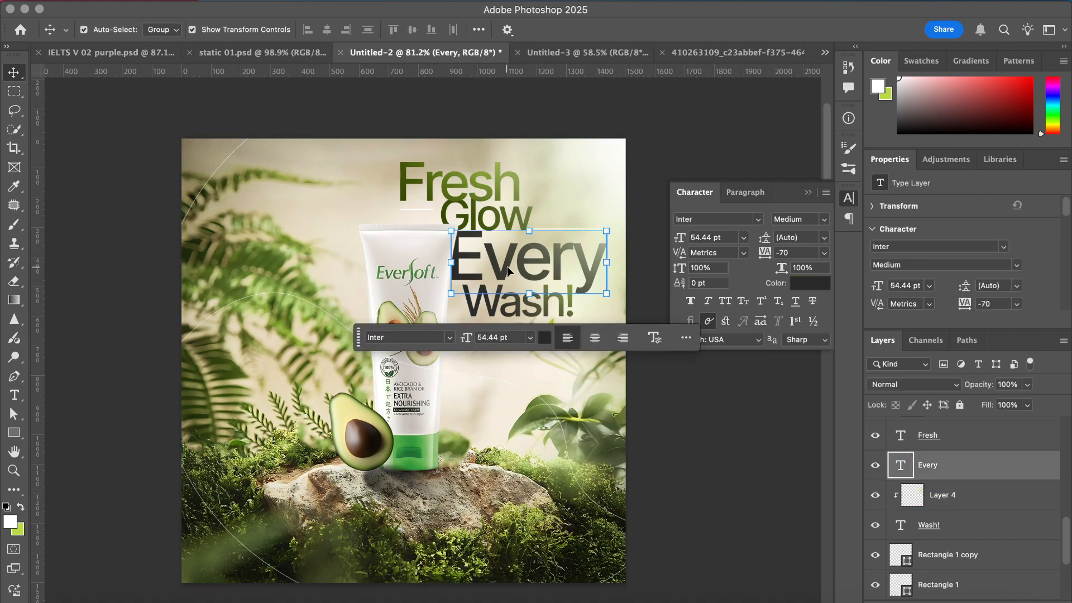
right_click(1004, 471)
click(886, 244)
scroll(438, 263, right, 5)
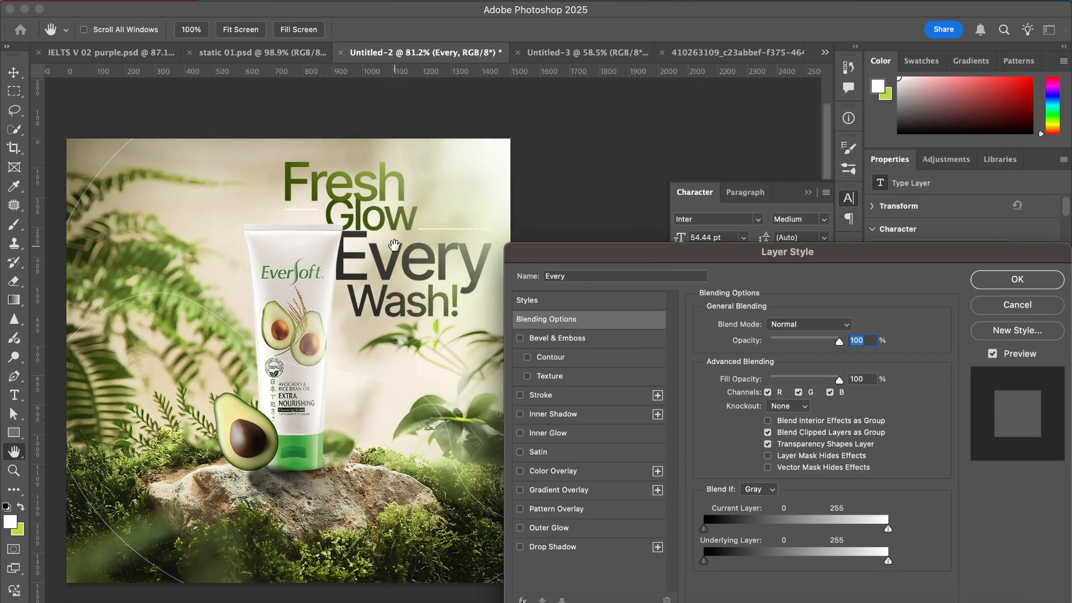
click(547, 401)
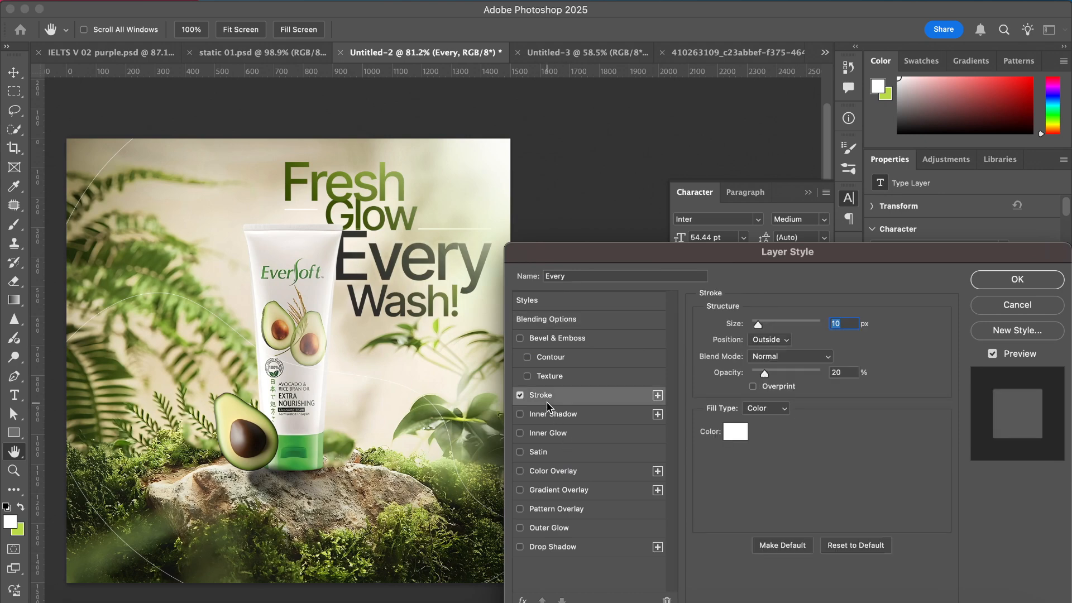
click(522, 397)
click(551, 414)
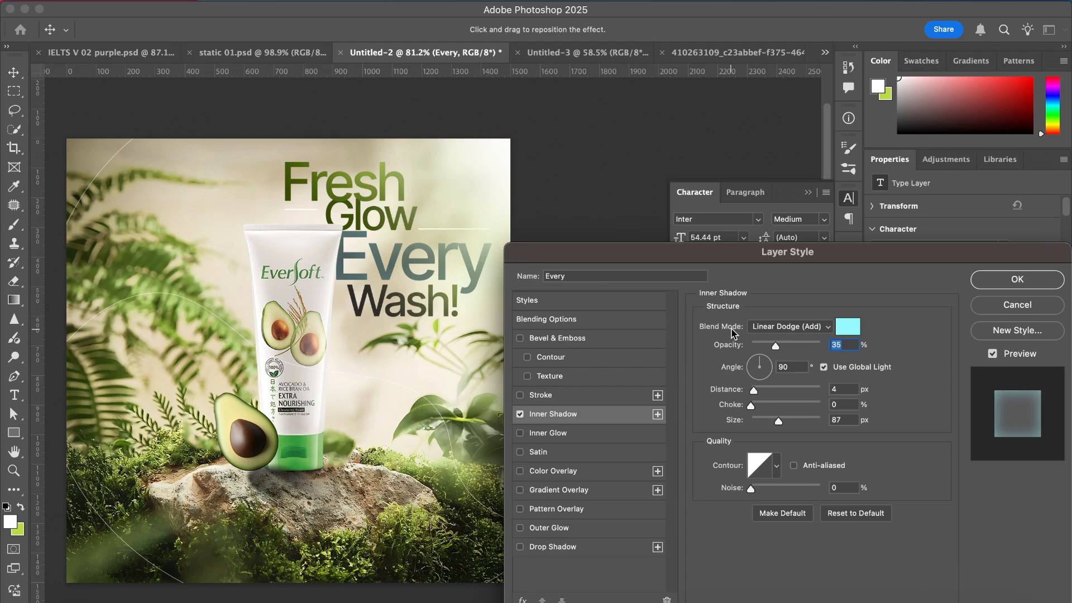
click(848, 327)
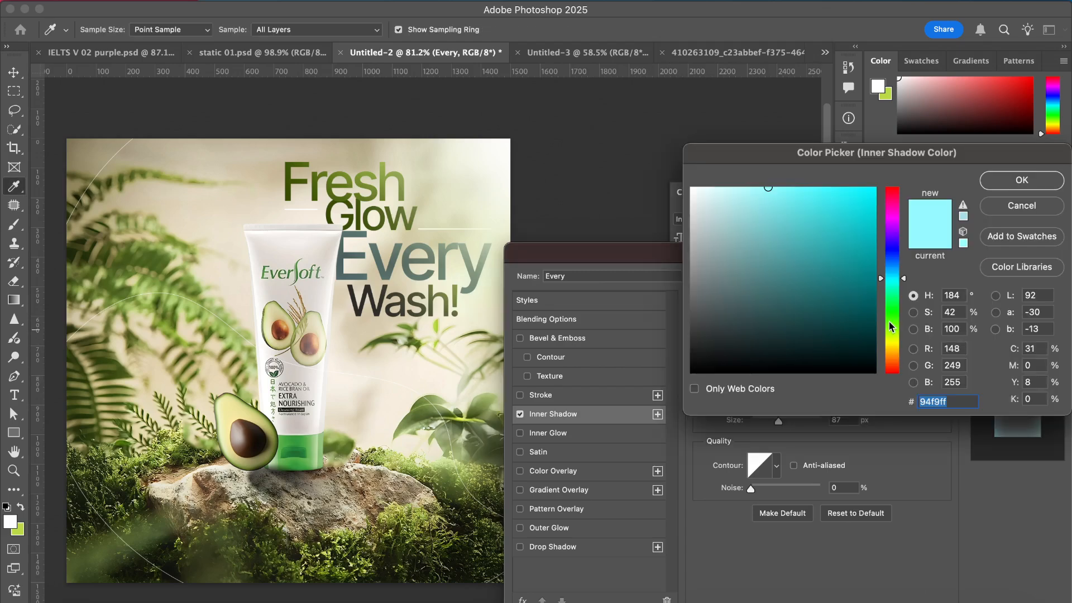
mouse_move(876, 257)
mouse_down()
mouse_move(855, 239)
mouse_move(845, 161)
mouse_up()
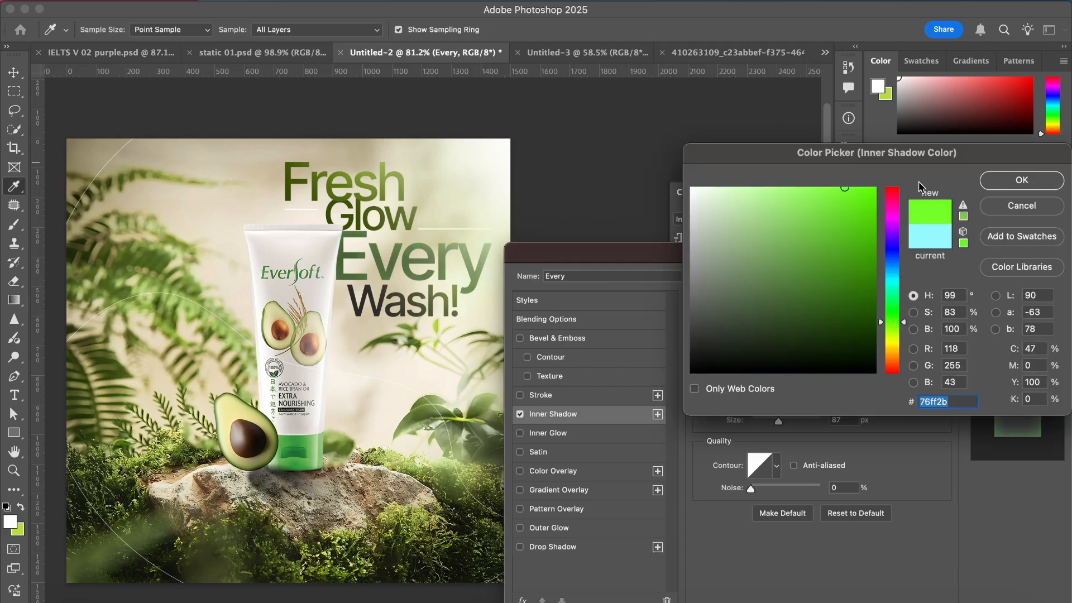
click(1022, 180)
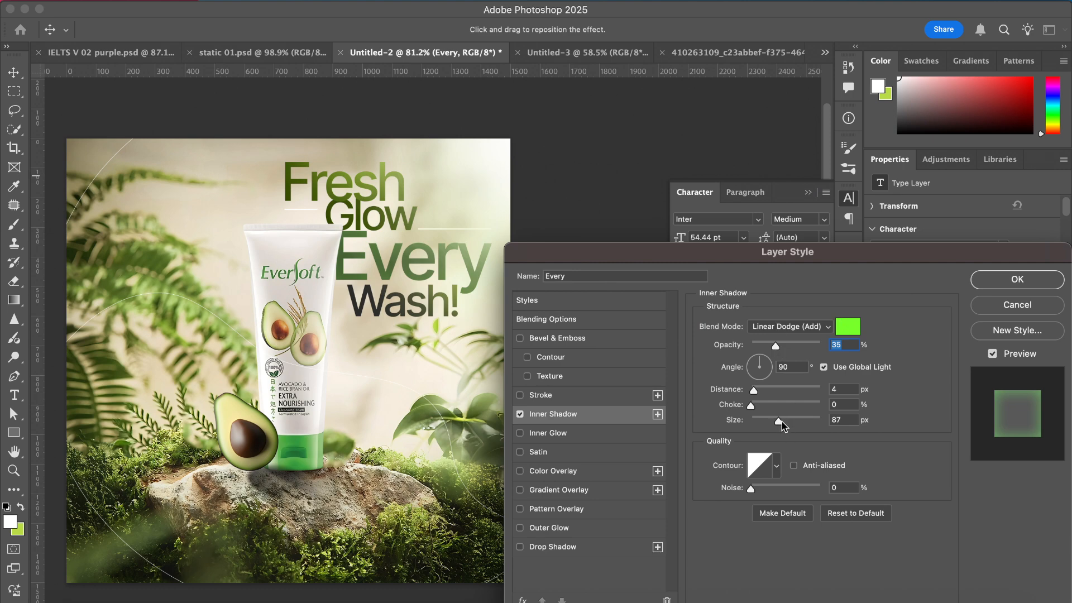
drag(783, 426, 784, 395)
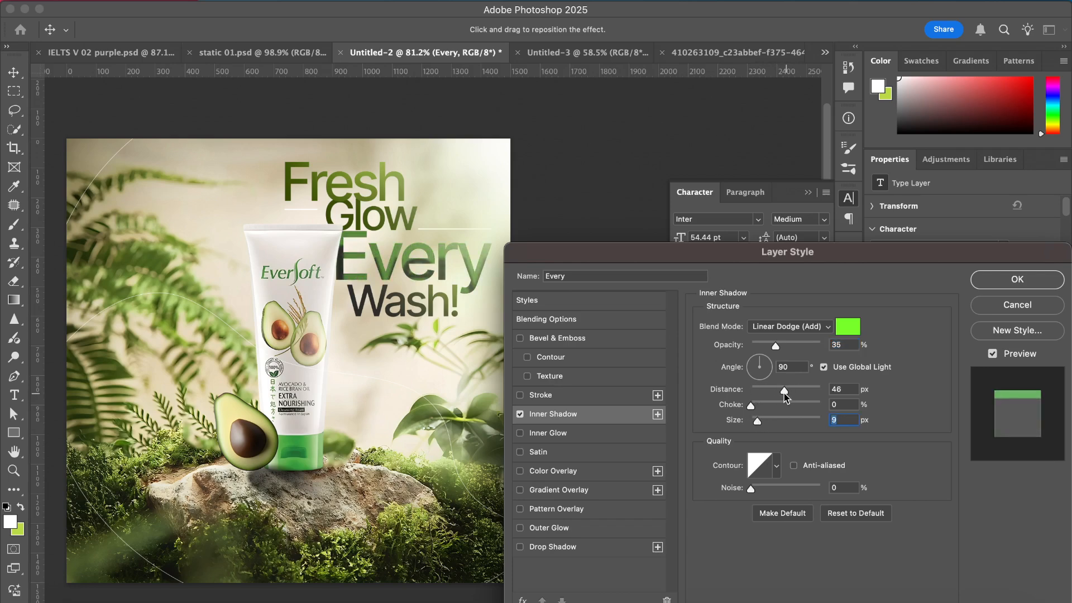
drag(784, 409, 758, 393)
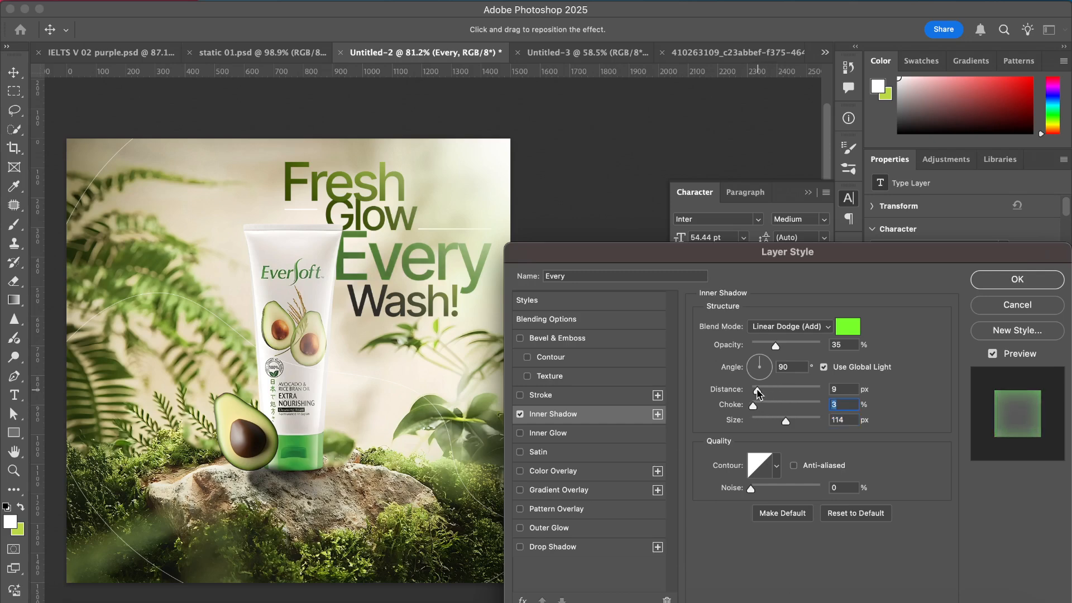
click(1011, 303)
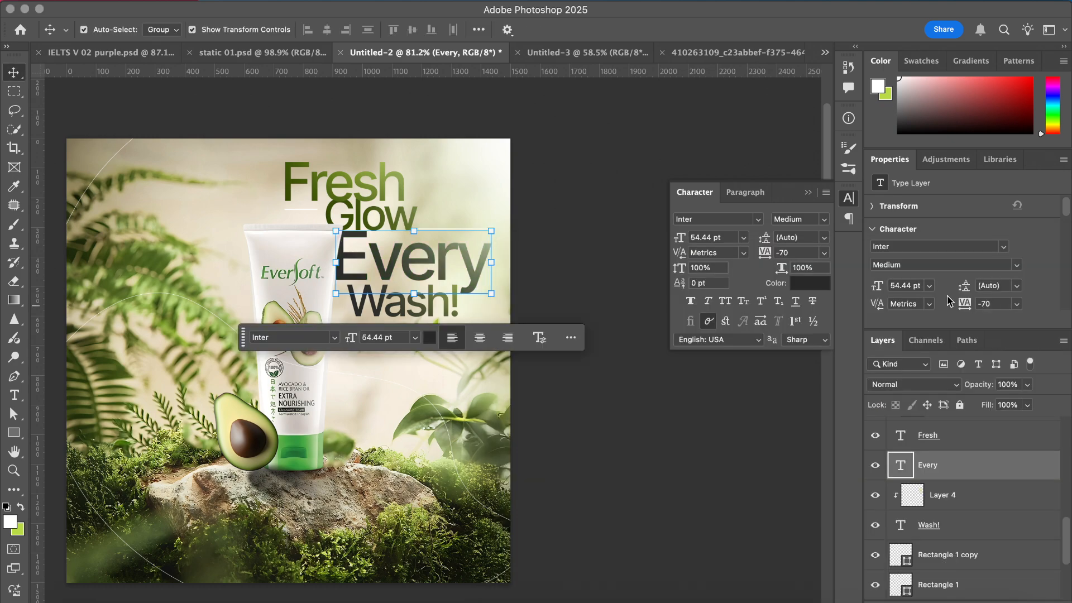
click(608, 180)
- Duplicate the "Every" text layer and place the copy directly beneath the original in the layer stack
scroll(608, 180, down, 3)
scroll(607, 180, up, 3)
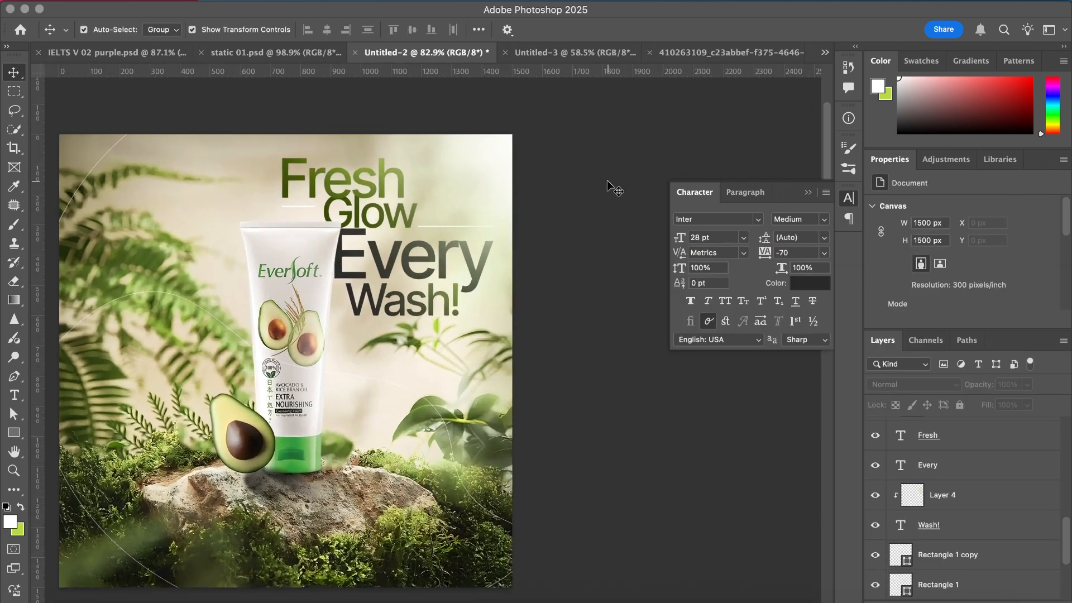
scroll(452, 219, up, 6)
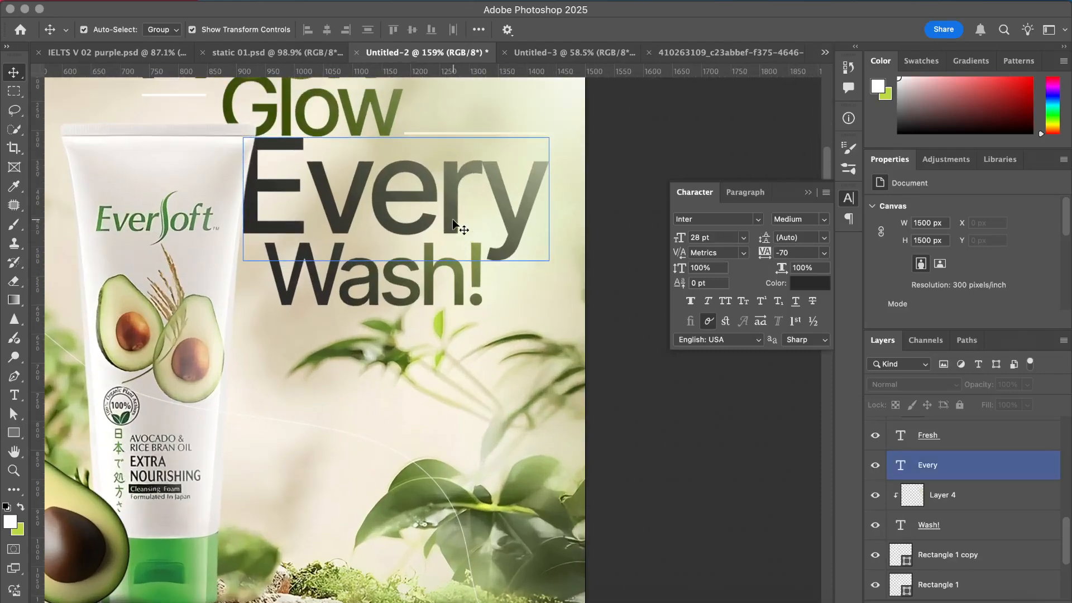
click(452, 218)
key(super+j)
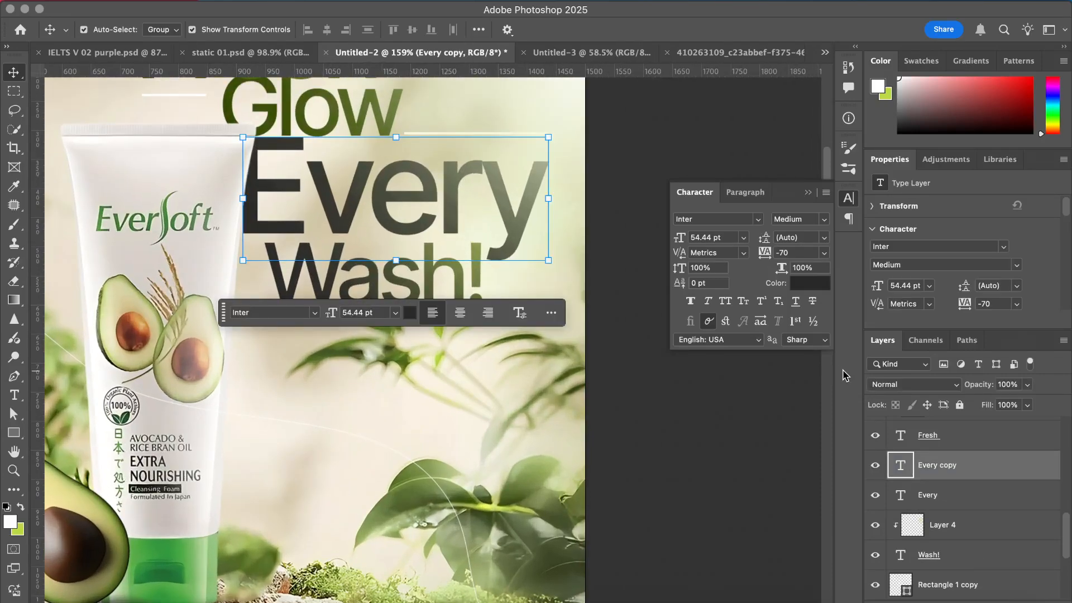
shift+click(1013, 500)
mouse_move(1014, 499)
mouse_down()
mouse_move(974, 490)
mouse_move(993, 503)
mouse_up()
- Give "Every copy" a 1 px outside stroke in #3b3b3b at 100% opacity and set the layer's fill to 0%
right_click(987, 482)
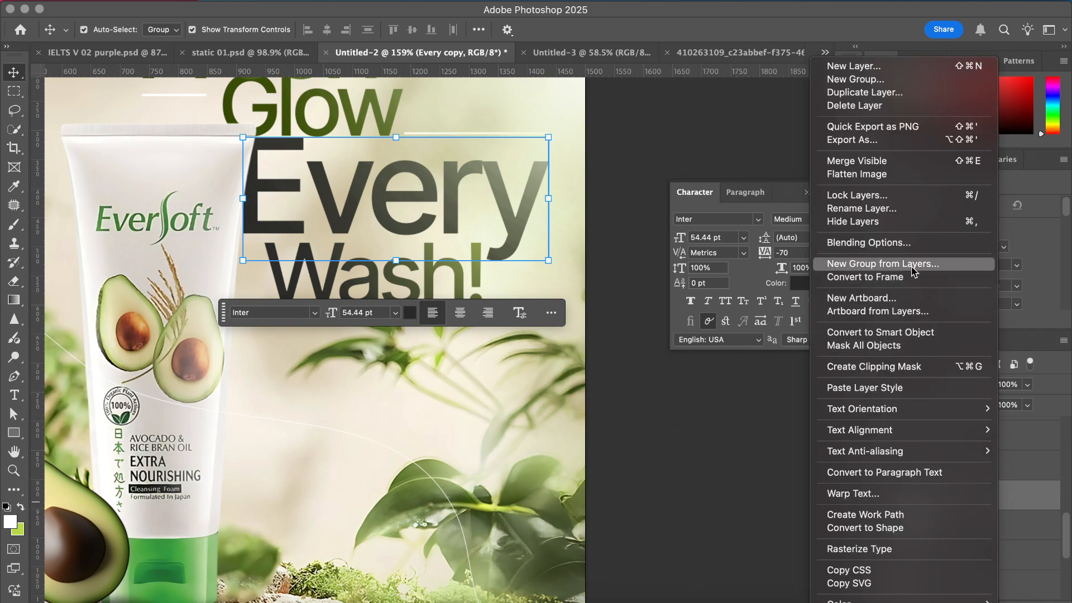
click(882, 242)
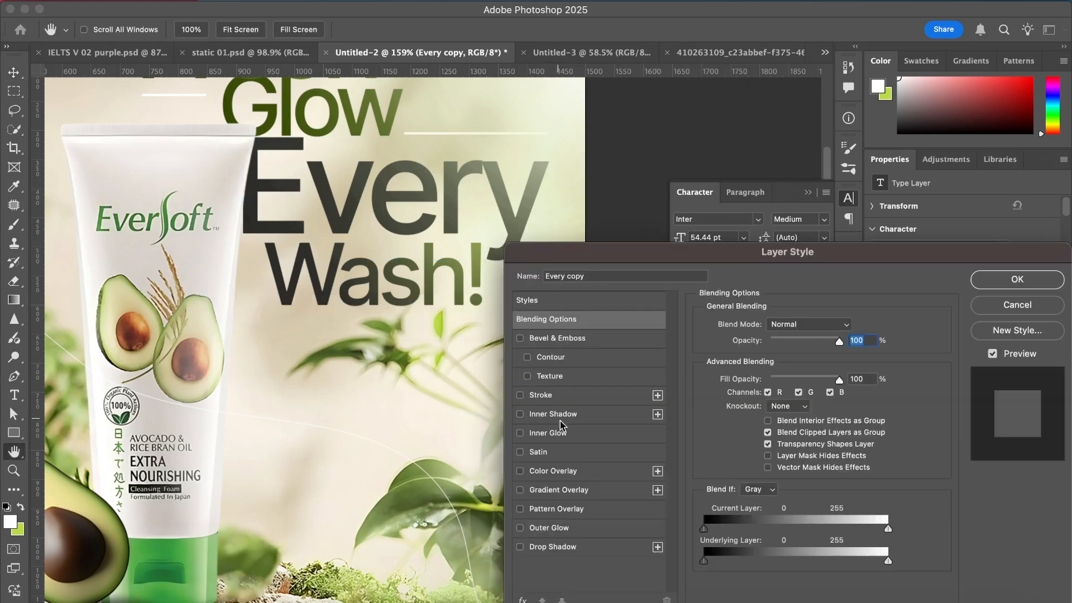
click(550, 395)
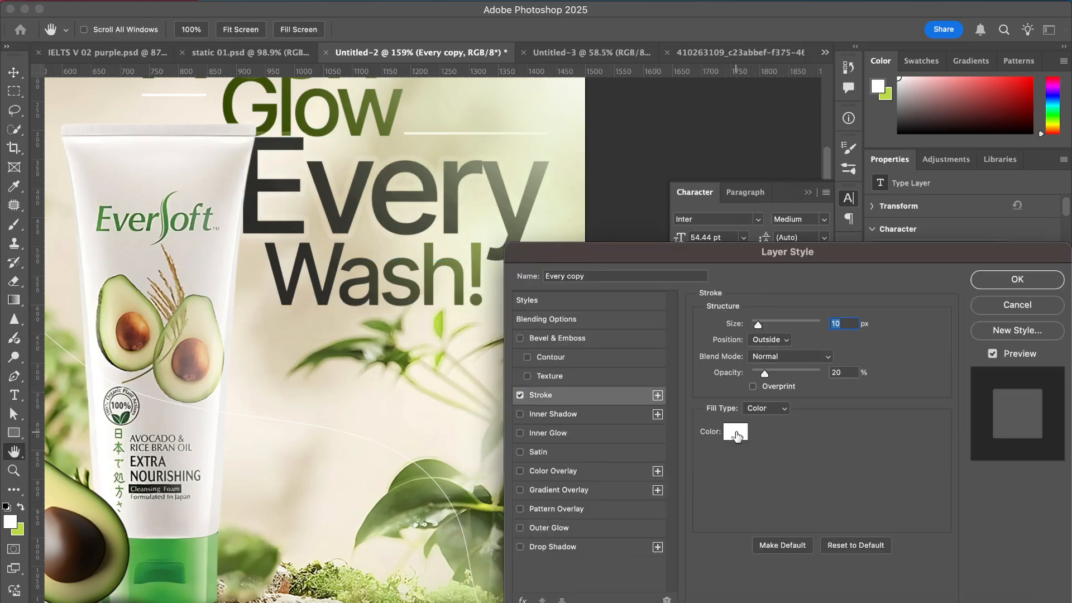
click(736, 432)
click(664, 327)
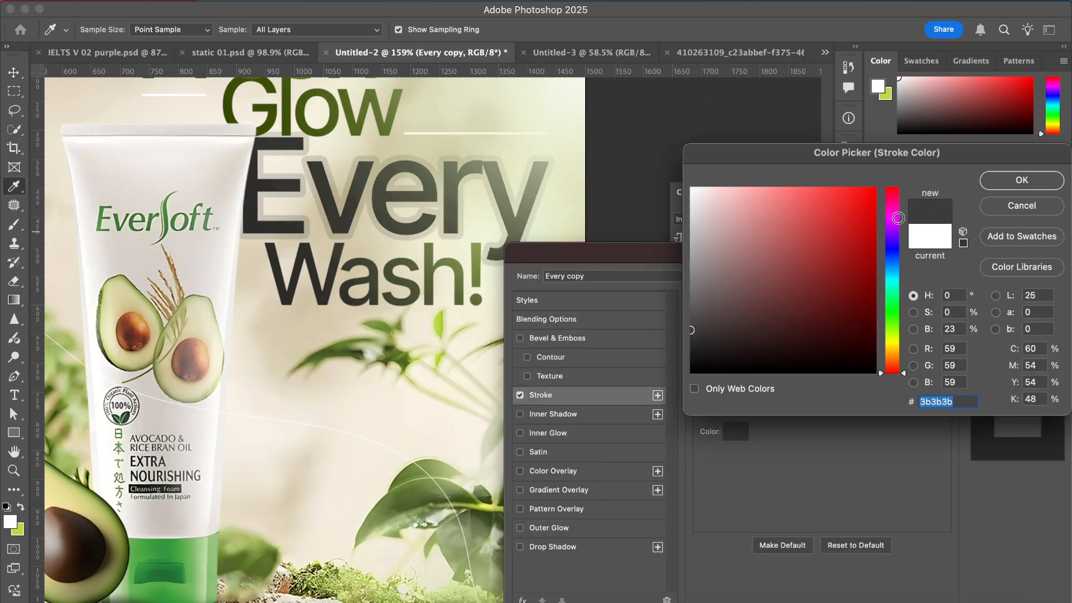
click(1027, 180)
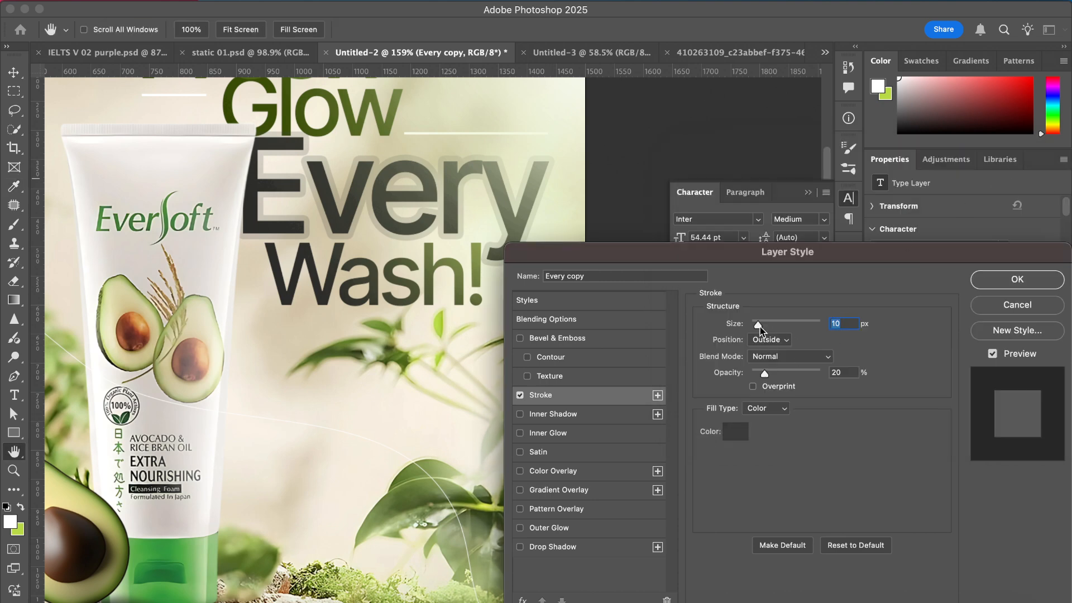
drag(765, 373, 826, 376)
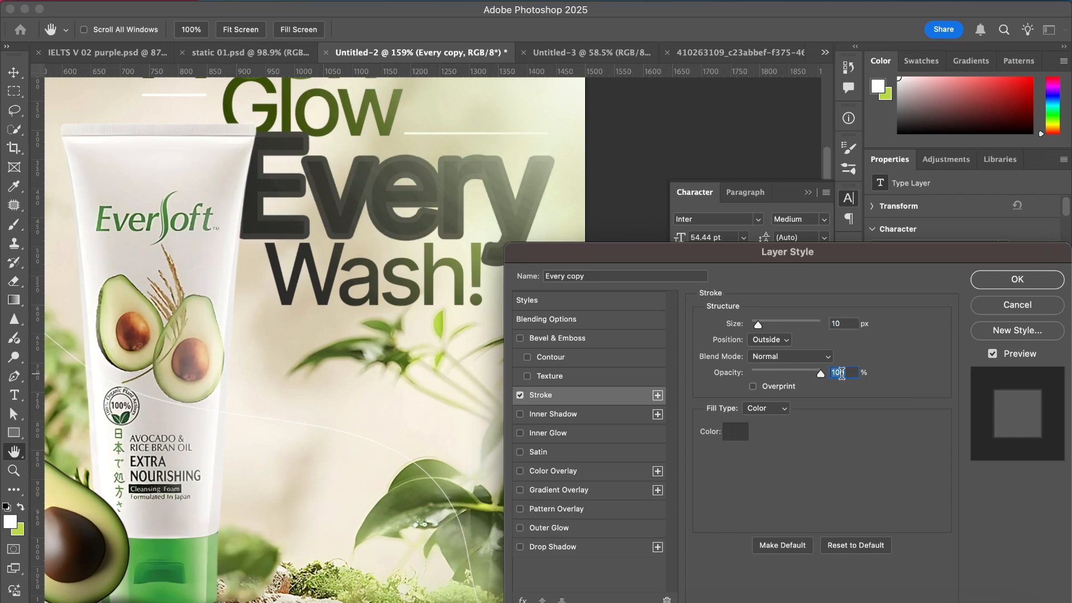
drag(760, 330, 715, 329)
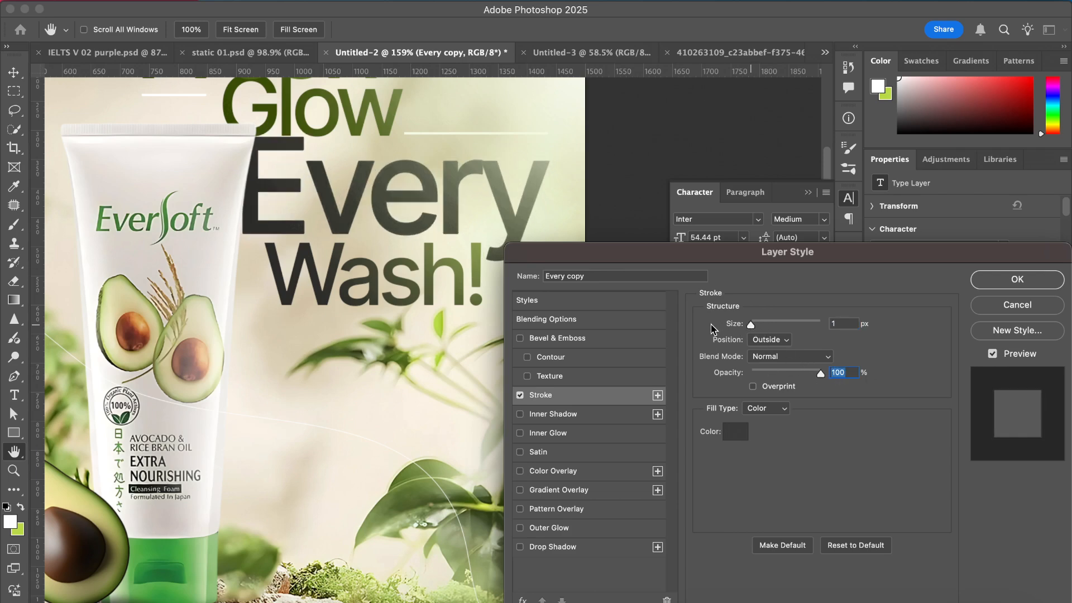
click(1018, 280)
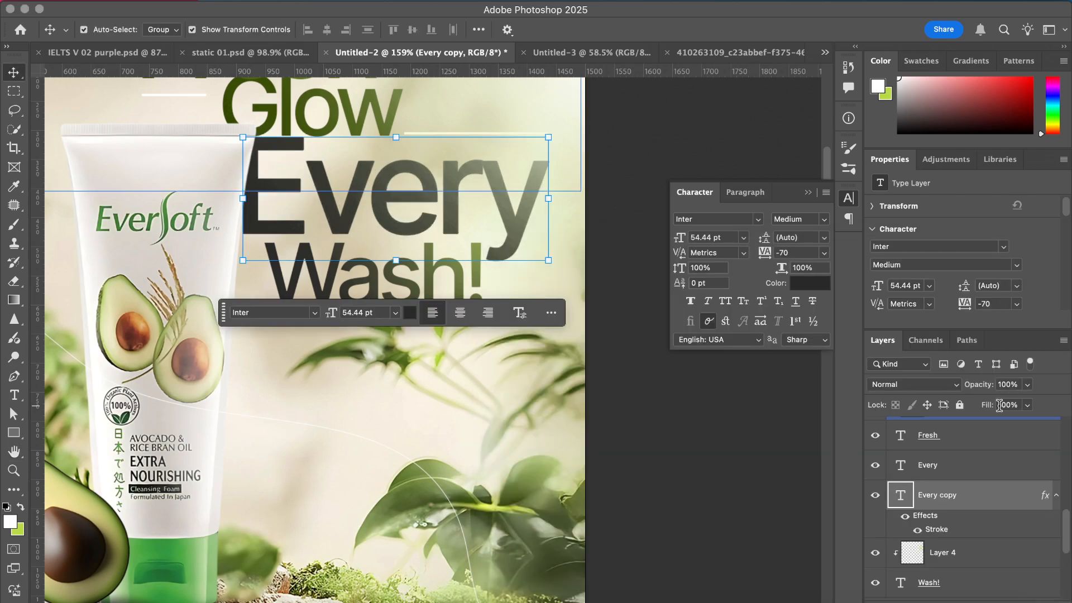
drag(987, 405, 691, 398)
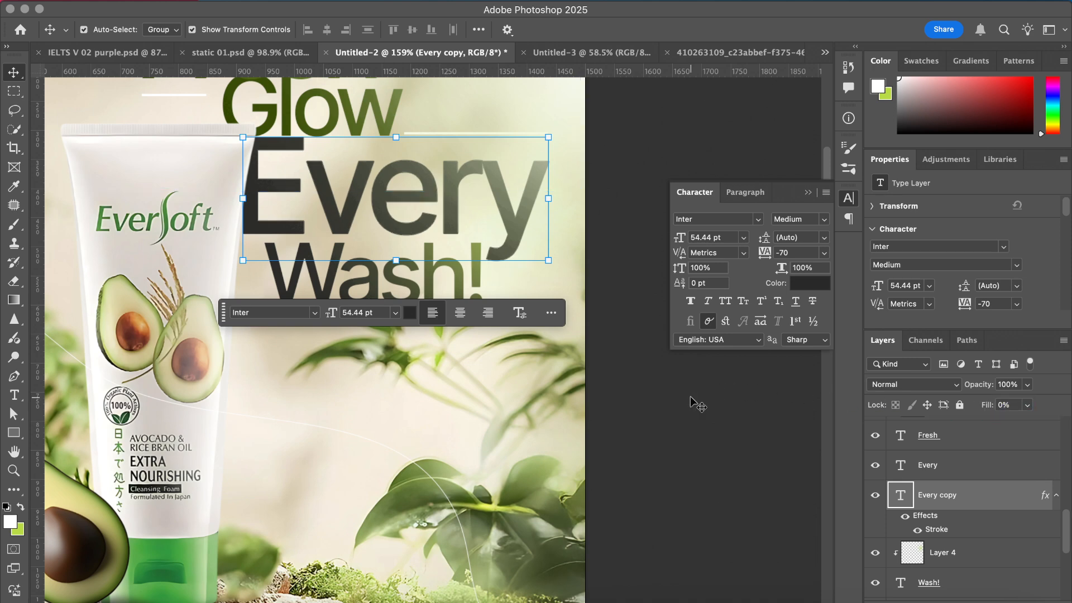
- Nudge the "Every copy" outline about 12 px right and 12 px down from the solid "Every" text
key(Right)
key(Right)
key(Right)
key(Right)
key(Right)
key(Right)
key(Right)
key(Right)
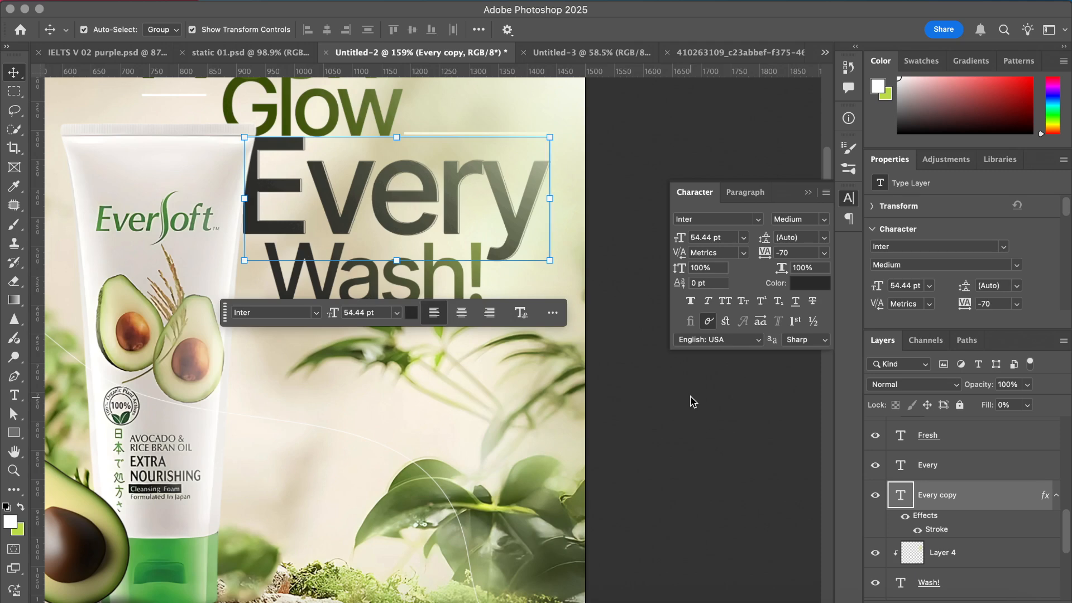
key(Down)
key(Down)
key(Down)
key(Down)
key(Down)
key(Down)
key(Down)
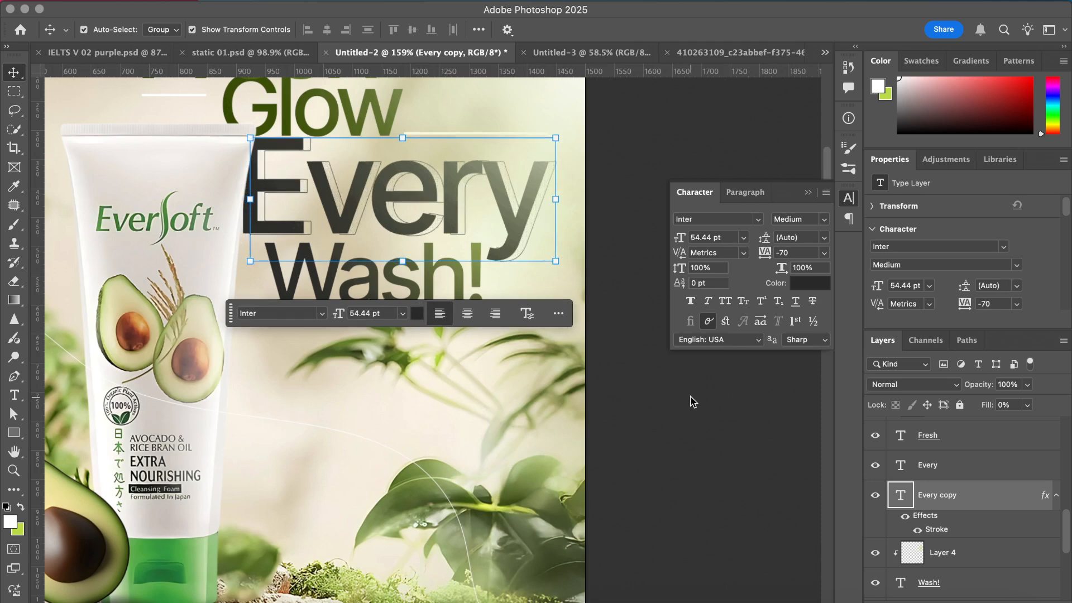
- Fine-tune the "Every copy" outline to about 12 px right and 6 px below the solid "Every" text, and deselect it
key(Left)
key(Left)
key(Left)
key(Left)
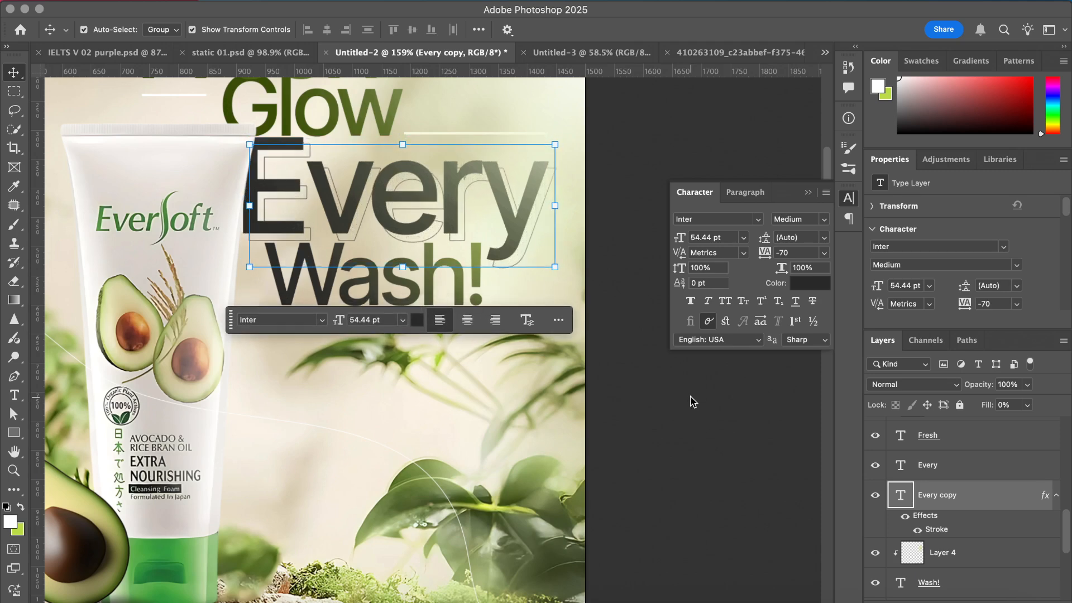
key(Up)
key(Up)
key(Up)
key(Up)
key(Up)
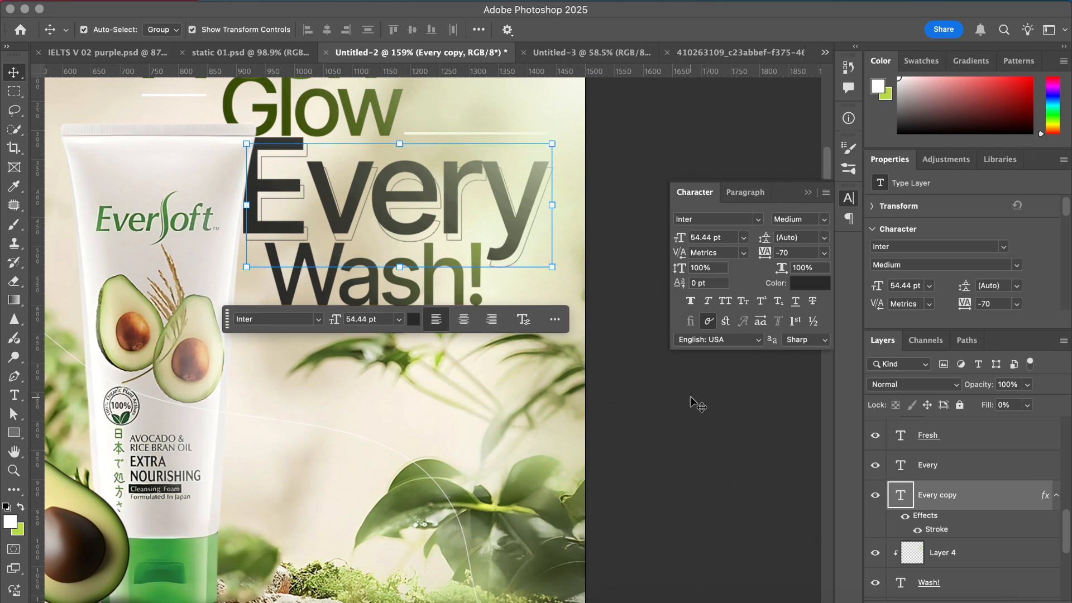
key(Right)
key(Right)
key(Right)
key(Right)
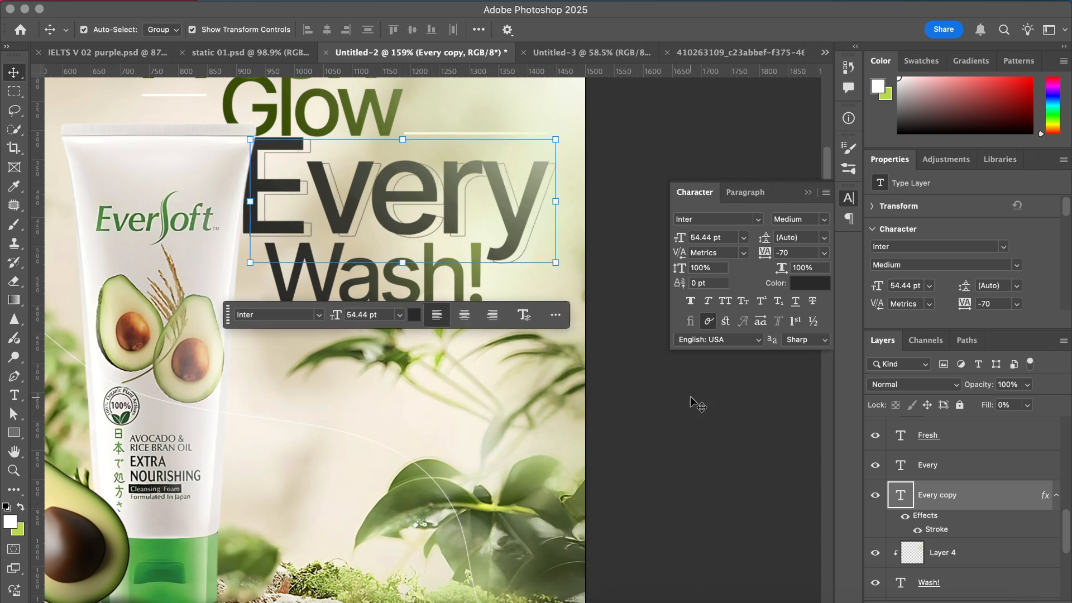
key(Down)
key(Down)
key(Down)
key(Up)
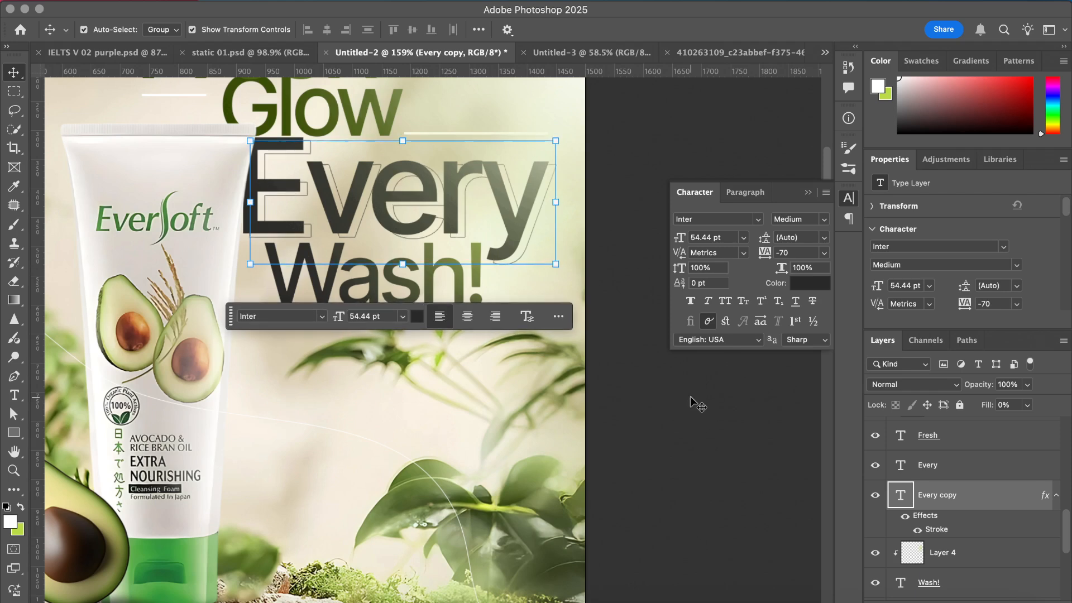
click(646, 383)
scroll(643, 390, down, 2)
scroll(642, 390, down, 3)
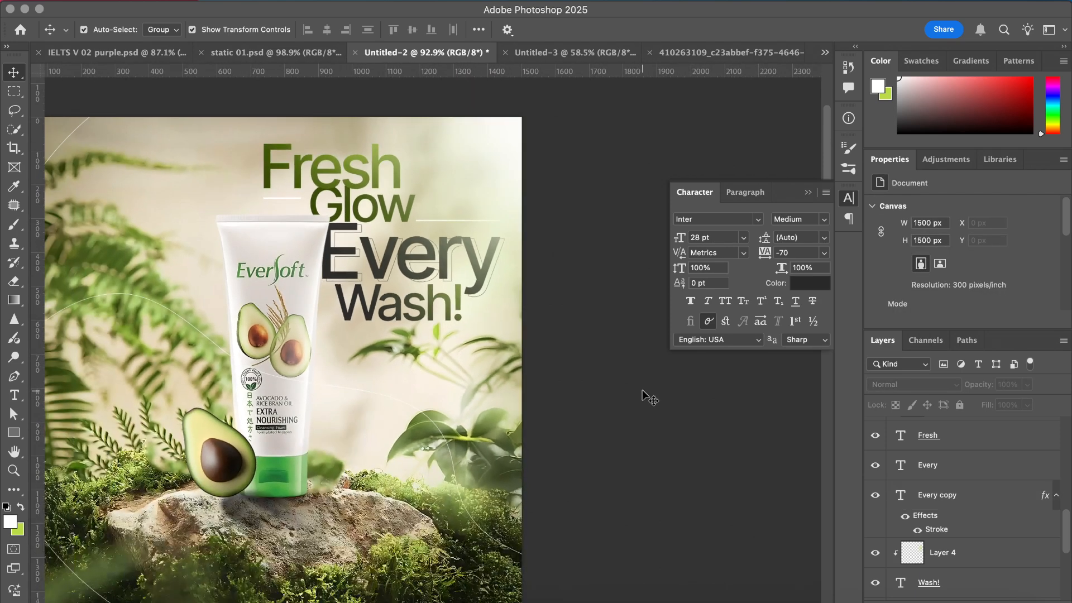
- Nudge the "Every copy" layer about 1 px right and 3 px up, deselect it and collapse the Character settings
click(955, 505)
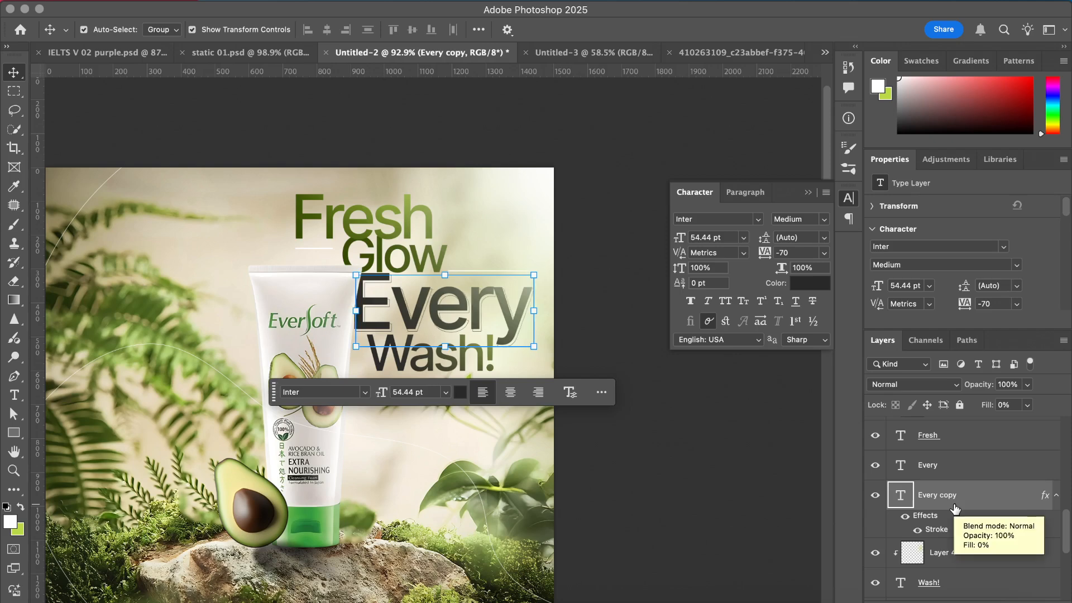
key(Right)
key(Up)
key(Up)
key(Up)
key(Up)
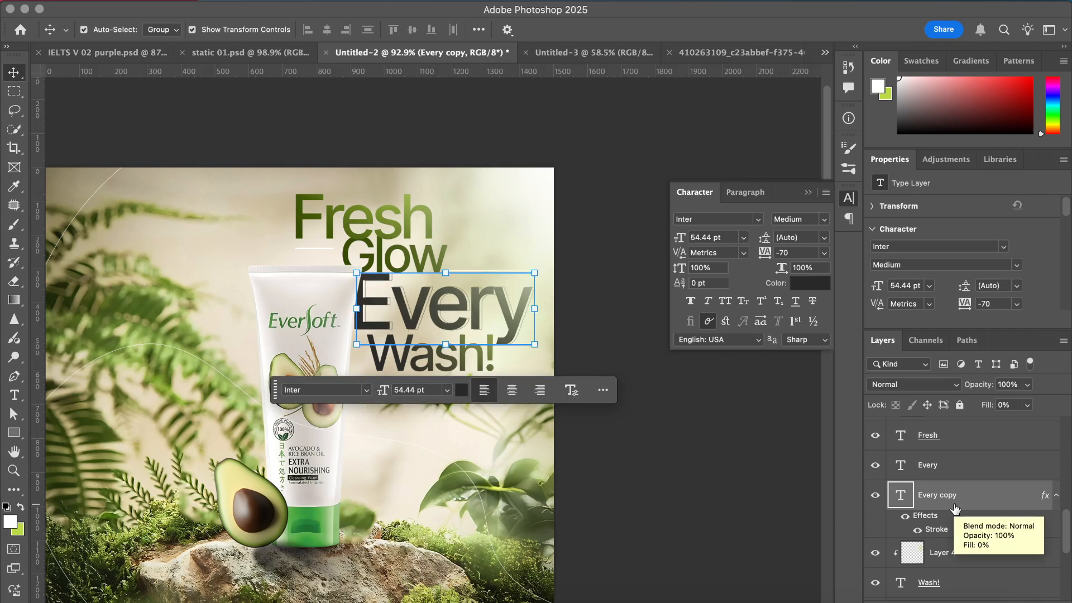
key(Down)
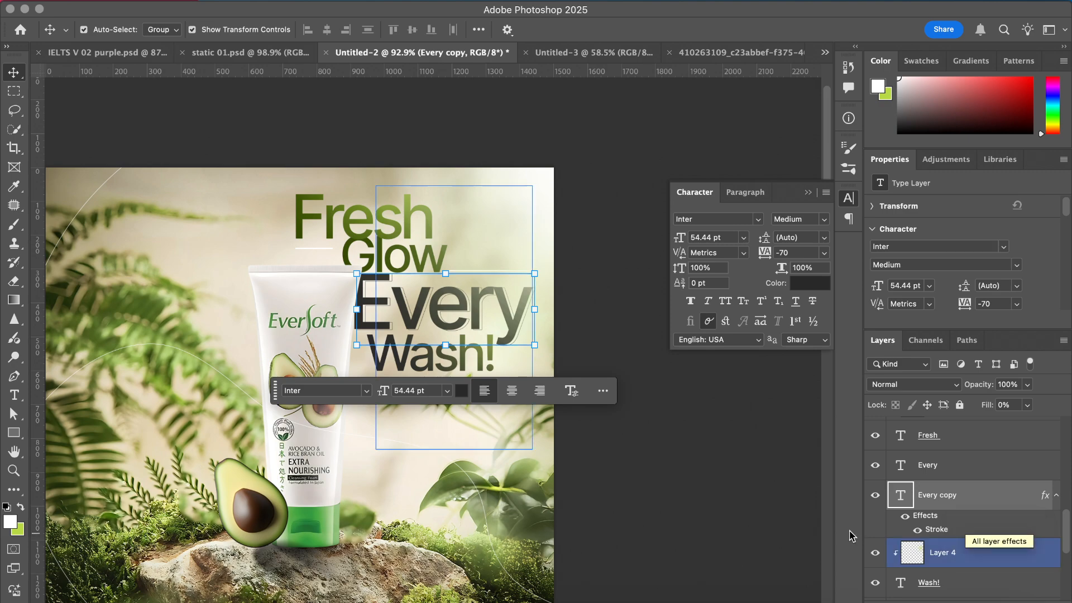
click(742, 479)
scroll(741, 479, down, 2)
scroll(742, 479, left, 2)
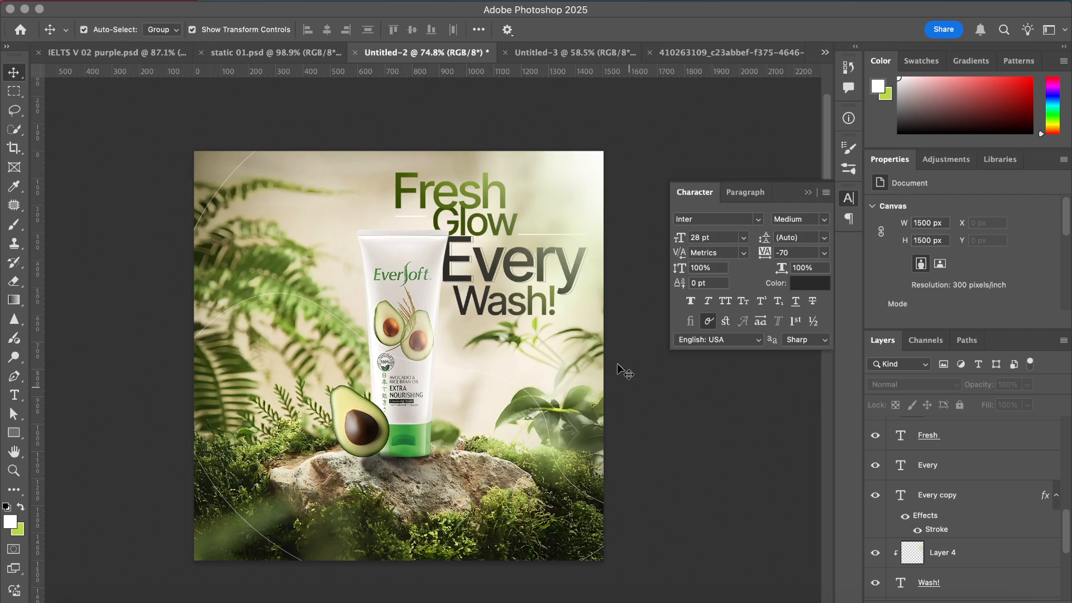
click(809, 193)
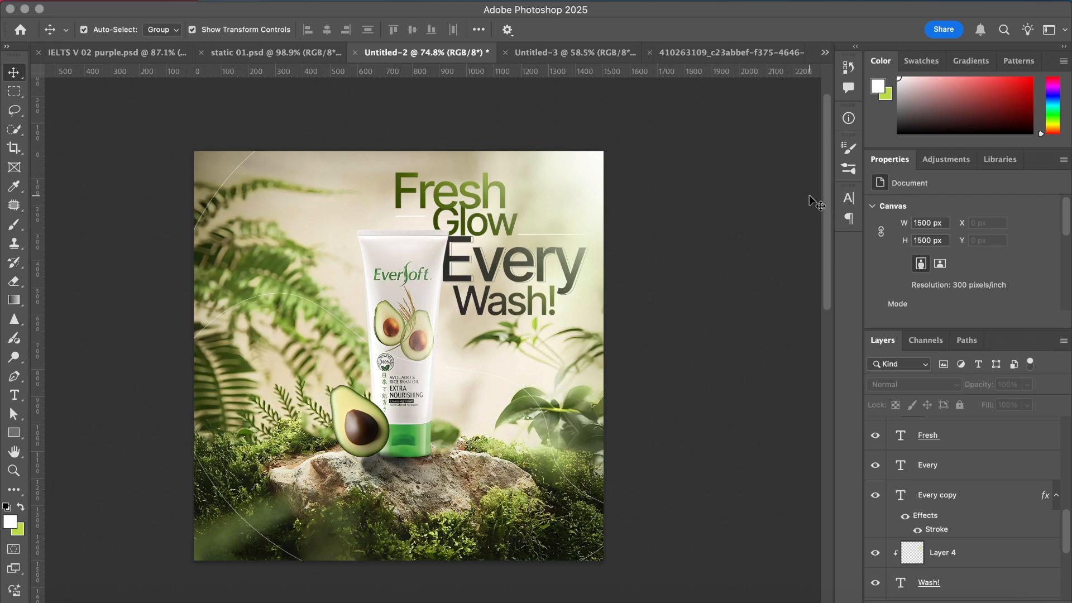